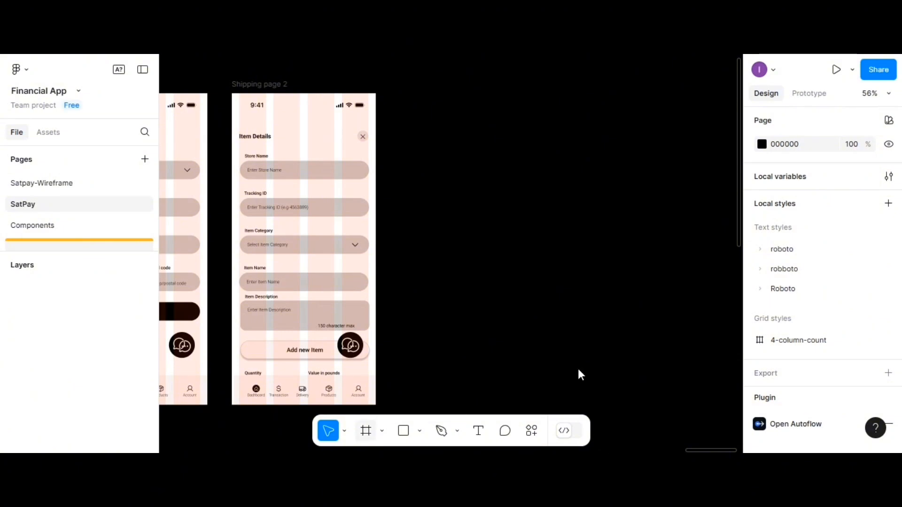
# - Create an iPhone 13 & 14 frame of 390 × 844 beside the Shipping page 2 frame
pyautogui.press('f')
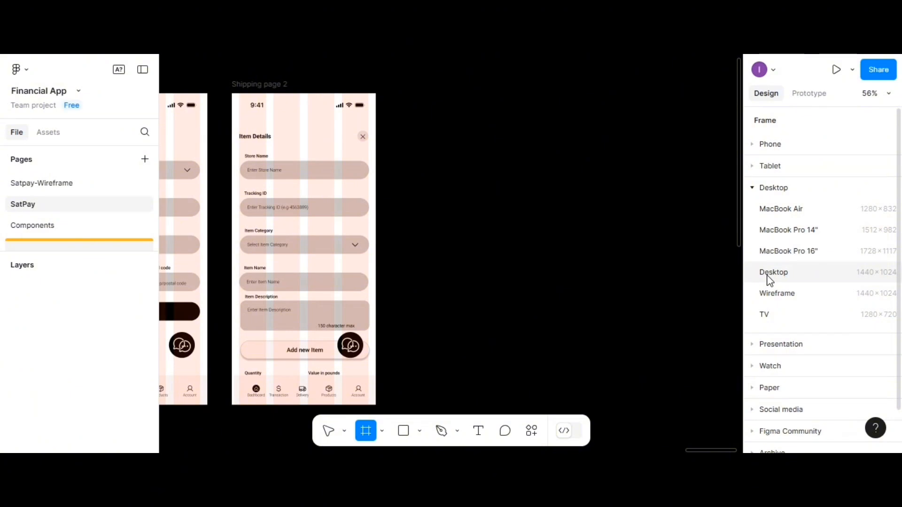
pyautogui.scroll(-2, 769, 280)
pyautogui.scroll(2, 768, 277)
pyautogui.click(764, 148)
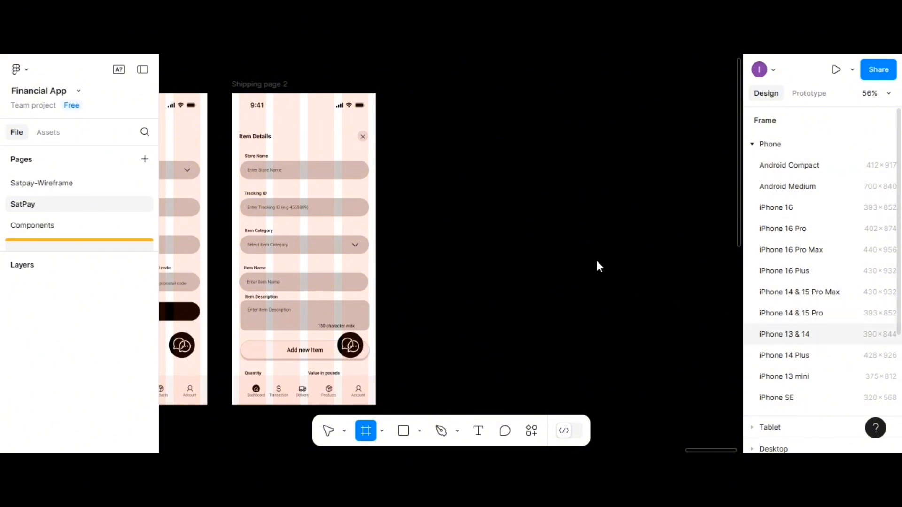
pyautogui.moveTo(464, 187); pyautogui.dragTo(500, 183)
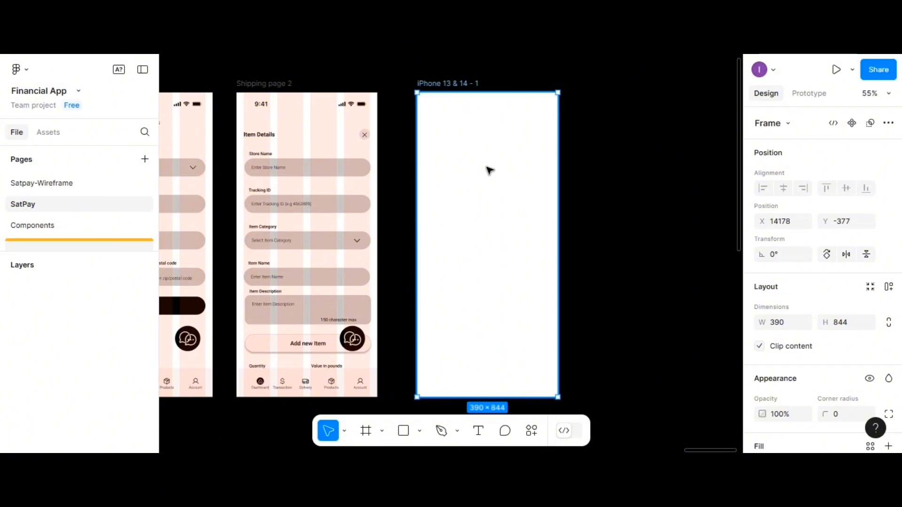
# - Rename the new phone frame as Currency-conversion
pyautogui.doubleClick(463, 84)
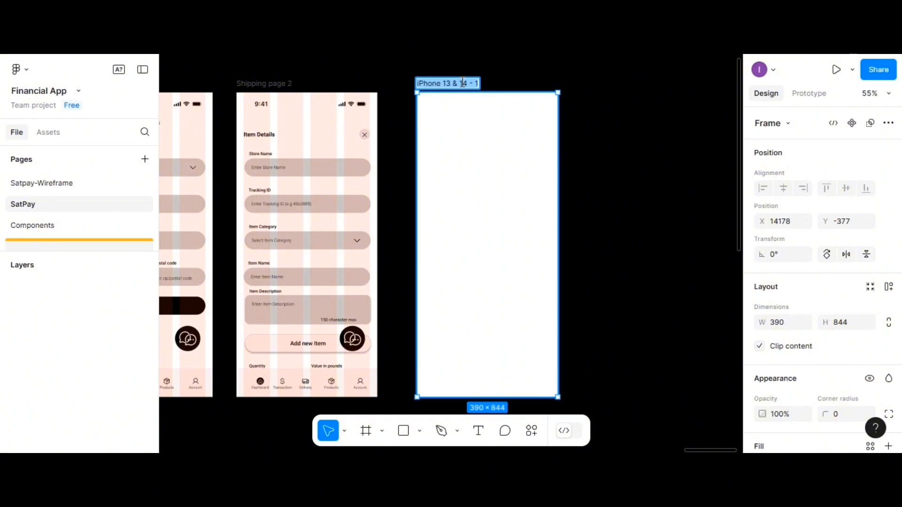
pyautogui.write('C')
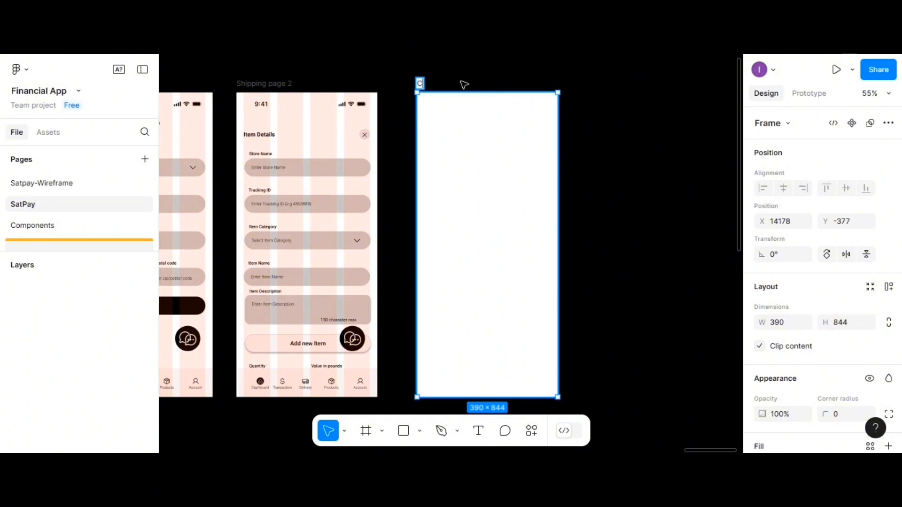
pyautogui.write('urrency-conversi')
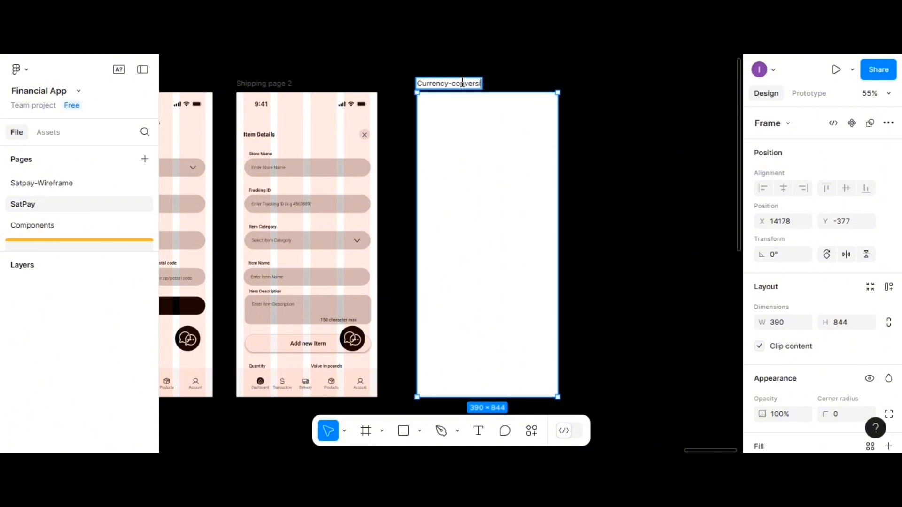
pyautogui.write('on')
pyautogui.press('Return')
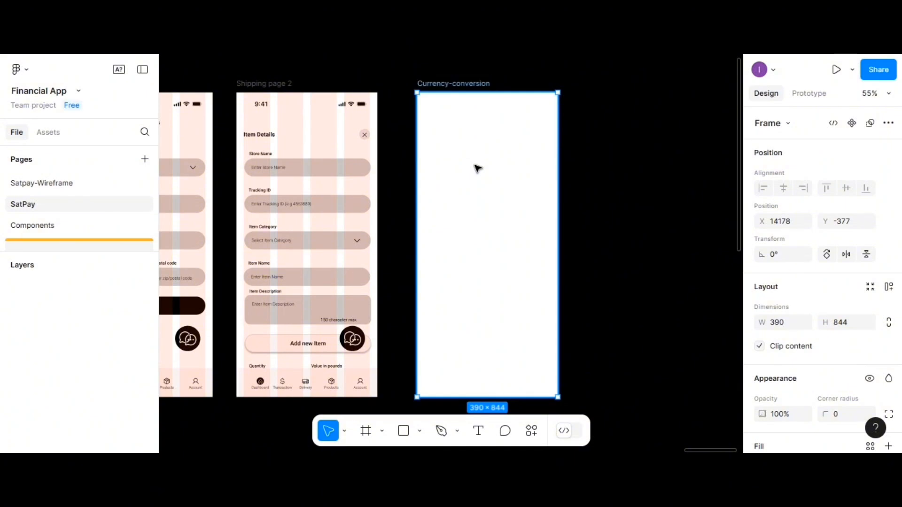
# - Apply the 4-column-count layout grid style to the Currency-conversion frame
pyautogui.scroll(-4, 869, 216)
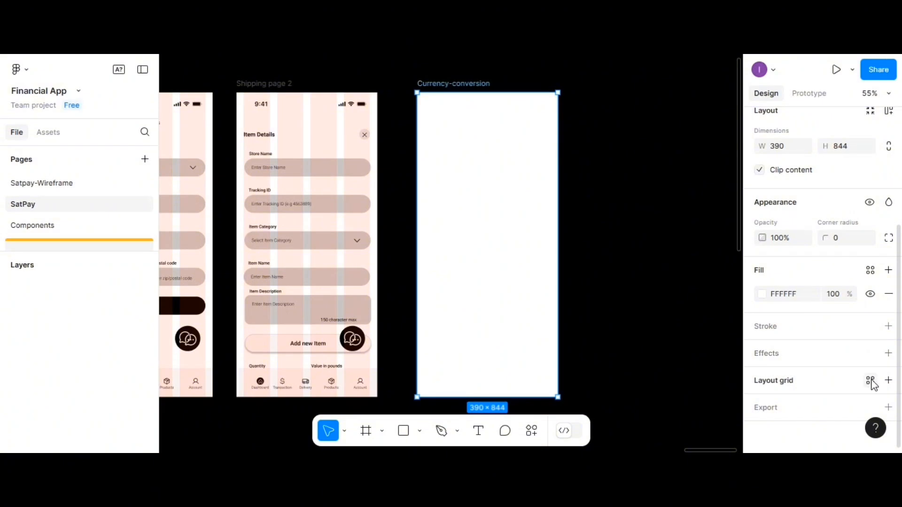
pyautogui.click(871, 382)
pyautogui.click(792, 272)
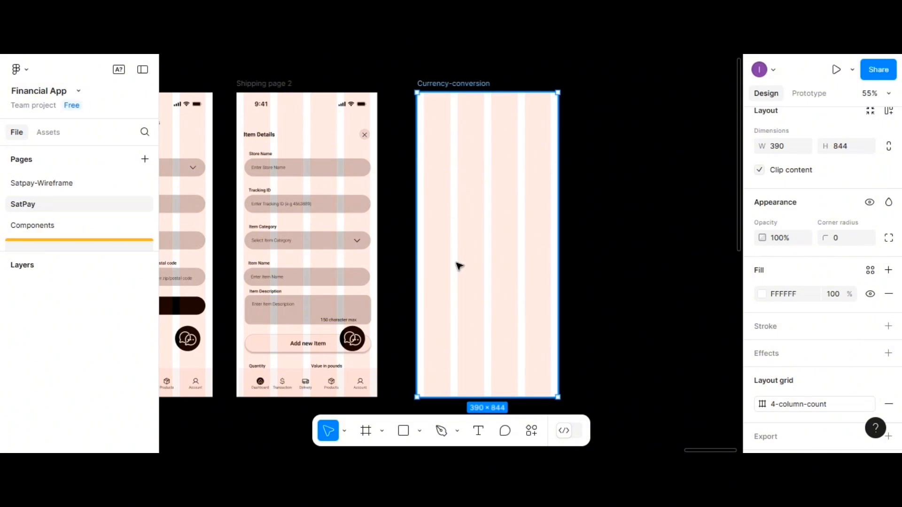
# - Run the Phosphor Icons plugin and search its icons for "arrow"
pyautogui.rightClick(520, 332)
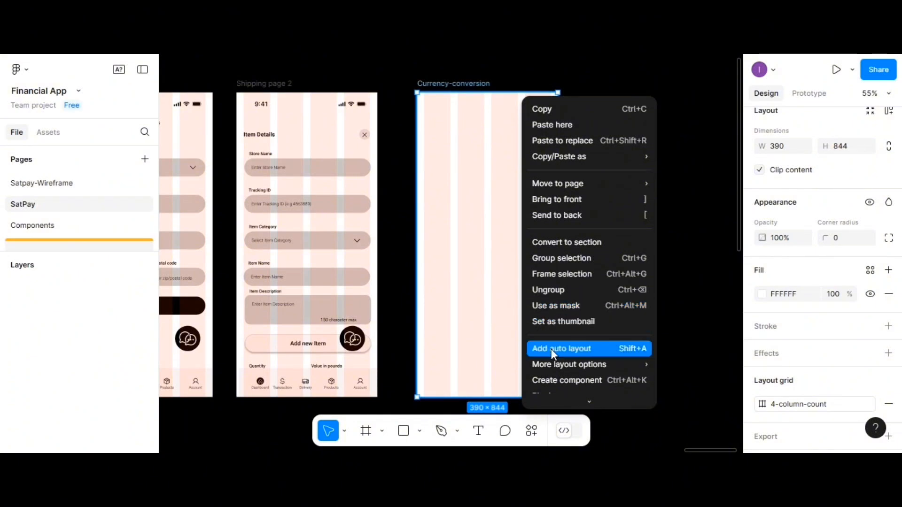
pyautogui.scroll(-3, 551, 348)
pyautogui.moveTo(548, 305)
pyautogui.moveTo(590, 284)
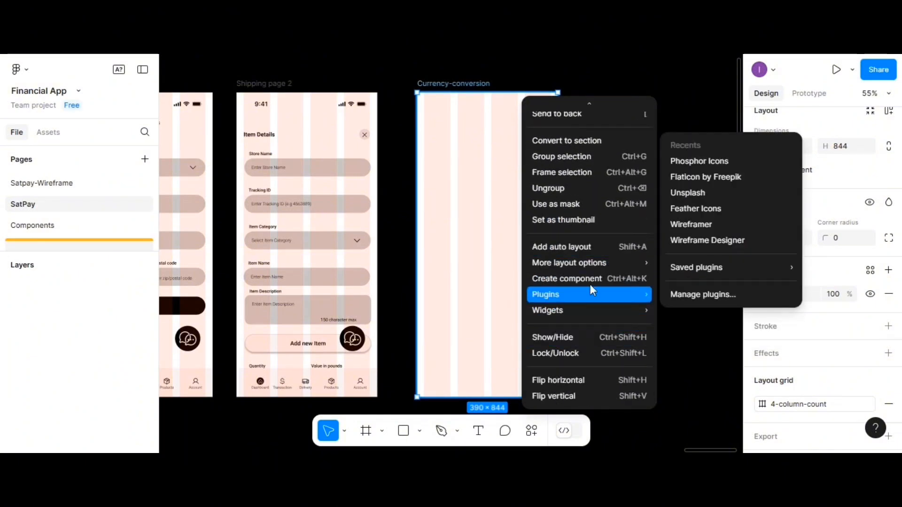
pyautogui.click(690, 161)
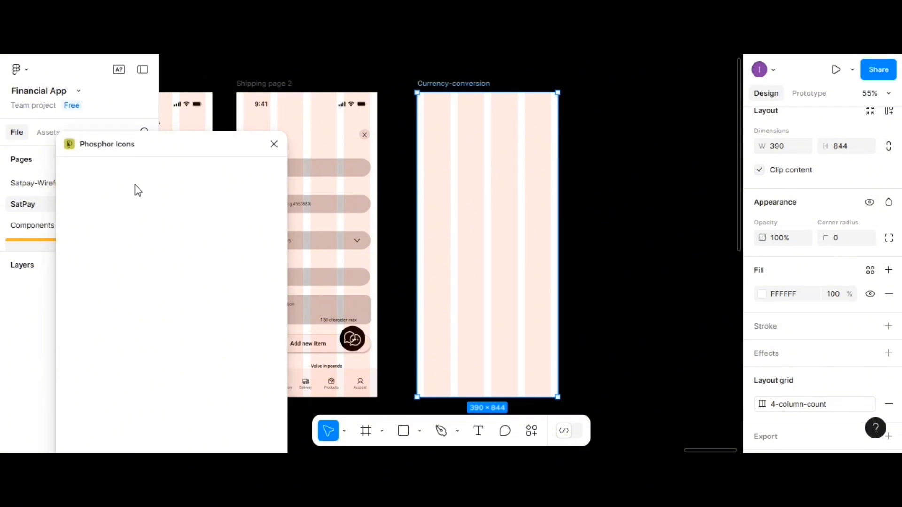
pyautogui.click(102, 178)
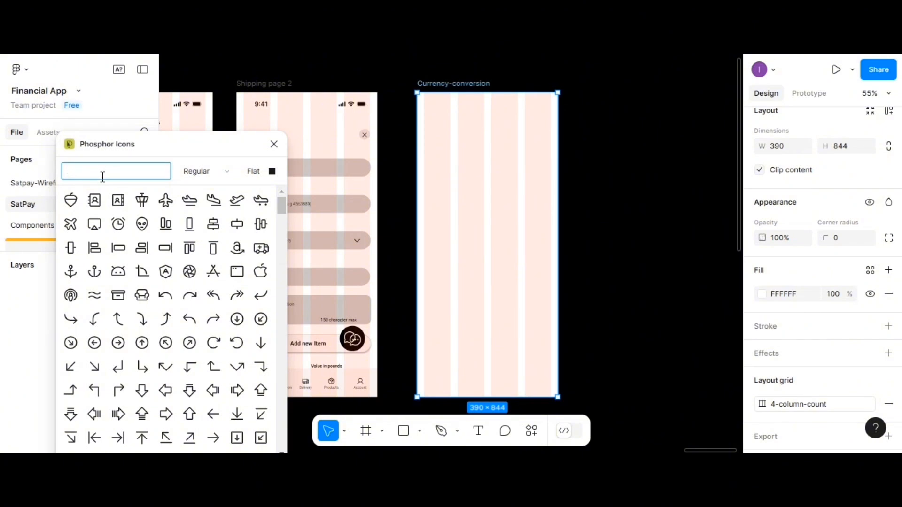
pyautogui.write('arrow')
# - Place the left-pointing caret icon in the Currency-conversion frame's upper-left corner at about X 20, Y 42, and close the plugin
pyautogui.scroll(-5, 164, 270)
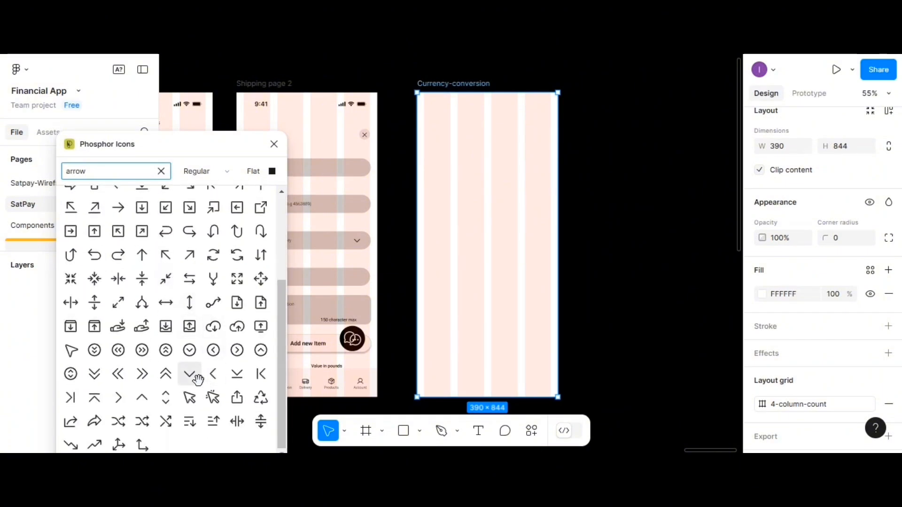
pyautogui.moveTo(209, 376); pyautogui.dragTo(432, 116)
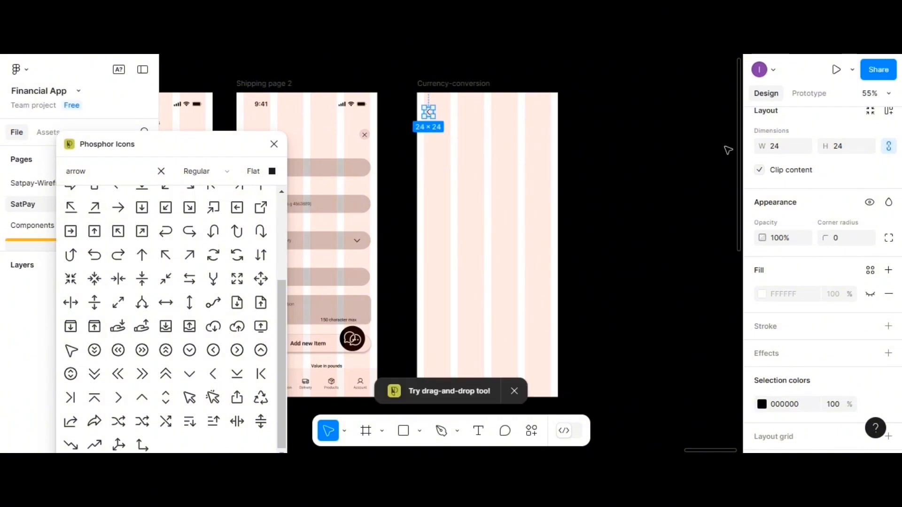
pyautogui.scroll(5, 841, 203)
pyautogui.scroll(-4, 837, 207)
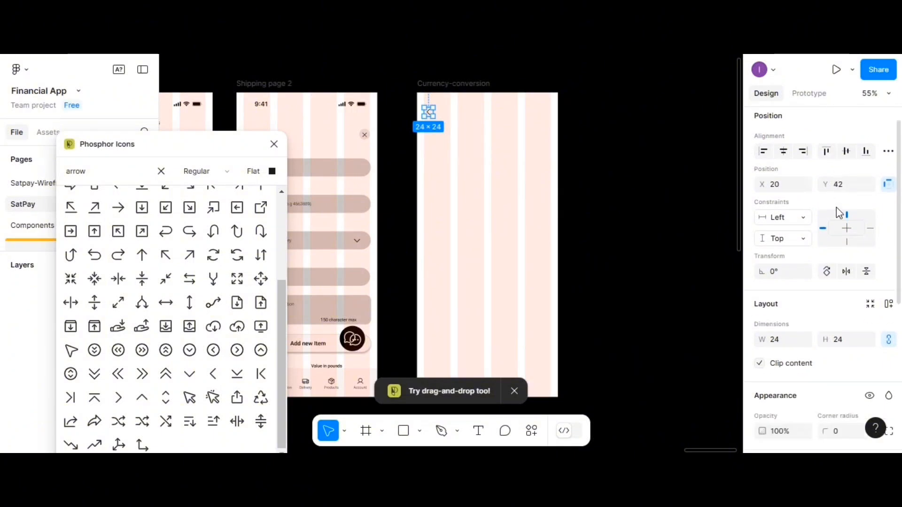
pyautogui.scroll(2, 828, 203)
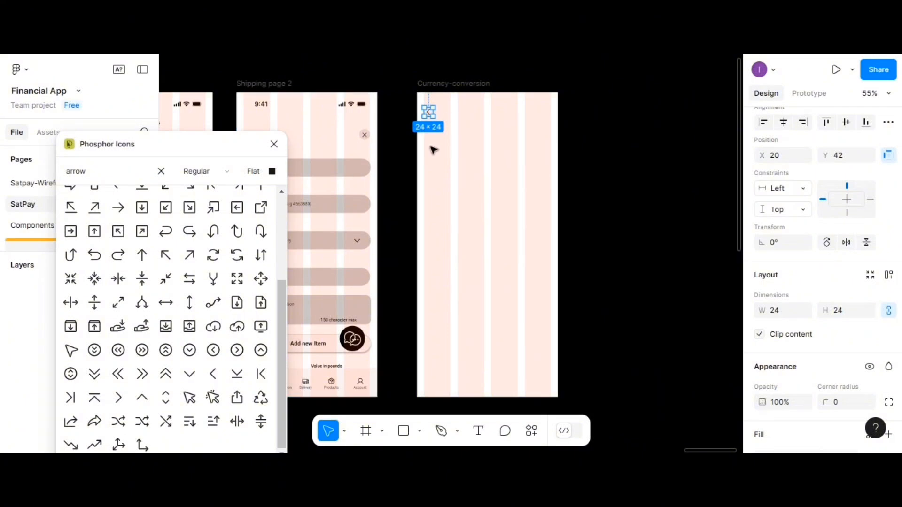
pyautogui.click(274, 144)
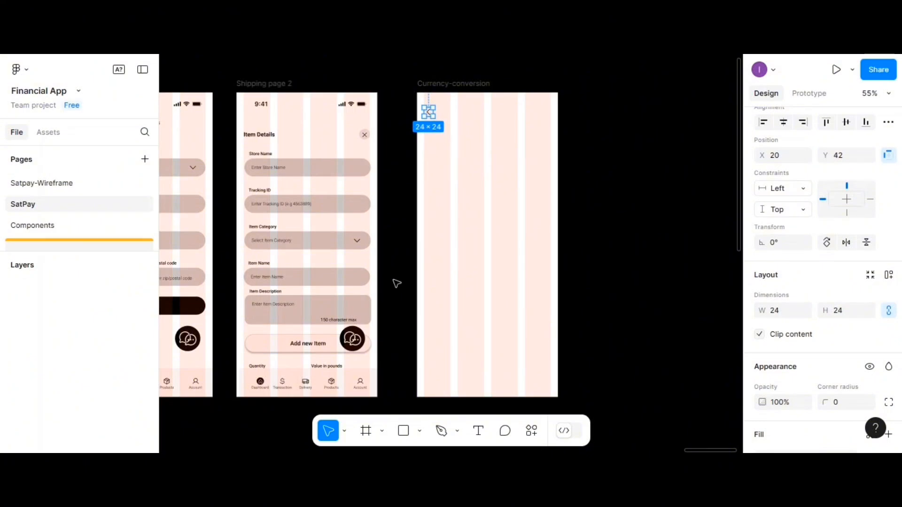
# - Add the text "Convert money" inside the Currency-conversion frame
pyautogui.click(479, 432)
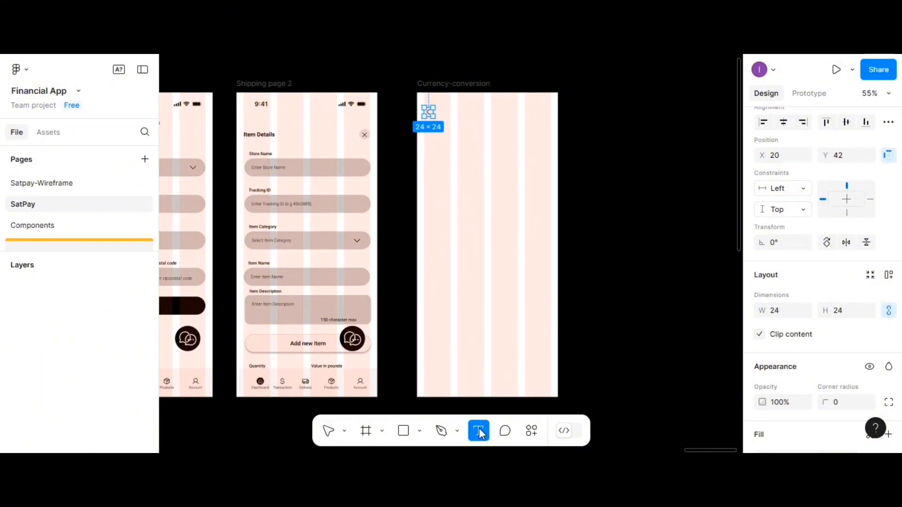
pyautogui.click(463, 230)
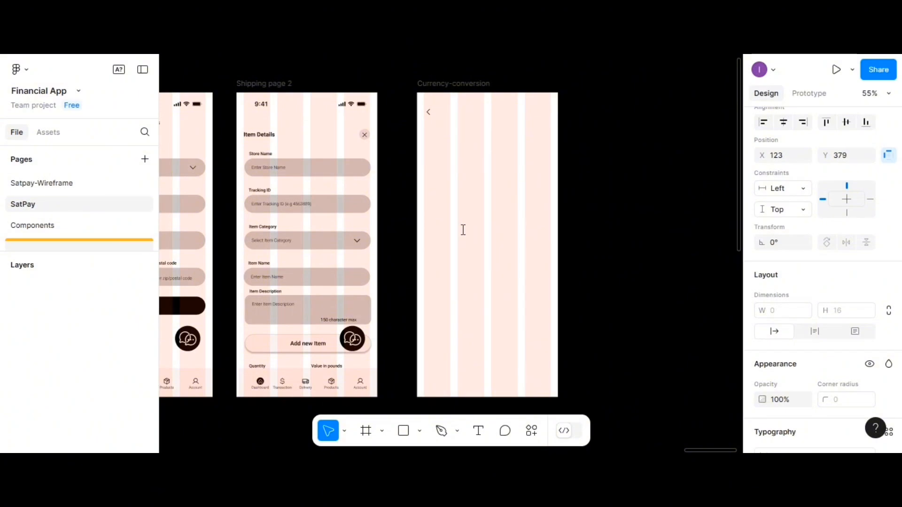
pyautogui.write('Cu')
pyautogui.scroll(5, 492, 250)
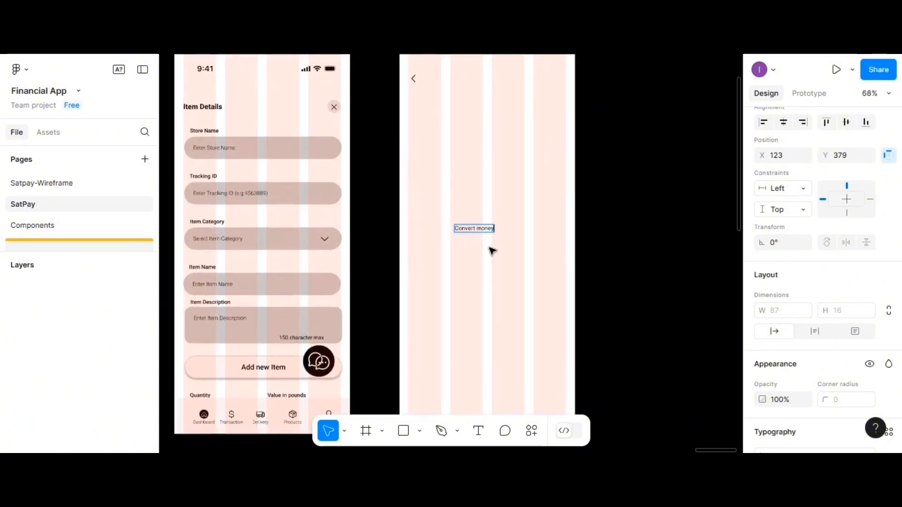
pyautogui.scroll(1, 490, 249)
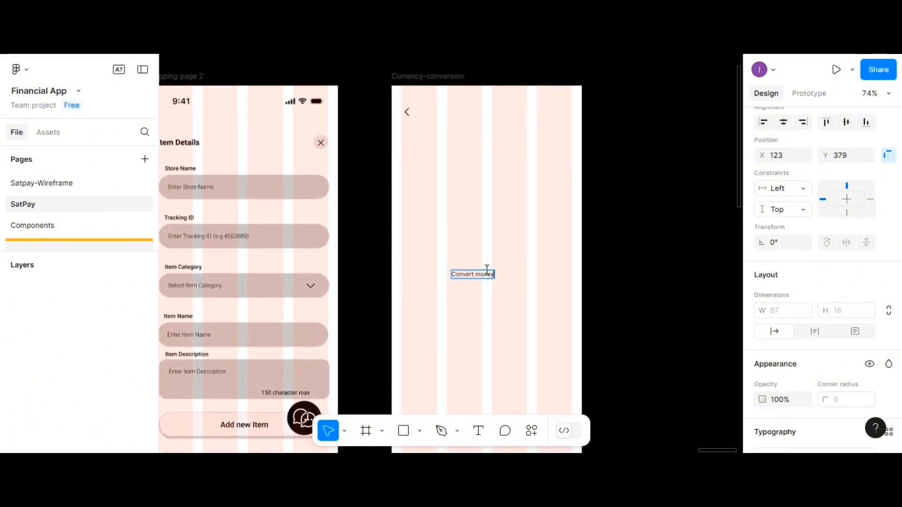
pyautogui.click(497, 283)
# - Apply the roboto/16px medium text style to the "Convert money" text
pyautogui.scroll(-4, 888, 318)
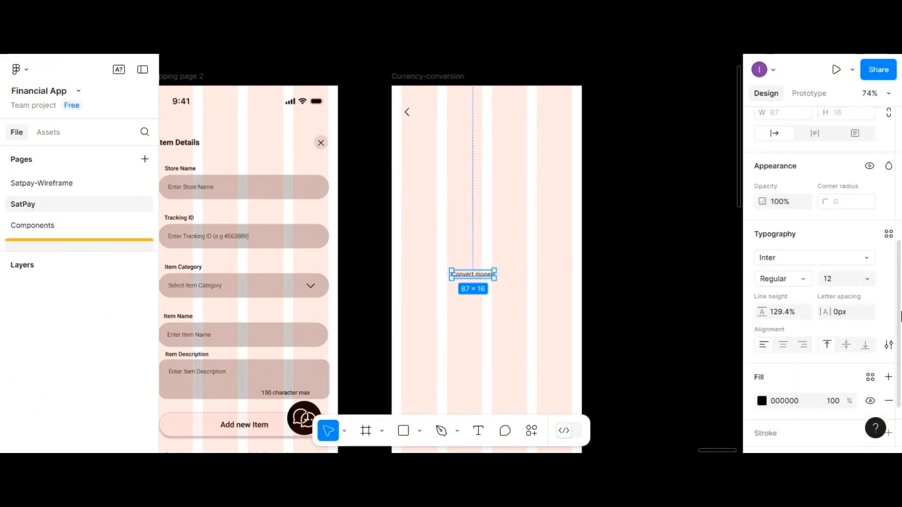
pyautogui.click(888, 234)
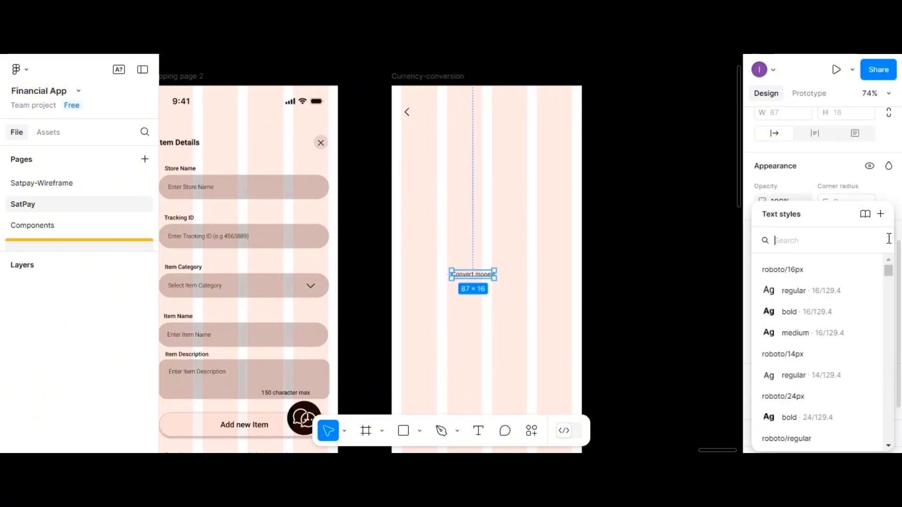
pyautogui.click(824, 334)
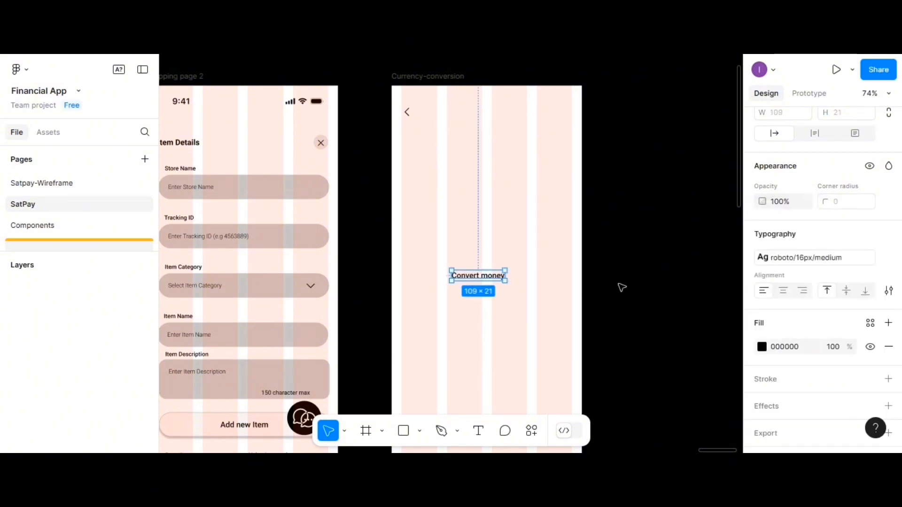
# - Place "Convert money" under the back arrow and a copy beneath it reading "Enter amount and select currency to convert to"
pyautogui.moveTo(489, 282); pyautogui.dragTo(442, 158)
pyautogui.doubleClick(442, 159)
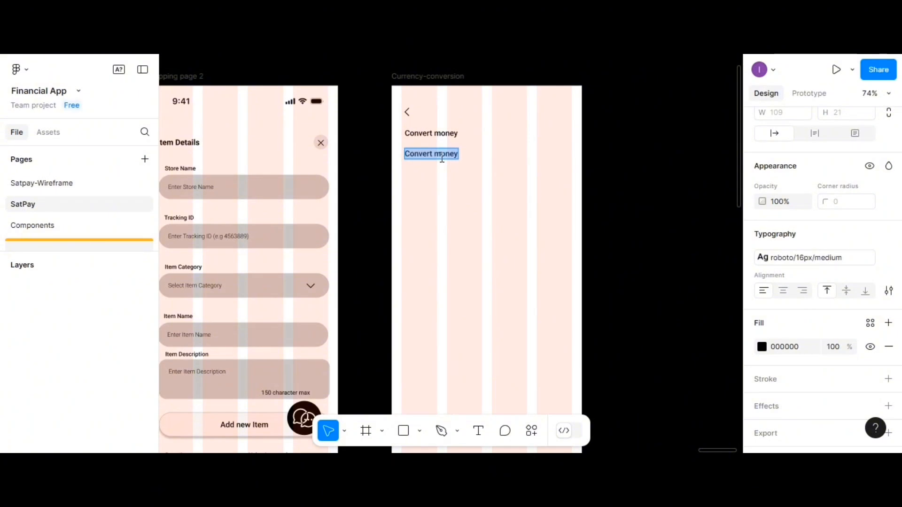
pyautogui.write('Enter a')
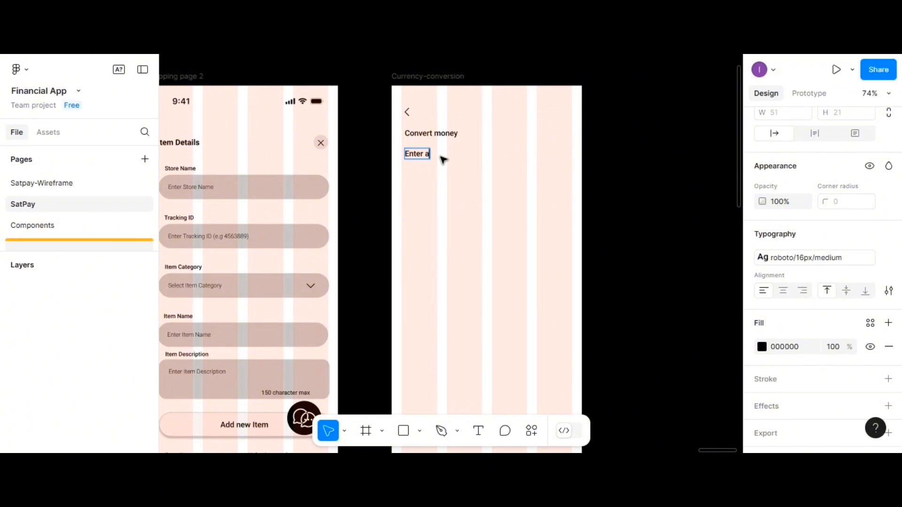
pyautogui.write('mount')
pyautogui.write(' an')
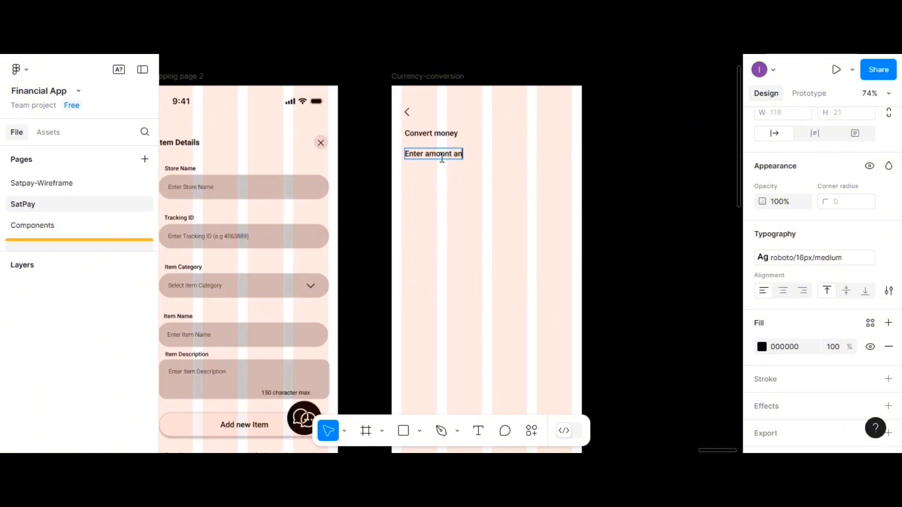
pyautogui.write('d select')
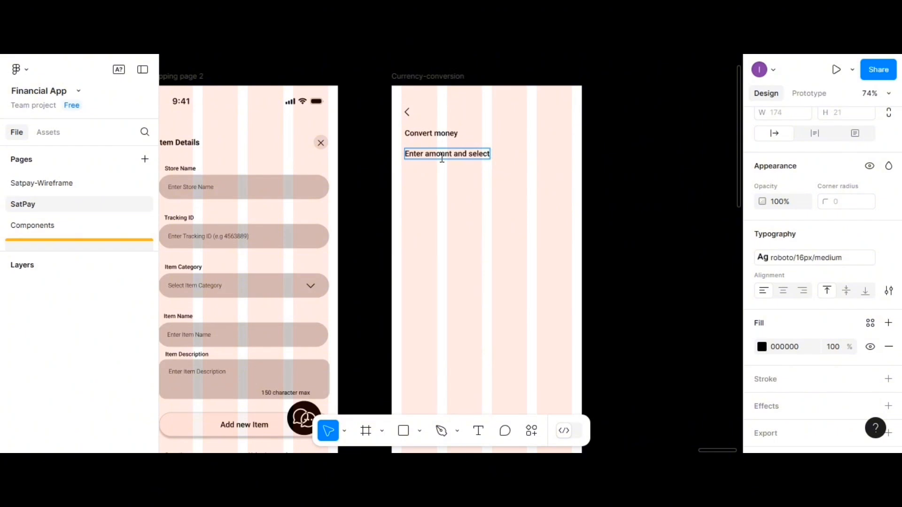
pyautogui.write(' currency')
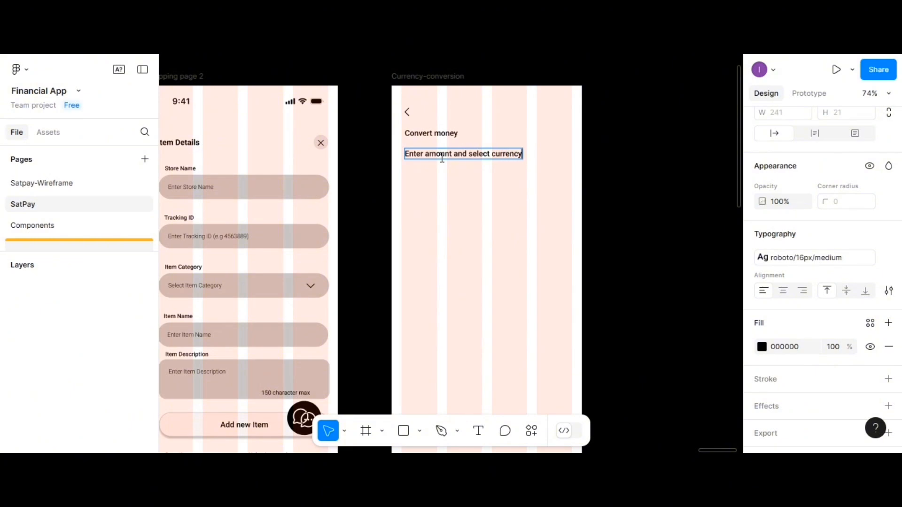
pyautogui.write(' to conver')
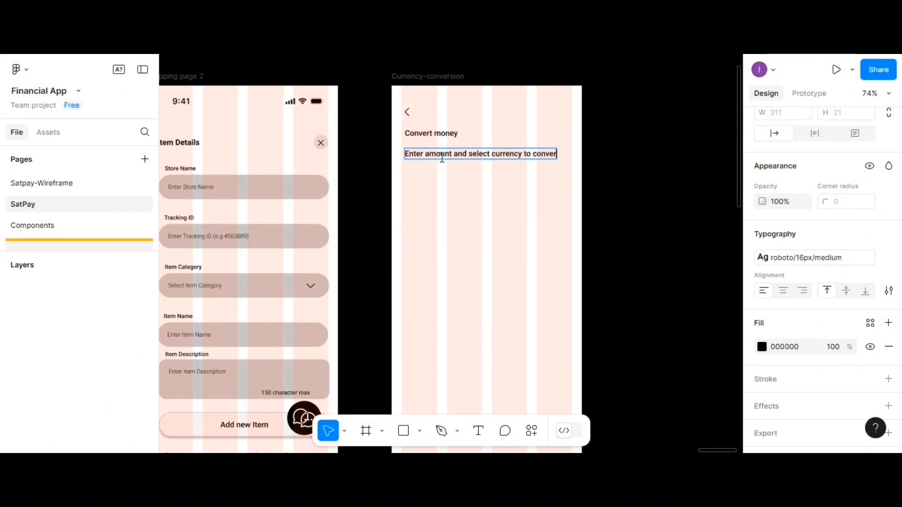
pyautogui.write('t to')
pyautogui.press('Escape')
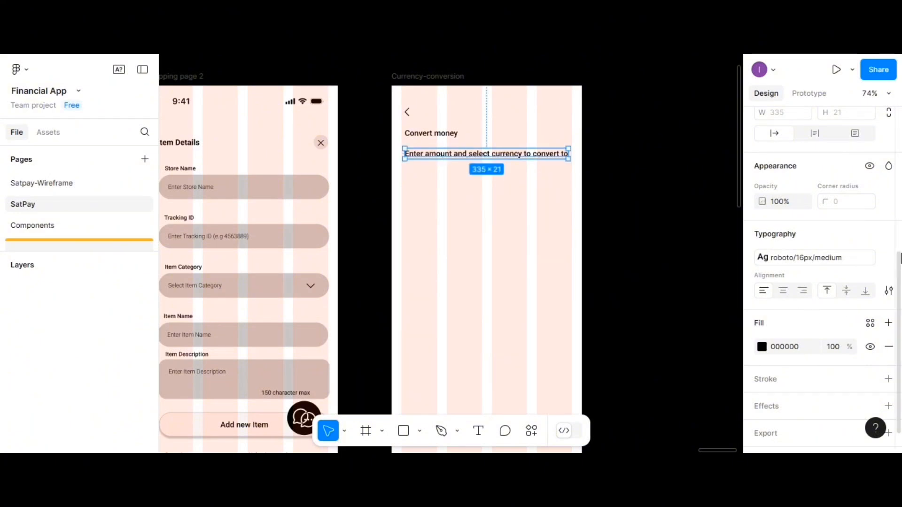
# - Replace the text style of the "Enter amount and select currency to convert to" line with roboto/12px medium
pyautogui.click(889, 263)
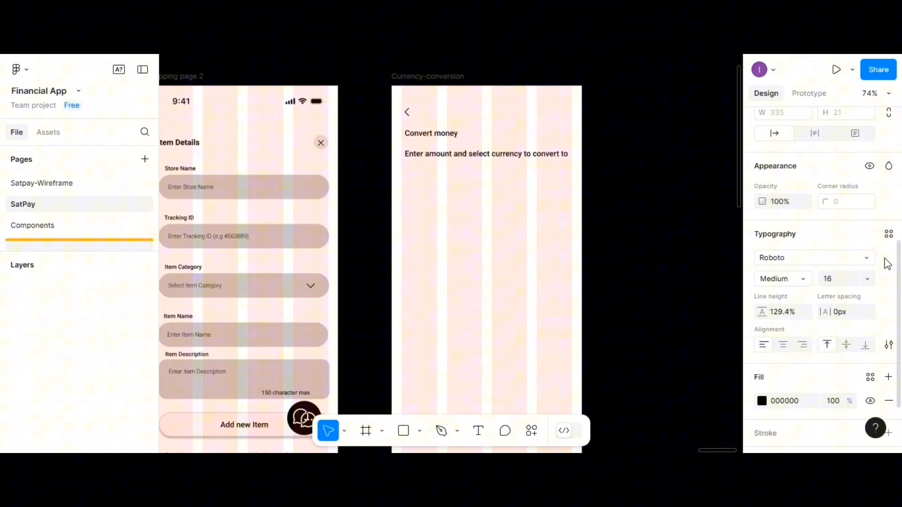
pyautogui.click(888, 234)
pyautogui.scroll(-3, 844, 305)
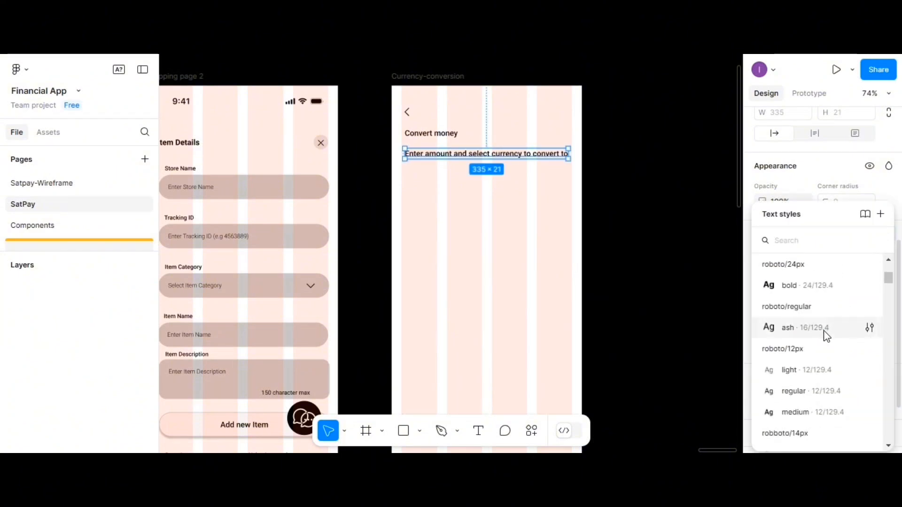
pyautogui.scroll(-2, 822, 331)
pyautogui.click(829, 347)
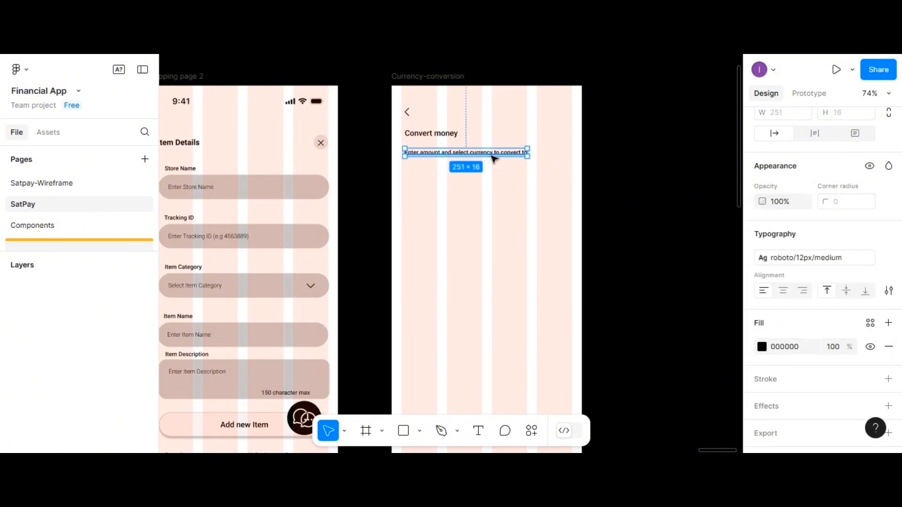
# - Set the vertical spacing between "Convert money" and the instruction line below it to 5 and group the two texts
pyautogui.moveTo(493, 159); pyautogui.dragTo(491, 152)
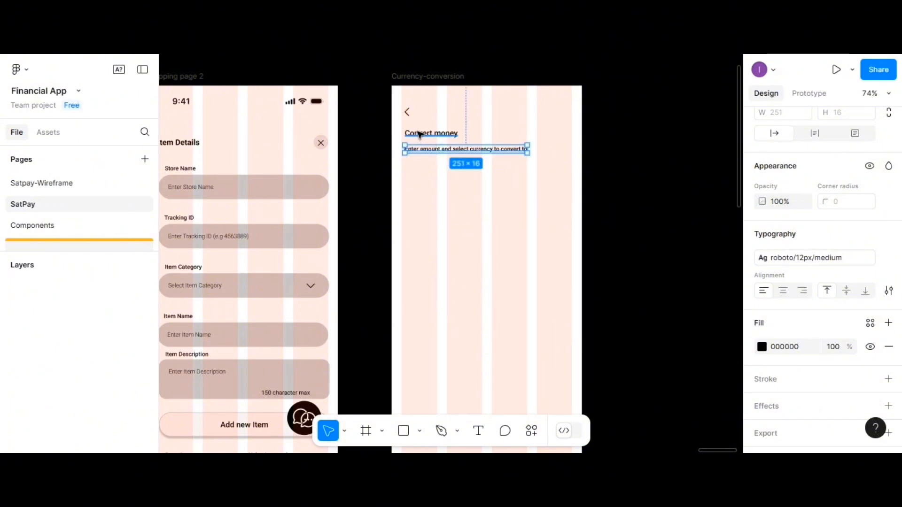
pyautogui.click(419, 135)
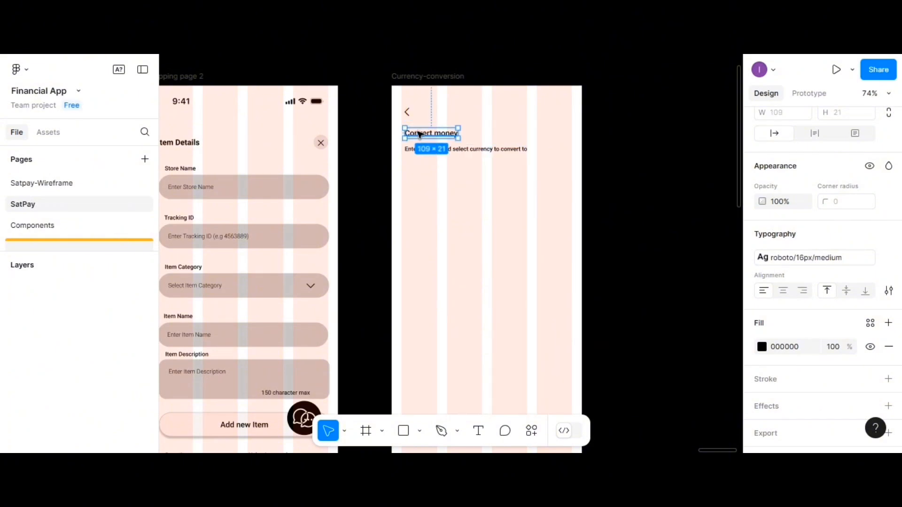
pyautogui.keyDown('shift'); pyautogui.click(450, 150); pyautogui.keyUp('shift')
pyautogui.scroll(5, 789, 188)
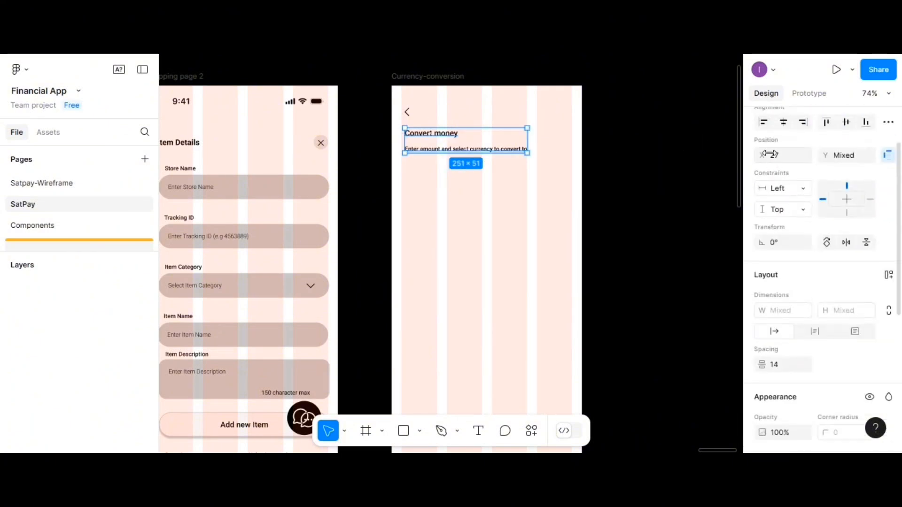
pyautogui.click(782, 372)
pyautogui.write('10')
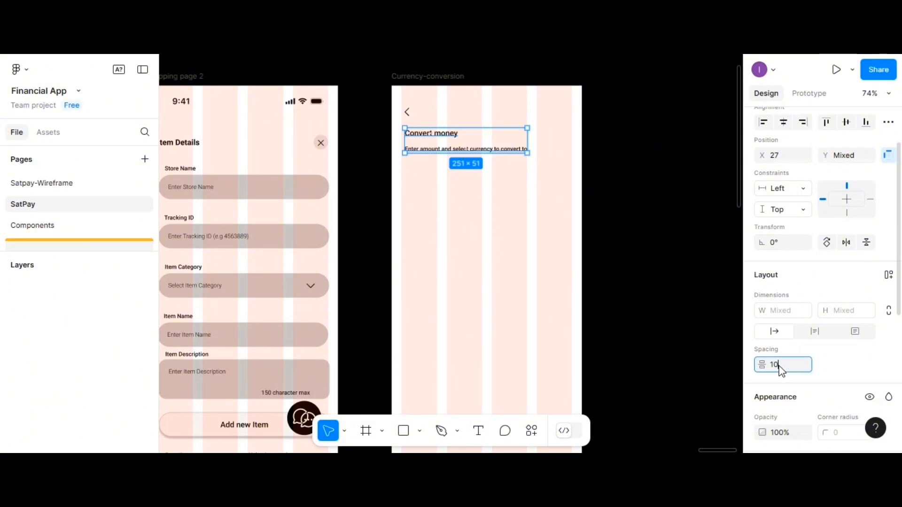
pyautogui.press('Return')
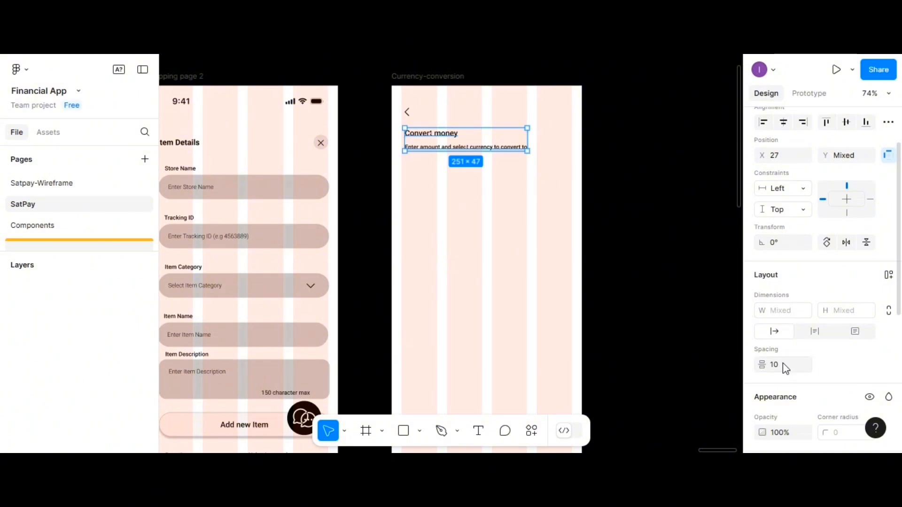
pyautogui.write('5')
pyautogui.press('Return')
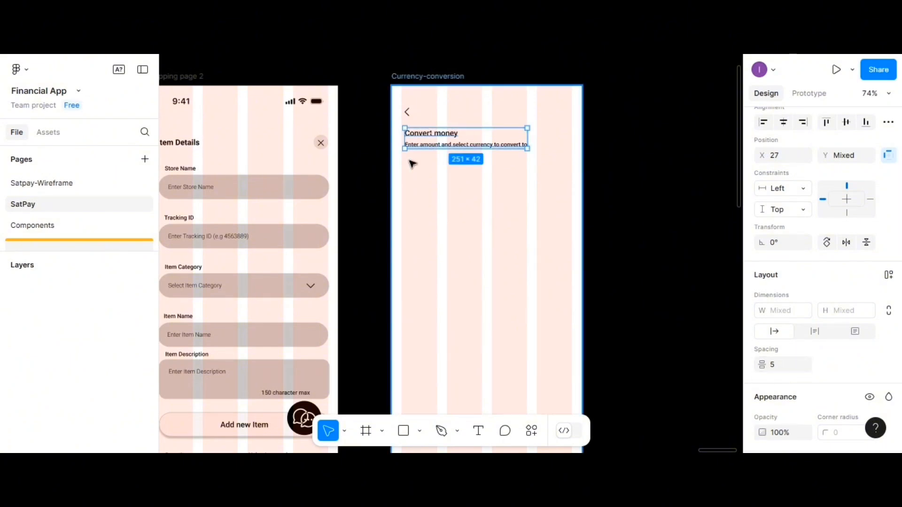
pyautogui.click(420, 147)
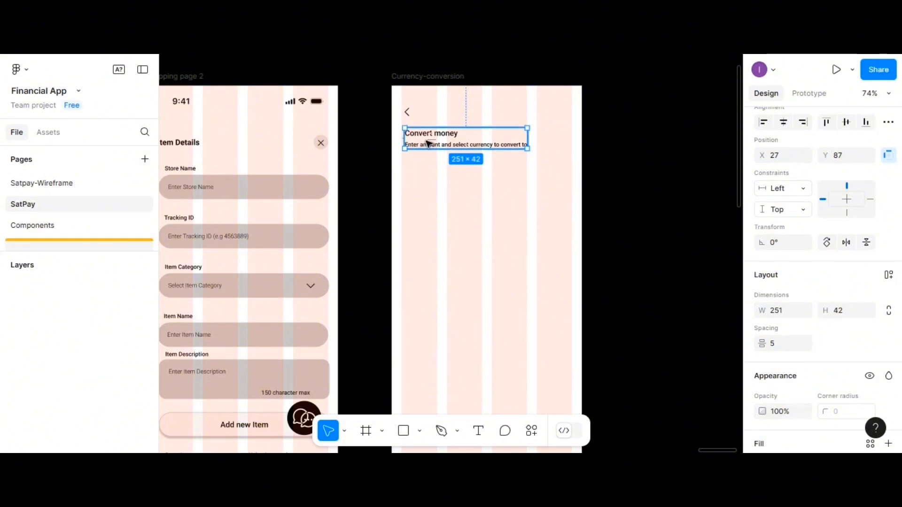
pyautogui.click(429, 182)
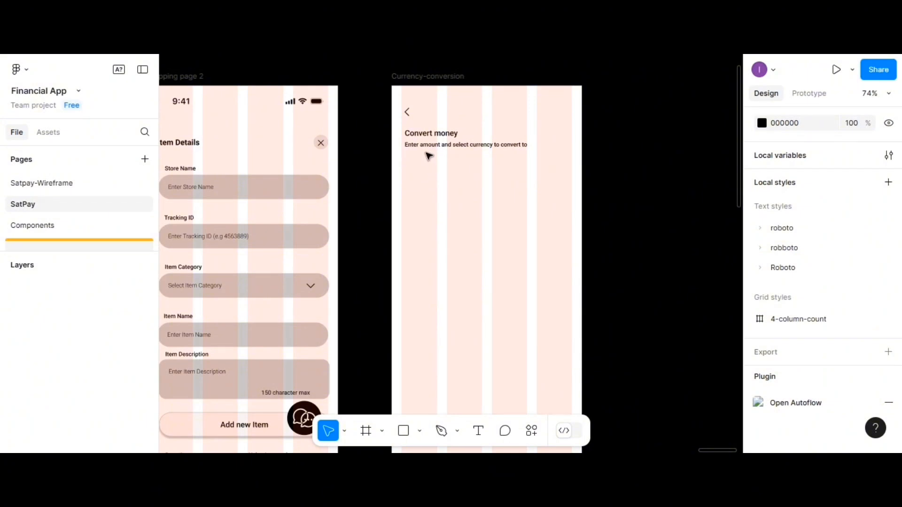
# - Add the text "Amount to convert" below the instruction line in the Currency-conversion frame
pyautogui.click(478, 431)
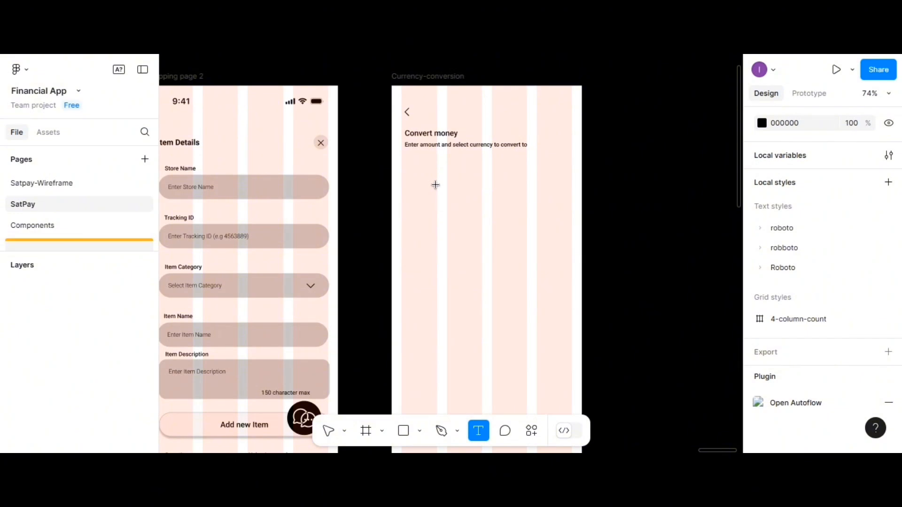
pyautogui.click(438, 191)
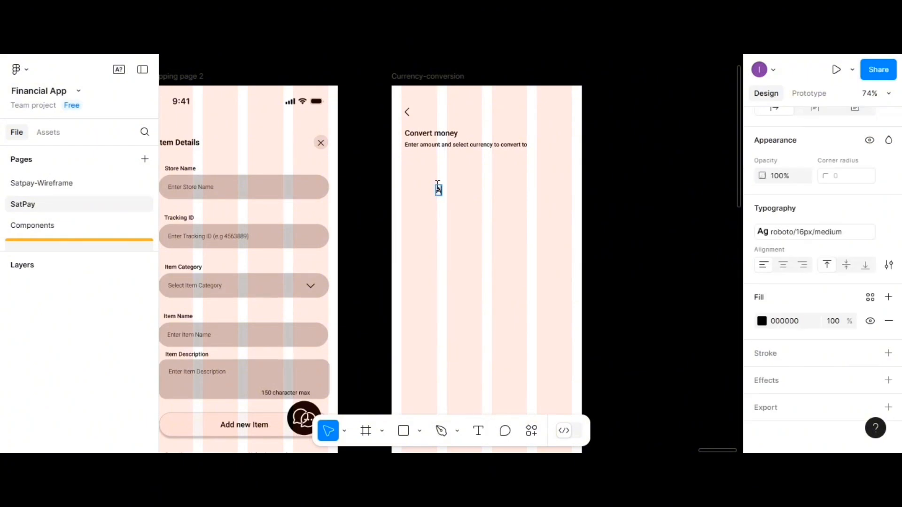
pyautogui.write('Amount to co')
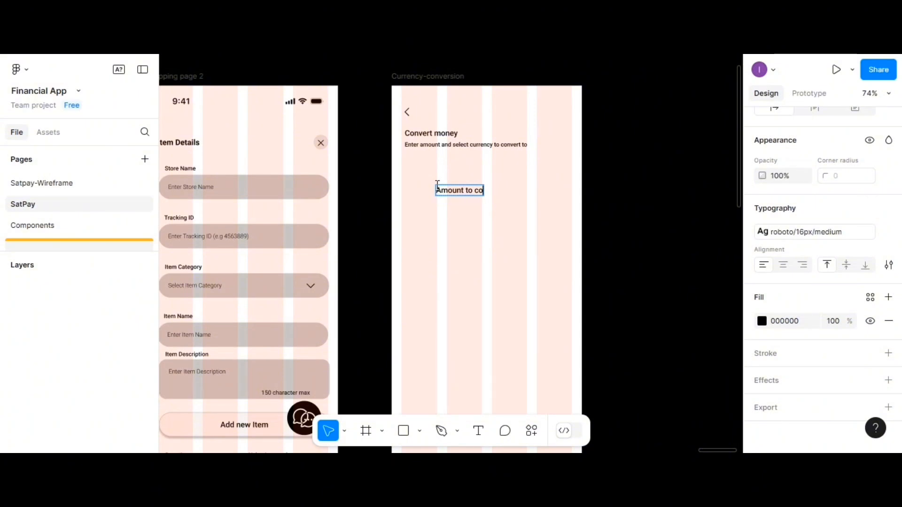
pyautogui.write('nvert')
pyautogui.press('Escape')
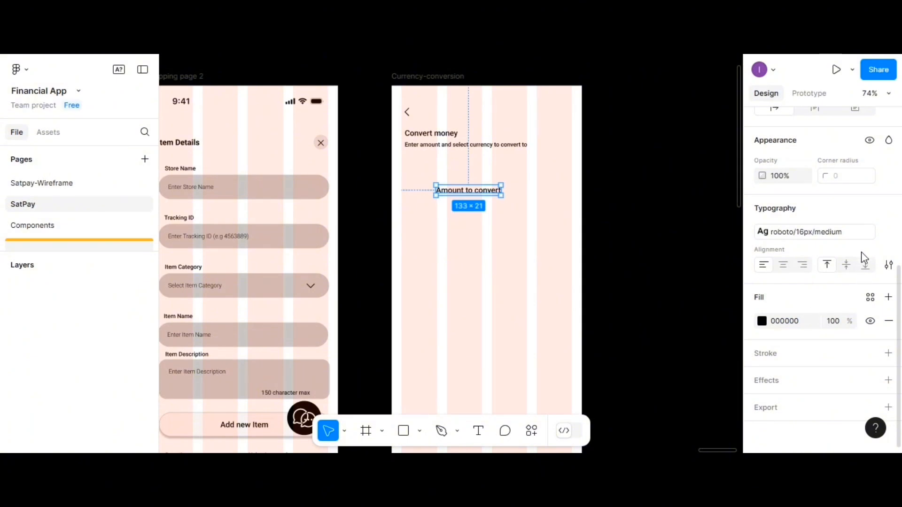
# - Apply the roboto/12px medium text style to the "Amount to convert" text
pyautogui.click(886, 233)
pyautogui.click(886, 208)
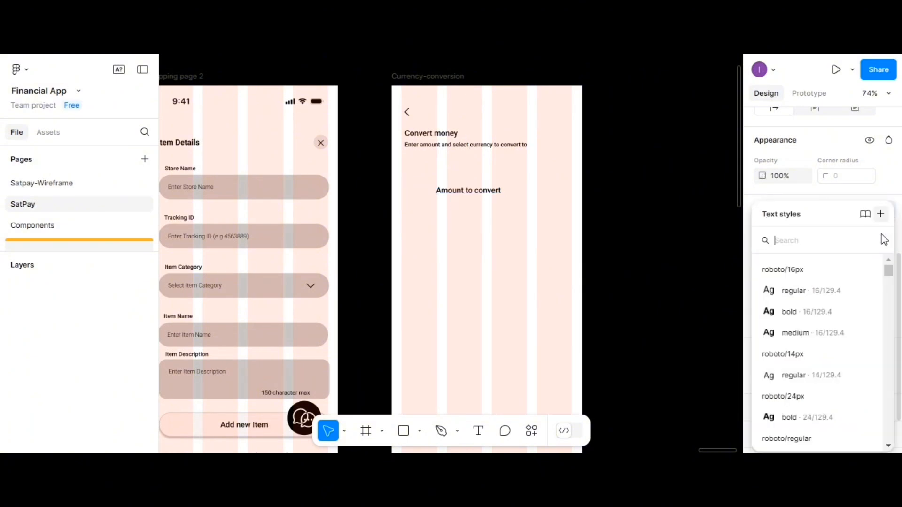
pyautogui.scroll(-3, 822, 362)
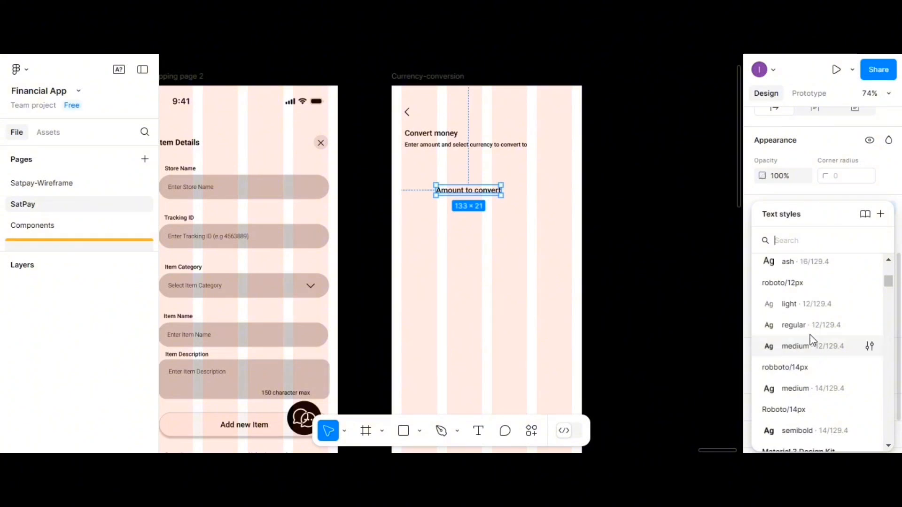
pyautogui.scroll(2, 812, 340)
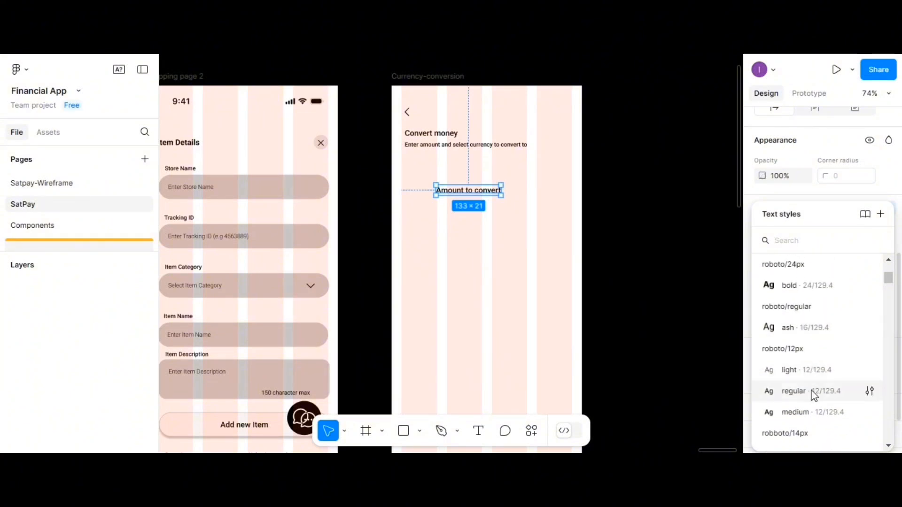
pyautogui.click(815, 412)
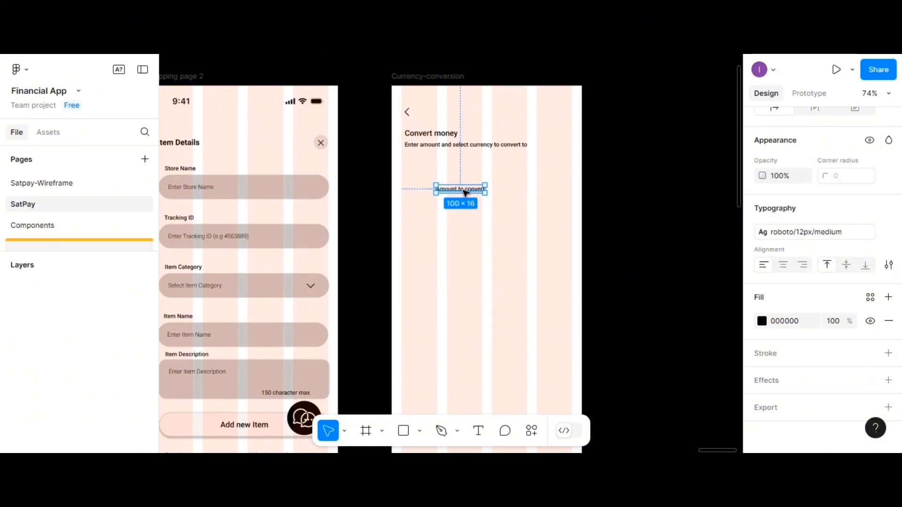
# - Move the "Amount to convert" label to the left edge of the first grid column, below the instruction line
pyautogui.moveTo(465, 193); pyautogui.dragTo(431, 179)
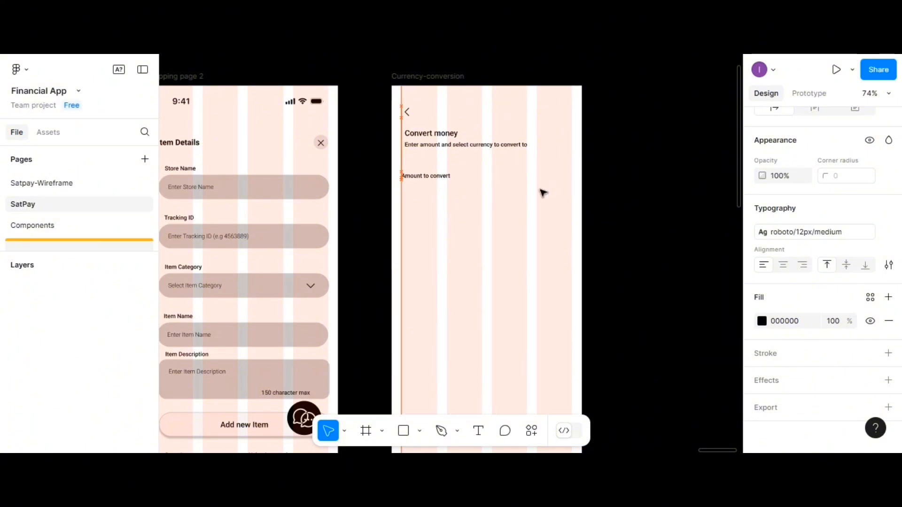
pyautogui.click(437, 175)
pyautogui.click(458, 187)
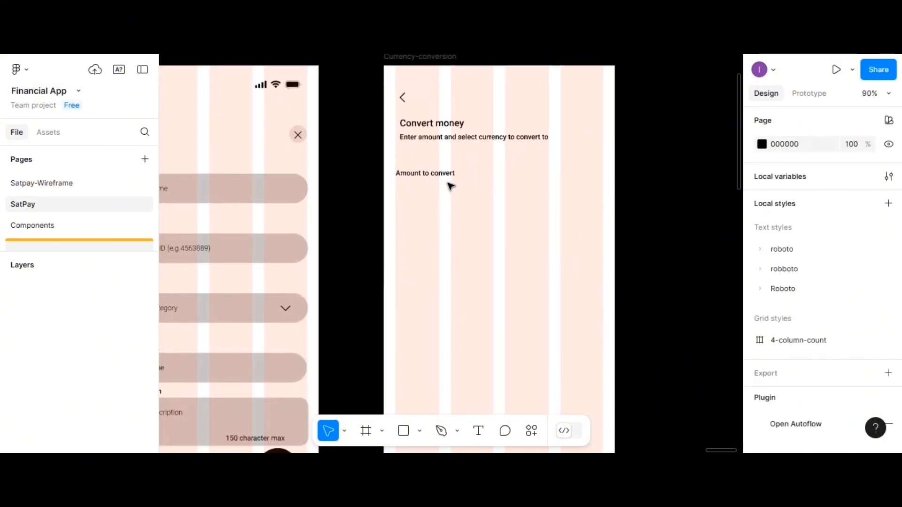
# - Draw a frame under the "Amount to convert" label and set its size to 350 wide by 250 high
pyautogui.scroll(3, 452, 187)
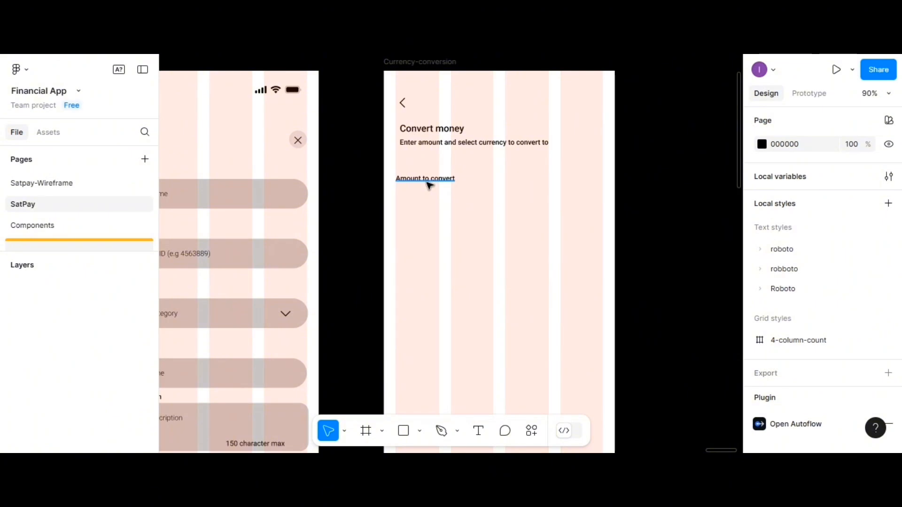
pyautogui.scroll(2, 450, 183)
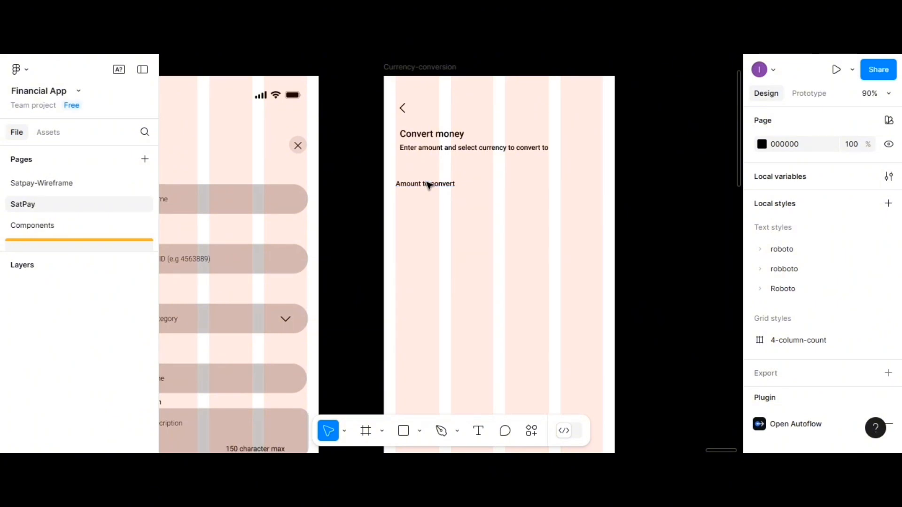
pyautogui.scroll(3, 450, 183)
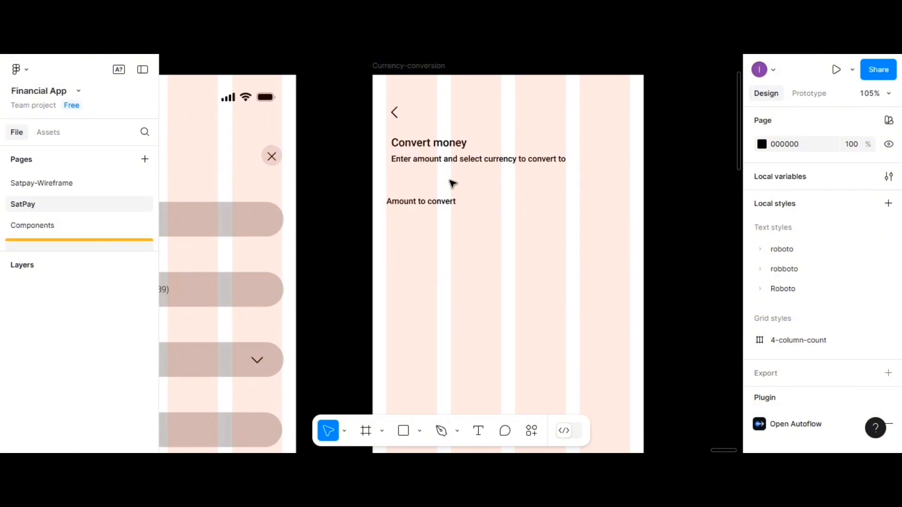
pyautogui.scroll(-3, 452, 183)
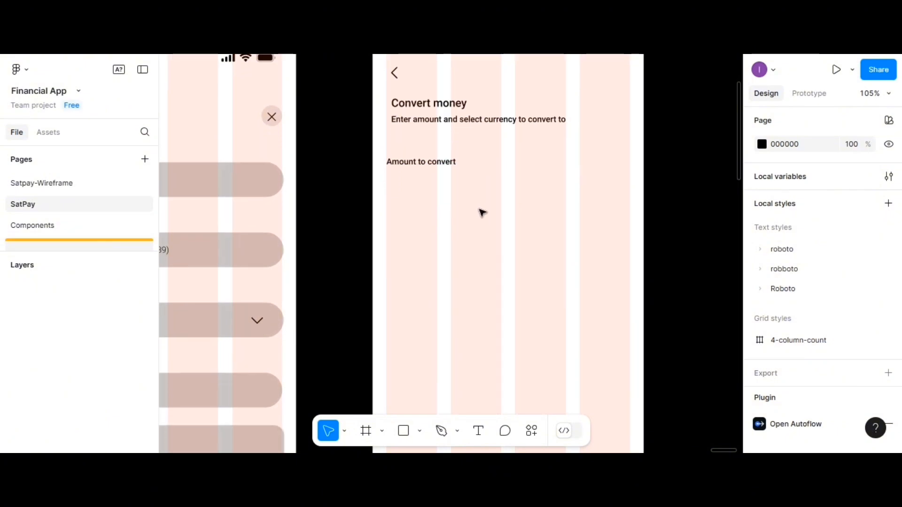
pyautogui.scroll(-1, 399, 169)
pyautogui.press('f')
pyautogui.moveTo(390, 164)
pyautogui.mouseDown()
pyautogui.moveTo(404, 236)
pyautogui.moveTo(513, 286)
pyautogui.moveTo(630, 295)
pyautogui.mouseUp()
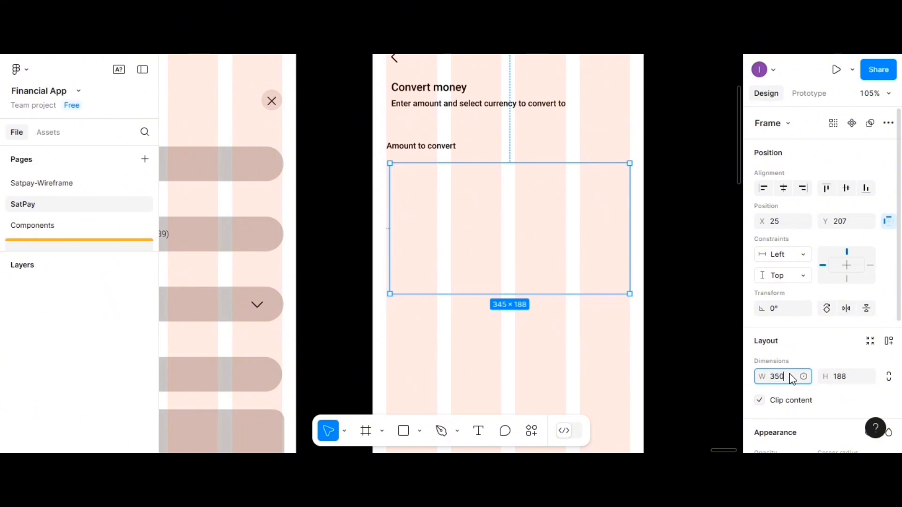
pyautogui.click(846, 381)
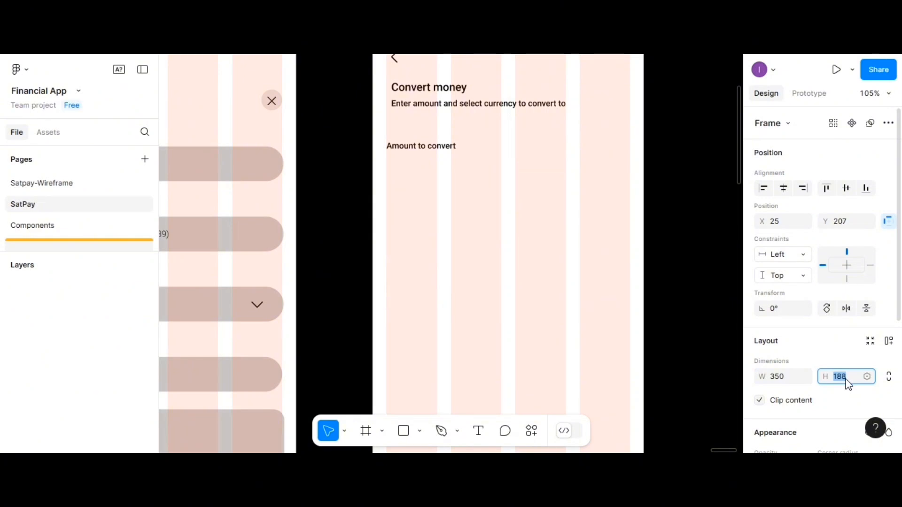
pyautogui.write('250')
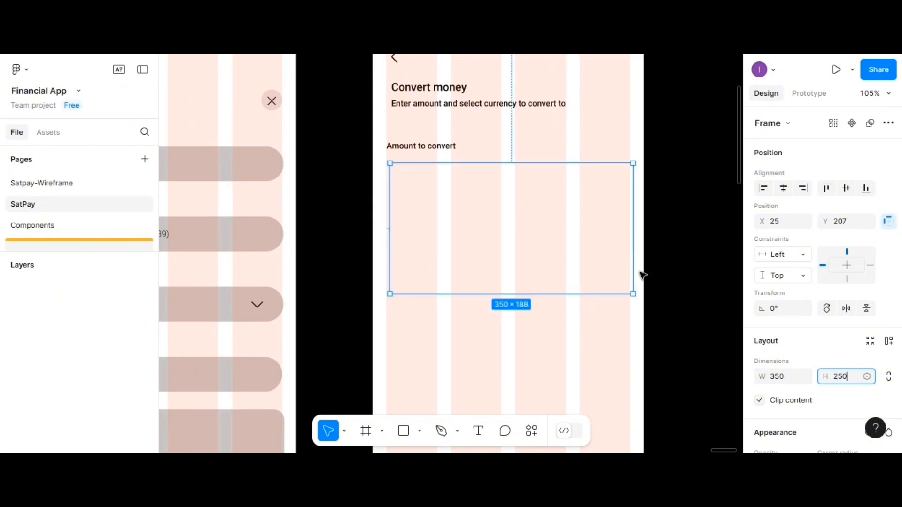
pyautogui.press('Return')
# - Move the 350 × 250 frame out of the Currency-conversion screen onto the empty canvas to its right
pyautogui.scroll(-1, 493, 241)
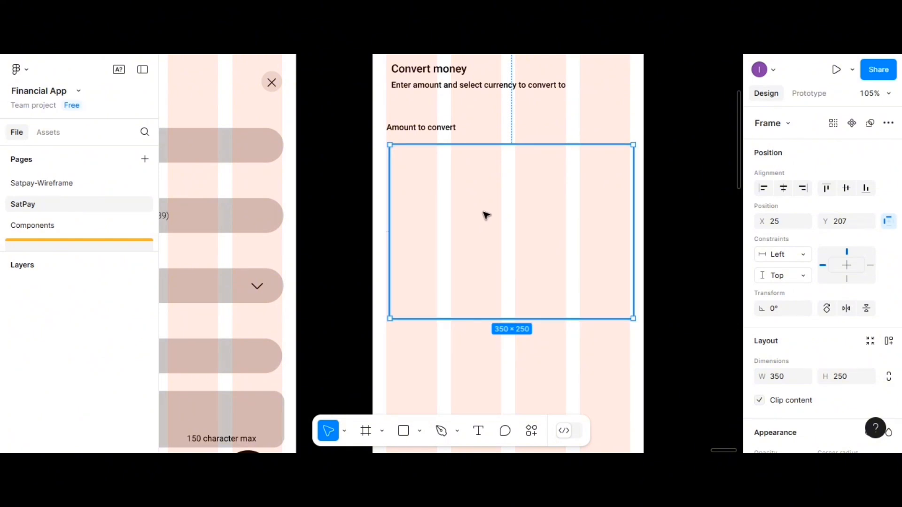
pyautogui.scroll(-1, 487, 215)
pyautogui.hscroll(3, 486, 215)
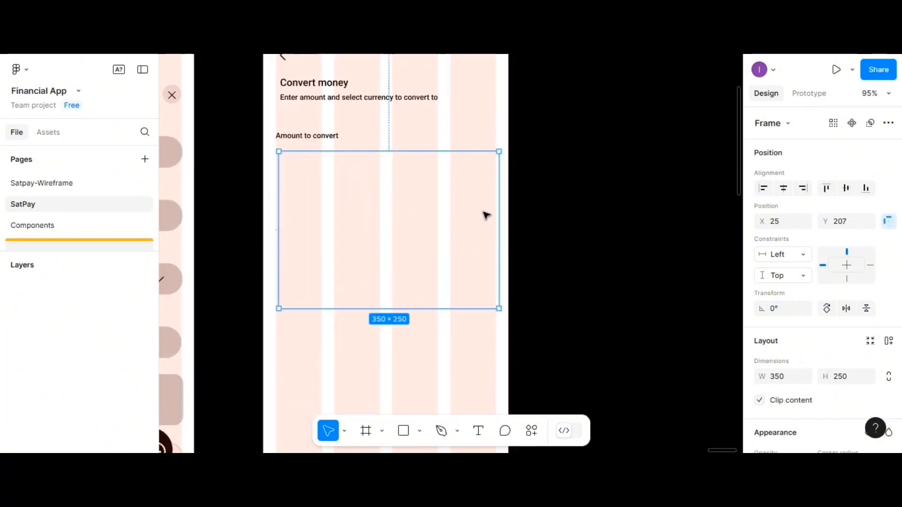
pyautogui.hscroll(4, 487, 215)
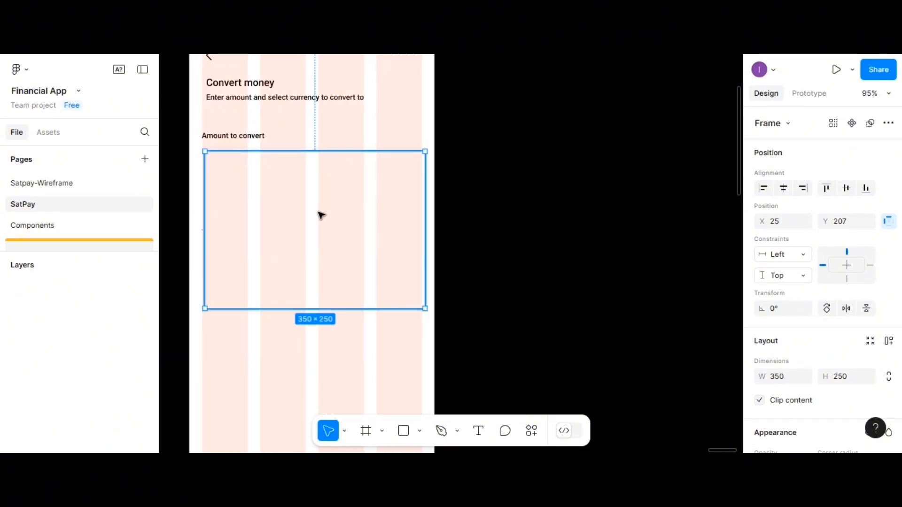
pyautogui.moveTo(321, 215); pyautogui.dragTo(599, 217)
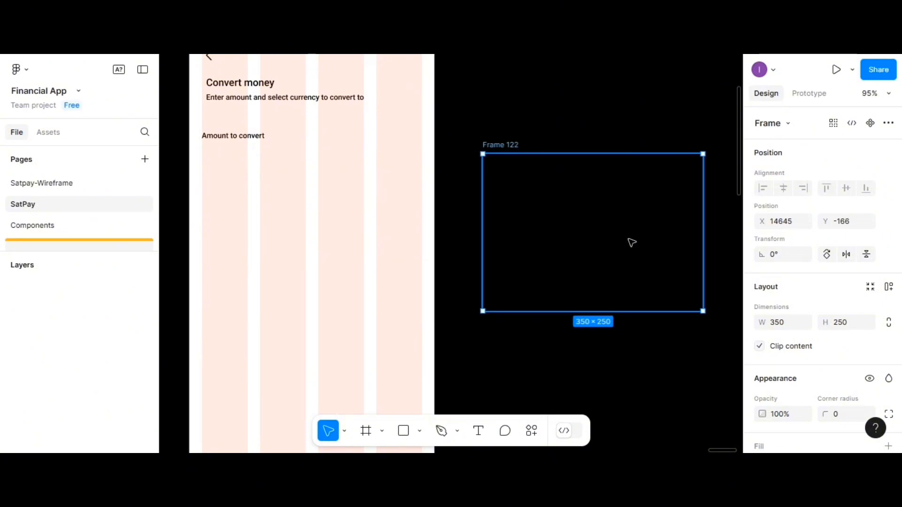
# - Give the detached 350 × 250 frame a white FFFFFF fill at 100% opacity
pyautogui.scroll(-5, 767, 397)
pyautogui.click(762, 308)
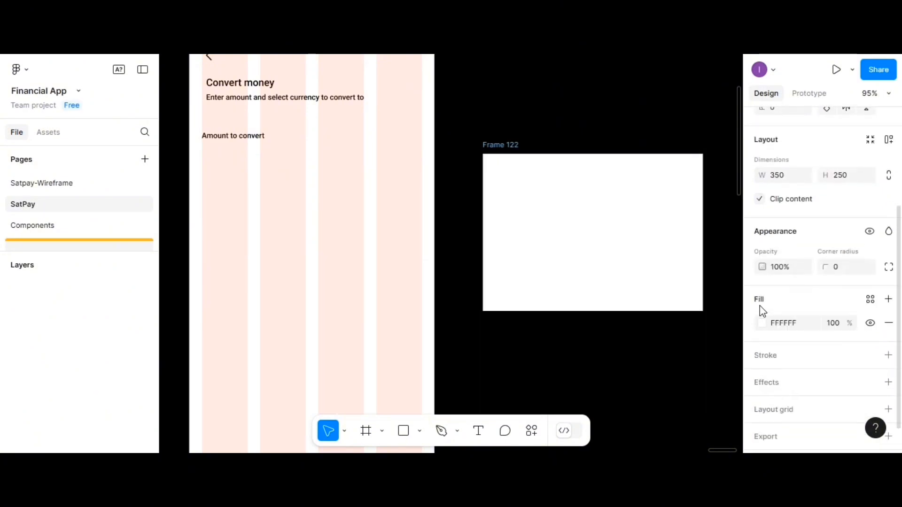
pyautogui.hscroll(4, 611, 257)
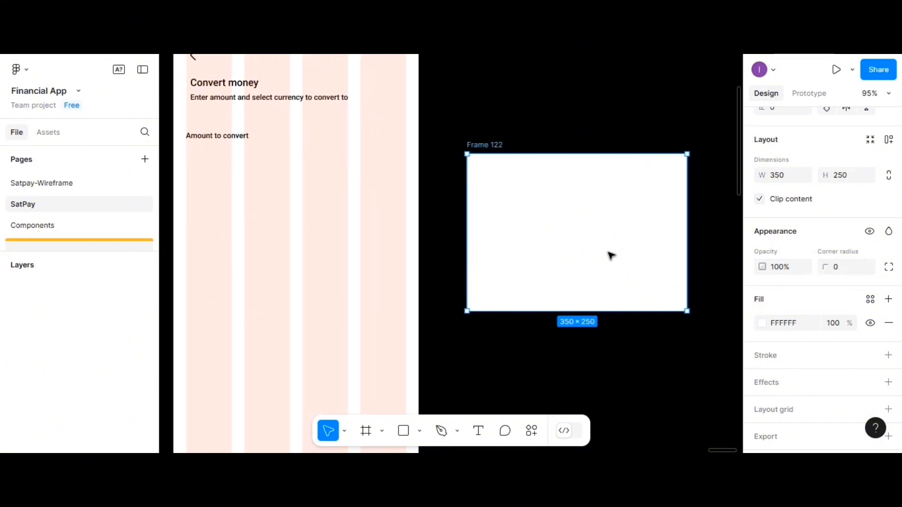
# - Shift the white frame slightly upward on the canvas and place a duplicate overlapping it a little lower
pyautogui.moveTo(504, 226); pyautogui.dragTo(500, 204)
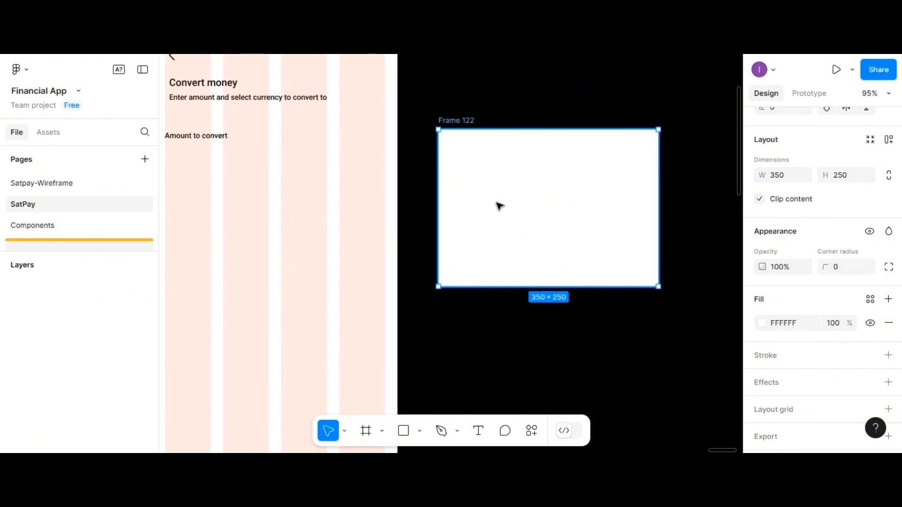
pyautogui.moveTo(501, 205); pyautogui.dragTo(505, 250)
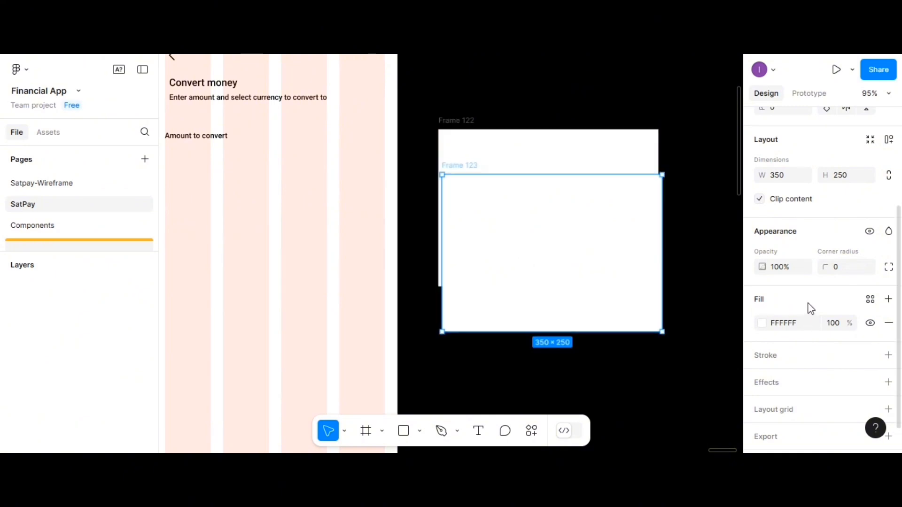
pyautogui.scroll(-1, 781, 316)
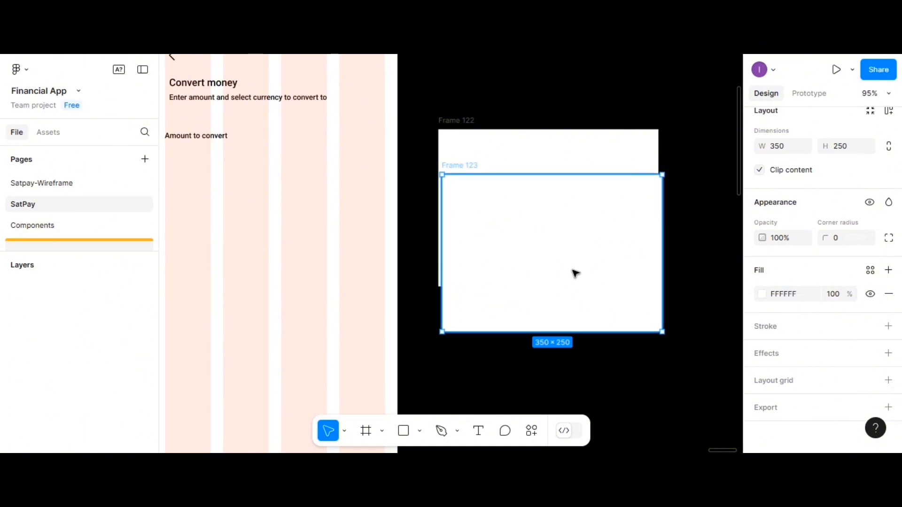
pyautogui.scroll(2, 821, 301)
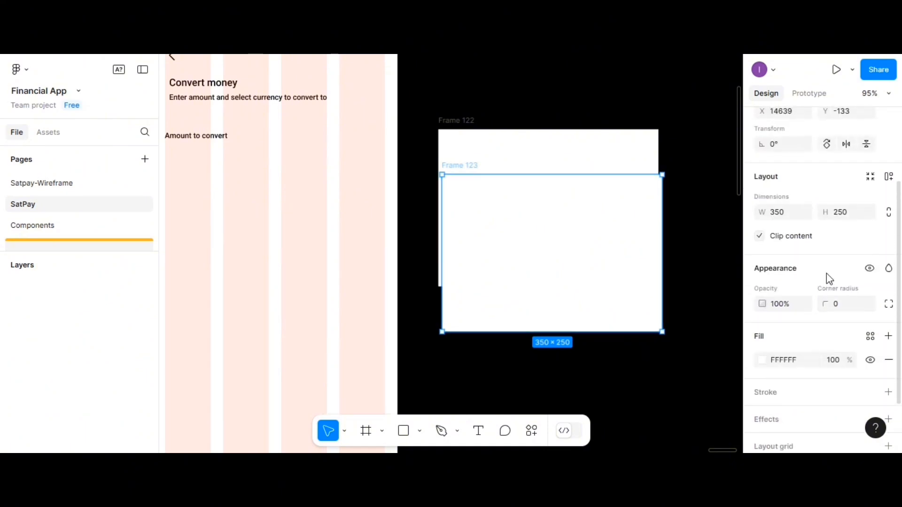
# - Set the duplicate white frame's height to 80 and its corner radius to 15
pyautogui.click(841, 218)
pyautogui.write('100')
pyautogui.press('Return')
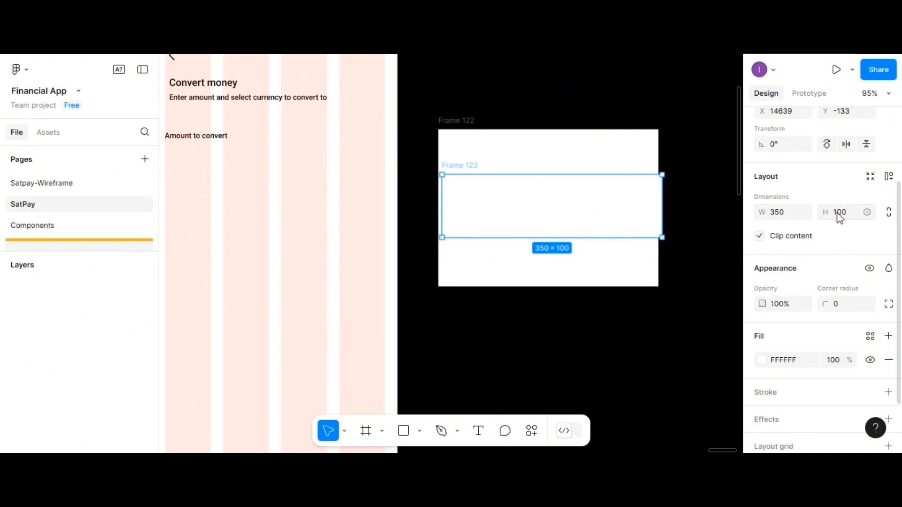
pyautogui.click(844, 219)
pyautogui.write('80')
pyautogui.press('Return')
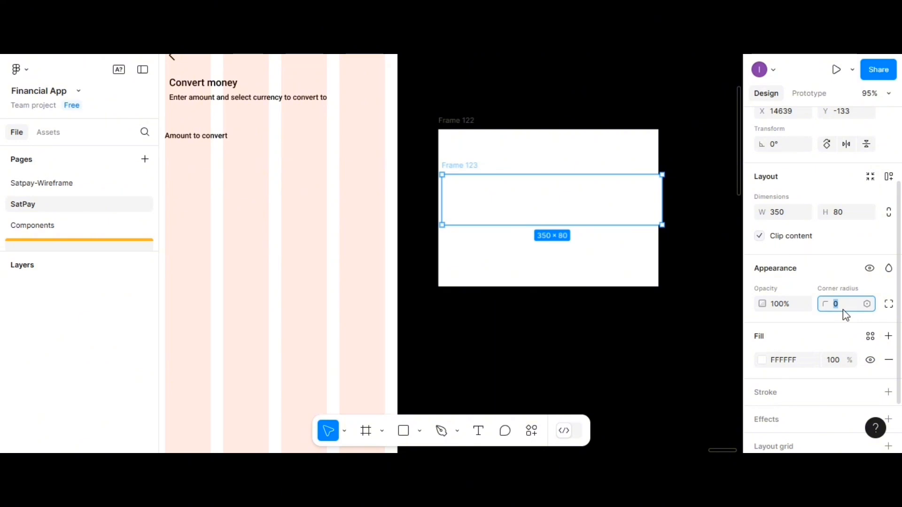
pyautogui.press('Return')
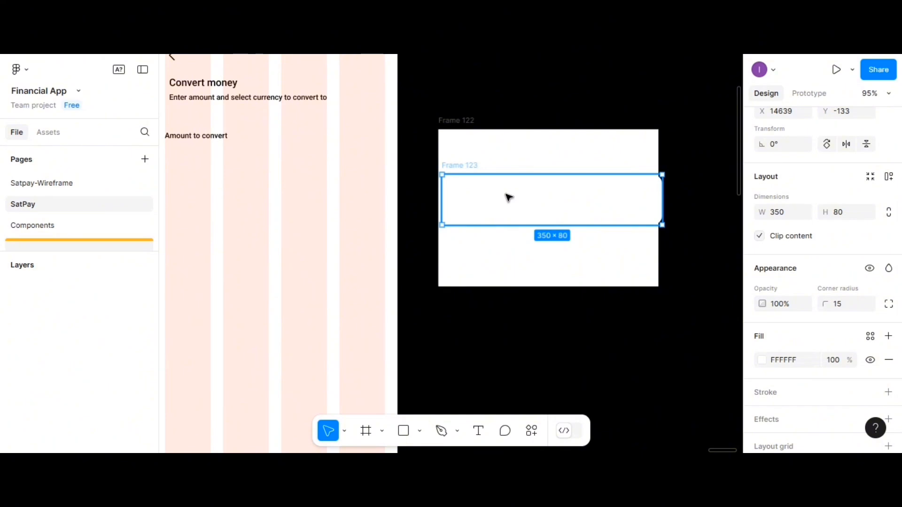
# - Add a 000000 inside stroke to the rounded frame with a weight of 0.5 and 25% opacity
pyautogui.scroll(-2, 840, 319)
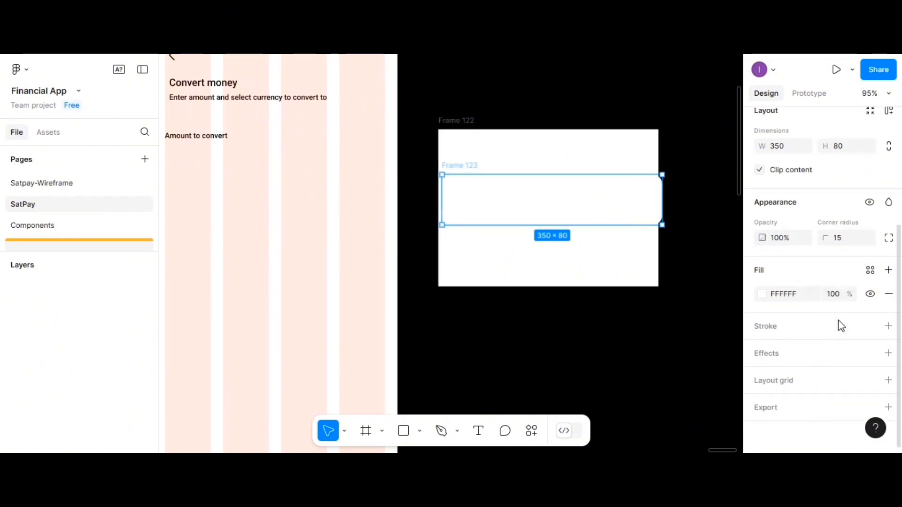
pyautogui.click(888, 327)
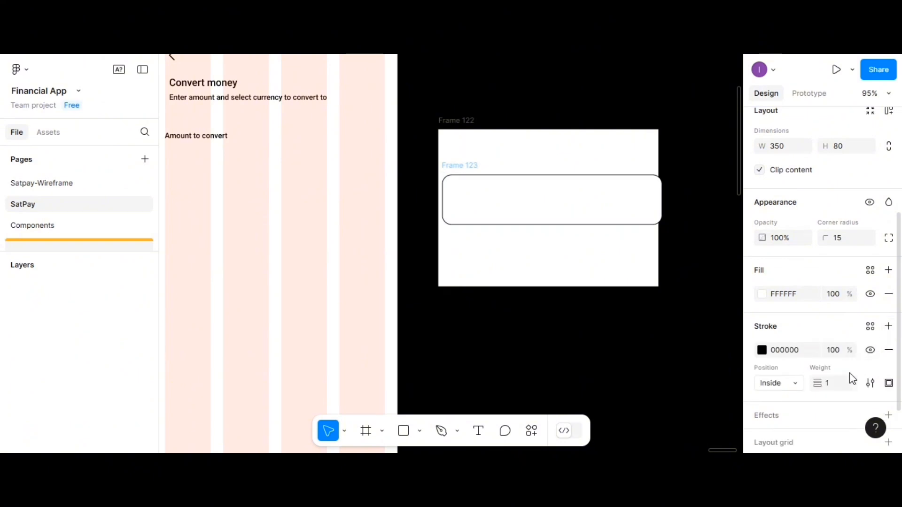
pyautogui.click(835, 382)
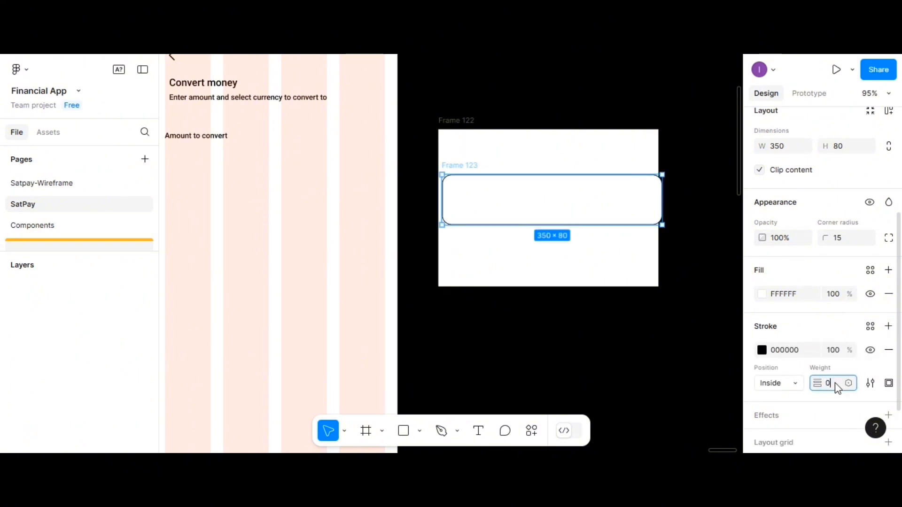
pyautogui.press('Return')
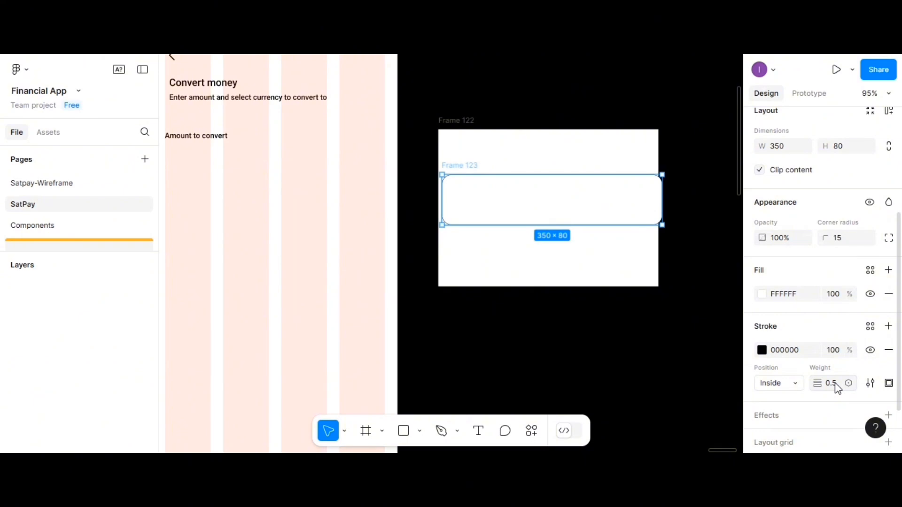
pyautogui.click(843, 352)
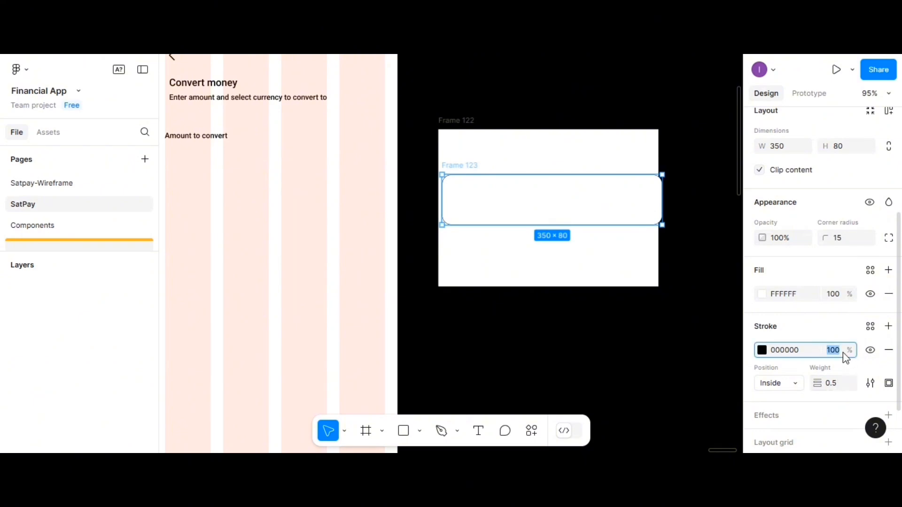
pyautogui.write('25')
pyautogui.press('Return')
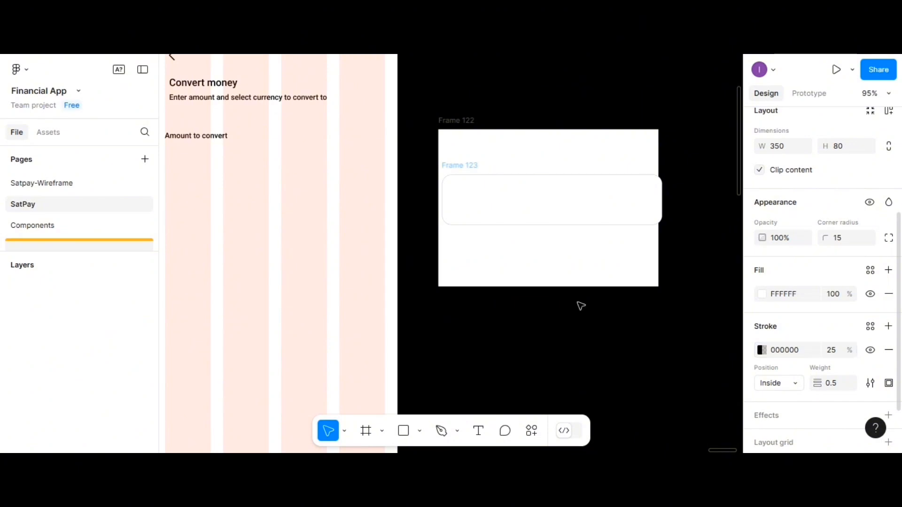
# - Move the rounded frame up in line with the 350 × 250 frame's left edge and set its width to 340
pyautogui.moveTo(531, 212); pyautogui.dragTo(530, 190)
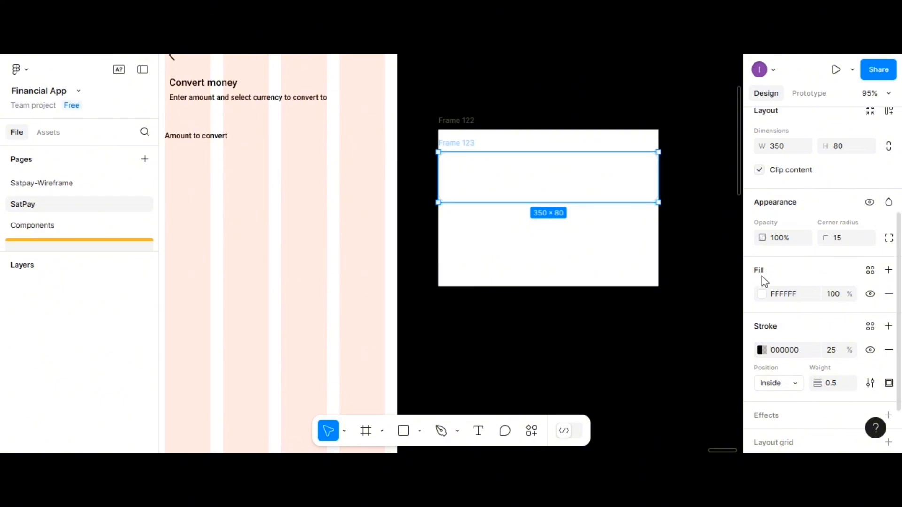
pyautogui.scroll(-3, 804, 344)
pyautogui.scroll(5, 781, 253)
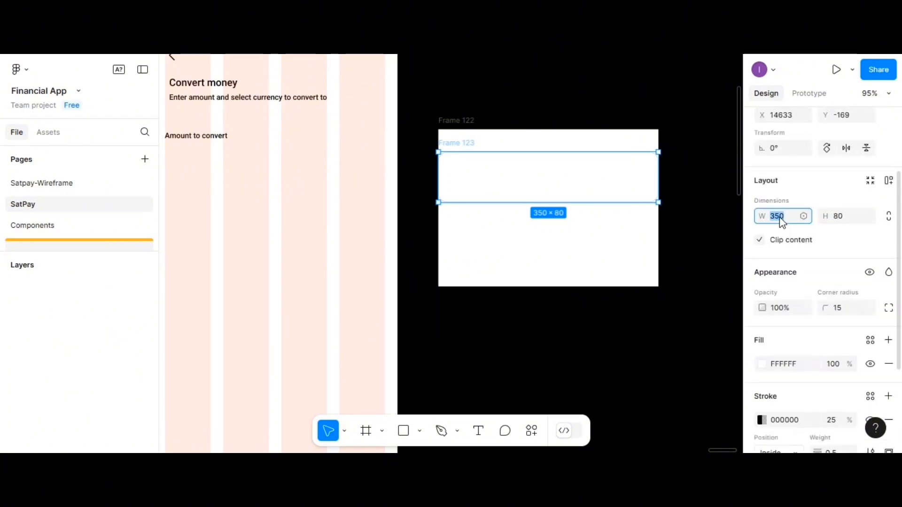
pyautogui.write('4')
pyautogui.press('Return')
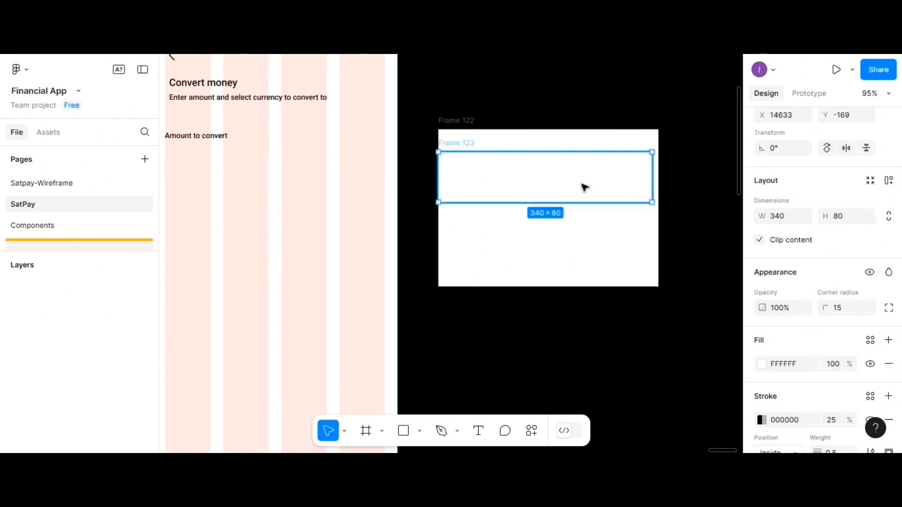
# - Centre the 340 × 80 rounded frame horizontally over the upper part of the white 350 × 250 frame
pyautogui.scroll(3, 796, 176)
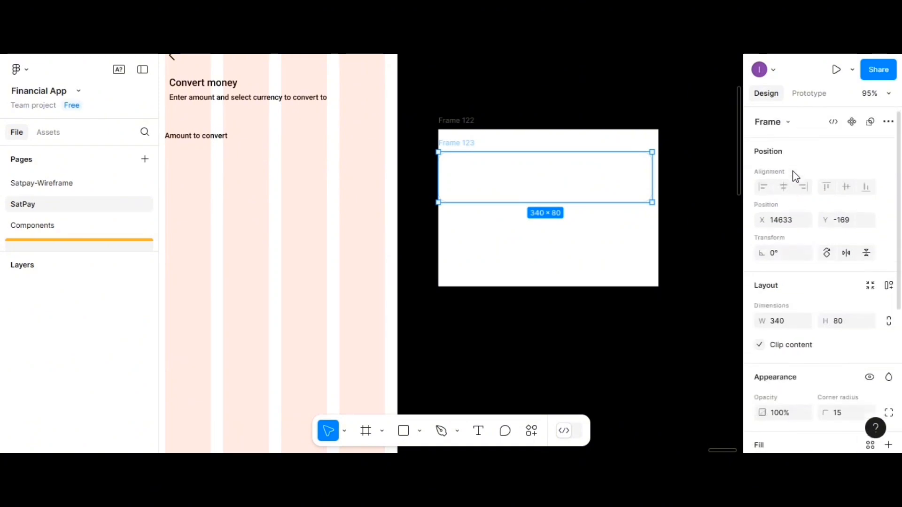
pyautogui.click(629, 141)
pyautogui.click(607, 189)
pyautogui.moveTo(601, 194); pyautogui.dragTo(604, 195)
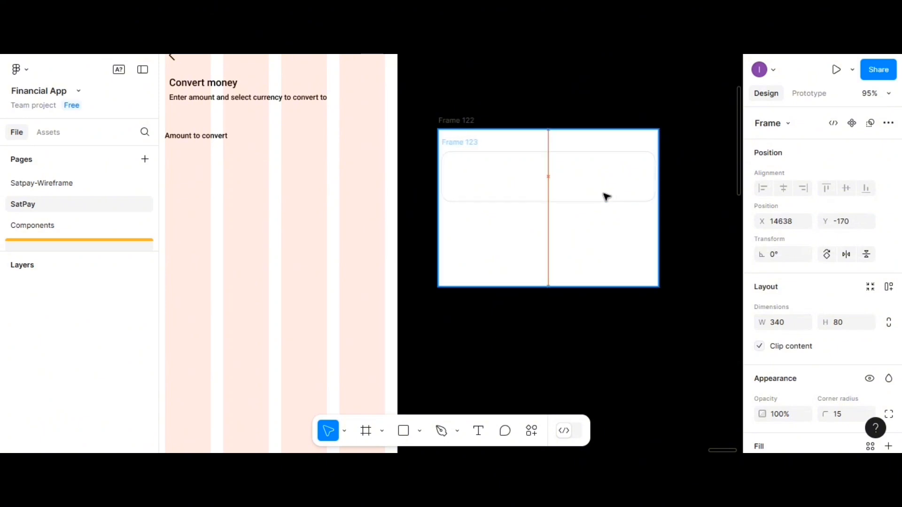
# - Move the 350 × 250 frame down and nest the rounded frame inside it, horizontally centred near its upper edge at Y 28
pyautogui.click(469, 123)
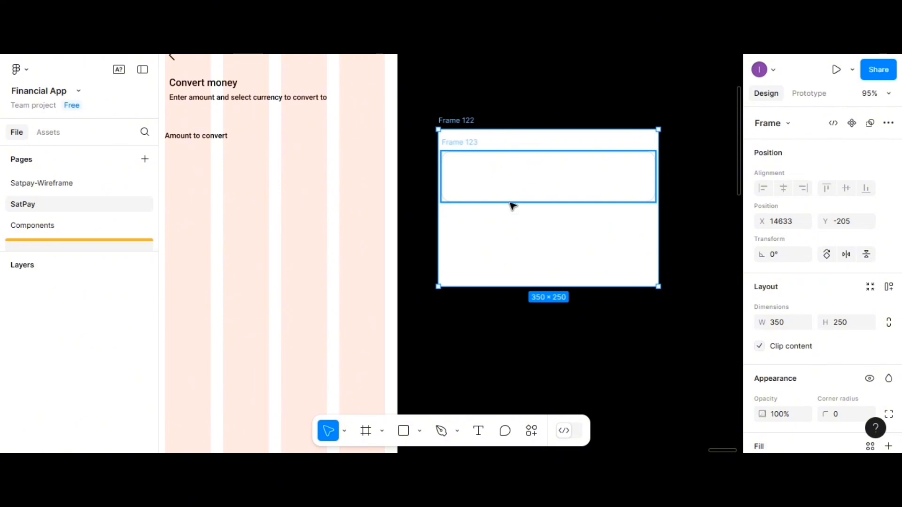
pyautogui.moveTo(512, 206); pyautogui.dragTo(492, 292)
pyautogui.moveTo(497, 167); pyautogui.dragTo(502, 243)
pyautogui.click(783, 188)
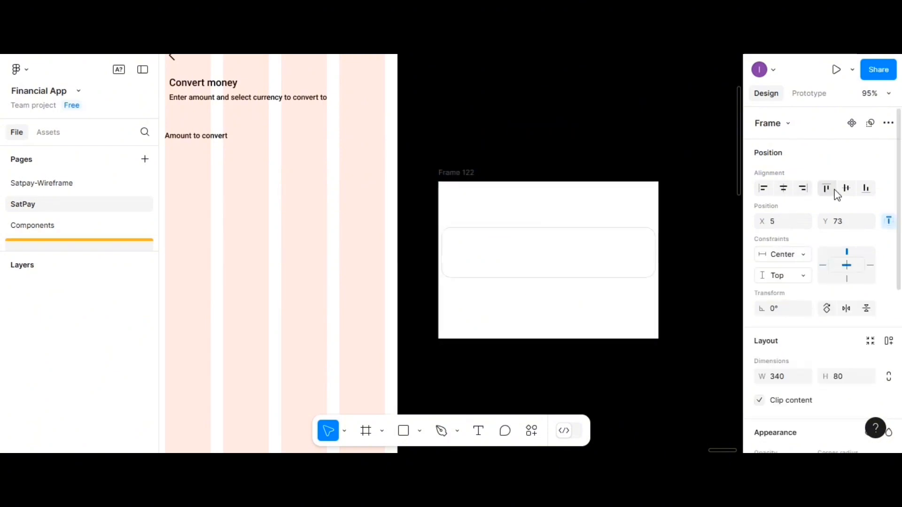
pyautogui.click(844, 191)
pyautogui.scroll(-1, 559, 267)
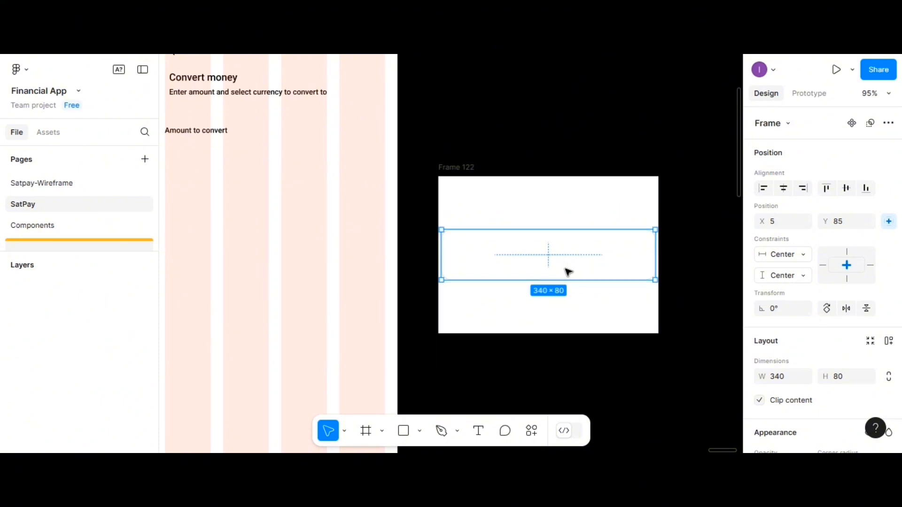
pyautogui.moveTo(558, 242); pyautogui.dragTo(560, 205)
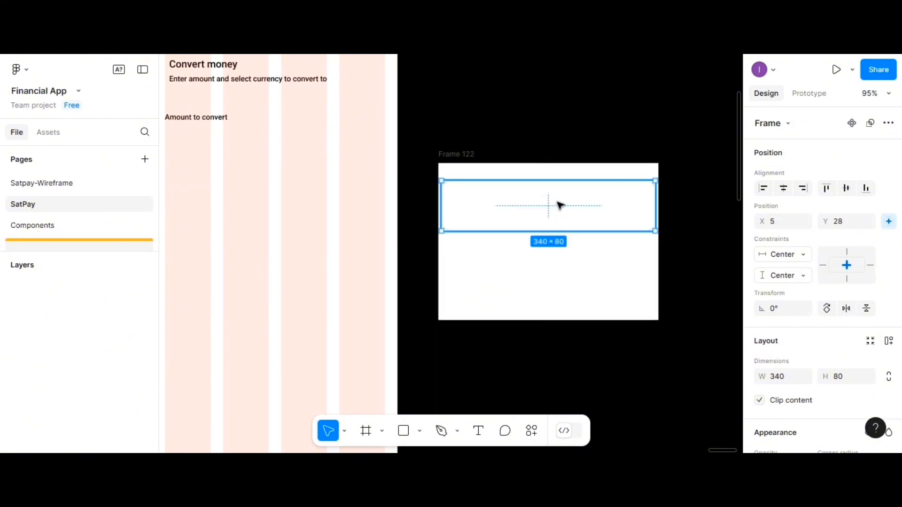
pyautogui.click(625, 303)
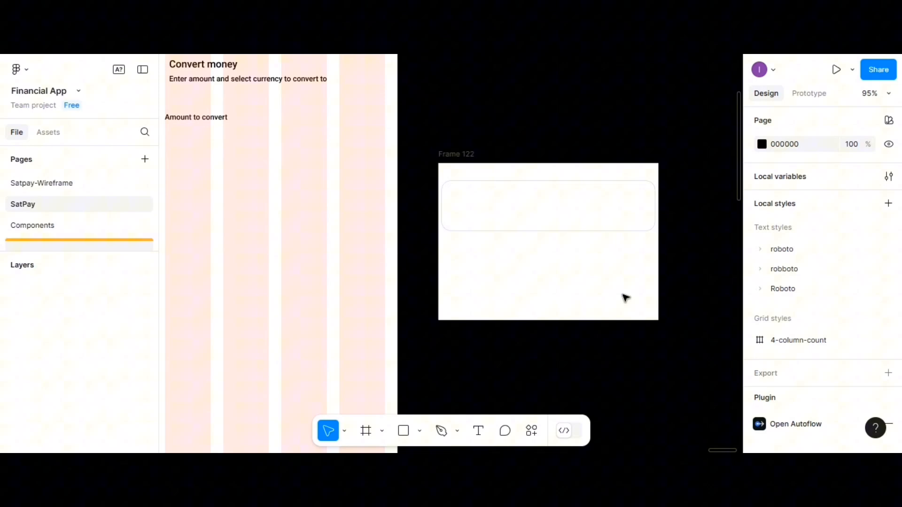
# - Add the text "USD" below the rounded frame inside the white frame and wrap it in auto layout
pyautogui.click(479, 431)
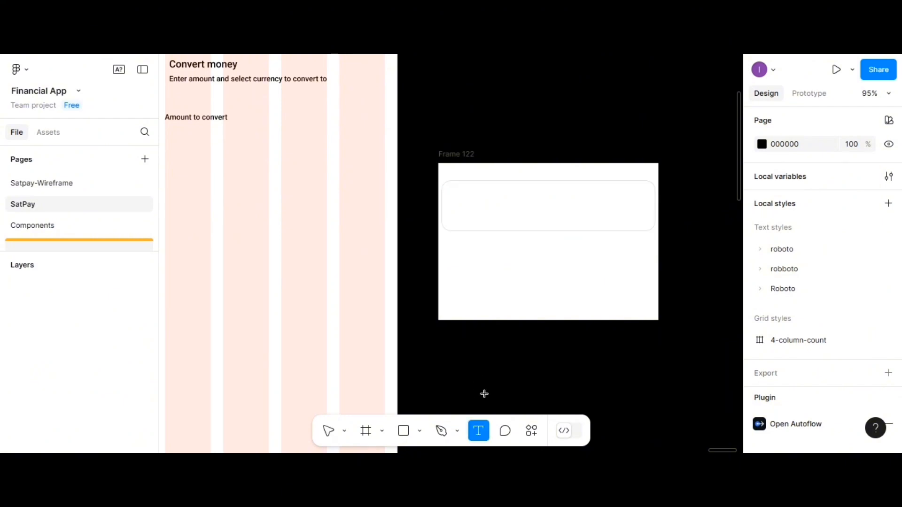
pyautogui.click(489, 269)
pyautogui.write('U')
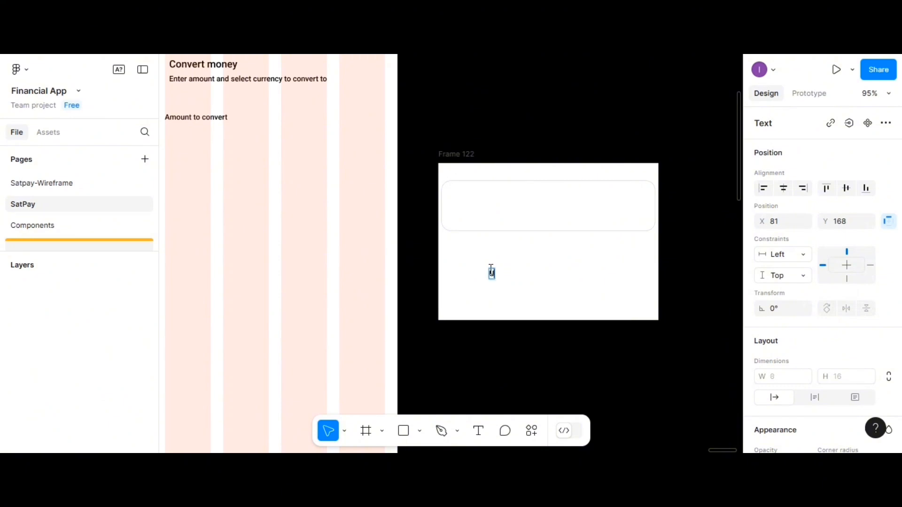
pyautogui.write('SD')
pyautogui.press('Escape')
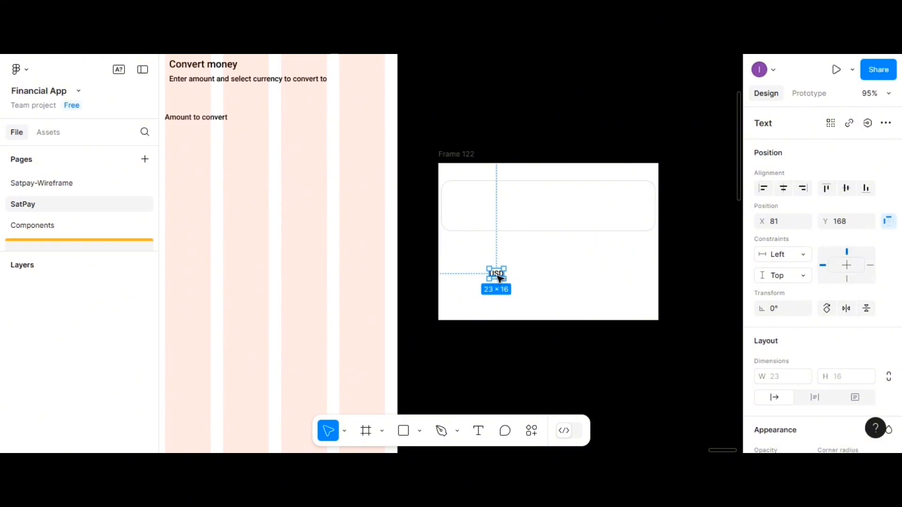
pyautogui.hotkey('shift', 'a')
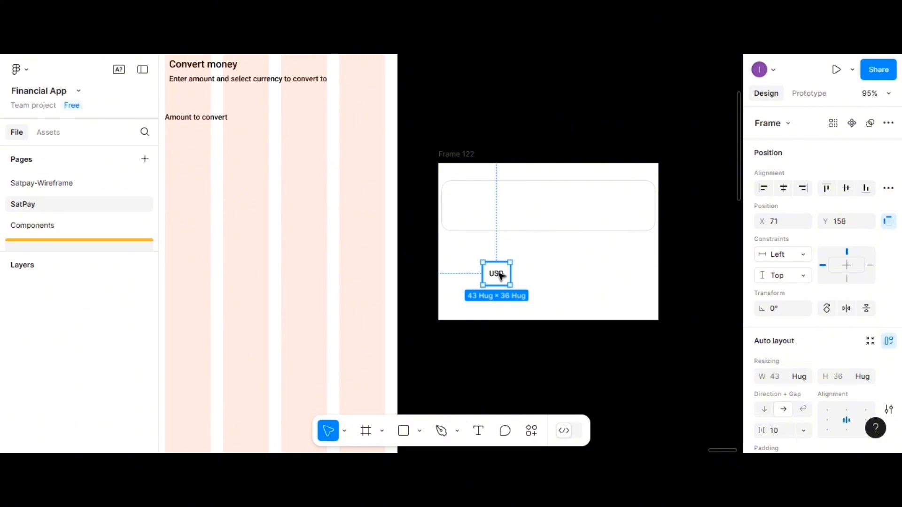
# - Insert a downward caret icon beside the USD text using the Phosphor Icons plugin, searching for "arrow", and close the plugin
pyautogui.rightClick(502, 279)
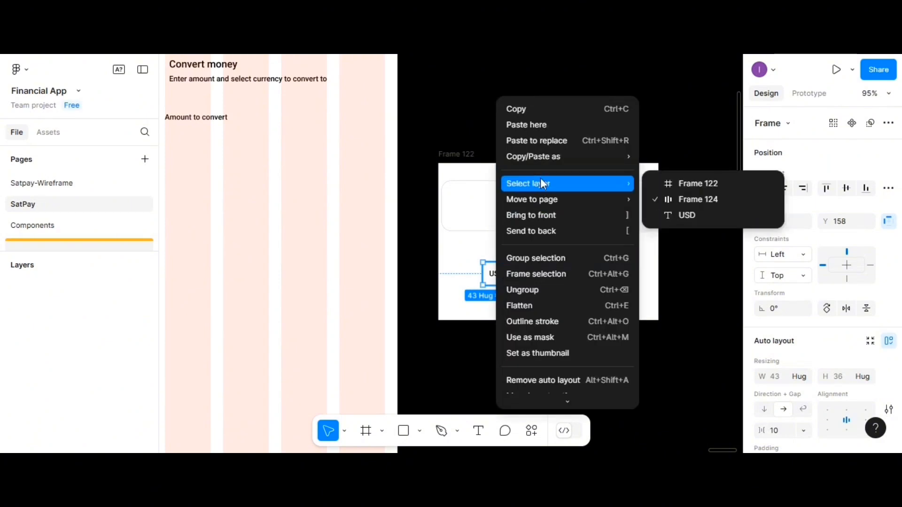
pyautogui.scroll(-3, 545, 340)
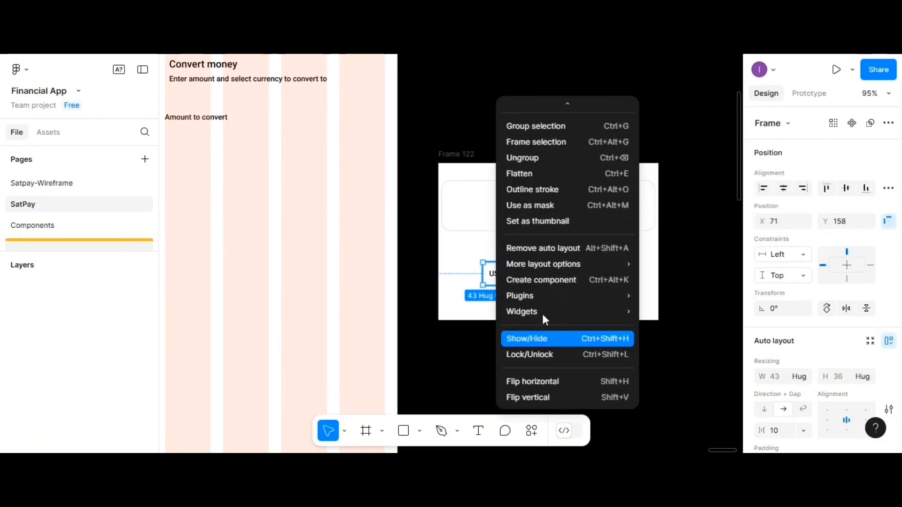
pyautogui.moveTo(538, 296)
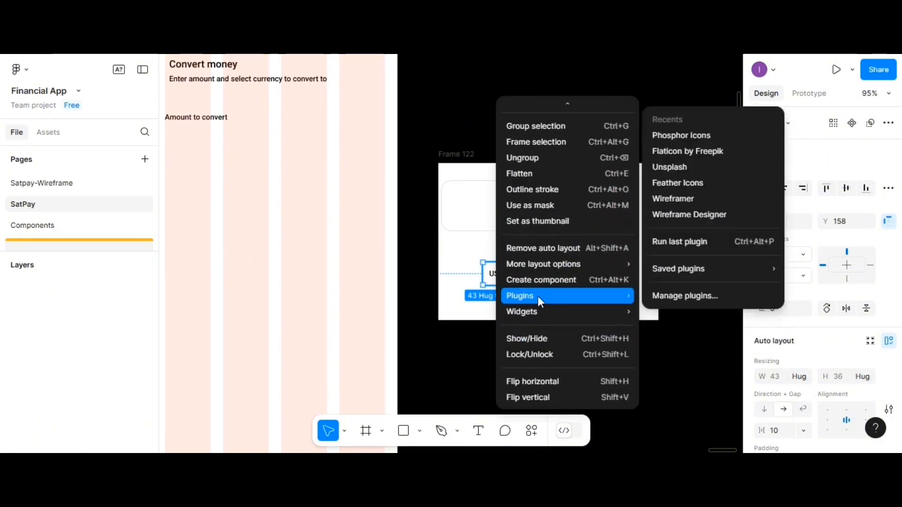
pyautogui.click(671, 139)
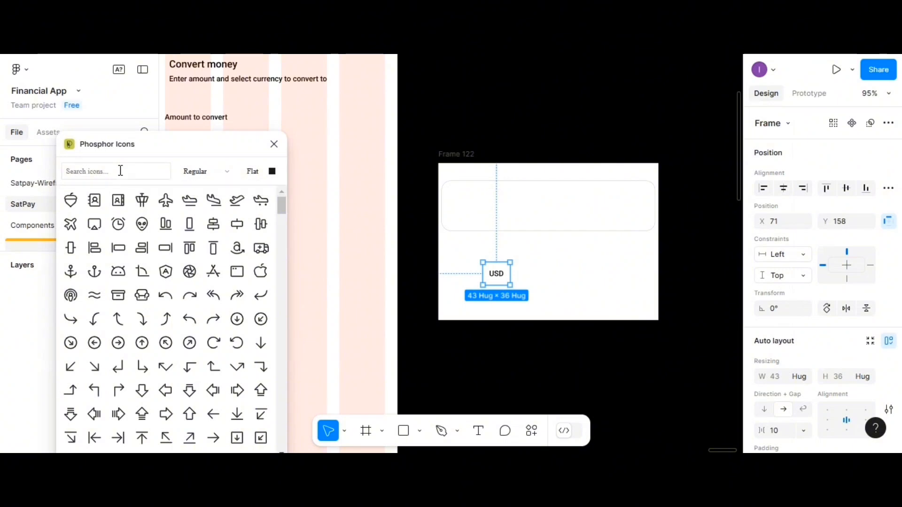
pyautogui.click(121, 170)
pyautogui.write('arrow')
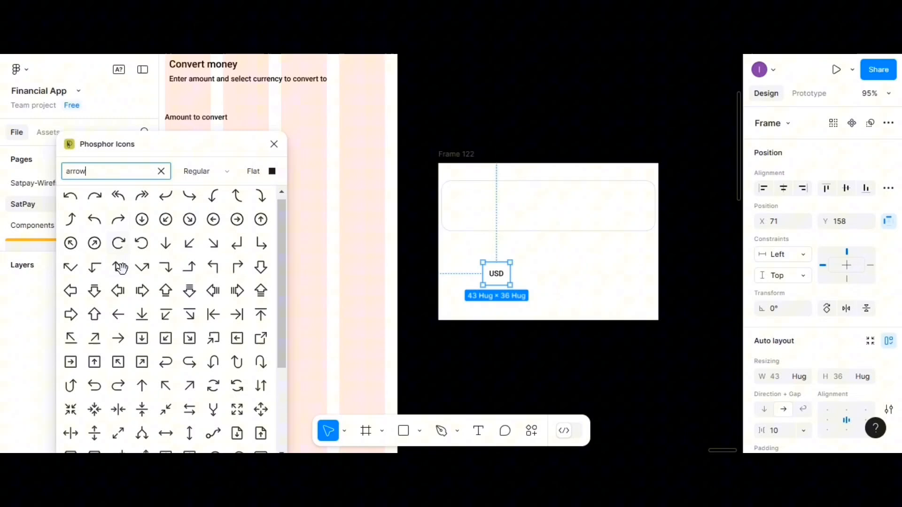
pyautogui.scroll(-3, 188, 329)
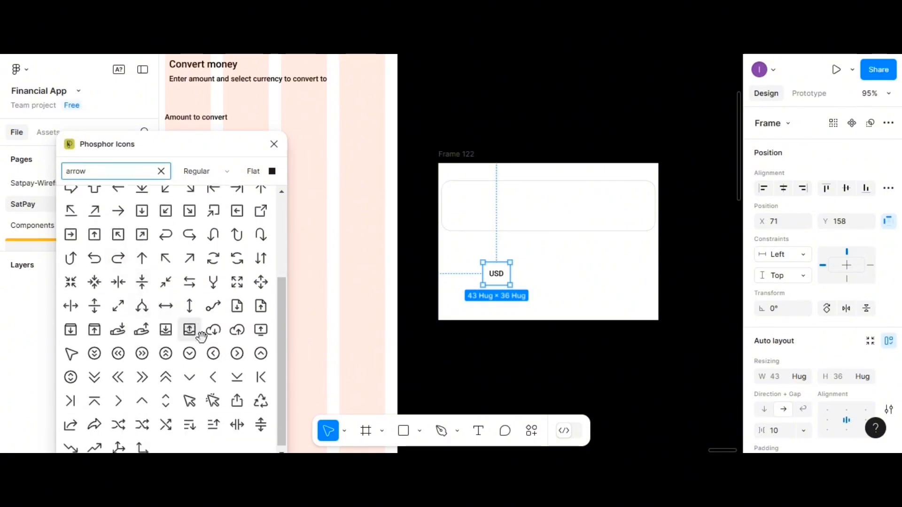
pyautogui.click(192, 380)
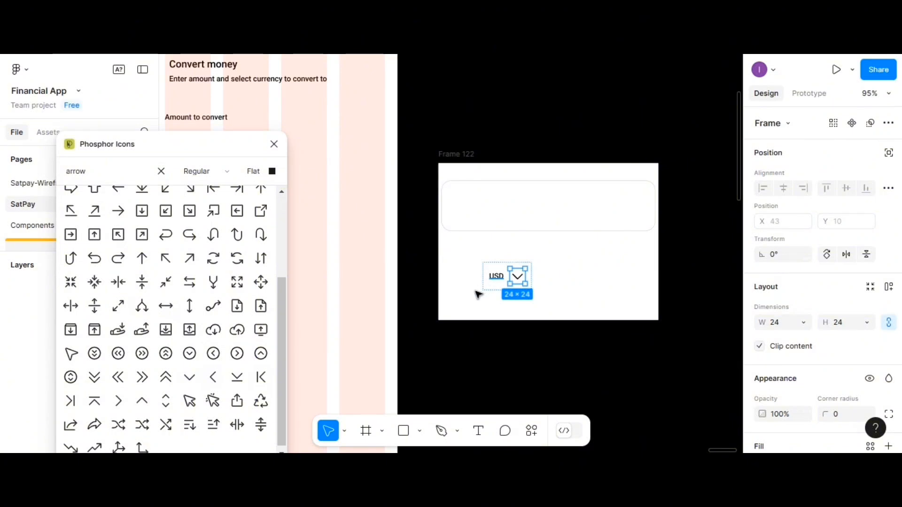
pyautogui.scroll(-1, 575, 278)
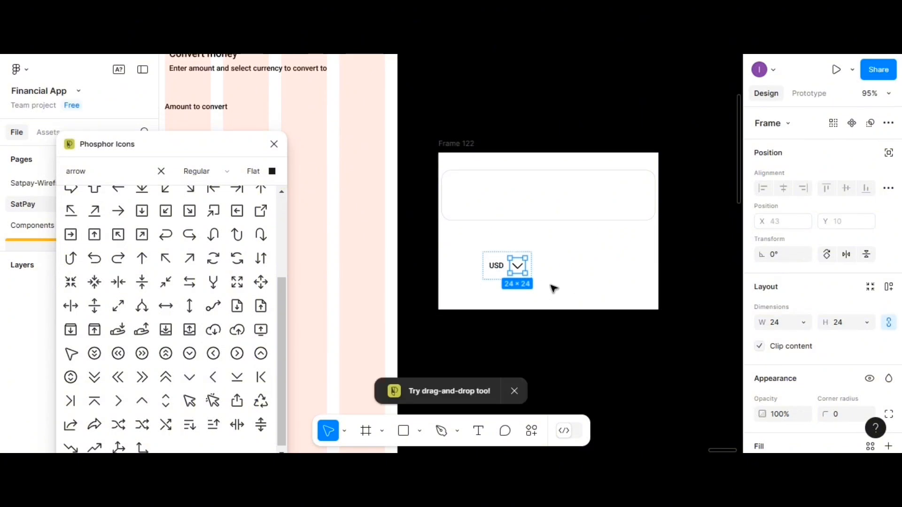
pyautogui.click(515, 391)
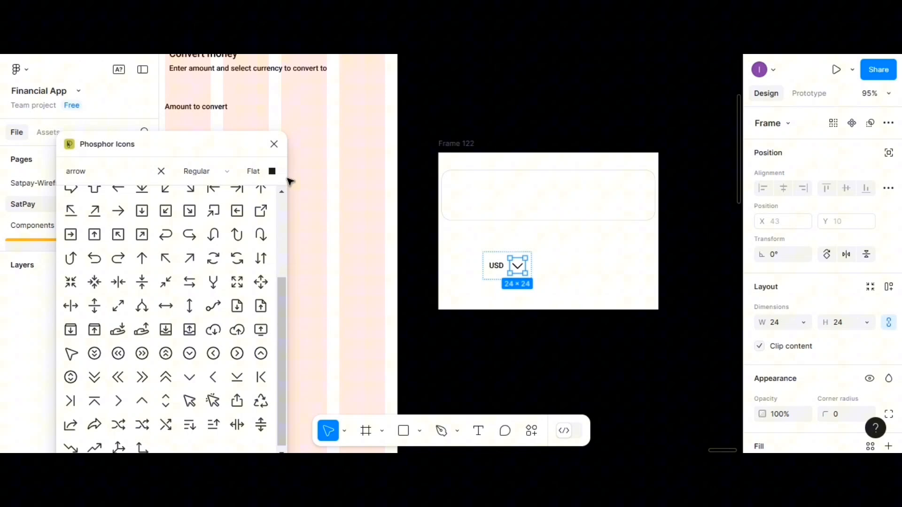
pyautogui.click(274, 145)
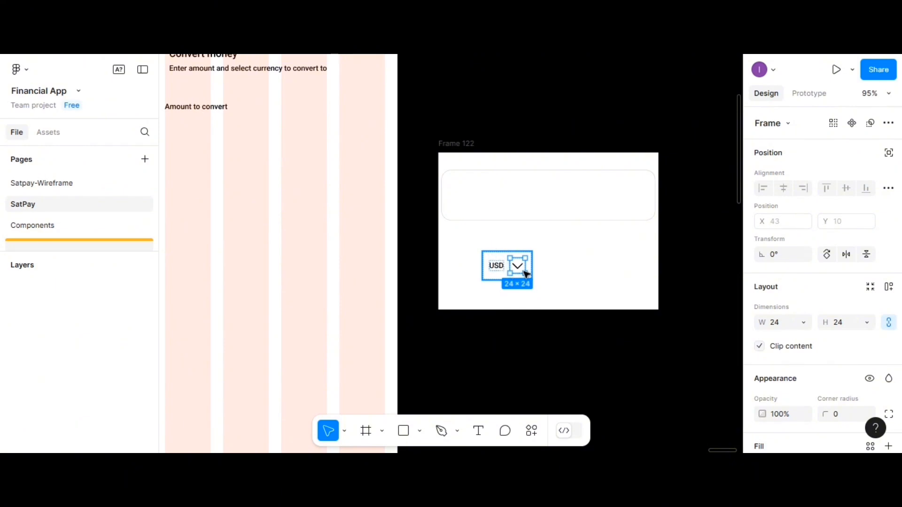
# - Shift the USD text and caret slightly up and left within the 350 × 250 frame and select that frame
pyautogui.click(558, 261)
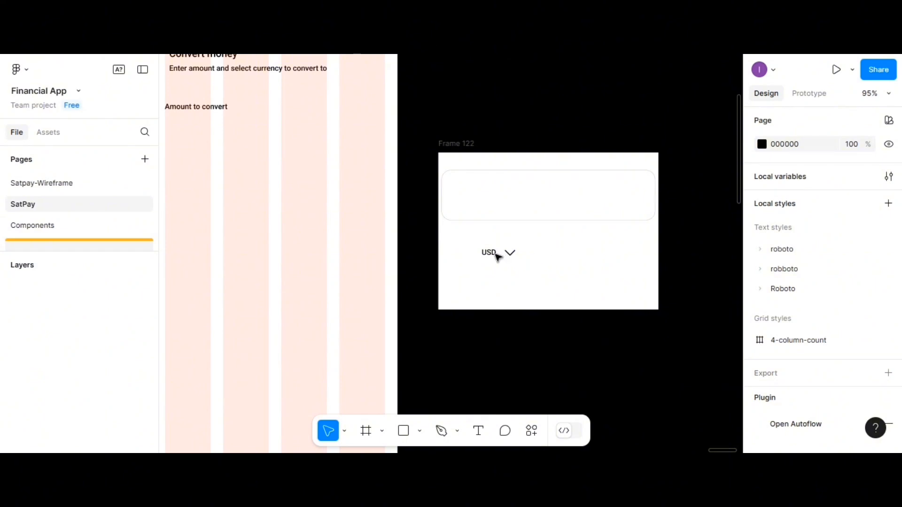
pyautogui.rightClick(496, 261)
pyautogui.press('Escape')
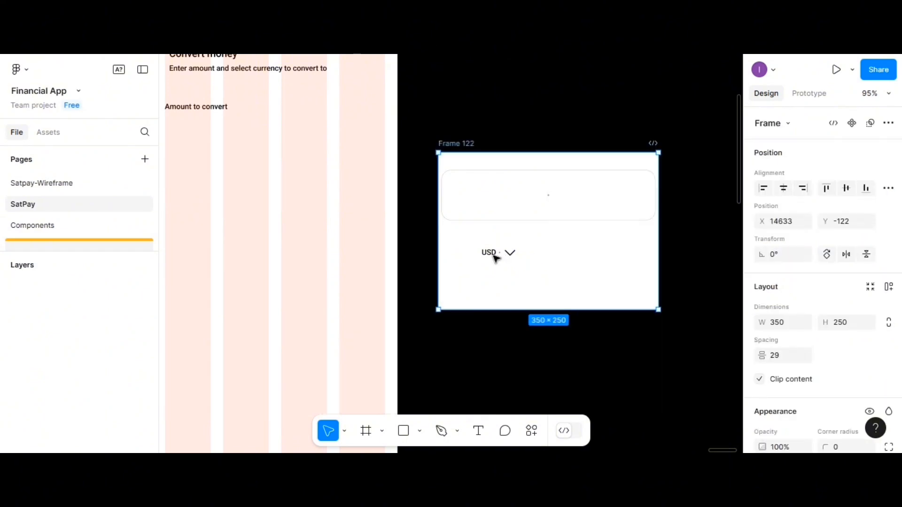
# - Insert the round US flag icon into the 350 × 250 frame with the Flaticon plugin, searching for "us flag", and close the plugin
pyautogui.doubleClick(494, 256)
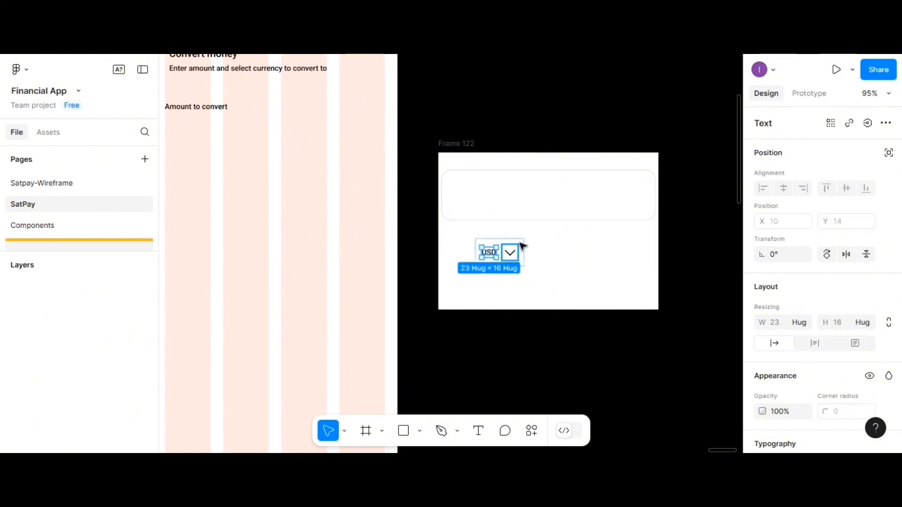
pyautogui.rightClick(568, 247)
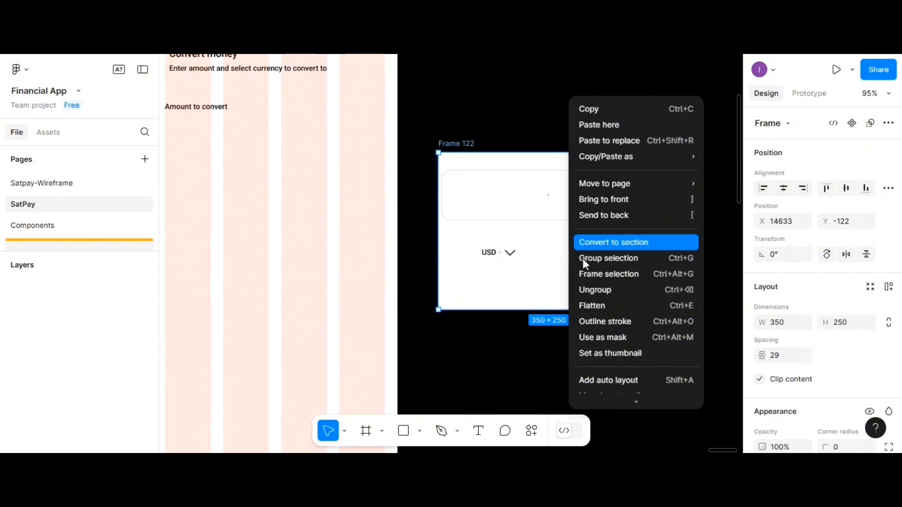
pyautogui.scroll(-3, 593, 314)
pyautogui.moveTo(594, 297)
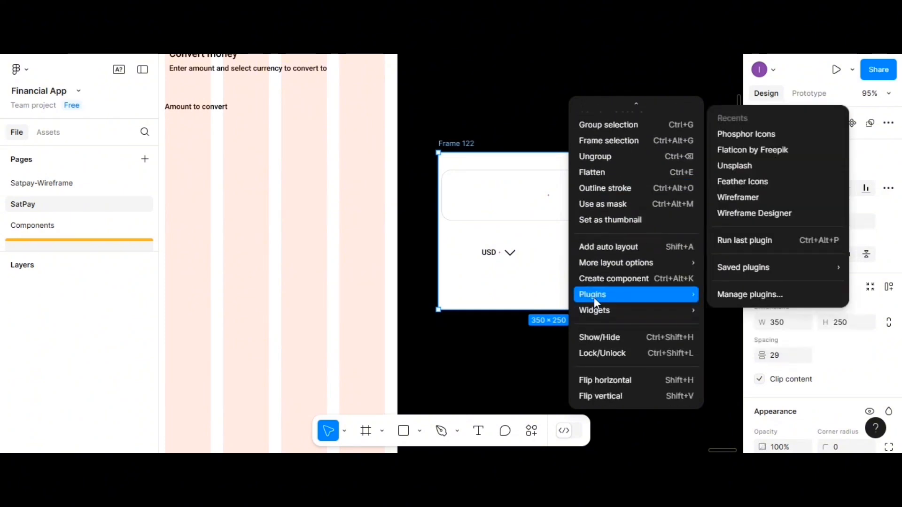
pyautogui.click(750, 156)
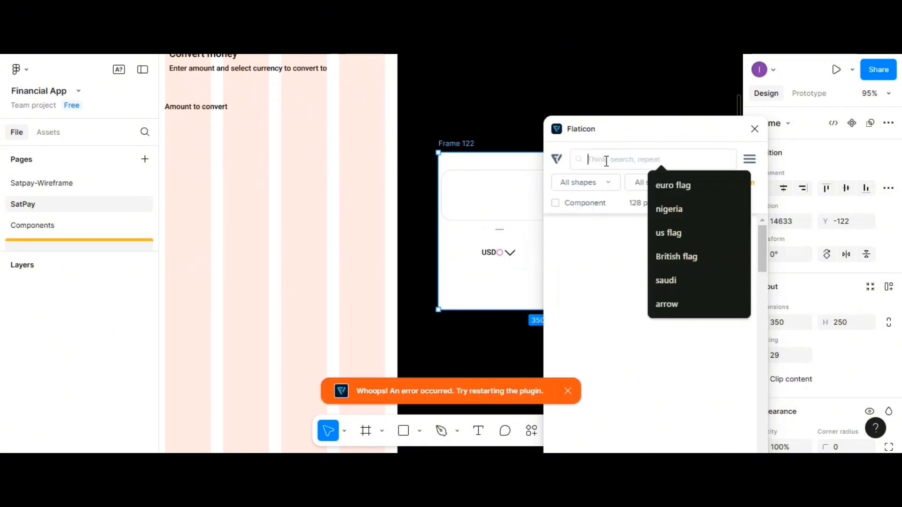
pyautogui.write('us')
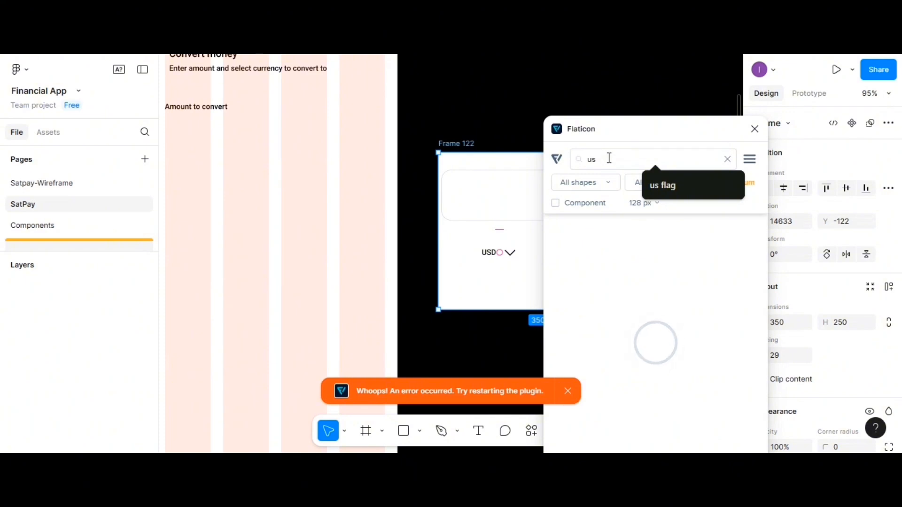
pyautogui.click(666, 186)
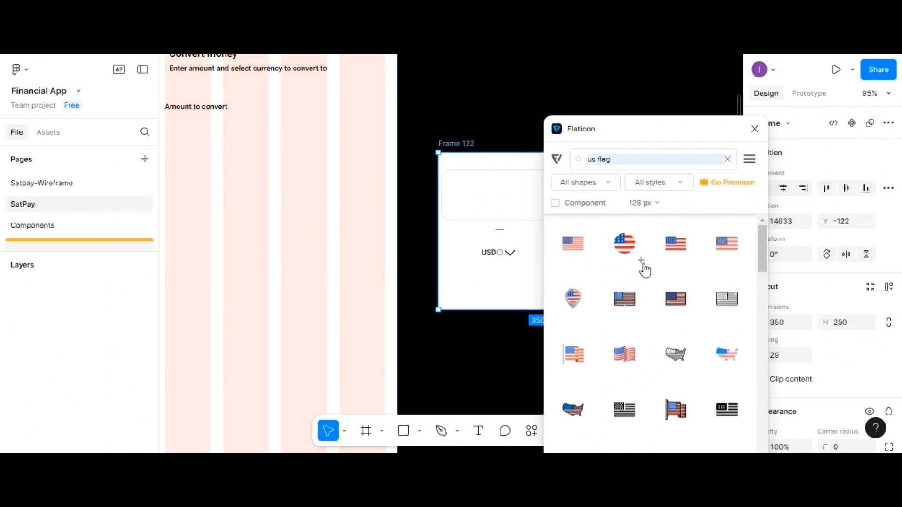
pyautogui.click(621, 248)
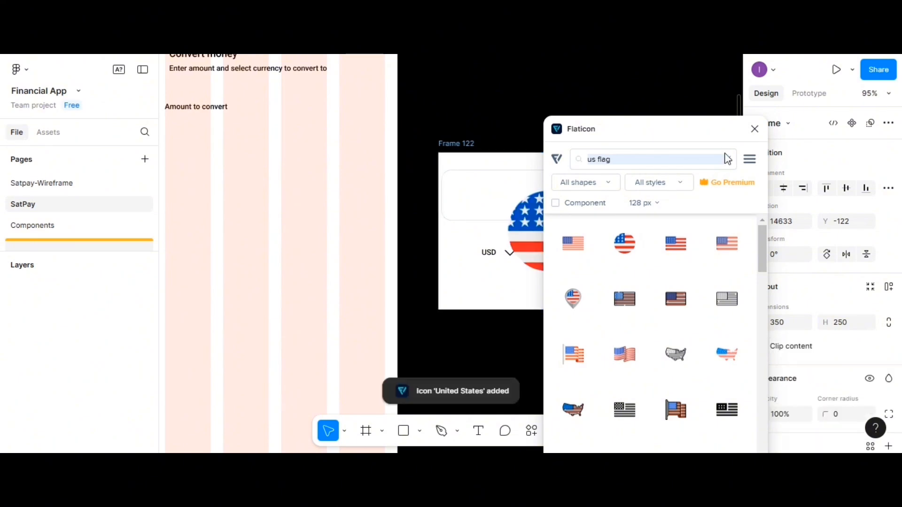
pyautogui.click(755, 130)
# - Scale the flag icon down, set its size to 18 × 18 and place it before the USD text in the auto layout
pyautogui.click(564, 248)
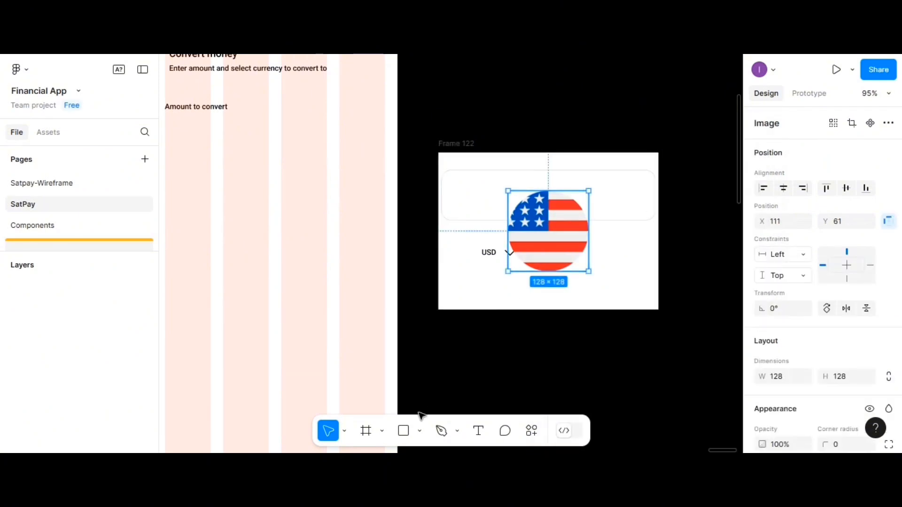
pyautogui.click(344, 431)
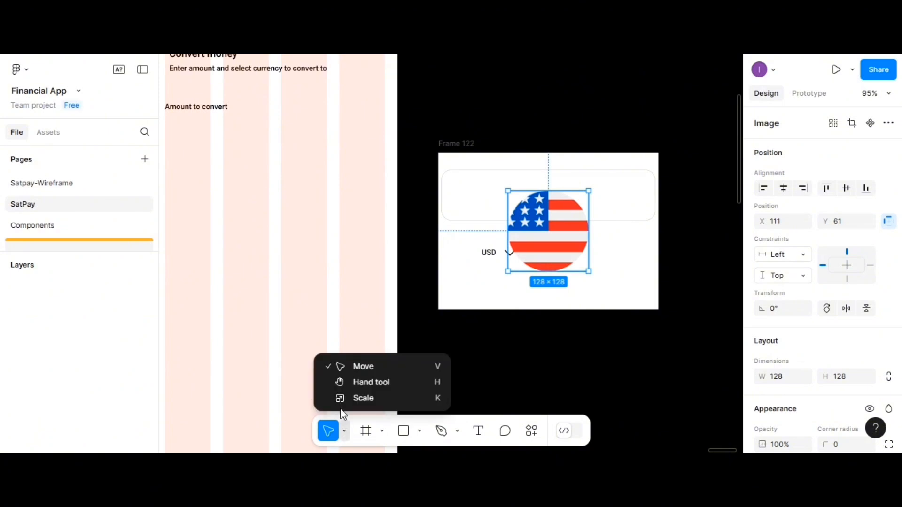
pyautogui.click(371, 398)
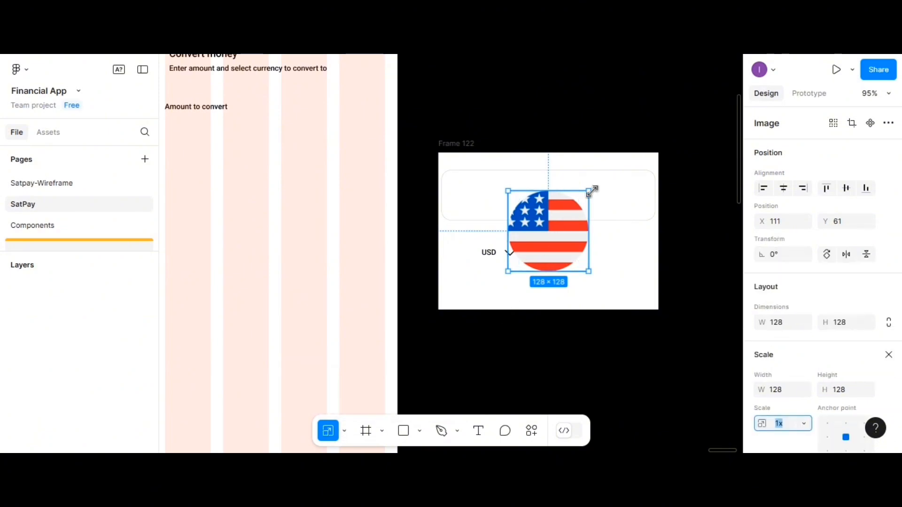
pyautogui.moveTo(592, 191); pyautogui.dragTo(516, 274)
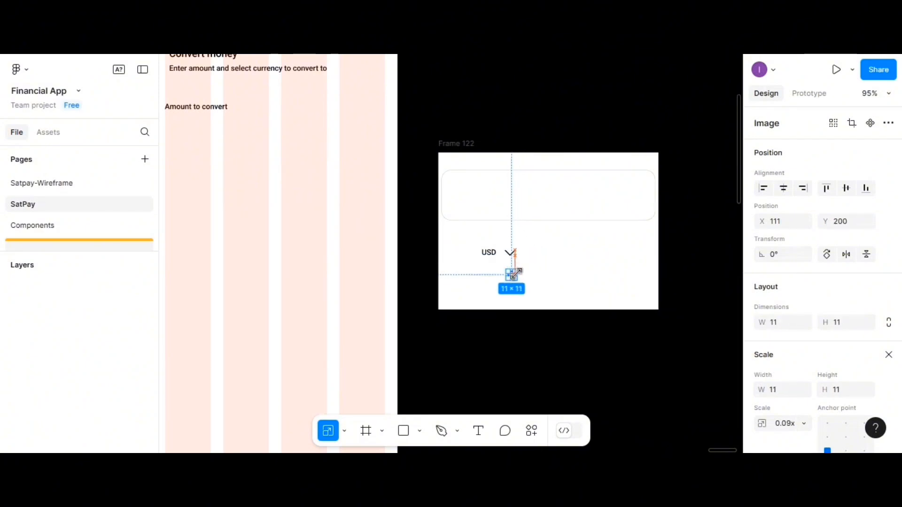
pyautogui.click(781, 326)
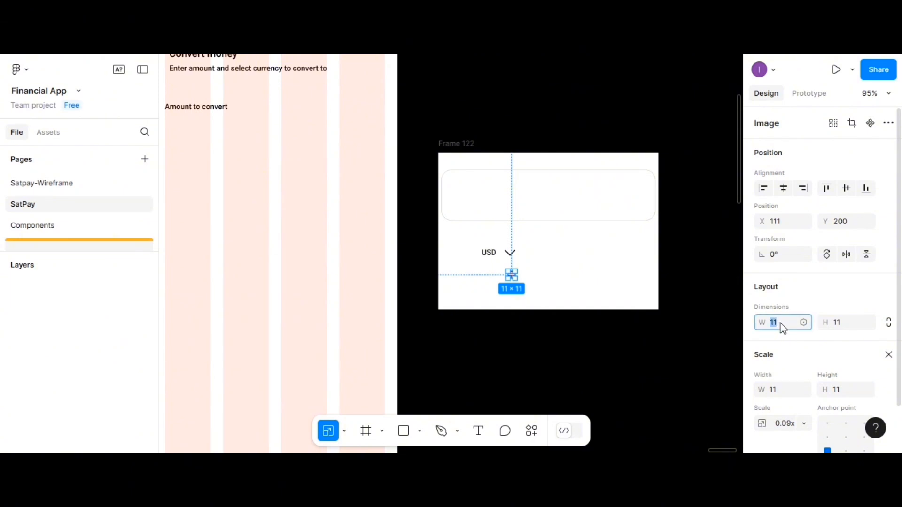
pyautogui.press('Return')
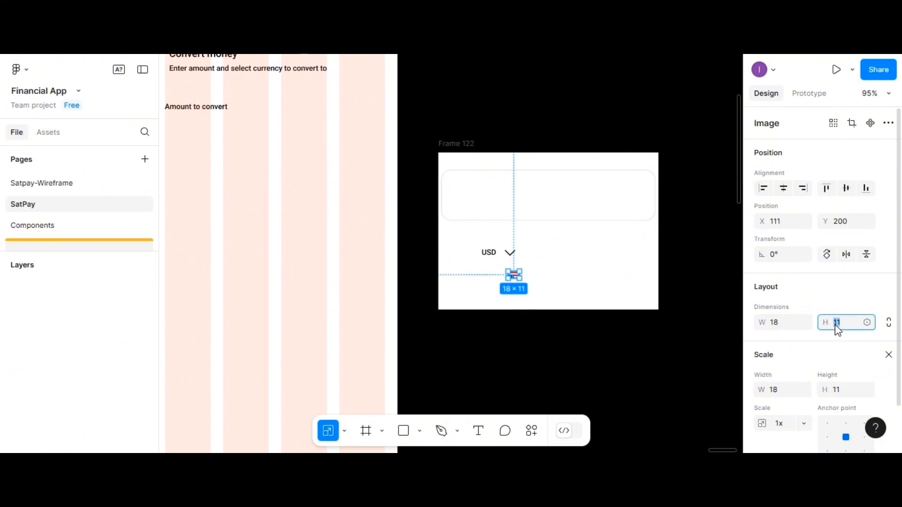
pyautogui.press('Return')
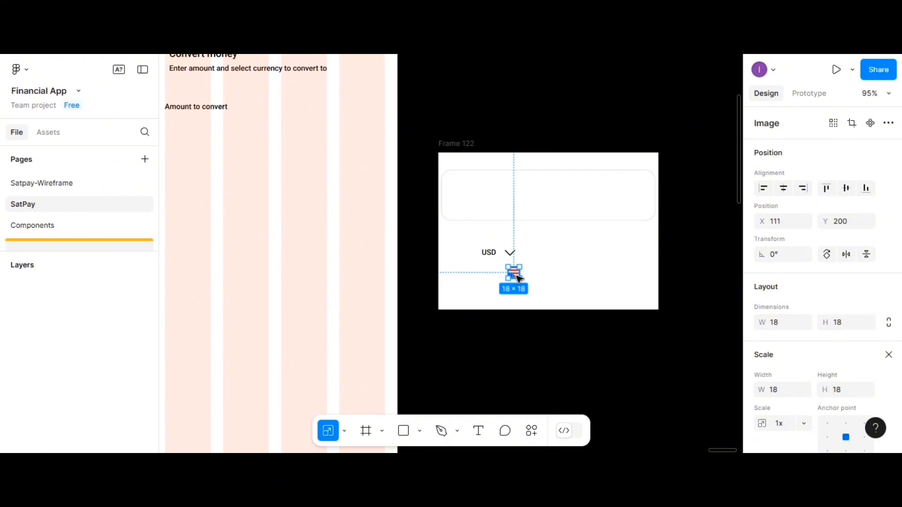
pyautogui.moveTo(516, 278); pyautogui.dragTo(485, 258)
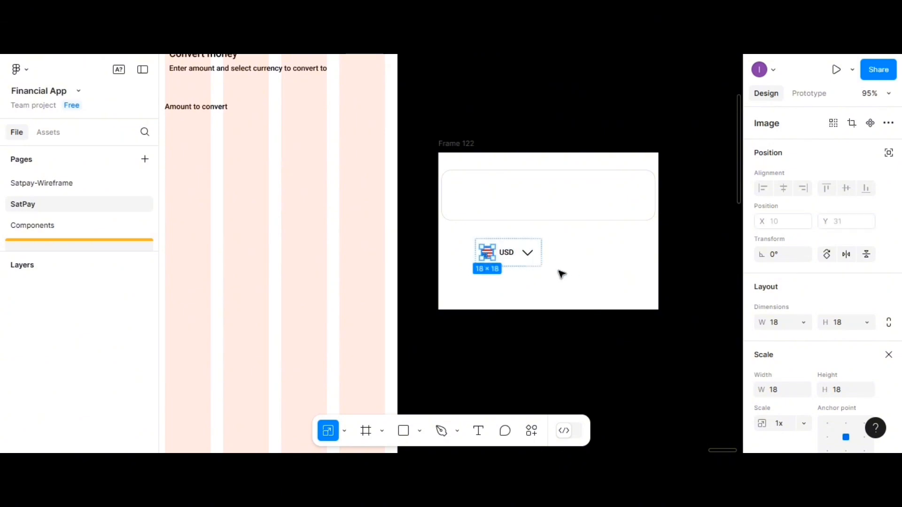
# - Select the auto layout holding the flag, USD text and caret, leave scaling, and change its fill to grey CAC5C5
pyautogui.click(540, 256)
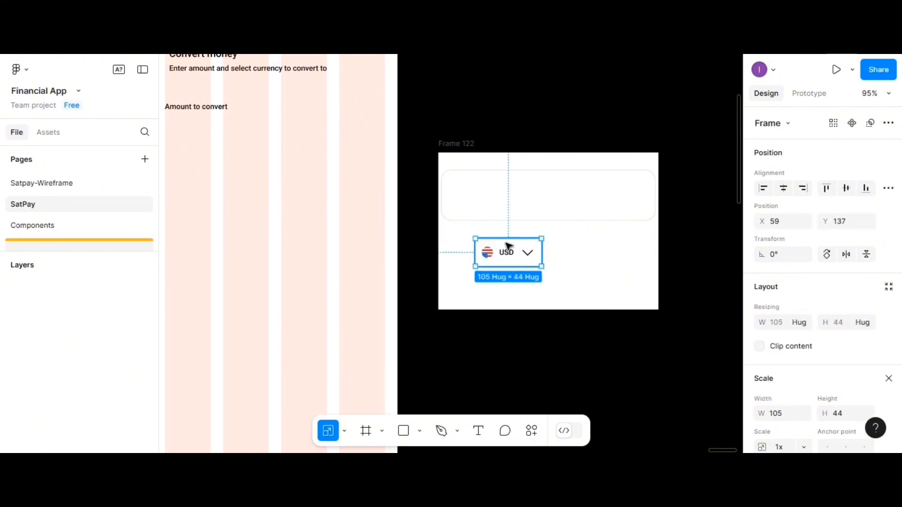
pyautogui.scroll(-3, 788, 367)
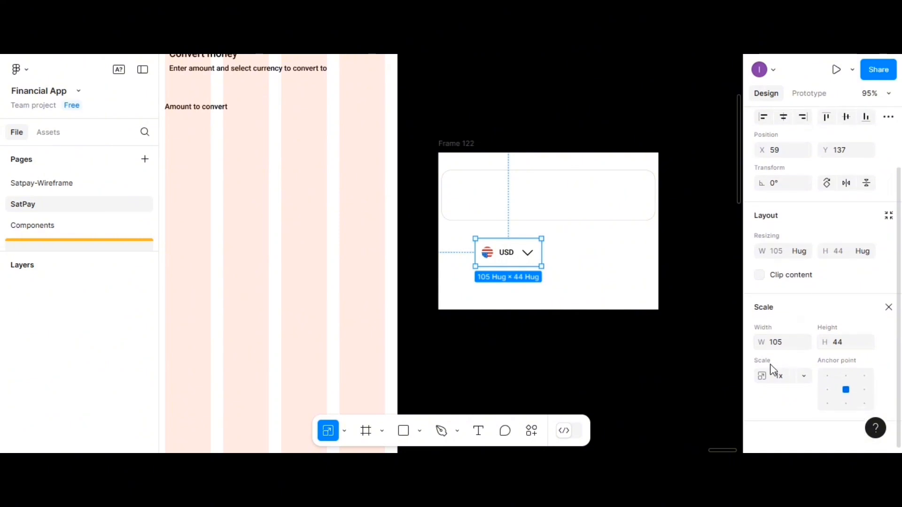
pyautogui.click(889, 308)
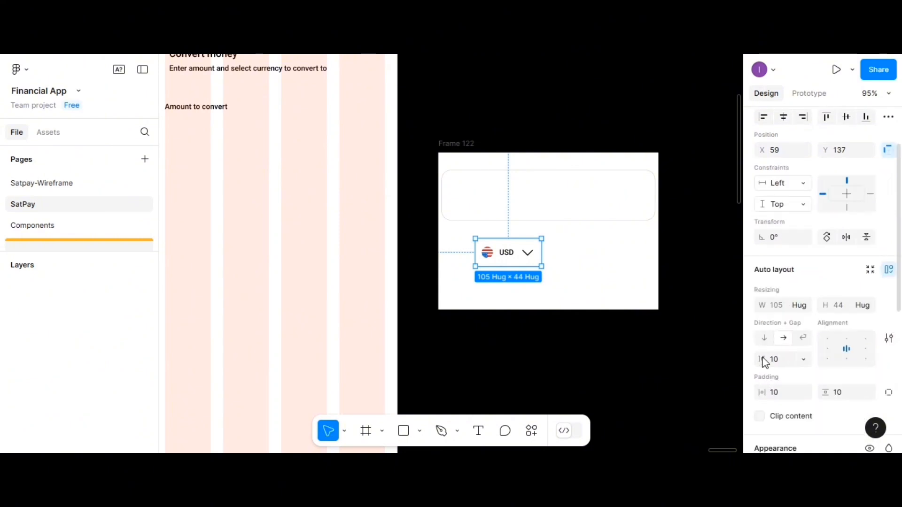
pyautogui.scroll(-1, 762, 376)
pyautogui.scroll(-5, 762, 375)
pyautogui.click(760, 324)
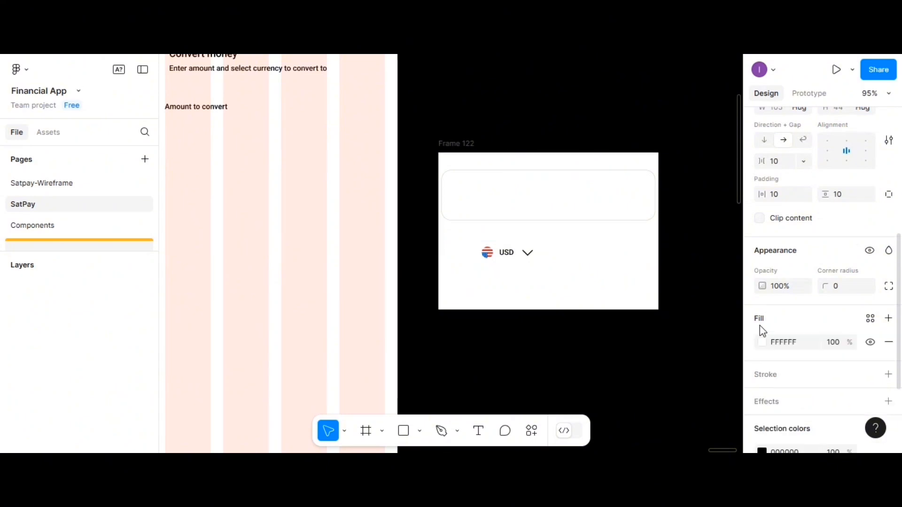
pyautogui.click(762, 342)
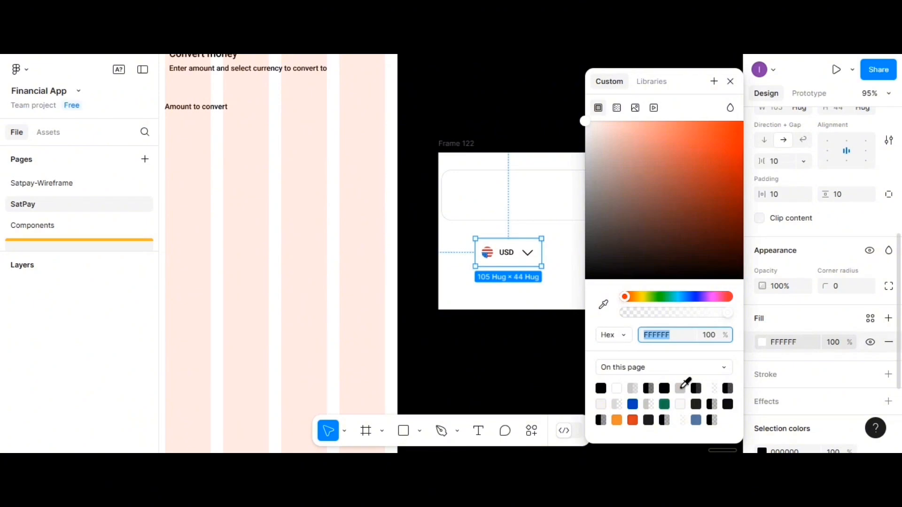
pyautogui.click(681, 388)
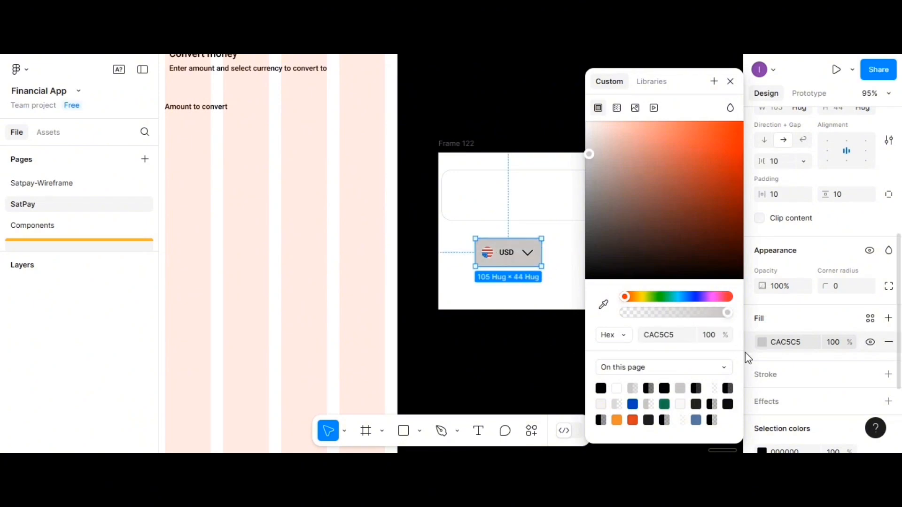
# - Round the corners of the grey USD selector, trying a radius of 10 and settling on 20
pyautogui.click(839, 291)
pyautogui.press('Return')
pyautogui.click(465, 267)
pyautogui.click(503, 252)
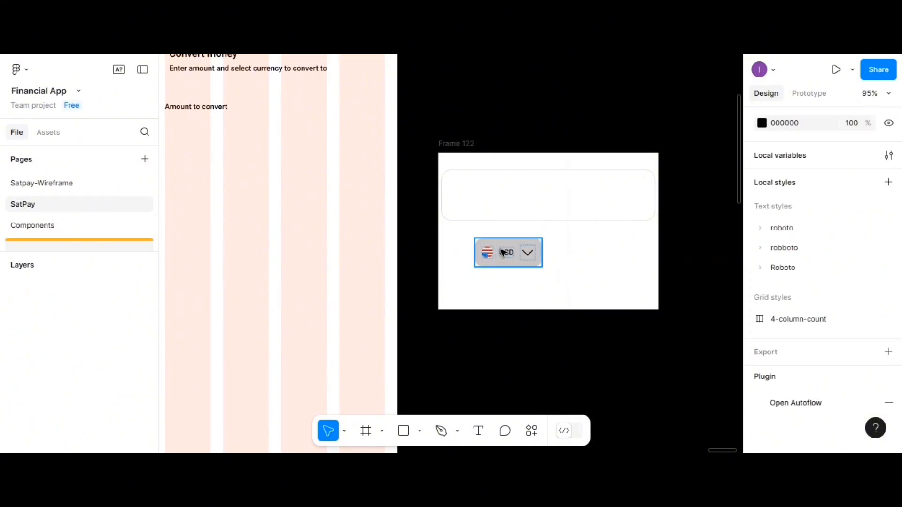
pyautogui.click(502, 249)
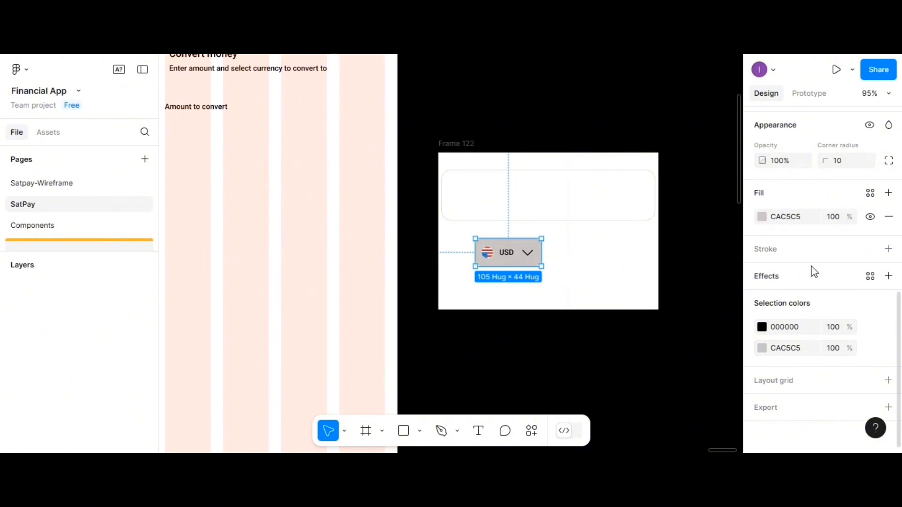
pyautogui.scroll(3, 816, 268)
pyautogui.click(839, 297)
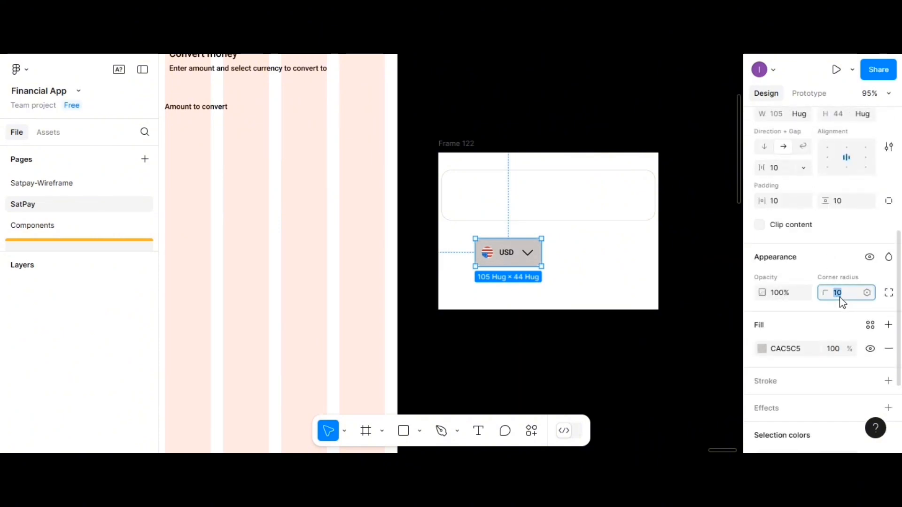
pyautogui.write('20')
pyautogui.press('Return')
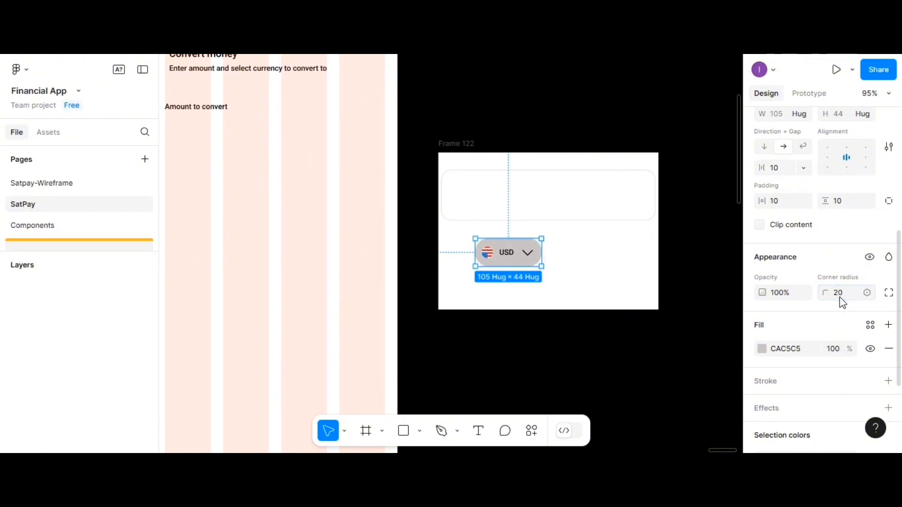
pyautogui.click(607, 269)
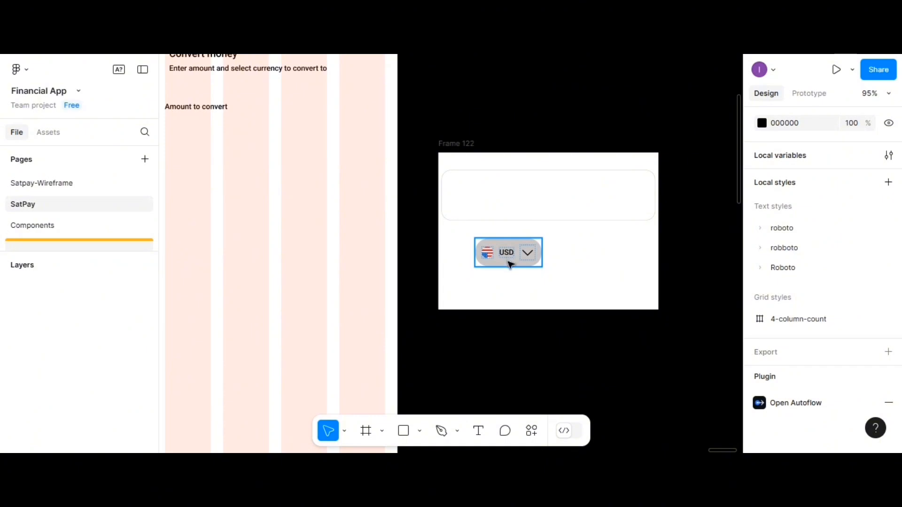
# - Set the USD selector's item gap and its horizontal and vertical padding to 5, and move it into the rounded frame's upper-left corner
pyautogui.click(510, 265)
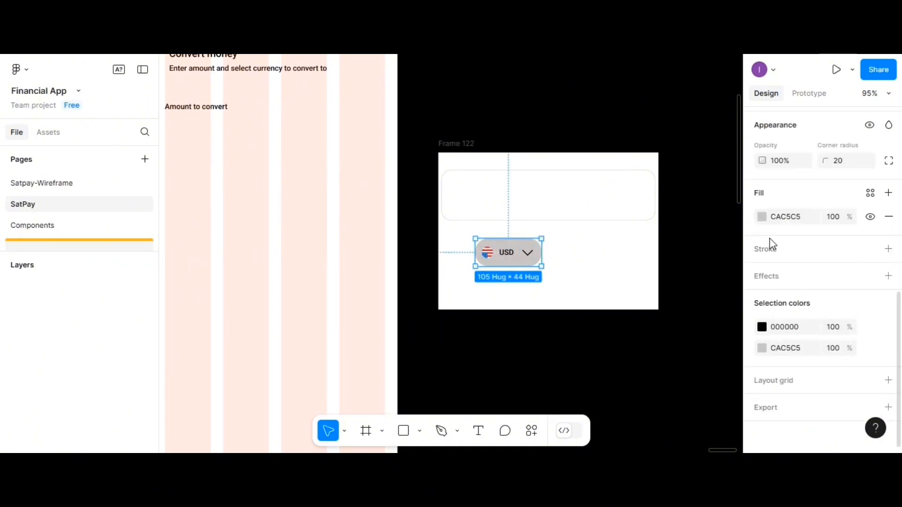
pyautogui.scroll(5, 785, 225)
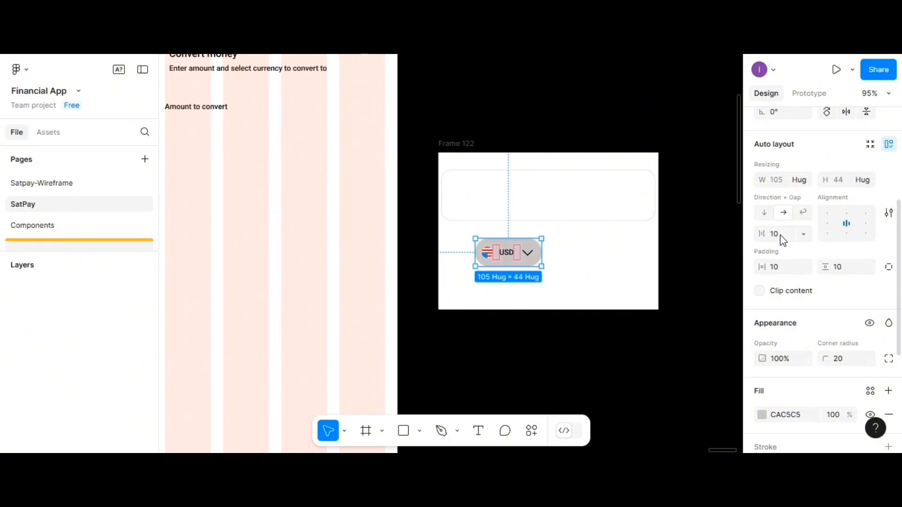
pyautogui.click(786, 235)
pyautogui.write('5')
pyautogui.click(784, 267)
pyautogui.write('5')
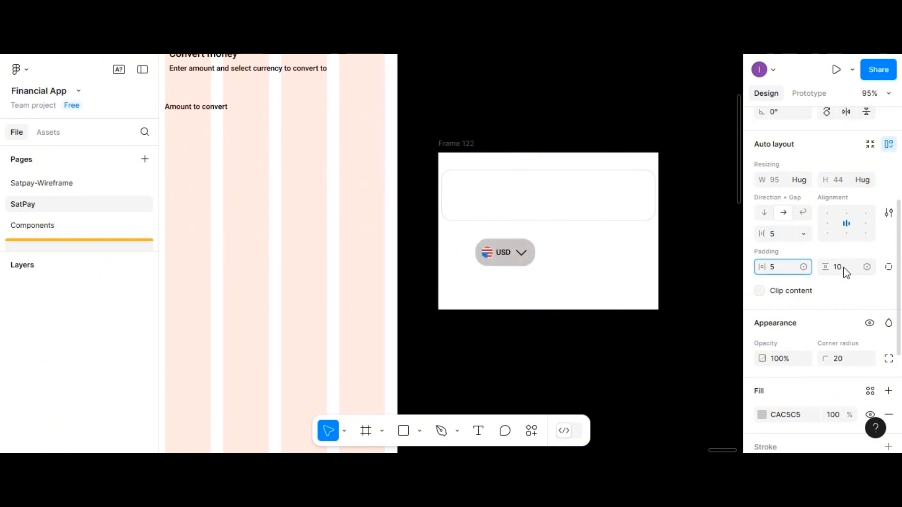
pyautogui.click(839, 267)
pyautogui.write('5')
pyautogui.press('Return')
pyautogui.click(588, 252)
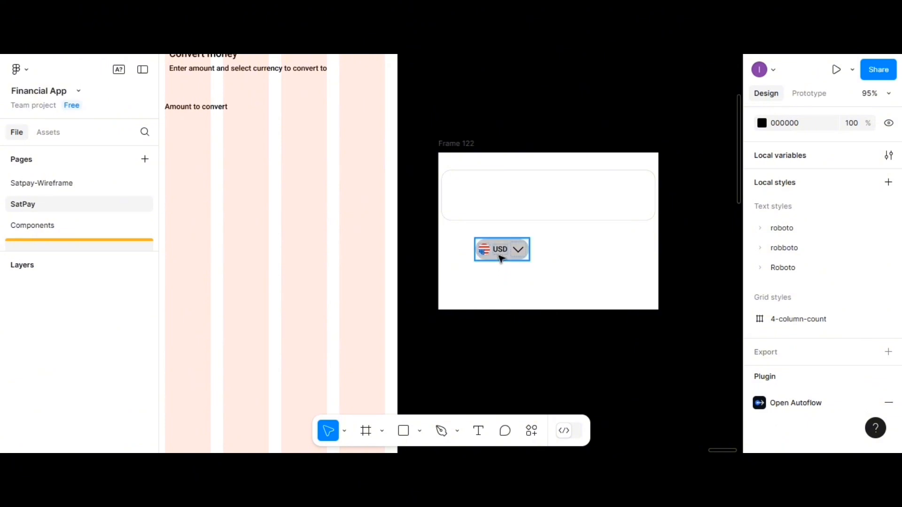
pyautogui.moveTo(501, 257); pyautogui.dragTo(475, 192)
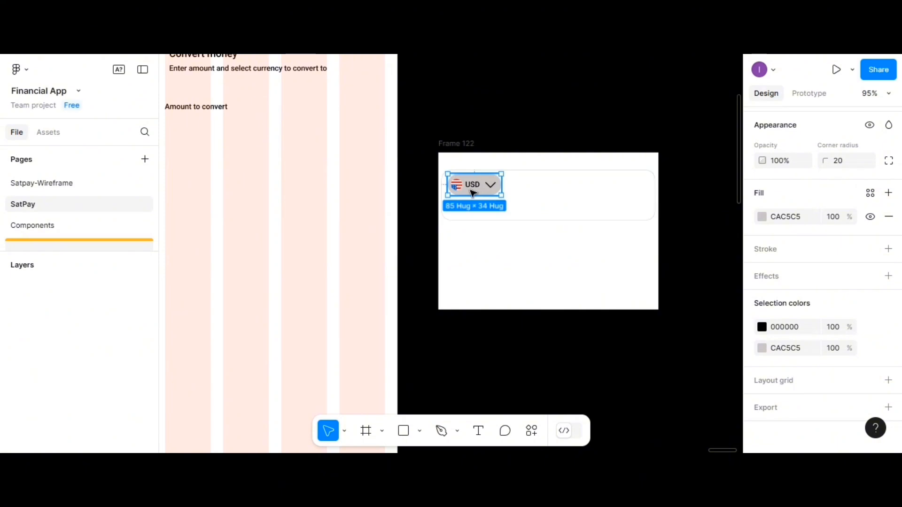
# - Add the text "Bal: $679" and place it directly below the USD selector inside the rounded frame
pyautogui.click(478, 431)
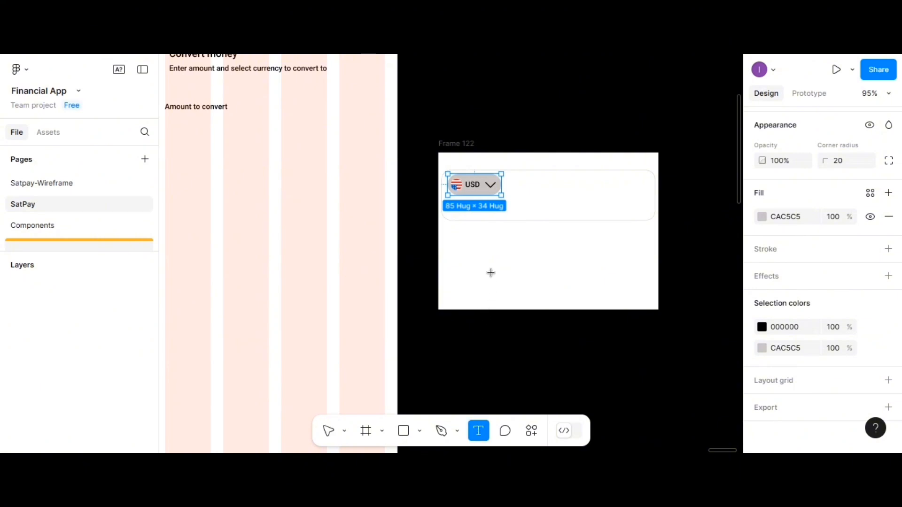
pyautogui.click(491, 273)
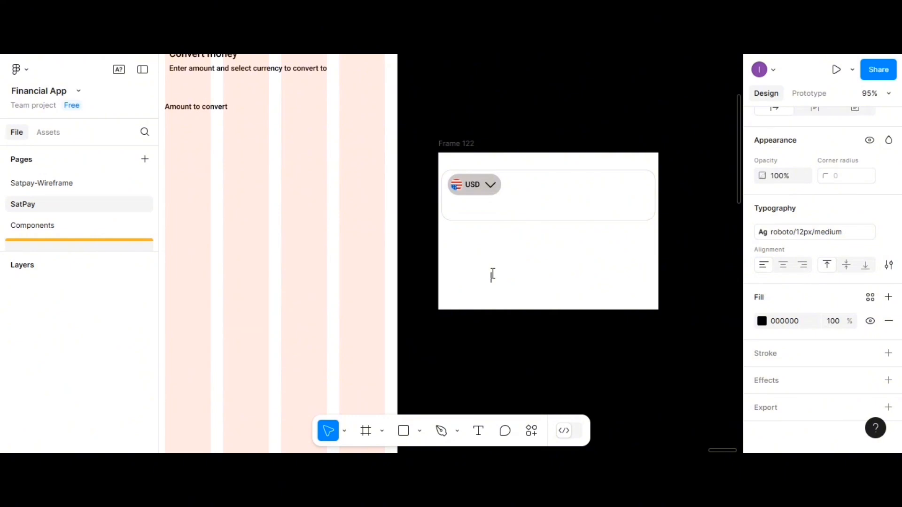
pyautogui.write('0')
pyautogui.write('al: $679')
pyautogui.press('Escape')
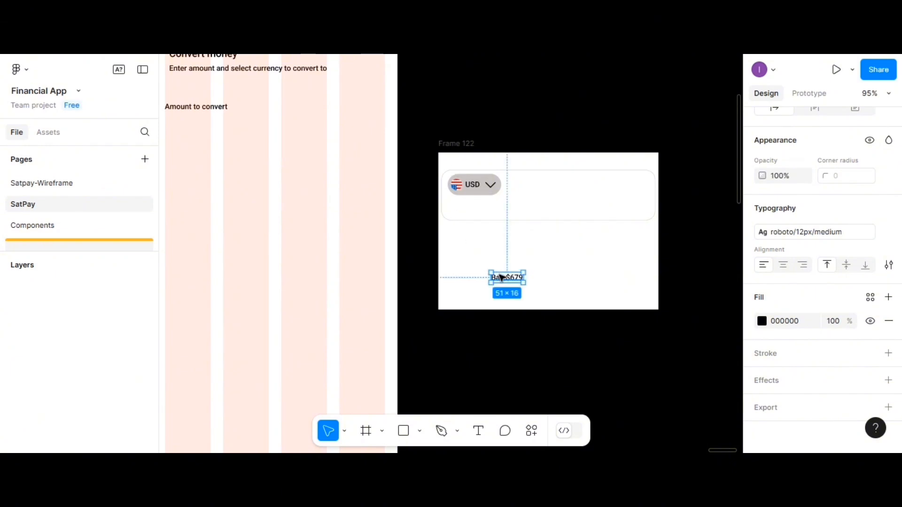
pyautogui.moveTo(505, 280); pyautogui.dragTo(469, 213)
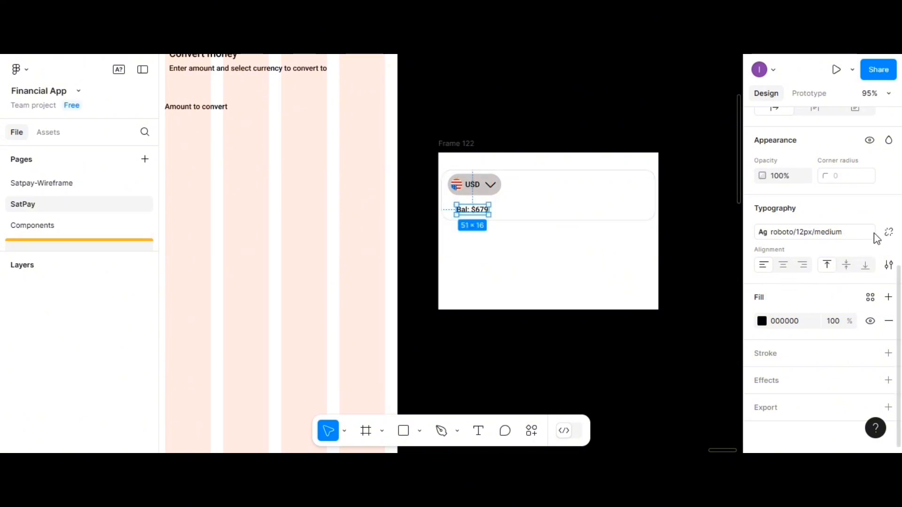
# - Set the fill opacity of the "Bal: $679" text to 70%
pyautogui.click(763, 322)
pyautogui.click(764, 323)
pyautogui.click(834, 323)
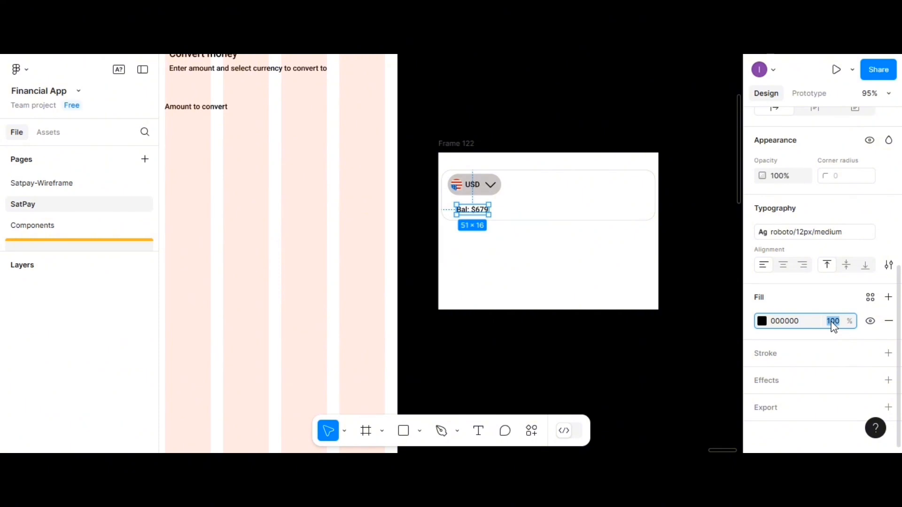
pyautogui.write('70')
pyautogui.press('Return')
pyautogui.click(515, 264)
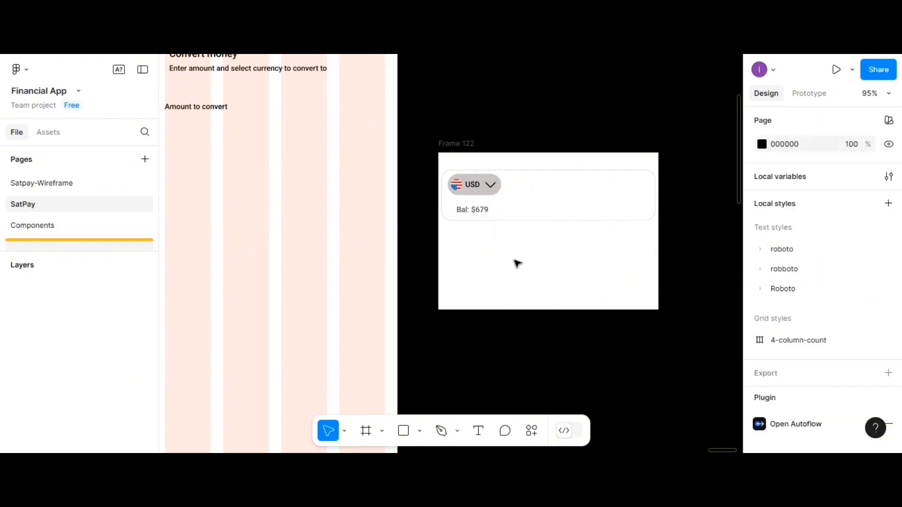
# - Duplicate the balance text to the right side of the rounded frame and change the copy to "$0"
pyautogui.click(474, 213)
pyautogui.click(476, 213)
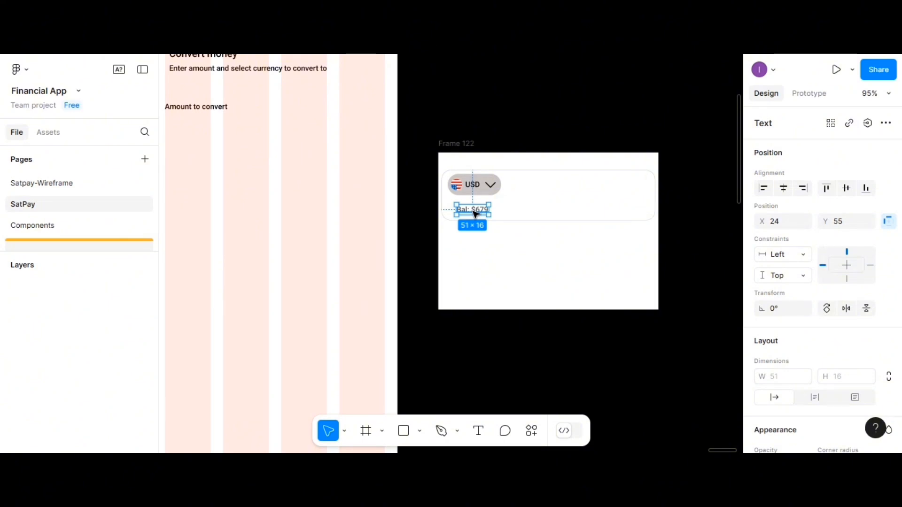
pyautogui.moveTo(476, 213); pyautogui.dragTo(634, 199)
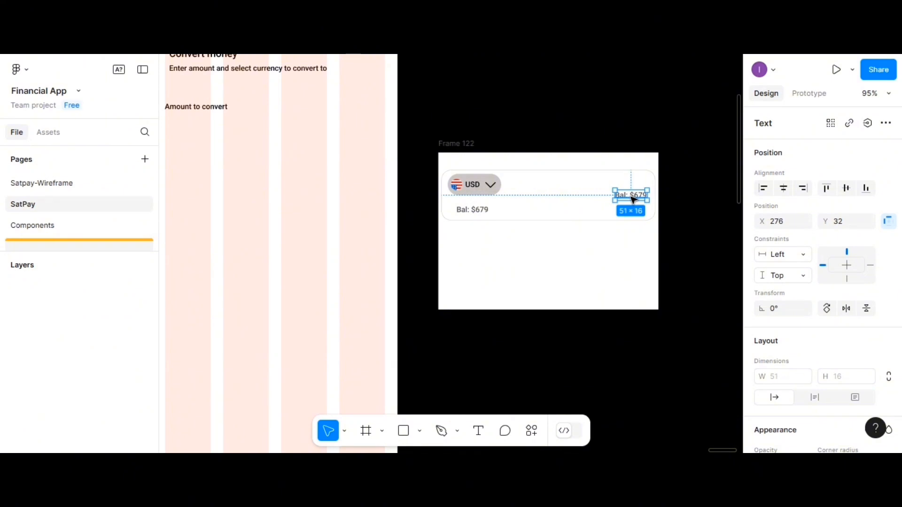
pyautogui.doubleClick(633, 199)
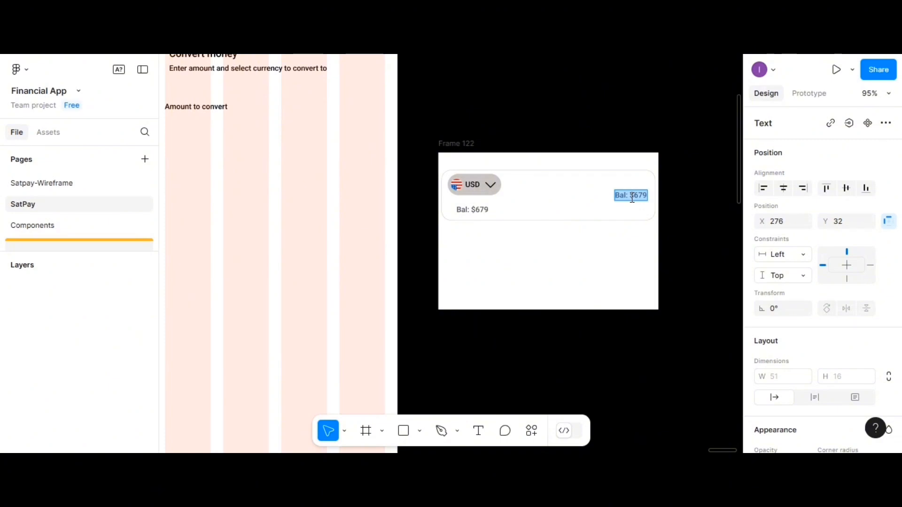
pyautogui.write('$0')
pyautogui.press('Escape')
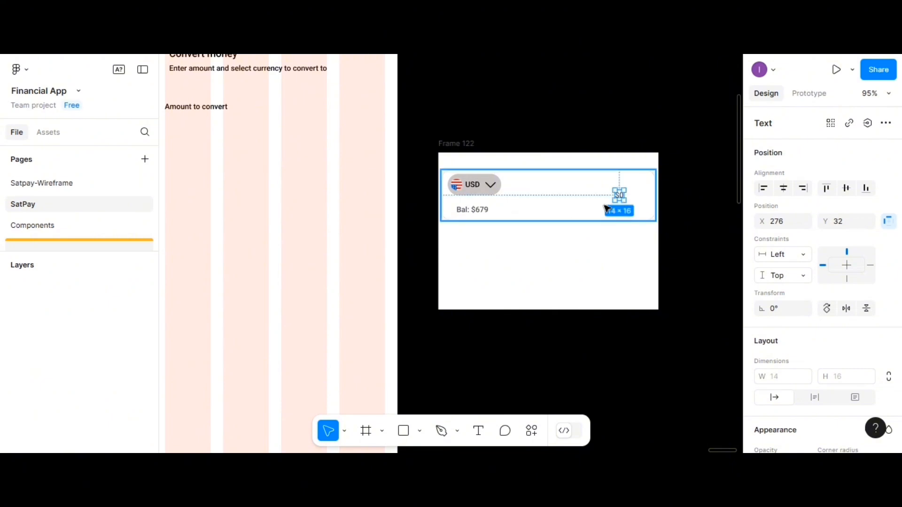
pyautogui.moveTo(623, 195); pyautogui.dragTo(633, 195)
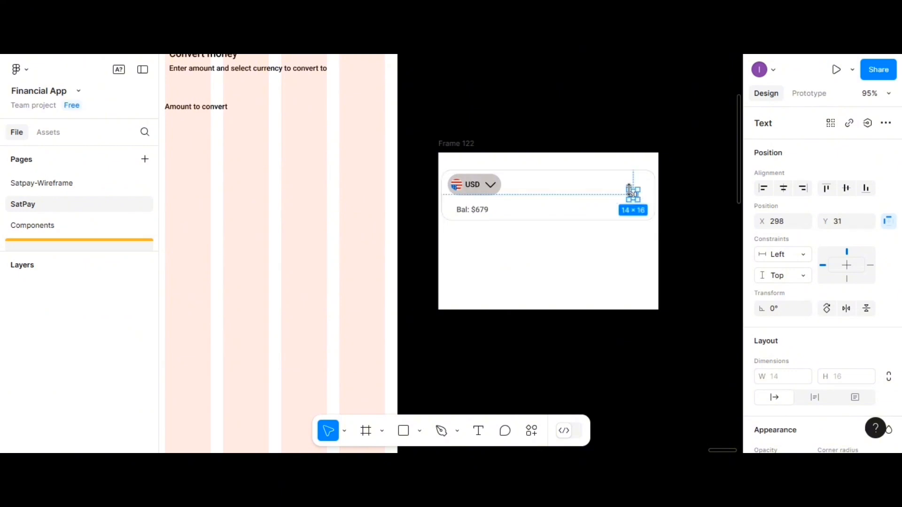
# - Set the fill opacity of the "$0" text to 100%
pyautogui.scroll(-6, 791, 371)
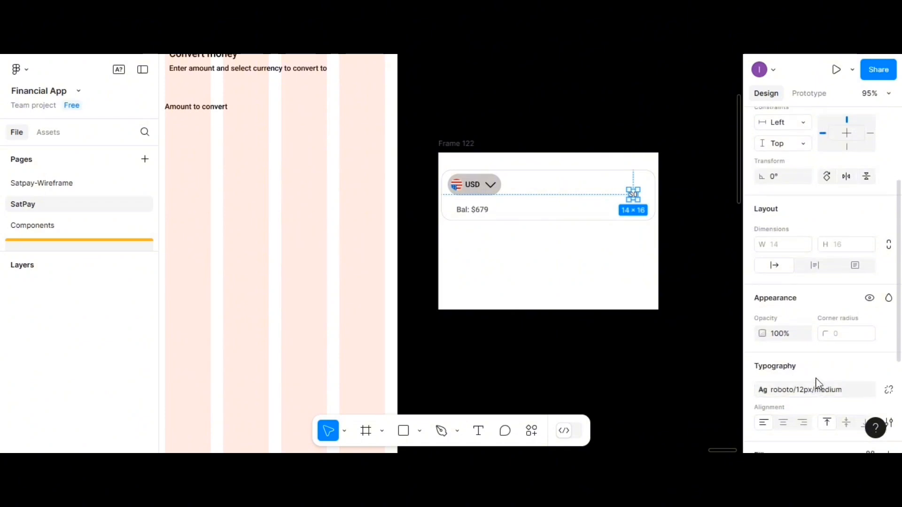
pyautogui.scroll(-1, 816, 376)
pyautogui.click(831, 321)
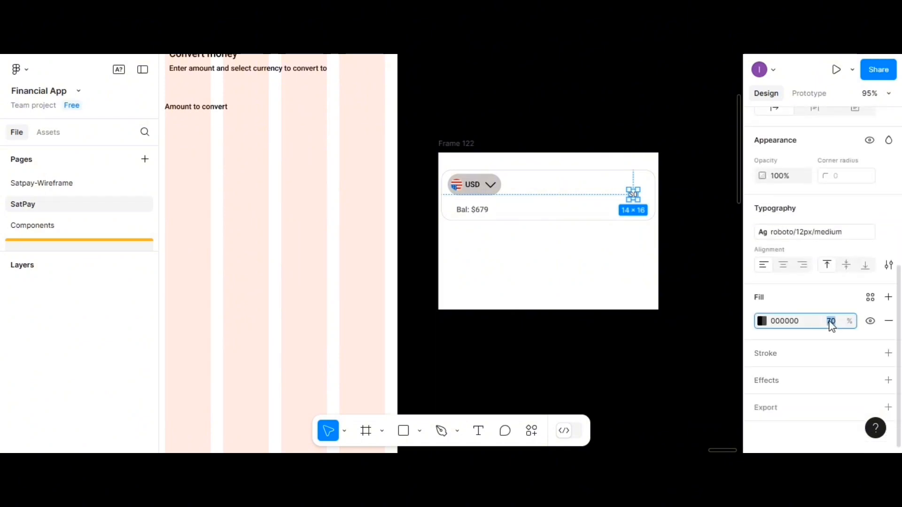
pyautogui.write('100')
pyautogui.click(638, 229)
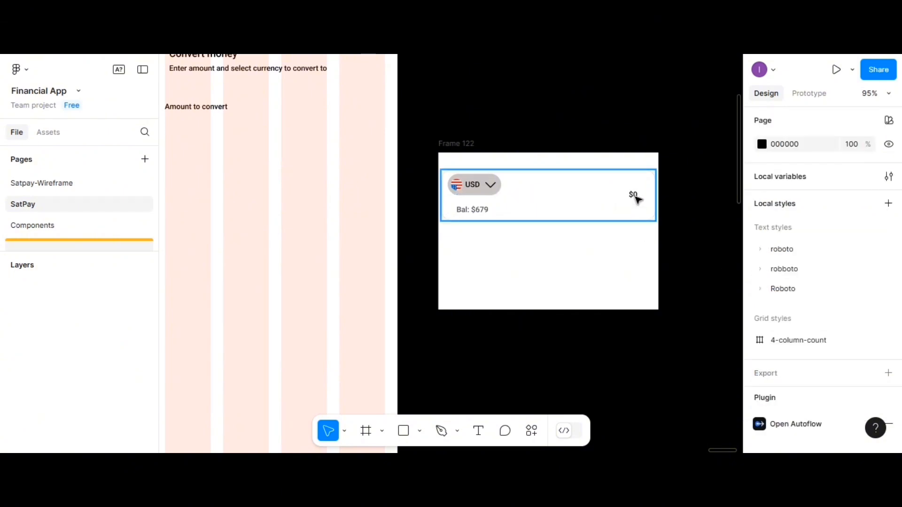
# - Apply the roboto/16px medium text style to the "$0" text
pyautogui.doubleClick(637, 199)
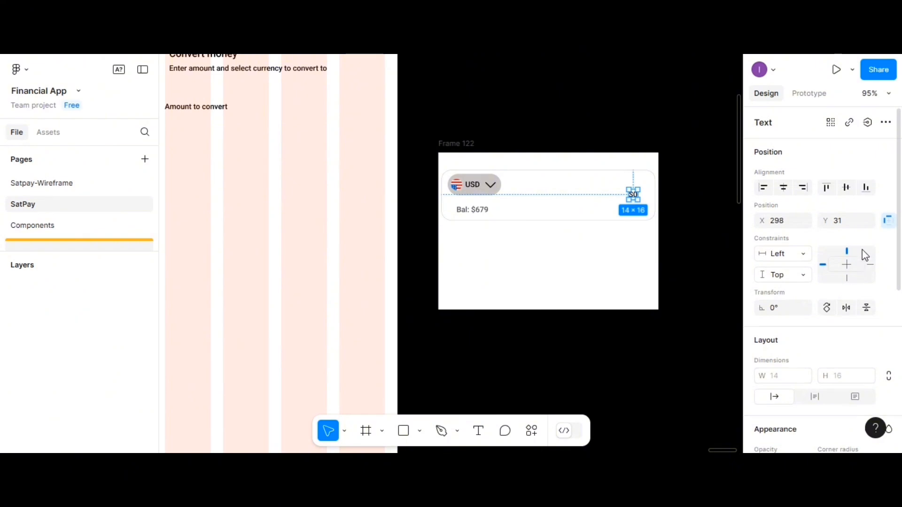
pyautogui.scroll(-6, 865, 256)
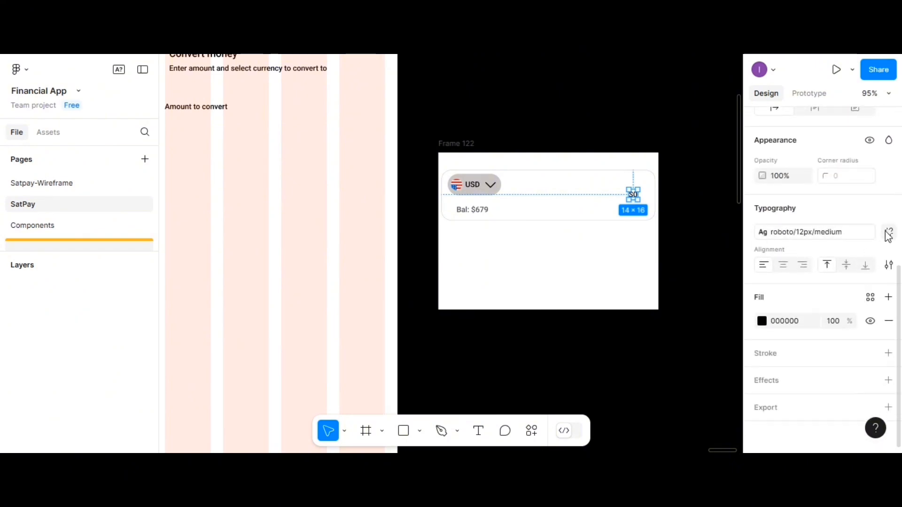
pyautogui.click(888, 234)
pyautogui.click(888, 208)
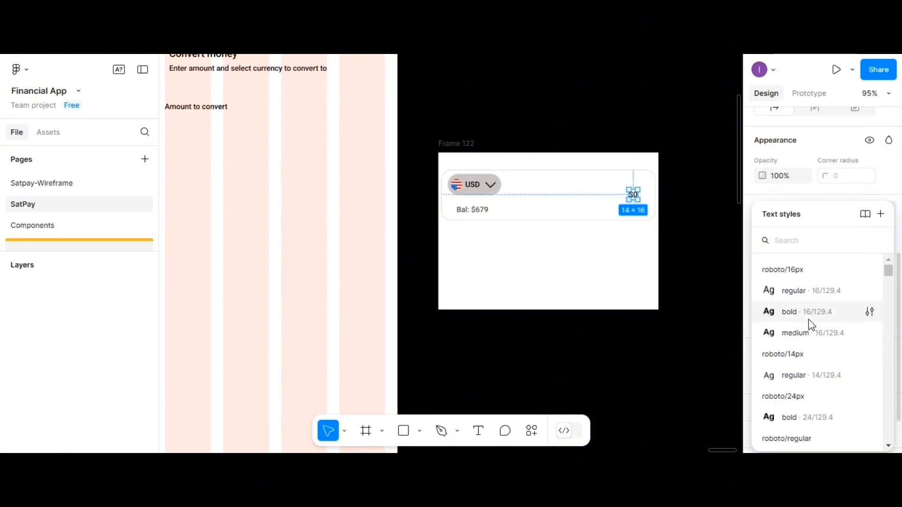
pyautogui.click(799, 333)
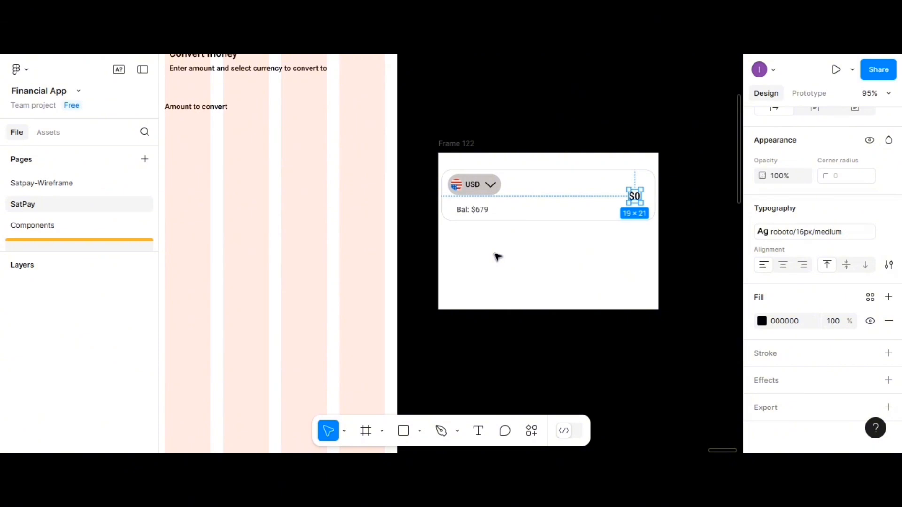
# - Duplicate the rounded frame directly below the original and delete the copy's USD selector, balance text and "$0" text
pyautogui.click(524, 275)
pyautogui.click(525, 215)
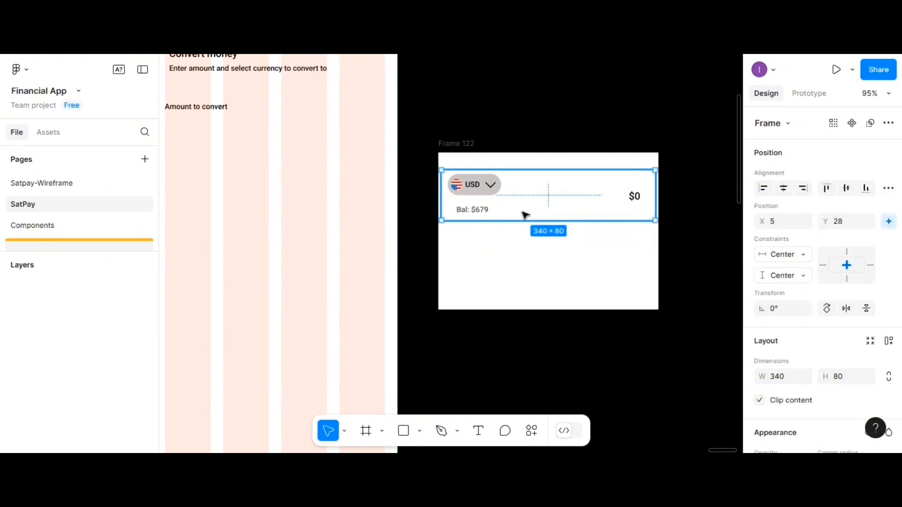
pyautogui.moveTo(525, 213); pyautogui.dragTo(526, 274)
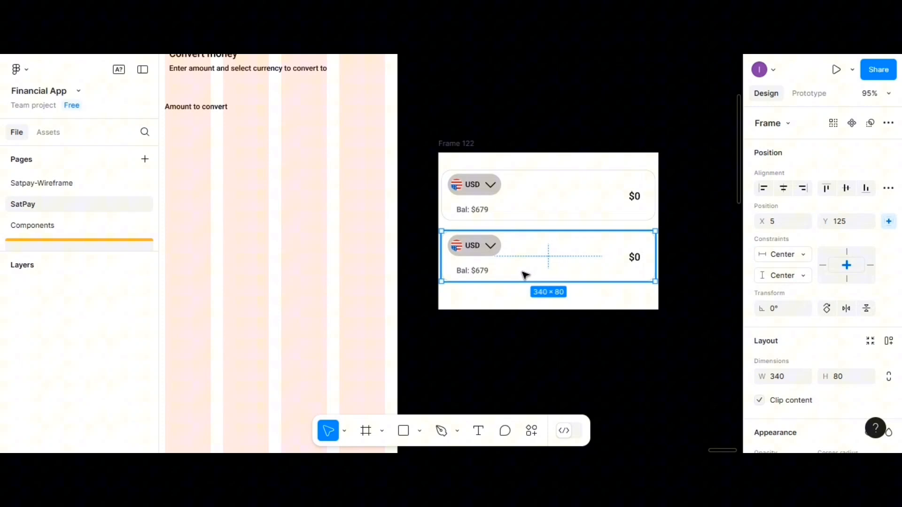
pyautogui.doubleClick(487, 254)
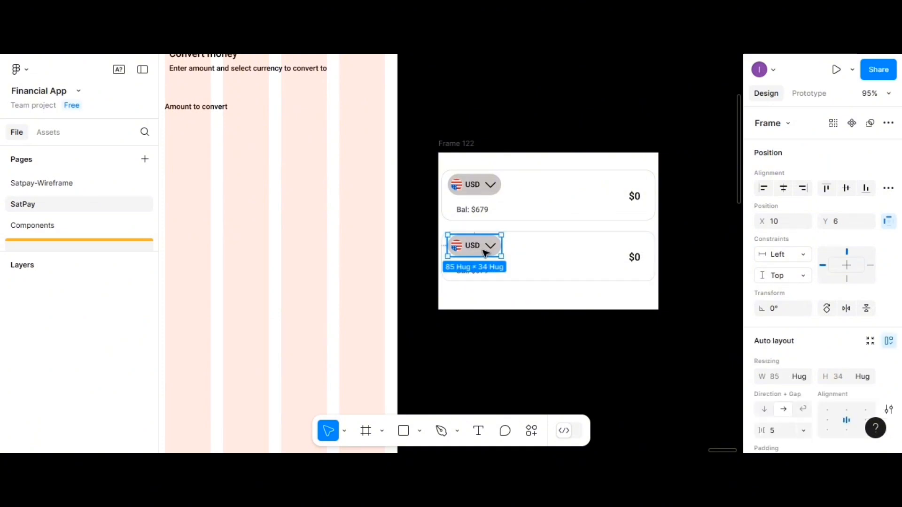
pyautogui.press('Delete')
pyautogui.click(483, 270)
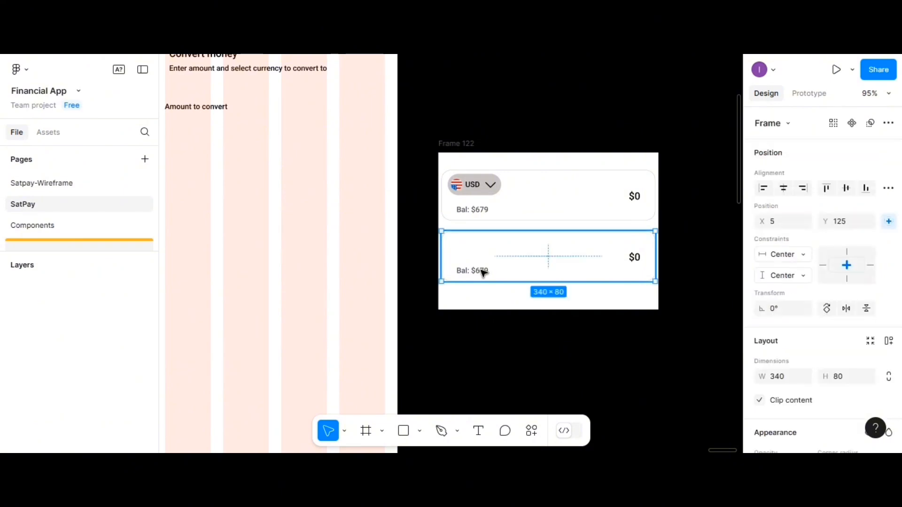
pyautogui.doubleClick(484, 271)
pyautogui.press('Delete')
pyautogui.click(634, 257)
pyautogui.doubleClick(634, 258)
pyautogui.press('Delete')
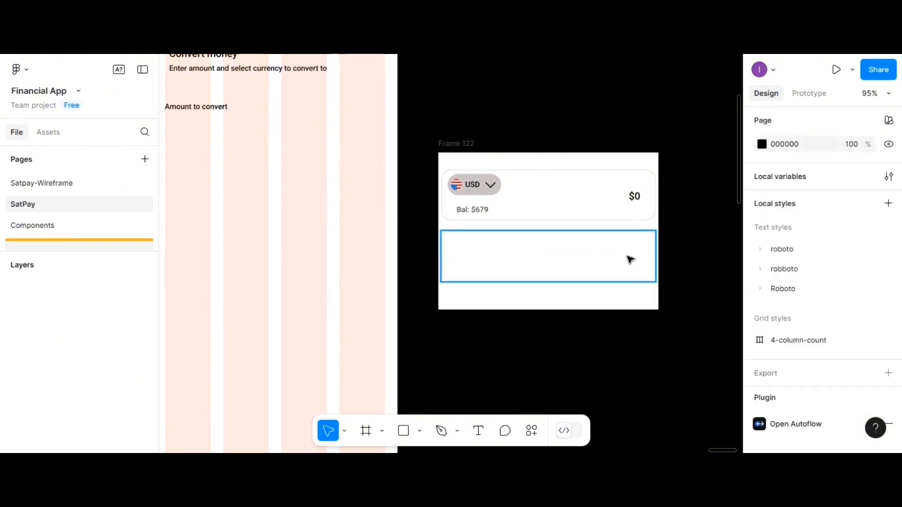
# - Set the height of the empty lower rounded frame to 100
pyautogui.click(584, 258)
pyautogui.scroll(-3, 812, 341)
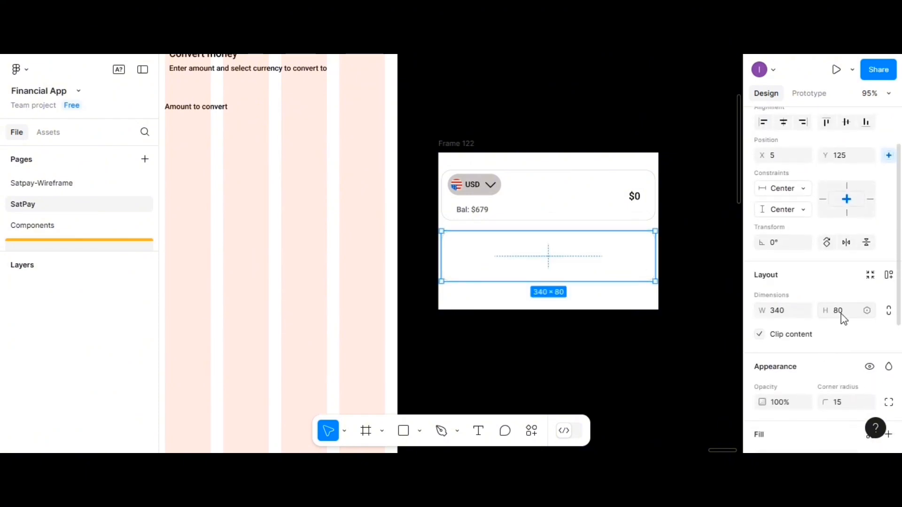
pyautogui.click(841, 311)
pyautogui.write('100')
pyautogui.press('Return')
# - Fill the lower rounded frame with grey CAC5C5 at 50% opacity, after trying the solid grey
pyautogui.scroll(-2, 803, 360)
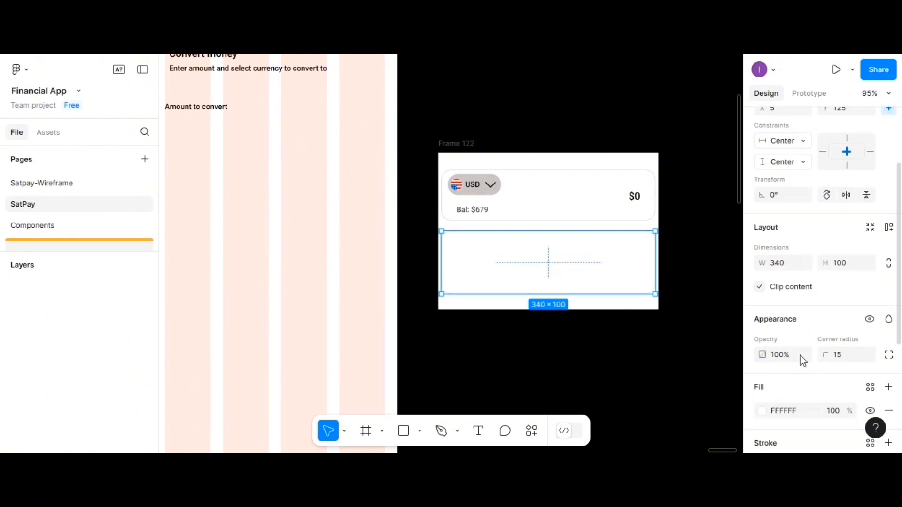
pyautogui.scroll(-4, 803, 361)
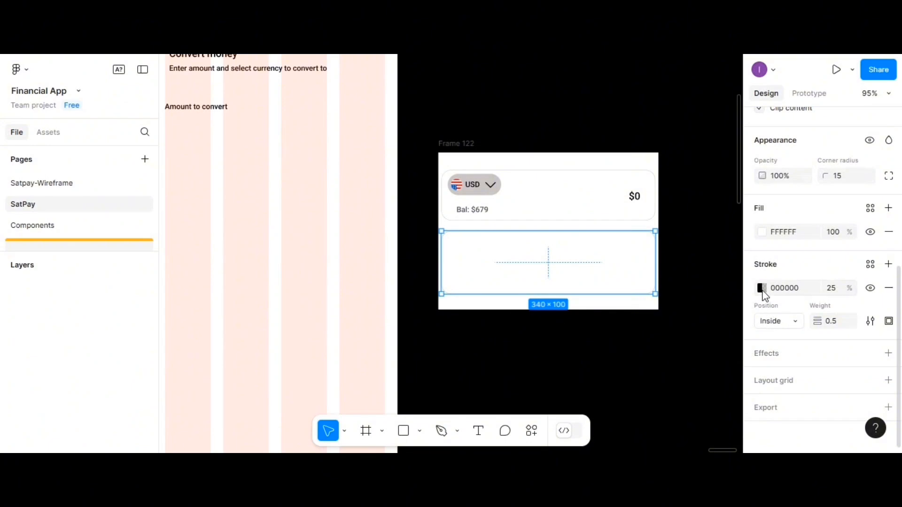
pyautogui.click(762, 232)
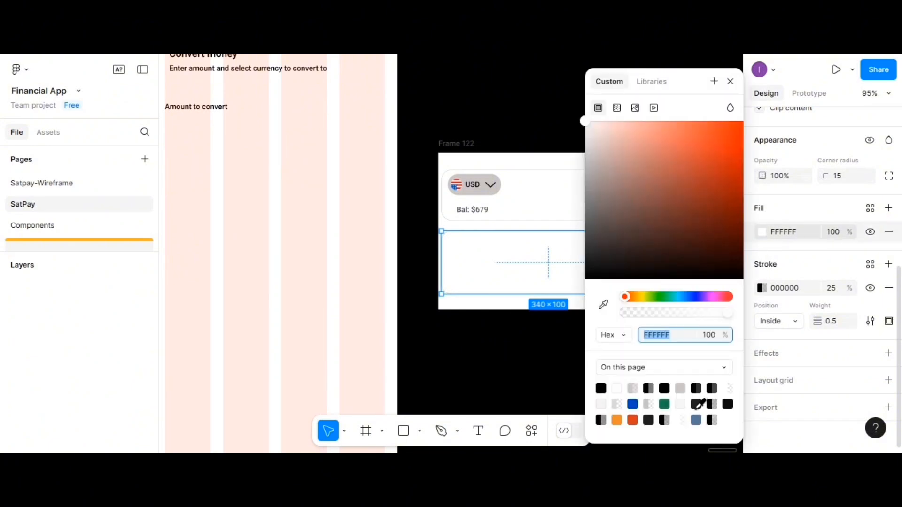
pyautogui.click(687, 385)
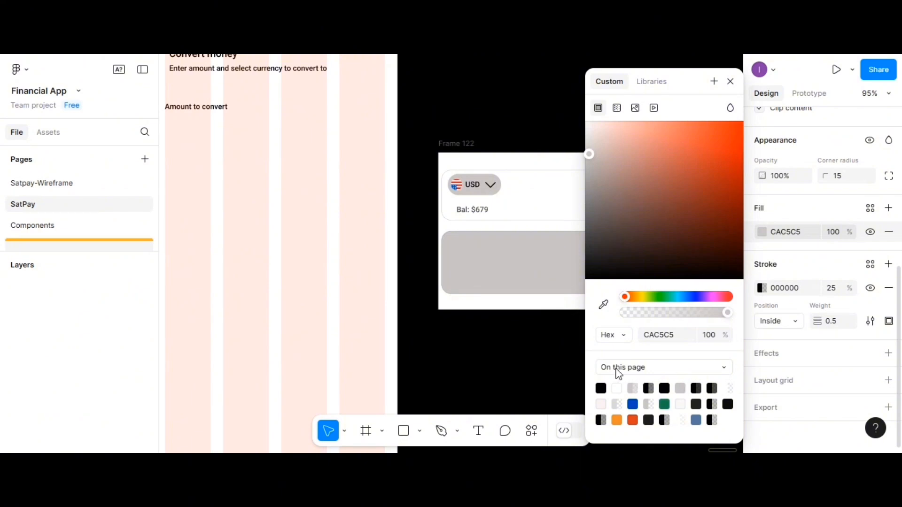
pyautogui.click(632, 389)
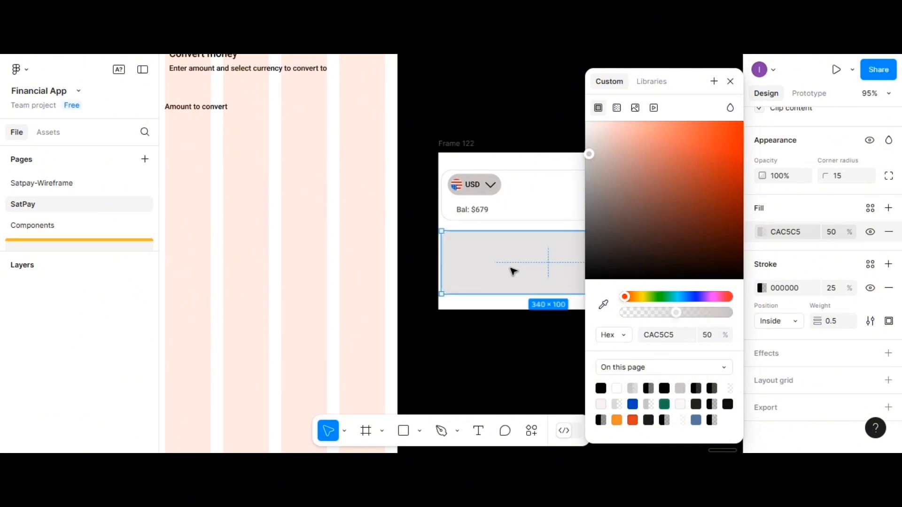
# - Change the USD selector's fill to the same lighter grey, CAC5C5 at 50% opacity
pyautogui.click(480, 191)
pyautogui.click(479, 191)
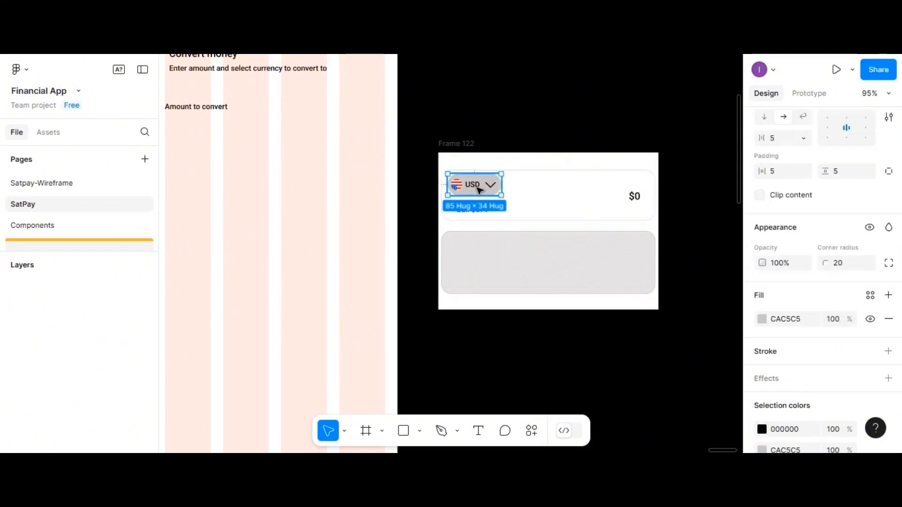
pyautogui.click(763, 320)
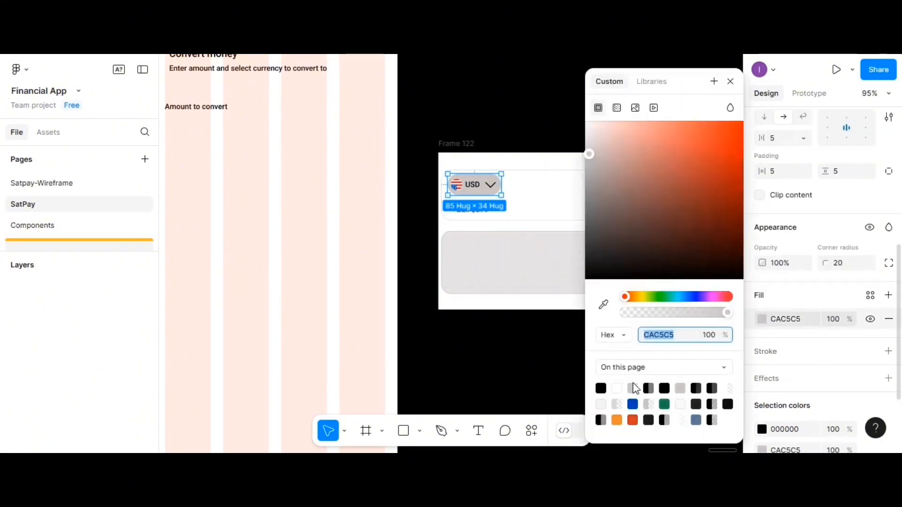
pyautogui.click(548, 246)
pyautogui.press('Escape')
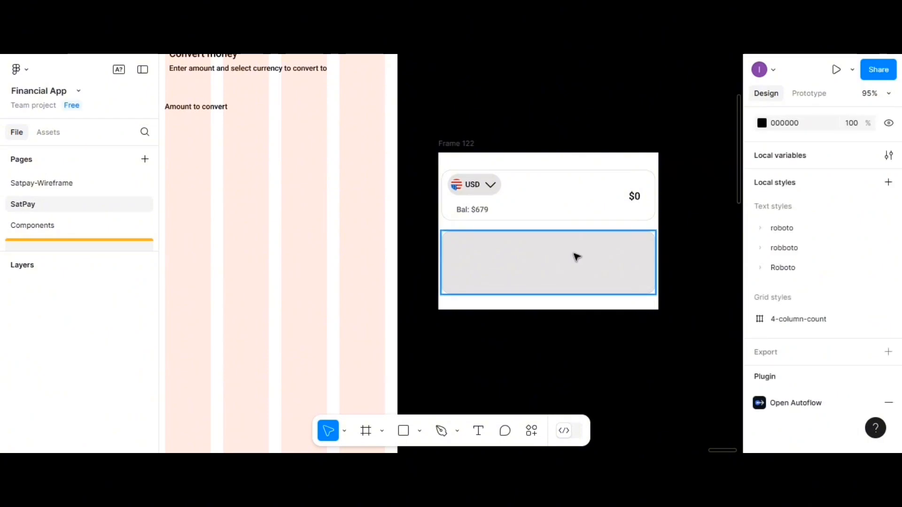
# - Remove the stroke from the grey lower frame
pyautogui.click(573, 267)
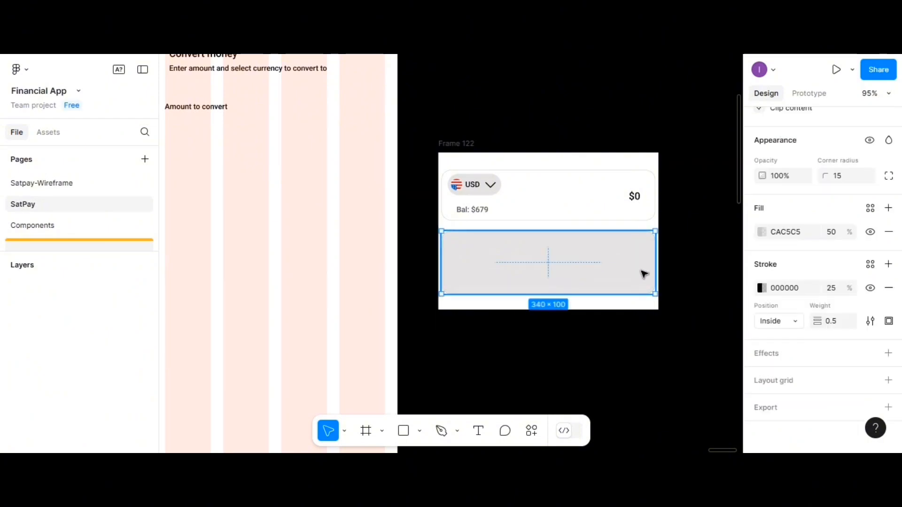
pyautogui.click(889, 288)
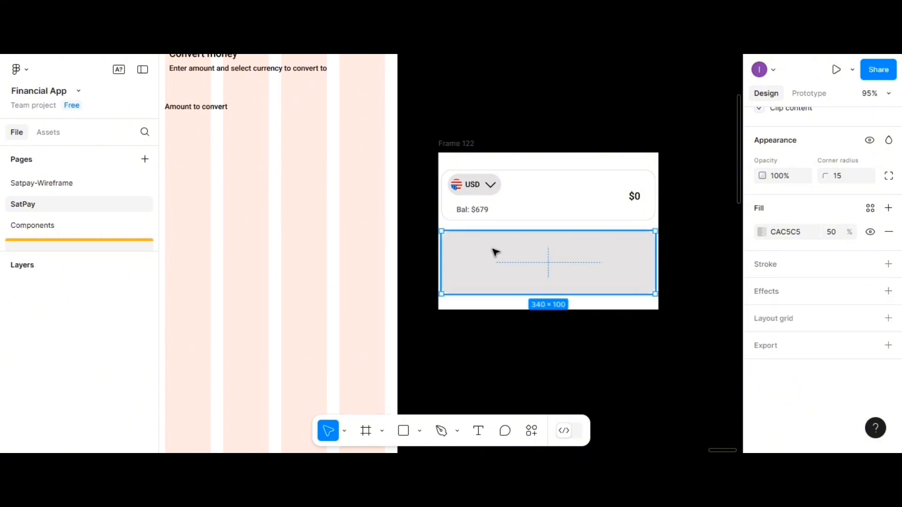
# - Duplicate the balance text into the upper-left area of the grey frame and change the copy to "Conversion fee"
pyautogui.scroll(-1, 483, 222)
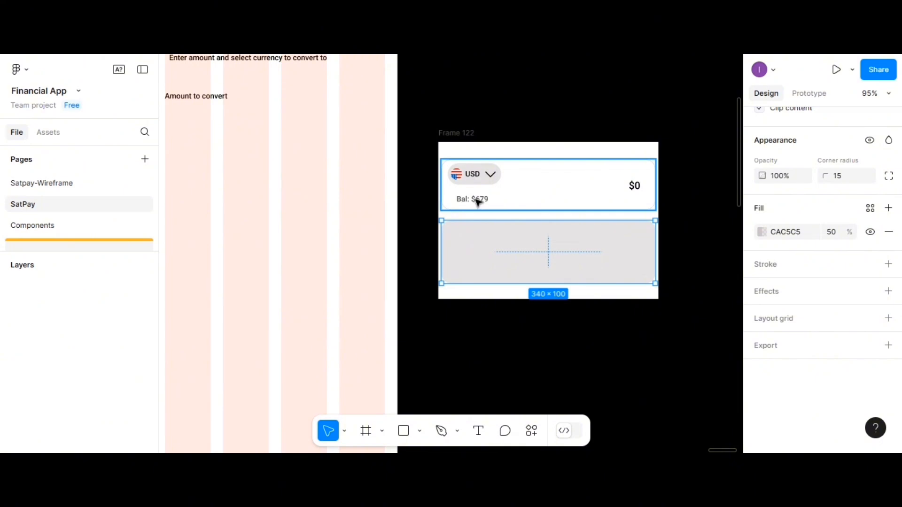
pyautogui.doubleClick(478, 202)
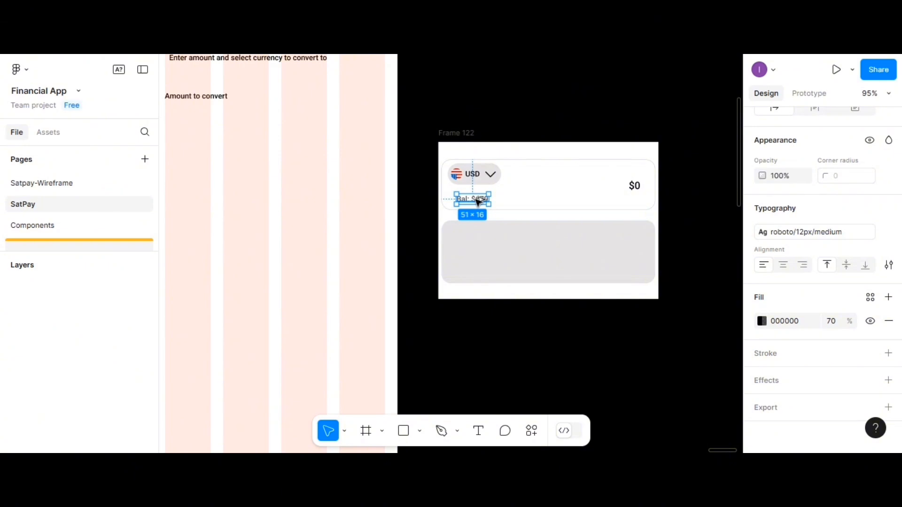
pyautogui.moveTo(478, 202); pyautogui.dragTo(479, 238)
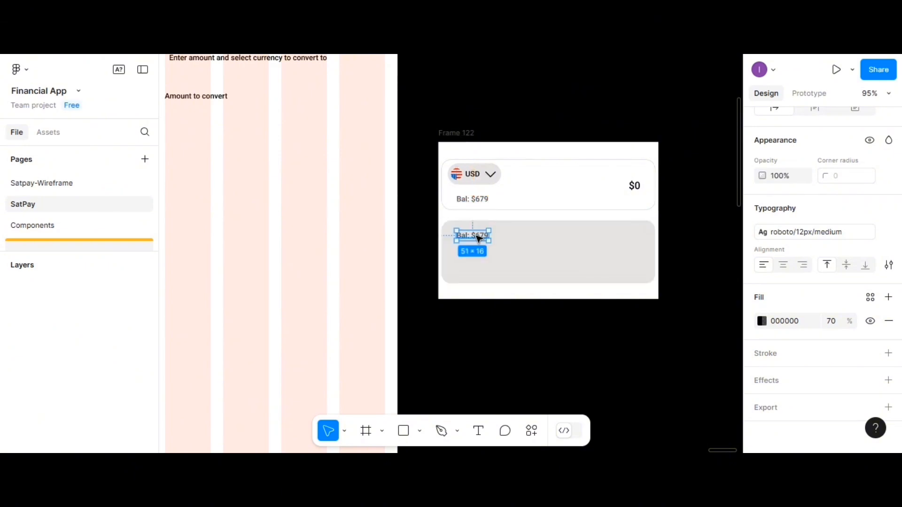
pyautogui.doubleClick(478, 237)
pyautogui.write('Conversion fee')
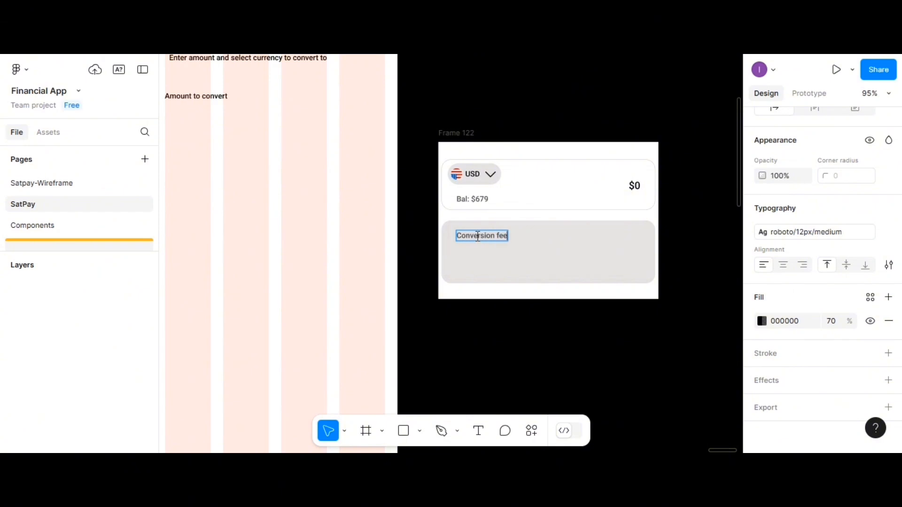
pyautogui.press('Escape')
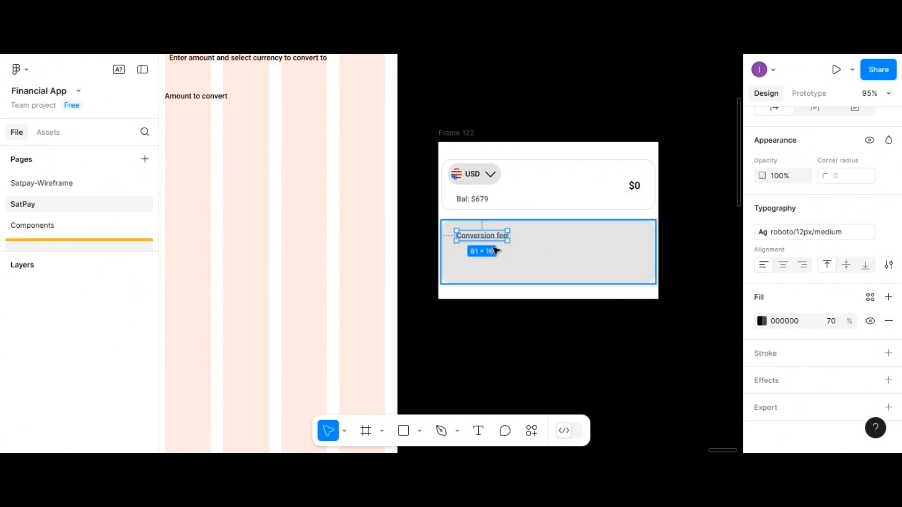
# - Detach the text style from the "Conversion fee" label and set its font weight to SemiBold
pyautogui.click(888, 232)
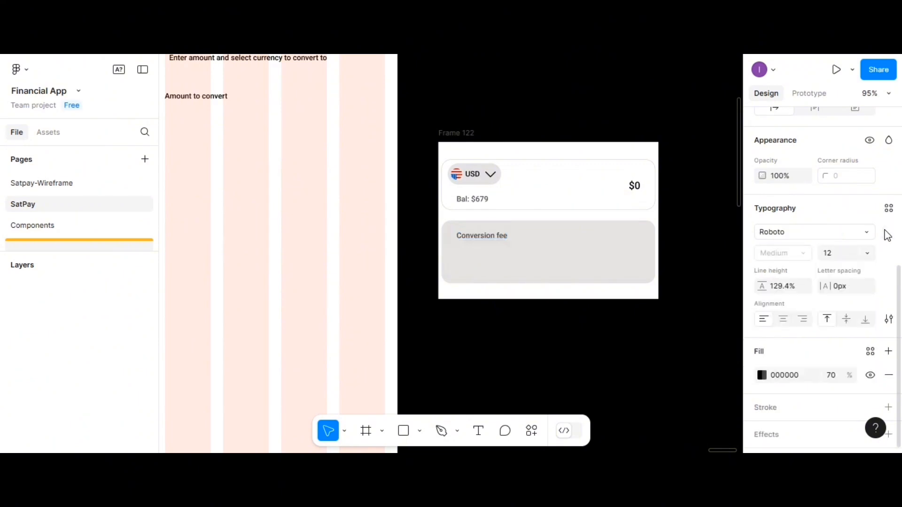
pyautogui.click(889, 211)
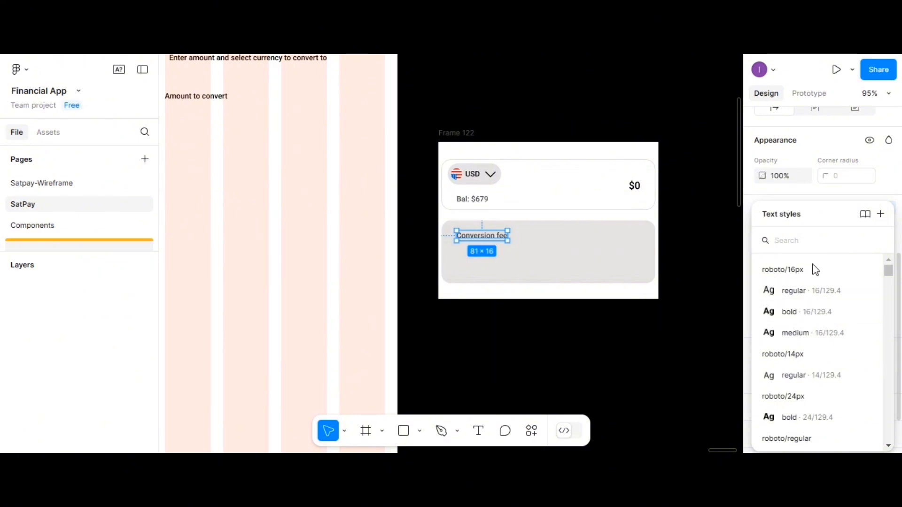
pyautogui.click(810, 186)
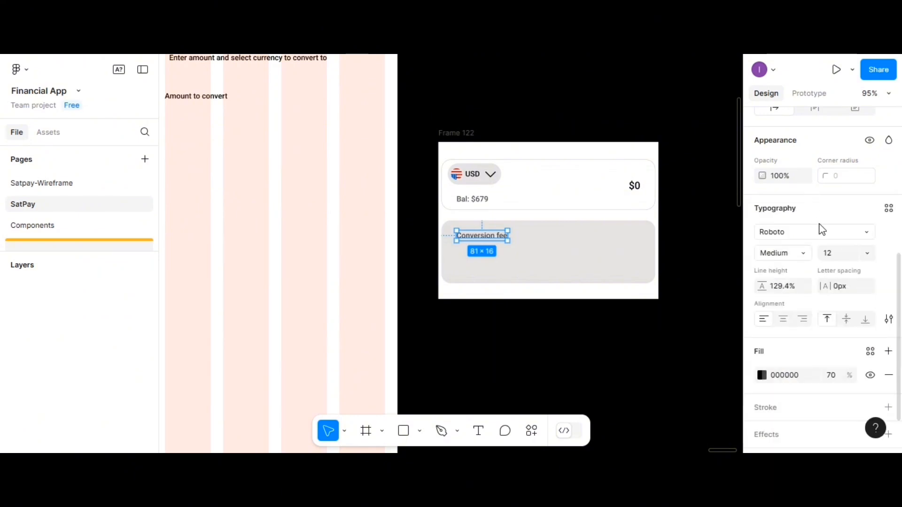
pyautogui.click(805, 254)
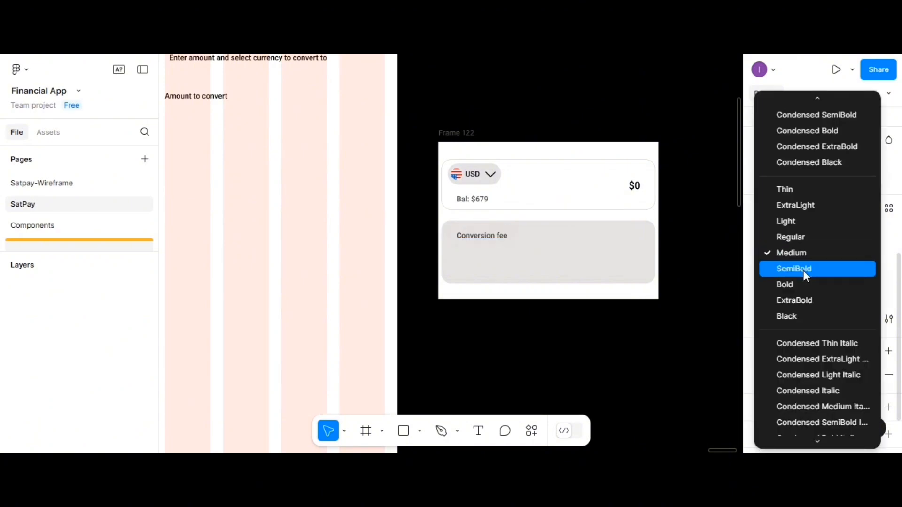
pyautogui.click(803, 270)
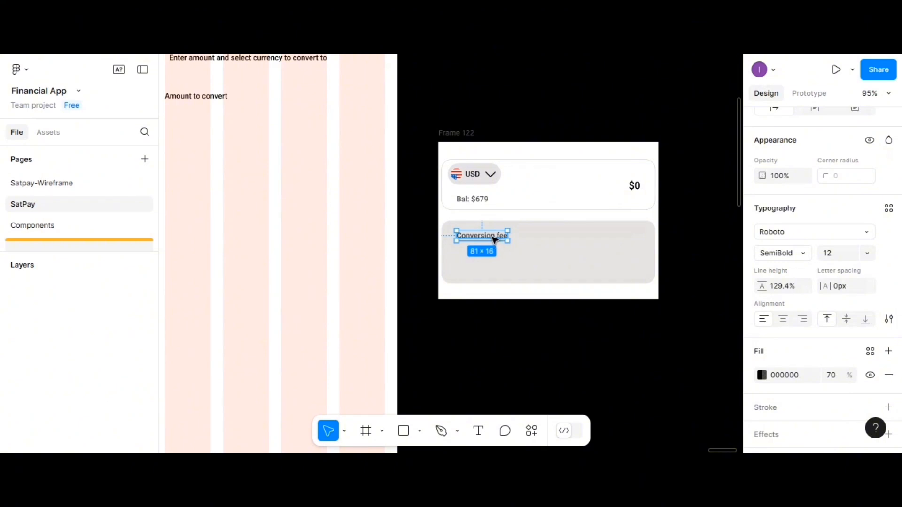
# - Set the black fill of the "Conversion fee" text to 100% opacity
pyautogui.click(832, 376)
pyautogui.write('100')
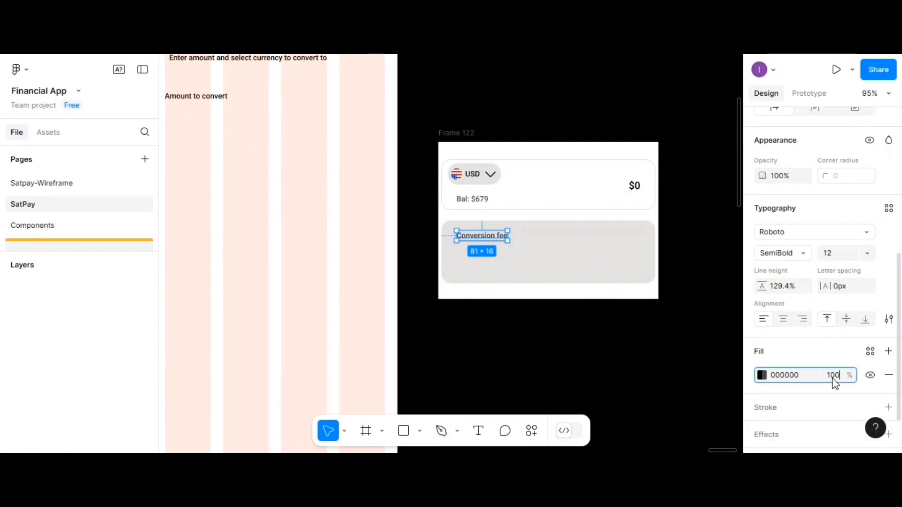
pyautogui.press('Return')
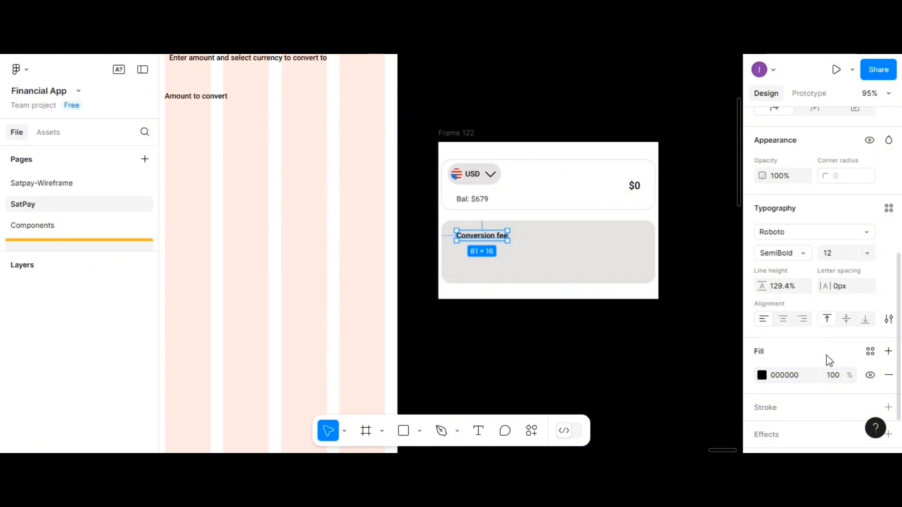
# - Apply the roboto/12px regular text style to the "Conversion fee" label
pyautogui.click(888, 208)
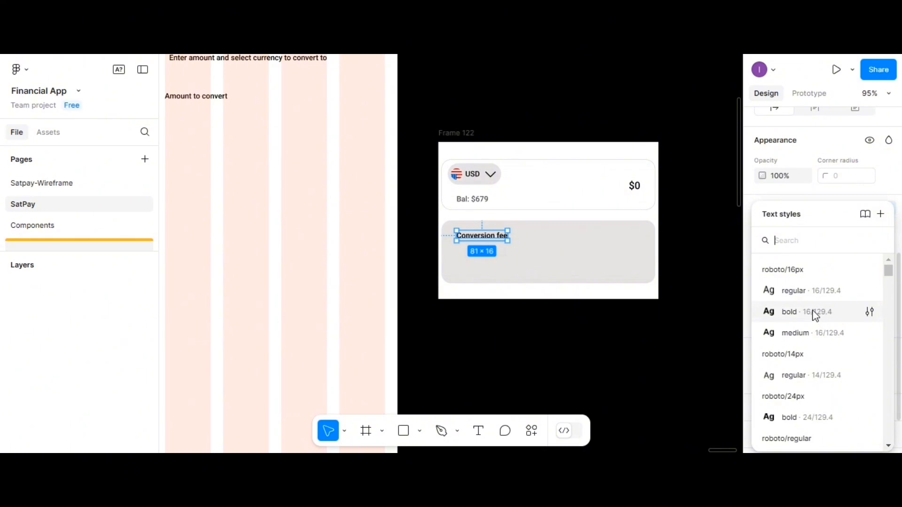
pyautogui.scroll(-1, 805, 359)
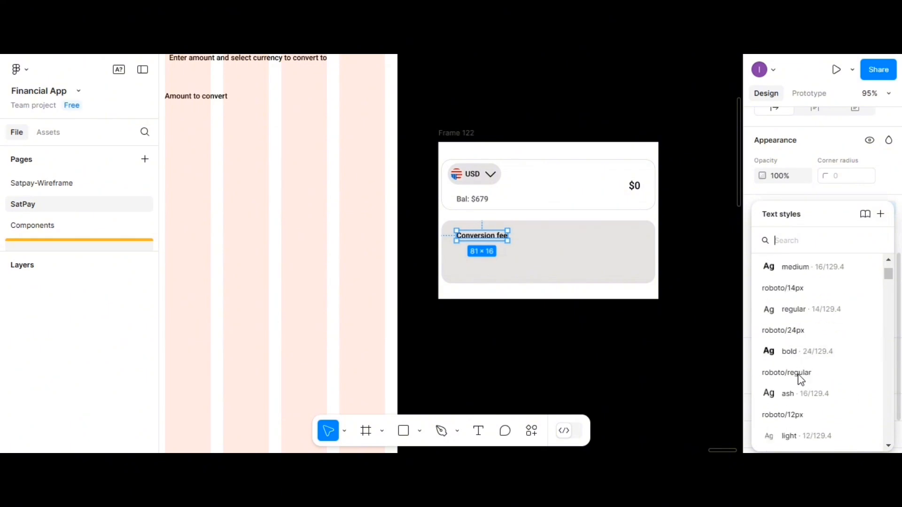
pyautogui.scroll(-1, 796, 374)
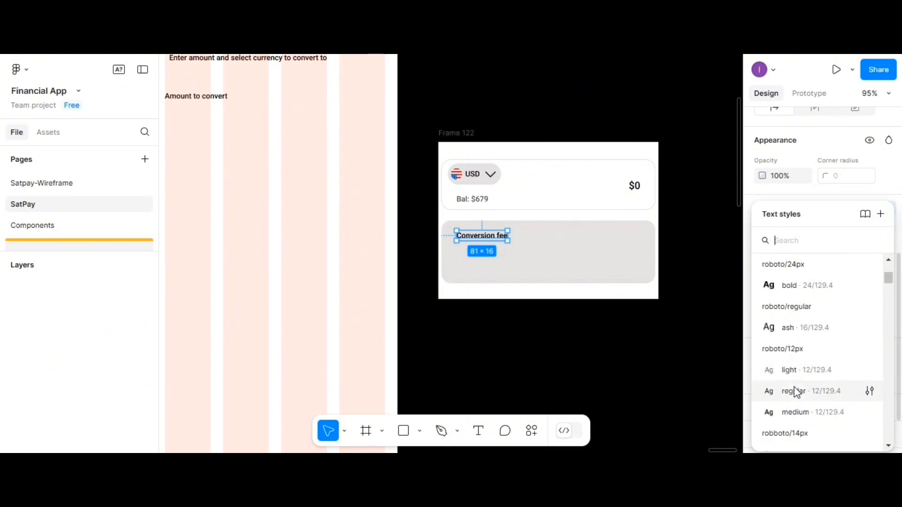
pyautogui.click(797, 392)
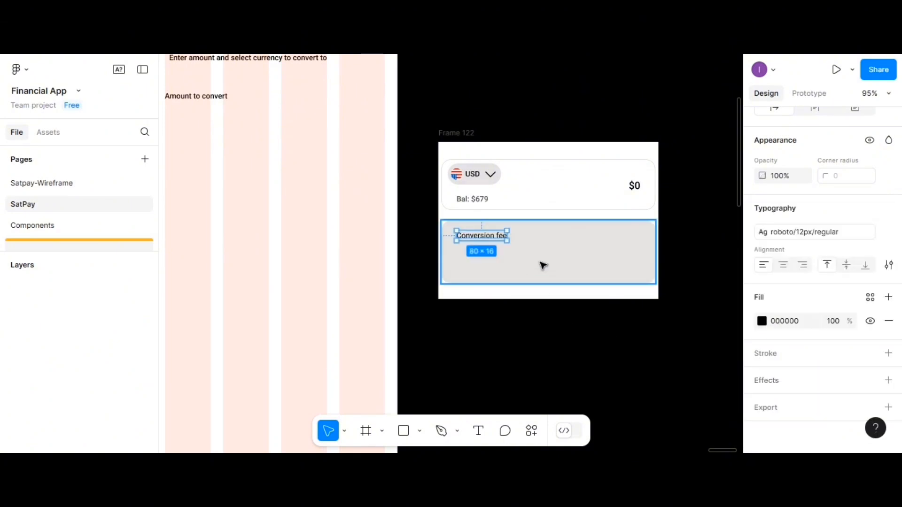
# - Duplicate the "Conversion fee" label directly below itself in the grey frame and change the copy to "Amount we'll convert"
pyautogui.click(528, 249)
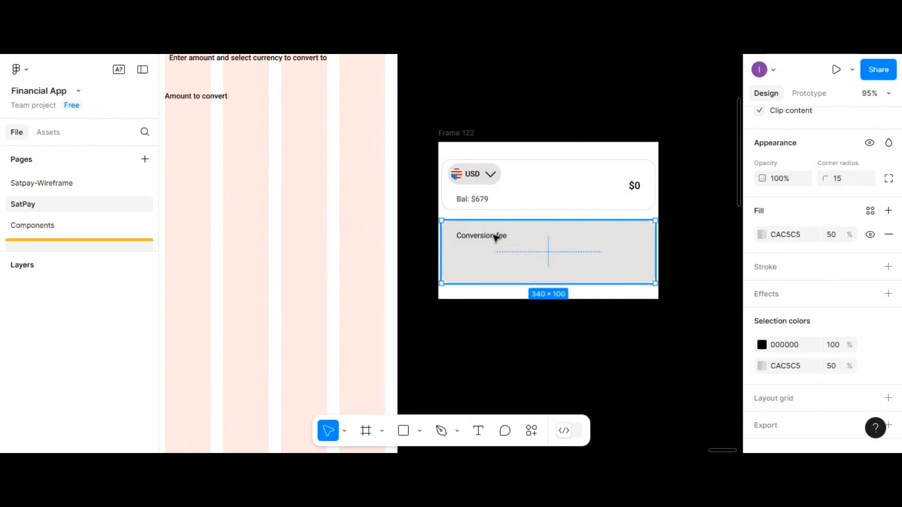
pyautogui.click(496, 239)
pyautogui.moveTo(495, 237); pyautogui.dragTo(494, 253)
pyautogui.doubleClick(493, 253)
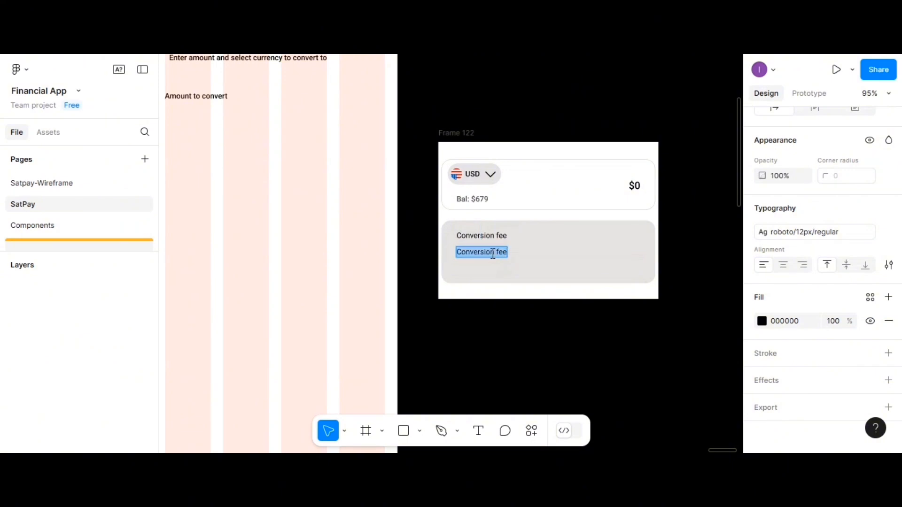
pyautogui.write('Amount')
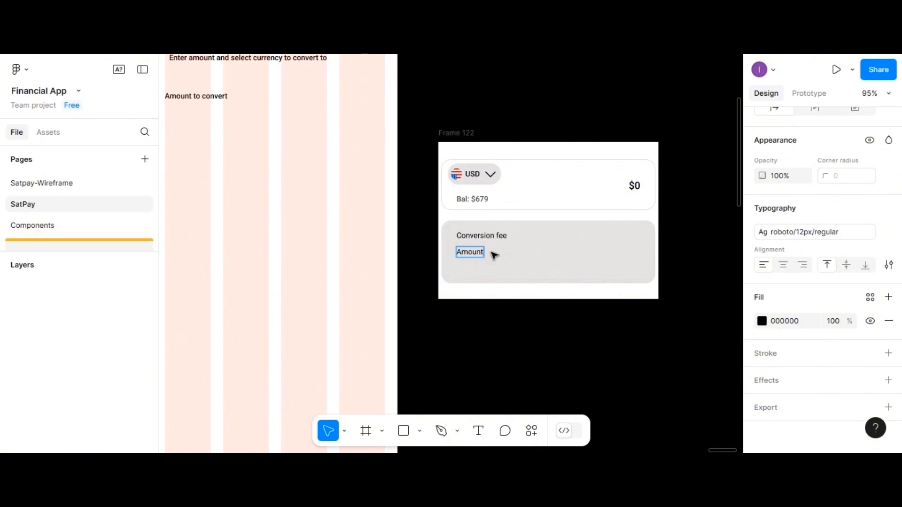
pyautogui.write('w')
pyautogui.write("e'll convert")
pyautogui.press('Escape')
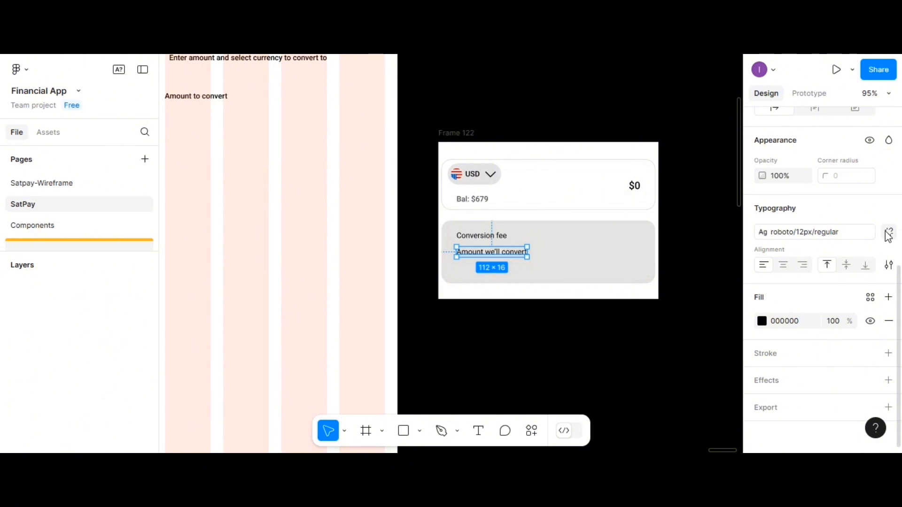
# - Detach the text style from "Amount we'll convert" and set its font weight to Medium
pyautogui.click(888, 233)
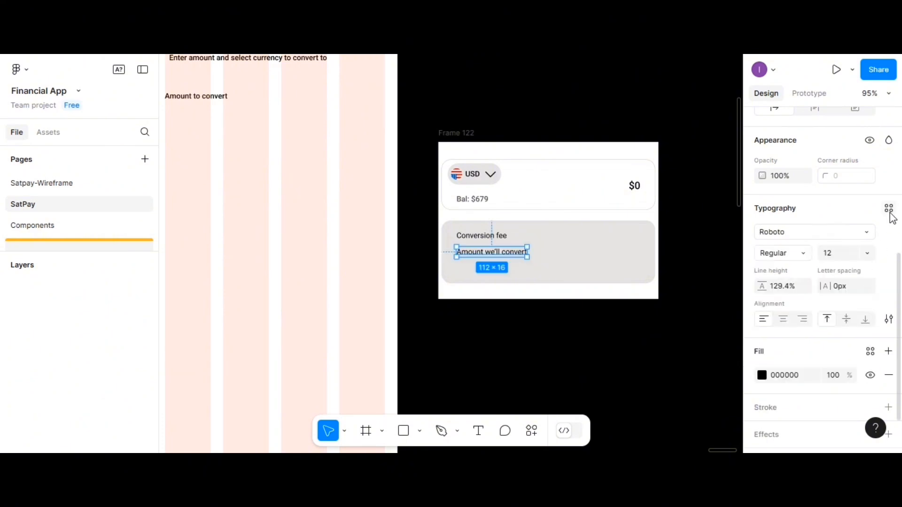
pyautogui.click(849, 236)
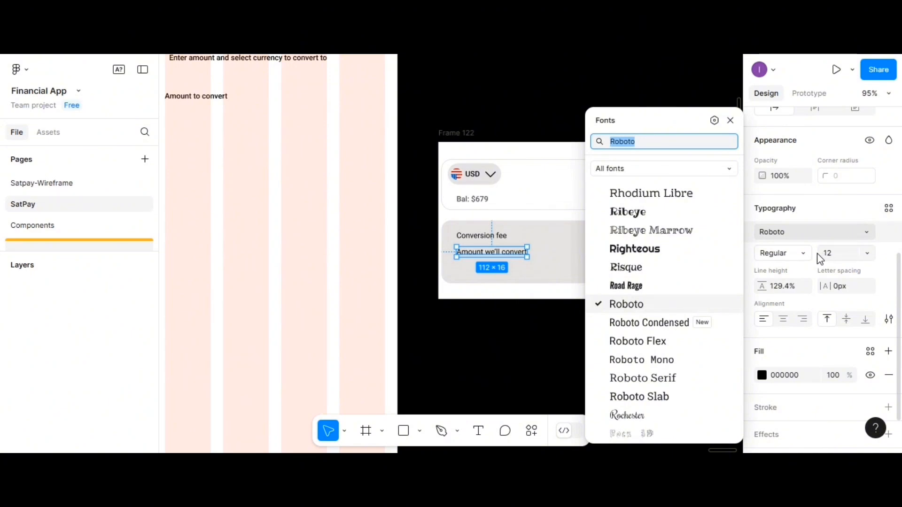
pyautogui.click(803, 254)
pyautogui.click(800, 266)
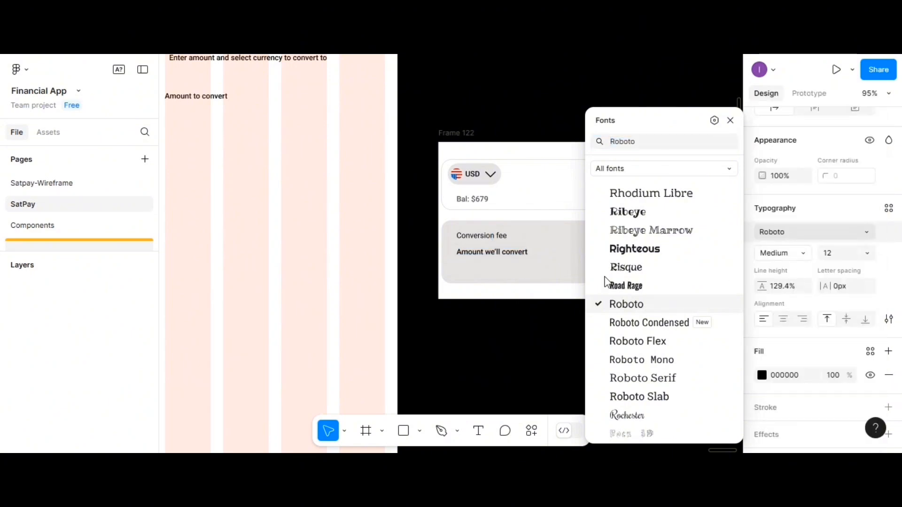
pyautogui.click(731, 121)
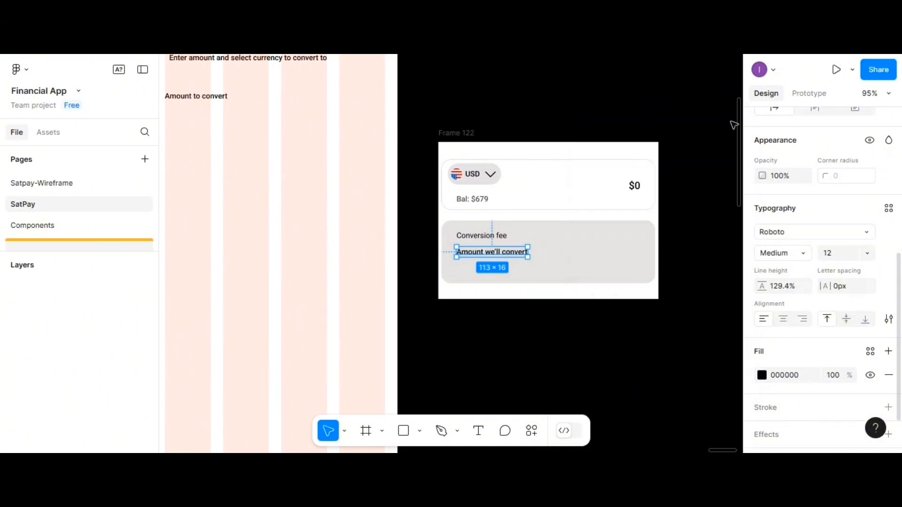
# - Duplicate "Amount we'll convert" below itself as a third line reading "Today's rate" in Regular weight
pyautogui.moveTo(484, 256); pyautogui.dragTo(484, 268)
pyautogui.doubleClick(484, 268)
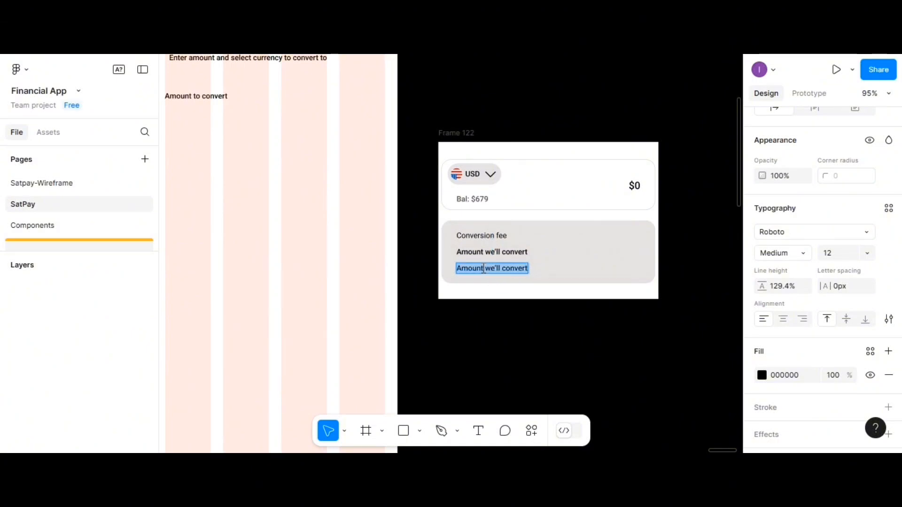
pyautogui.write('To')
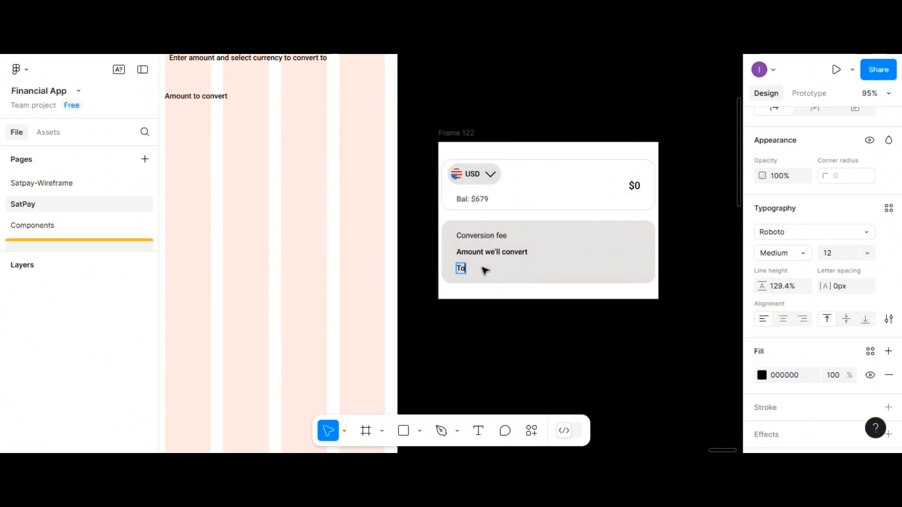
pyautogui.write("day's rat")
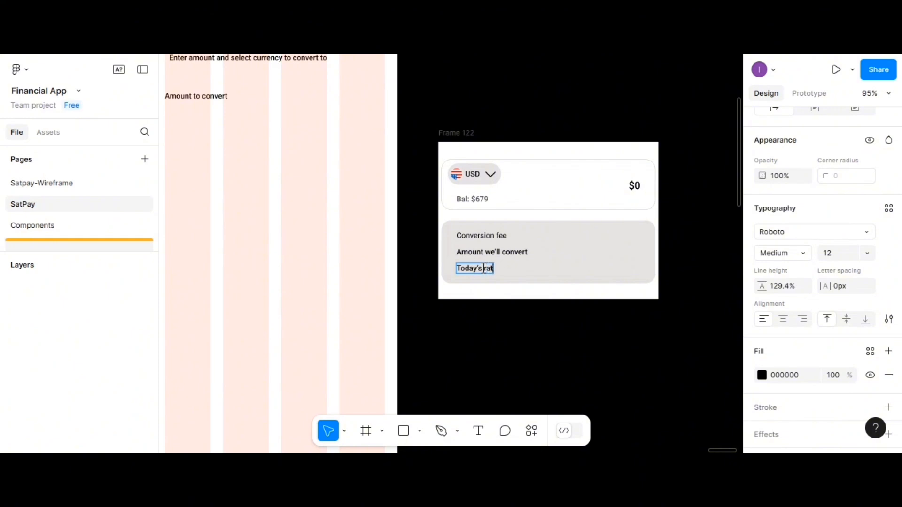
pyautogui.write('e')
pyautogui.press('Escape')
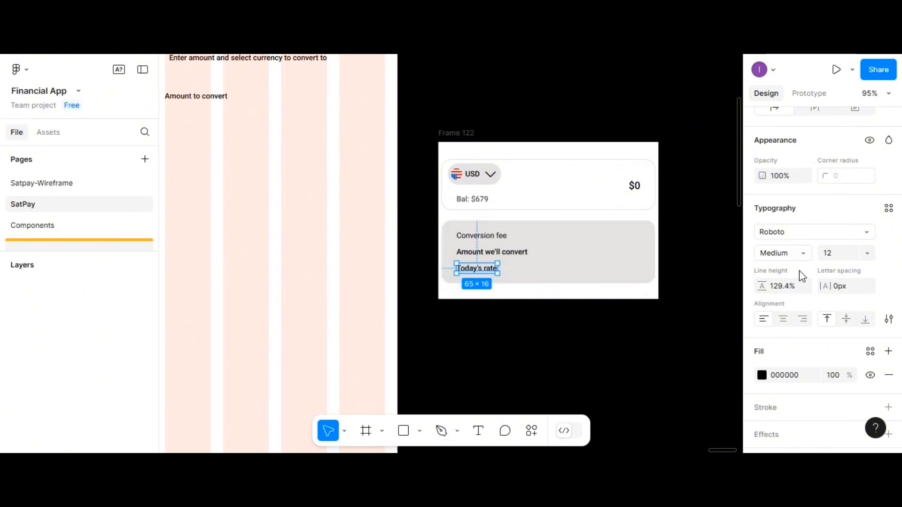
pyautogui.click(805, 252)
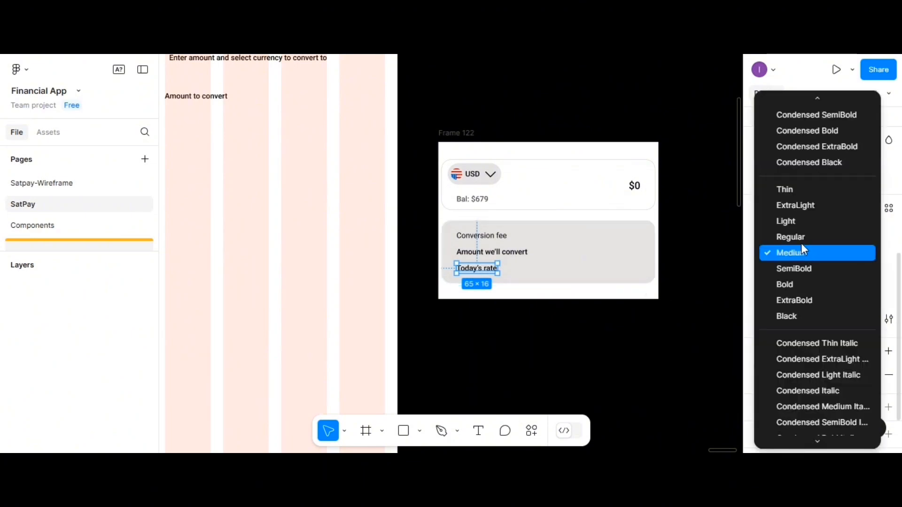
pyautogui.click(800, 238)
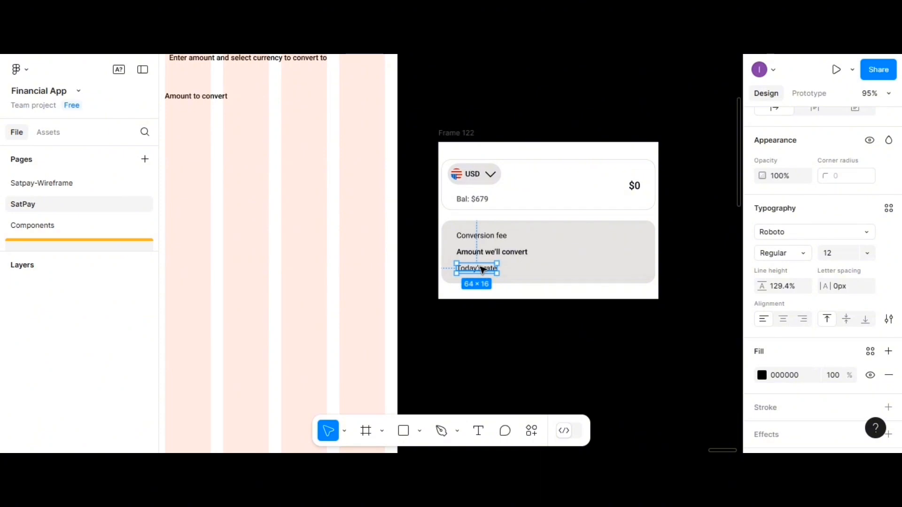
# - Duplicate "Amount we'll convert" along its row, change the copy to "=$0.00" and place it near the grey frame's right edge
pyautogui.hscroll(2, 482, 268)
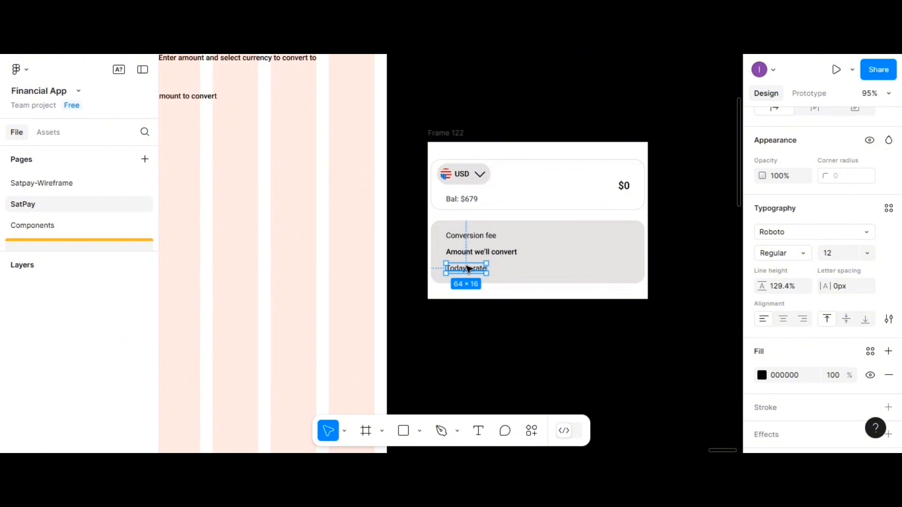
pyautogui.click(470, 254)
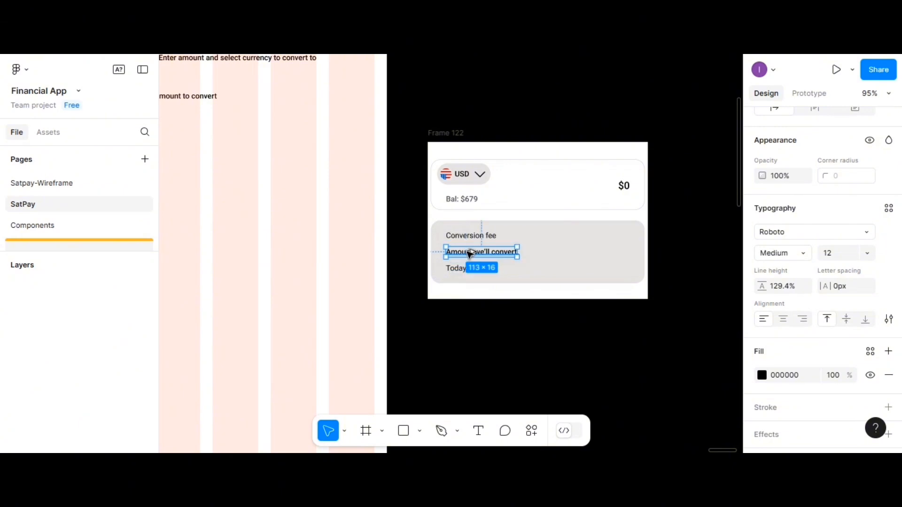
pyautogui.moveTo(469, 255); pyautogui.dragTo(587, 255)
pyautogui.doubleClick(586, 254)
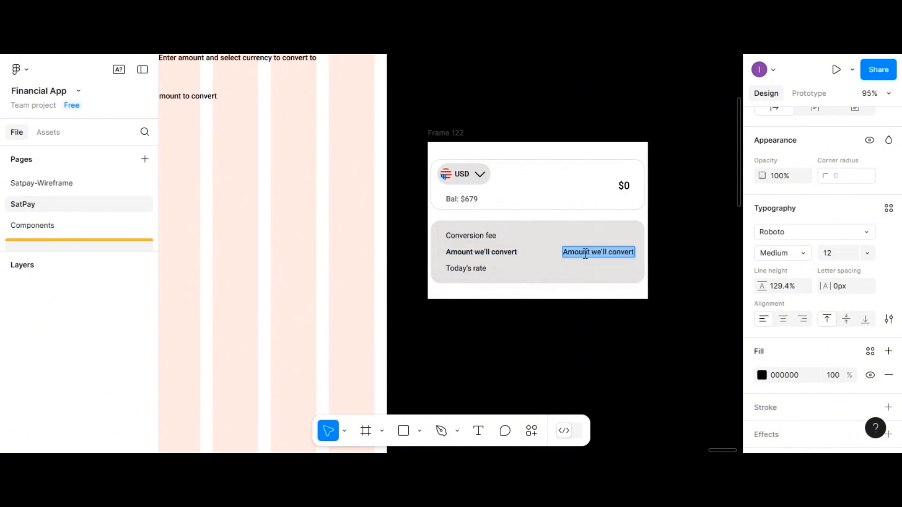
pyautogui.press('BackSpace')
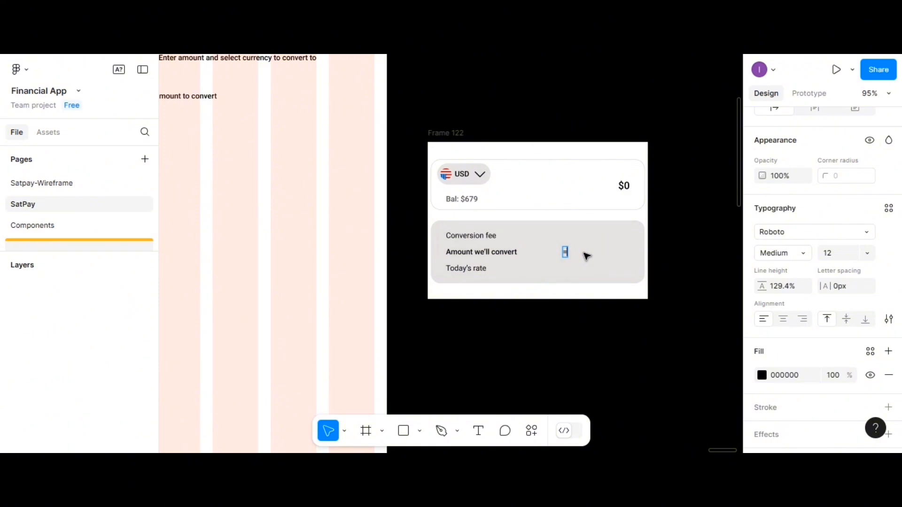
pyautogui.write('=$0.0')
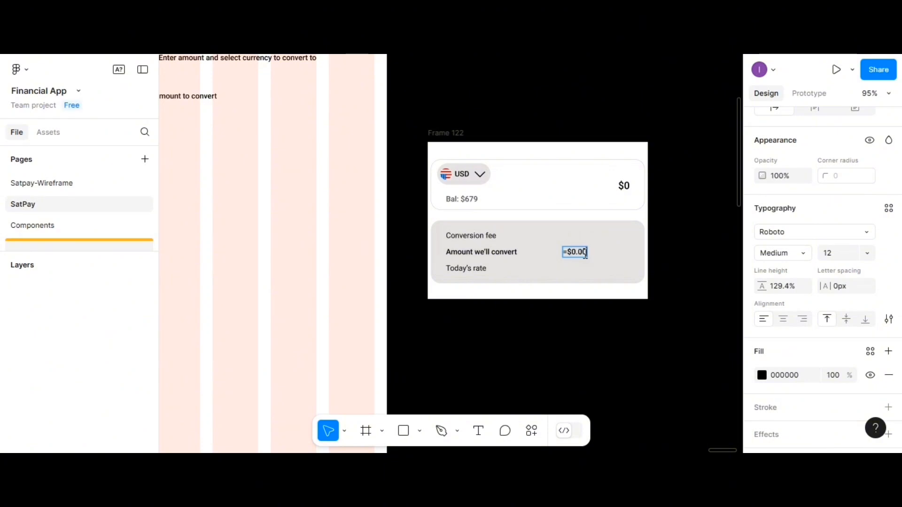
pyautogui.press('Escape')
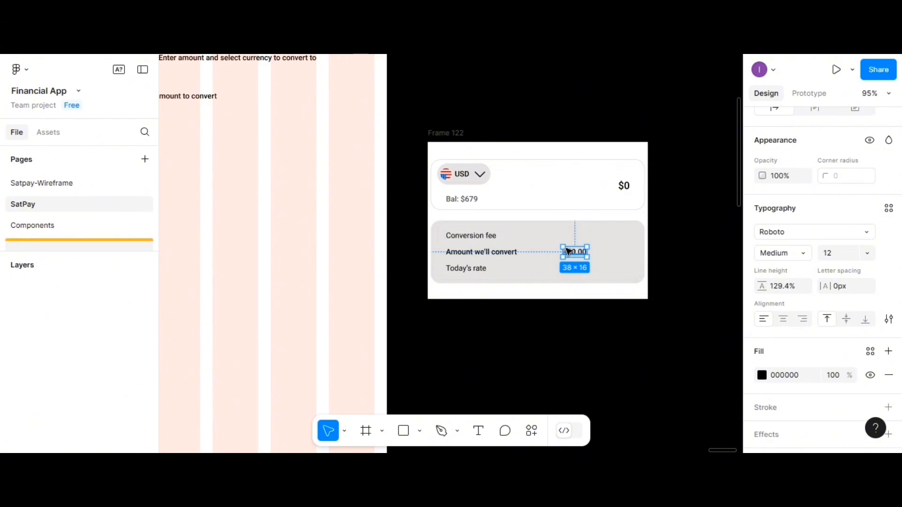
pyautogui.moveTo(580, 253); pyautogui.dragTo(609, 247)
# - Apply the 4-column-count layout grid style to the whole conversion card, Frame 122
pyautogui.click(451, 134)
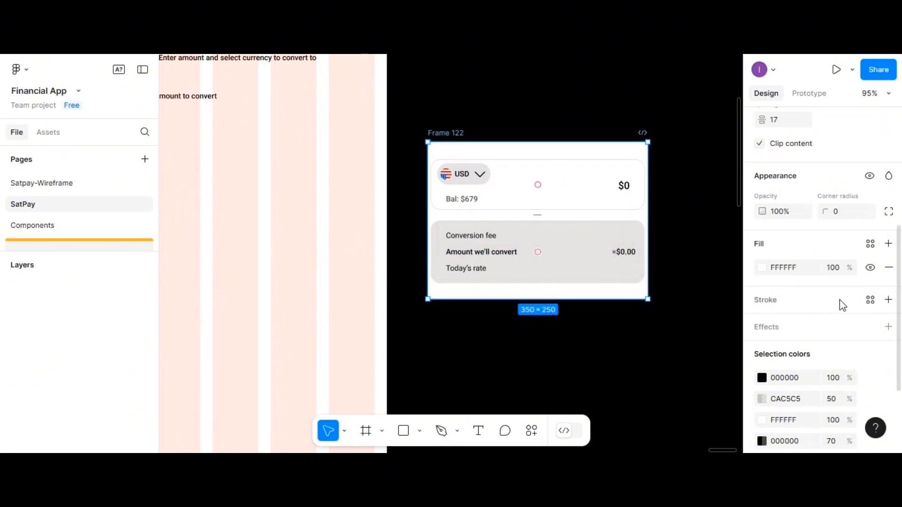
pyautogui.scroll(-3, 839, 320)
pyautogui.scroll(2, 829, 301)
pyautogui.scroll(-2, 825, 273)
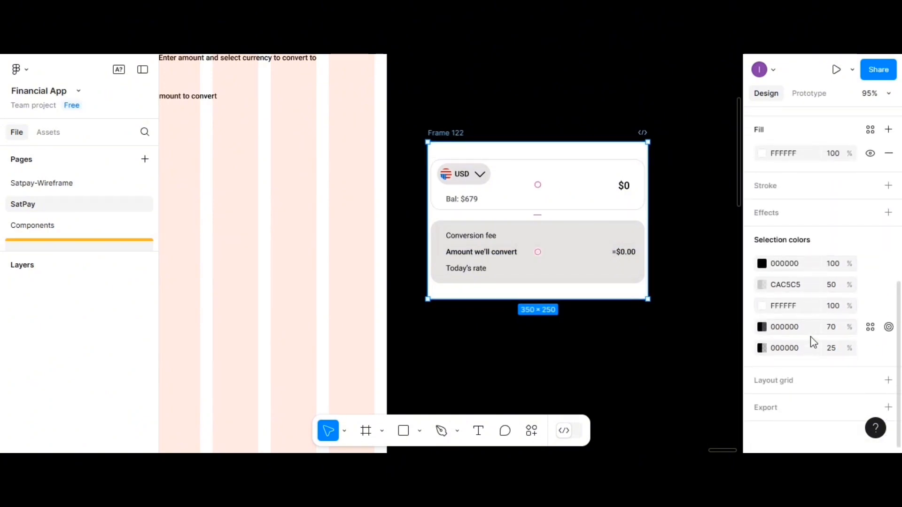
pyautogui.click(870, 381)
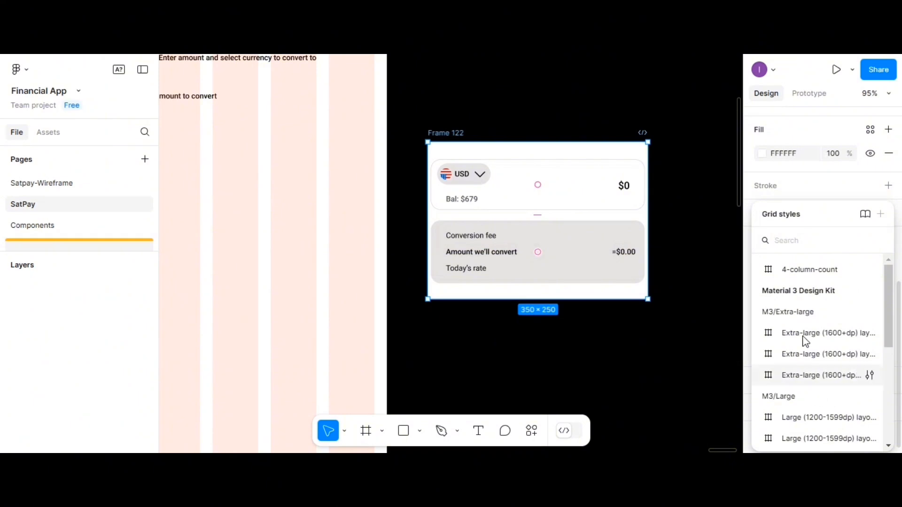
pyautogui.click(773, 277)
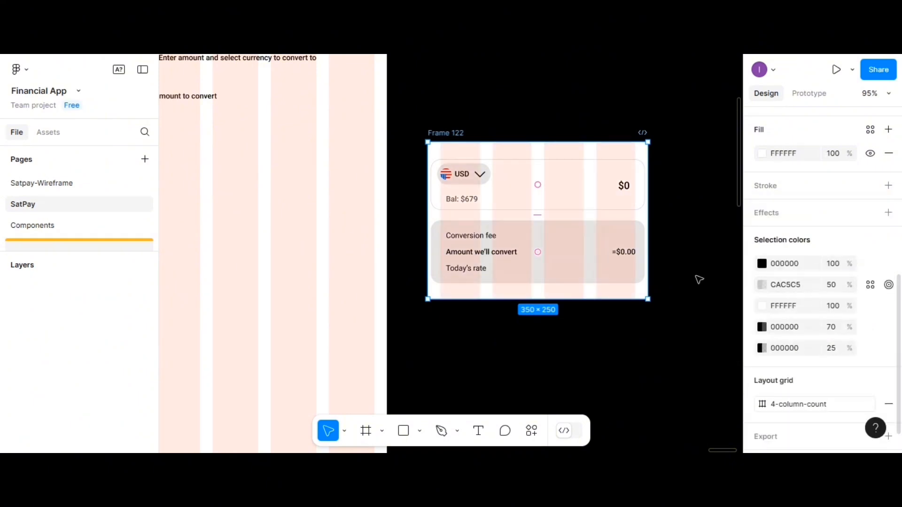
# - Duplicate the "=$0.00" value onto the "Conversion fee" row of the grey box and change the copy to "-$0.00"
pyautogui.click(663, 189)
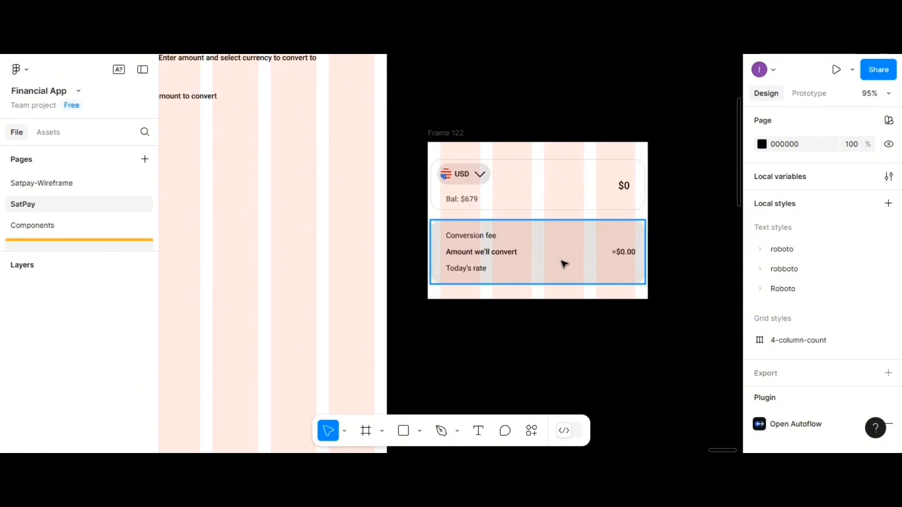
pyautogui.click(620, 254)
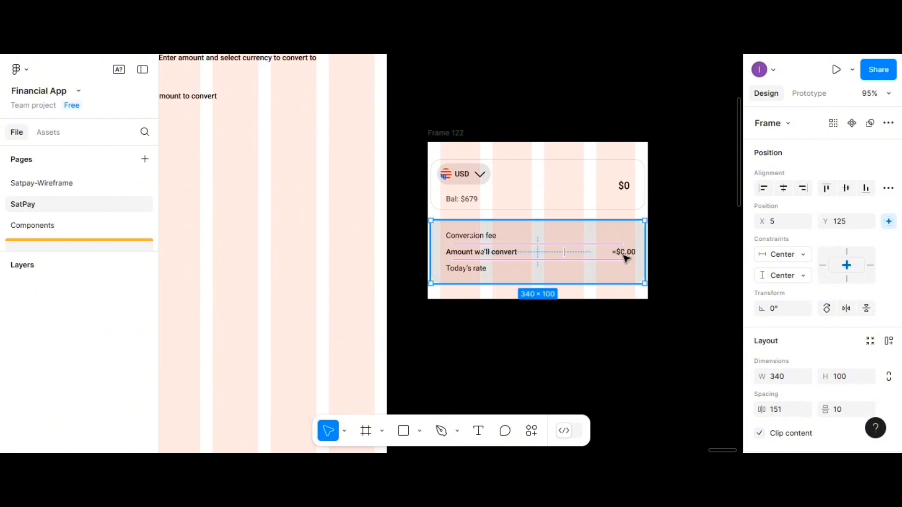
pyautogui.click(632, 253)
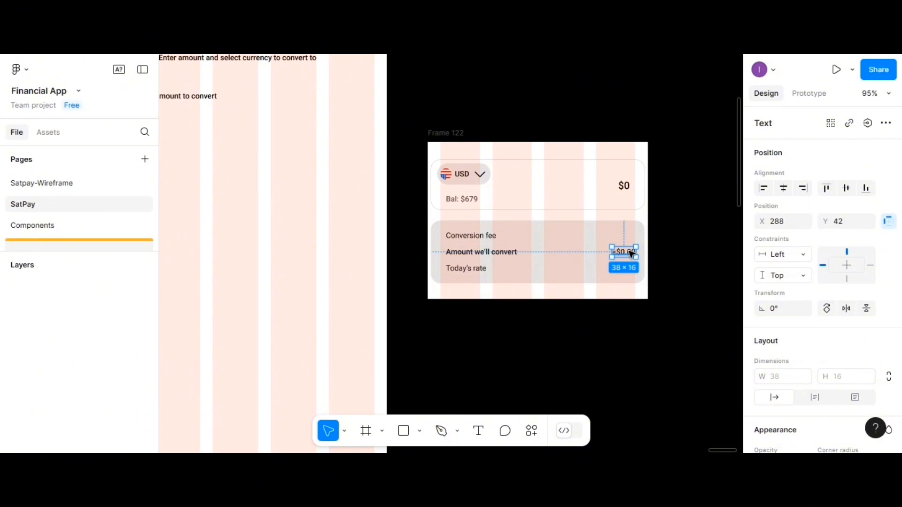
pyautogui.moveTo(631, 253); pyautogui.dragTo(630, 238)
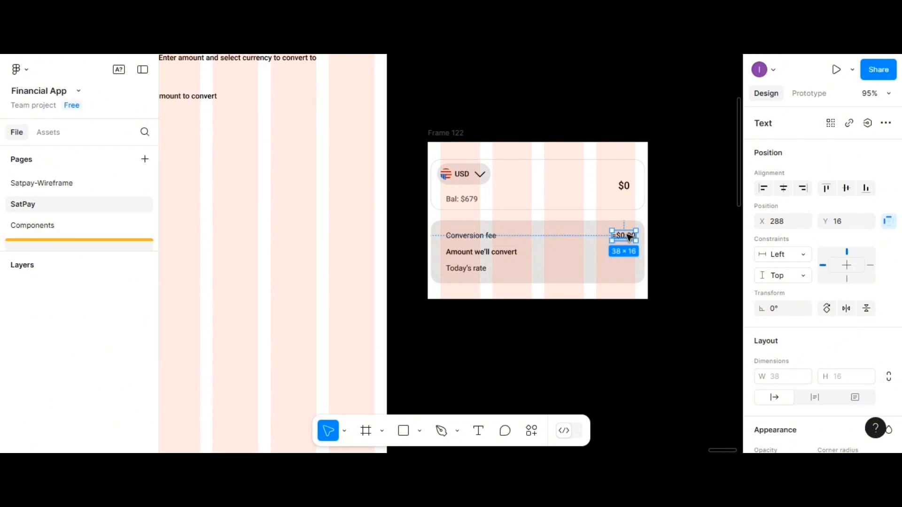
pyautogui.doubleClick(627, 237)
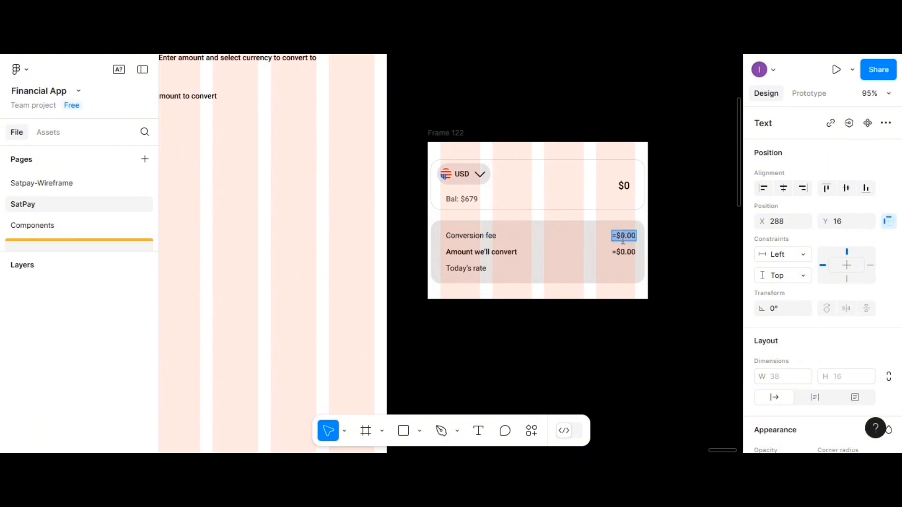
pyautogui.click(617, 236)
pyautogui.press('BackSpace')
pyautogui.write('-')
pyautogui.press('Escape')
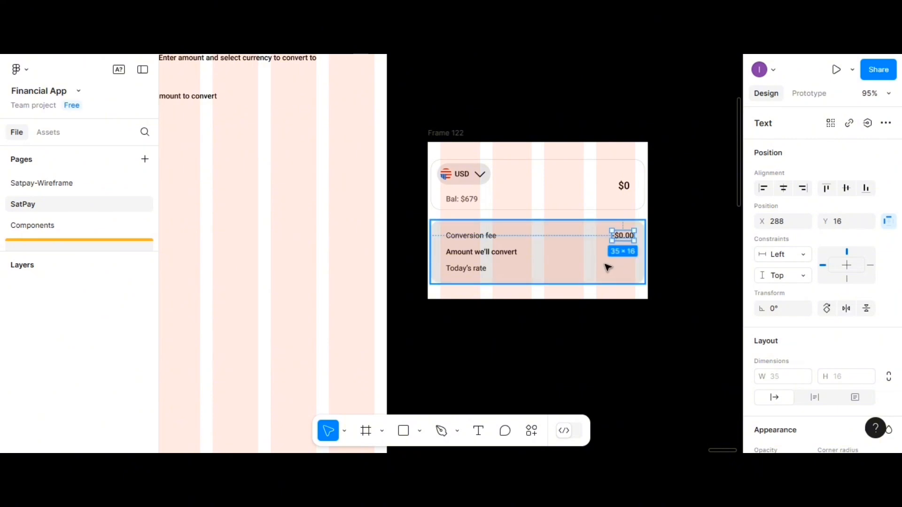
pyautogui.press('Escape')
# - Duplicate the "=$0.00" value onto the "Today's rate" row and change the copy to "$1=1600"
pyautogui.doubleClick(628, 253)
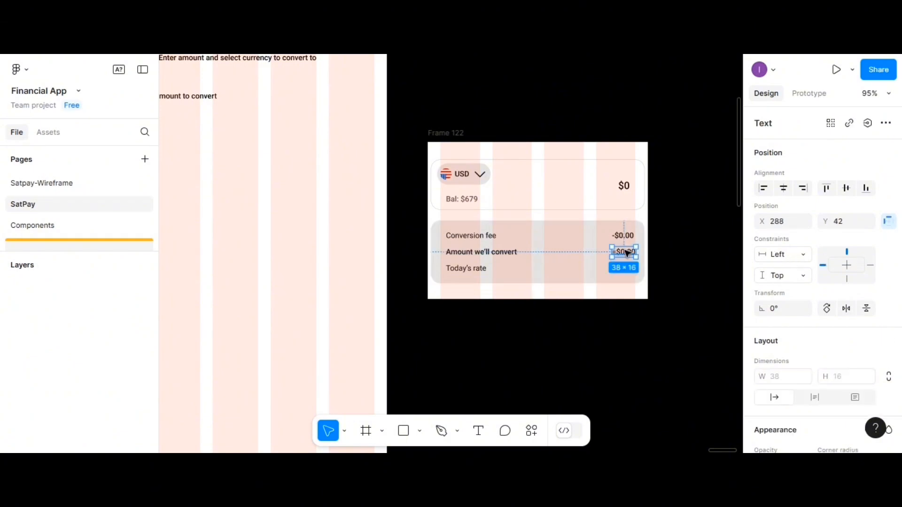
pyautogui.moveTo(627, 252); pyautogui.dragTo(626, 269)
pyautogui.doubleClick(626, 269)
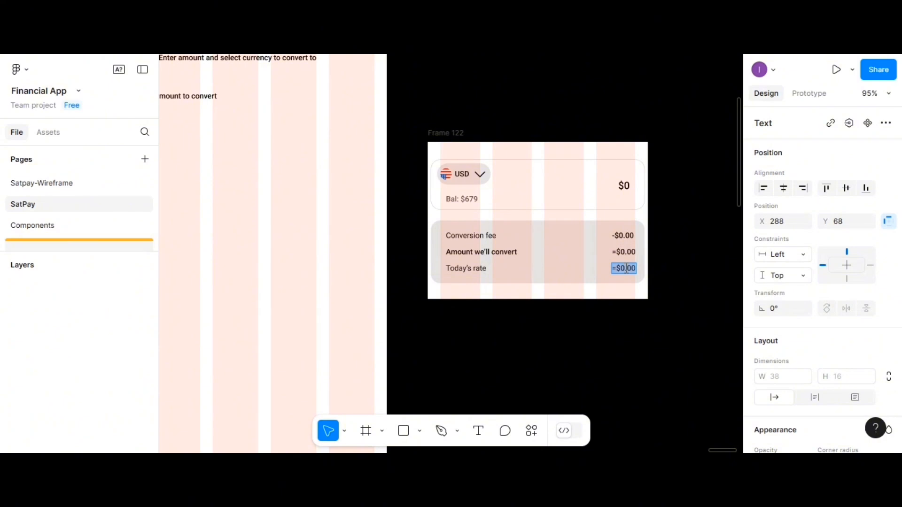
pyautogui.write('$1=')
pyautogui.press('Escape')
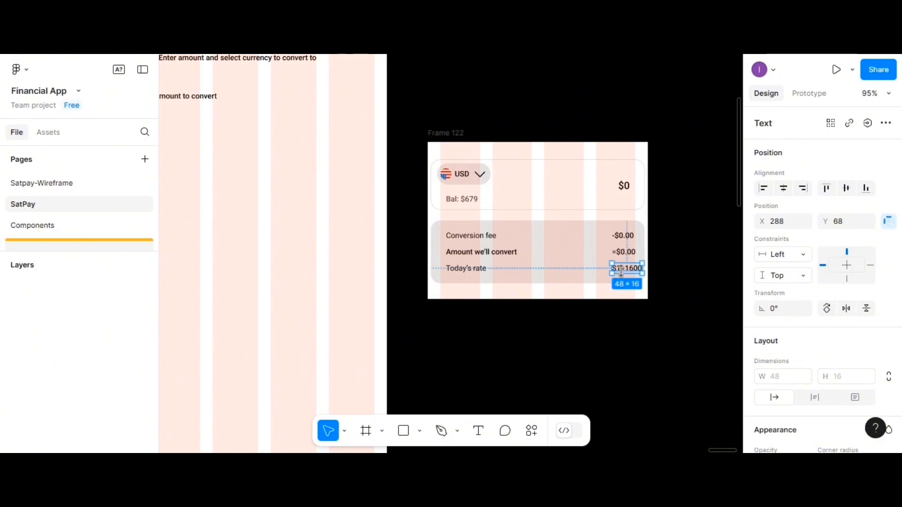
# - Align the three grey-box values to their right edges and move them onto the right edge of the last grid column
pyautogui.keyDown('shift'); pyautogui.click(625, 253); pyautogui.keyUp('shift')
pyautogui.keyDown('shift'); pyautogui.click(624, 235); pyautogui.keyUp('shift')
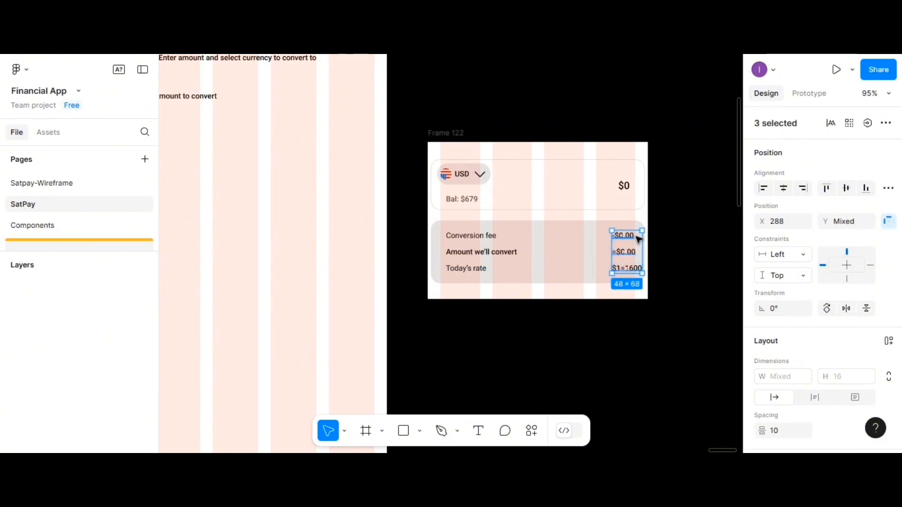
pyautogui.click(803, 188)
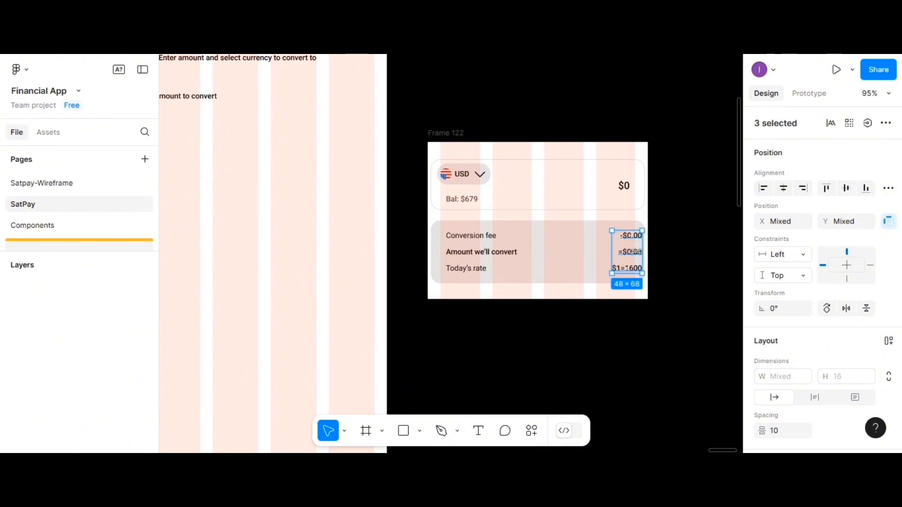
pyautogui.moveTo(631, 252); pyautogui.dragTo(628, 254)
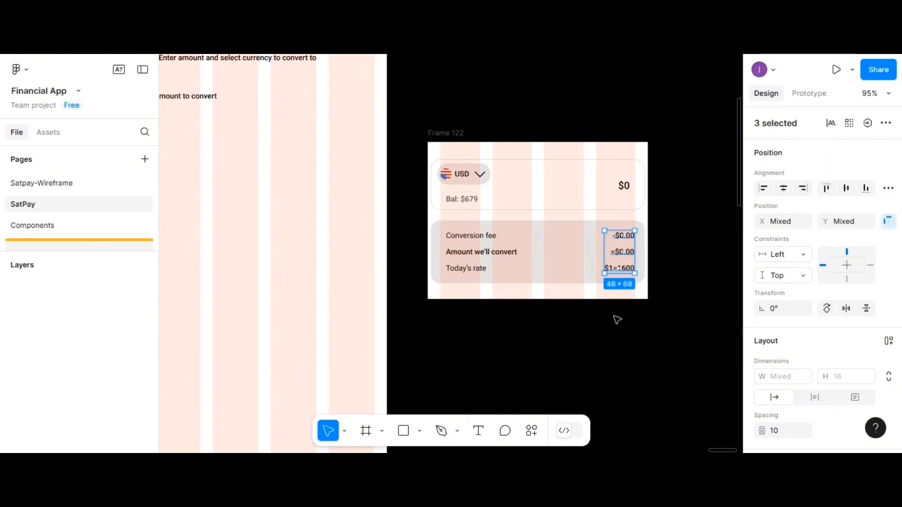
# - Move the "$0" amount in the USD row to the last grid column's right edge and centre it vertically in the row
pyautogui.click(626, 188)
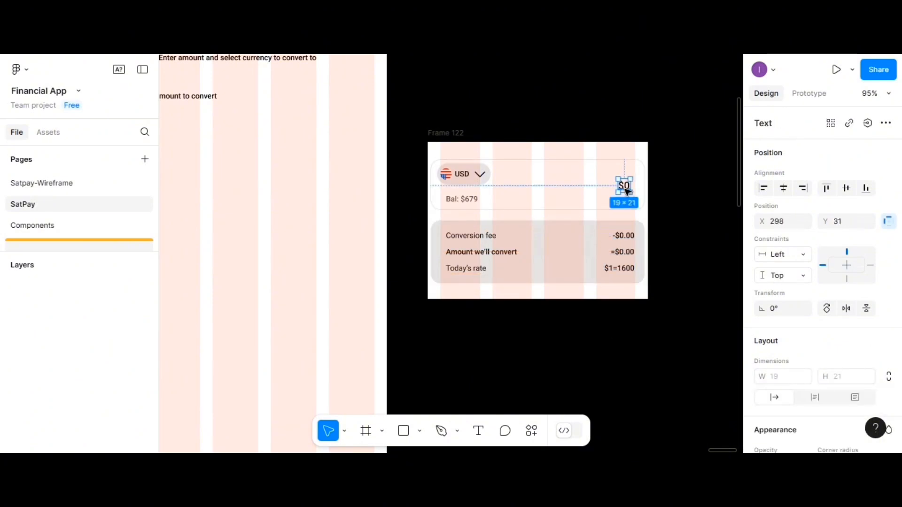
pyautogui.moveTo(628, 190); pyautogui.dragTo(633, 192)
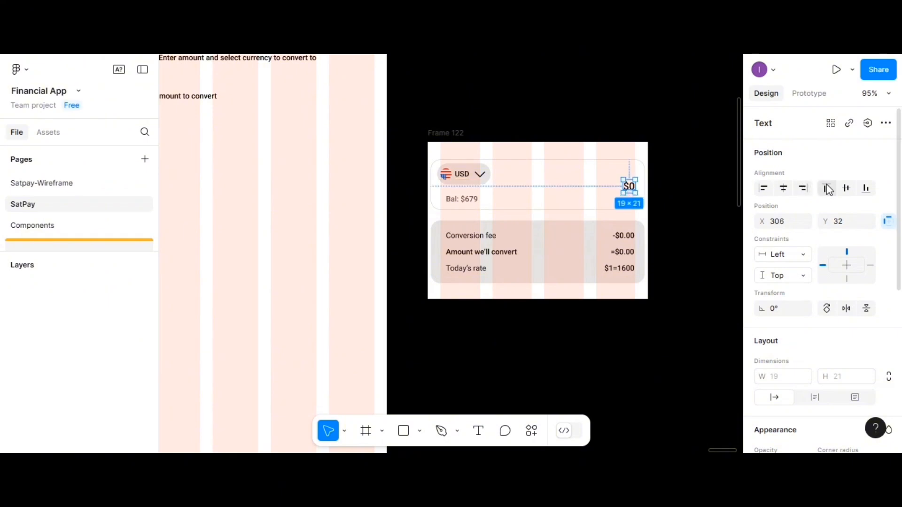
pyautogui.click(846, 189)
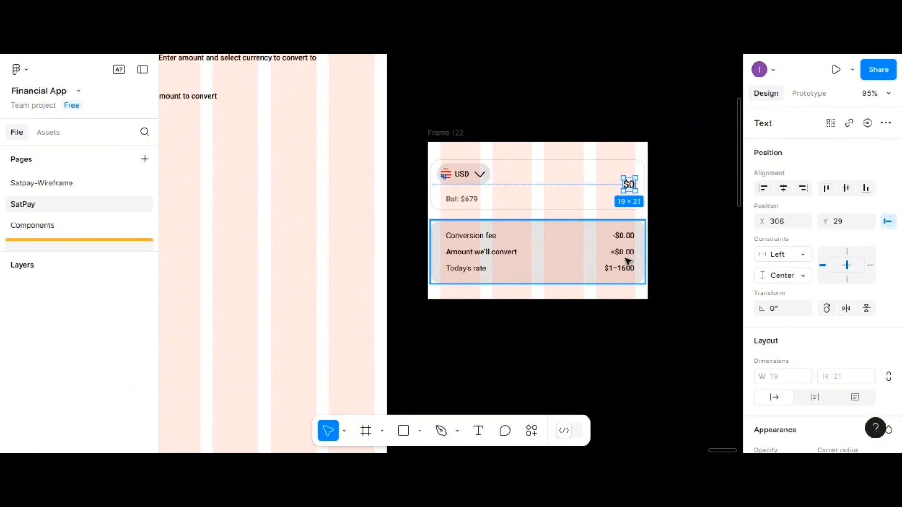
# - Move the "Conversion fee", "Amount we'll convert" and "Today's rate" labels together to X 18, near the first grid column's left edge
pyautogui.click(466, 270)
pyautogui.doubleClick(468, 269)
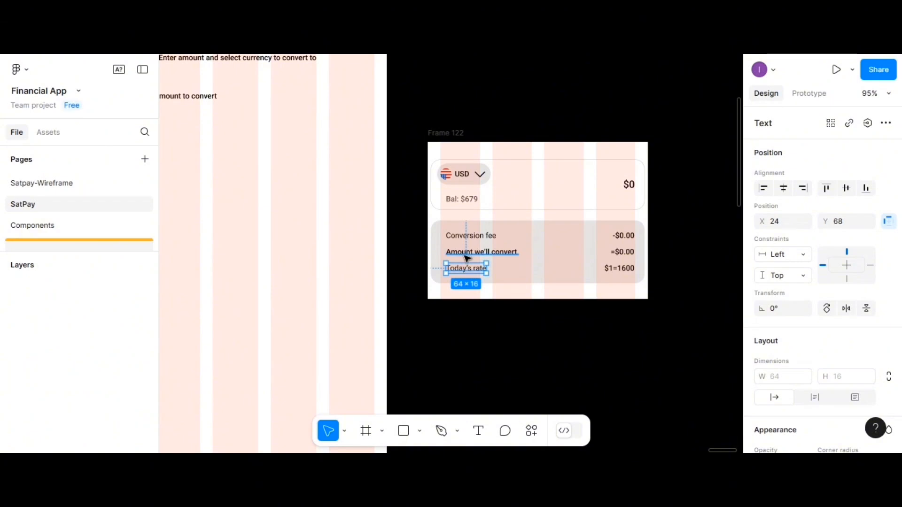
pyautogui.keyDown('shift'); pyautogui.click(467, 253); pyautogui.keyUp('shift')
pyautogui.keyDown('shift'); pyautogui.click(467, 238); pyautogui.keyUp('shift')
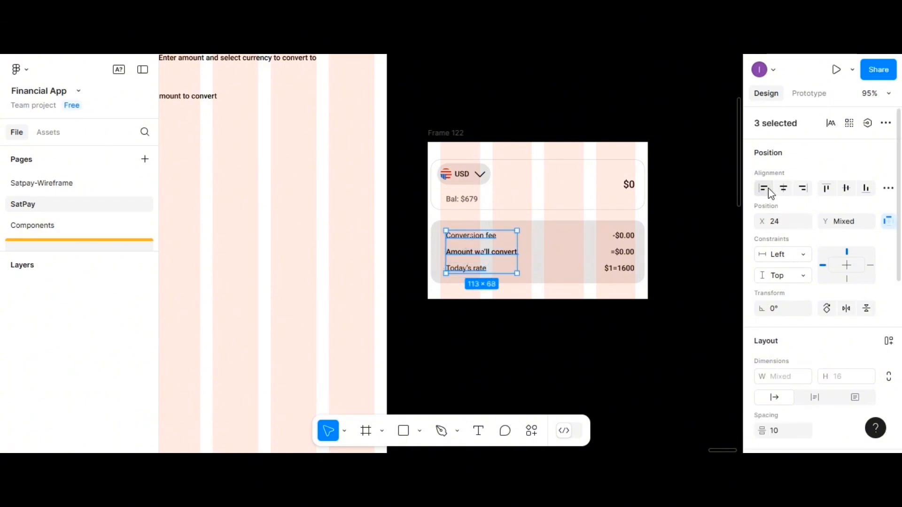
pyautogui.moveTo(487, 252); pyautogui.dragTo(484, 252)
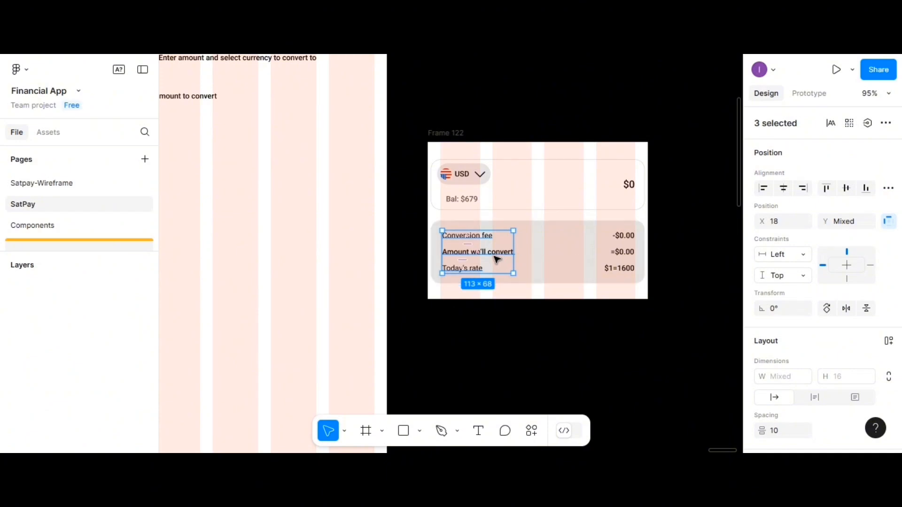
# - Group "Conversion fee" with its "-$0.00" value, and "Amount we'll convert" with its "=$0.00" value
pyautogui.click(601, 257)
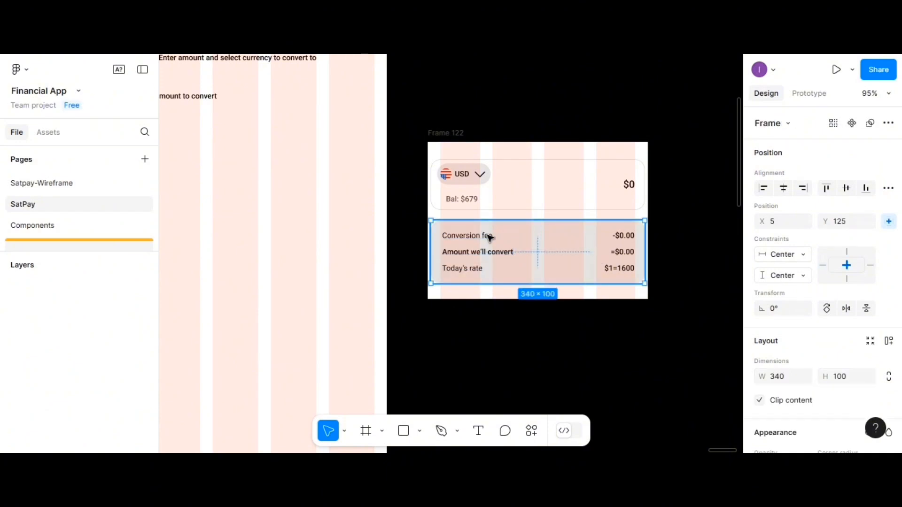
pyautogui.click(490, 238)
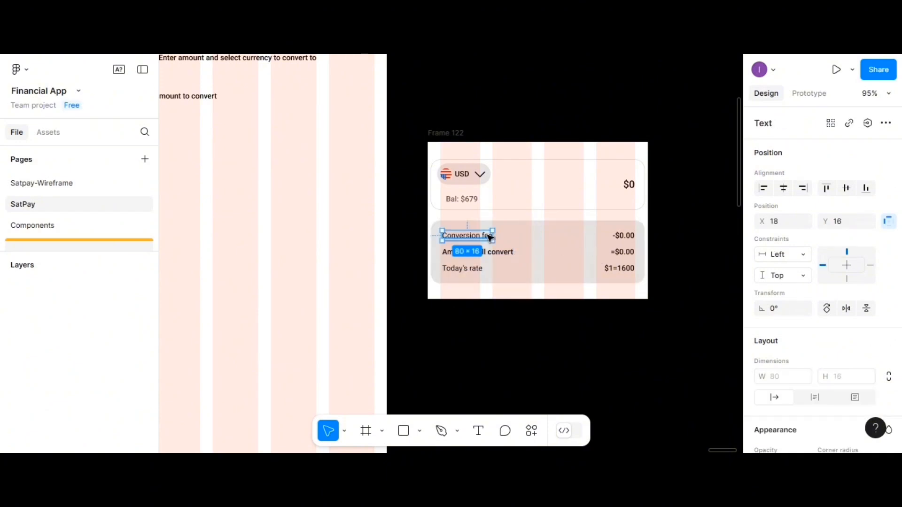
pyautogui.keyDown('shift'); pyautogui.click(622, 238); pyautogui.keyUp('shift')
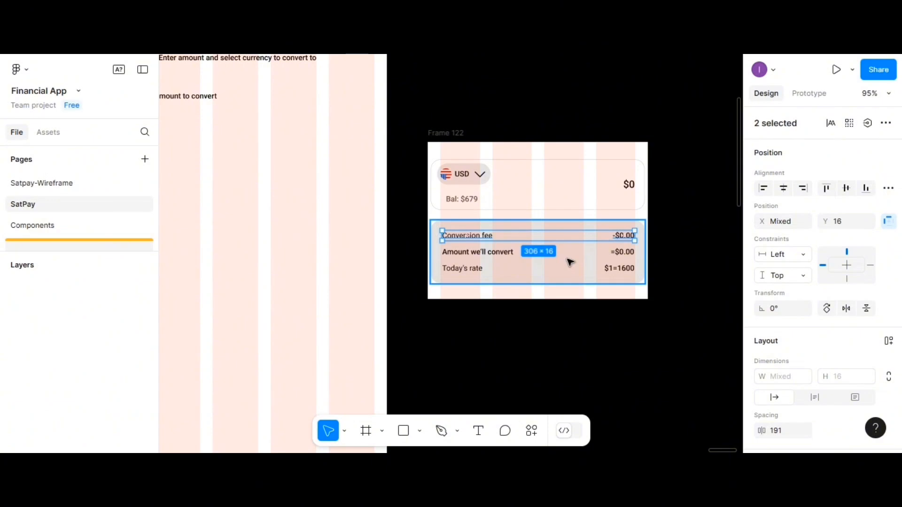
pyautogui.hotkey('ctrl', 'g')
pyautogui.click(503, 254)
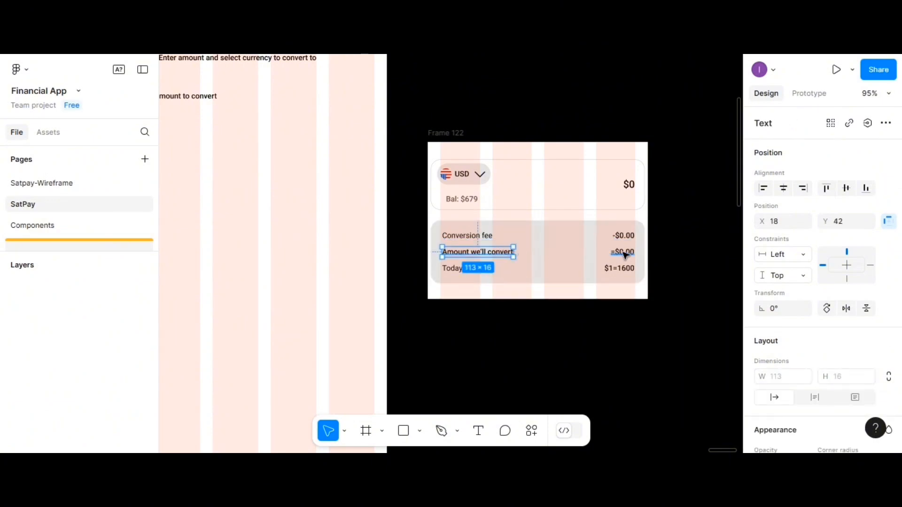
pyautogui.keyDown('shift'); pyautogui.click(623, 252); pyautogui.keyUp('shift')
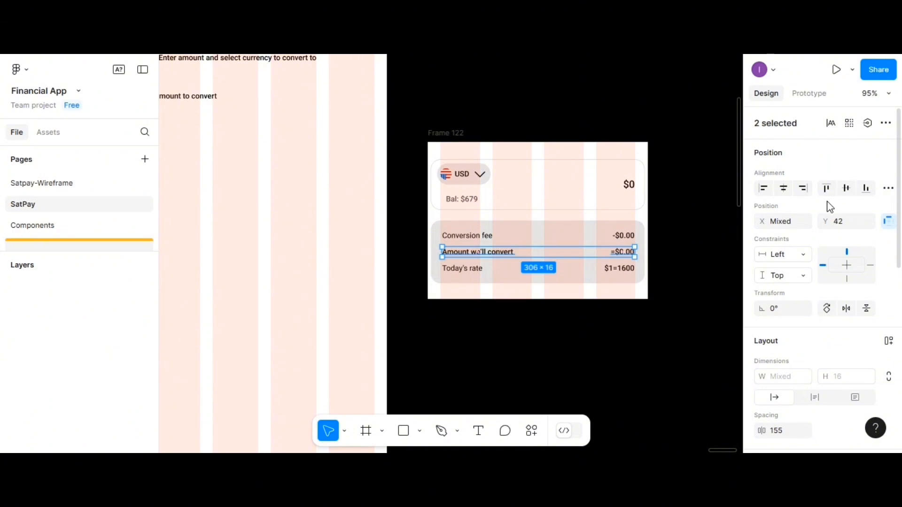
pyautogui.hotkey('ctrl', 'g')
# - Distribute the vertical spacing of the conversion fee group, the amount group and the "Today's rate" label, and group them together
pyautogui.click(468, 271)
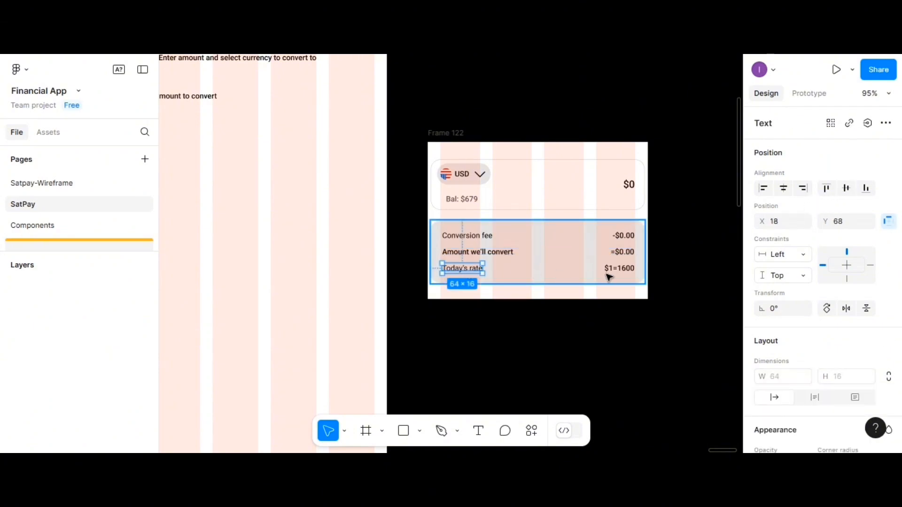
pyautogui.keyDown('shift'); pyautogui.click(623, 271); pyautogui.keyUp('shift')
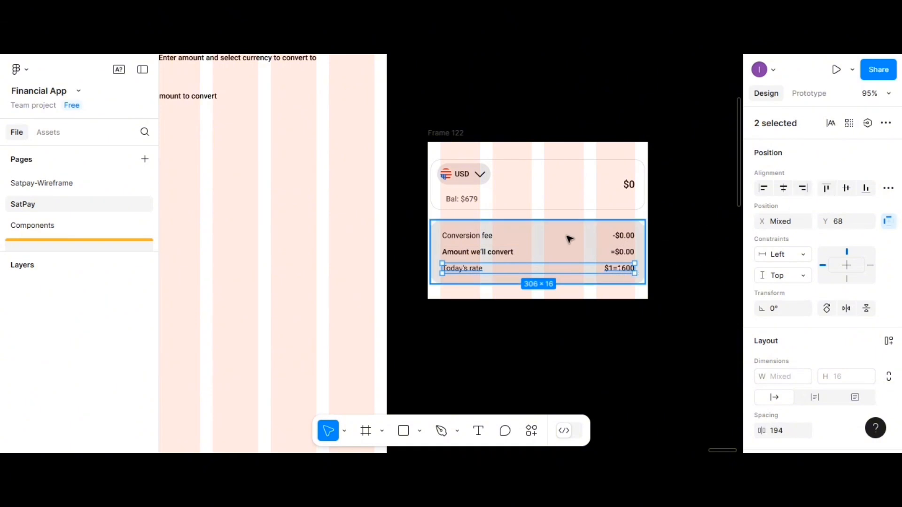
pyautogui.keyDown('shift'); pyautogui.click(509, 250); pyautogui.keyUp('shift')
pyautogui.keyDown('shift'); pyautogui.click(503, 241); pyautogui.keyUp('shift')
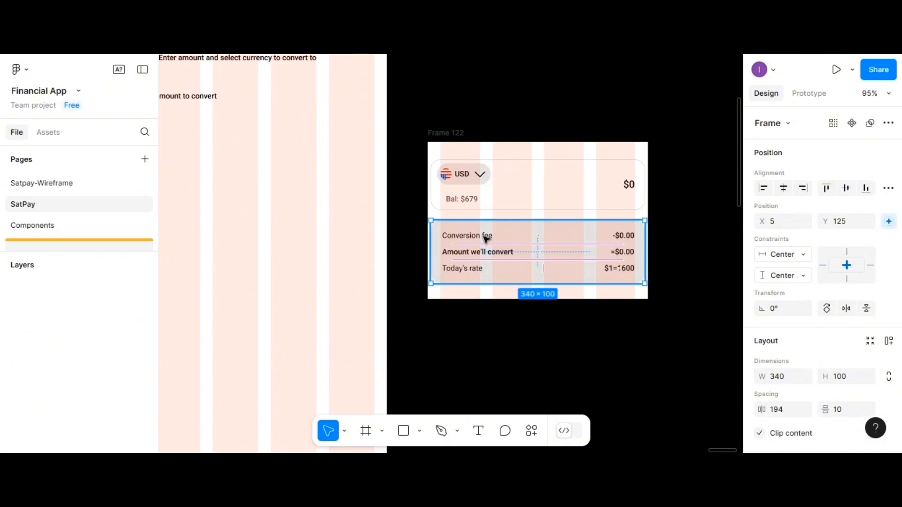
pyautogui.click(485, 237)
pyautogui.keyDown('shift'); pyautogui.click(479, 252); pyautogui.keyUp('shift')
pyautogui.keyDown('shift'); pyautogui.click(470, 267); pyautogui.keyUp('shift')
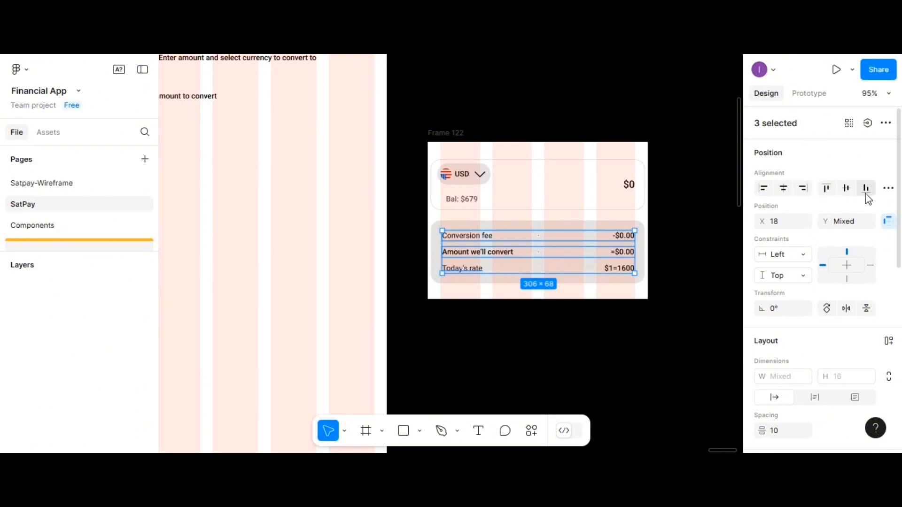
pyautogui.click(886, 189)
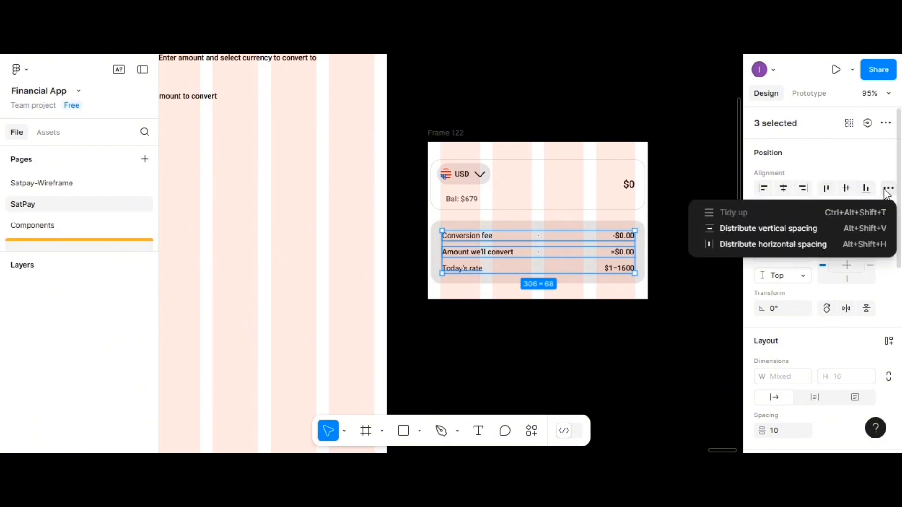
pyautogui.click(826, 237)
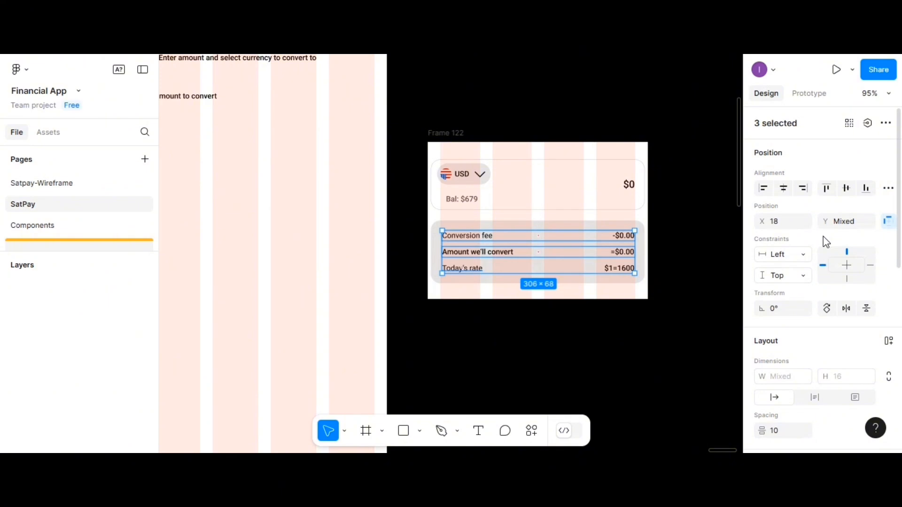
pyautogui.hotkey('ctrl', 'g')
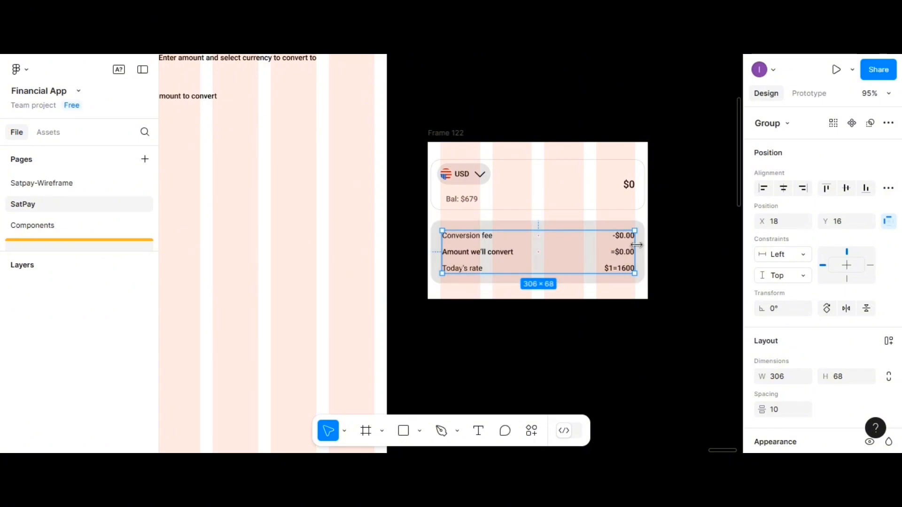
# - Set the font weight of the "-$0.00", "=$0.00" and "$1=1600" values in the grey box to Regular
pyautogui.click(664, 235)
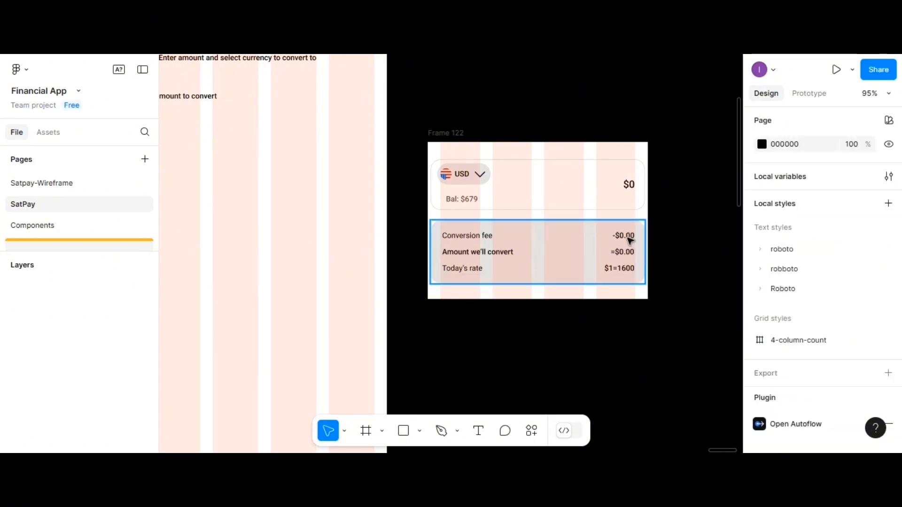
pyautogui.doubleClick(630, 240)
pyautogui.doubleClick(630, 240)
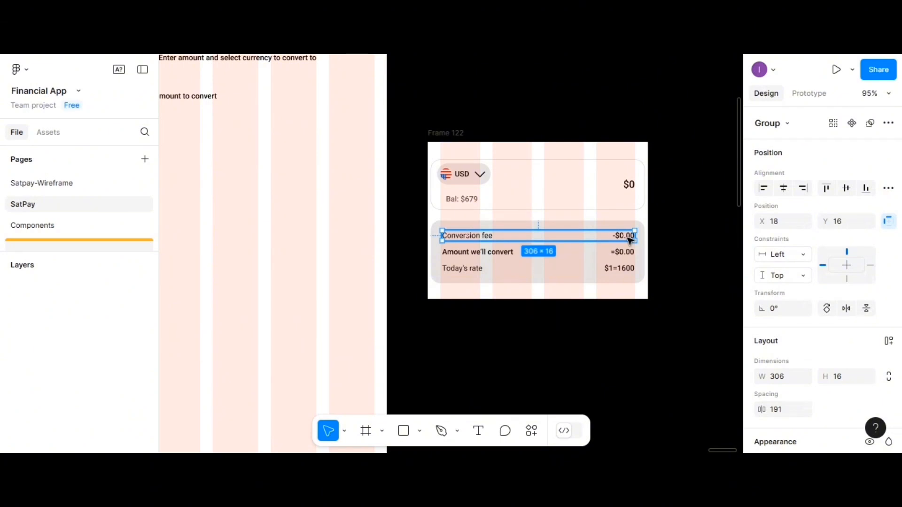
pyautogui.doubleClick(630, 240)
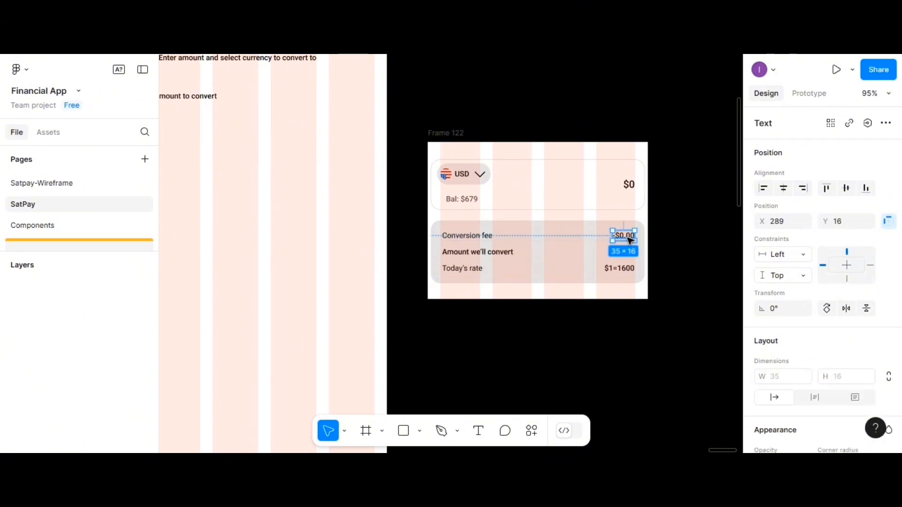
pyautogui.doubleClick(624, 268)
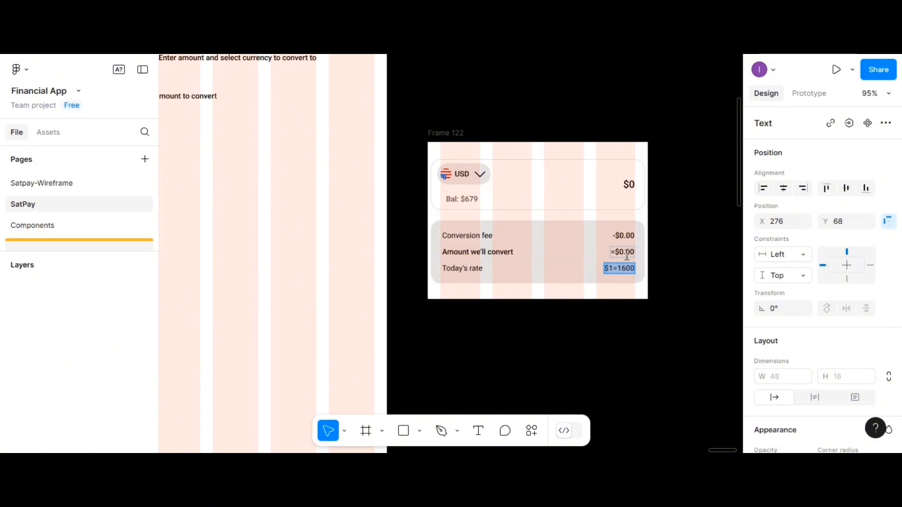
pyautogui.click(631, 252)
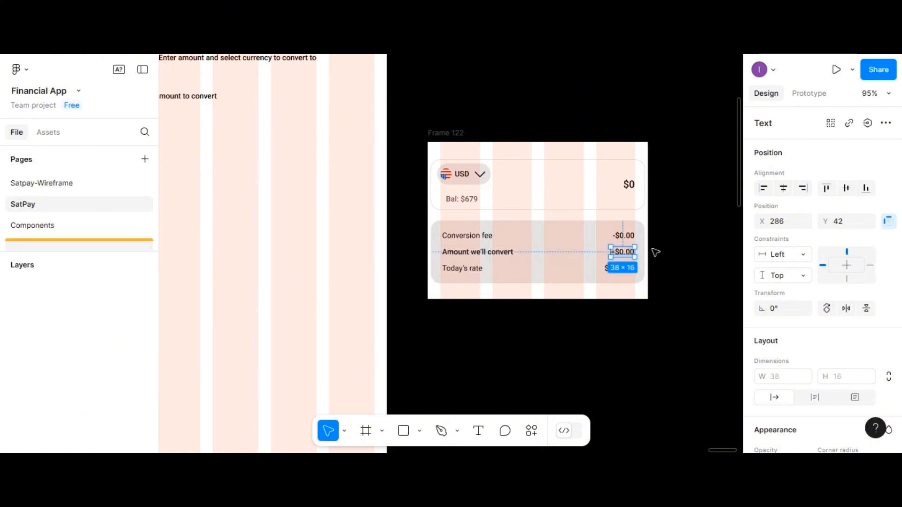
pyautogui.keyDown('shift'); pyautogui.click(627, 270); pyautogui.keyUp('shift')
pyautogui.keyDown('shift'); pyautogui.click(623, 240); pyautogui.keyUp('shift')
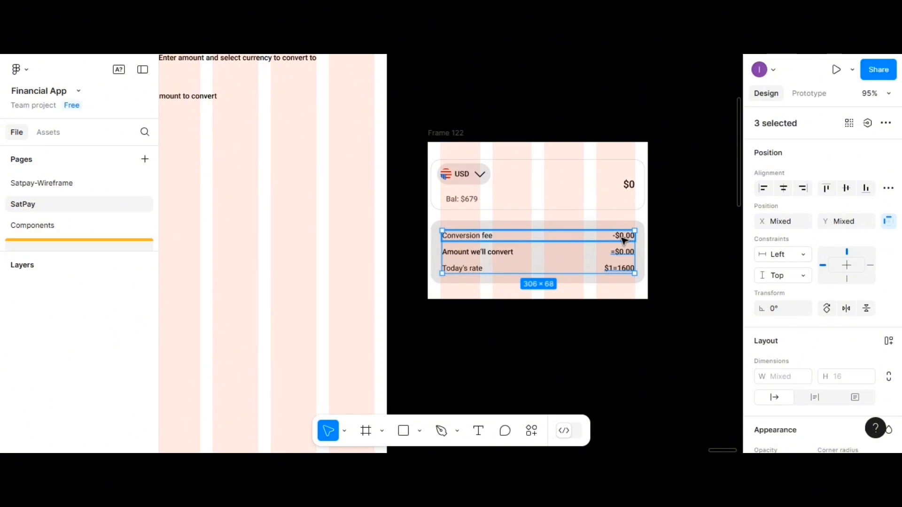
pyautogui.keyDown('shift'); pyautogui.click(624, 240); pyautogui.keyUp('shift')
pyautogui.keyDown('shift'); pyautogui.click(623, 240); pyautogui.keyUp('shift')
pyautogui.keyDown('shift'); pyautogui.click(624, 239); pyautogui.keyUp('shift')
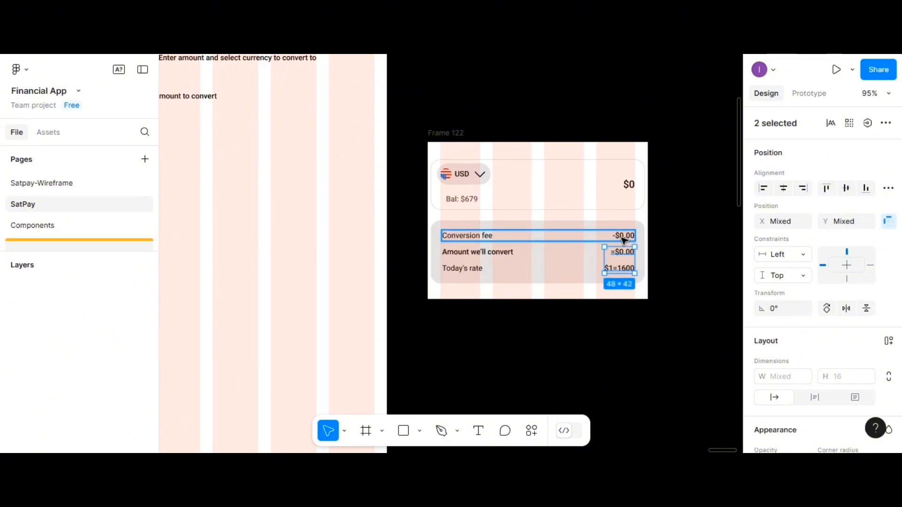
pyautogui.keyDown('shift'); pyautogui.click(624, 236); pyautogui.keyUp('shift')
pyautogui.scroll(-1, 830, 344)
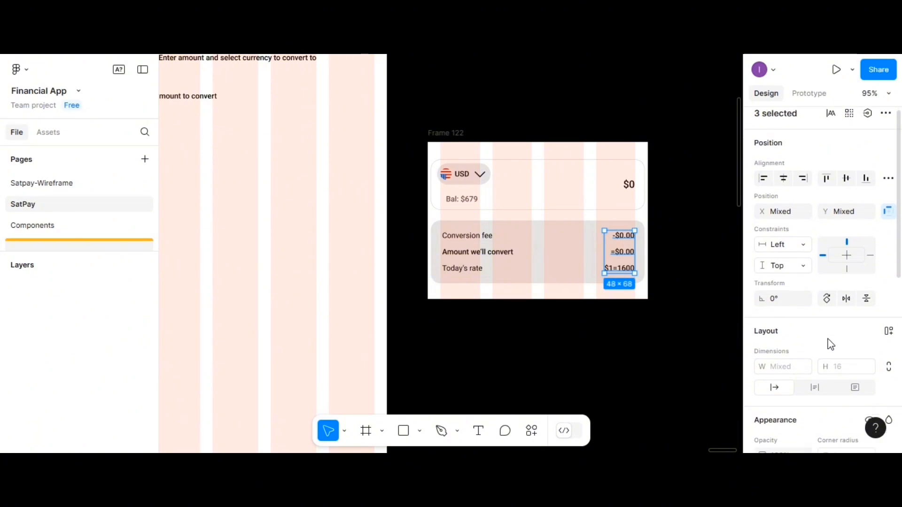
pyautogui.scroll(-4, 830, 344)
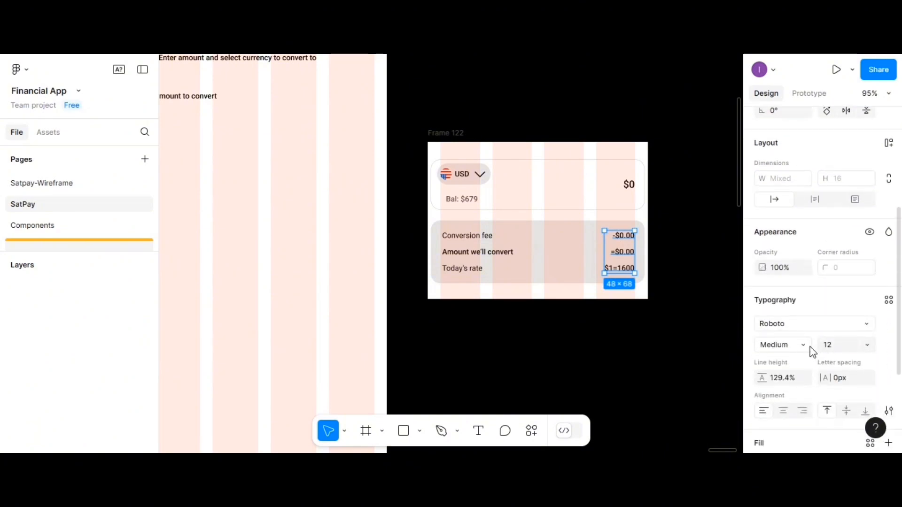
pyautogui.click(806, 346)
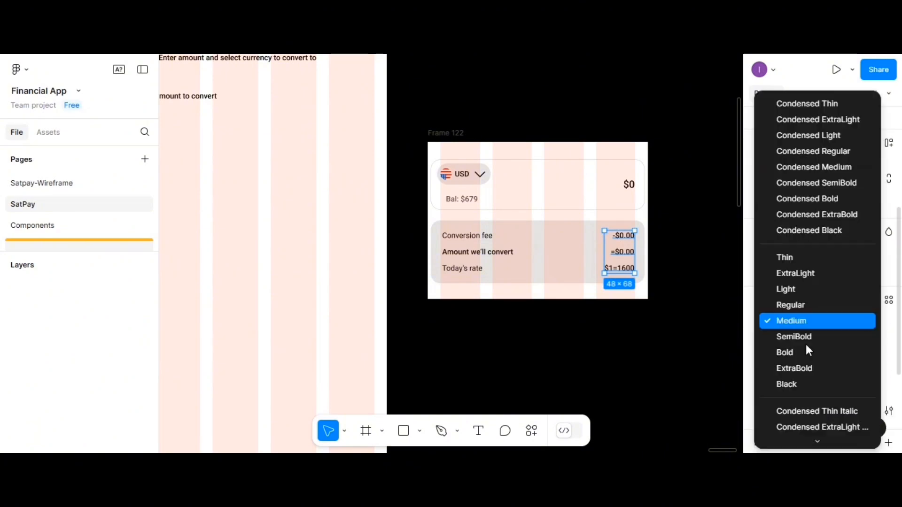
pyautogui.click(797, 307)
pyautogui.click(649, 344)
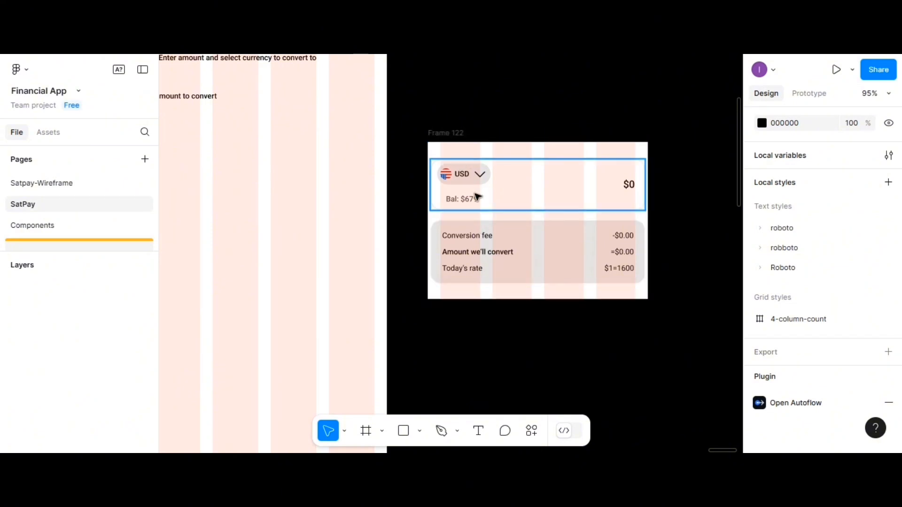
# - Centre the USD row and the grey fee box horizontally within the conversion card frame
pyautogui.click(452, 134)
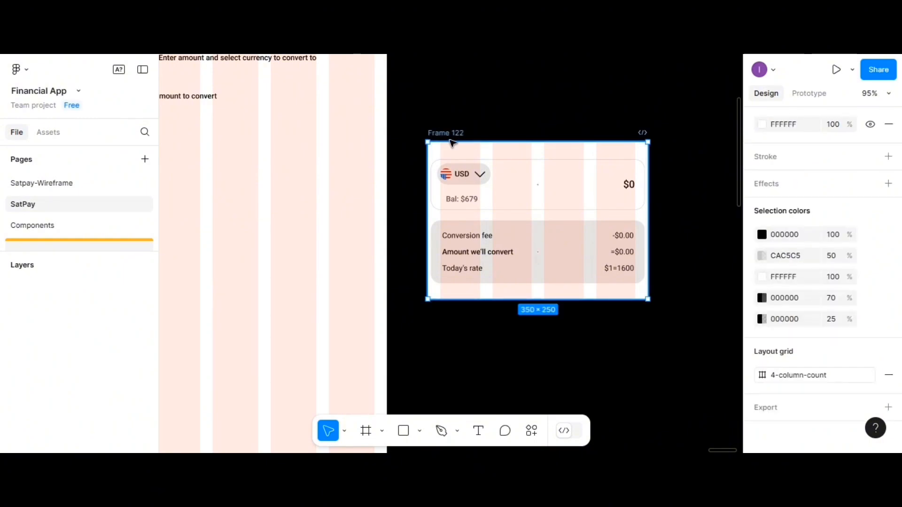
pyautogui.click(636, 207)
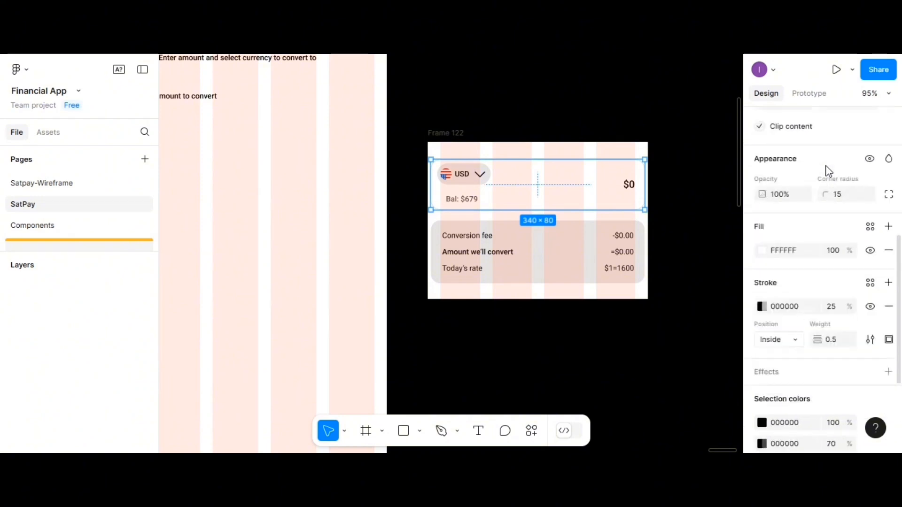
pyautogui.scroll(5, 808, 176)
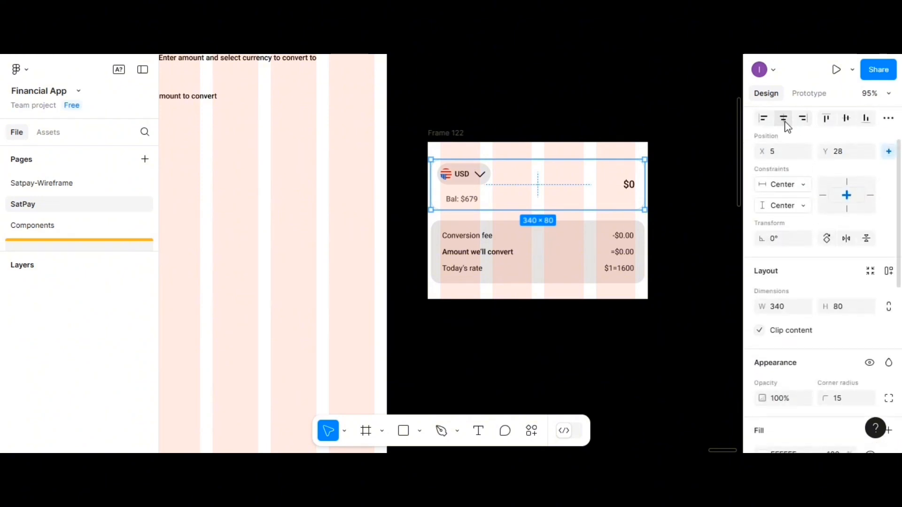
pyautogui.click(590, 248)
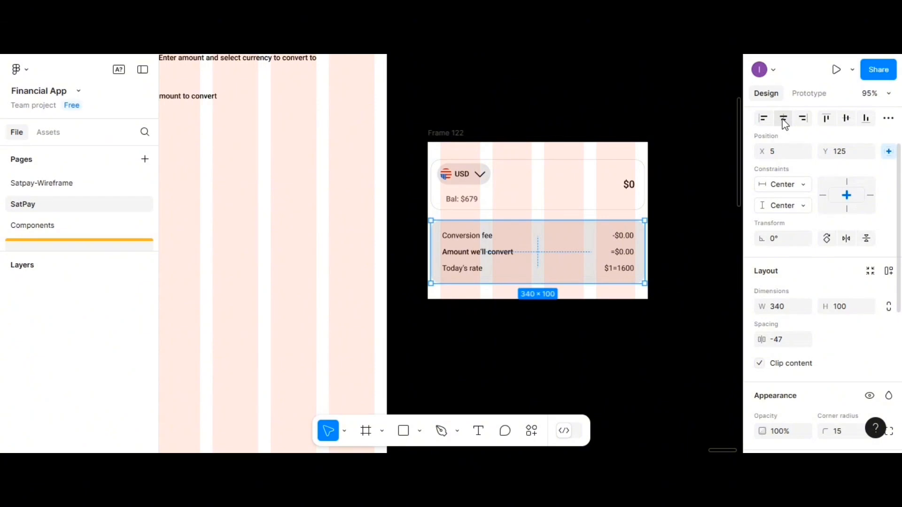
# - Turn the whole conversion card frame into a component and add a variant property to it
pyautogui.click(451, 135)
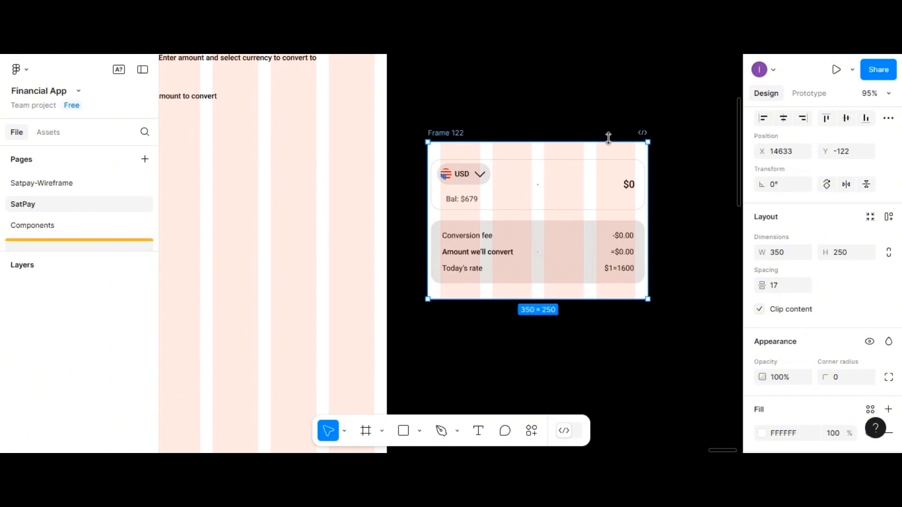
pyautogui.scroll(3, 856, 125)
pyautogui.click(853, 124)
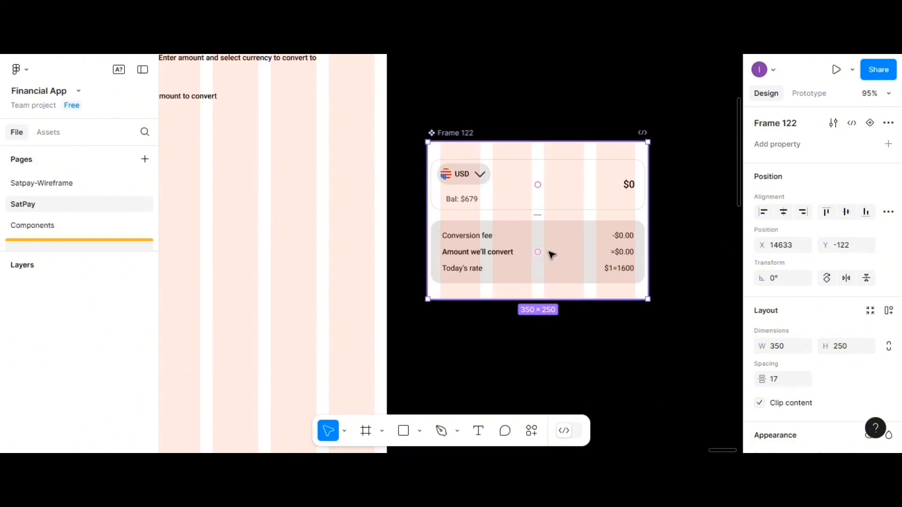
pyautogui.click(890, 145)
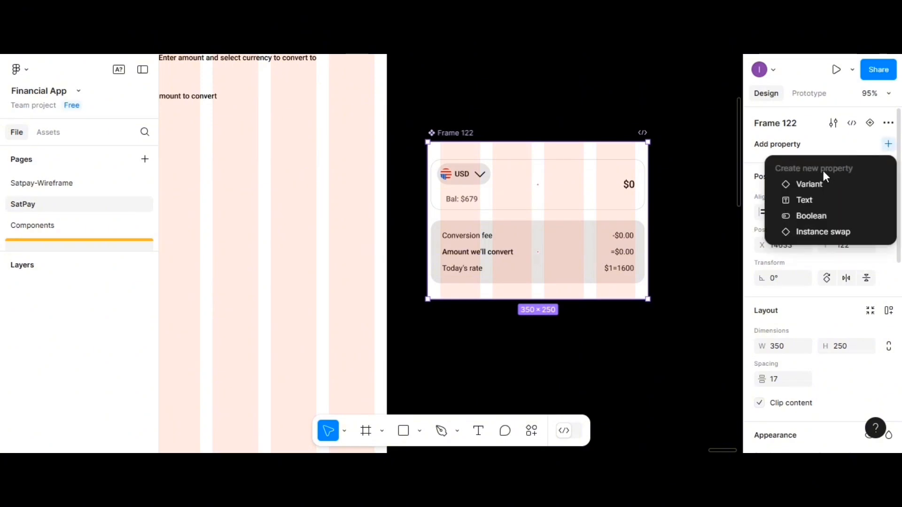
pyautogui.click(814, 179)
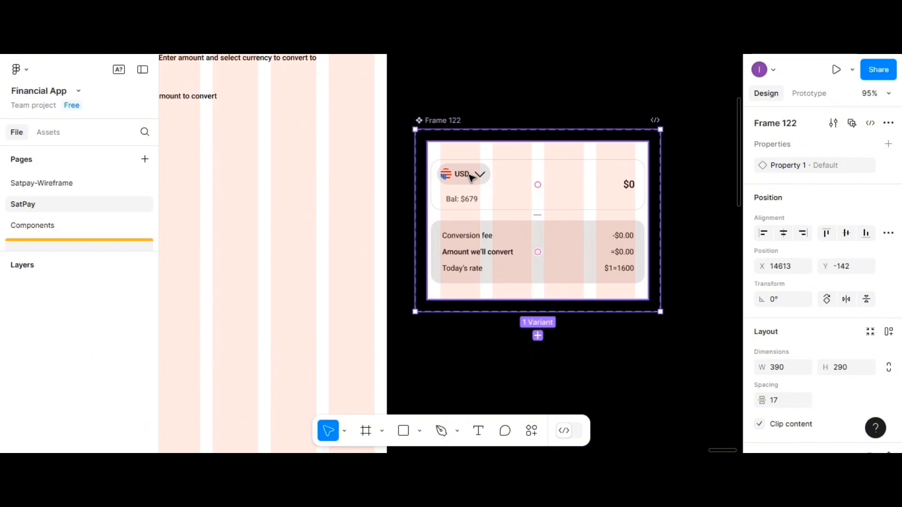
# - Add a "Naira" text on the empty canvas below the conversion card and wrap it in an auto layout frame
pyautogui.scroll(-3, 478, 173)
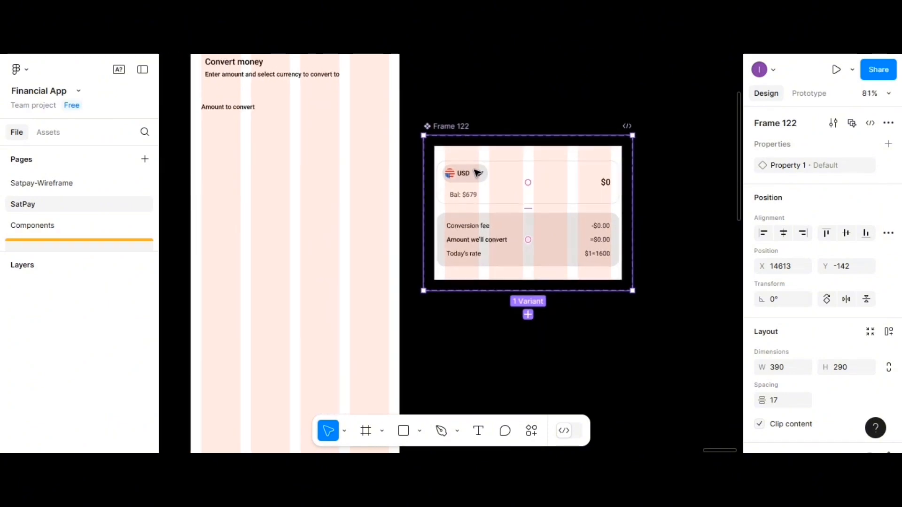
pyautogui.scroll(-3, 604, 210)
pyautogui.scroll(4, 605, 211)
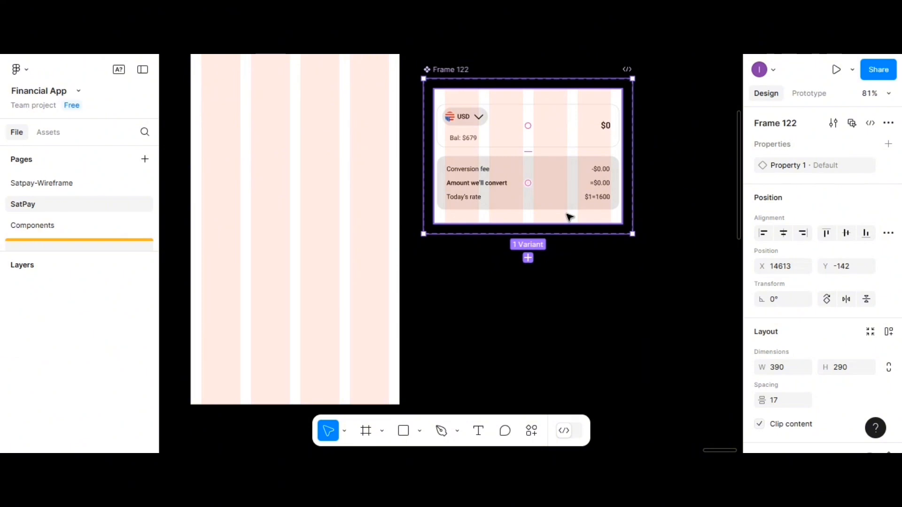
pyautogui.click(479, 431)
pyautogui.press('Escape')
pyautogui.scroll(-1, 498, 329)
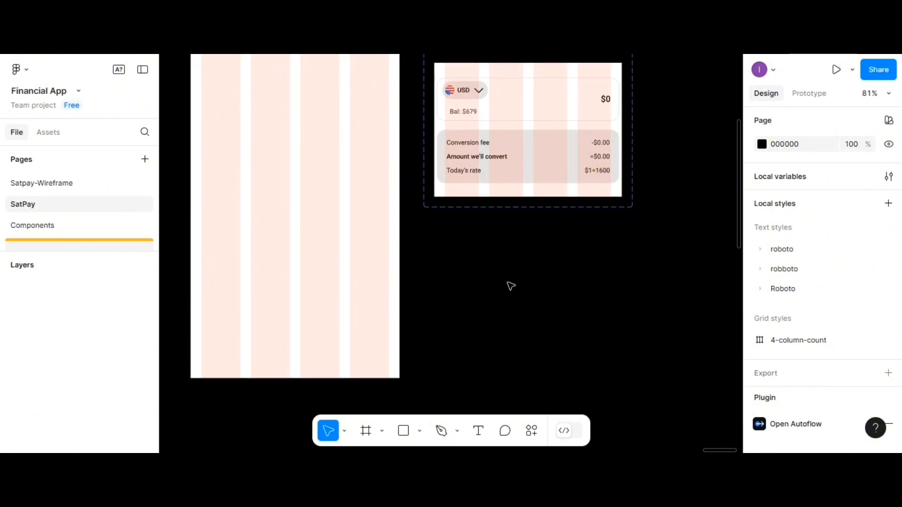
pyautogui.click(478, 431)
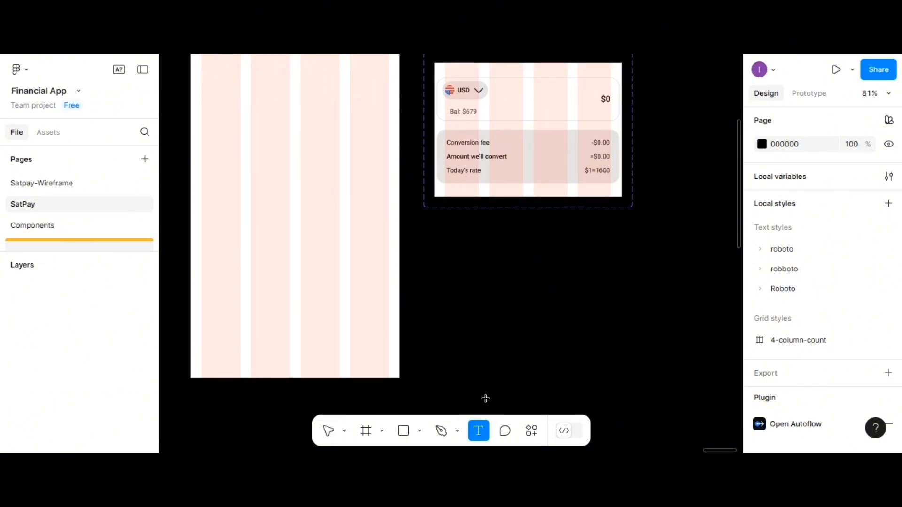
pyautogui.click(493, 301)
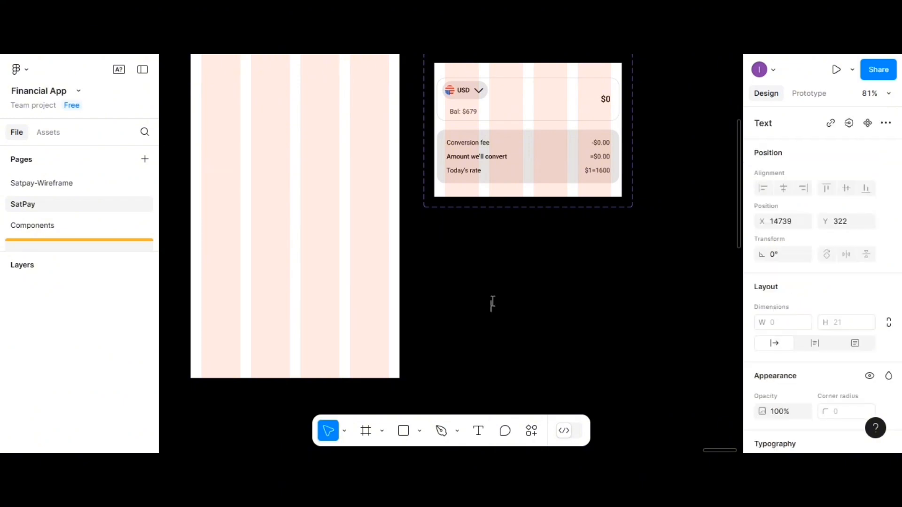
pyautogui.write('Naira')
pyautogui.press('Escape')
pyautogui.hotkey('shift', 'a')
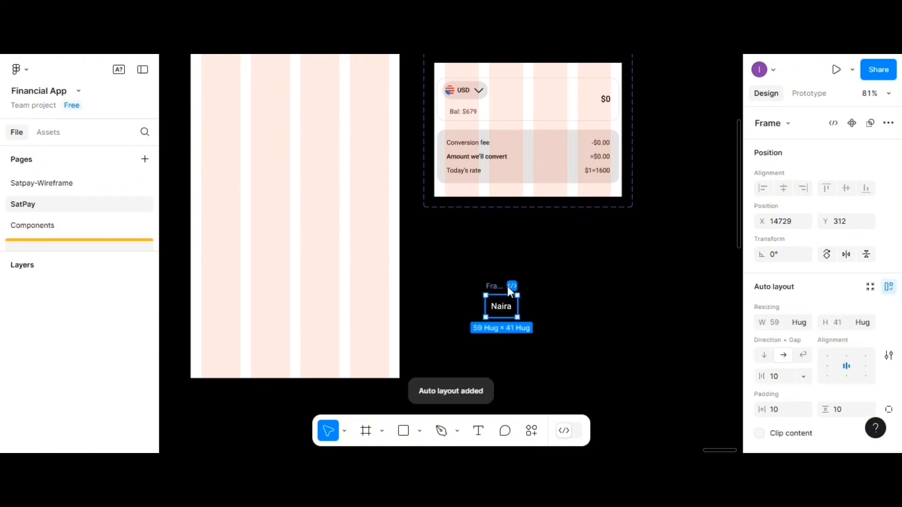
# - Set the "Naira" auto layout frame to a fixed width of 350 and add a white FFFFFF fill
pyautogui.scroll(-3, 799, 324)
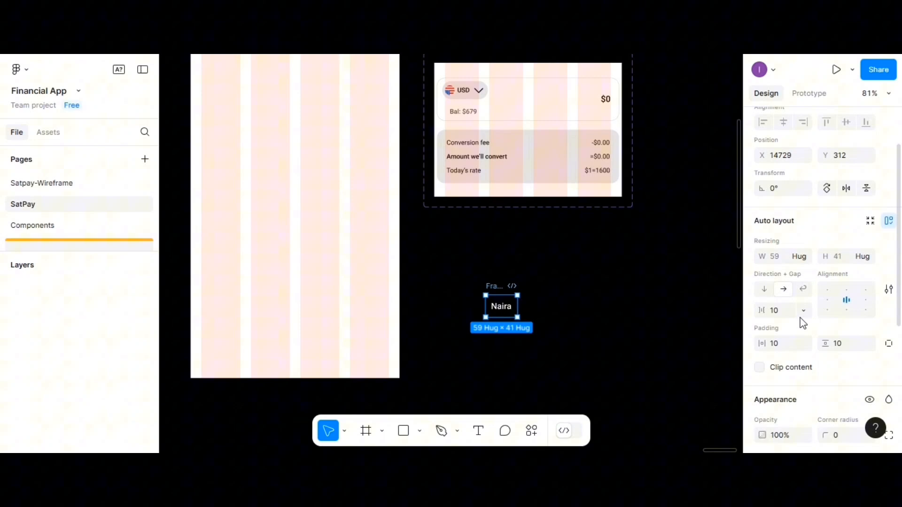
pyautogui.click(805, 253)
pyautogui.click(806, 241)
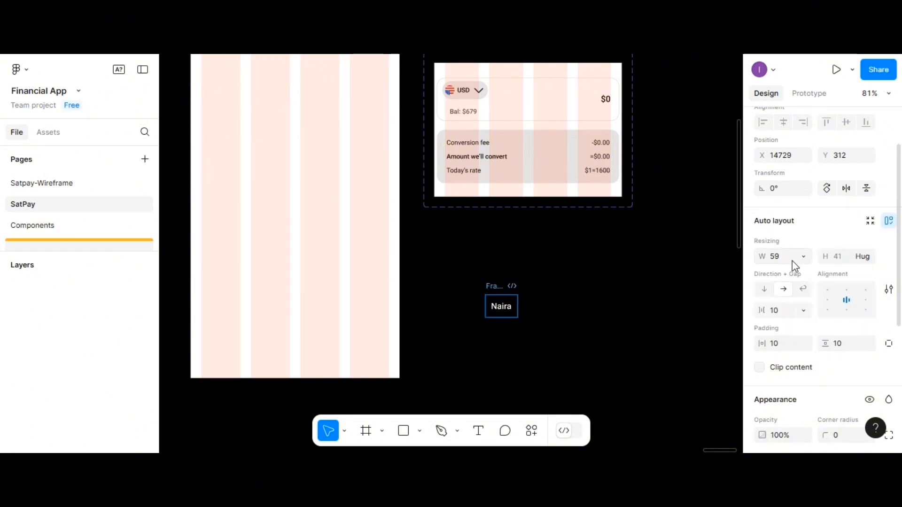
pyautogui.click(783, 261)
pyautogui.click(502, 307)
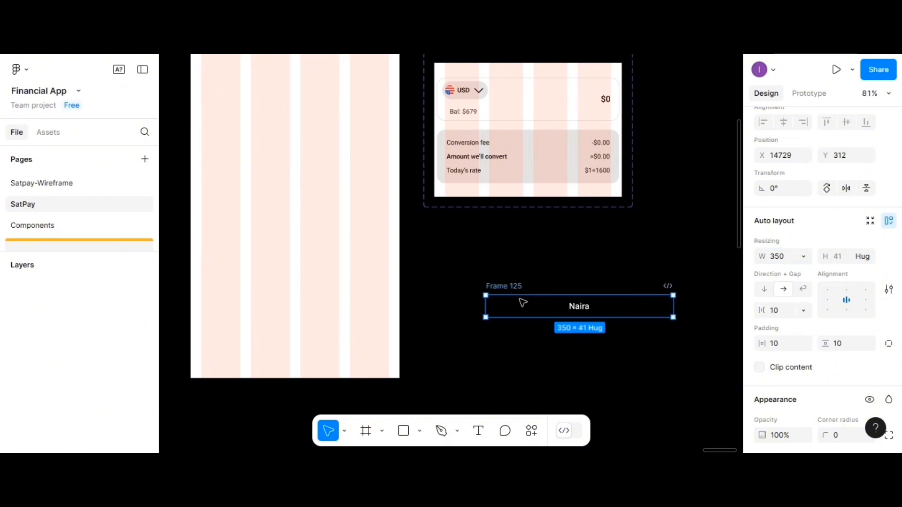
pyautogui.scroll(-3, 756, 364)
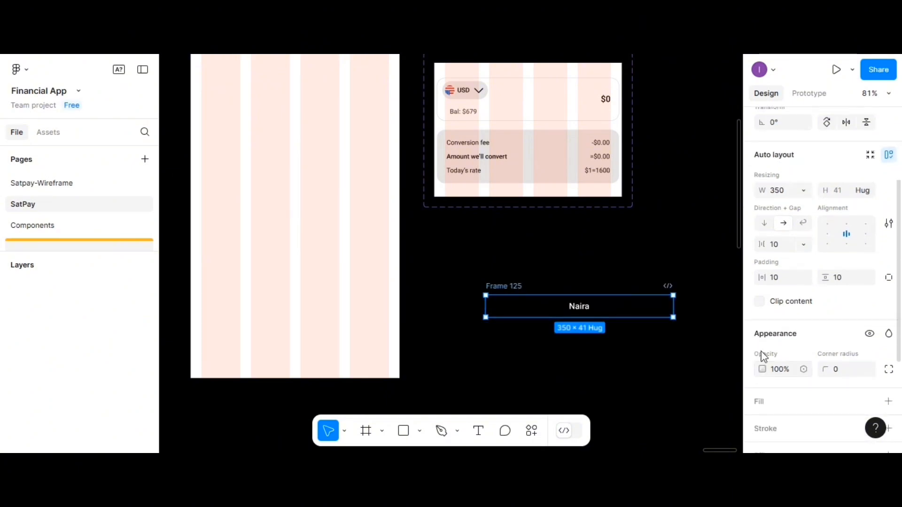
pyautogui.click(760, 405)
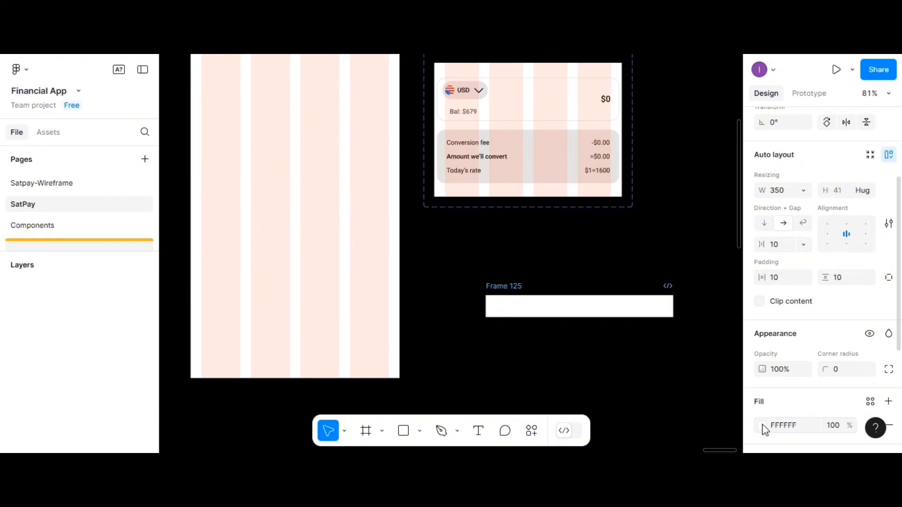
# - Change the fill colour of the "Naira" text to black 000000
pyautogui.click(581, 310)
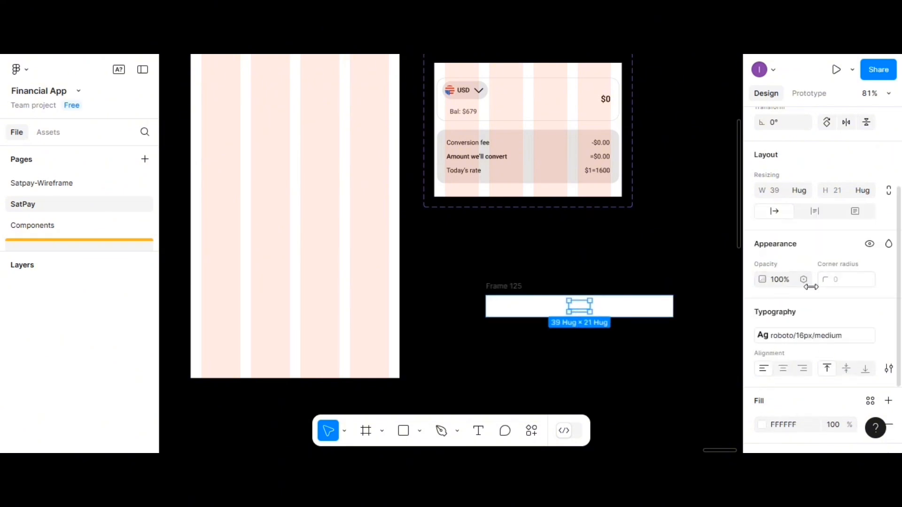
pyautogui.scroll(-3, 820, 301)
pyautogui.scroll(4, 872, 240)
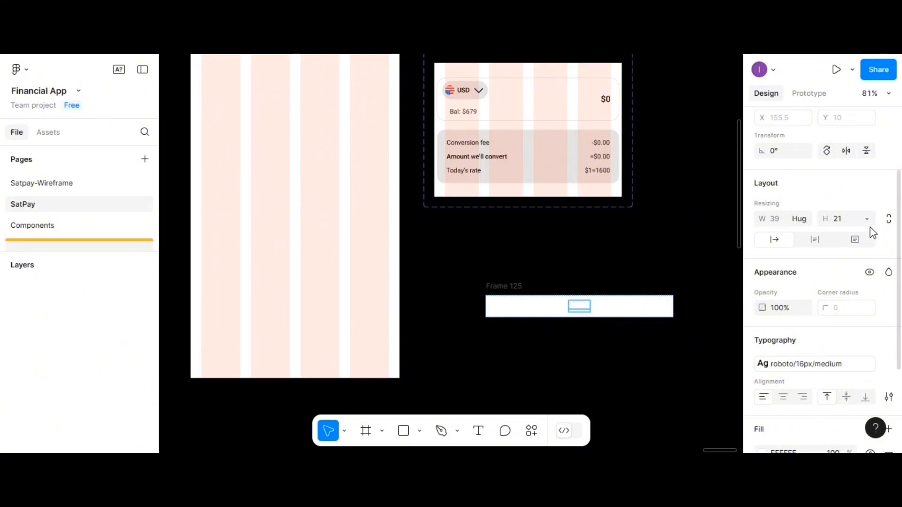
pyautogui.scroll(-2, 867, 292)
pyautogui.click(870, 363)
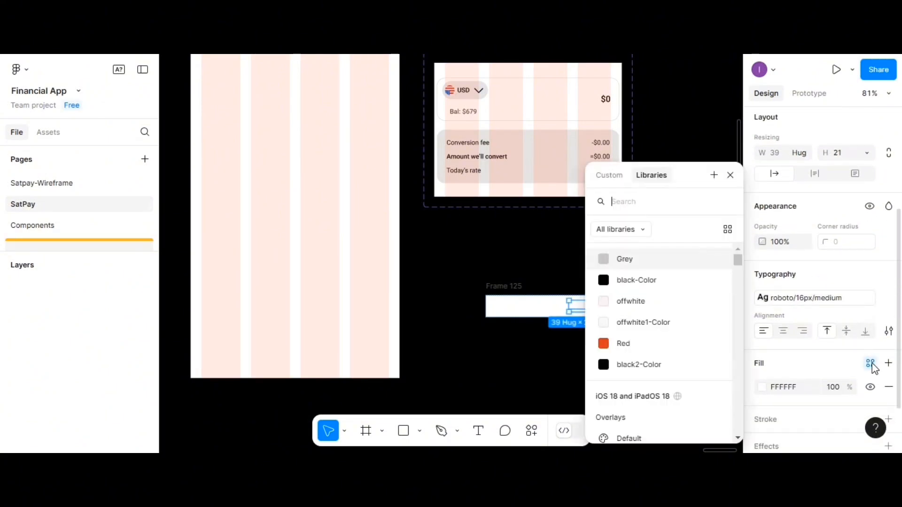
pyautogui.click(730, 176)
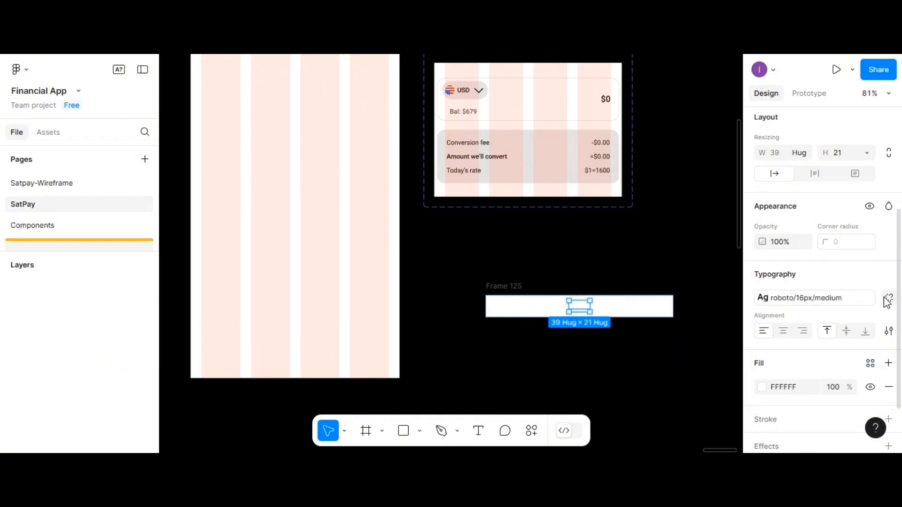
pyautogui.click(763, 389)
pyautogui.click(600, 388)
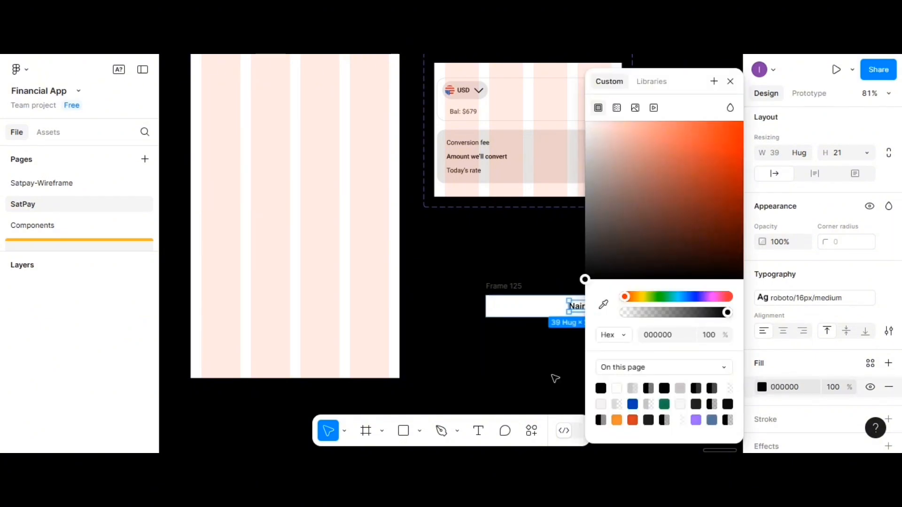
pyautogui.click(552, 373)
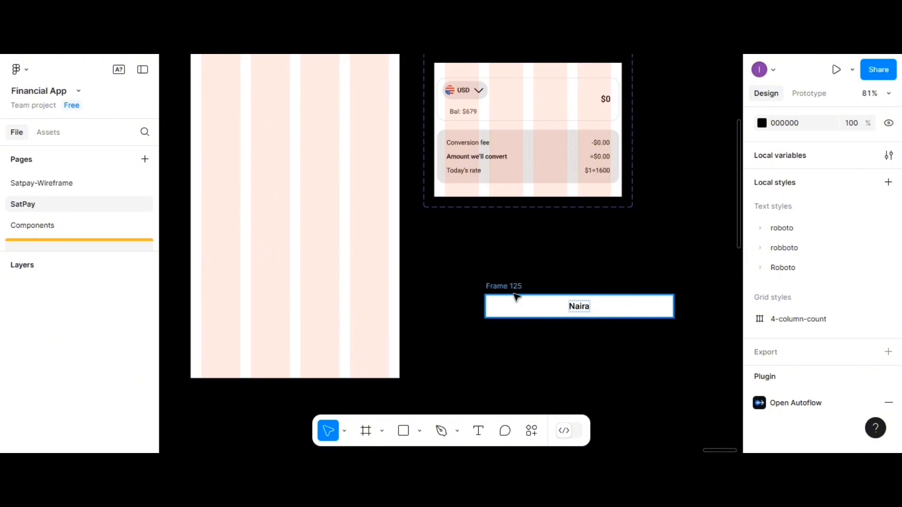
# - Align the Naira frame beneath the USD conversion card and add the round Nigeria flag icon to it with the Flaticon plugin
pyautogui.moveTo(508, 288); pyautogui.dragTo(457, 267)
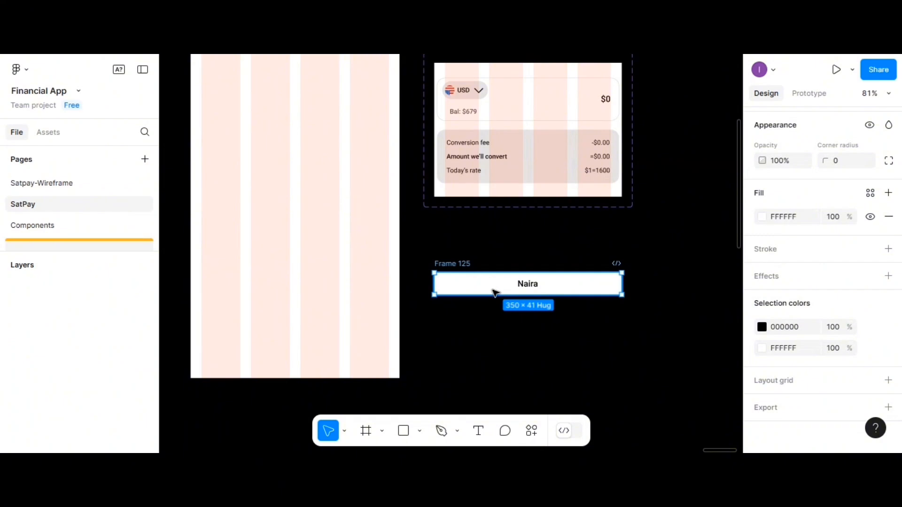
pyautogui.rightClick(510, 347)
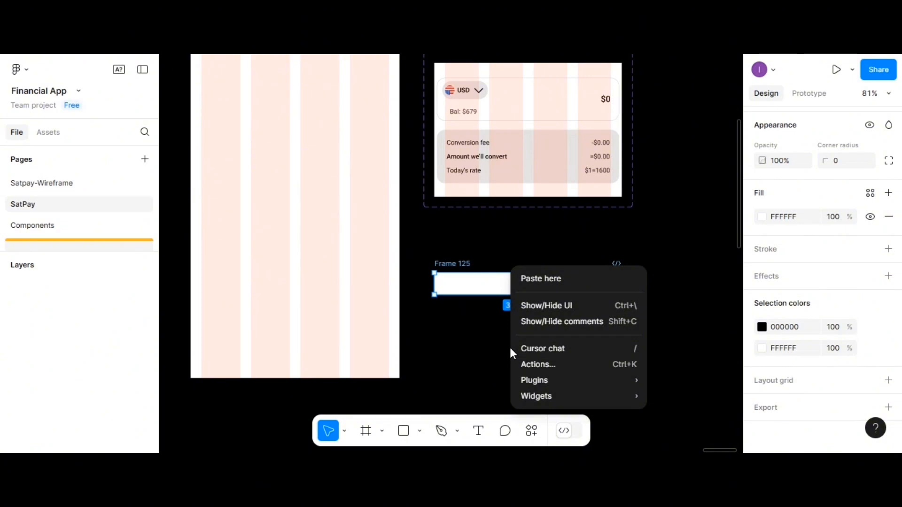
pyautogui.moveTo(535, 380)
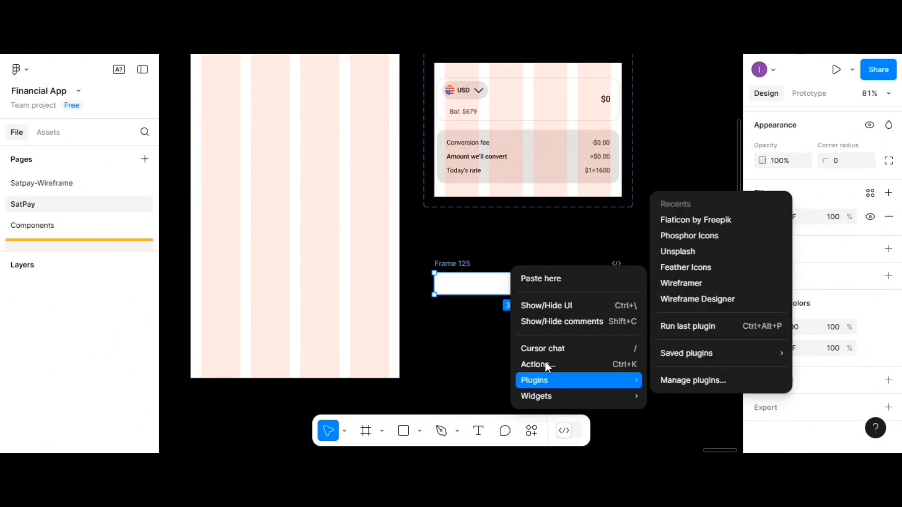
pyautogui.click(685, 220)
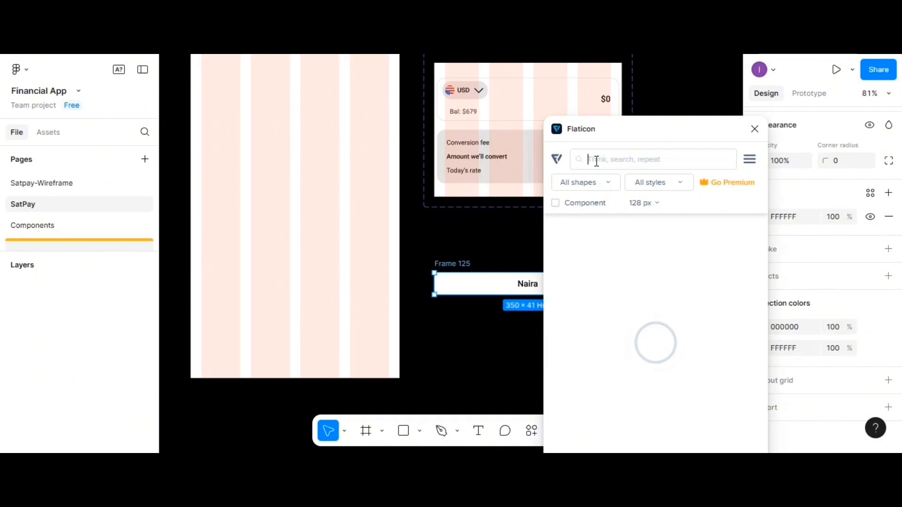
pyautogui.click(596, 160)
pyautogui.write('n')
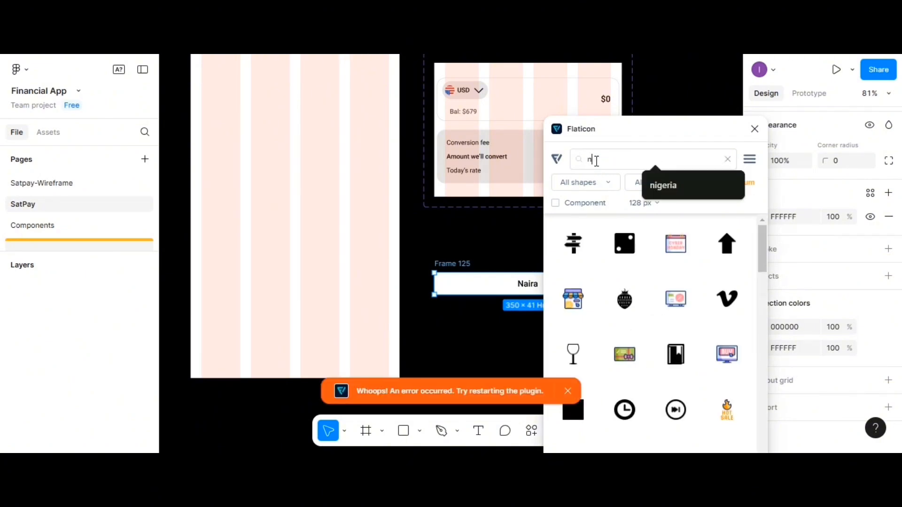
pyautogui.write('igeria')
pyautogui.click(663, 185)
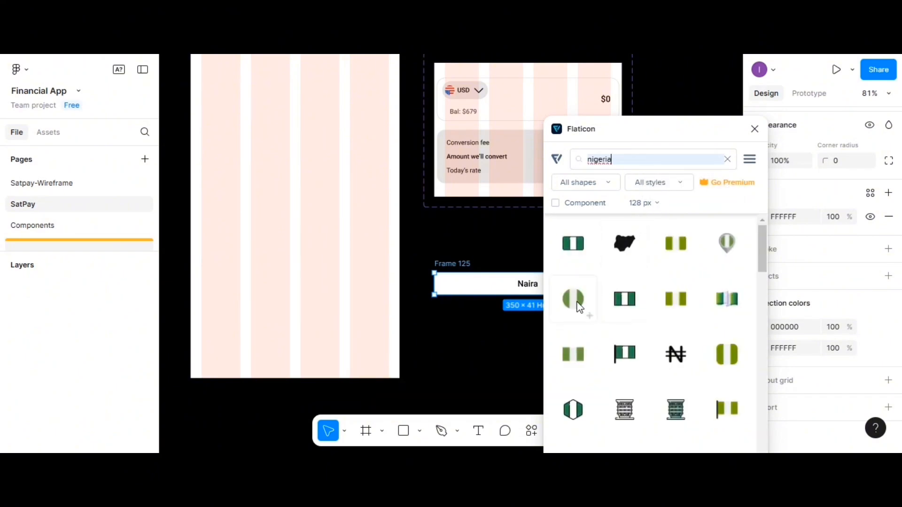
pyautogui.click(590, 316)
pyautogui.click(755, 129)
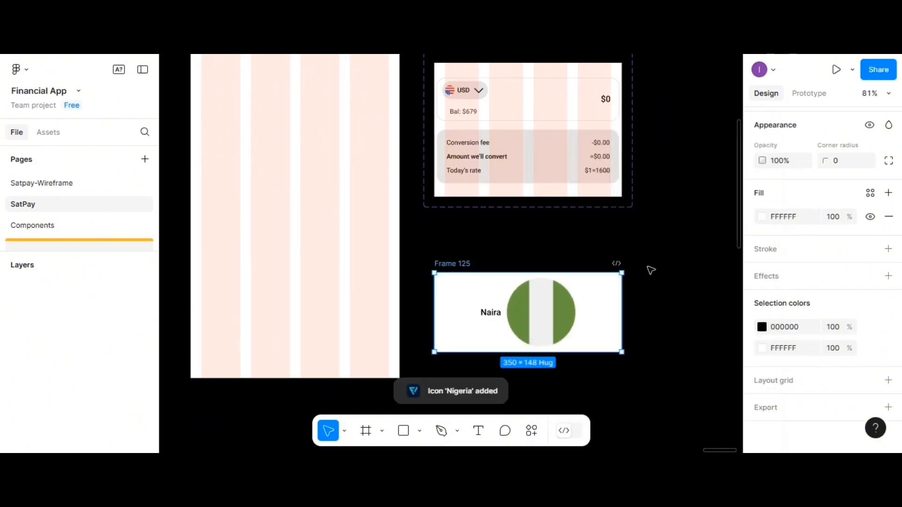
# - Scale down the Nigeria flag icon in the Naira frame and set its dimensions to 18 × 18
pyautogui.click(551, 312)
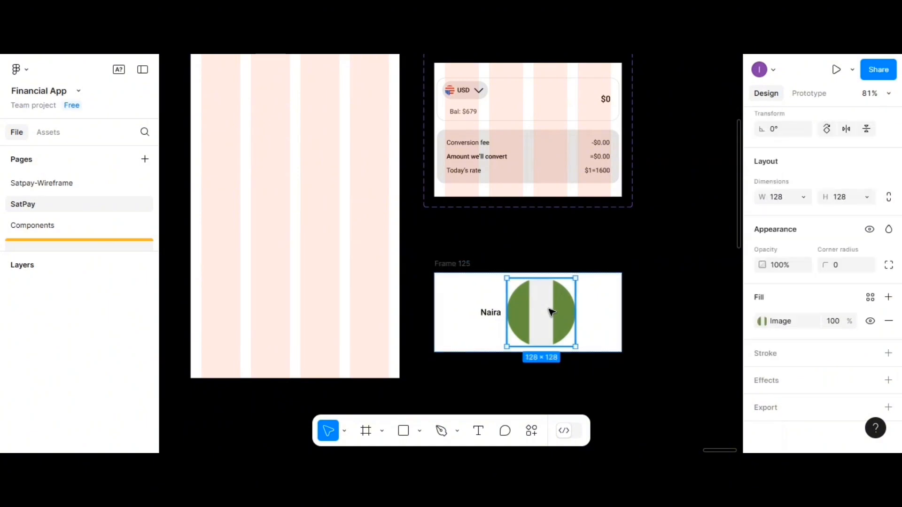
pyautogui.click(345, 431)
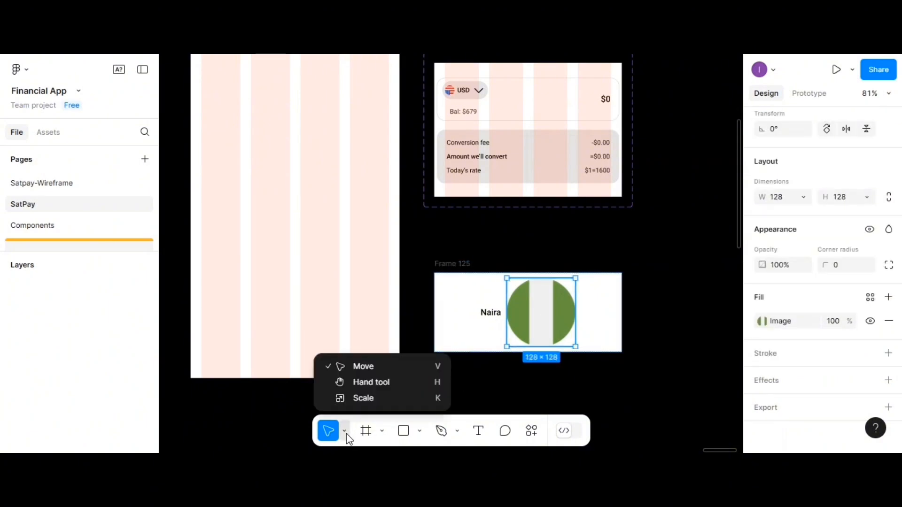
pyautogui.click(347, 400)
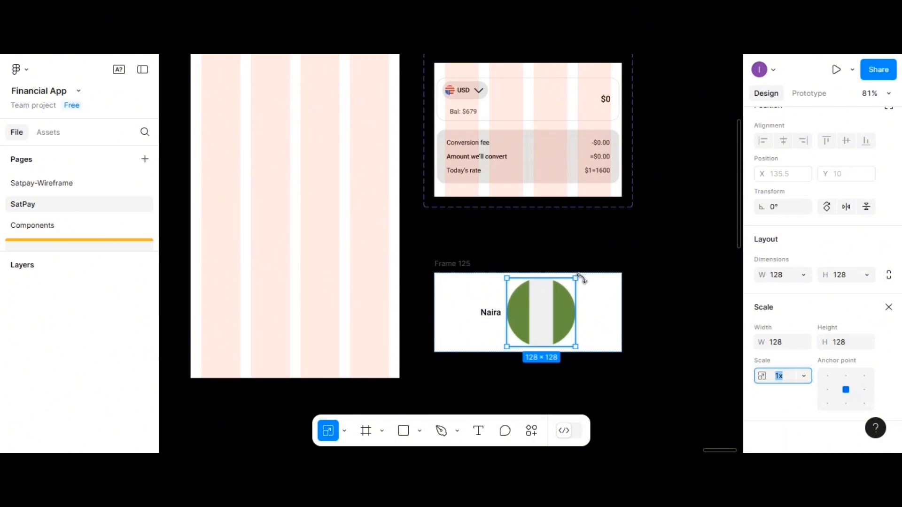
pyautogui.moveTo(576, 279); pyautogui.dragTo(541, 321)
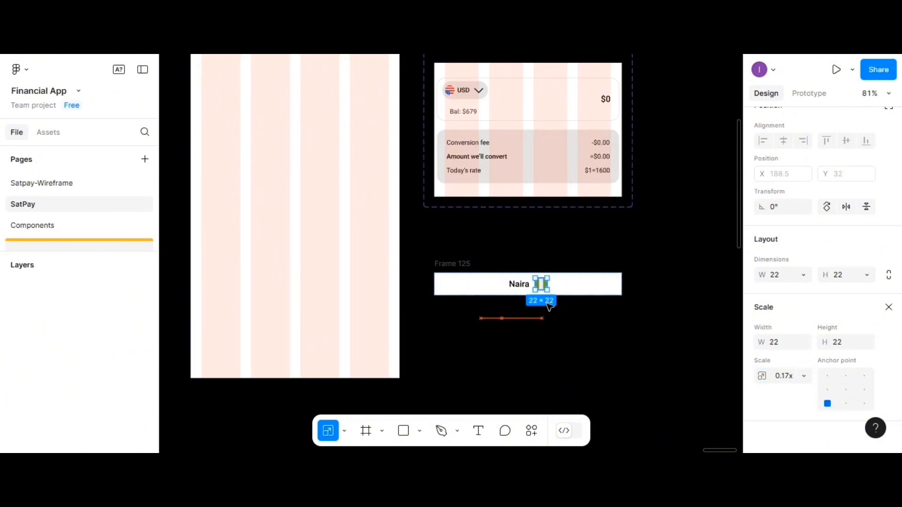
pyautogui.click(780, 276)
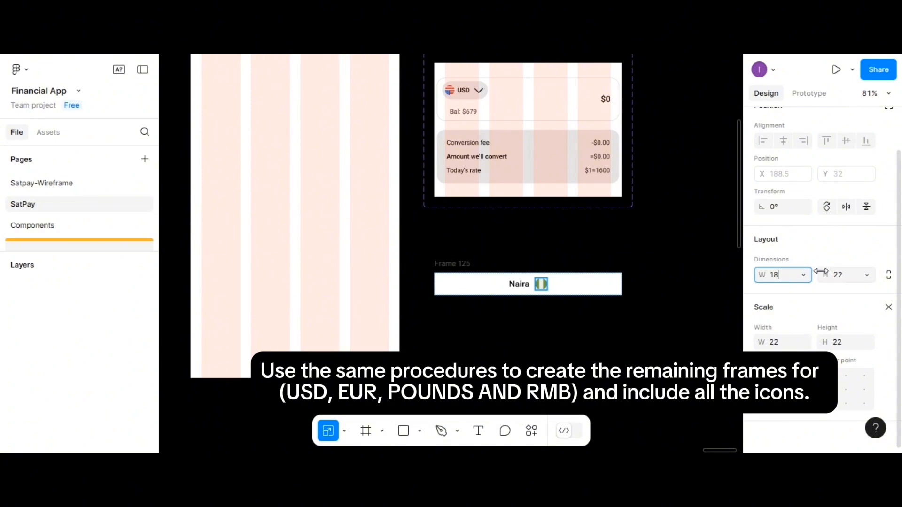
pyautogui.click(835, 281)
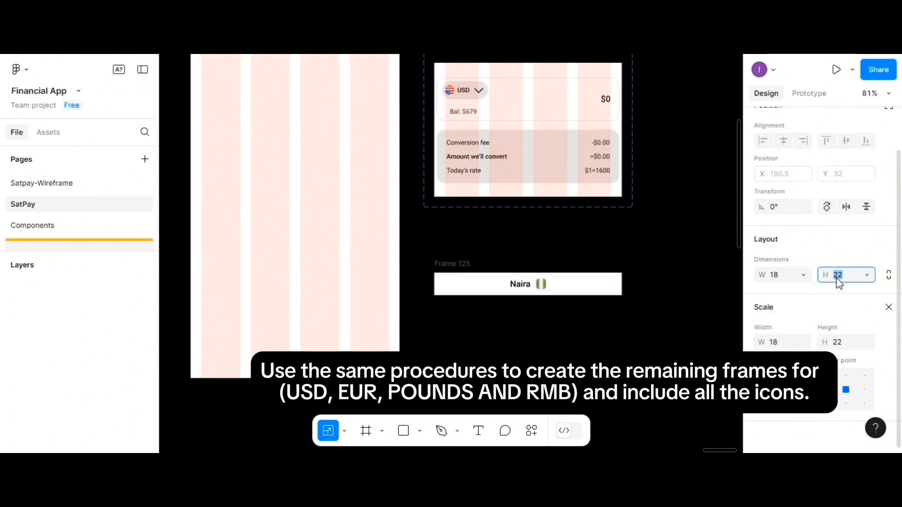
pyautogui.write('18')
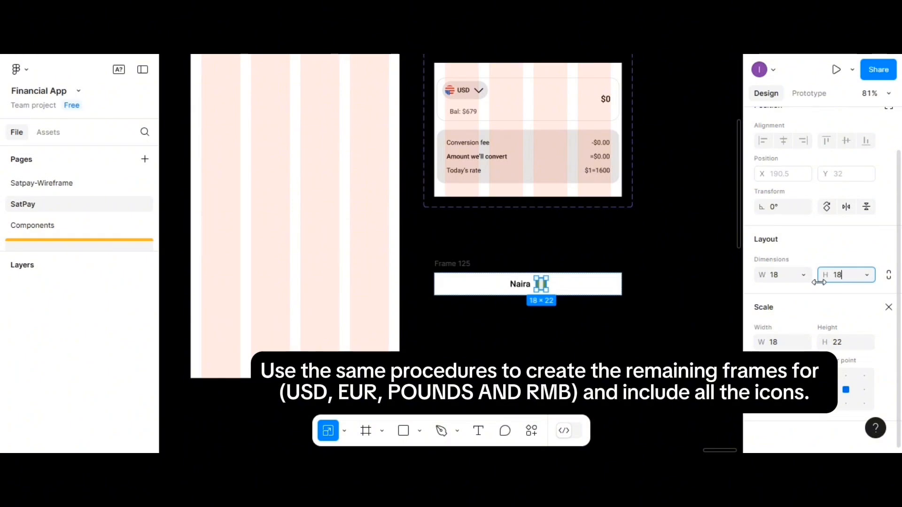
pyautogui.press('Return')
pyautogui.click(590, 301)
# - Reorder the Naira row so the Nigeria flag icon sits before the text
pyautogui.click(548, 288)
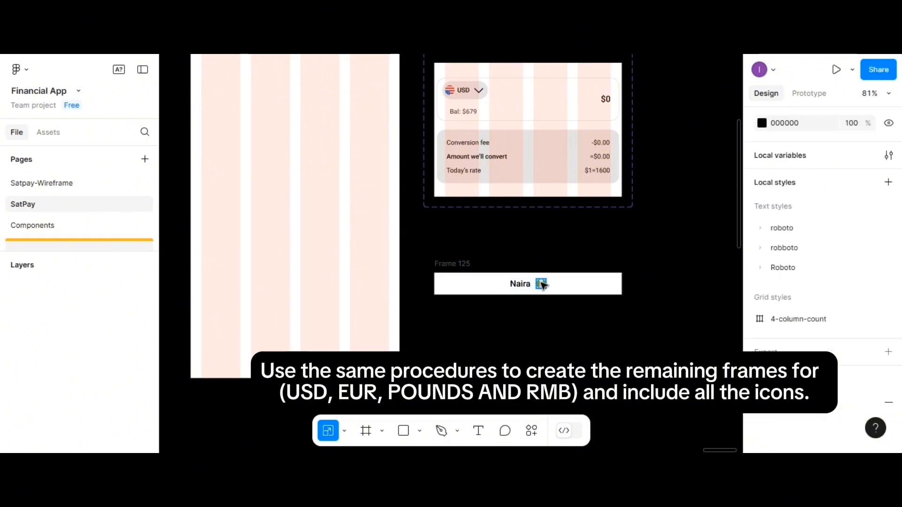
pyautogui.moveTo(542, 285); pyautogui.dragTo(513, 289)
pyautogui.click(514, 288)
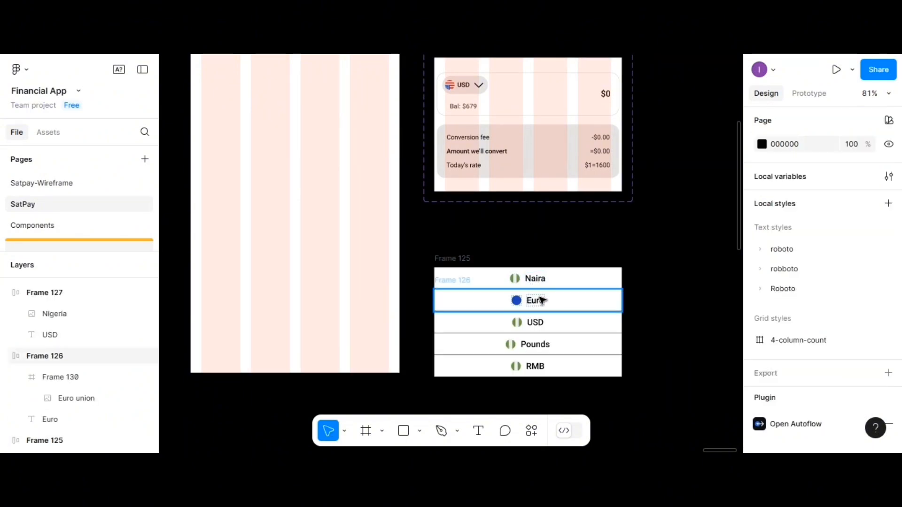
# - Search Flaticon for "us flag" and add the round United States flag icon to the USD row frame
pyautogui.click(525, 322)
pyautogui.click(557, 325)
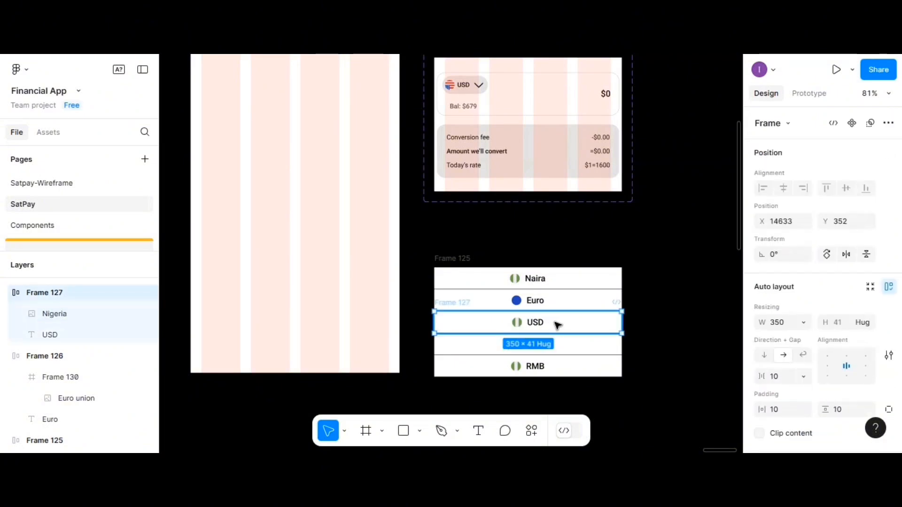
pyautogui.rightClick(557, 327)
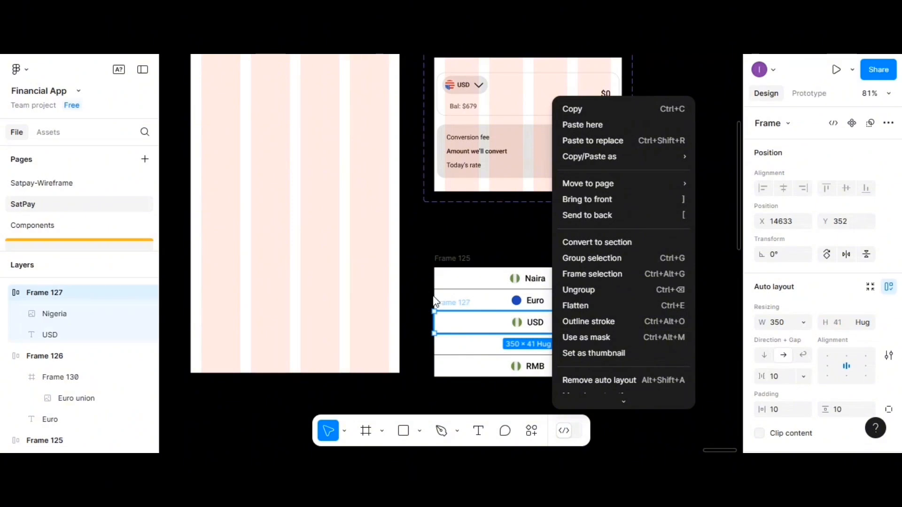
pyautogui.scroll(-2, 572, 309)
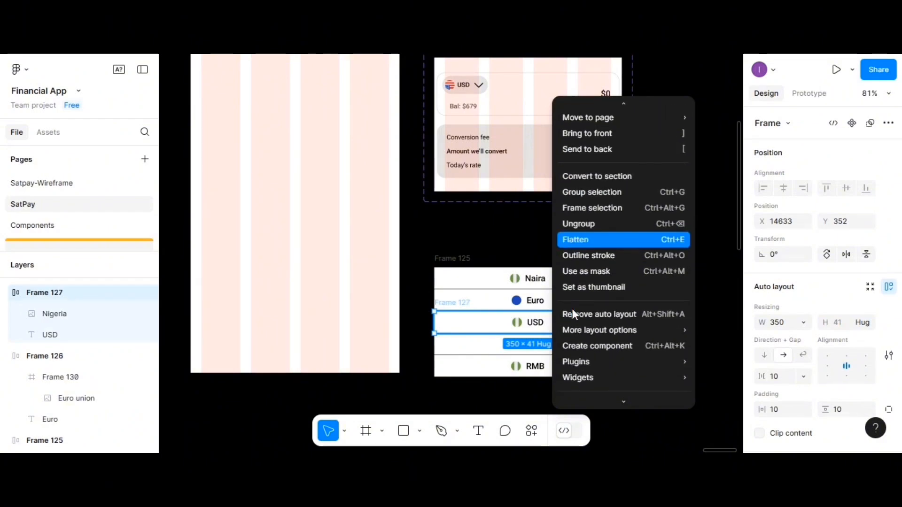
pyautogui.moveTo(579, 334)
pyautogui.moveTo(579, 360)
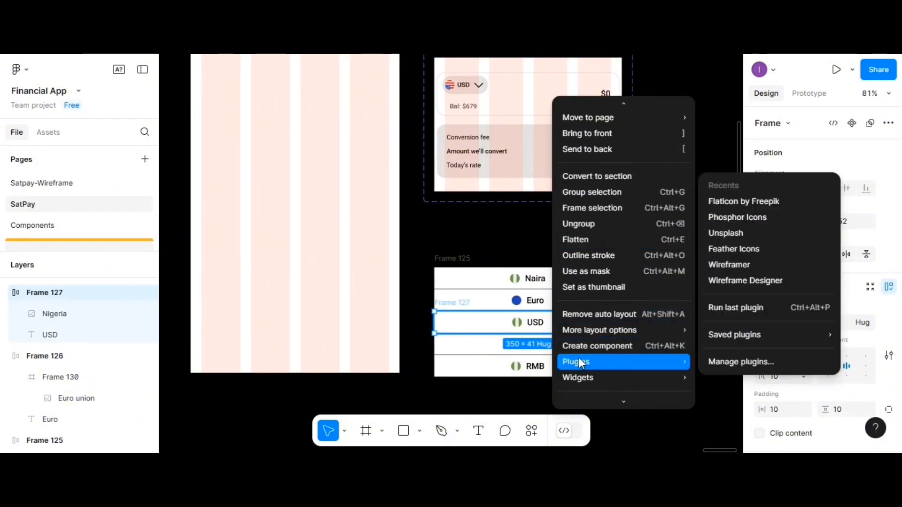
pyautogui.click(725, 204)
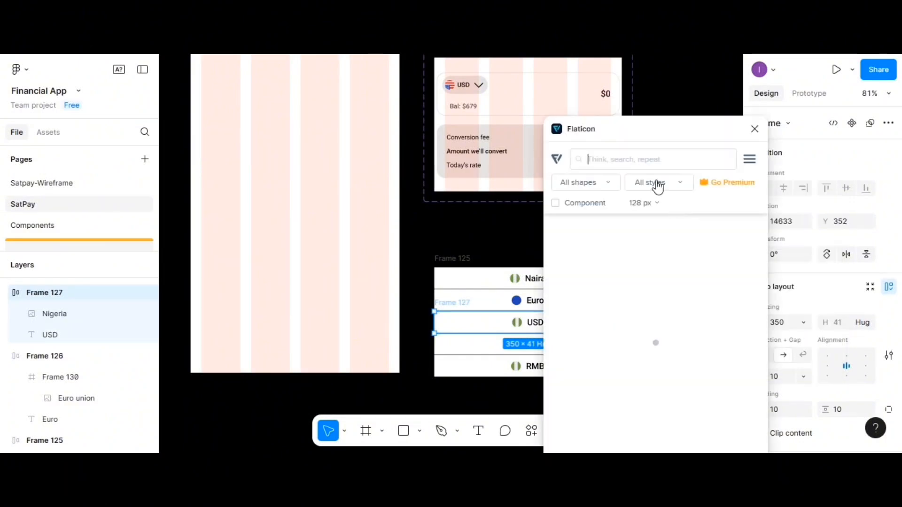
pyautogui.click(630, 155)
pyautogui.write('U')
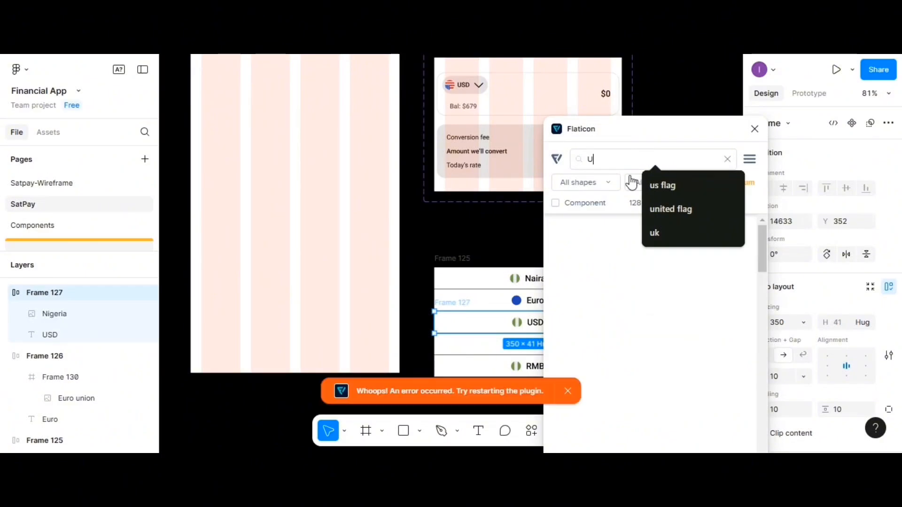
pyautogui.click(646, 184)
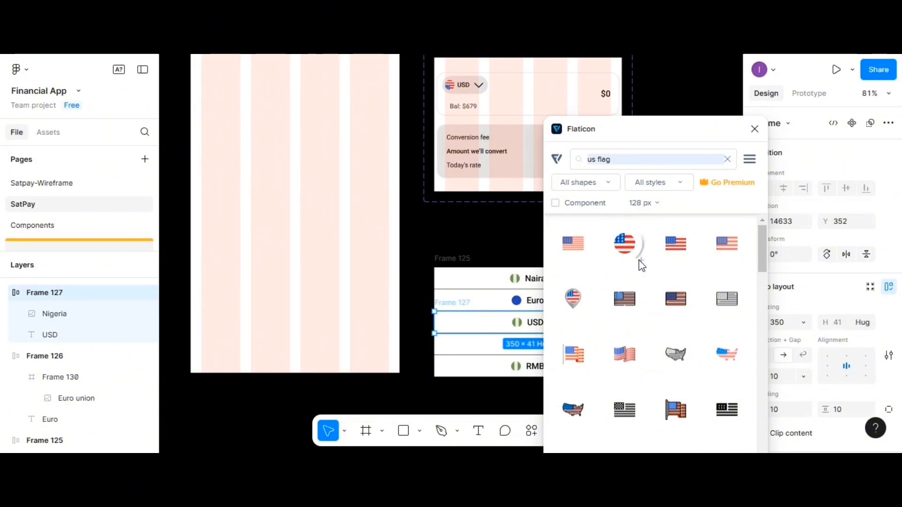
pyautogui.click(642, 267)
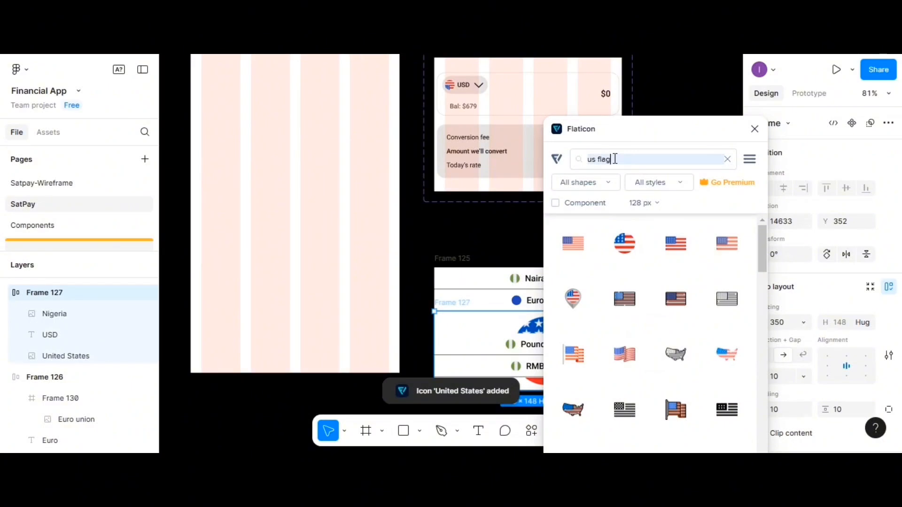
pyautogui.moveTo(615, 159); pyautogui.dragTo(577, 162)
pyautogui.write('E')
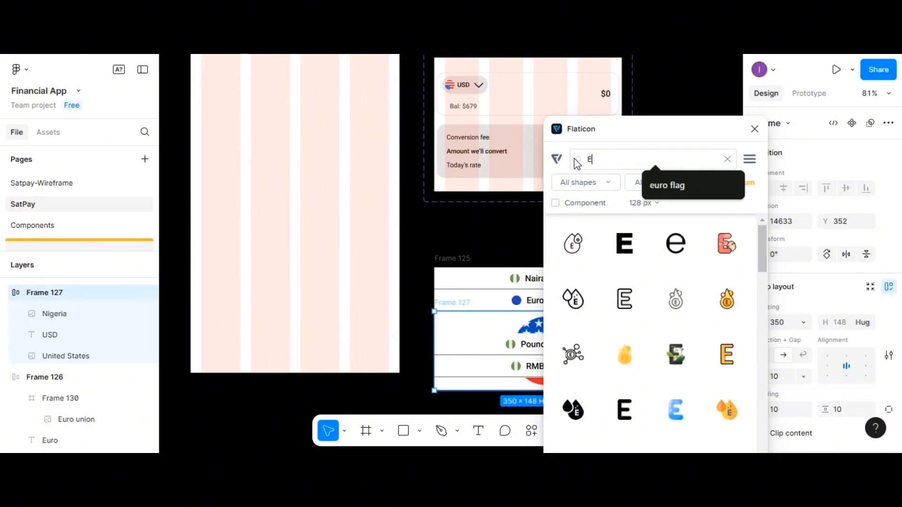
pyautogui.press('BackSpace')
pyautogui.write('PO')
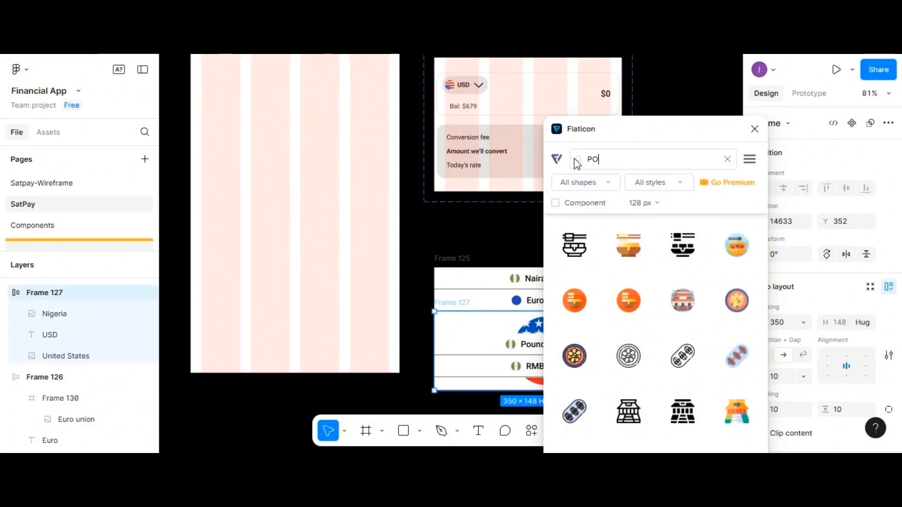
pyautogui.write('I')
pyautogui.press('BackSpace')
pyautogui.press('BackSpace')
pyautogui.press('BackSpace')
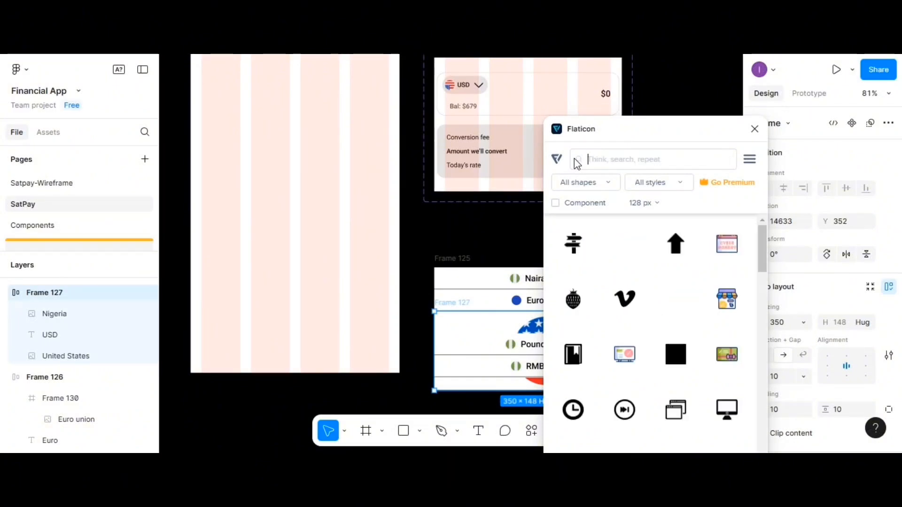
# - Search Flaticon for UK and CHINA, add the round flag icon of each to the USD frame, and close the plugin
pyautogui.write('UK')
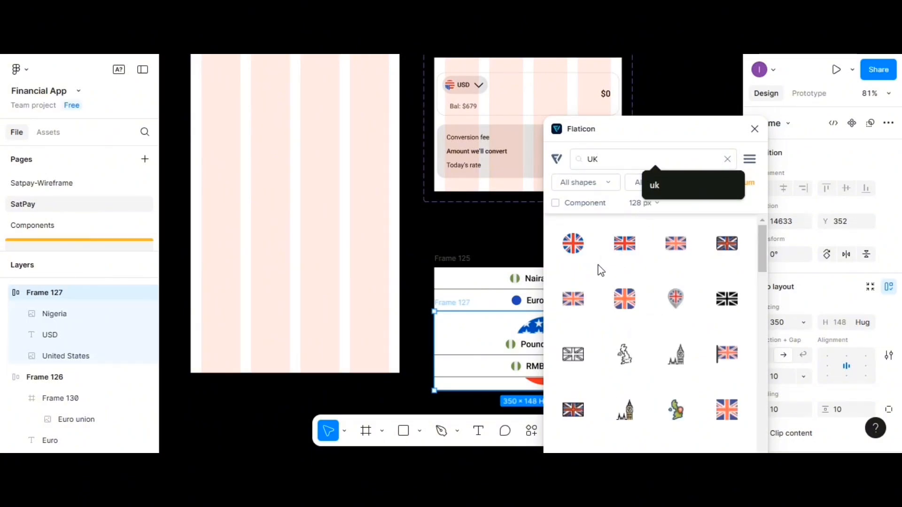
pyautogui.click(587, 261)
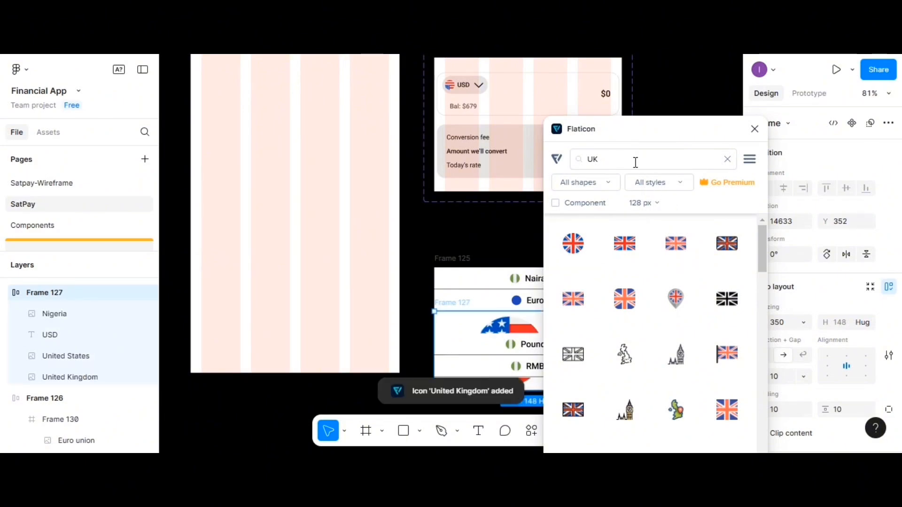
pyautogui.moveTo(634, 161); pyautogui.dragTo(581, 162)
pyautogui.write('CHINA')
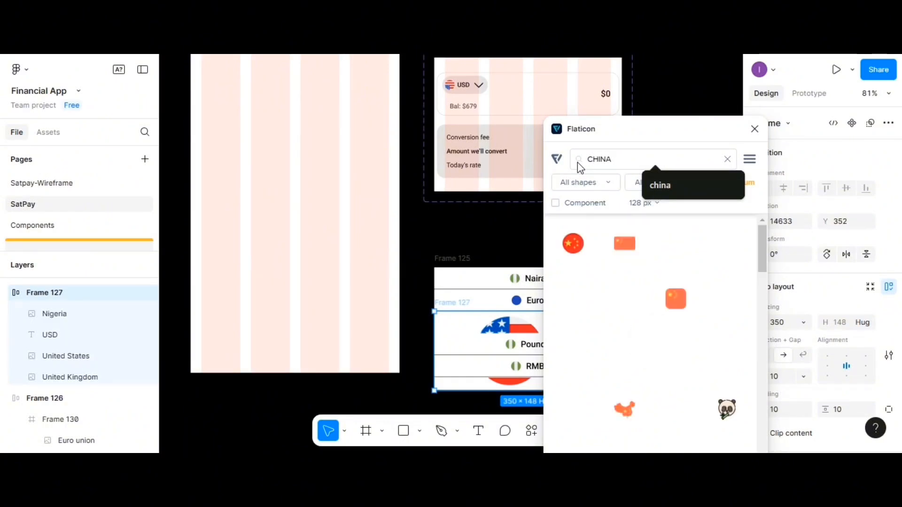
pyautogui.click(591, 261)
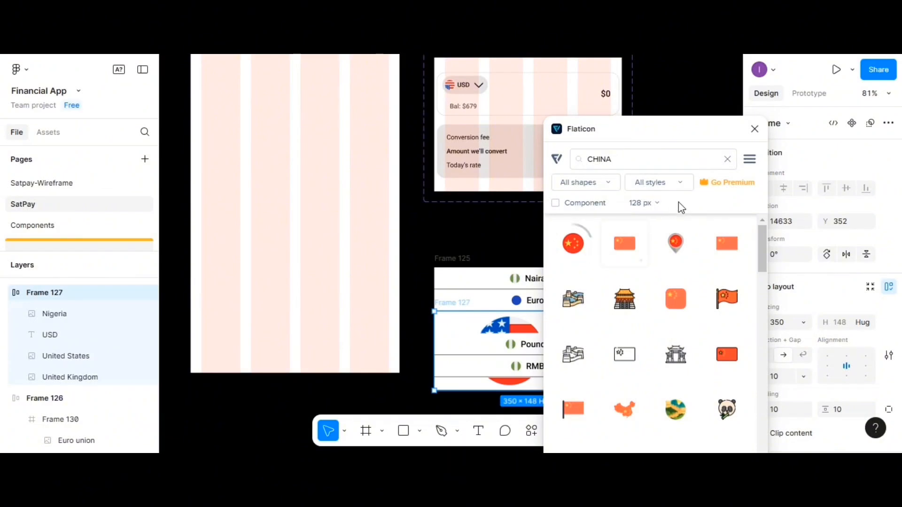
pyautogui.click(754, 130)
pyautogui.scroll(-3, 618, 239)
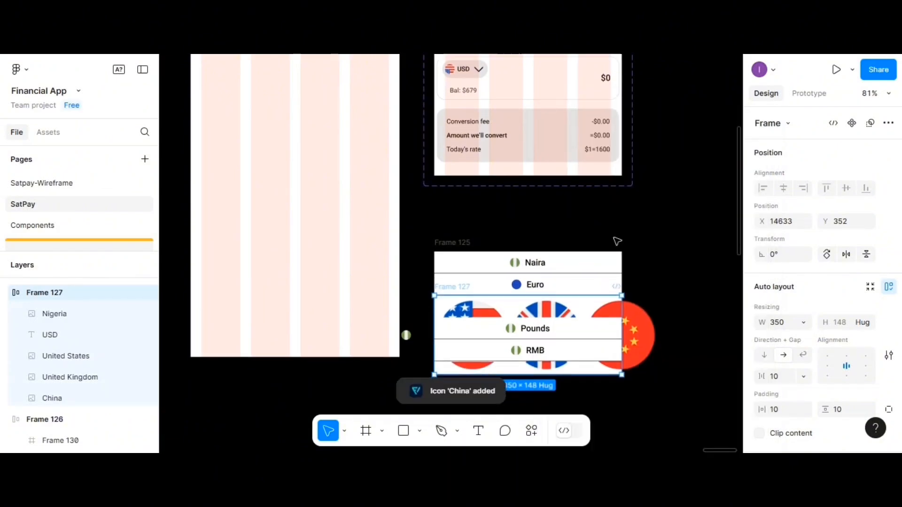
pyautogui.scroll(-5, 601, 253)
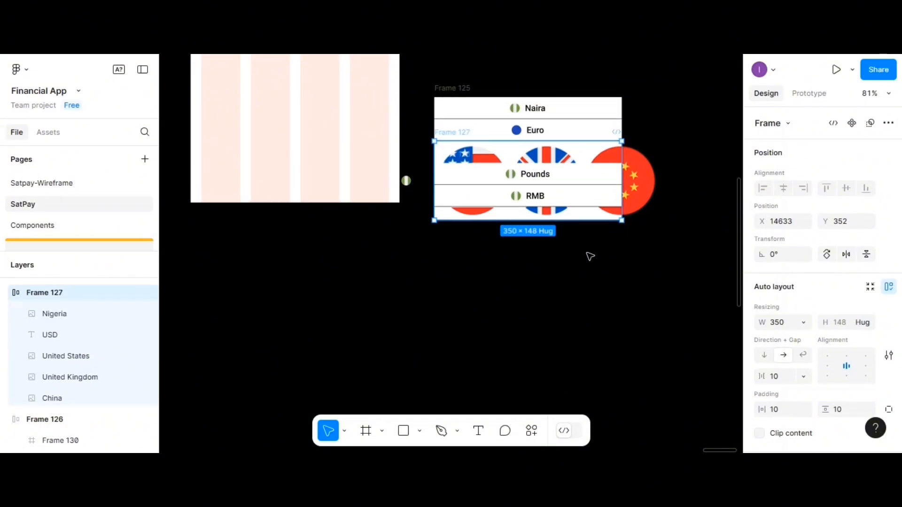
pyautogui.click(632, 192)
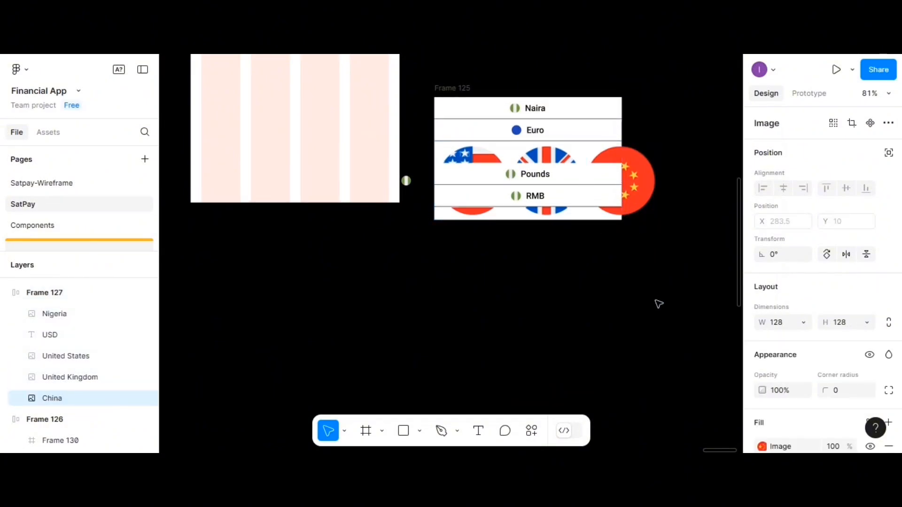
pyautogui.moveTo(656, 302); pyautogui.dragTo(655, 289)
pyautogui.moveTo(638, 183); pyautogui.dragTo(650, 197)
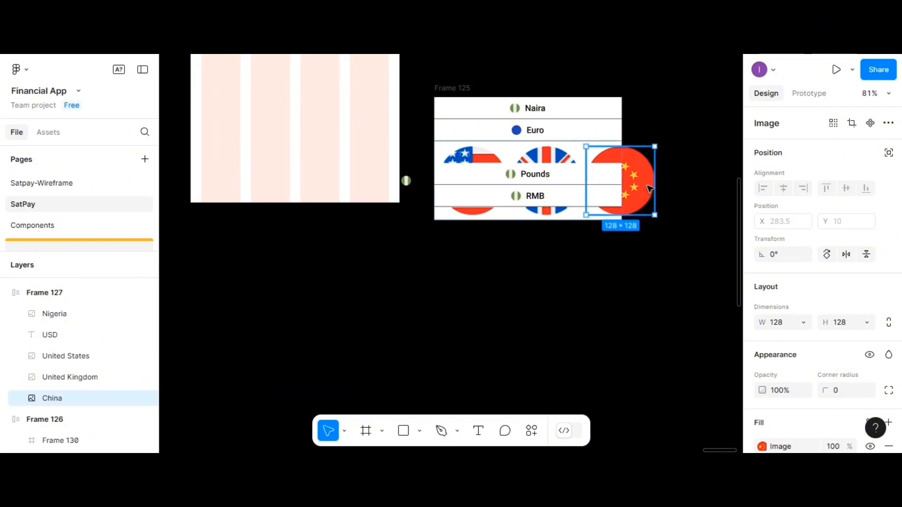
pyautogui.doubleClick(650, 189)
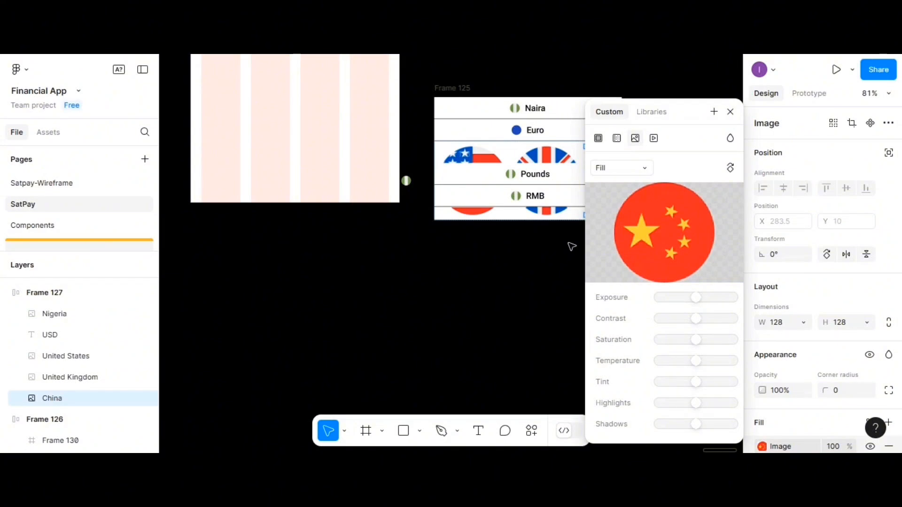
pyautogui.click(572, 247)
pyautogui.click(637, 181)
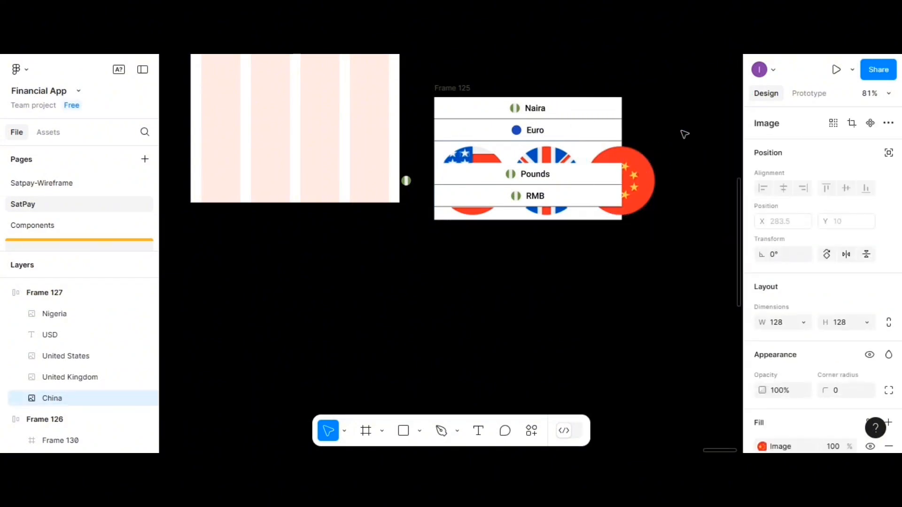
pyautogui.click(631, 159)
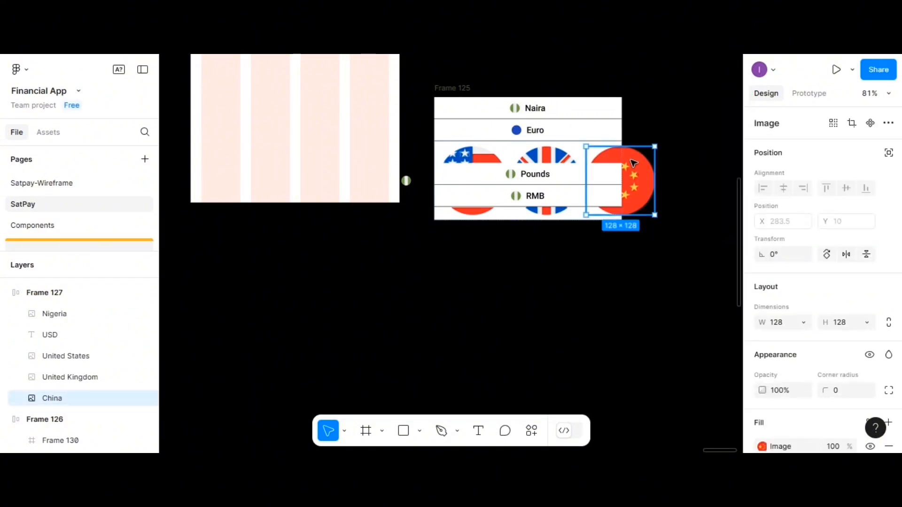
# - Move the United Kingdom, United States and China flag icons out of the USD frame onto the empty canvas below the currency list
pyautogui.click(538, 162)
pyautogui.moveTo(540, 161); pyautogui.dragTo(435, 302)
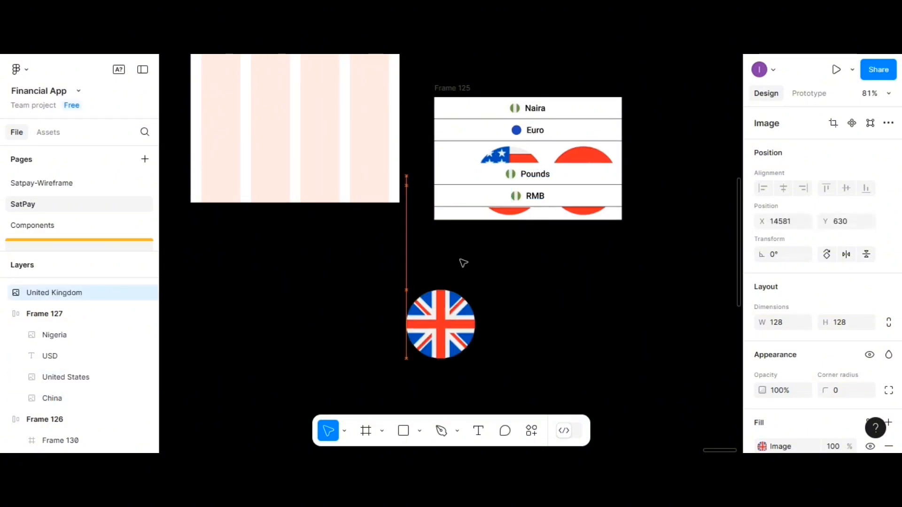
pyautogui.moveTo(507, 213); pyautogui.dragTo(344, 303)
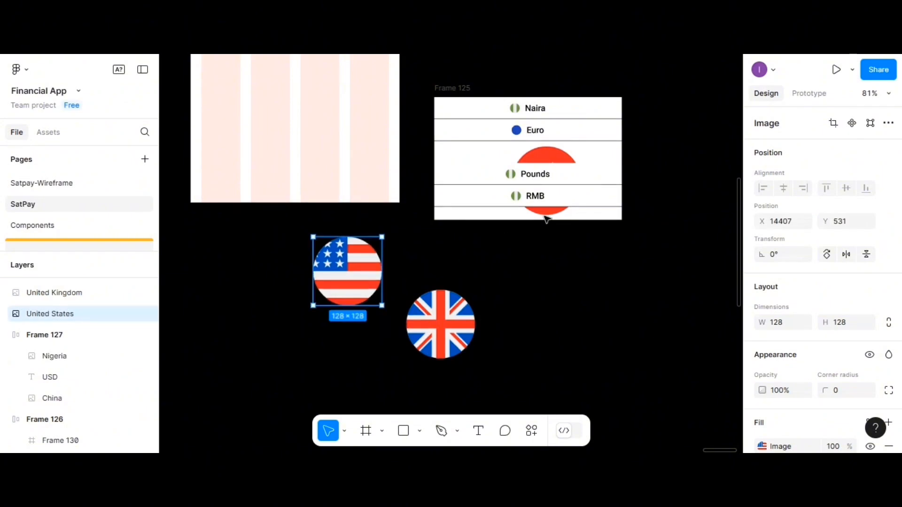
pyautogui.moveTo(544, 210); pyautogui.dragTo(541, 316)
# - Set the United States flag icon's dimensions to 18 × 18
pyautogui.scroll(1, 543, 308)
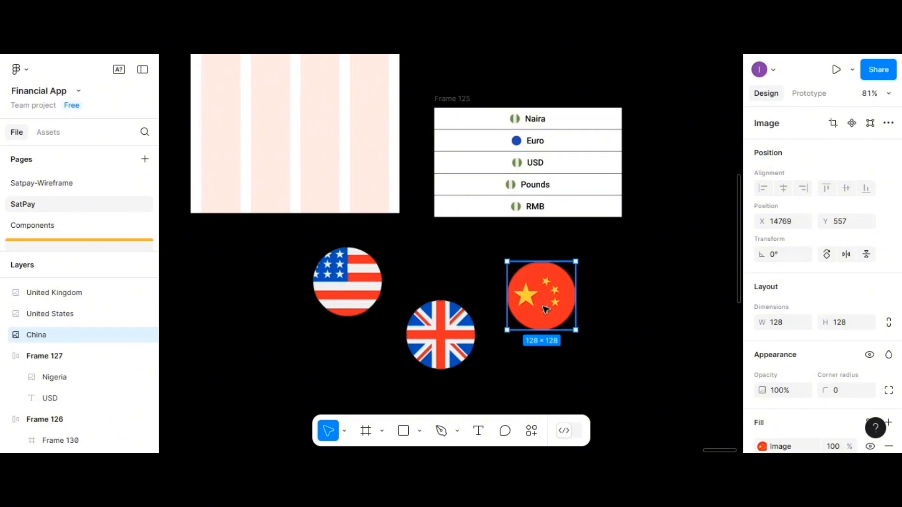
pyautogui.scroll(3, 544, 304)
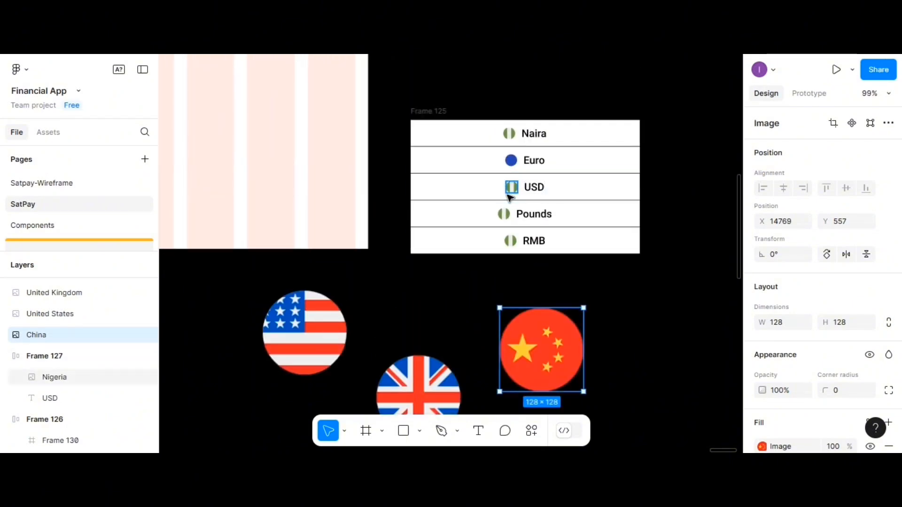
pyautogui.scroll(-1, 497, 285)
pyautogui.scroll(-1, 500, 230)
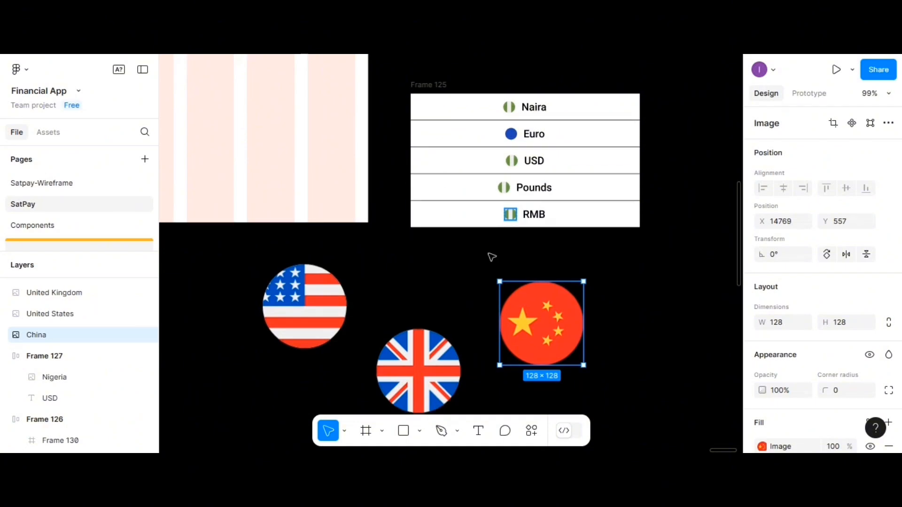
pyautogui.click(342, 308)
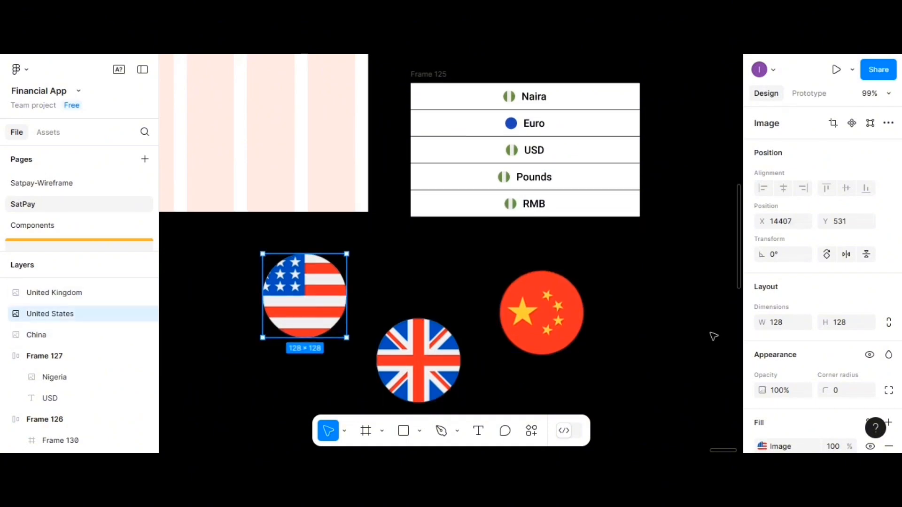
pyautogui.click(786, 328)
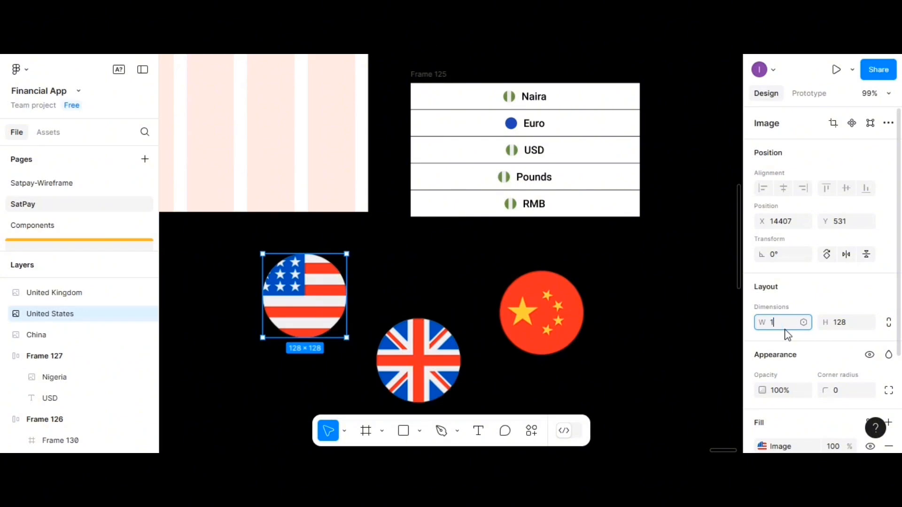
pyautogui.press('Return')
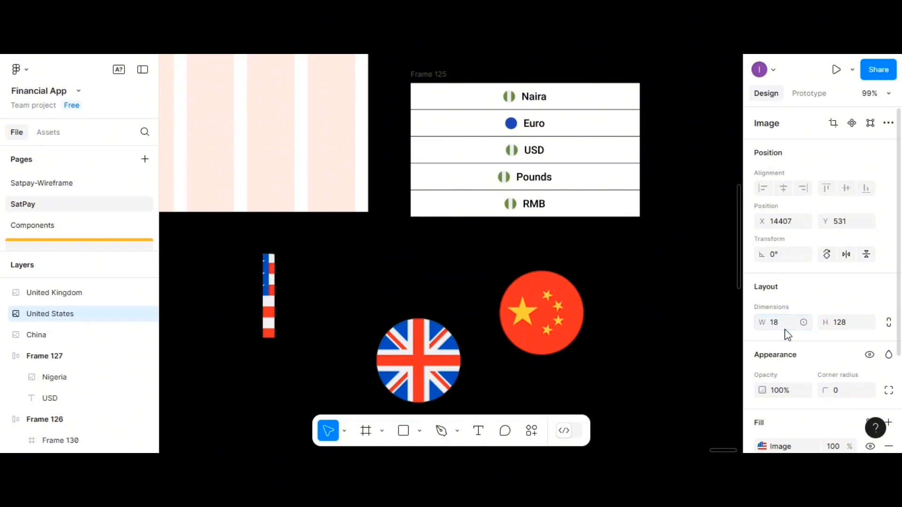
pyautogui.click(839, 330)
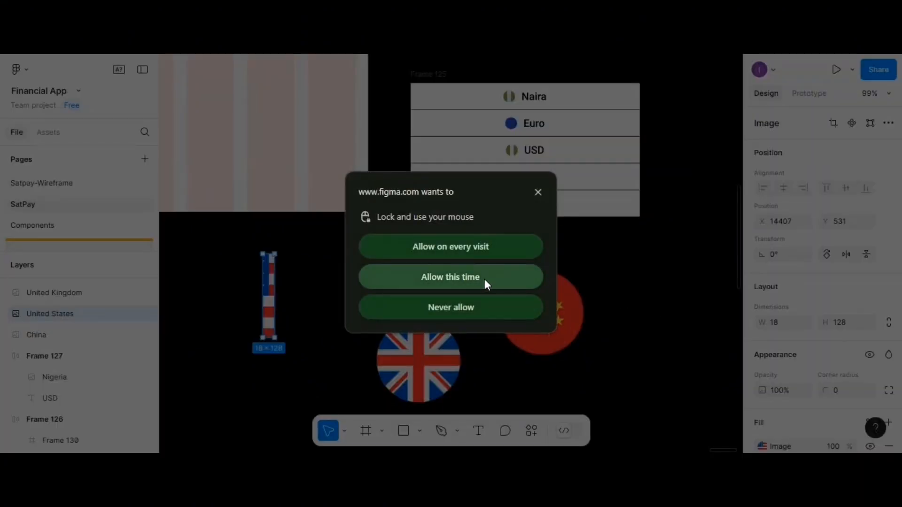
pyautogui.click(537, 192)
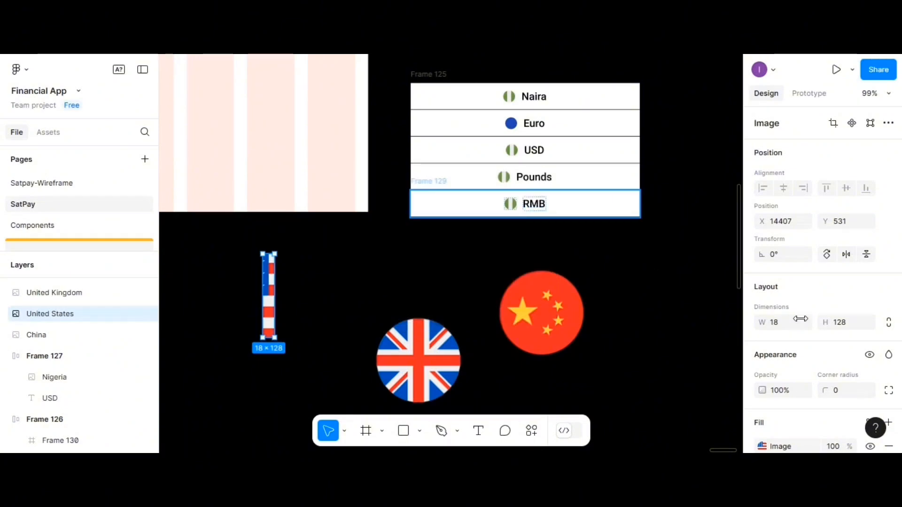
pyautogui.click(842, 324)
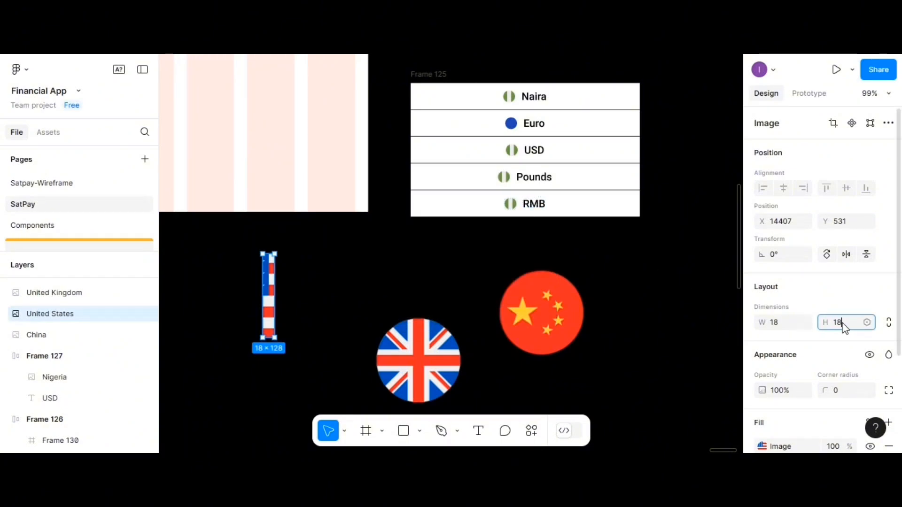
pyautogui.write('18')
pyautogui.press('Return')
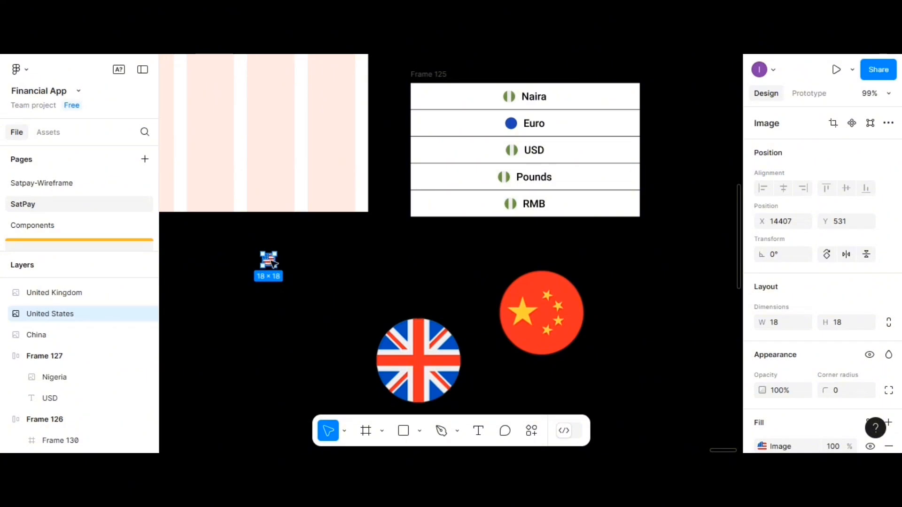
# - Replace the Nigeria flag in the USD row with the United States flag icon, placed before the text
pyautogui.moveTo(268, 260); pyautogui.dragTo(501, 156)
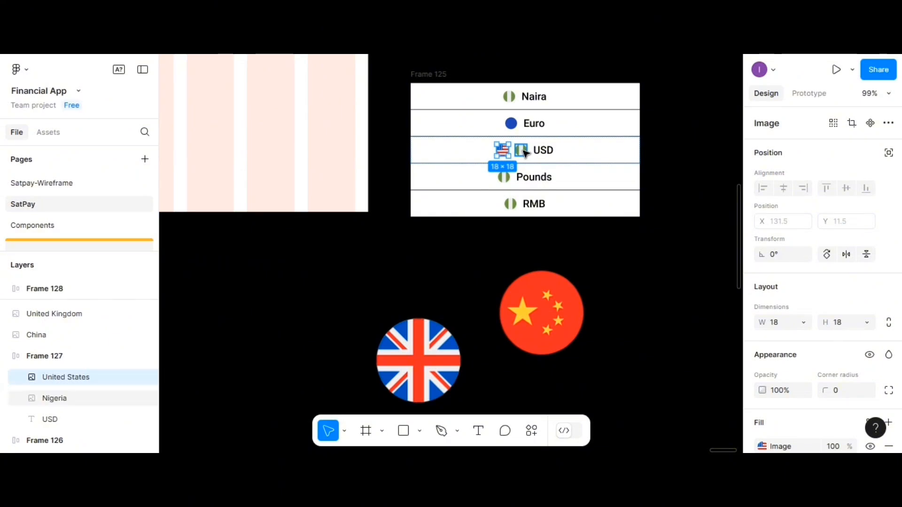
pyautogui.click(522, 151)
pyautogui.press('Delete')
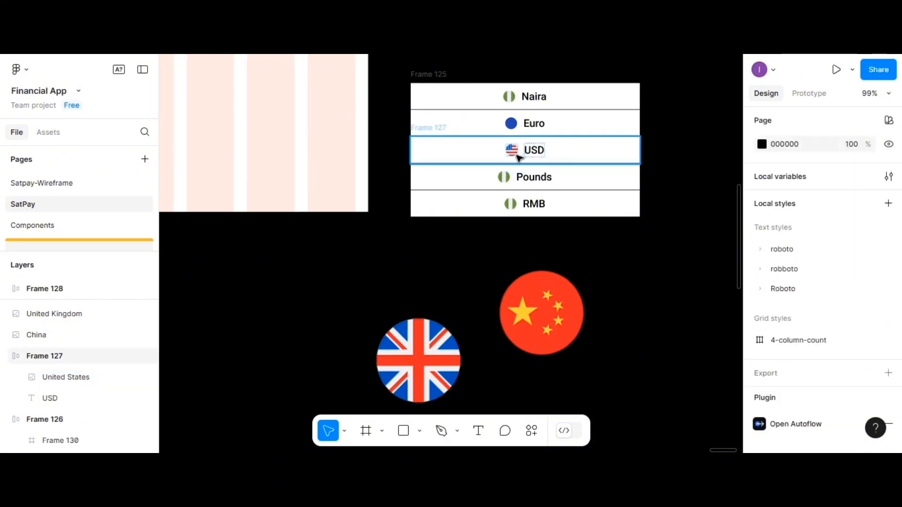
# - Set the United Kingdom flag icon's width and height to 18
pyautogui.click(447, 356)
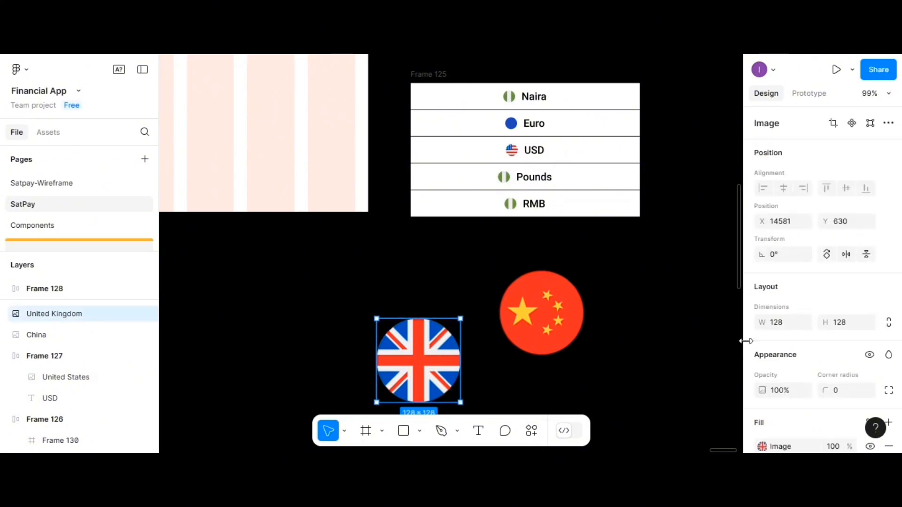
pyautogui.click(777, 329)
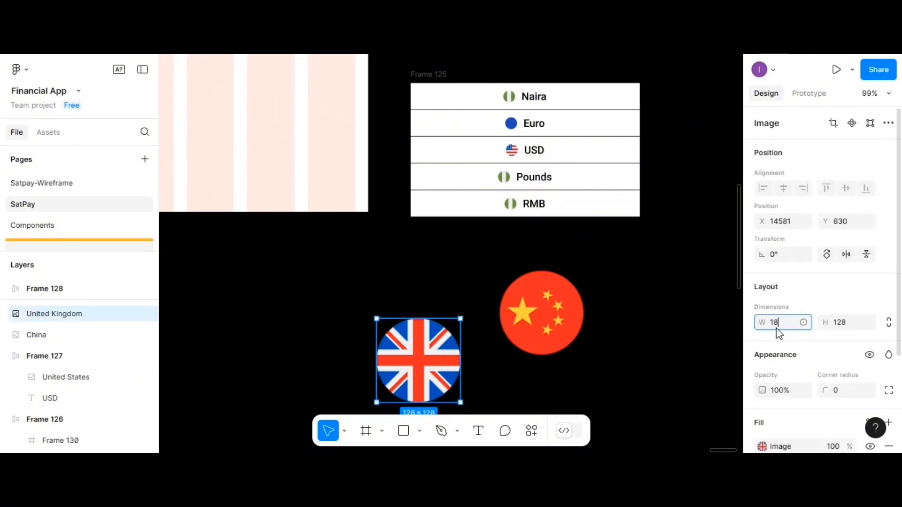
pyautogui.write('18')
pyautogui.click(853, 324)
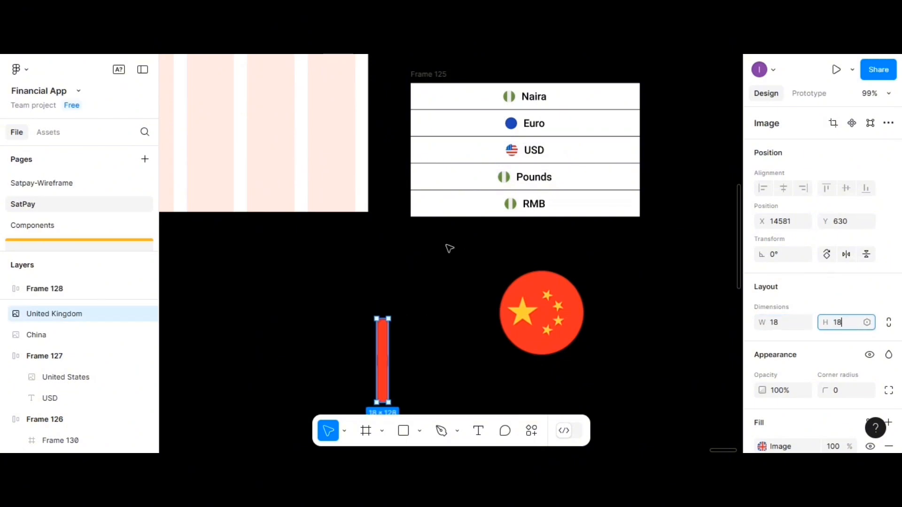
pyautogui.click(446, 279)
# - Place the United Kingdom flag before the Pounds text and delete the Nigeria flag from that row
pyautogui.moveTo(382, 323); pyautogui.dragTo(511, 182)
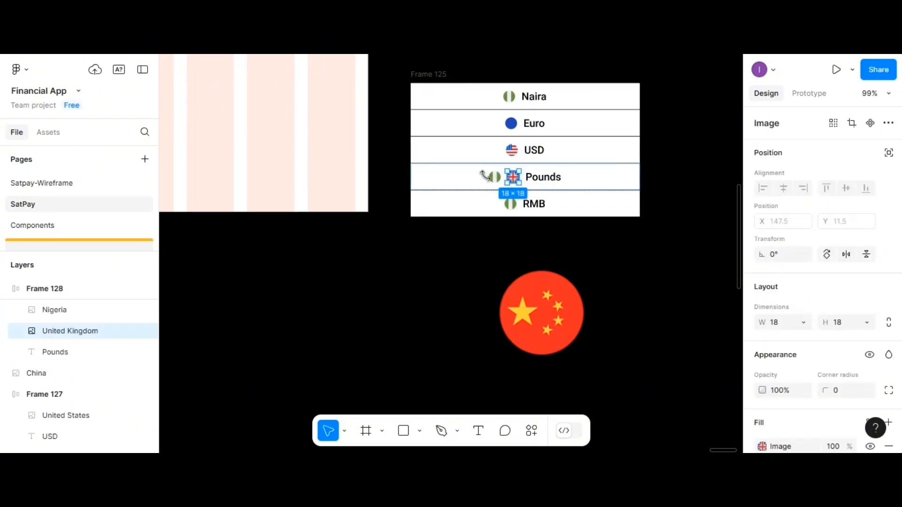
pyautogui.click(494, 176)
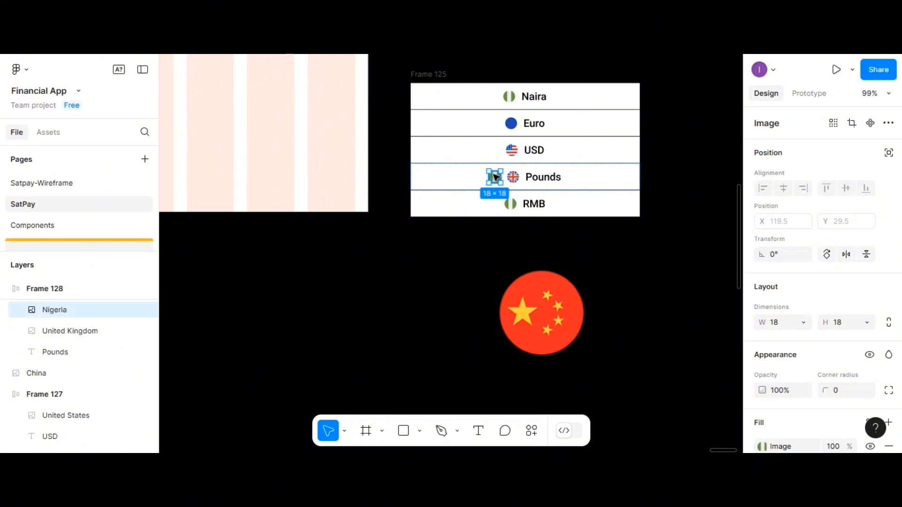
pyautogui.press('Delete')
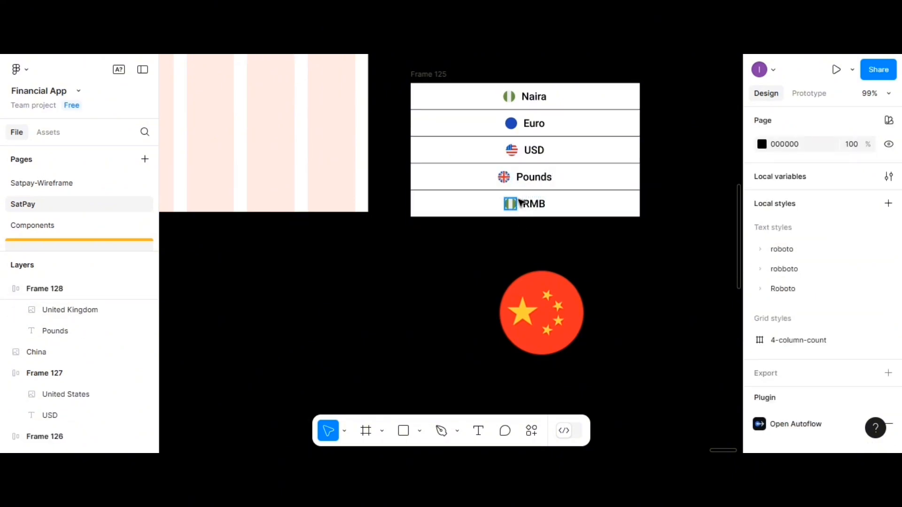
# - Resize the China flag icon on the canvas to 18 × 18
pyautogui.click(535, 296)
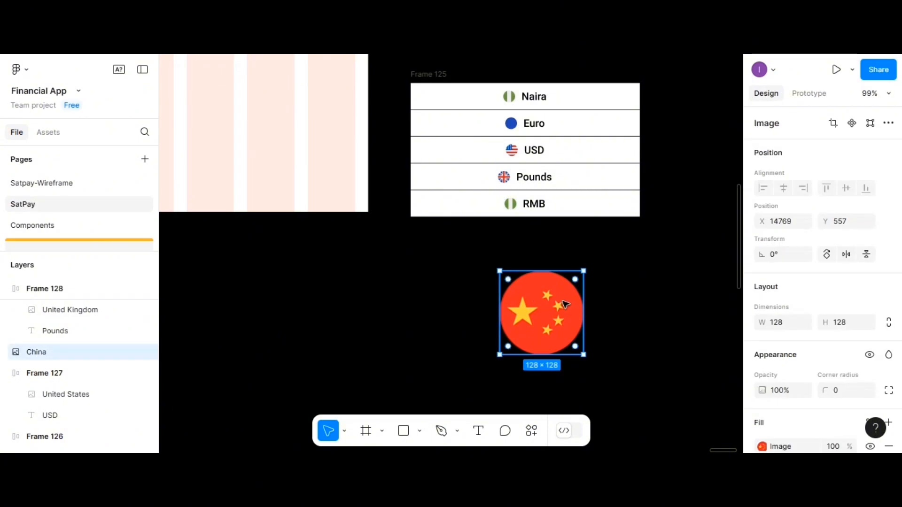
pyautogui.click(782, 329)
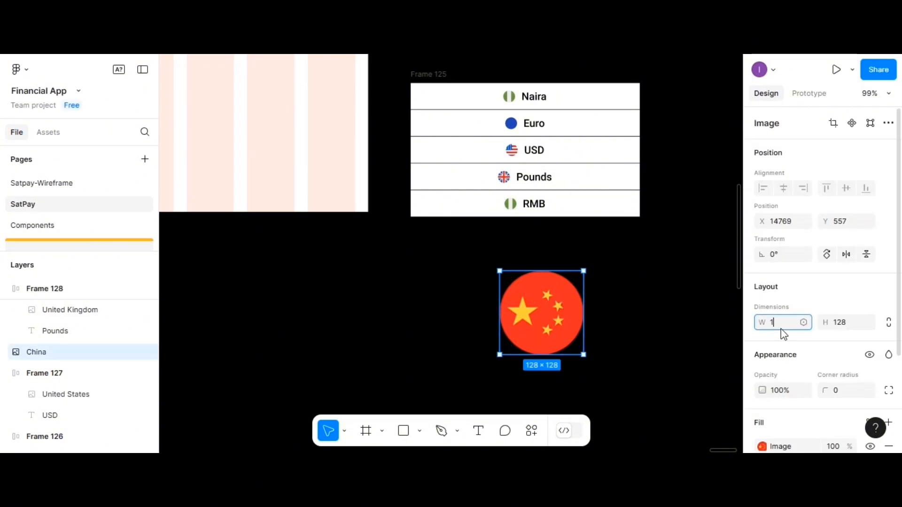
pyautogui.click(838, 325)
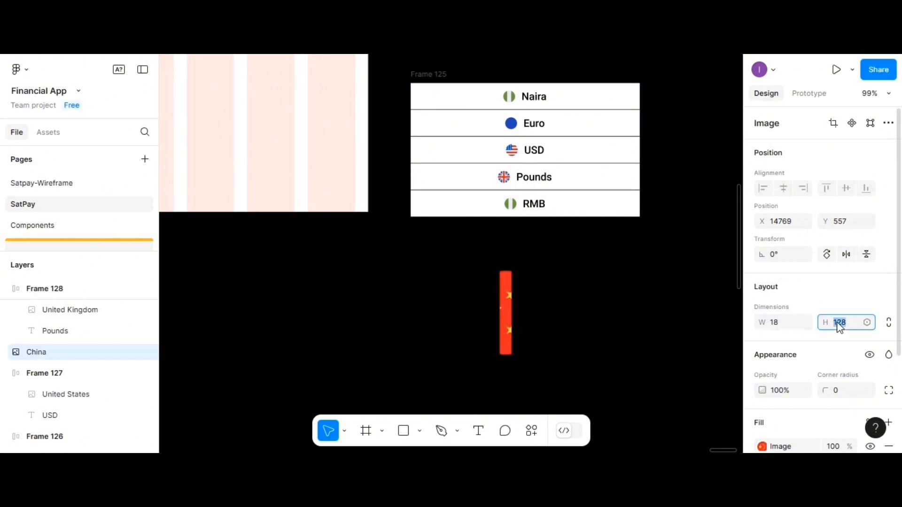
pyautogui.press('Return')
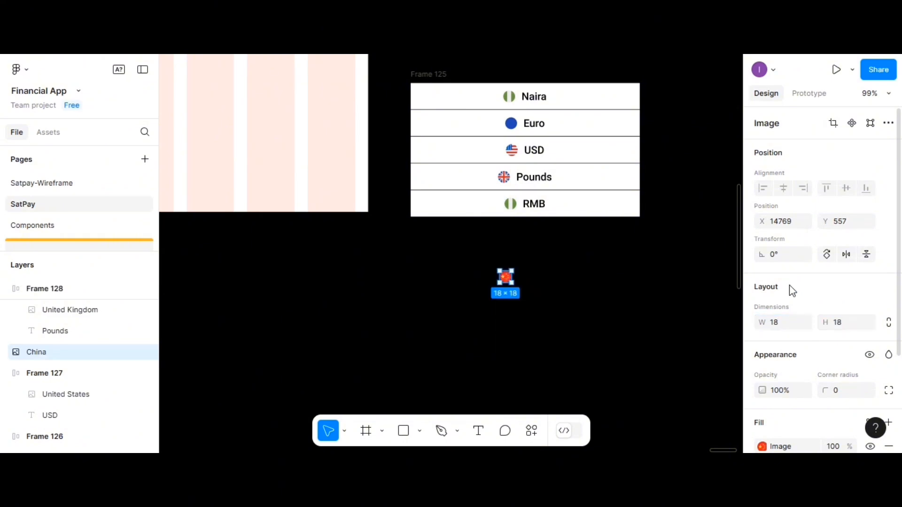
# - Insert the China flag icon before the RMB text and delete that row's Nigeria flag
pyautogui.moveTo(511, 270); pyautogui.dragTo(514, 208)
pyautogui.click(507, 208)
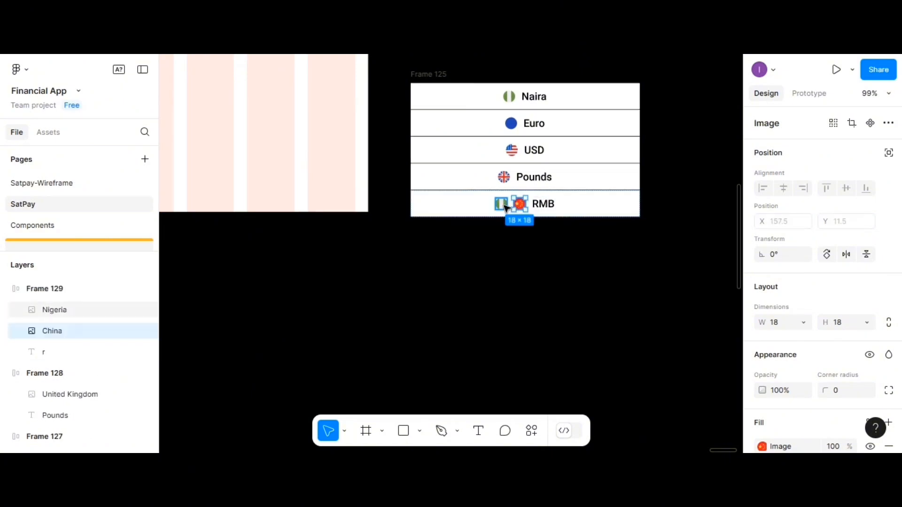
pyautogui.press('Delete')
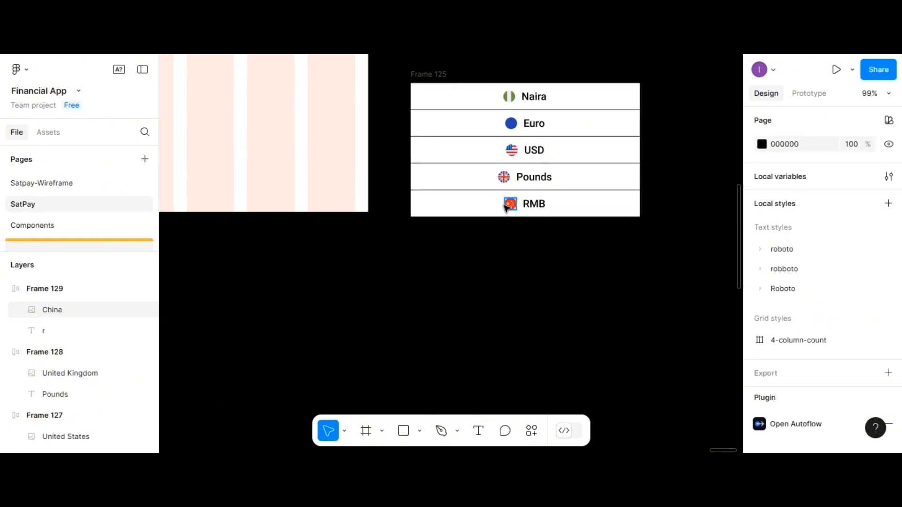
pyautogui.click(508, 181)
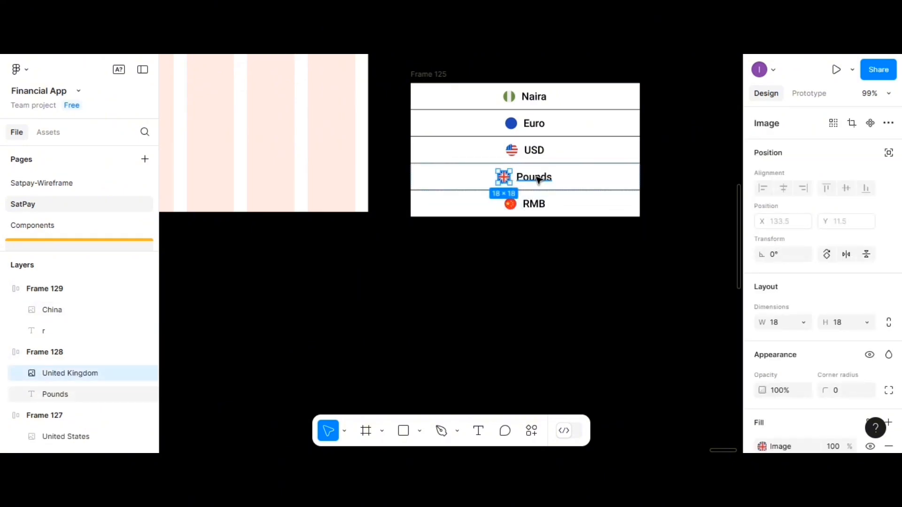
pyautogui.click(539, 181)
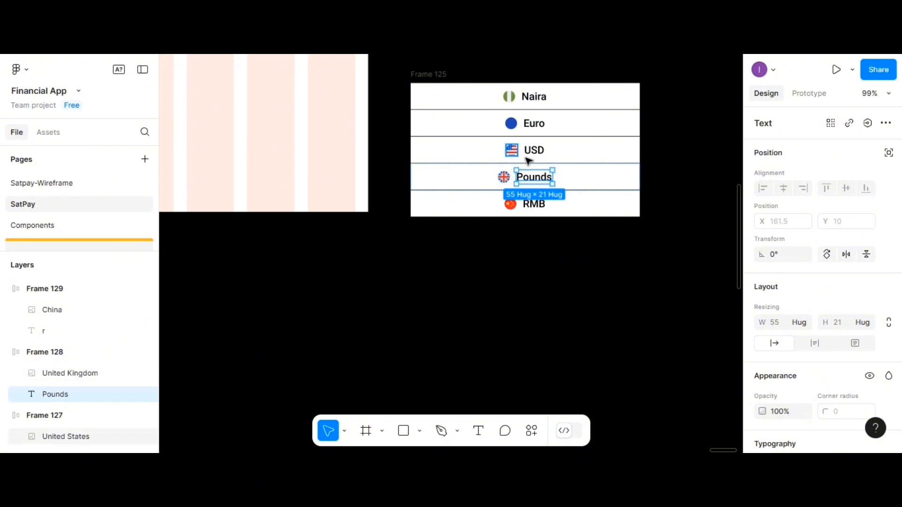
pyautogui.scroll(1, 522, 158)
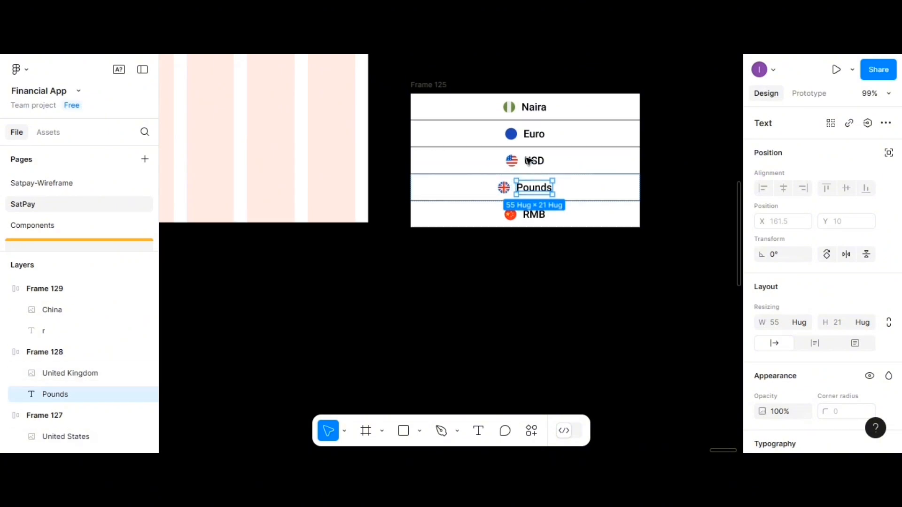
pyautogui.click(503, 187)
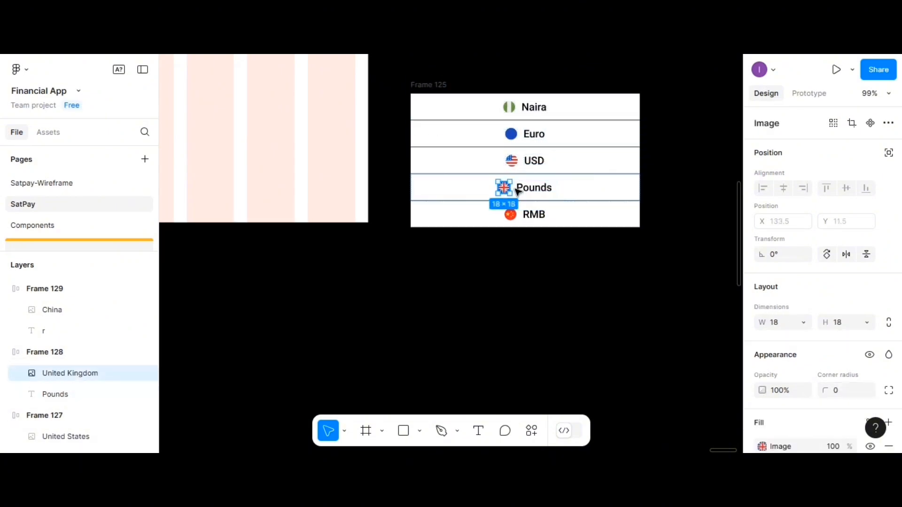
pyautogui.keyDown('shift'); pyautogui.click(540, 188); pyautogui.keyUp('shift')
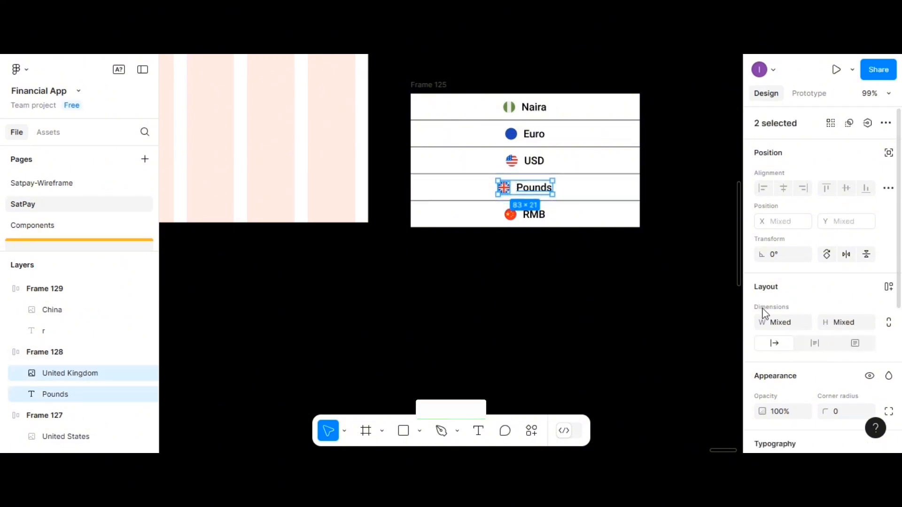
pyautogui.scroll(-4, 776, 324)
pyautogui.scroll(4, 788, 331)
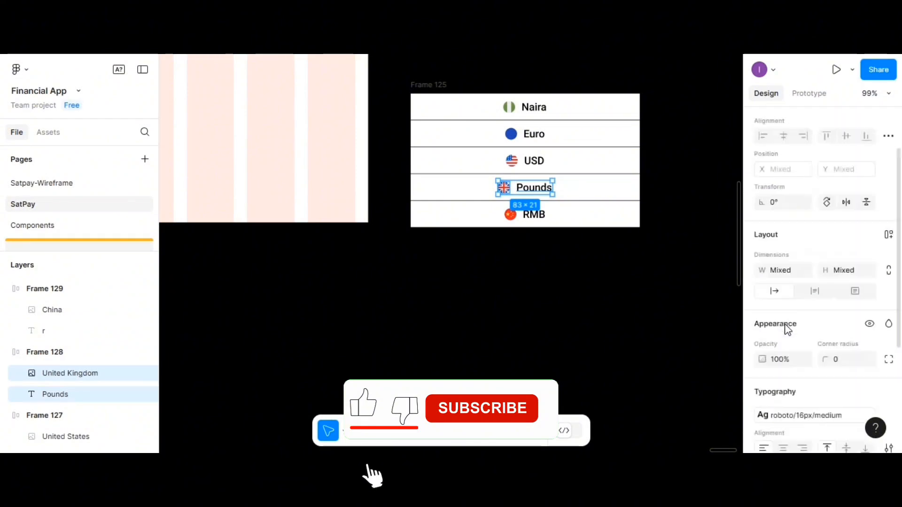
pyautogui.click(539, 261)
# - Try to shift the United Kingdom flag closer to the Pounds text inside its auto-layout row
pyautogui.click(505, 188)
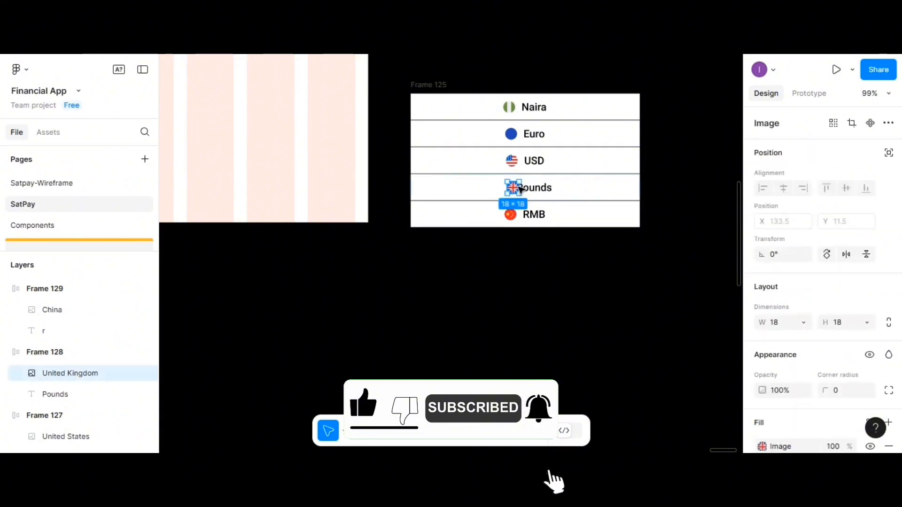
pyautogui.click(536, 188)
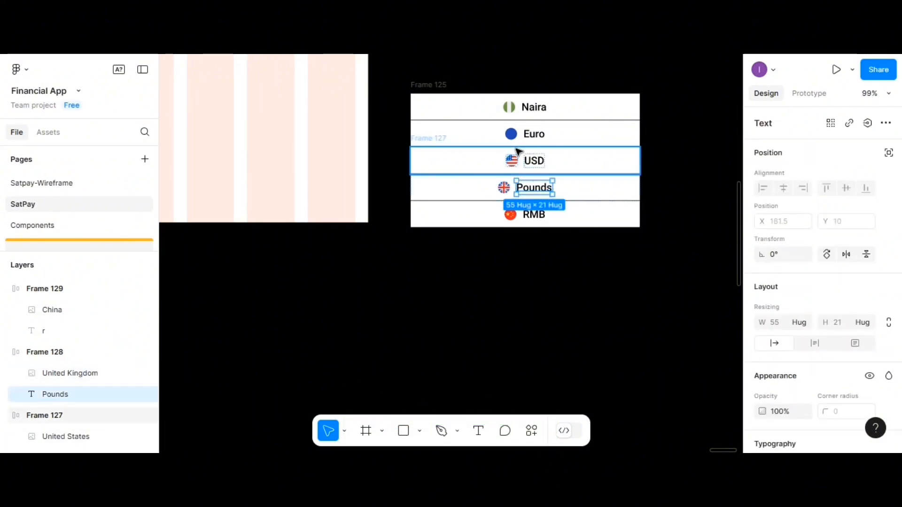
pyautogui.click(506, 190)
pyautogui.click(534, 188)
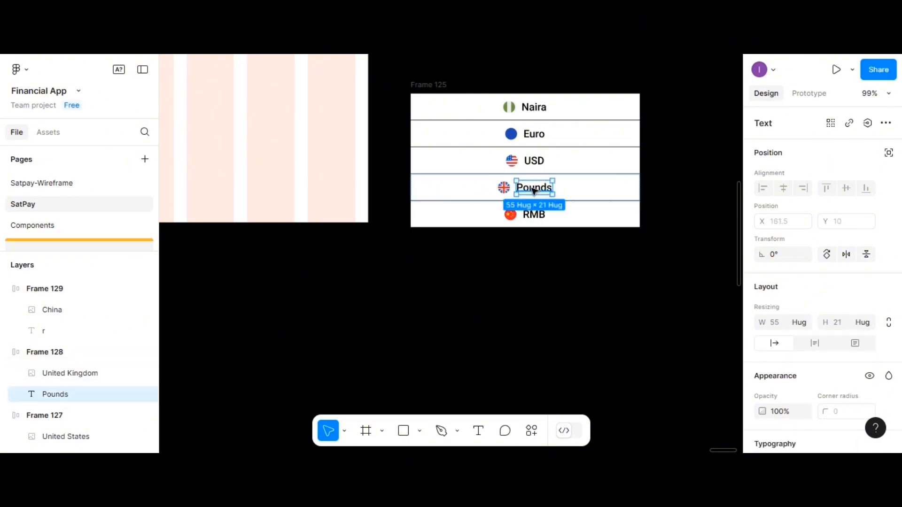
pyautogui.click(503, 188)
# - Set the auto-layout gap between the United Kingdom flag and the Pounds text to 5
pyautogui.scroll(1, 524, 190)
pyautogui.click(514, 209)
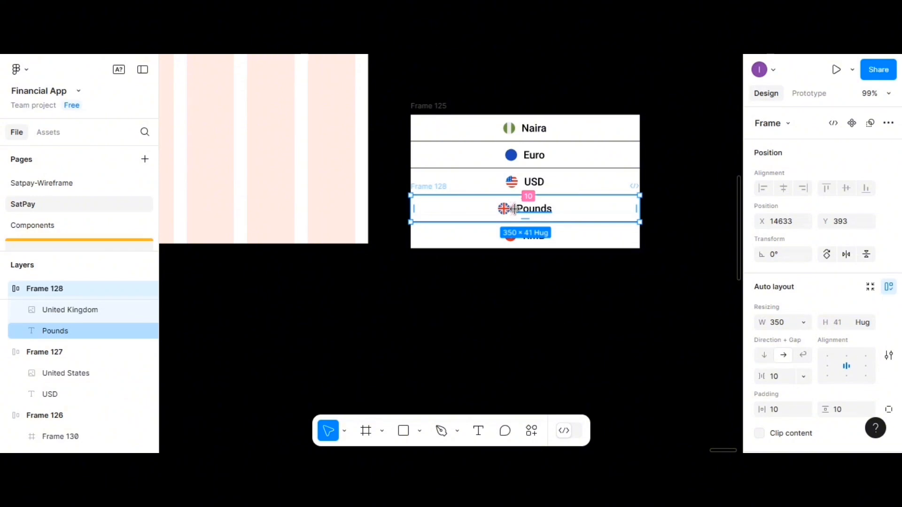
pyautogui.click(515, 209)
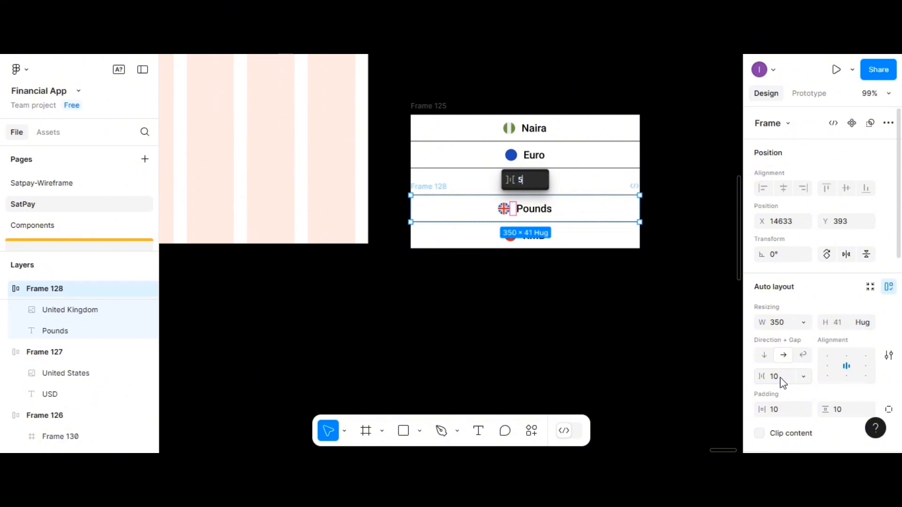
pyautogui.click(658, 358)
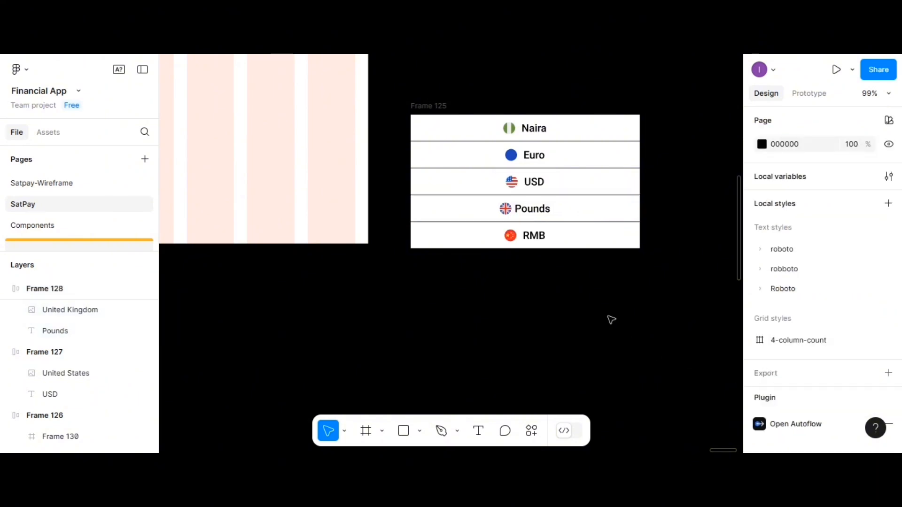
pyautogui.click(523, 211)
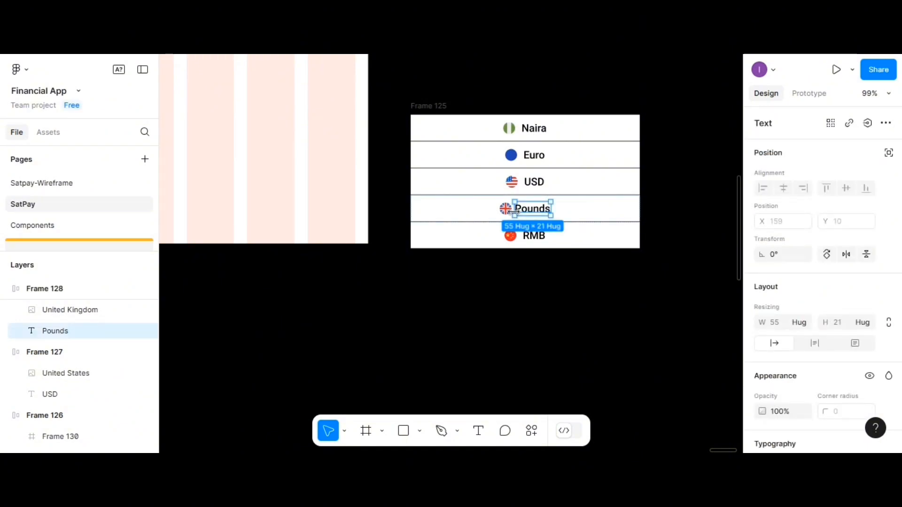
pyautogui.press('Escape')
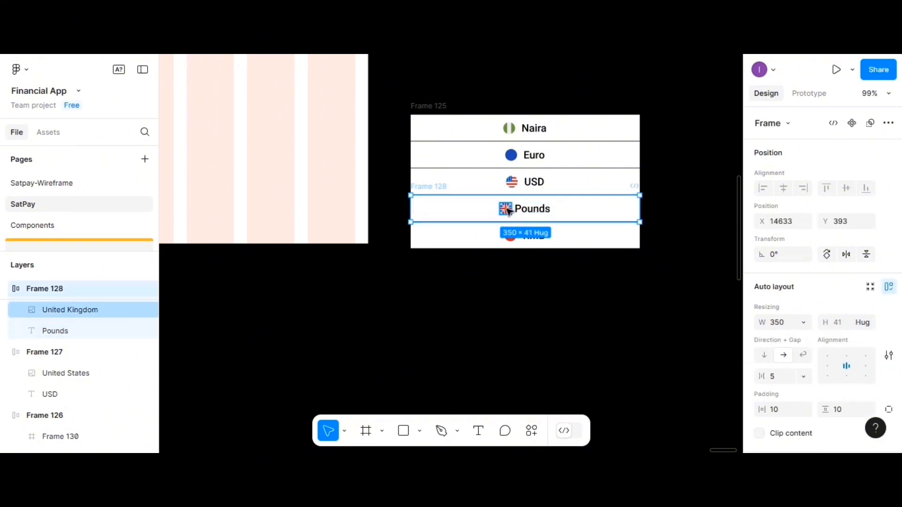
pyautogui.click(513, 208)
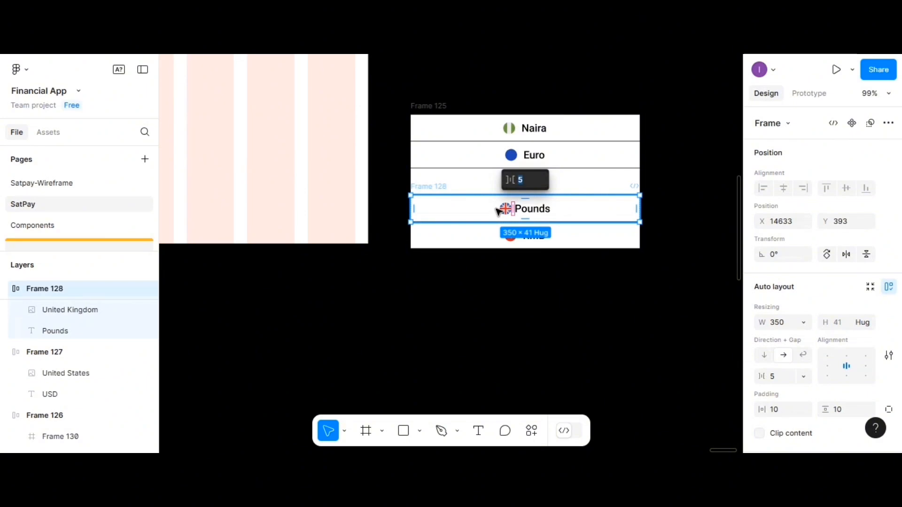
pyautogui.rightClick(541, 208)
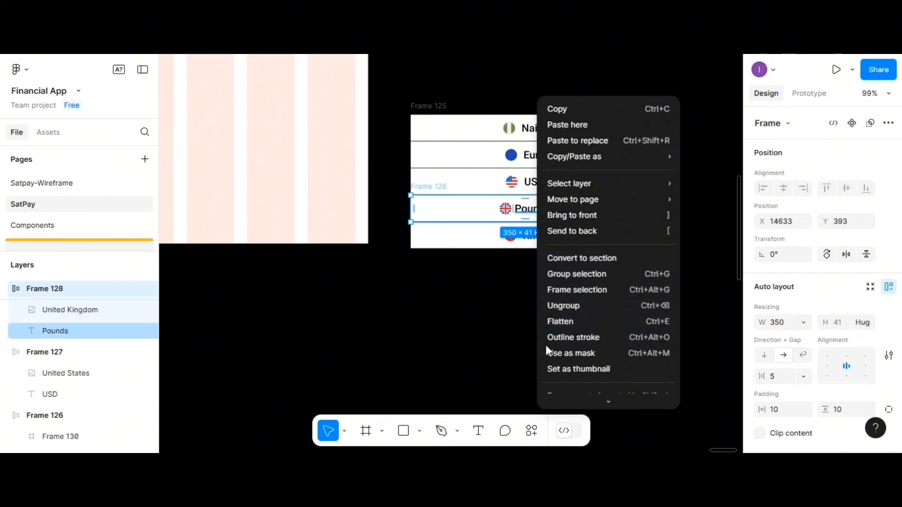
pyautogui.click(486, 210)
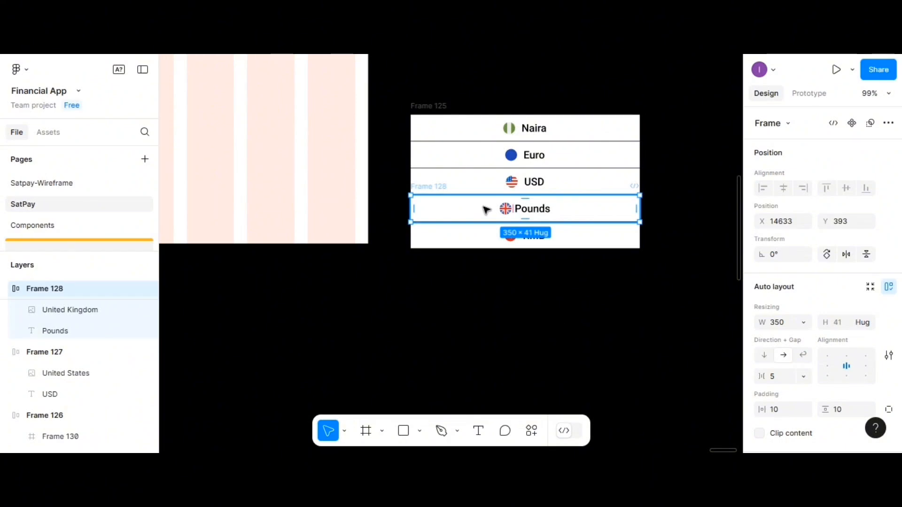
# - Remove auto layout from the Pounds row frame
pyautogui.rightClick(486, 212)
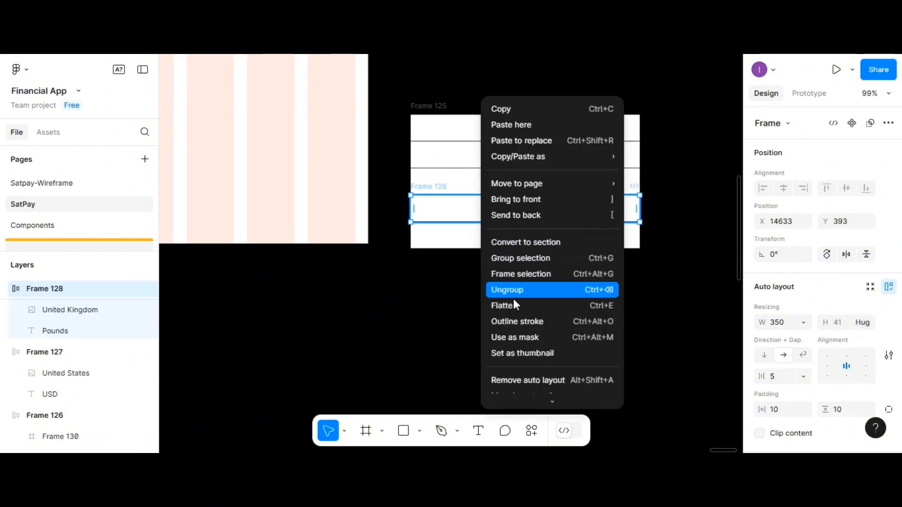
pyautogui.scroll(-3, 514, 329)
pyautogui.scroll(-1, 514, 330)
pyautogui.click(540, 244)
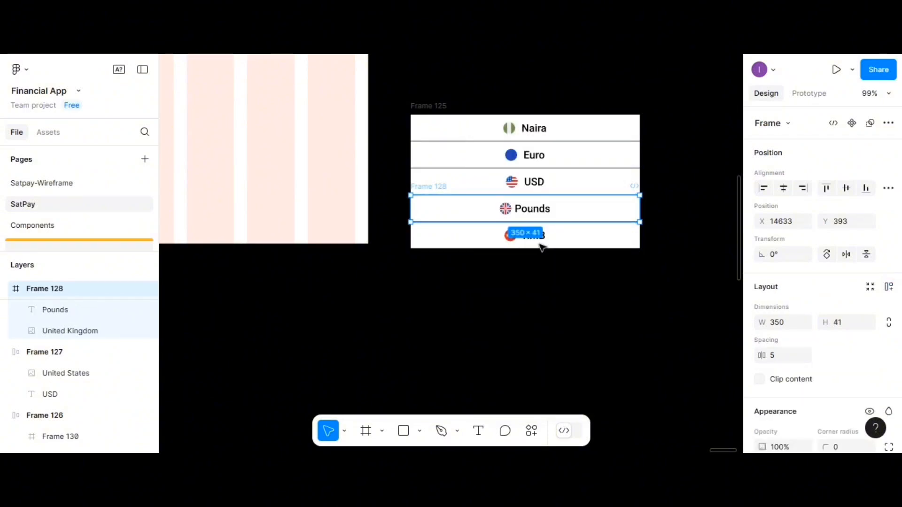
# - Set the spacing between the United Kingdom flag and the Pounds text to 10
pyautogui.click(510, 212)
pyautogui.click(529, 209)
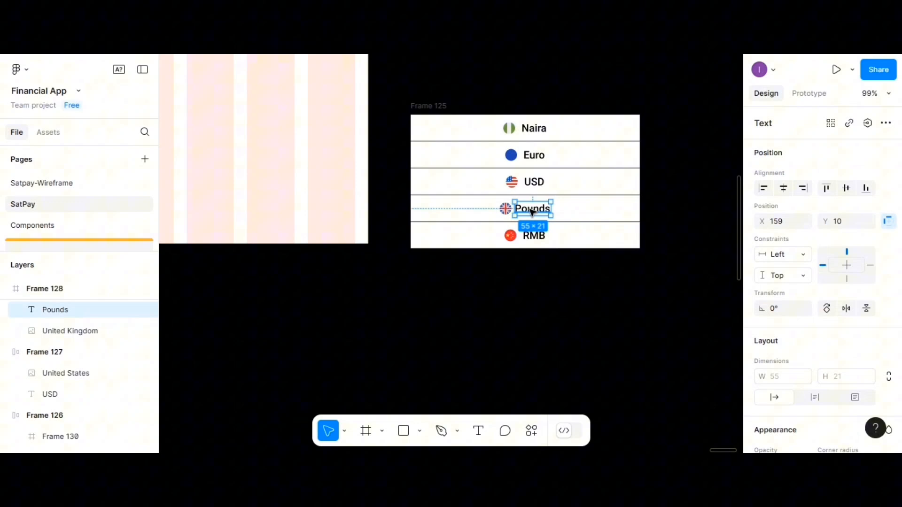
pyautogui.keyDown('shift'); pyautogui.click(506, 210); pyautogui.keyUp('shift')
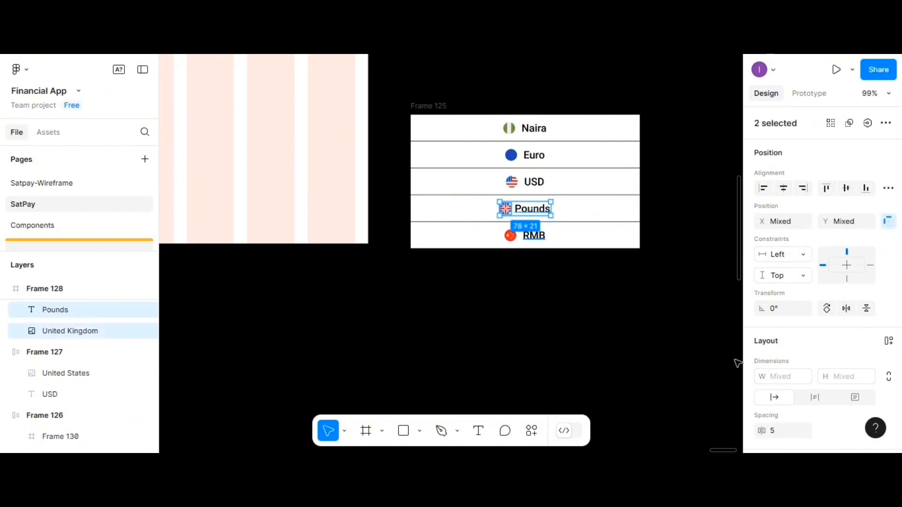
pyautogui.click(774, 433)
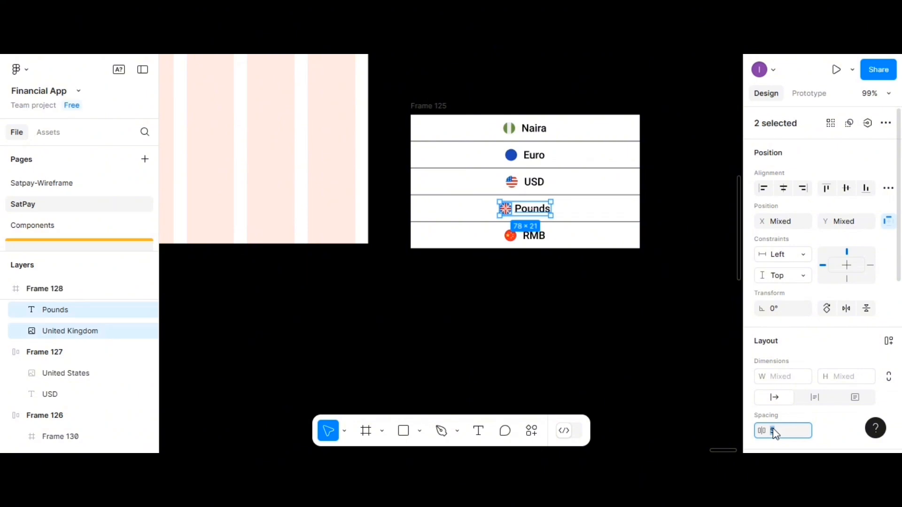
pyautogui.write('10')
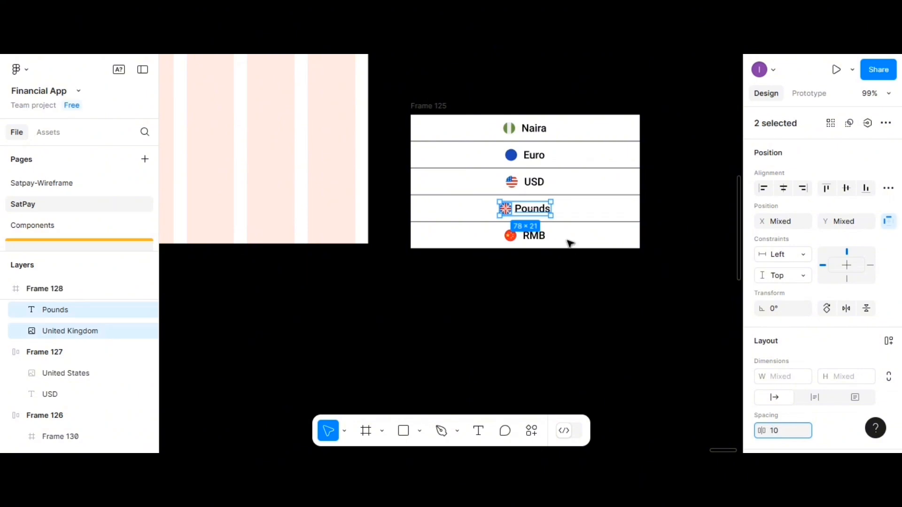
pyautogui.press('Return')
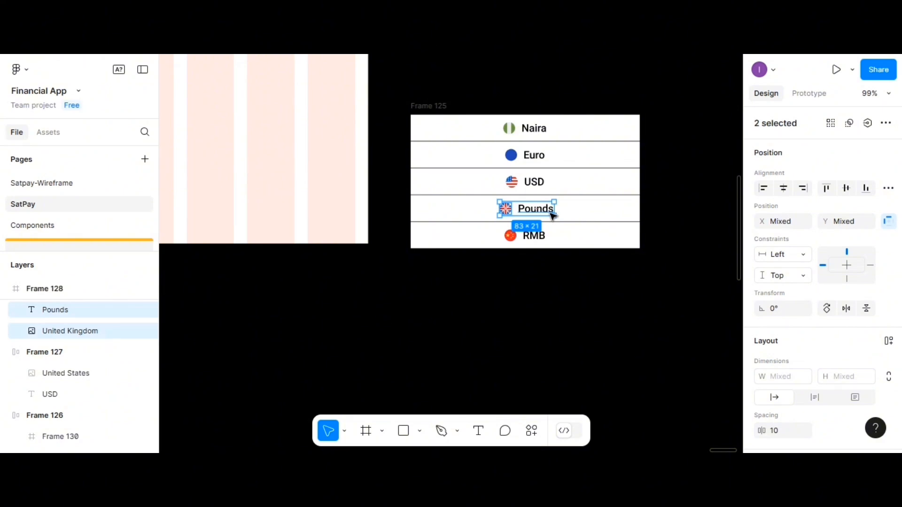
# - Group the United Kingdom flag with the Pounds text and move the group so its flag lines up with the other rows' flags
pyautogui.hotkey('ctrl', 'g')
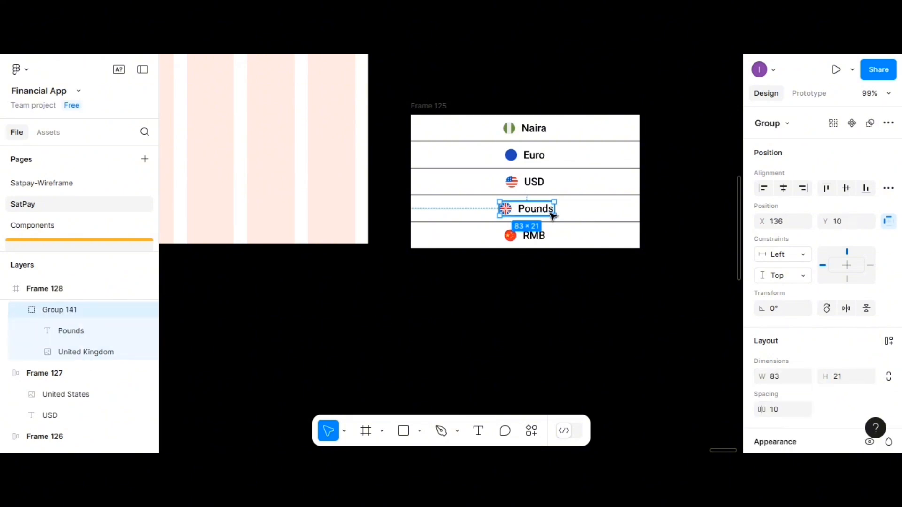
pyautogui.moveTo(541, 213); pyautogui.dragTo(544, 210)
pyautogui.click(580, 308)
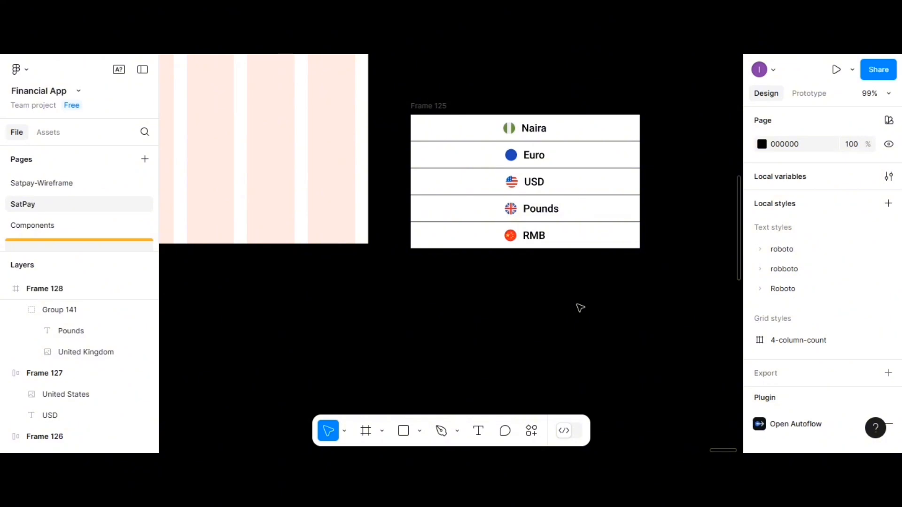
pyautogui.scroll(2, 596, 293)
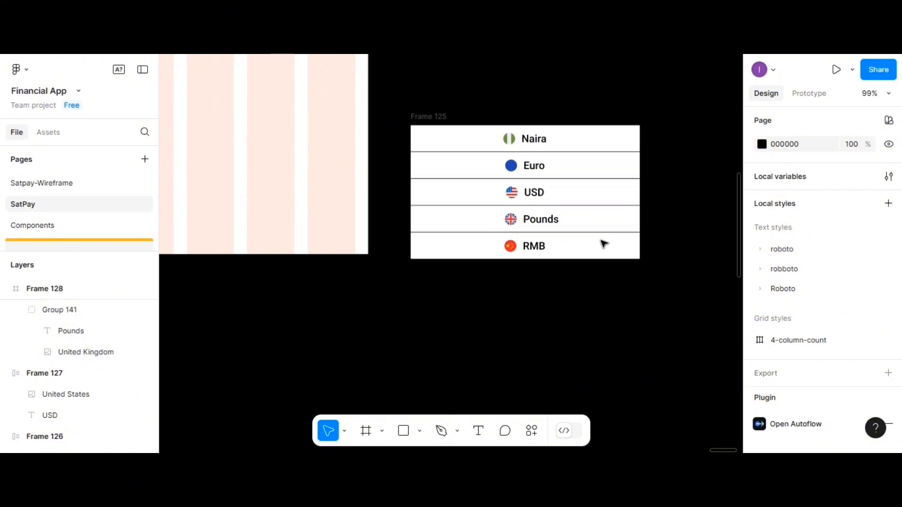
pyautogui.scroll(1, 581, 373)
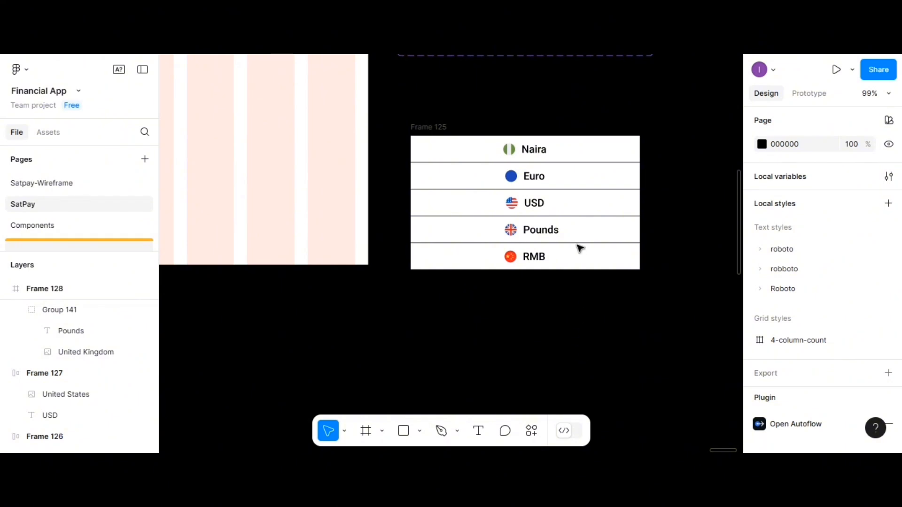
pyautogui.moveTo(573, 121); pyautogui.dragTo(581, 327)
pyautogui.moveTo(390, 134); pyautogui.dragTo(603, 321)
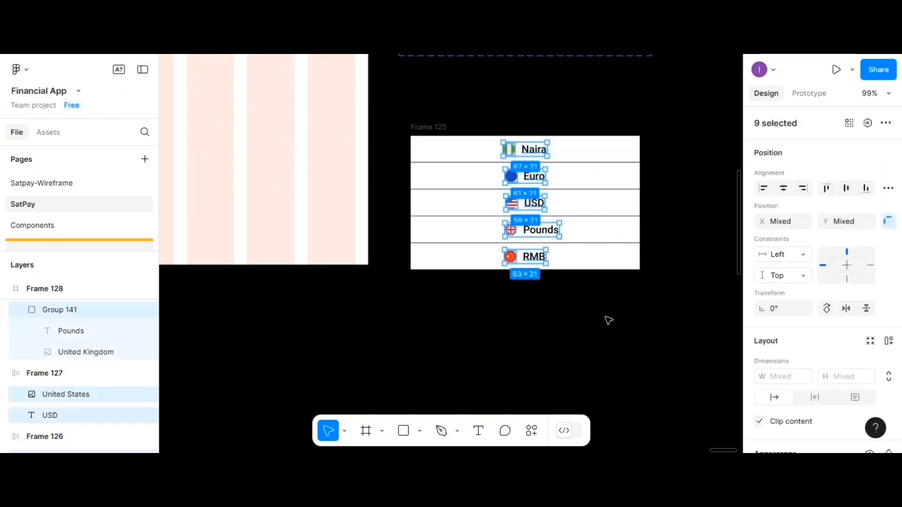
# - Set the stroke weight of the Naira, Euro, USD and RMB row frames together to 0.5
pyautogui.click(614, 264)
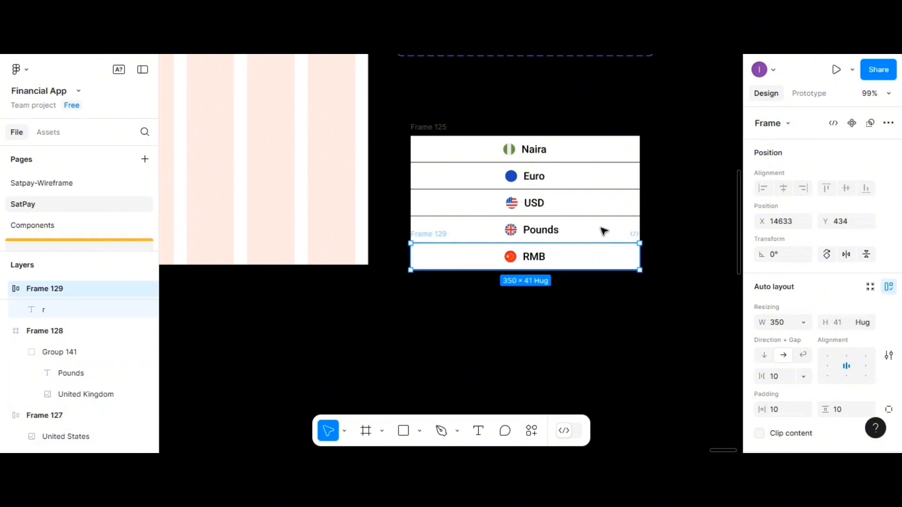
pyautogui.keyDown('shift'); pyautogui.click(601, 196); pyautogui.keyUp('shift')
pyautogui.keyDown('shift'); pyautogui.click(601, 173); pyautogui.keyUp('shift')
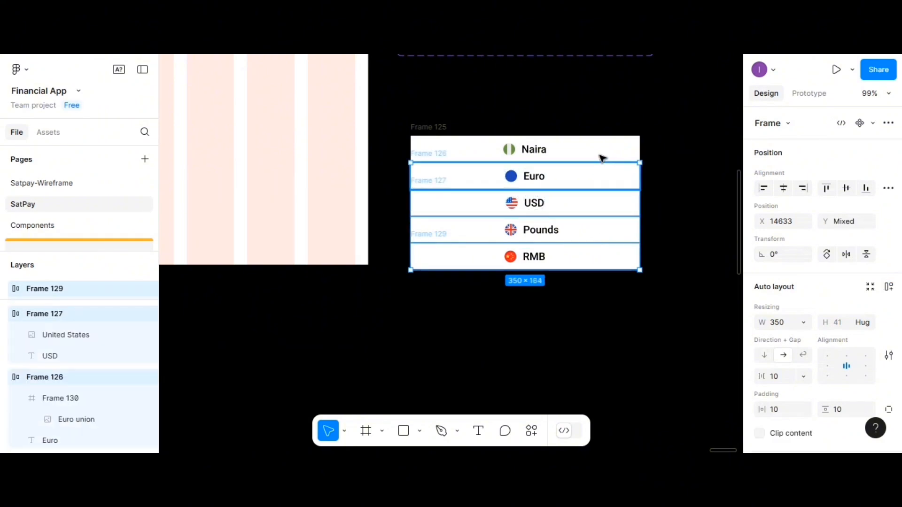
pyautogui.keyDown('shift'); pyautogui.click(600, 154); pyautogui.keyUp('shift')
pyautogui.scroll(-1, 698, 335)
pyautogui.scroll(-7, 785, 395)
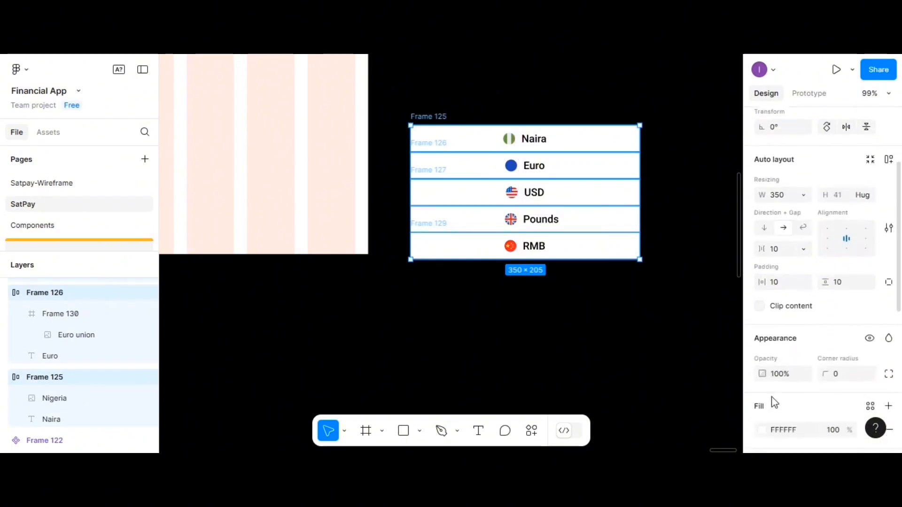
pyautogui.click(830, 318)
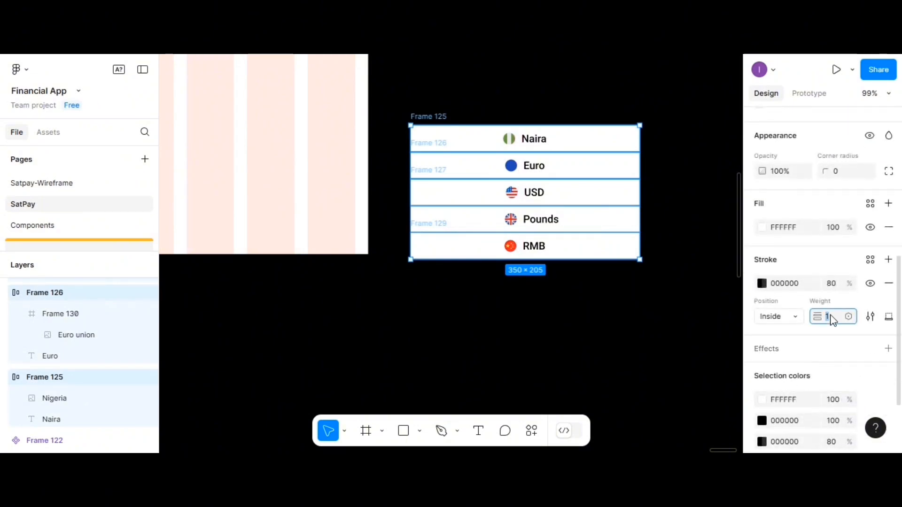
pyautogui.write('0.5')
pyautogui.press('Return')
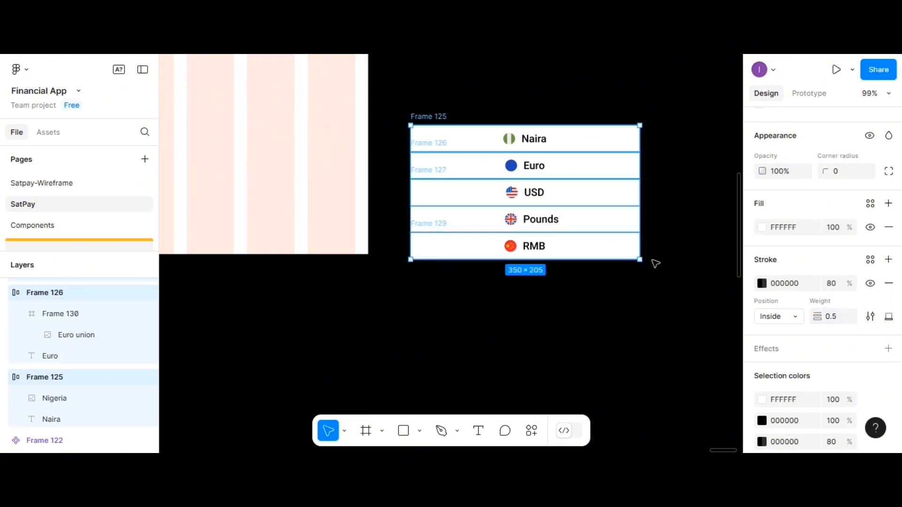
# - Check the stroke settings of the RMB row frame
pyautogui.click(640, 334)
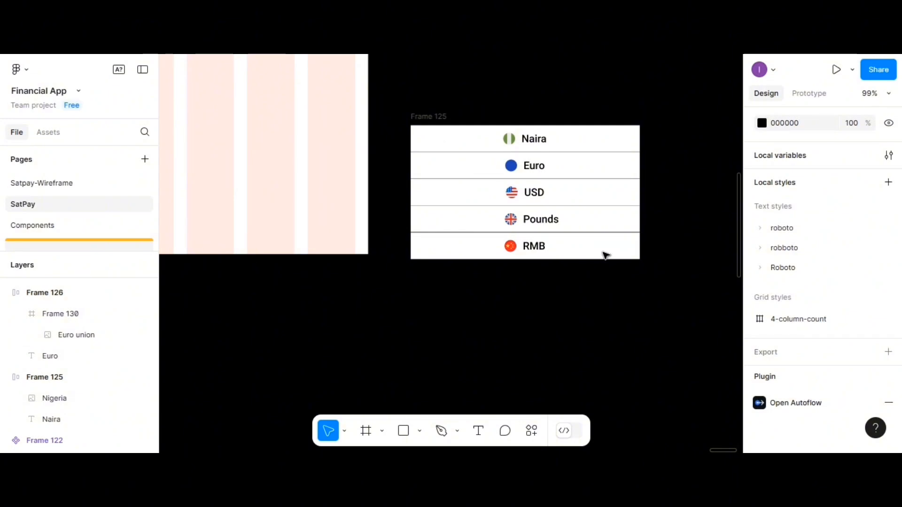
pyautogui.click(605, 238)
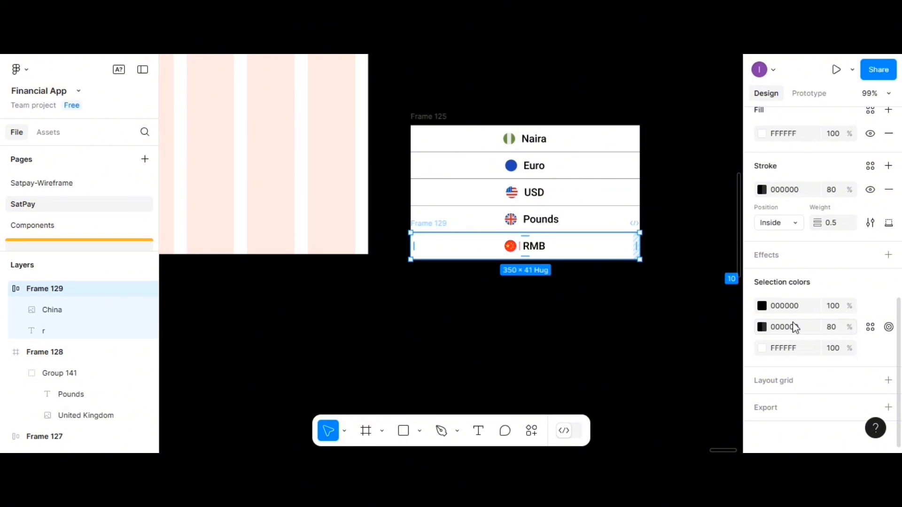
pyautogui.click(641, 218)
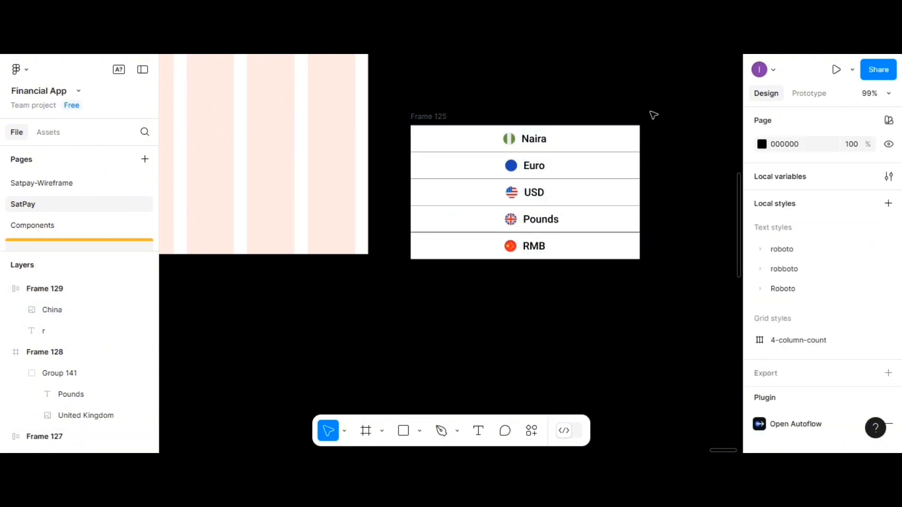
# - Try applying the RMB row frame's stroke to all sides
pyautogui.moveTo(651, 111); pyautogui.dragTo(583, 308)
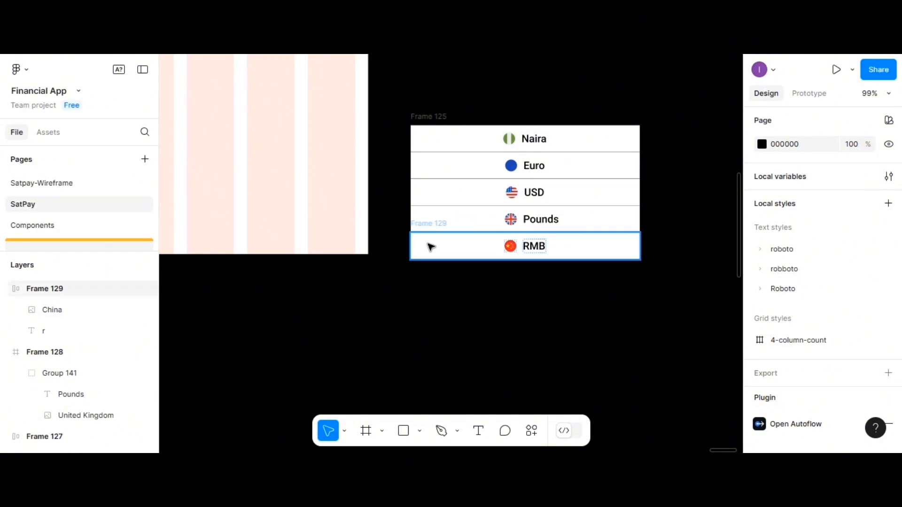
pyautogui.click(431, 247)
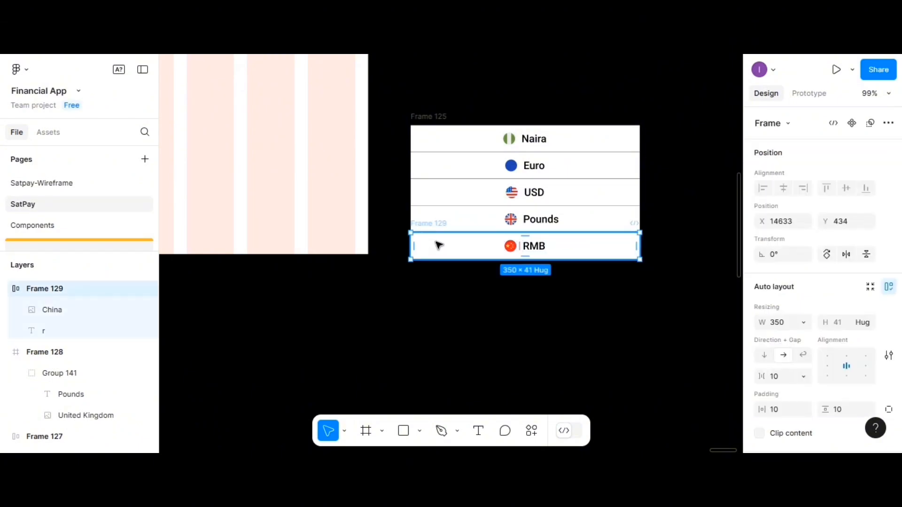
pyautogui.scroll(-5, 873, 367)
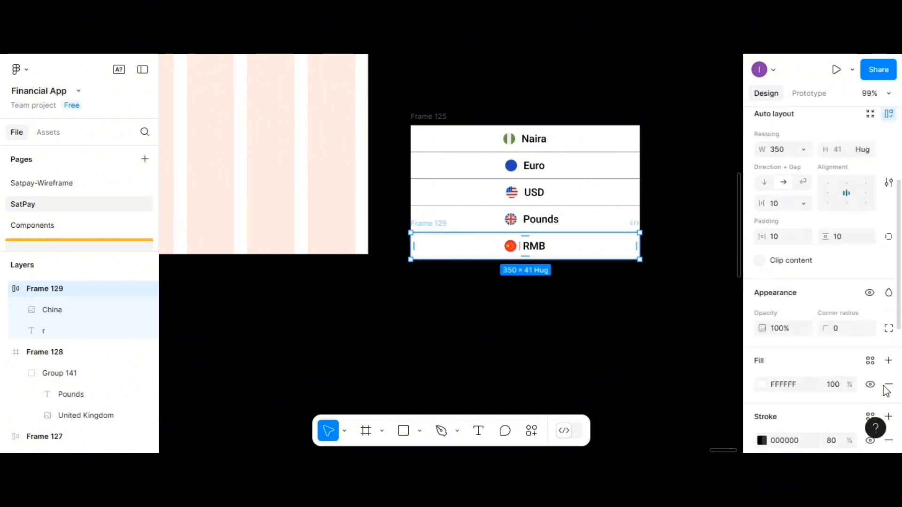
pyautogui.scroll(-3, 879, 355)
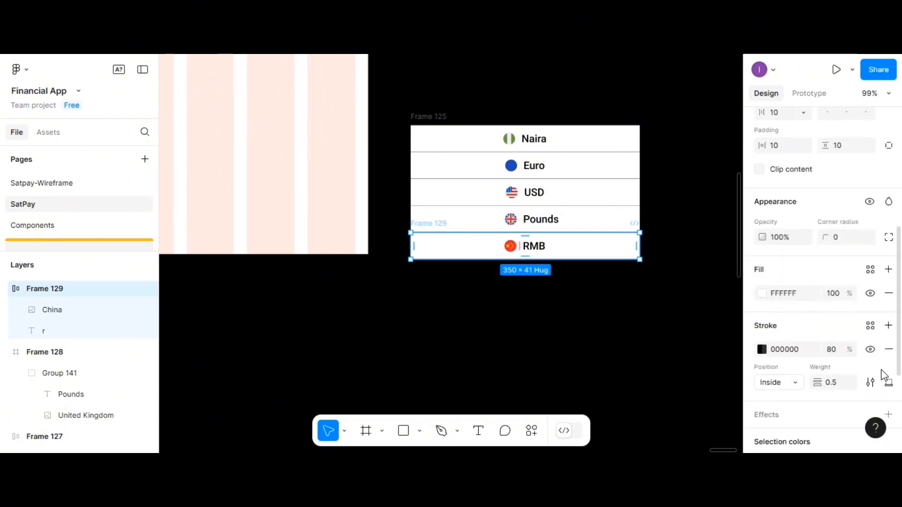
pyautogui.click(888, 383)
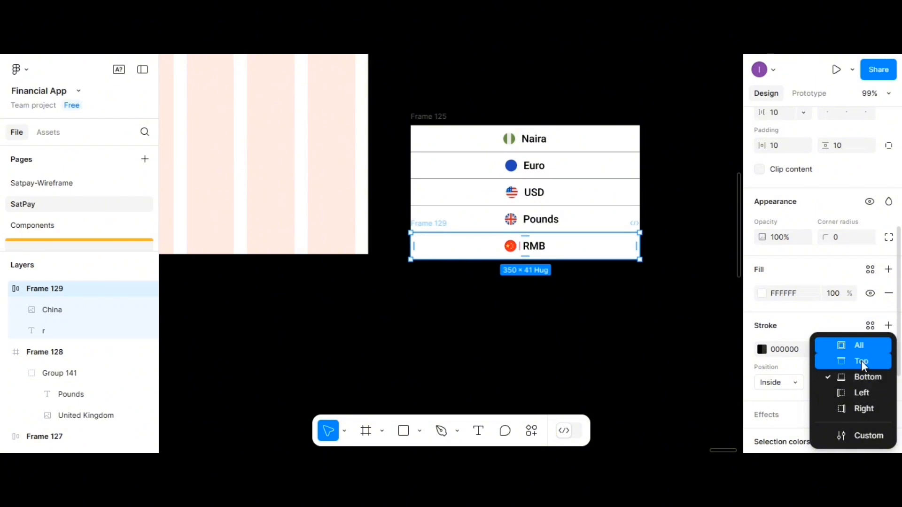
pyautogui.click(851, 348)
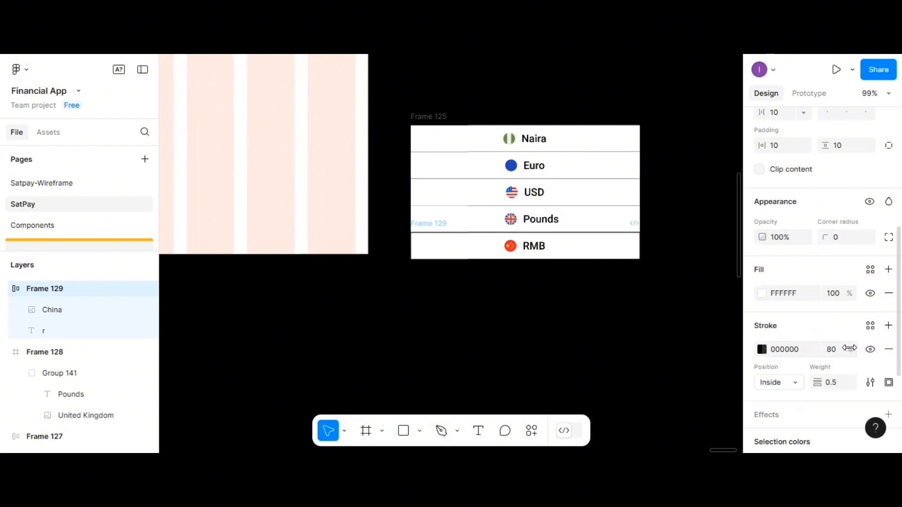
# - Restrict the RMB row frame's stroke to its bottom side again
pyautogui.click(610, 256)
pyautogui.click(889, 383)
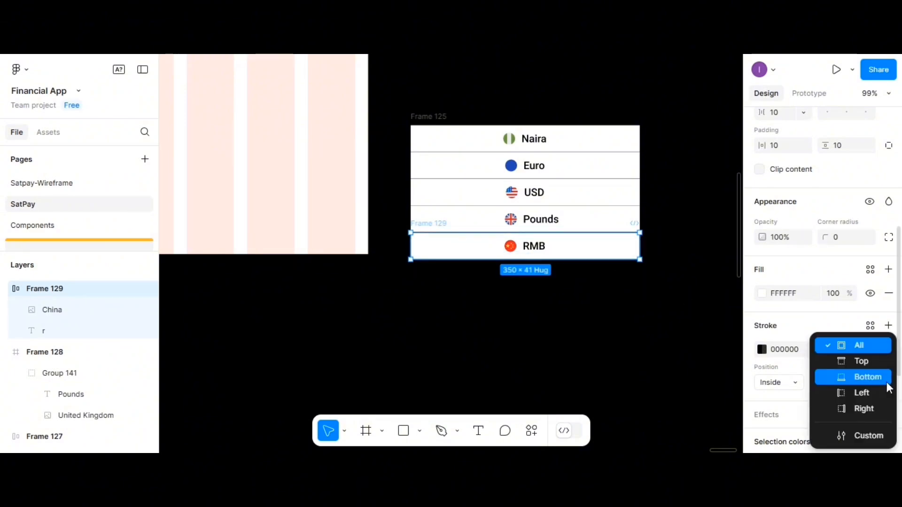
pyautogui.click(868, 377)
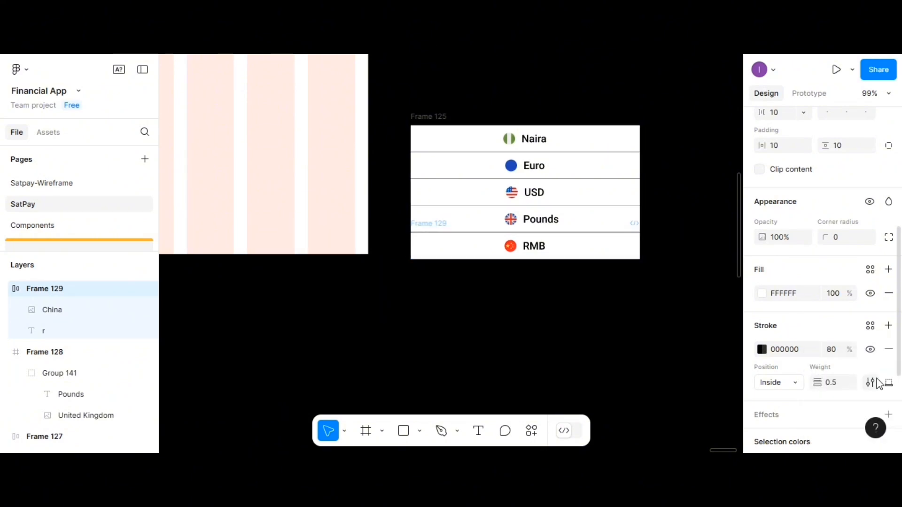
pyautogui.click(633, 248)
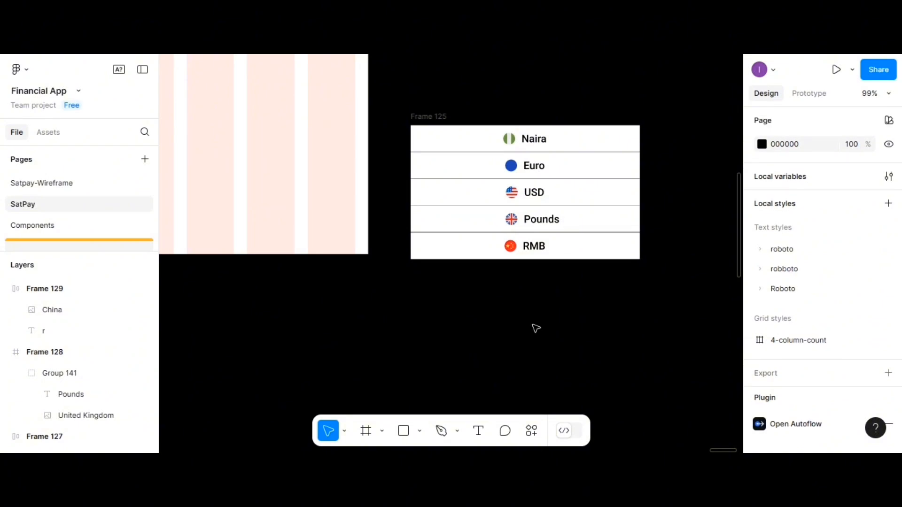
# - Left-align the flag and text in the Naira row frame and set its horizontal padding to 20
pyautogui.click(521, 141)
pyautogui.keyDown('shift'); pyautogui.click(512, 142); pyautogui.keyUp('shift')
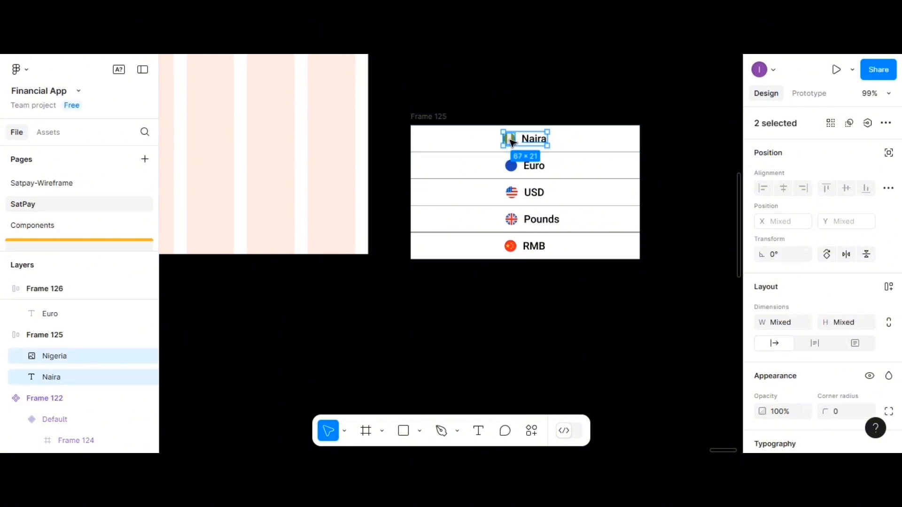
pyautogui.scroll(-3, 841, 263)
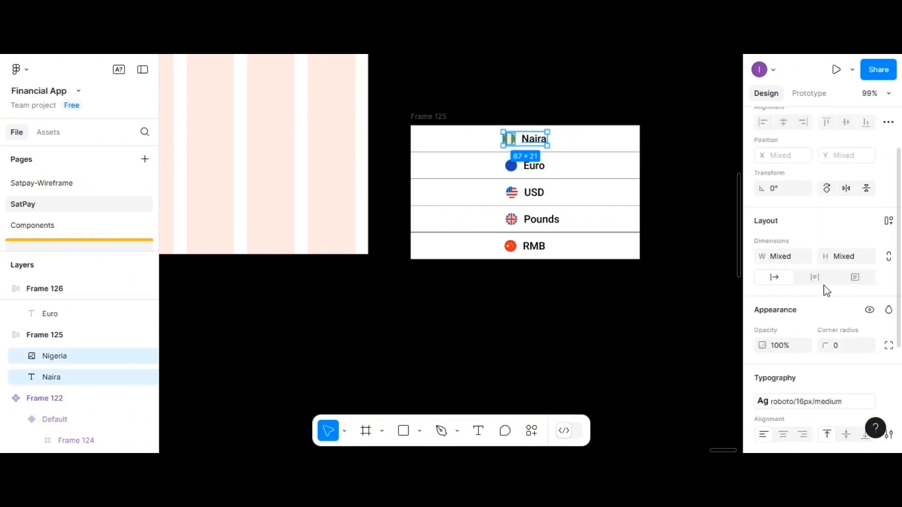
pyautogui.scroll(-1, 814, 352)
pyautogui.hotkey('shift', 'a')
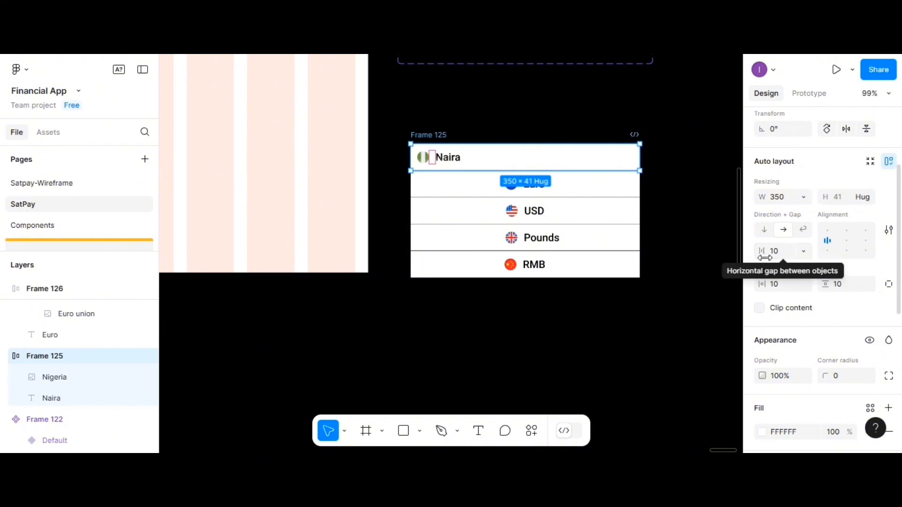
pyautogui.click(790, 287)
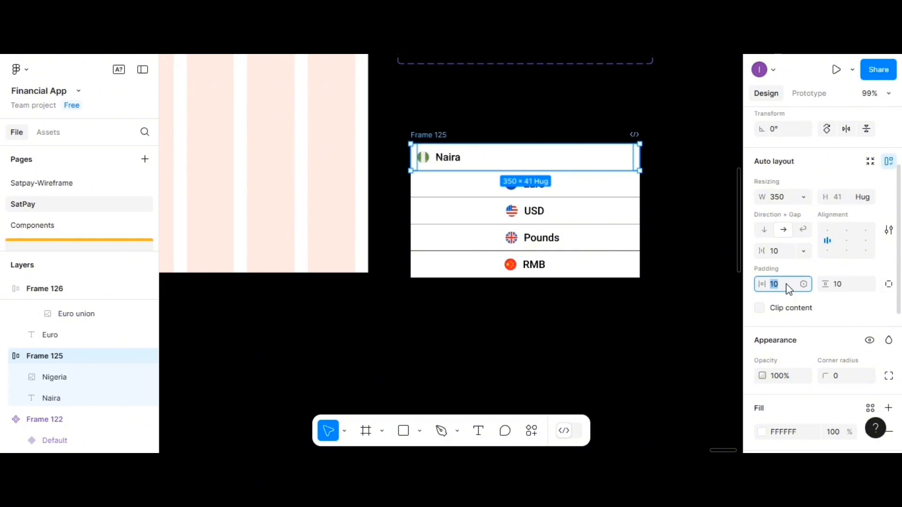
pyautogui.write('20')
pyautogui.press('Return')
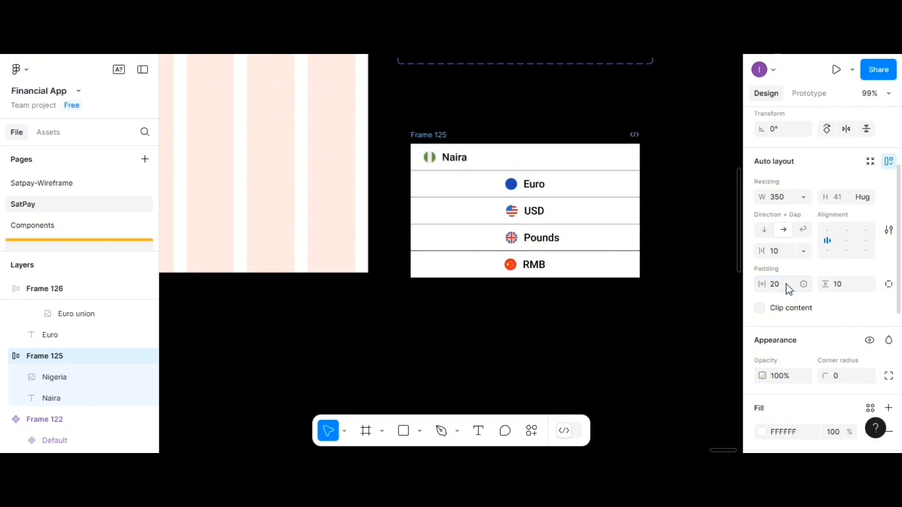
# - Left-align the contents of the Euro row frame and set its horizontal padding to 20
pyautogui.click(594, 192)
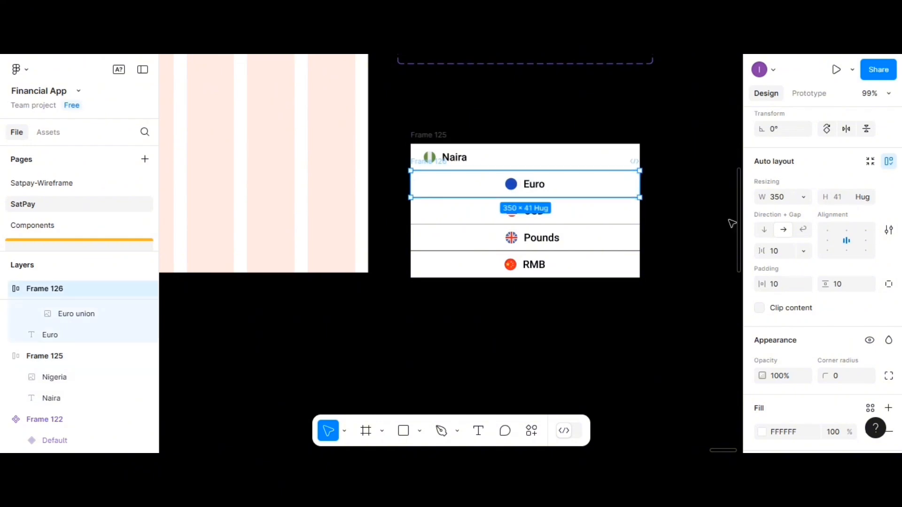
pyautogui.click(828, 242)
pyautogui.click(778, 285)
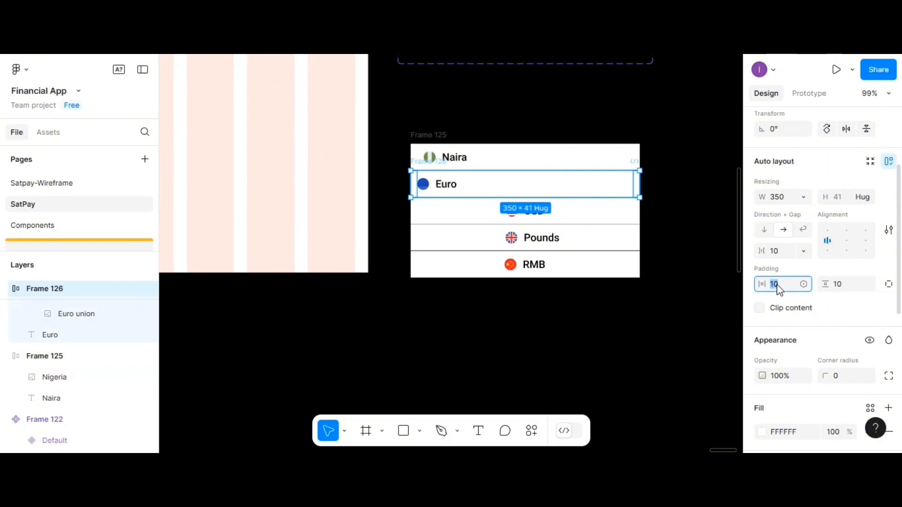
pyautogui.press('Return')
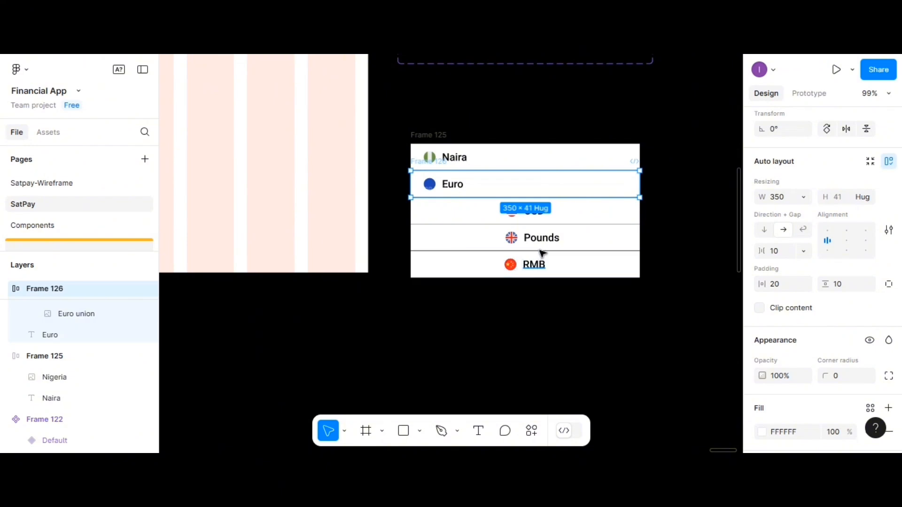
# - Left-align the contents of the USD row frame and set its horizontal padding to 20
pyautogui.click(559, 219)
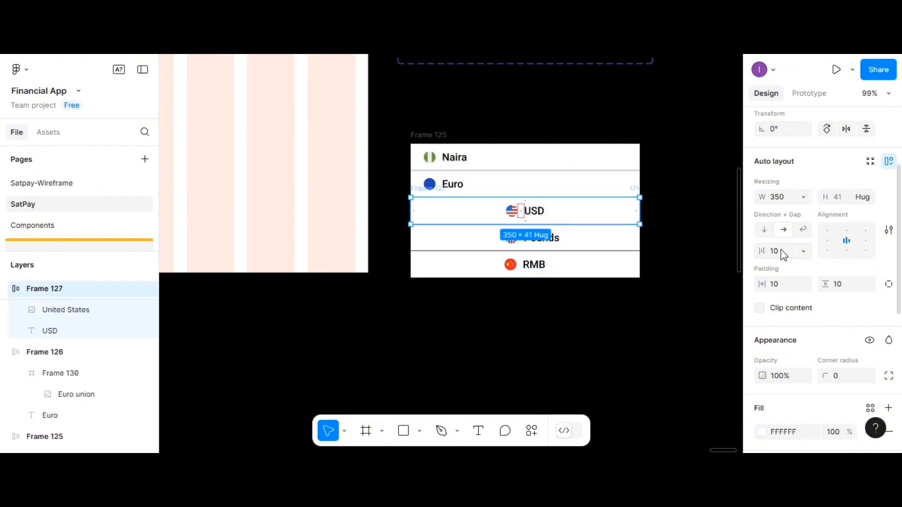
pyautogui.click(828, 242)
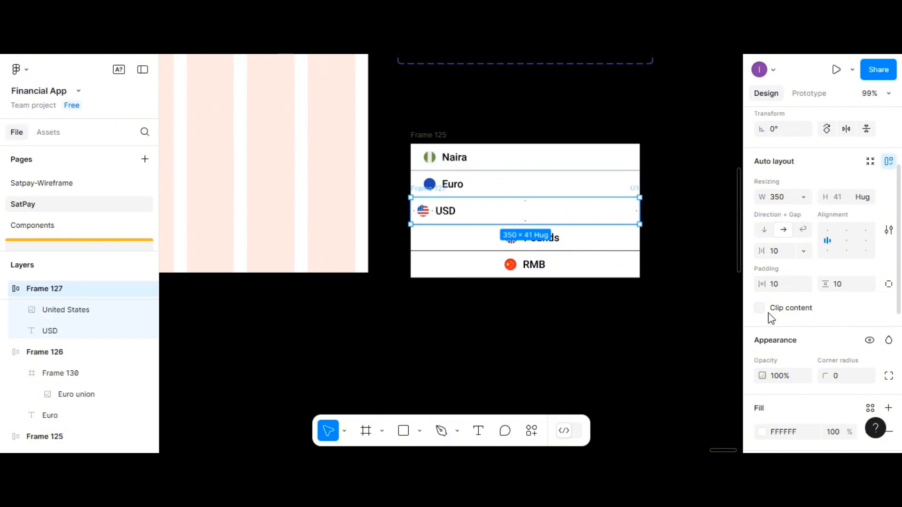
pyautogui.click(780, 287)
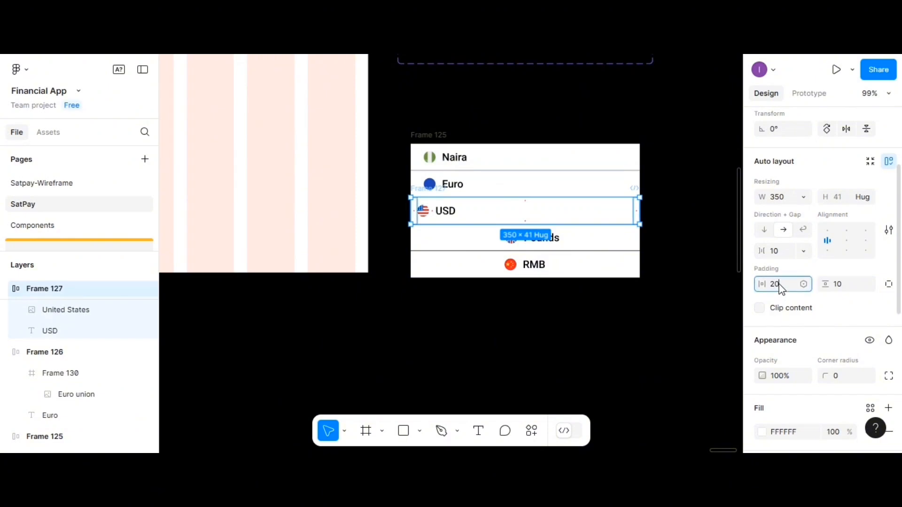
pyautogui.press('Return')
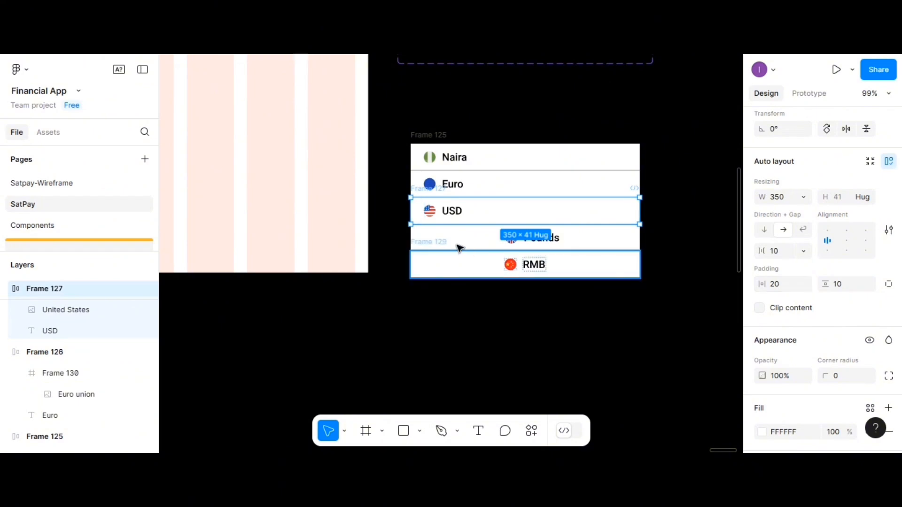
# - Move the Pounds flag-and-text group within its row so it lines up with the USD flag and text above
pyautogui.press('Escape')
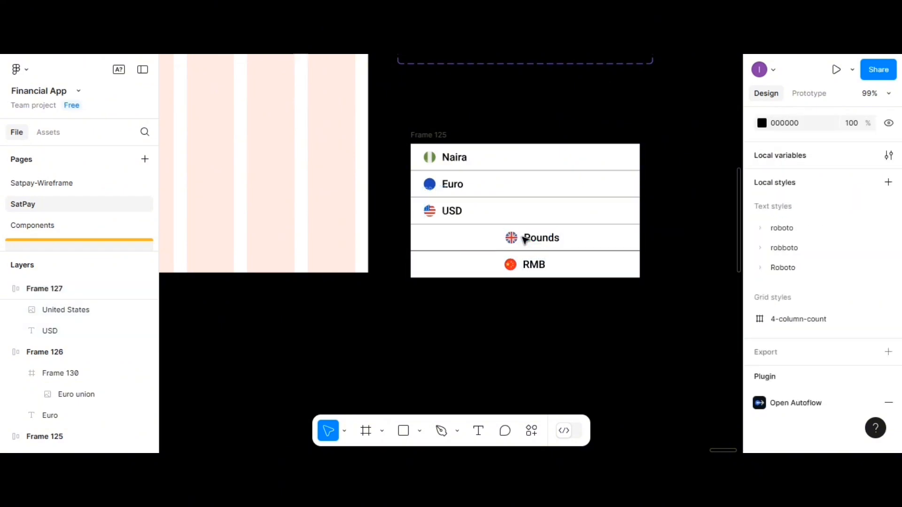
pyautogui.moveTo(534, 242); pyautogui.dragTo(453, 241)
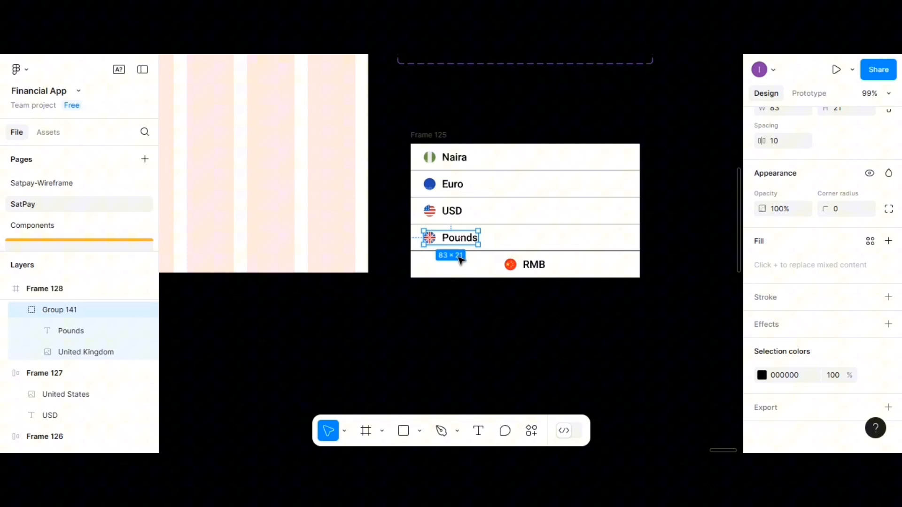
# - Set the RMB row frame's horizontal padding to 20 and left-align its contents to match the other rows
pyautogui.click(534, 265)
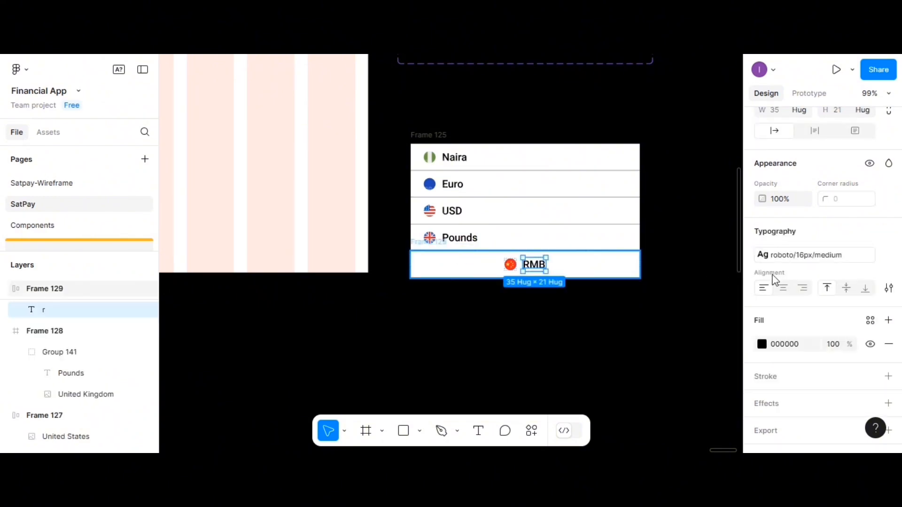
pyautogui.press('Escape')
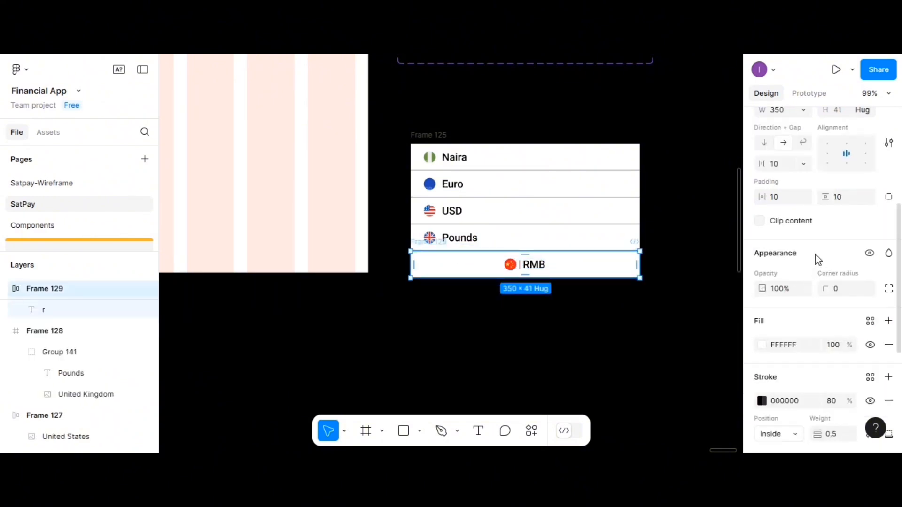
pyautogui.click(783, 202)
pyautogui.press('Return')
pyautogui.click(827, 154)
pyautogui.click(657, 342)
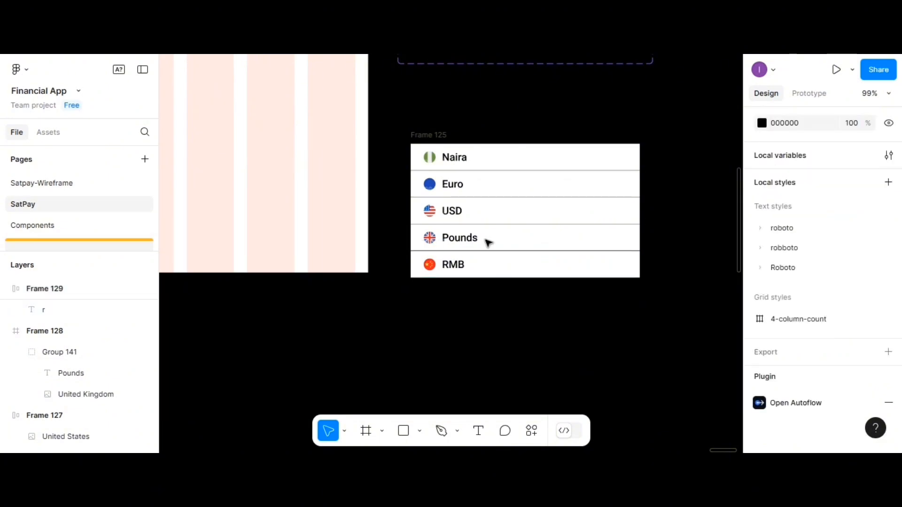
# - Copy the CaretDown icon from the conversion card's USD selector into the Naira row, after the Naira text
pyautogui.scroll(1, 448, 326)
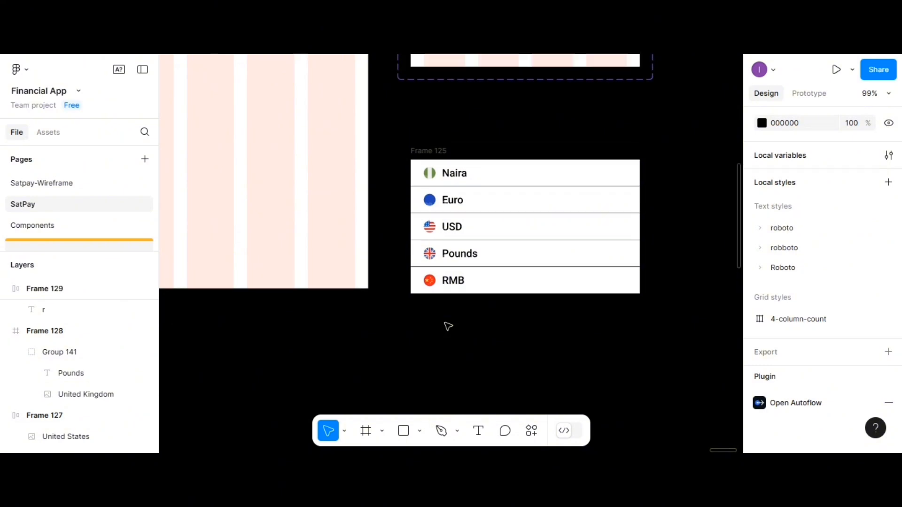
pyautogui.scroll(3, 448, 326)
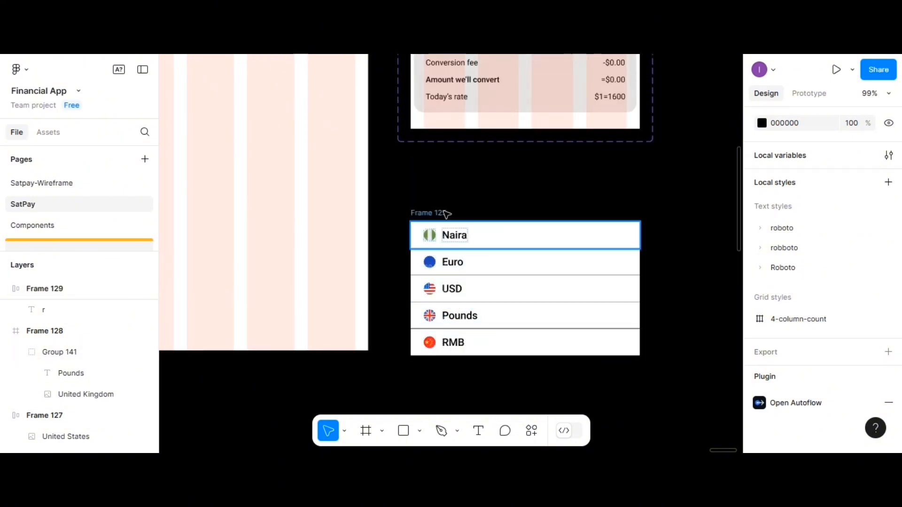
pyautogui.scroll(7, 534, 205)
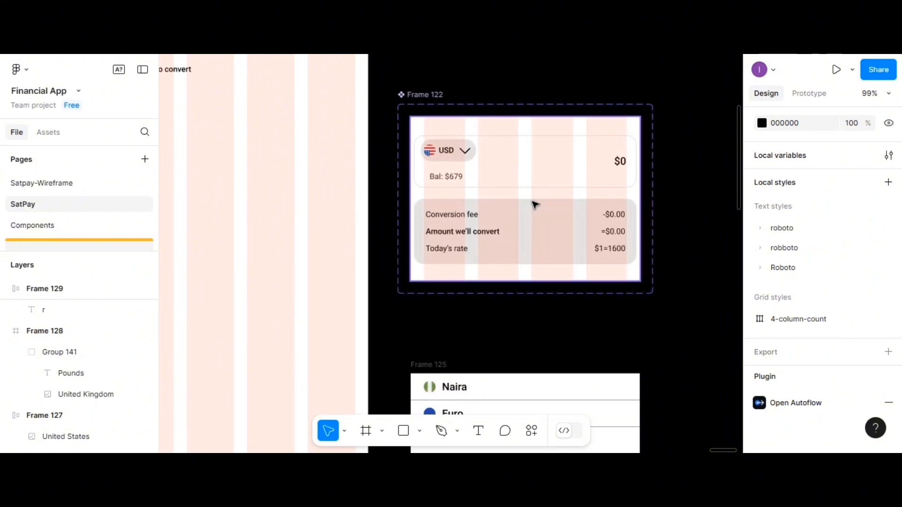
pyautogui.scroll(-4, 535, 205)
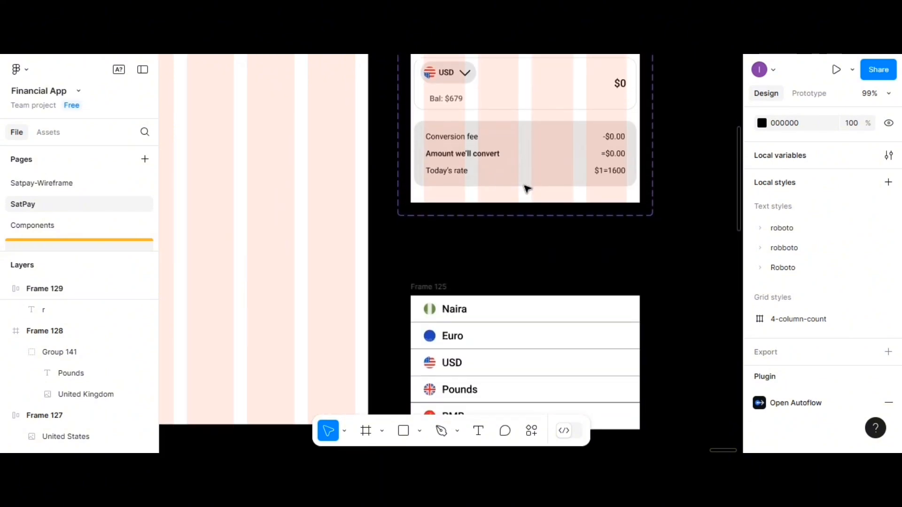
pyautogui.scroll(-1, 524, 185)
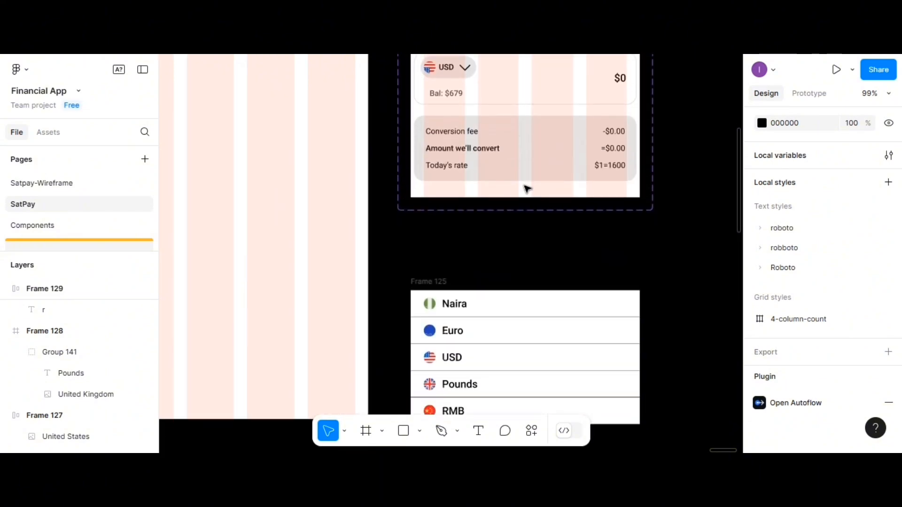
pyautogui.doubleClick(467, 71)
pyautogui.doubleClick(467, 71)
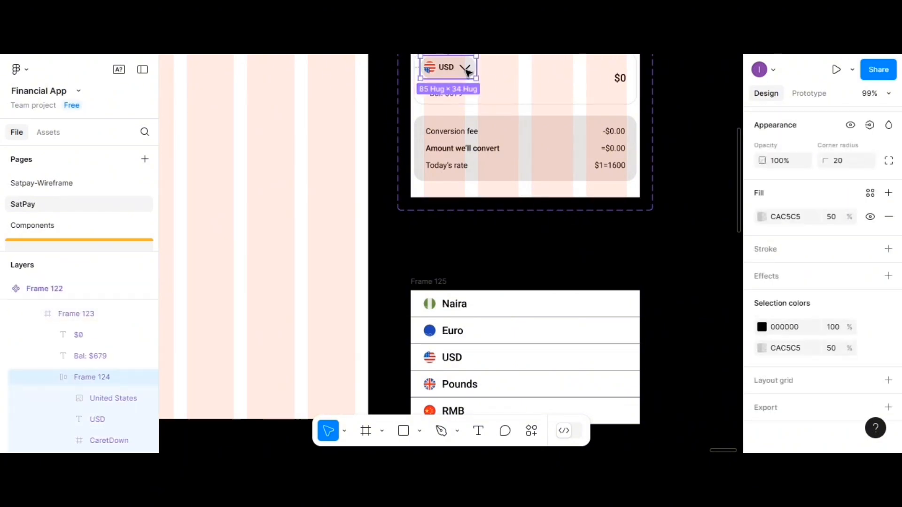
pyautogui.doubleClick(467, 72)
pyautogui.moveTo(466, 69); pyautogui.dragTo(614, 309)
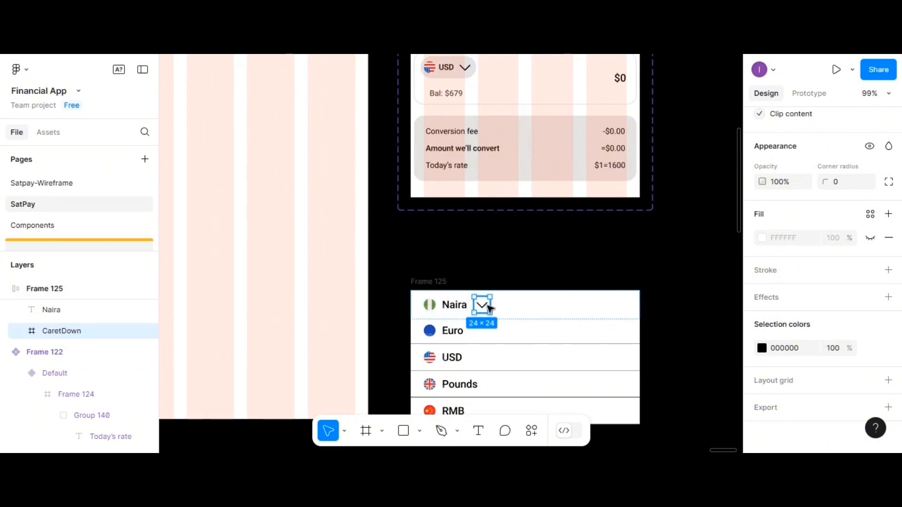
# - Flip the Naira row's caret icon vertically and set its rotation to 90°
pyautogui.scroll(-3, 513, 309)
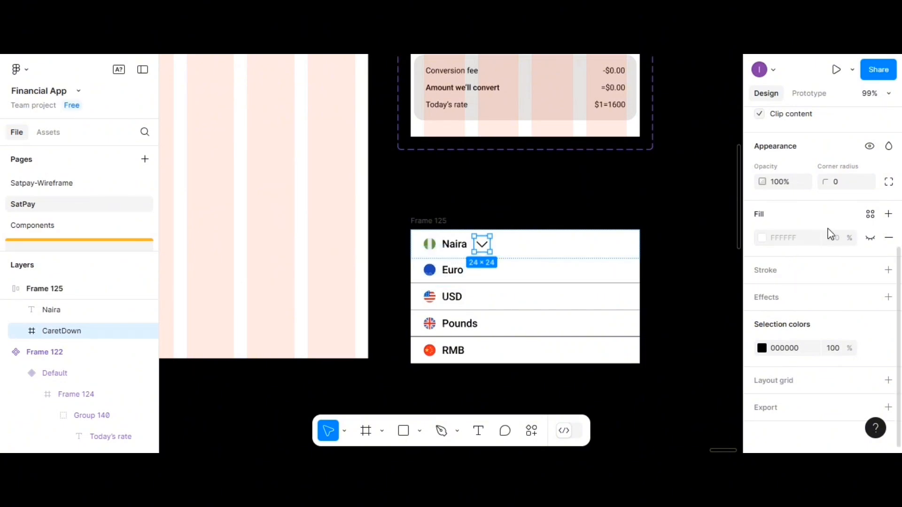
pyautogui.scroll(5, 831, 233)
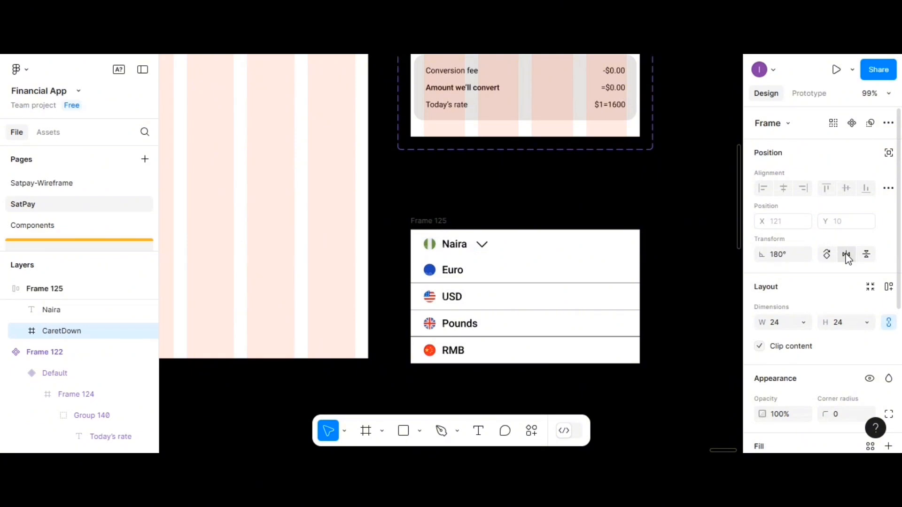
pyautogui.click(865, 255)
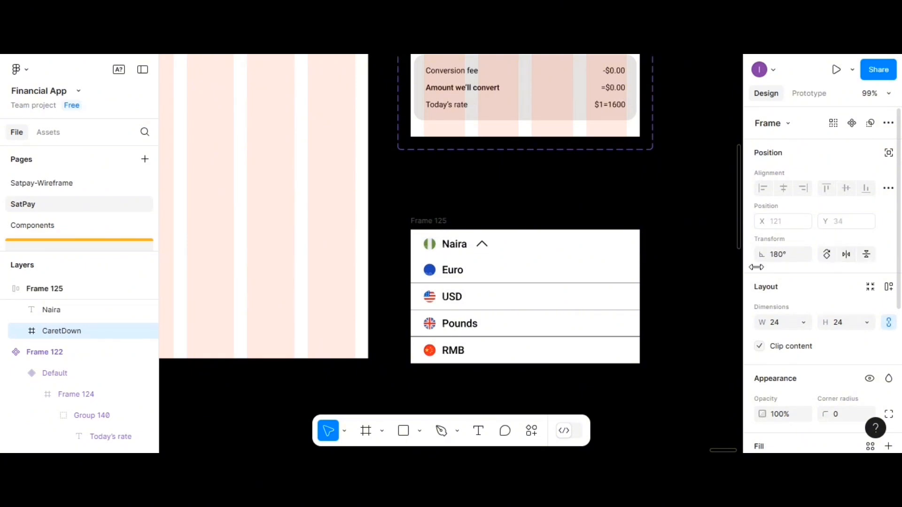
pyautogui.click(789, 258)
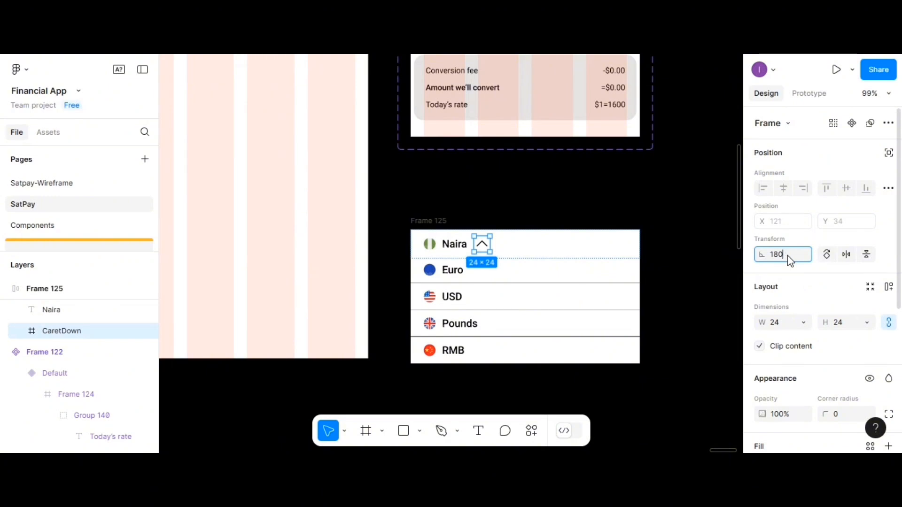
pyautogui.write('90')
pyautogui.press('Return')
# - Try to move the rotated caret freely toward the right end of the Naira row
pyautogui.moveTo(477, 243); pyautogui.dragTo(543, 239)
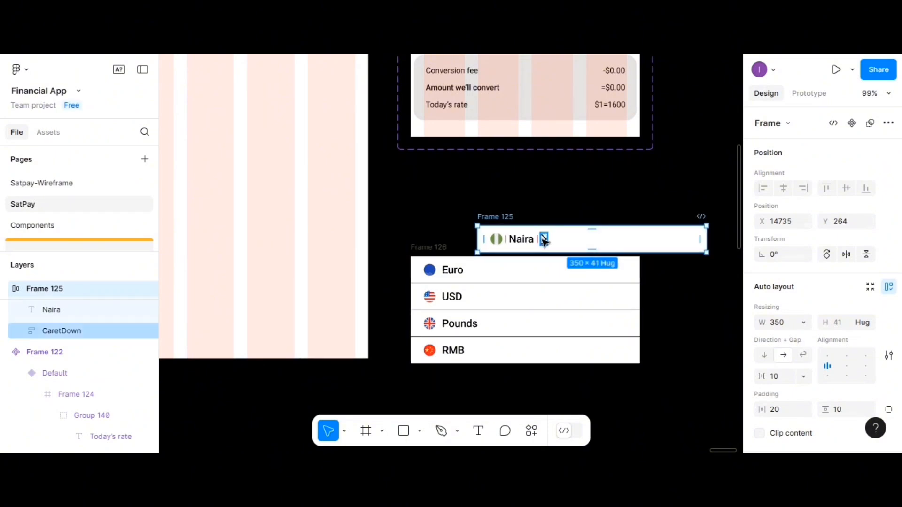
pyautogui.hotkey('ctrl', 'z')
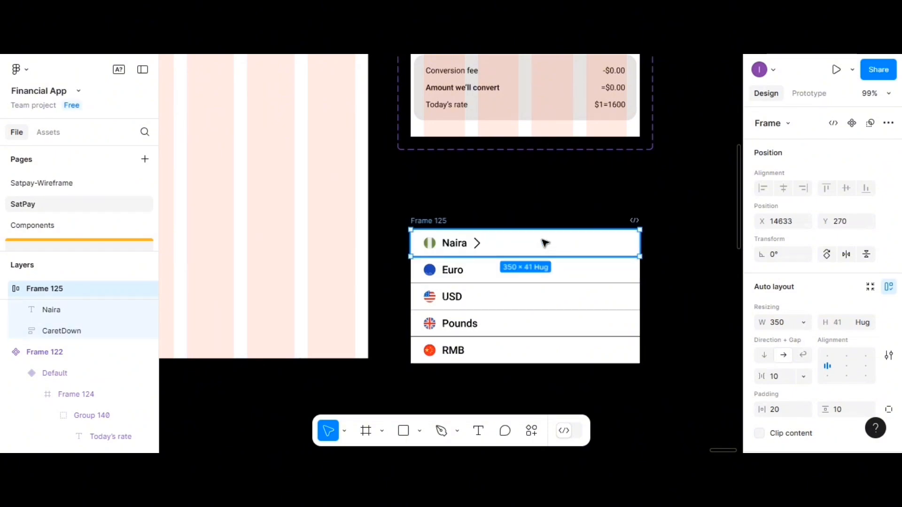
pyautogui.click(477, 241)
pyautogui.moveTo(476, 242); pyautogui.dragTo(612, 244)
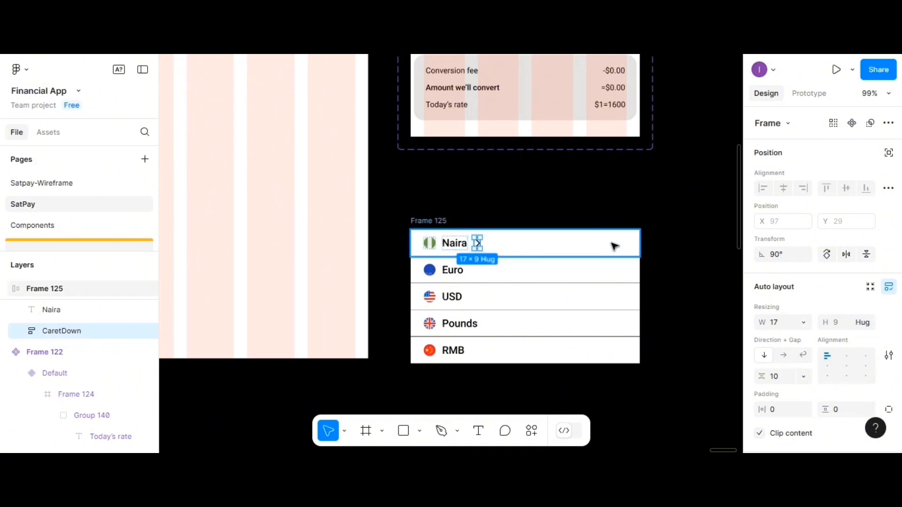
pyautogui.click(531, 246)
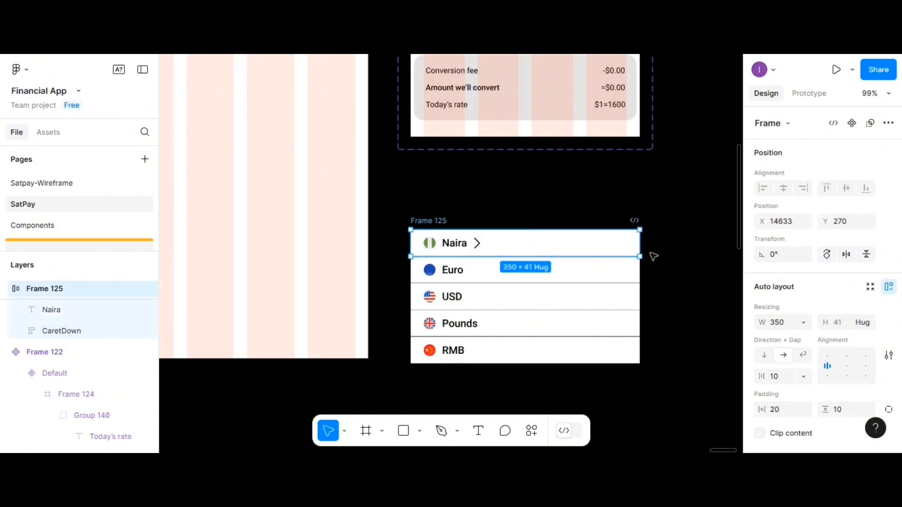
# - Give the Naira row's caret absolute positioning and align it to the row's right edge
pyautogui.click(477, 243)
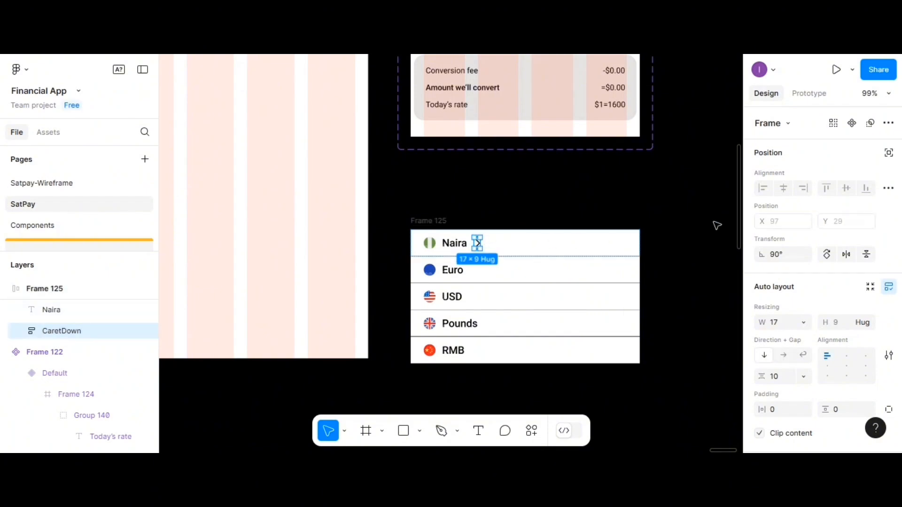
pyautogui.click(889, 154)
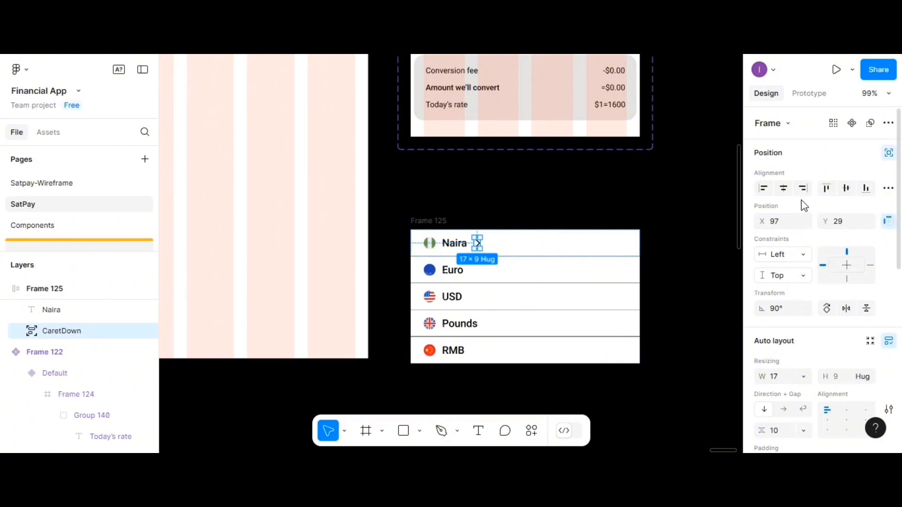
pyautogui.click(804, 189)
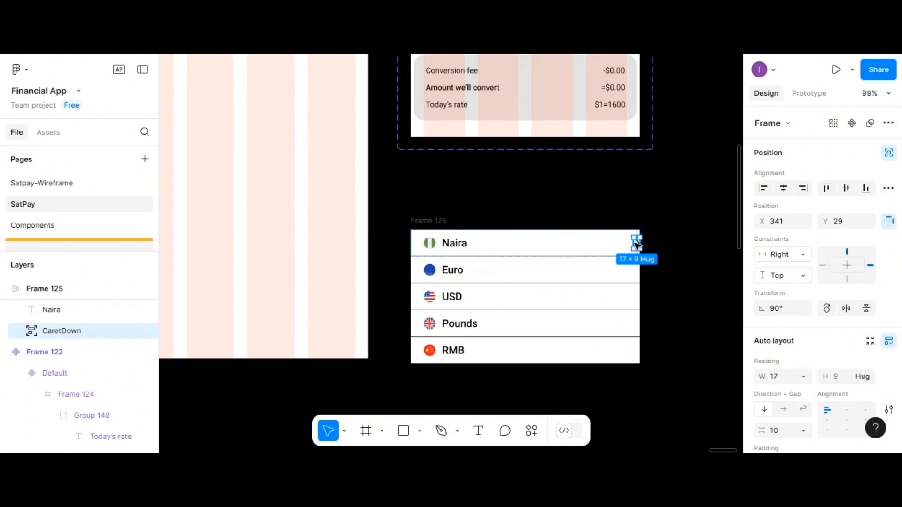
# - Set the Naira caret's X position to 330 and centre it vertically in its row
pyautogui.moveTo(637, 245); pyautogui.dragTo(630, 245)
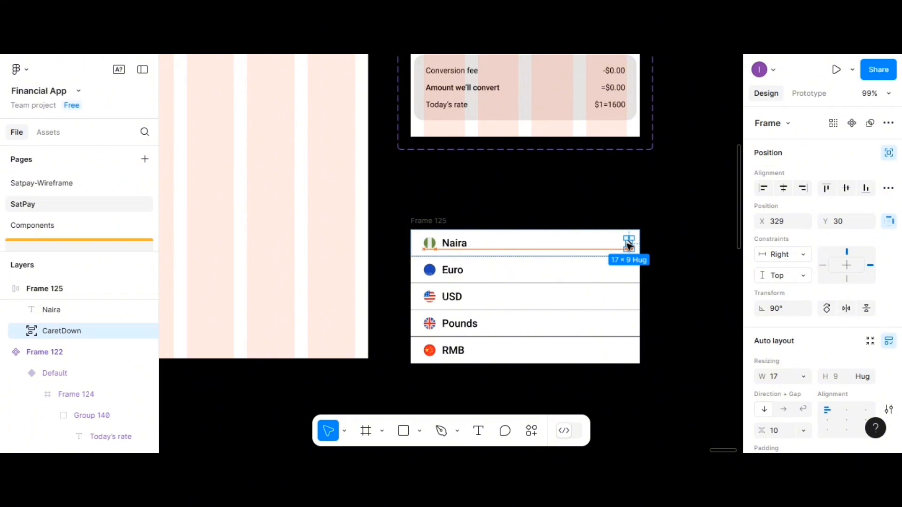
pyautogui.click(782, 227)
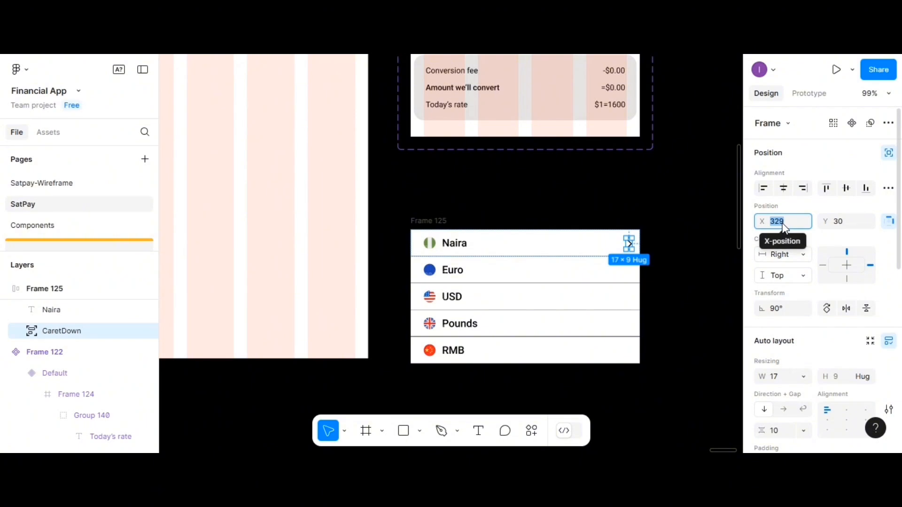
pyautogui.write('330')
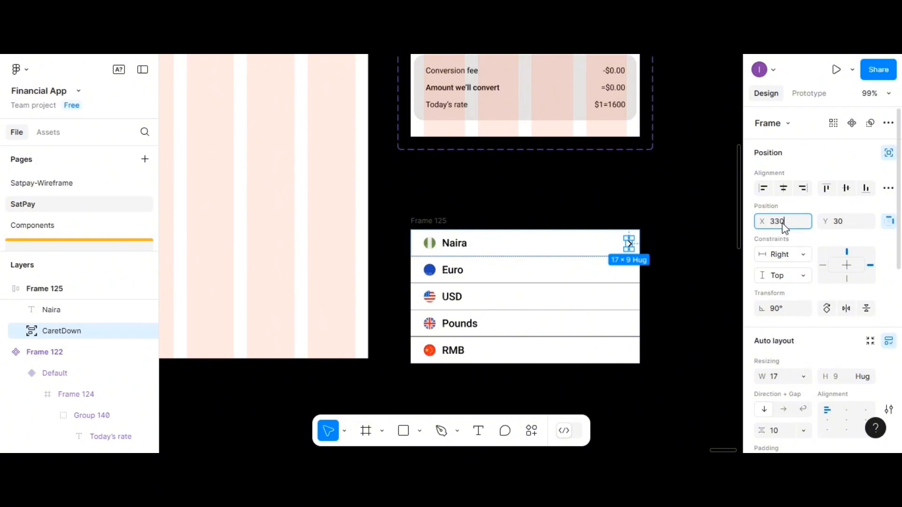
pyautogui.press('Return')
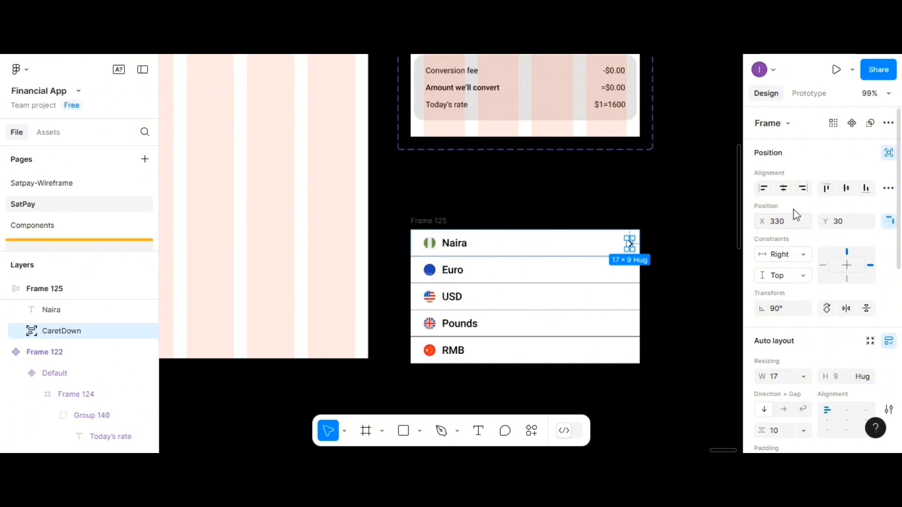
pyautogui.click(847, 188)
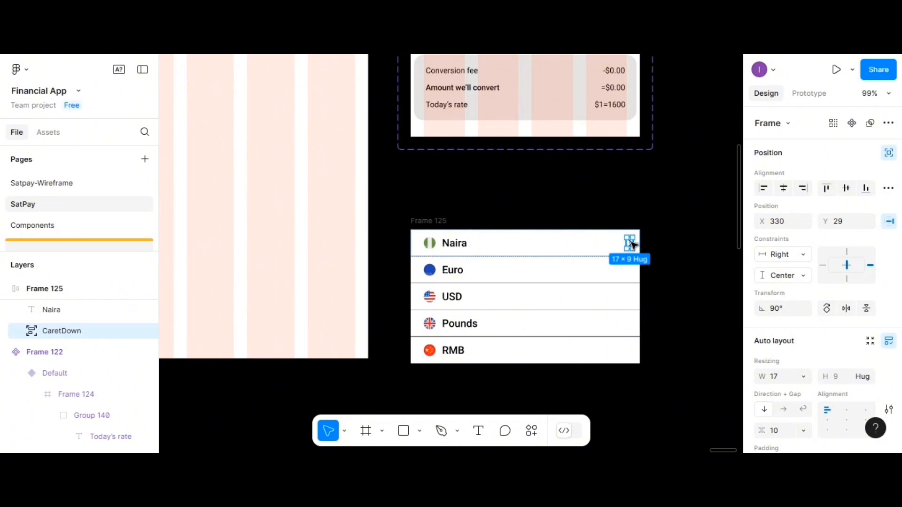
# - Duplicate the Naira caret into the Euro, USD, Pounds and RMB rows, replacing the Pounds-row copy that belongs to the USD frame
pyautogui.moveTo(631, 245); pyautogui.dragTo(624, 350)
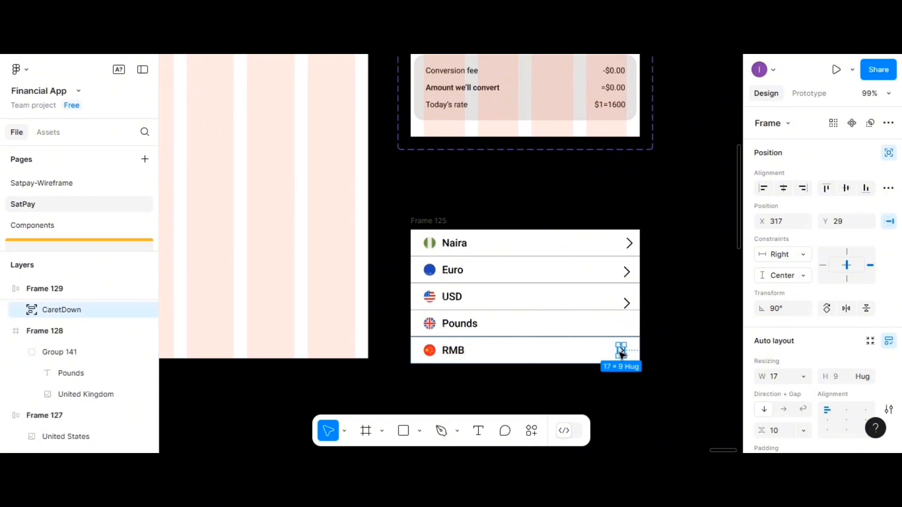
pyautogui.click(623, 326)
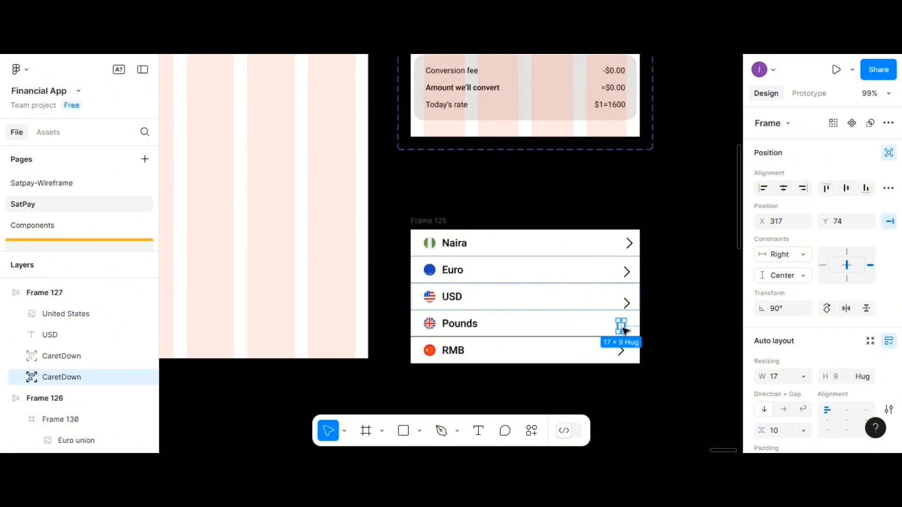
pyautogui.press('Delete')
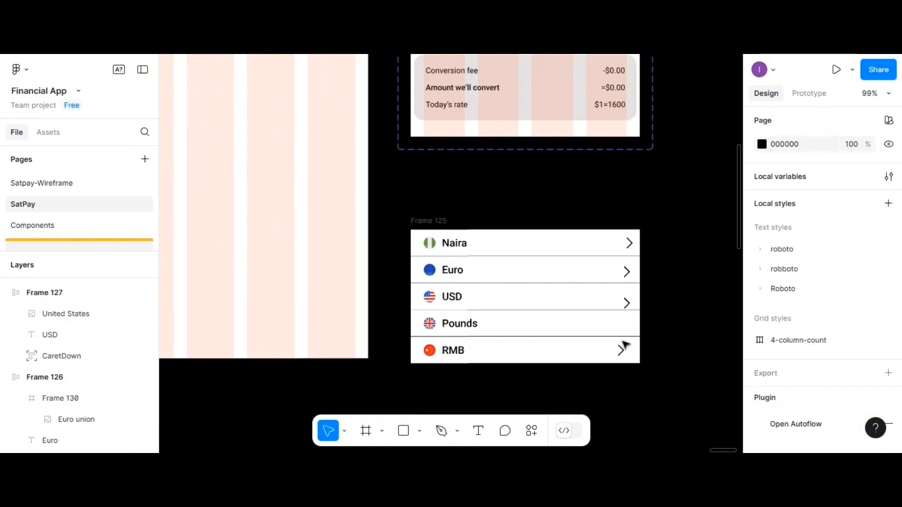
pyautogui.moveTo(621, 351); pyautogui.dragTo(624, 323)
# - Align the carets of all five currency rows on a shared horizontal centre so they form one column
pyautogui.keyDown('shift'); pyautogui.click(621, 352); pyautogui.keyUp('shift')
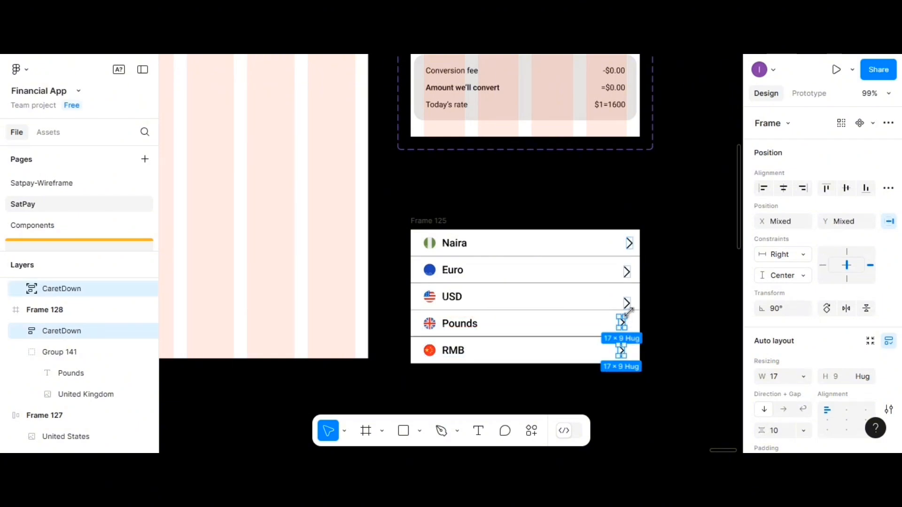
pyautogui.keyDown('shift'); pyautogui.click(627, 303); pyautogui.keyUp('shift')
pyautogui.keyDown('shift'); pyautogui.click(628, 270); pyautogui.keyUp('shift')
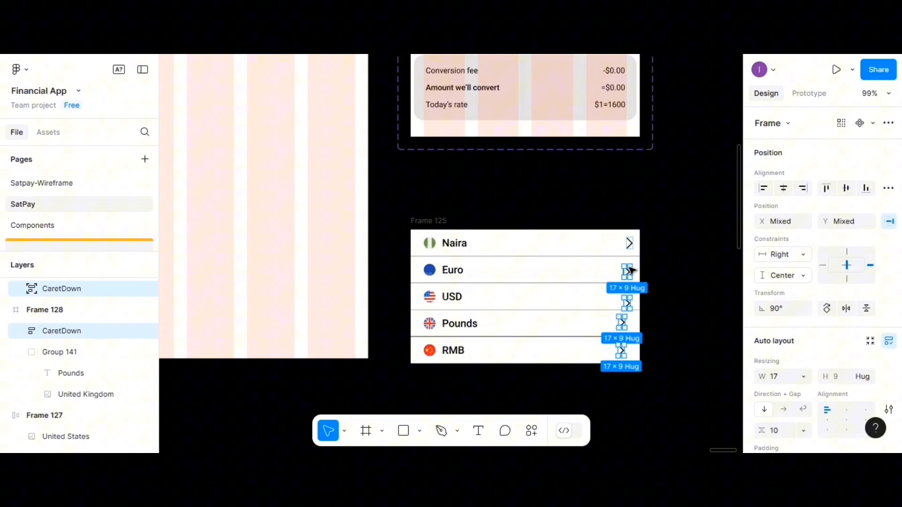
pyautogui.keyDown('shift'); pyautogui.click(630, 243); pyautogui.keyUp('shift')
pyautogui.click(784, 189)
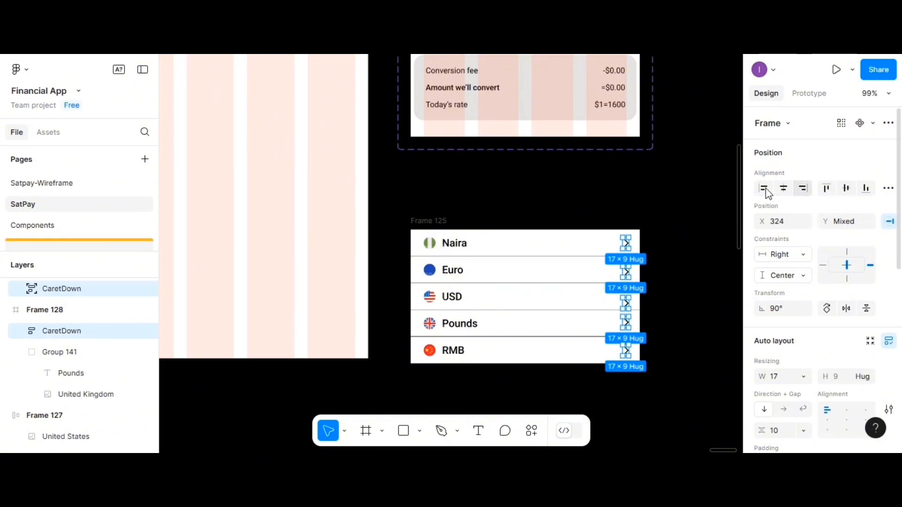
pyautogui.click(663, 247)
# - Centre the Euro, USD and Pounds carets vertically within their rows
pyautogui.click(626, 271)
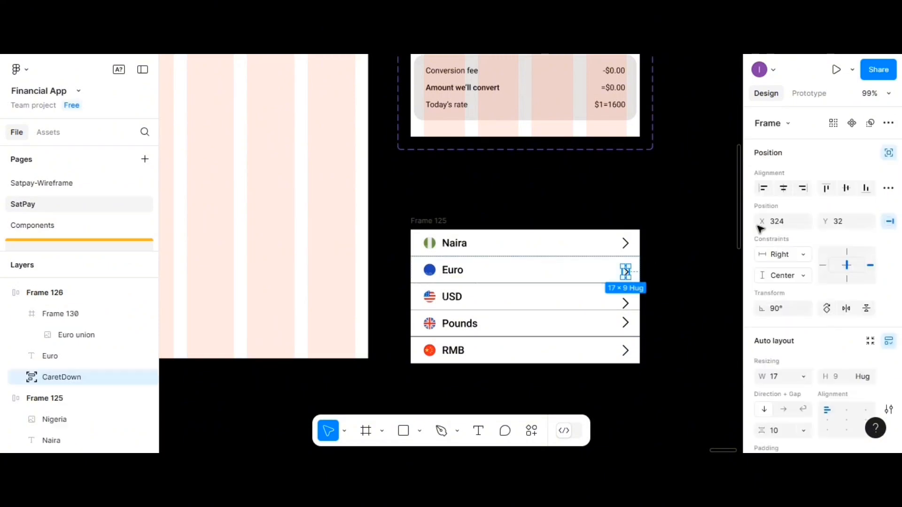
pyautogui.click(846, 188)
pyautogui.click(627, 304)
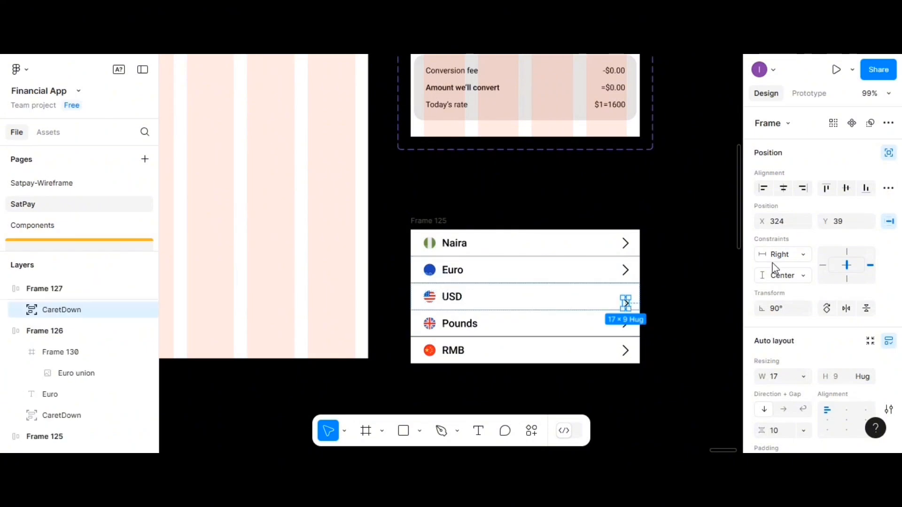
pyautogui.click(847, 188)
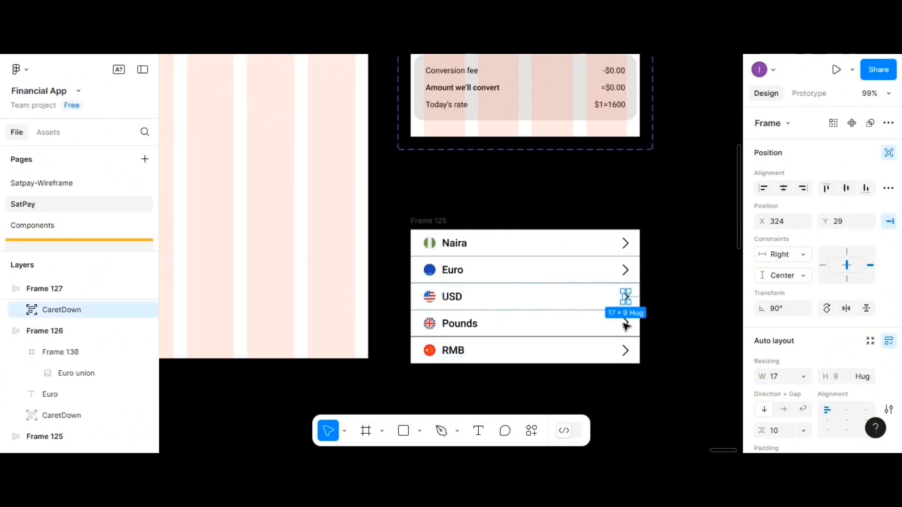
pyautogui.click(625, 323)
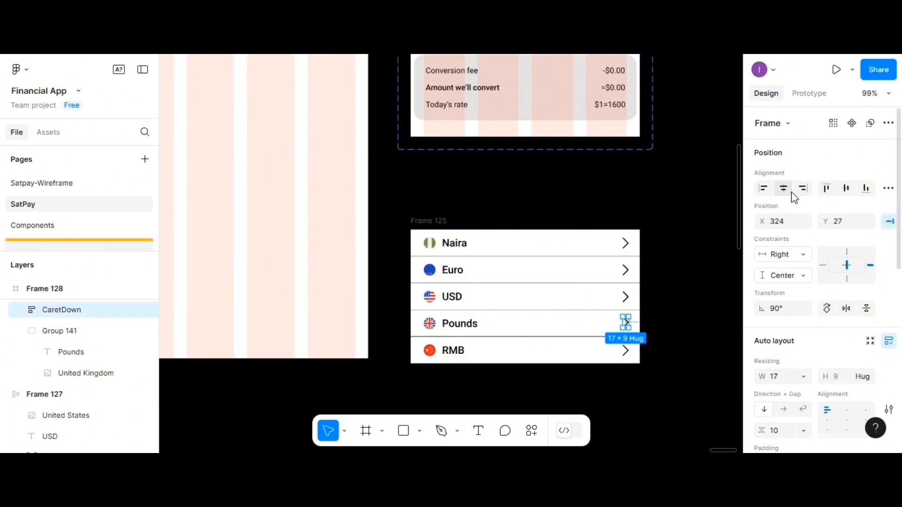
pyautogui.click(846, 188)
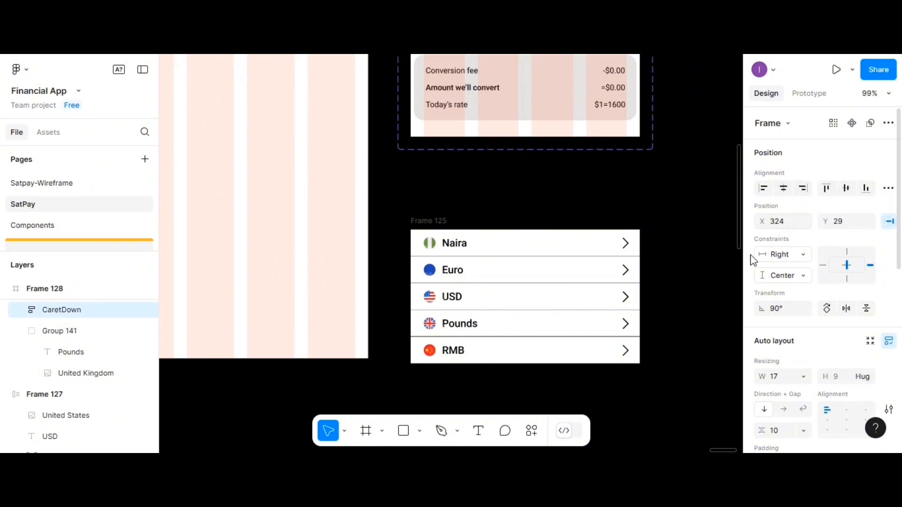
pyautogui.click(626, 350)
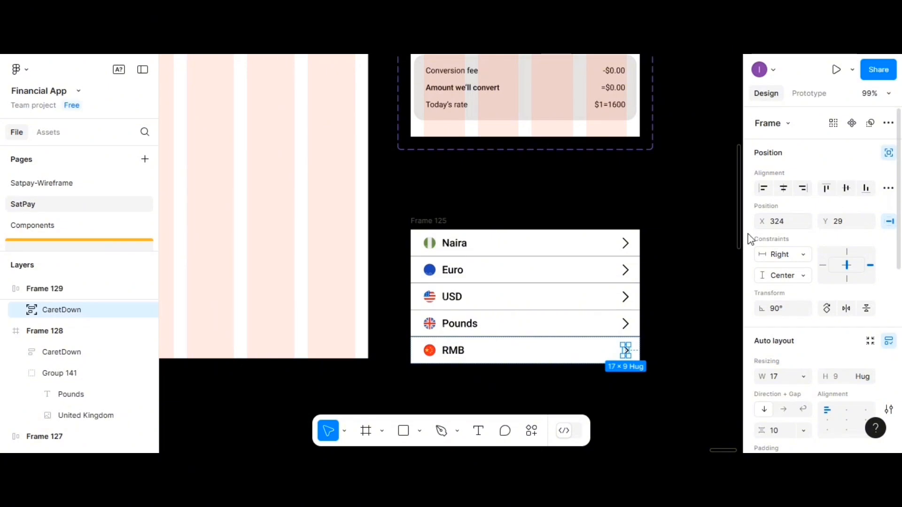
pyautogui.click(681, 230)
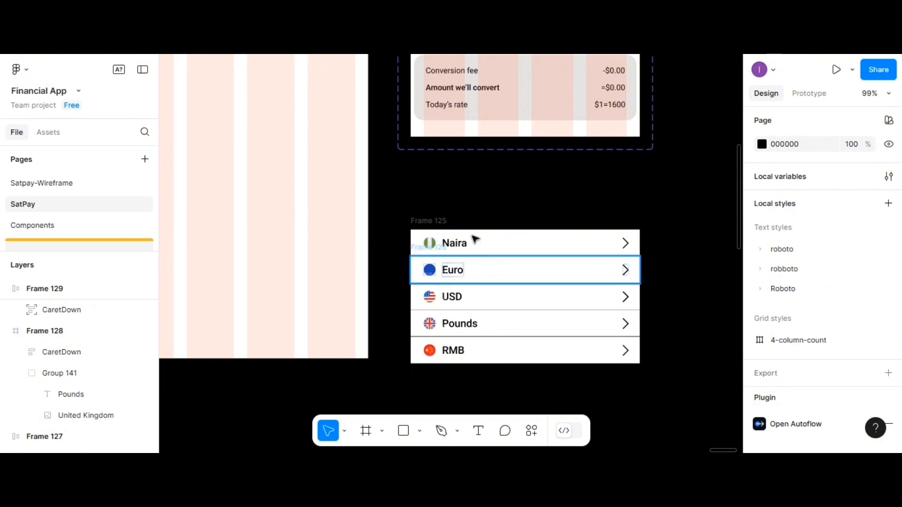
pyautogui.click(423, 240)
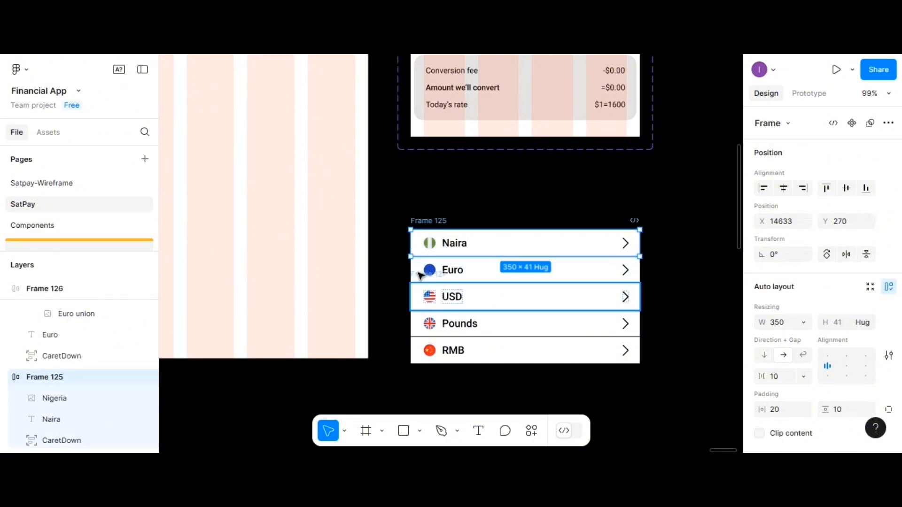
pyautogui.keyDown('shift'); pyautogui.click(420, 294); pyautogui.keyUp('shift')
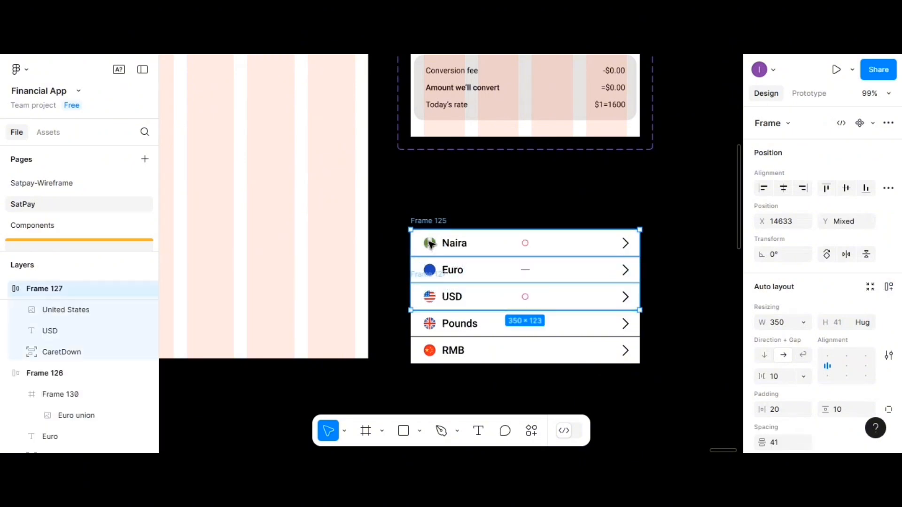
pyautogui.click(579, 216)
# - Wrap the Naira, Euro, USD and RMB rows together in one vertical auto layout frame
pyautogui.click(548, 247)
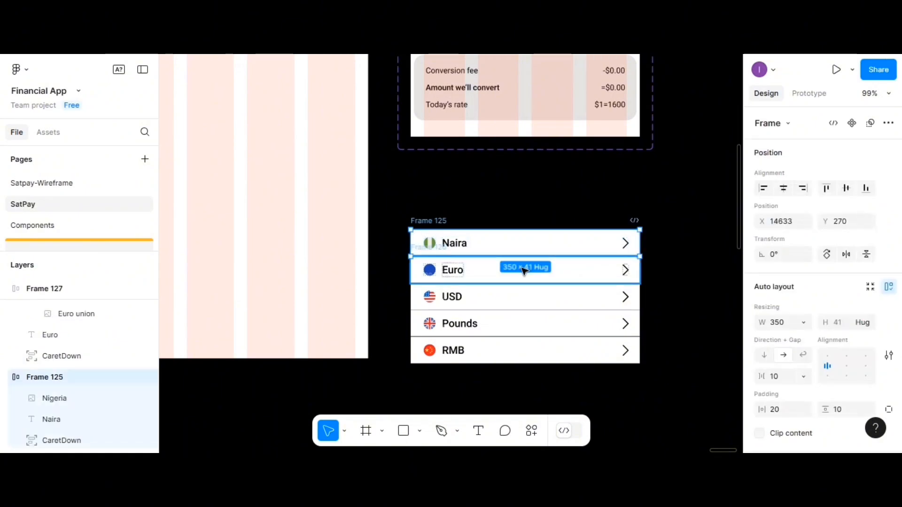
pyautogui.keyDown('shift'); pyautogui.click(524, 272); pyautogui.keyUp('shift')
pyautogui.keyDown('shift'); pyautogui.click(496, 297); pyautogui.keyUp('shift')
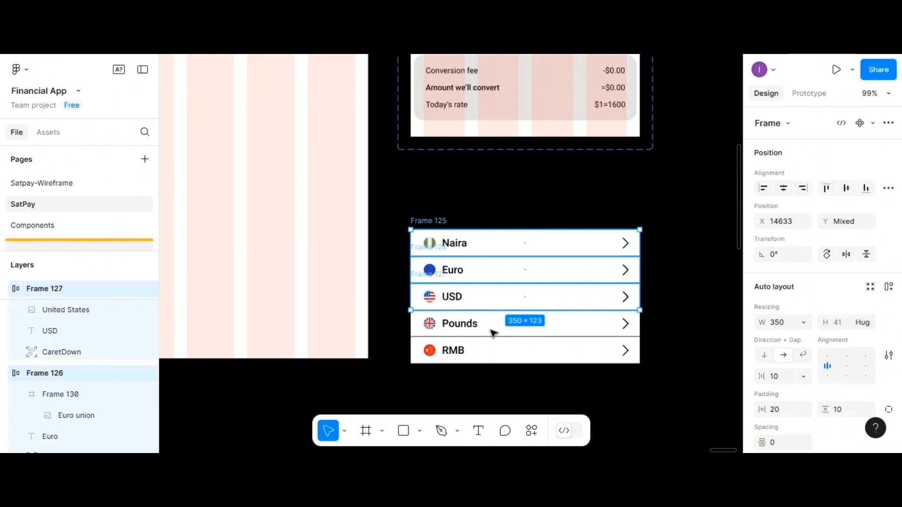
pyautogui.keyDown('shift'); pyautogui.click(494, 331); pyautogui.keyUp('shift')
pyautogui.keyDown('shift'); pyautogui.click(489, 353); pyautogui.keyUp('shift')
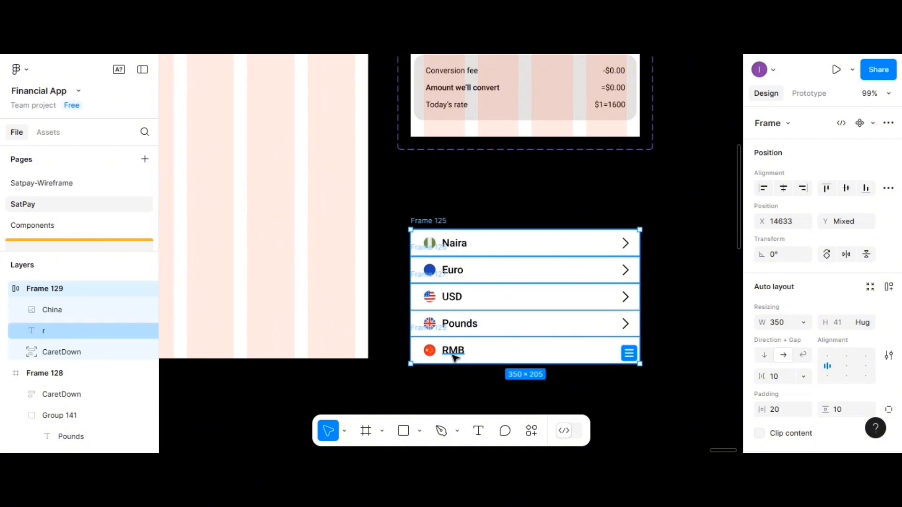
pyautogui.hotkey('shift', 'a')
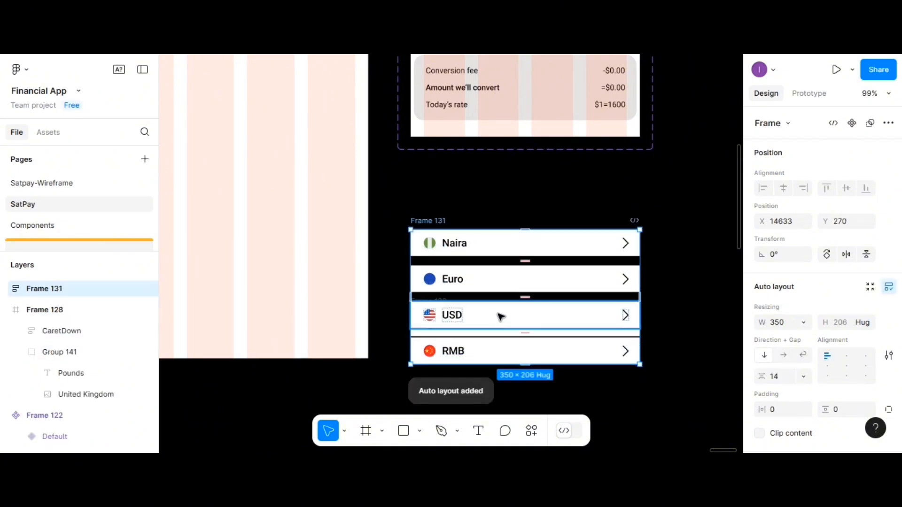
# - Undo the four-row auto layout and wrap the Naira, Euro, USD, Pounds and RMB rows in one vertical auto layout frame
pyautogui.hotkey('ctrl', 'z')
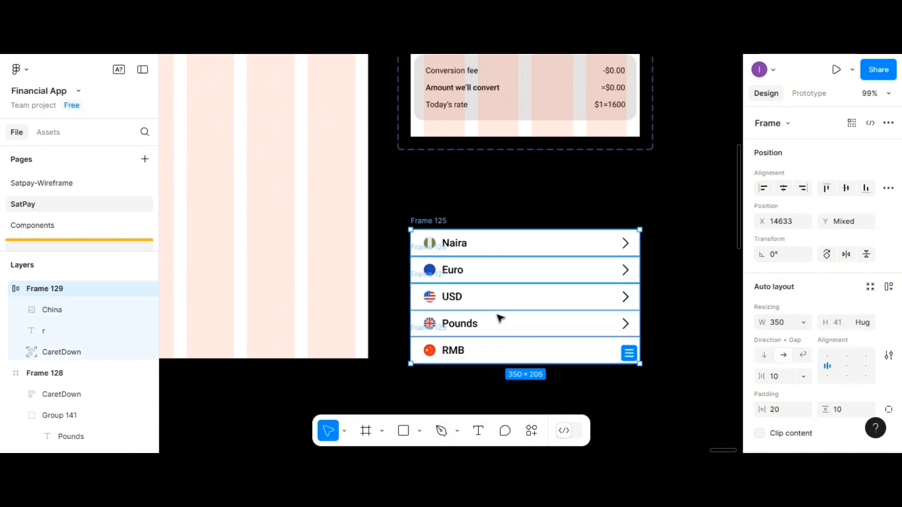
pyautogui.scroll(-1, 505, 226)
pyautogui.scroll(-3, 505, 226)
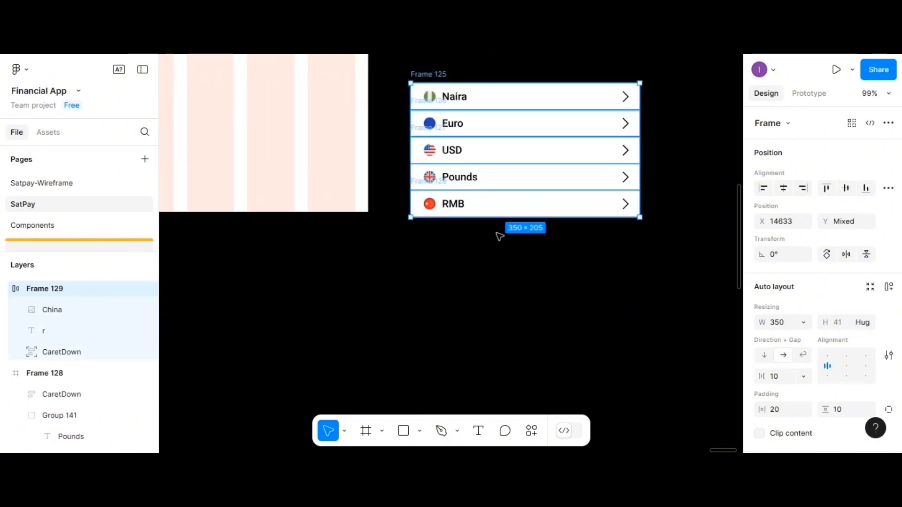
pyautogui.scroll(1, 500, 234)
pyautogui.moveTo(522, 93); pyautogui.dragTo(558, 347)
pyautogui.moveTo(382, 125); pyautogui.dragTo(676, 309)
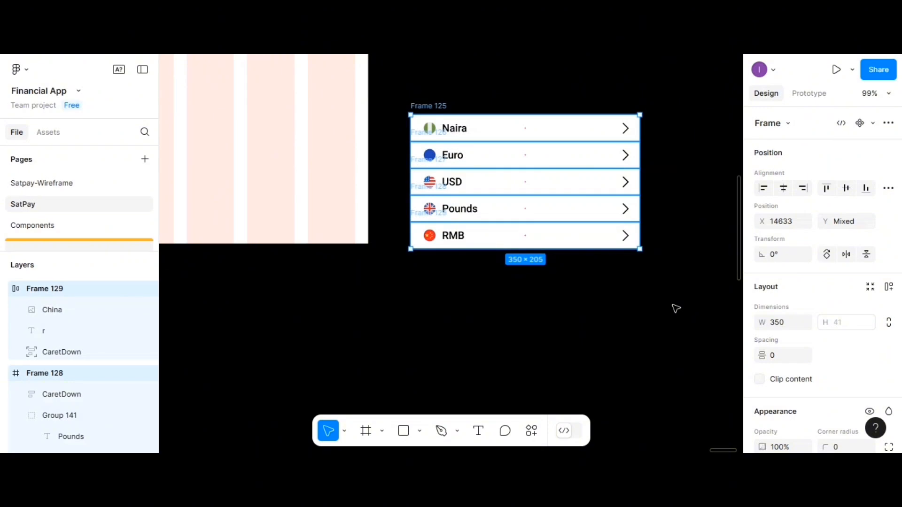
pyautogui.hotkey('shift', 'a')
pyautogui.scroll(1, 504, 338)
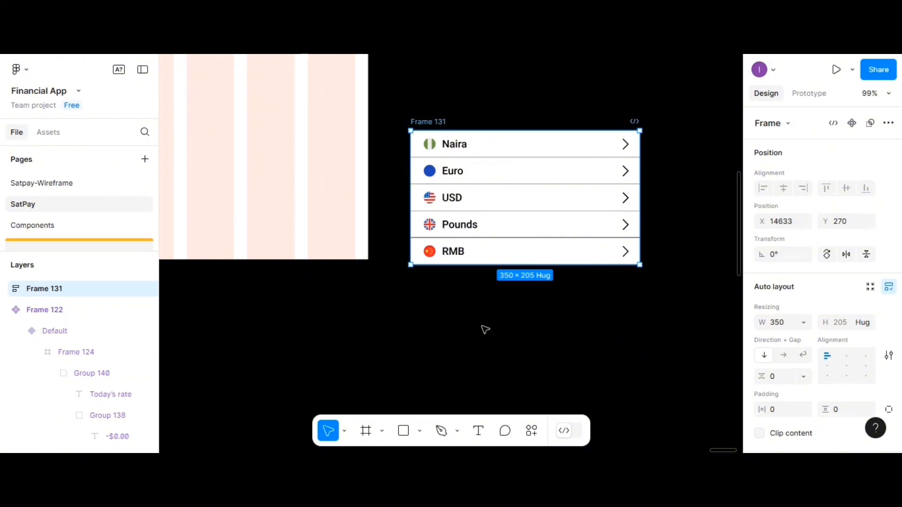
# - Turn the five-row currency list into a component and rename it "Dropdown-list"
pyautogui.scroll(2, 485, 329)
pyautogui.scroll(2, 484, 328)
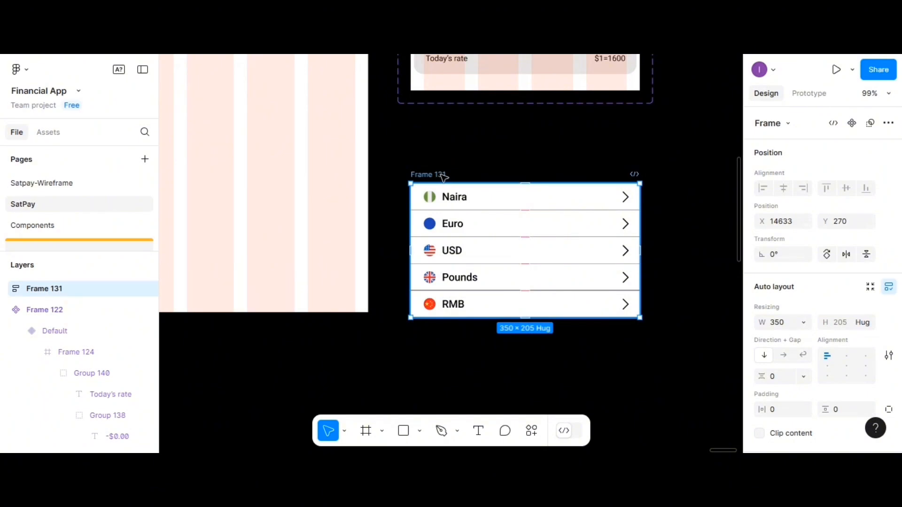
pyautogui.click(852, 123)
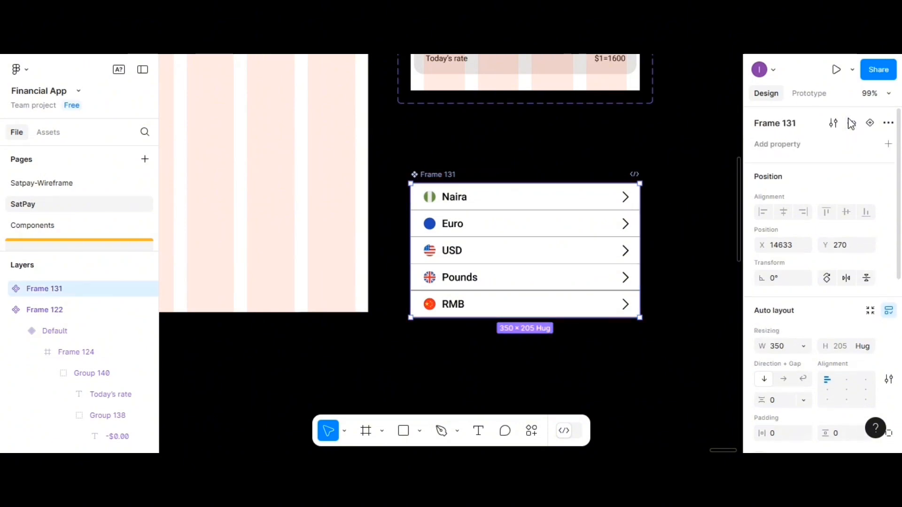
pyautogui.doubleClick(440, 175)
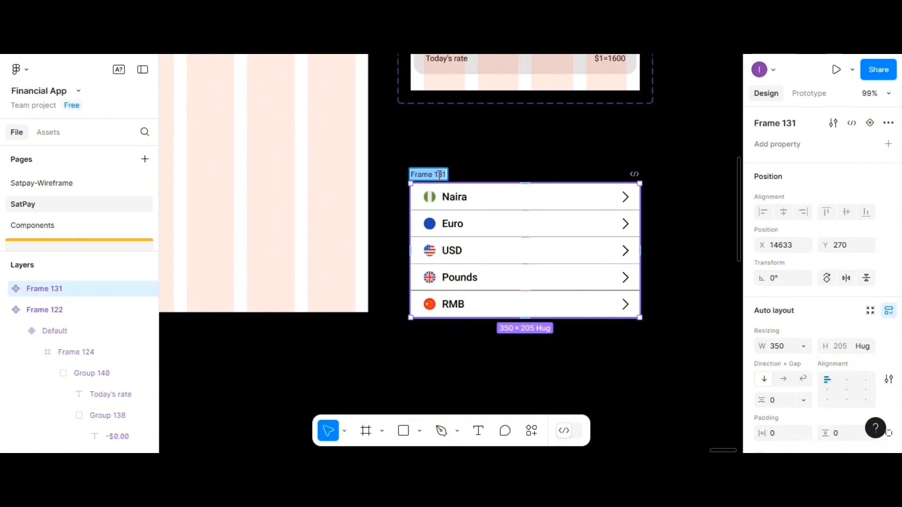
pyautogui.write('Dropdow')
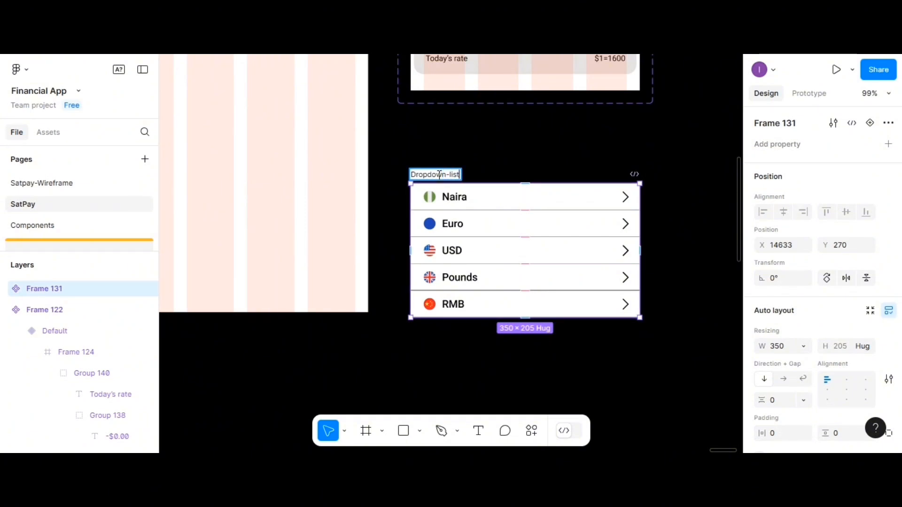
pyautogui.write('n-list')
pyautogui.click(539, 171)
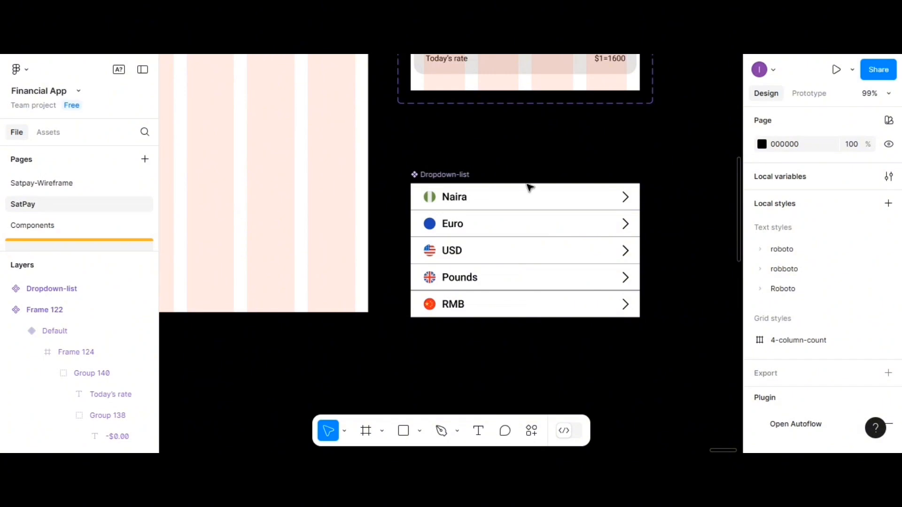
# - Move the Dropdown-list component and the Frame 122 component set side by side below the phone screens, both at Y 628
pyautogui.scroll(-6, 528, 187)
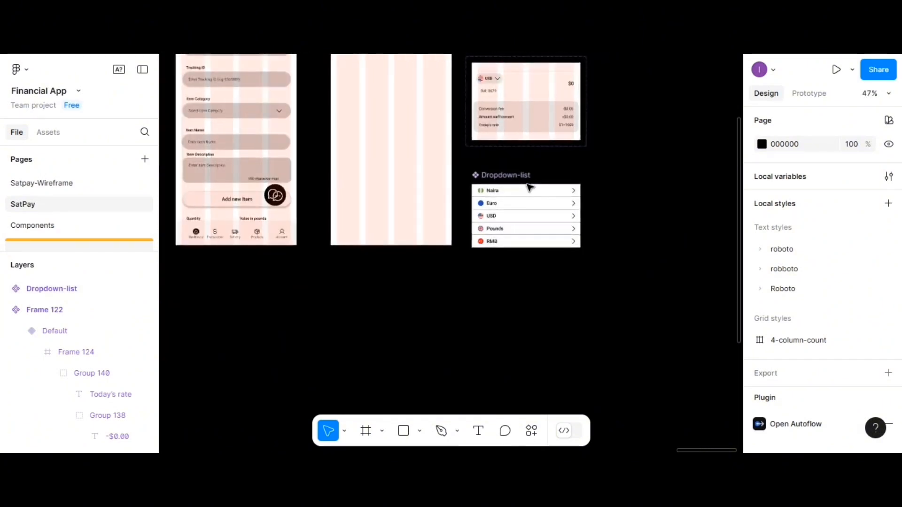
pyautogui.click(508, 178)
pyautogui.moveTo(508, 178); pyautogui.dragTo(308, 289)
pyautogui.scroll(1, 465, 211)
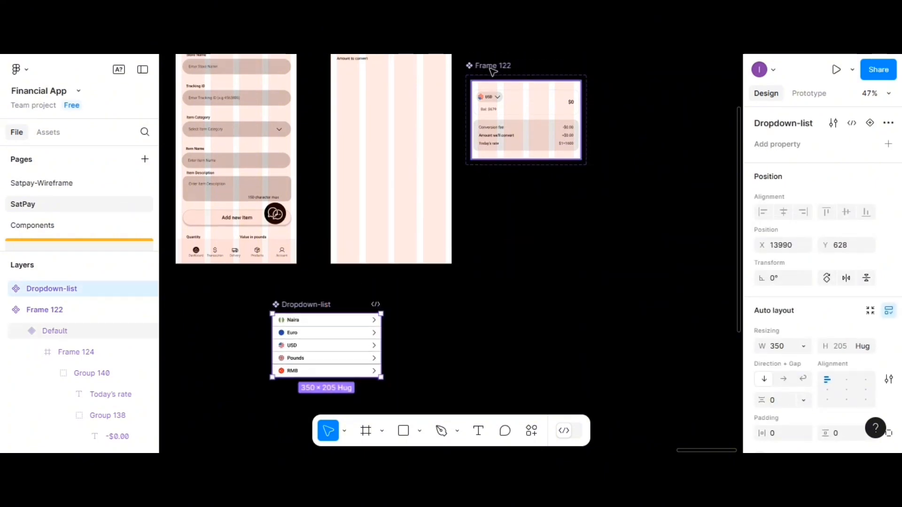
pyautogui.click(491, 66)
pyautogui.moveTo(498, 67); pyautogui.dragTo(463, 305)
# - Rename the Frame 122 component set as "Currency-selection-dropdwon"
pyautogui.doubleClick(462, 305)
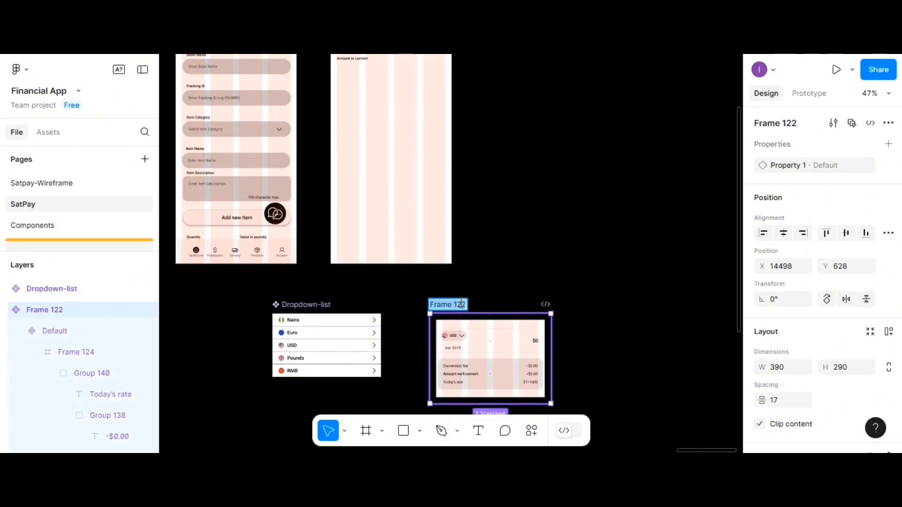
pyautogui.write('Cu')
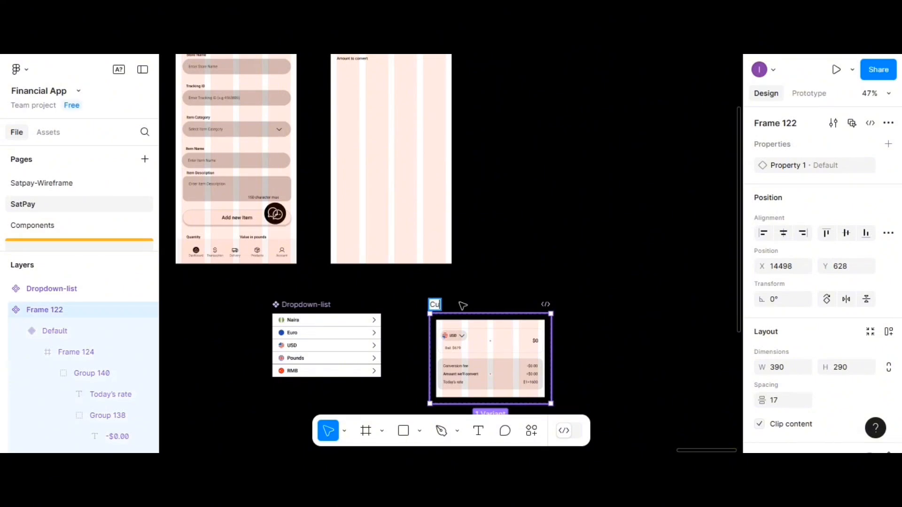
pyautogui.write('rrency-selection-dropdwon')
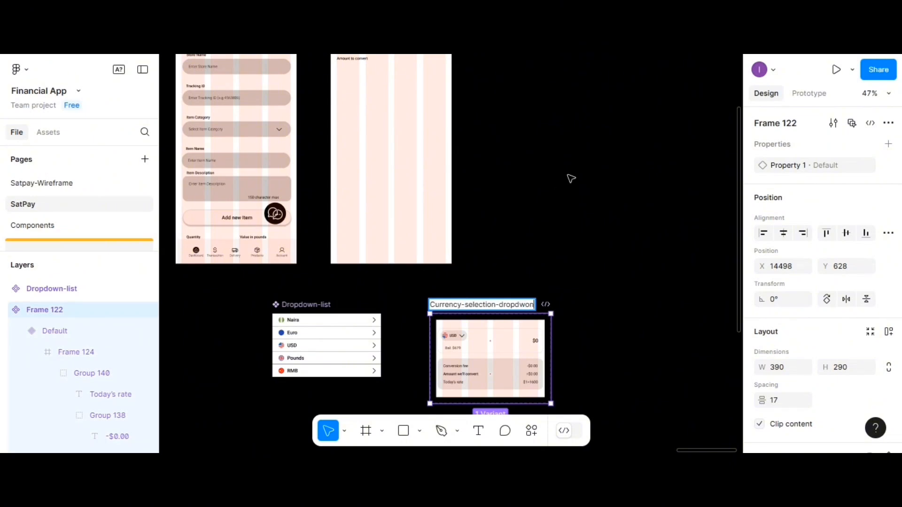
# - Add a second variant to the Currency-selection-dropdwon component set
pyautogui.scroll(-3, 548, 247)
pyautogui.scroll(5, 548, 247)
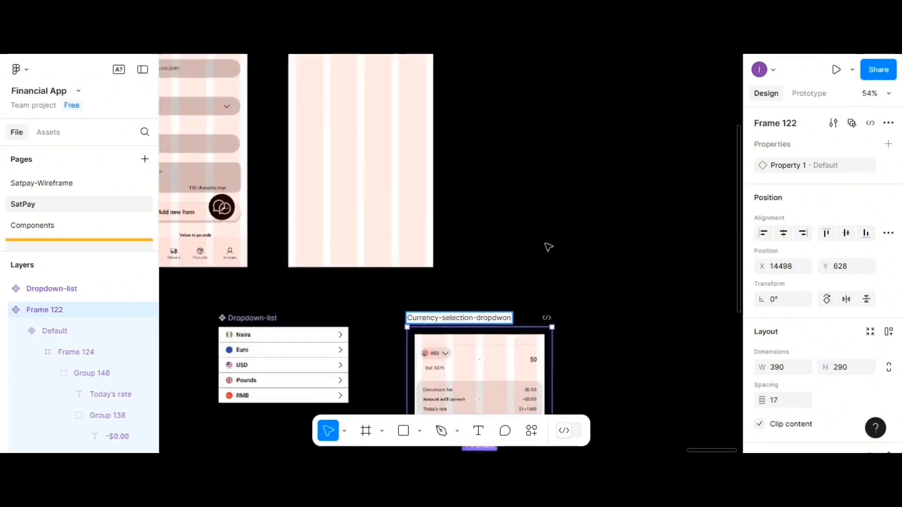
pyautogui.scroll(1, 548, 247)
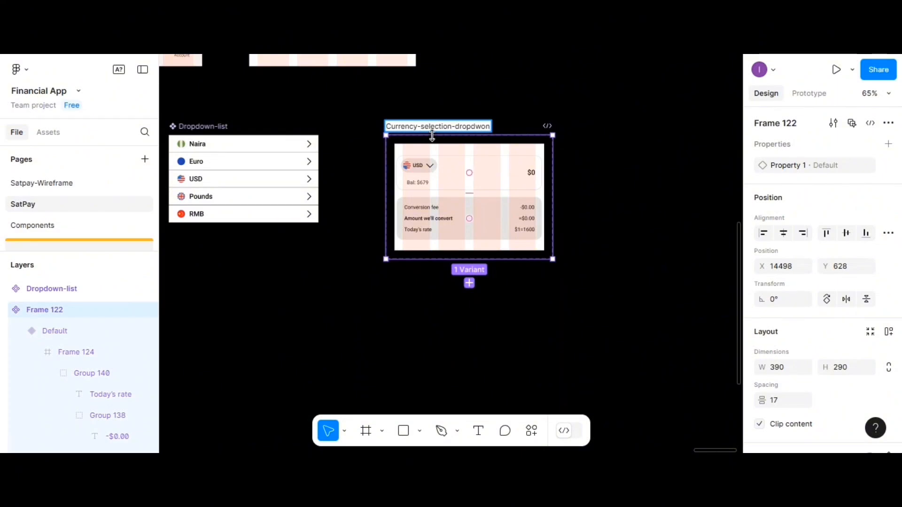
pyautogui.click(469, 283)
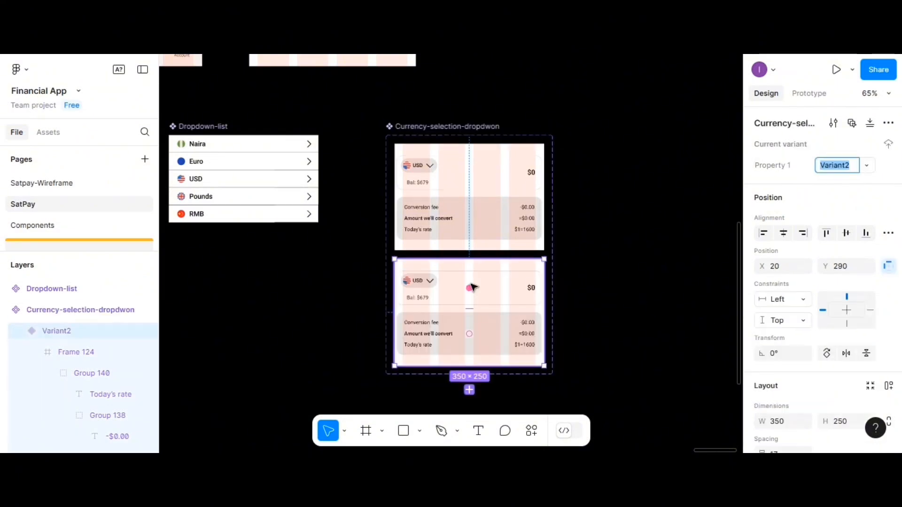
pyautogui.scroll(-1, 488, 271)
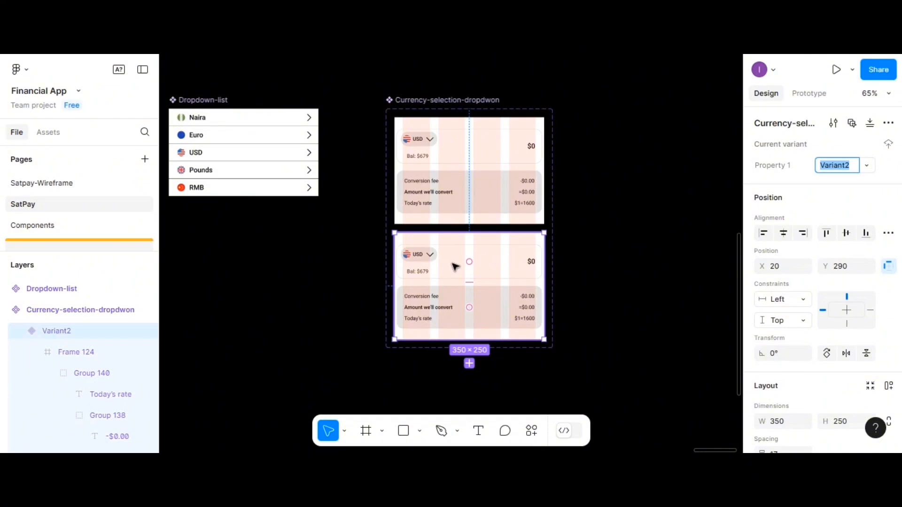
# - Delete the grey group with the conversion fee, converted amount and today's rate from the second variant
pyautogui.scroll(5, 454, 267)
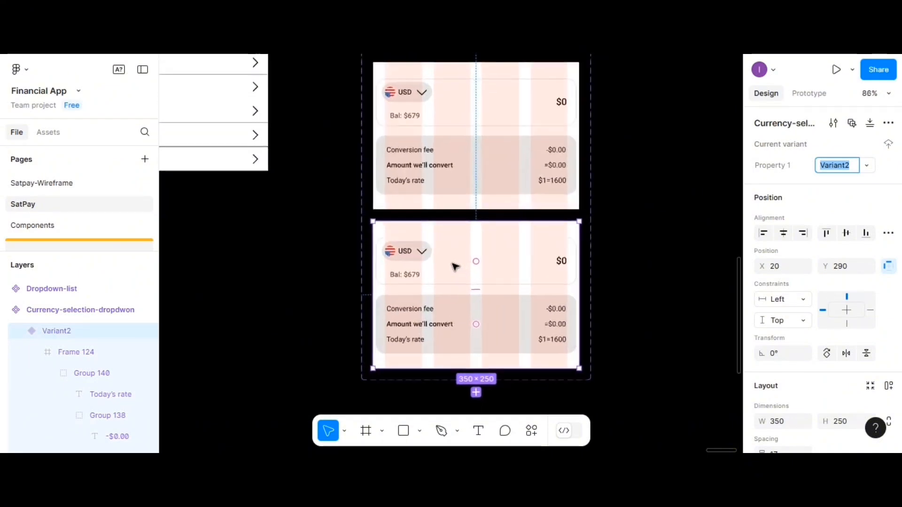
pyautogui.scroll(-2, 455, 267)
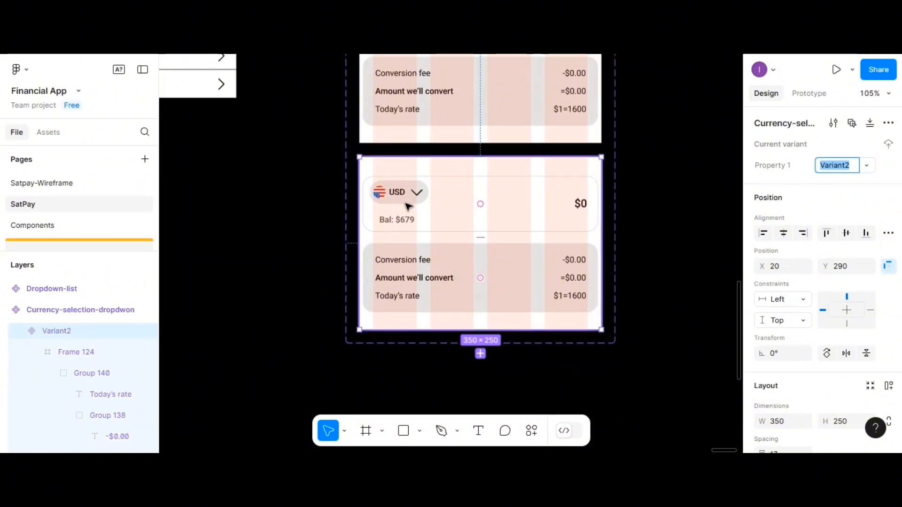
pyautogui.scroll(1, 437, 208)
pyautogui.scroll(1, 437, 208)
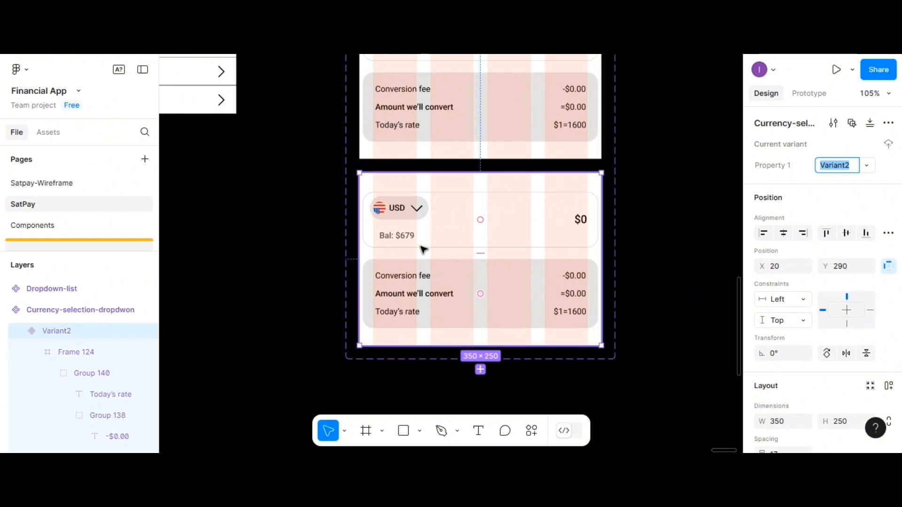
pyautogui.scroll(-1, 423, 250)
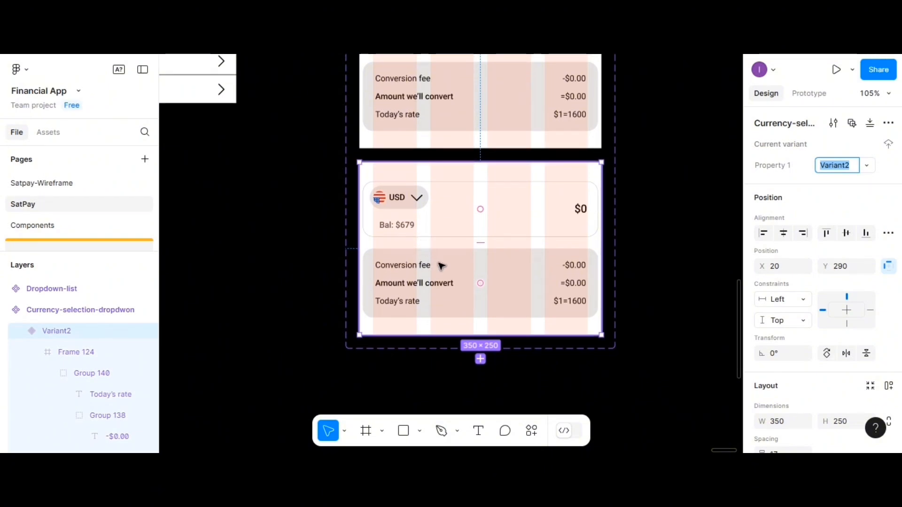
pyautogui.click(464, 270)
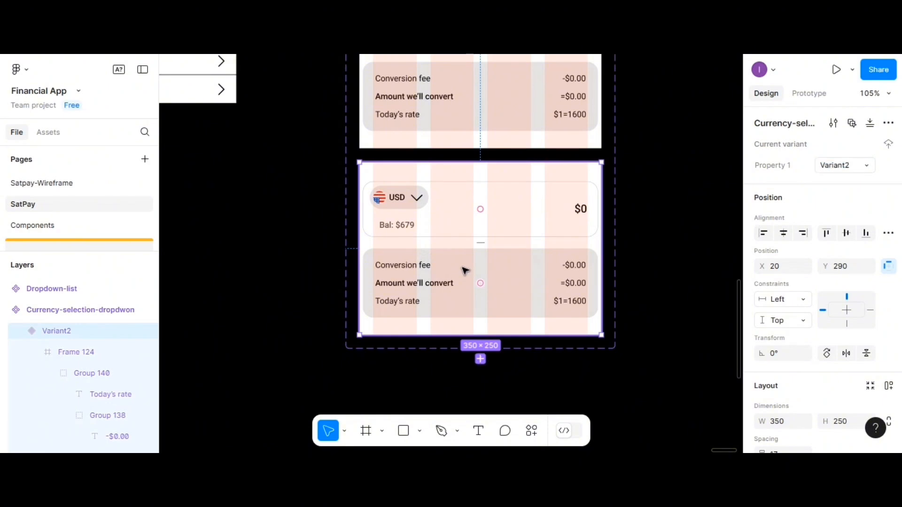
pyautogui.click(465, 270)
pyautogui.press('Delete')
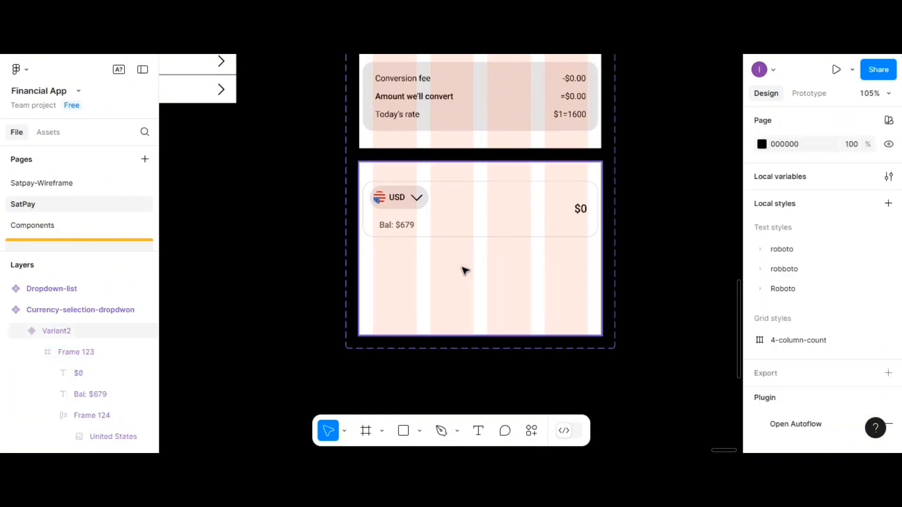
# - Set the USD card's vertical constraint to Top in the second variant and shorten the variant to a height of 110
pyautogui.click(472, 335)
pyautogui.moveTo(475, 333); pyautogui.dragTo(480, 314)
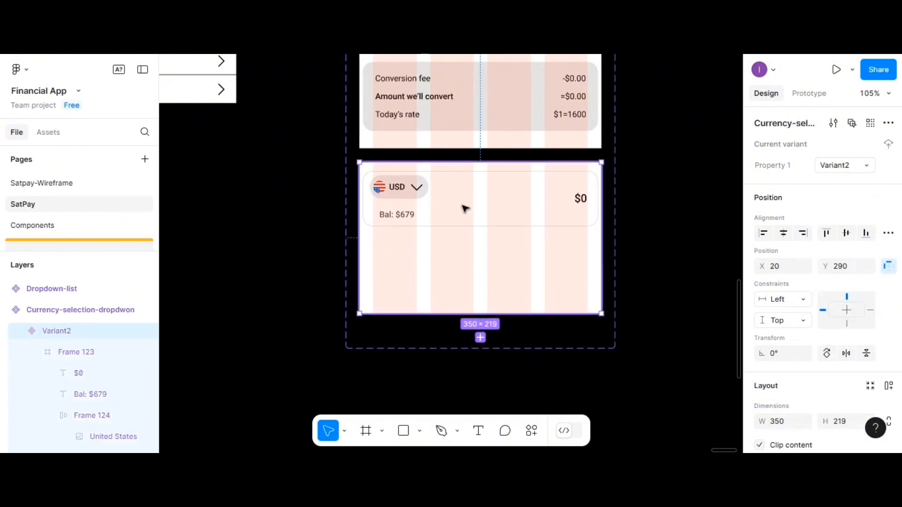
pyautogui.click(464, 209)
pyautogui.click(847, 252)
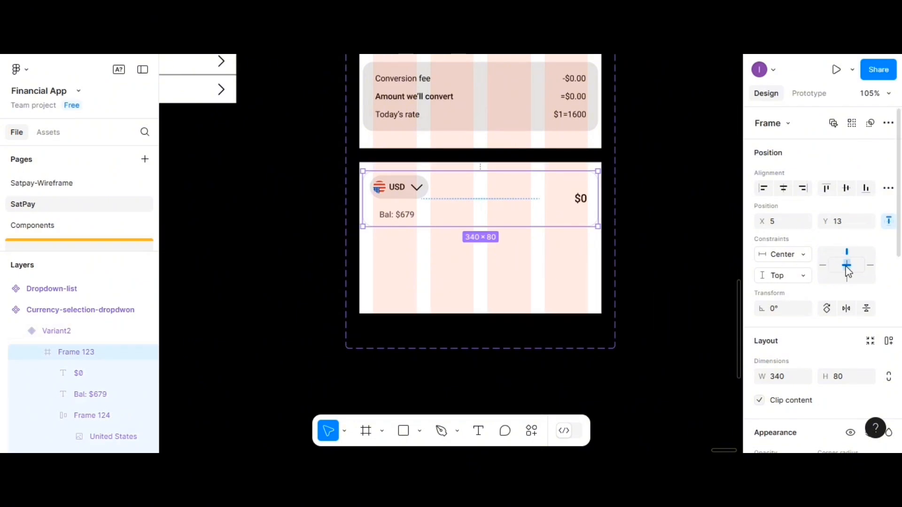
pyautogui.click(480, 299)
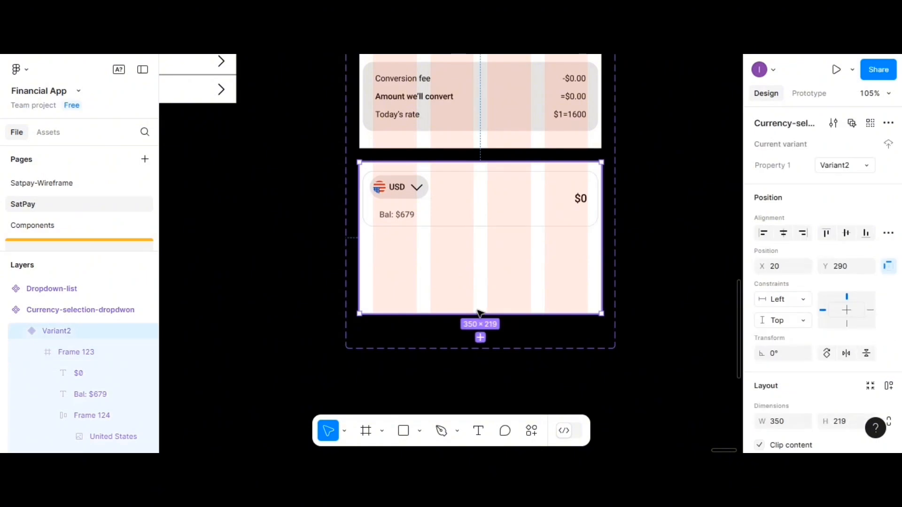
pyautogui.moveTo(480, 311); pyautogui.dragTo(489, 239)
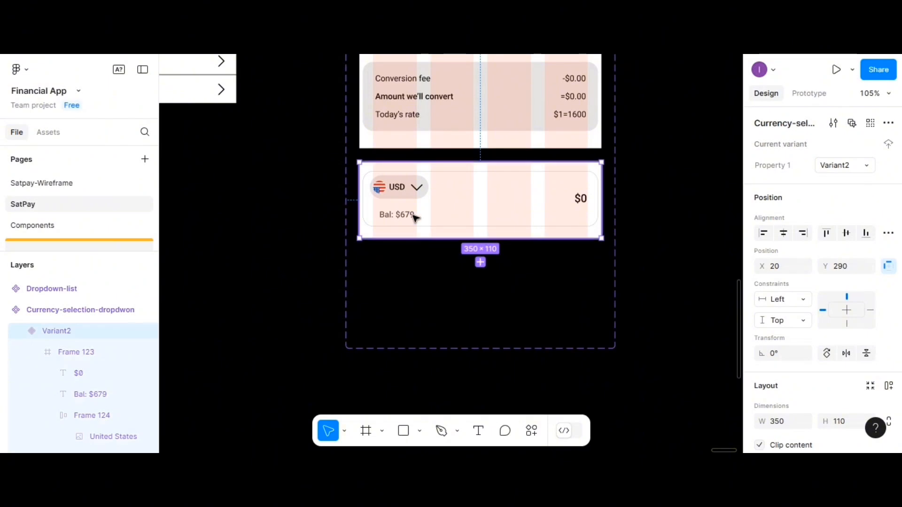
# - Delete the "Bal: $679" and "$0" texts from the second variant's card
pyautogui.click(415, 217)
pyautogui.click(415, 217)
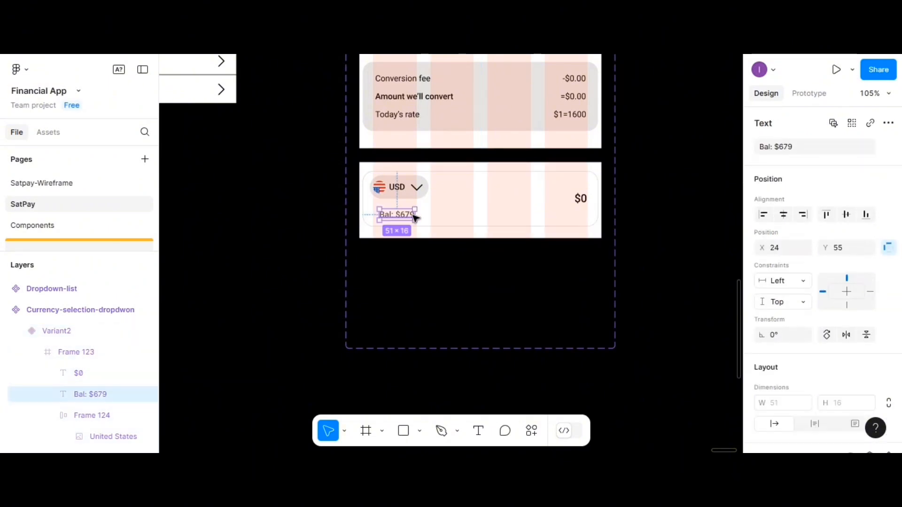
pyautogui.press('Delete')
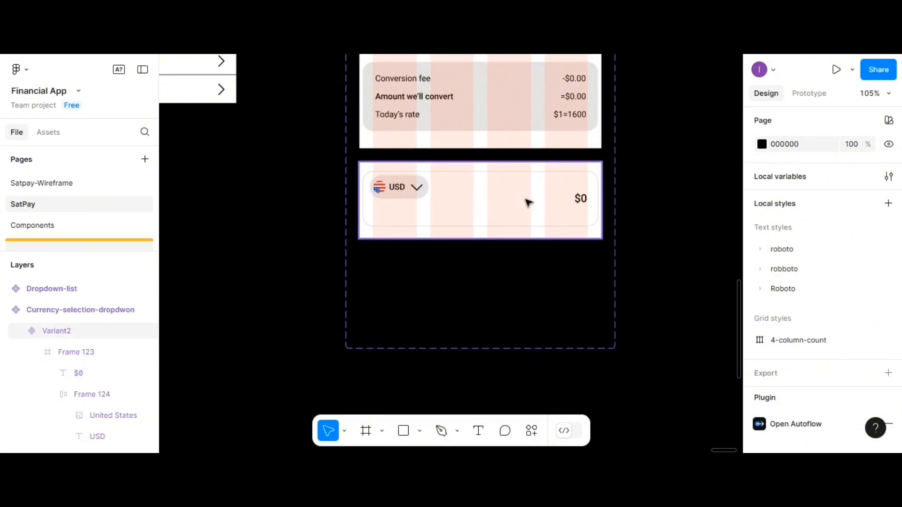
pyautogui.click(581, 199)
pyautogui.click(581, 199)
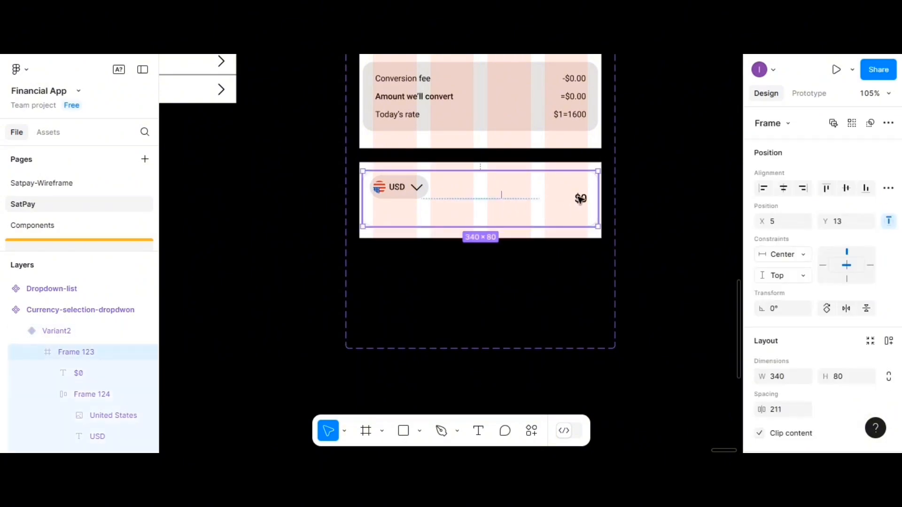
pyautogui.click(581, 199)
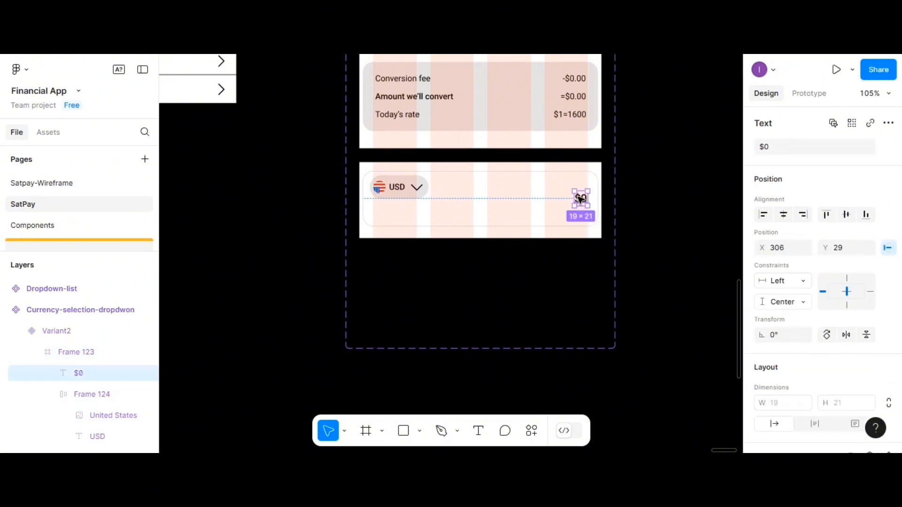
pyautogui.press('Delete')
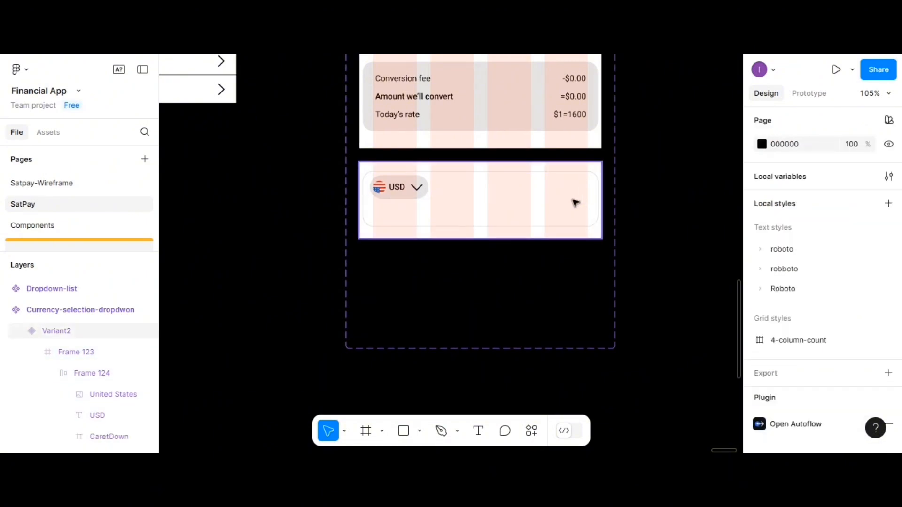
# - Move the USD selector out of Frame 123 directly into the second variant and delete the emptied Frame 123
pyautogui.click(517, 196)
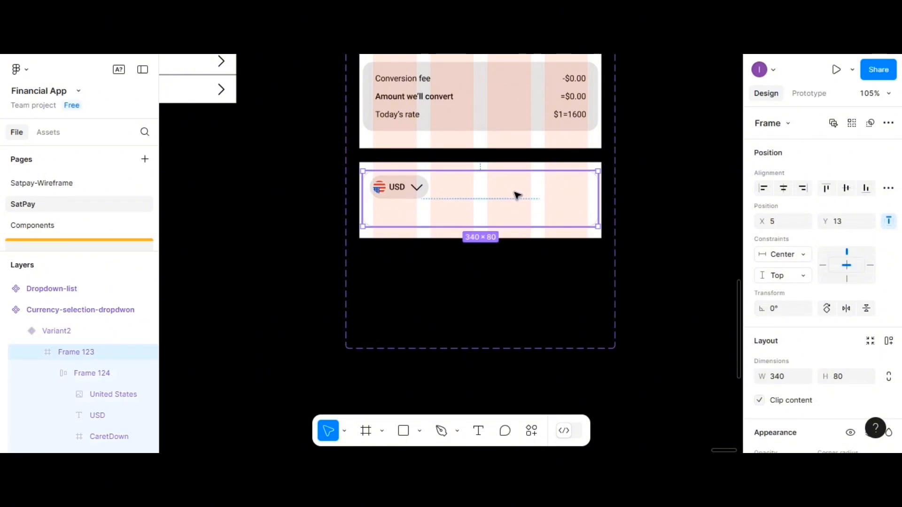
pyautogui.click(410, 194)
pyautogui.moveTo(408, 216); pyautogui.dragTo(459, 286)
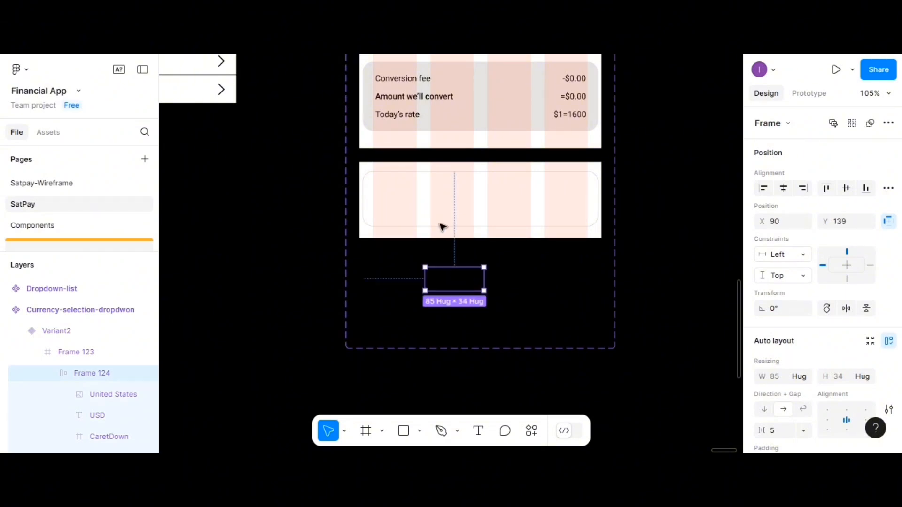
pyautogui.click(437, 212)
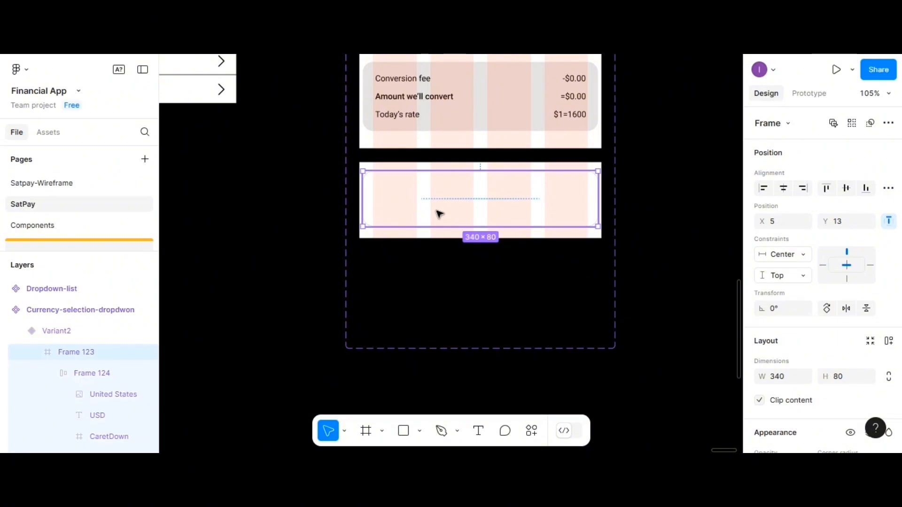
pyautogui.press('Escape')
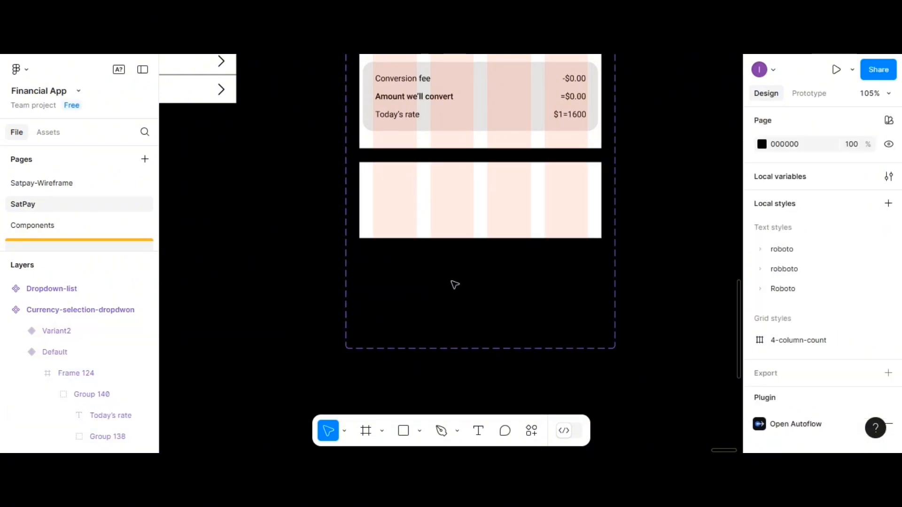
pyautogui.click(455, 278)
pyautogui.click(455, 278)
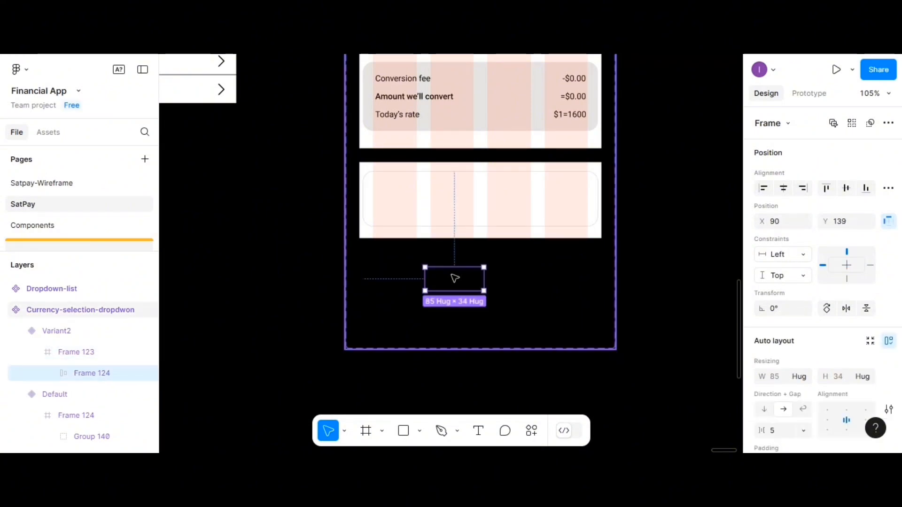
pyautogui.moveTo(455, 278); pyautogui.dragTo(419, 222)
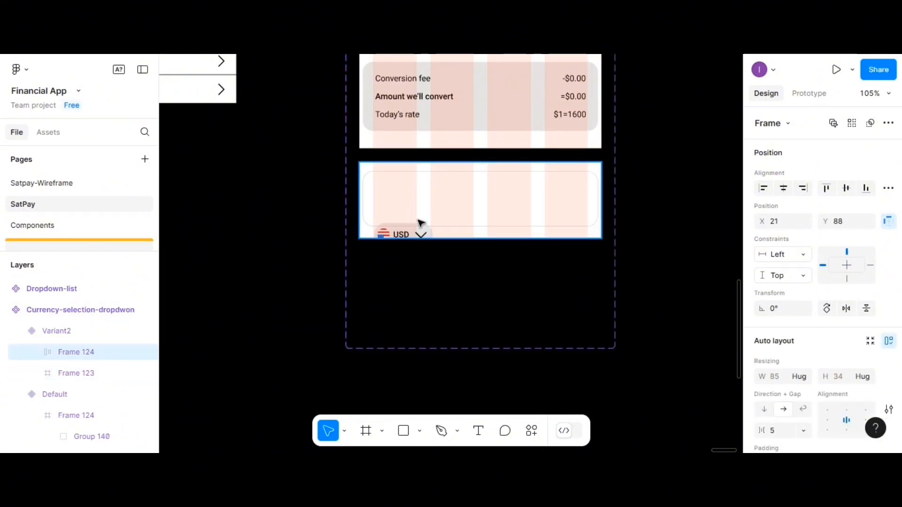
pyautogui.click(447, 206)
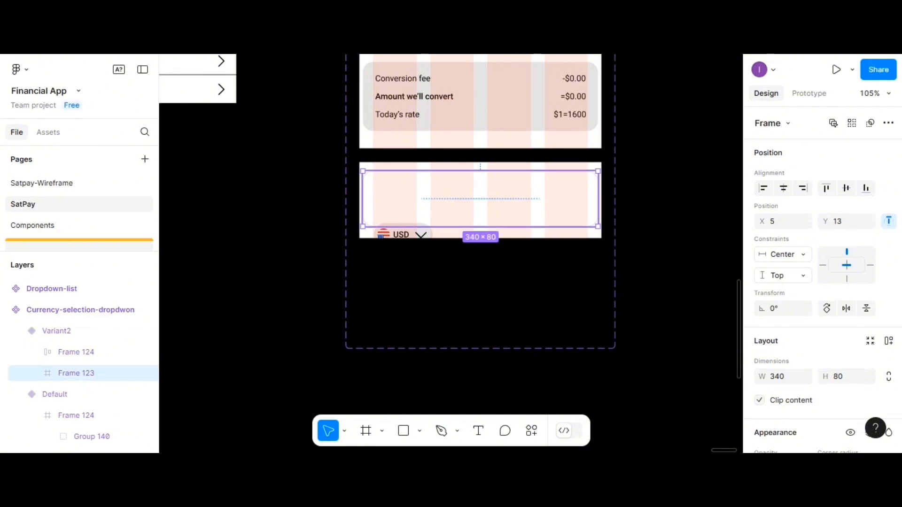
pyautogui.press('Delete')
# - Position the USD selector at X 20, Y 10 in the second variant and shorten the variant to a height of 62
pyautogui.click(416, 232)
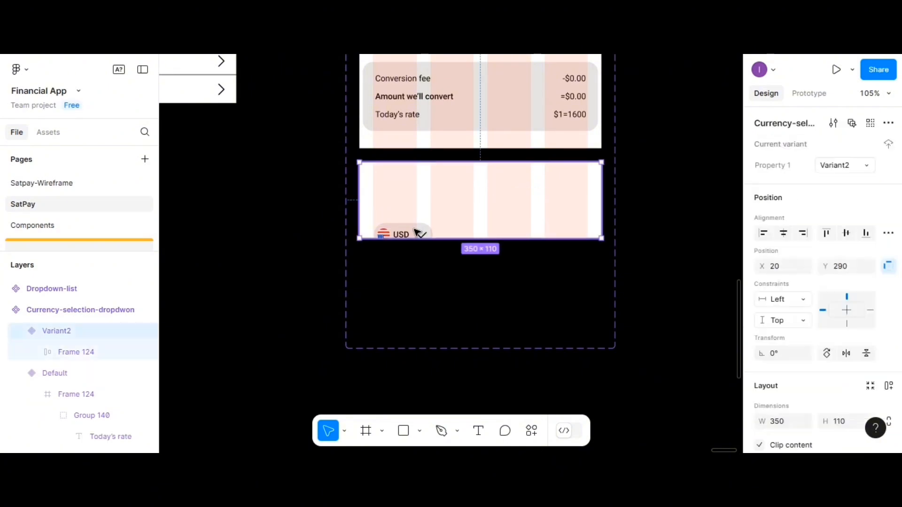
pyautogui.click(416, 232)
pyautogui.moveTo(417, 231); pyautogui.dragTo(415, 178)
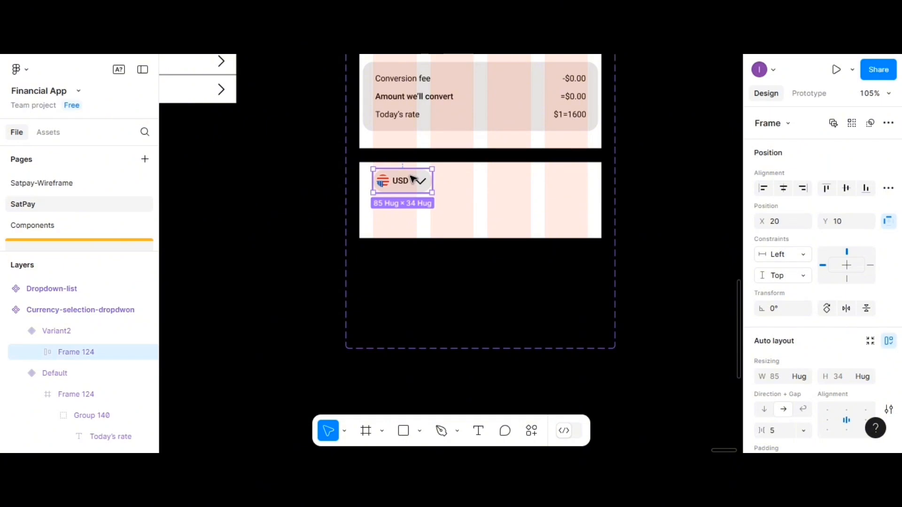
pyautogui.click(465, 197)
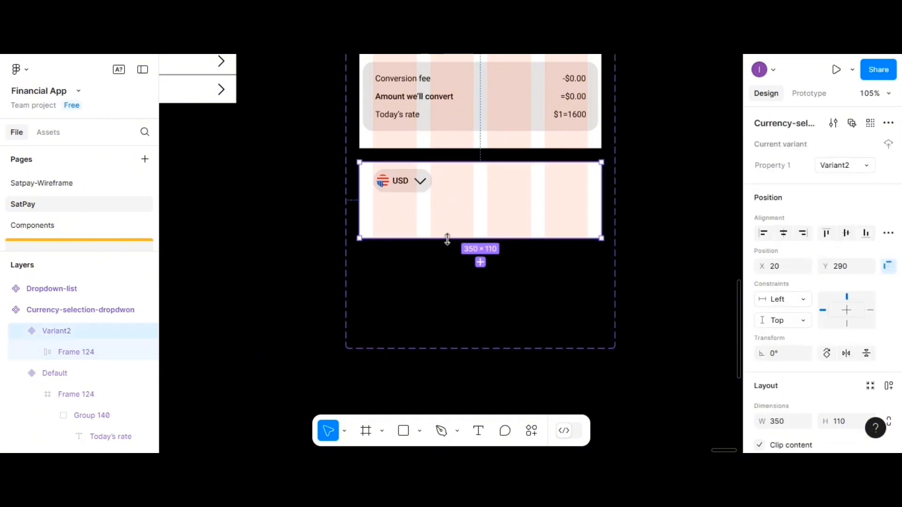
pyautogui.moveTo(447, 239); pyautogui.dragTo(456, 205)
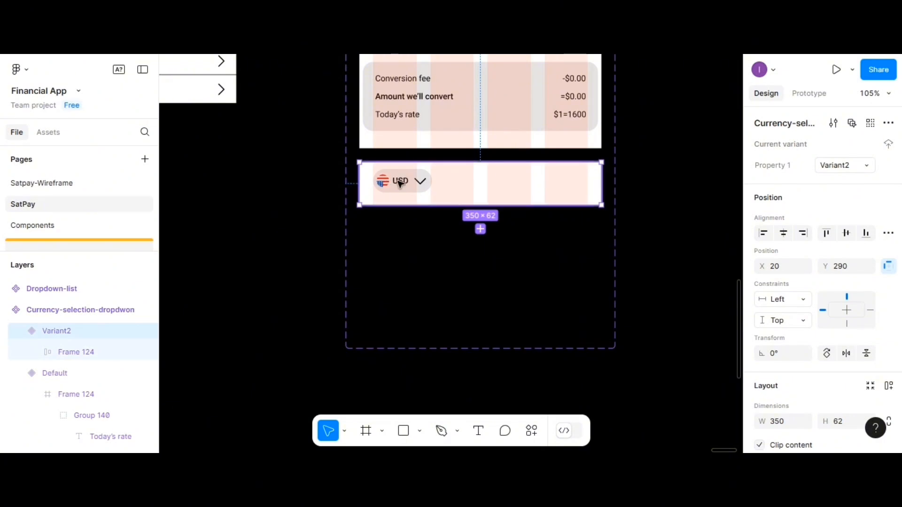
# - Move the Dropdown-list main component lower on the canvas to X 14006, Y 868, beside the currency selection component set
pyautogui.scroll(-5, 407, 190)
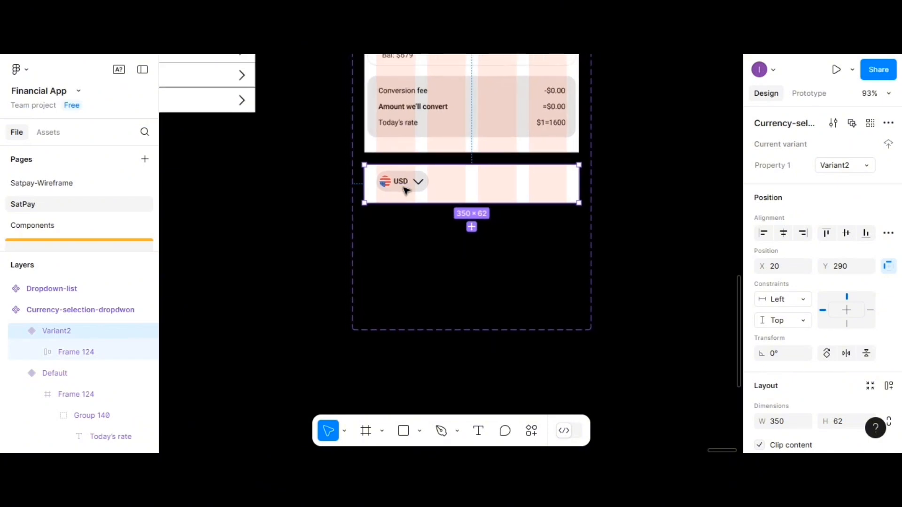
pyautogui.scroll(2, 407, 194)
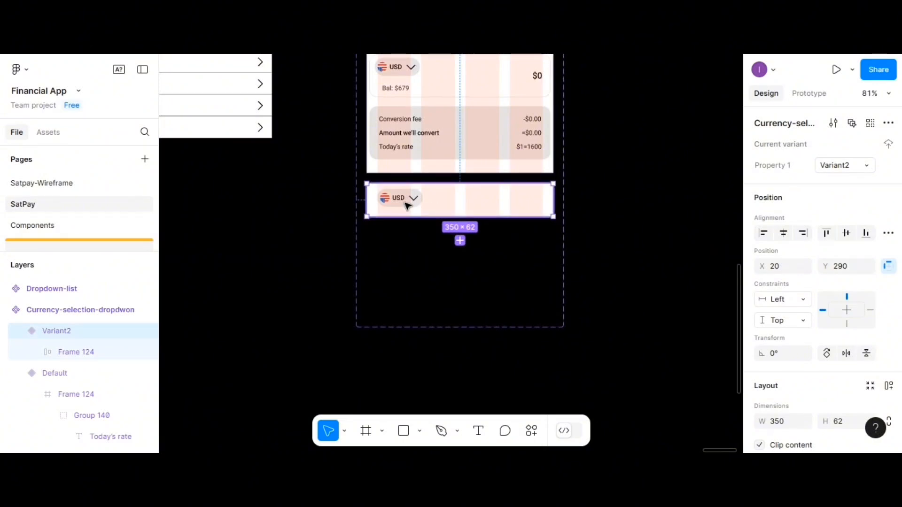
pyautogui.hscroll(-5, 406, 205)
pyautogui.scroll(3, 408, 207)
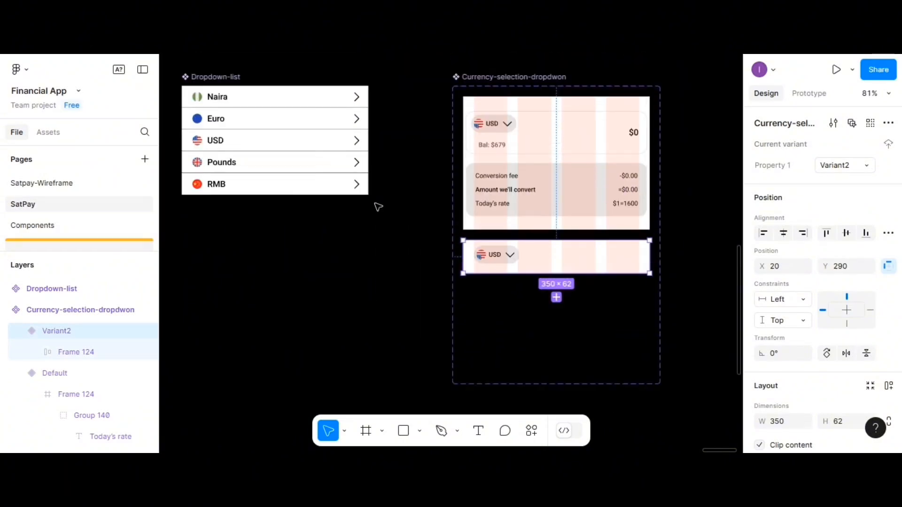
pyautogui.click(237, 105)
pyautogui.moveTo(234, 170); pyautogui.dragTo(243, 298)
pyautogui.scroll(-2, 540, 258)
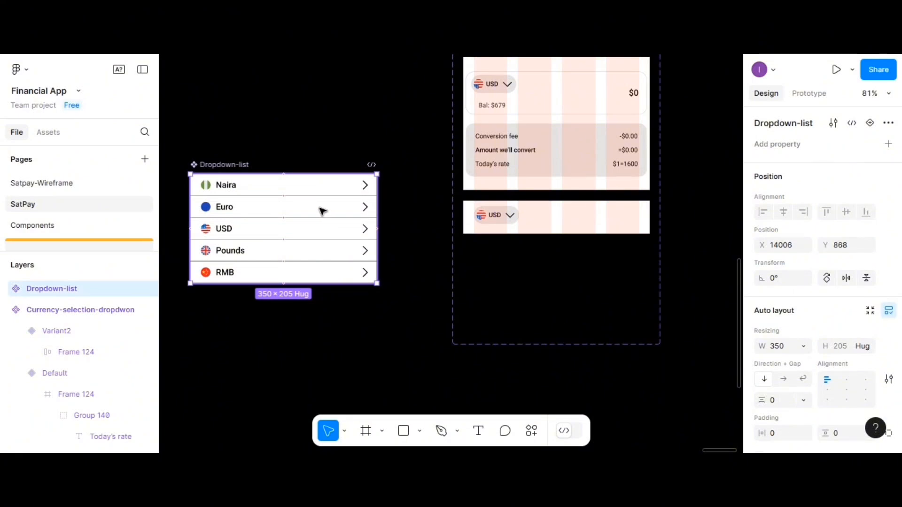
# - Create an instance of Dropdown-list and paste it into the second variant at X 0, Y 62, directly below the USD bar
pyautogui.moveTo(319, 210); pyautogui.dragTo(566, 237)
pyautogui.moveTo(564, 269); pyautogui.dragTo(564, 273)
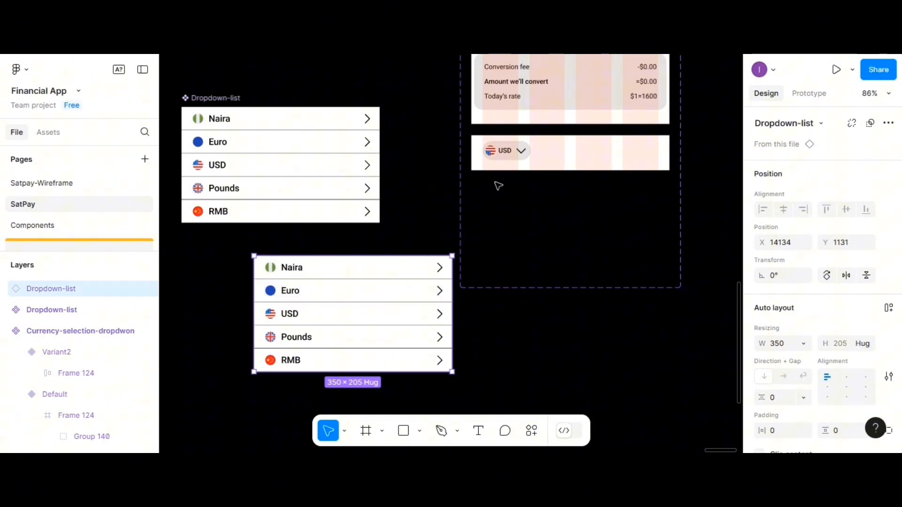
pyautogui.click(543, 168)
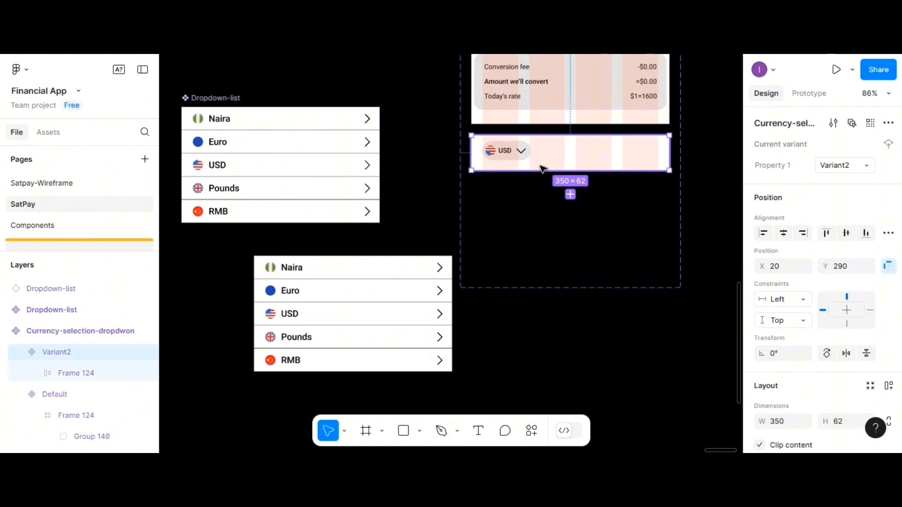
pyautogui.hotkey('ctrl', 'v')
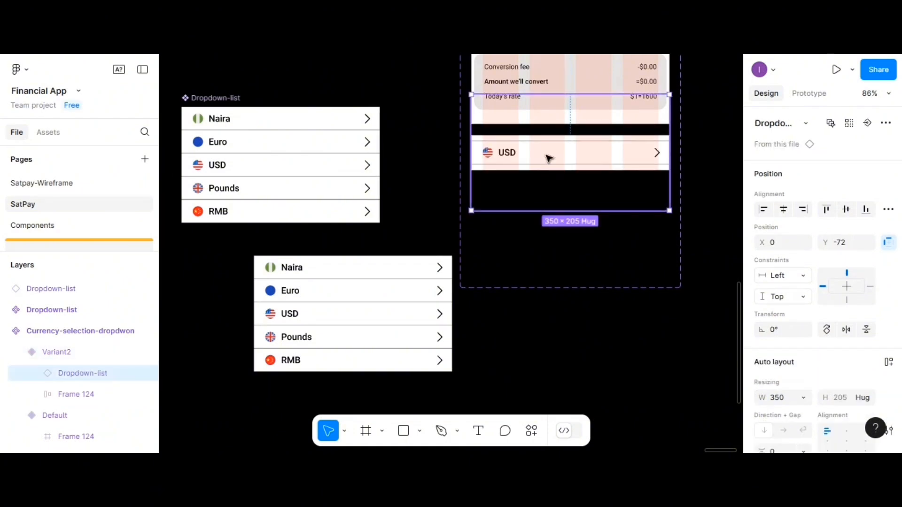
pyautogui.moveTo(549, 180); pyautogui.dragTo(549, 230)
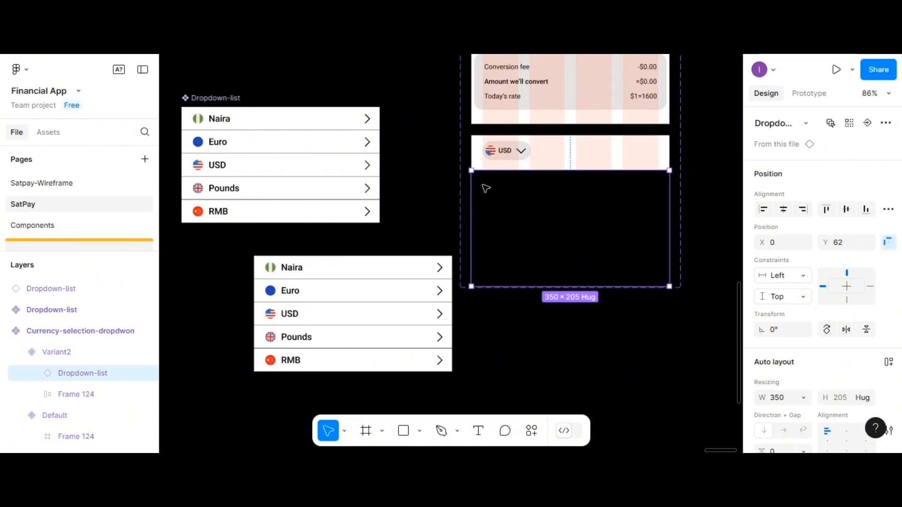
# - Move the spare Dropdown-list instance beneath the main component, to X 13998, Y 1151
pyautogui.scroll(-3, 497, 182)
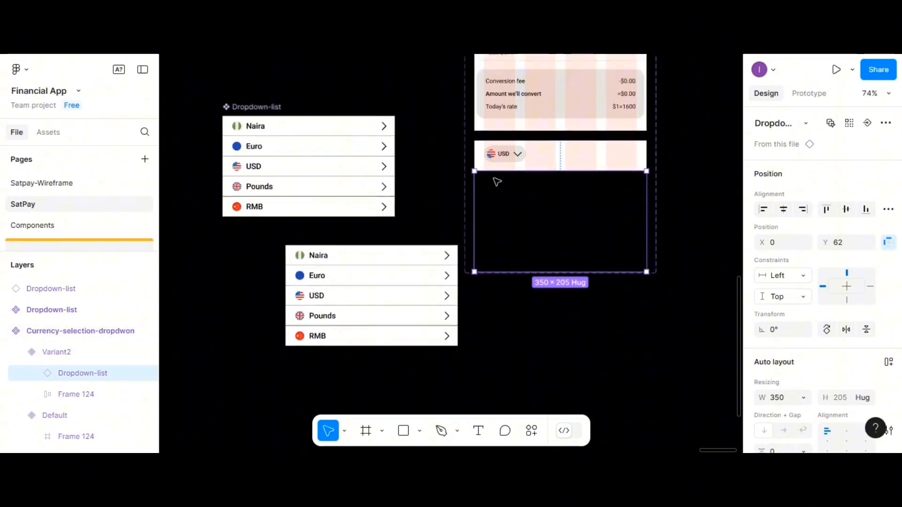
pyautogui.scroll(2, 536, 92)
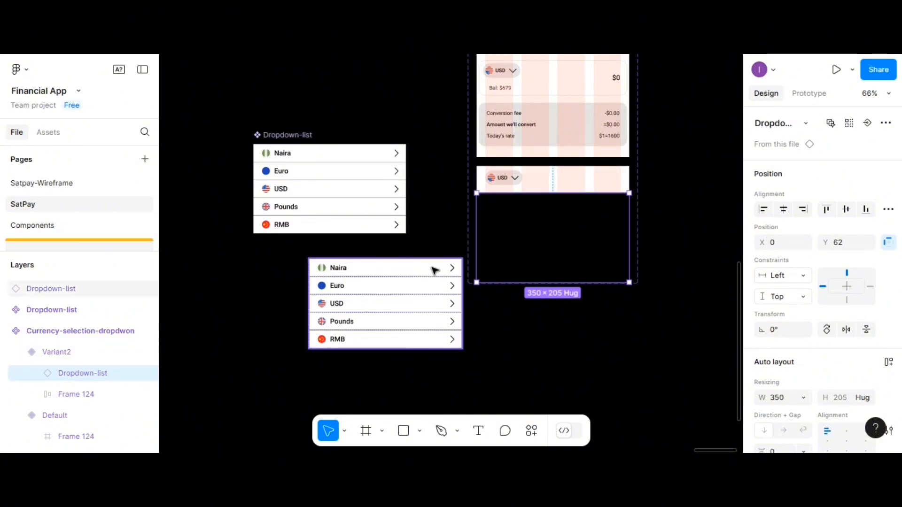
pyautogui.moveTo(433, 271); pyautogui.dragTo(374, 280)
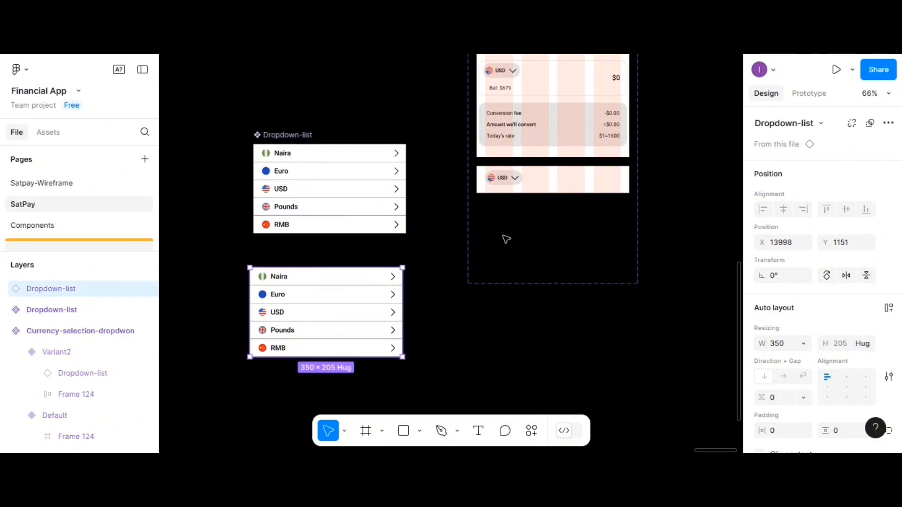
# - Look over the Currency-conversion screen and the Currency-selection-dropdwon component set
pyautogui.scroll(-5, 512, 249)
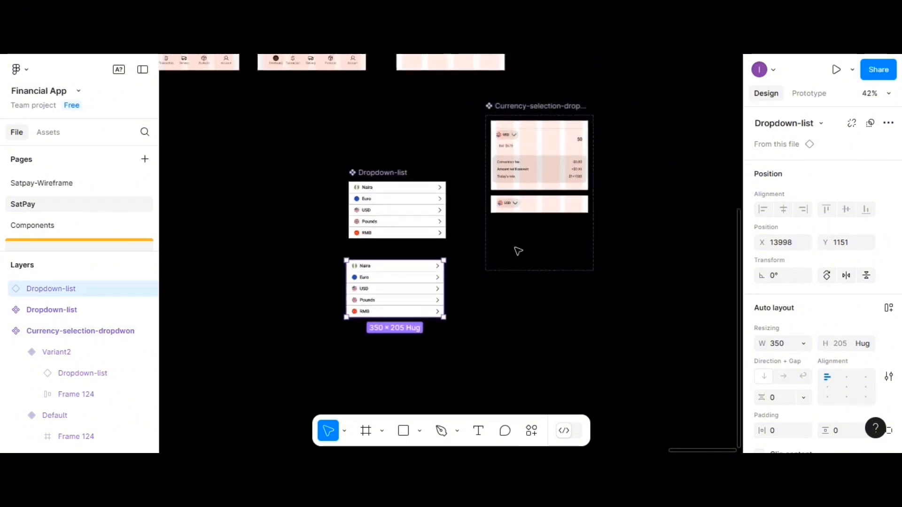
pyautogui.scroll(3, 517, 250)
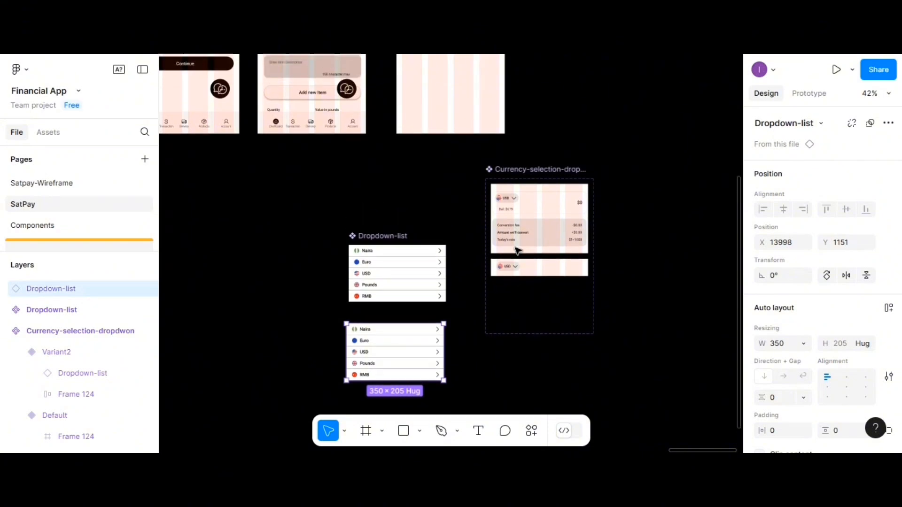
pyautogui.scroll(3, 518, 251)
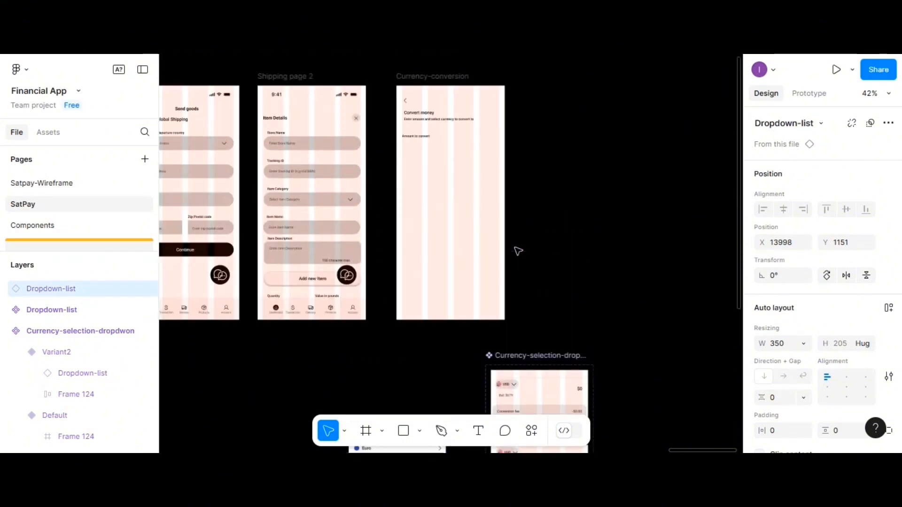
pyautogui.click(561, 250)
pyautogui.scroll(-1, 561, 250)
pyautogui.scroll(1, 561, 250)
pyautogui.scroll(2, 561, 250)
pyautogui.scroll(-3, 559, 250)
pyautogui.scroll(4, 559, 251)
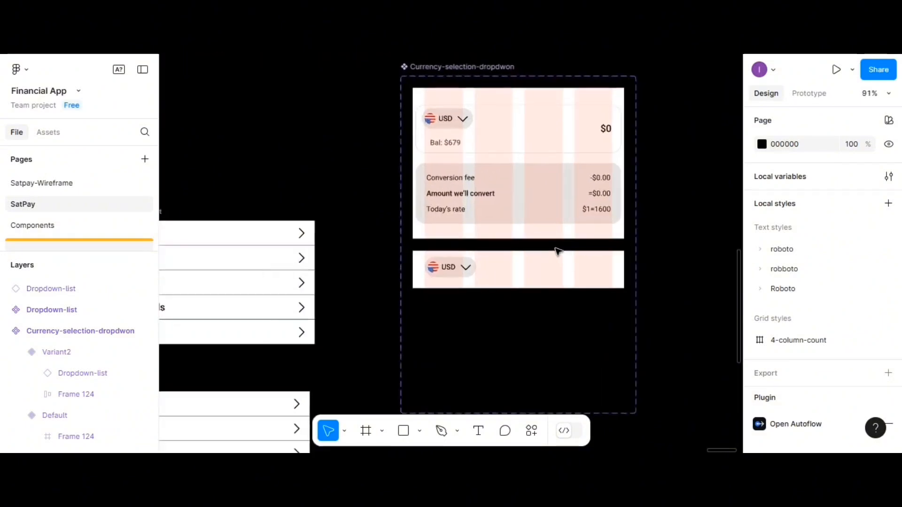
# - Add an On tap prototype interaction to the Default variant that changes it to Variant2 with Instant animation
pyautogui.click(544, 170)
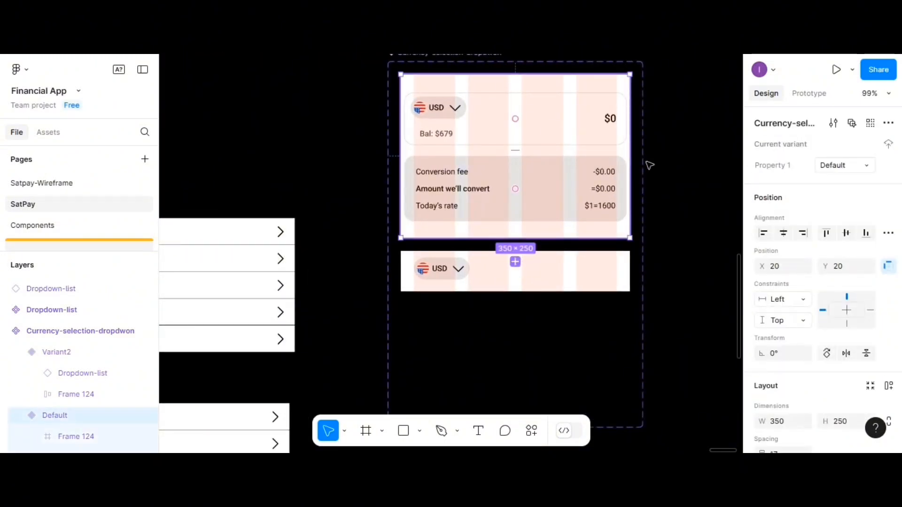
pyautogui.click(801, 96)
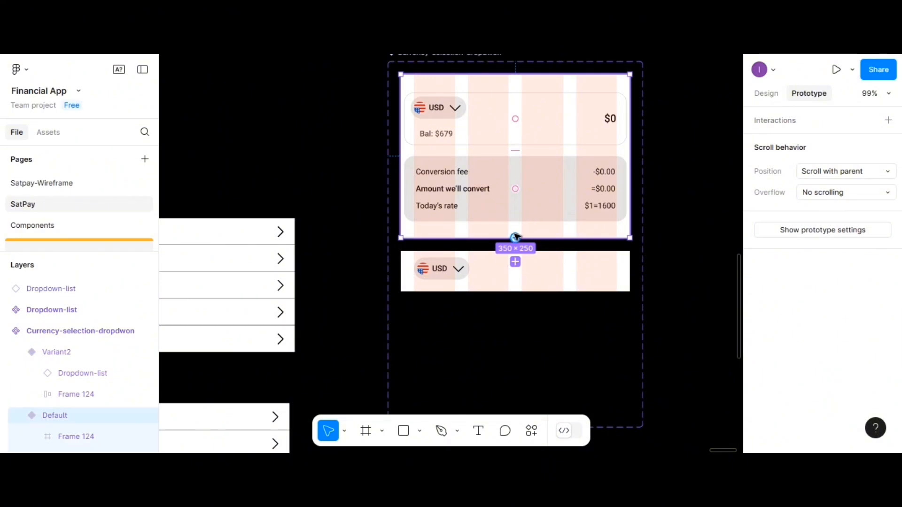
pyautogui.moveTo(515, 239); pyautogui.dragTo(515, 261)
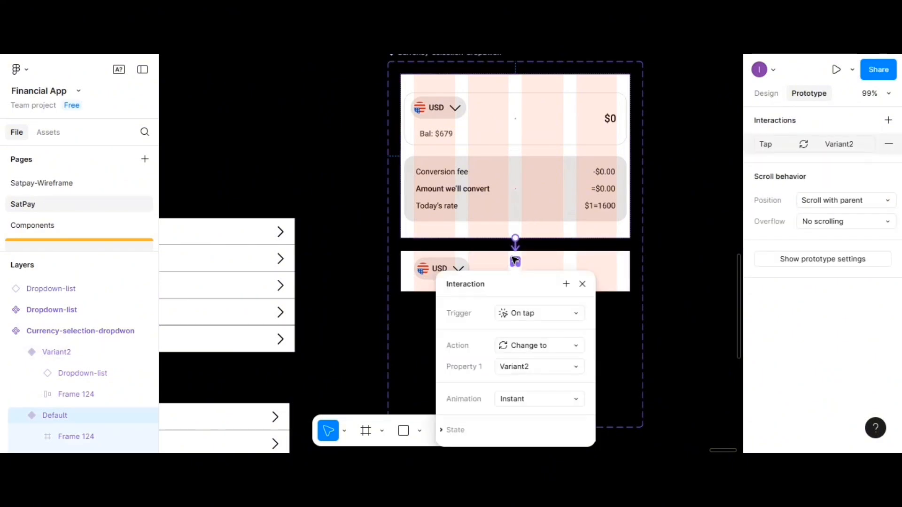
# - Add an On tap prototype interaction to Variant2 that changes it back to Default with Instant animation
pyautogui.click(591, 250)
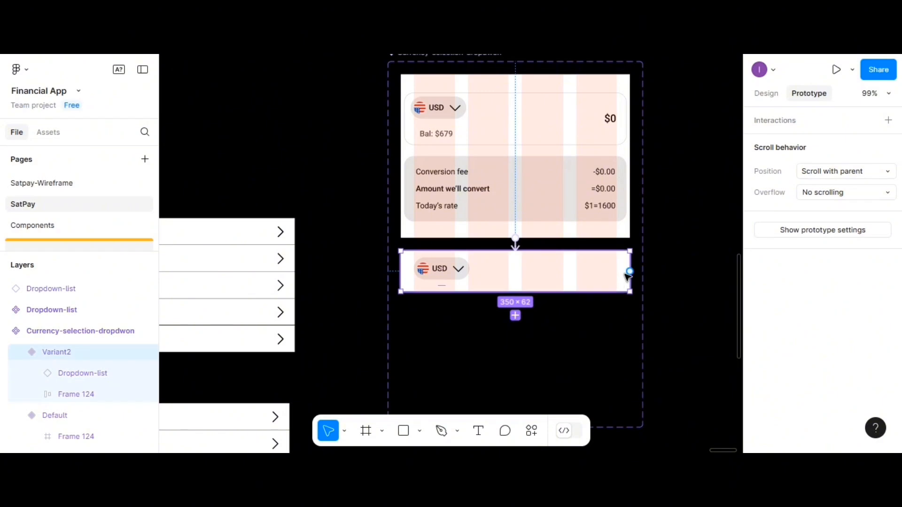
pyautogui.moveTo(630, 272); pyautogui.dragTo(592, 230)
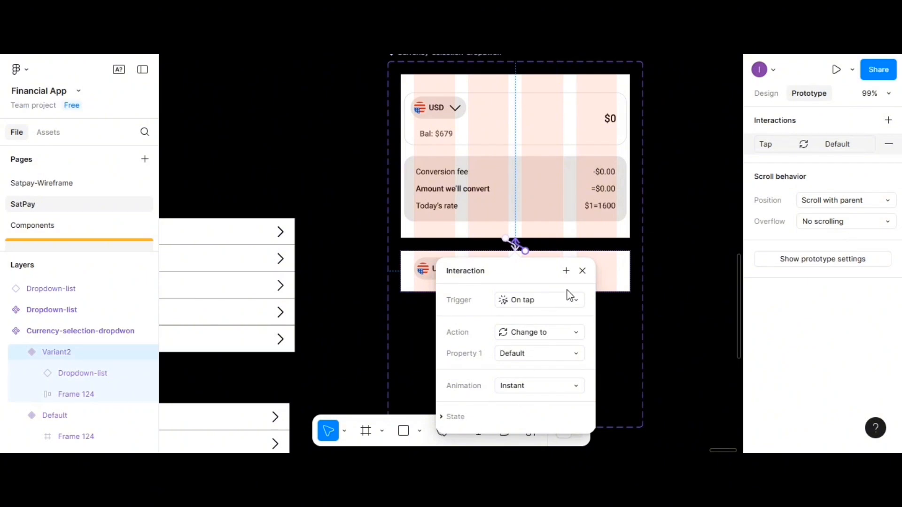
pyautogui.click(617, 261)
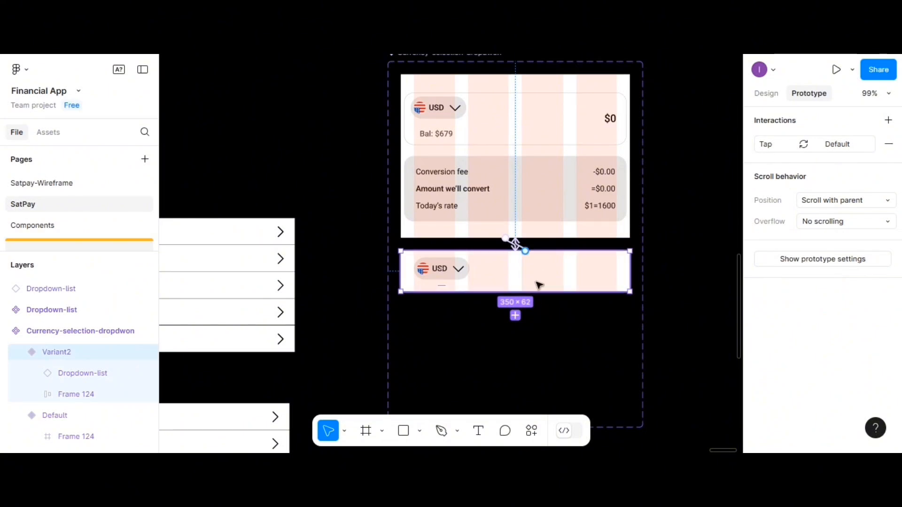
# - Place an instance of the Currency-selection-dropdwon component from this file's SatPay assets on the Currency-conversion screen, below the Amount to convert label
pyautogui.scroll(-5, 466, 193)
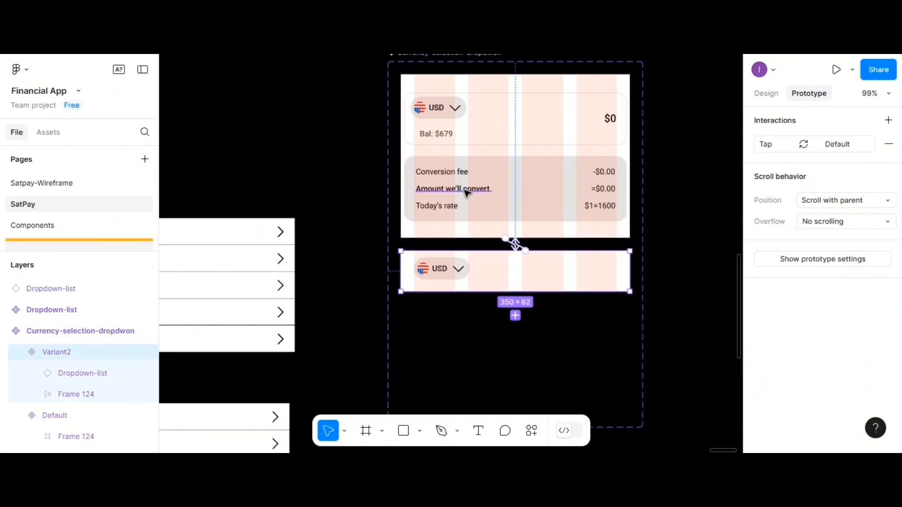
pyautogui.scroll(10, 467, 193)
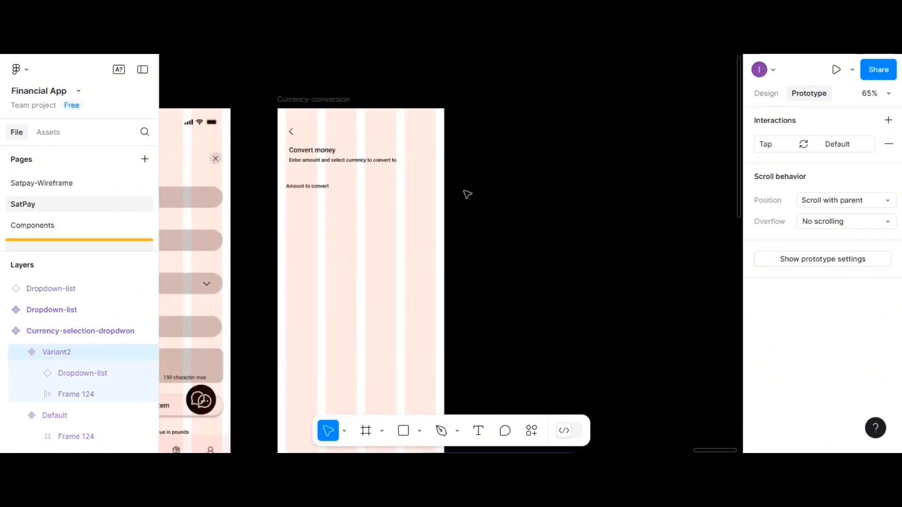
pyautogui.click(282, 203)
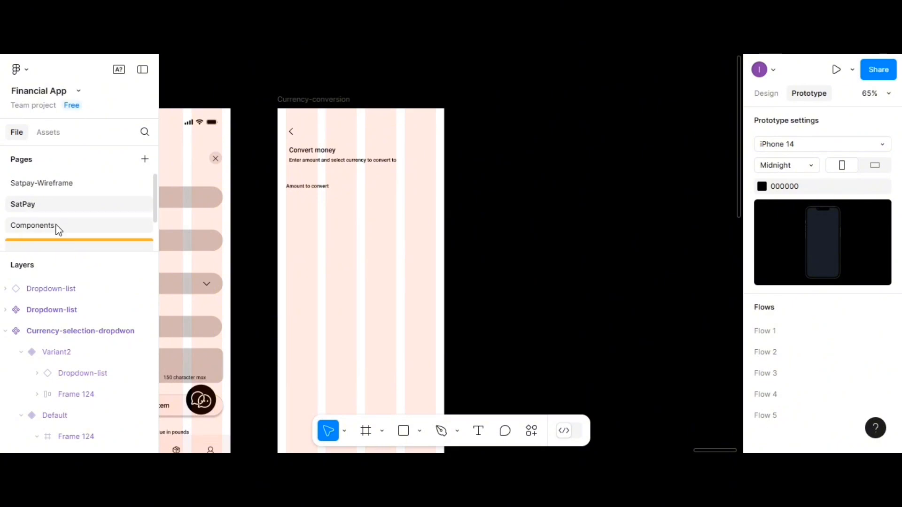
pyautogui.click(52, 133)
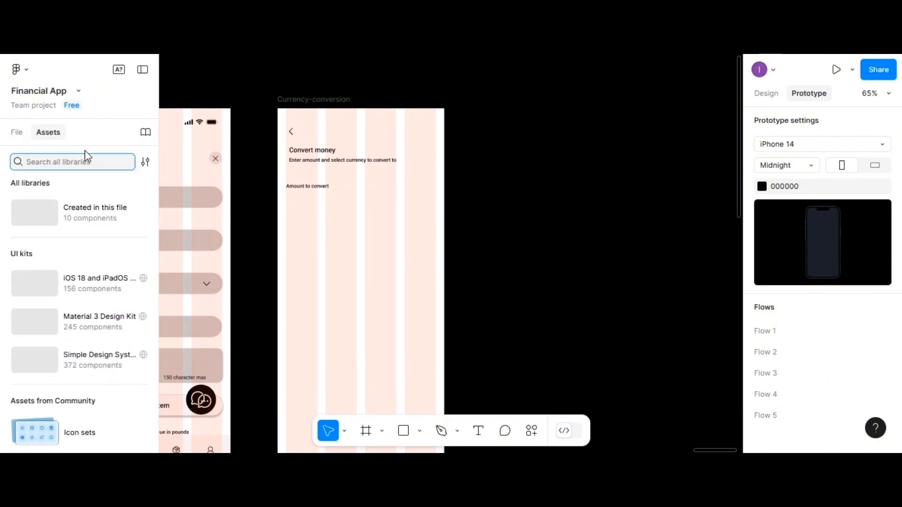
pyautogui.click(70, 210)
pyautogui.click(57, 264)
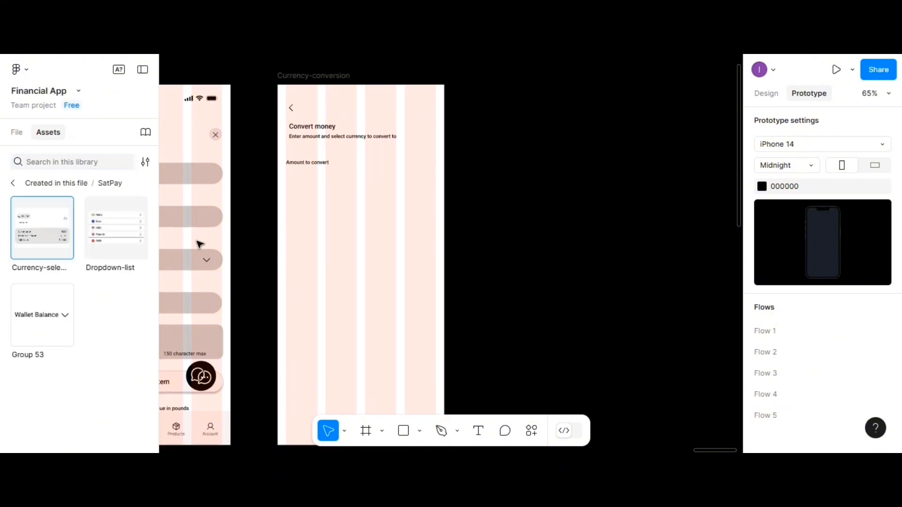
pyautogui.click(42, 228)
pyautogui.click(357, 101)
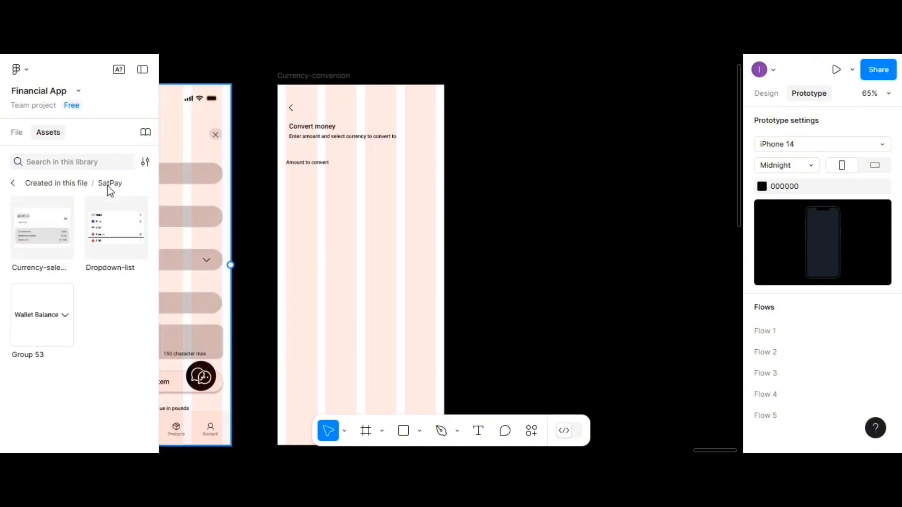
pyautogui.moveTo(20, 227); pyautogui.dragTo(328, 236)
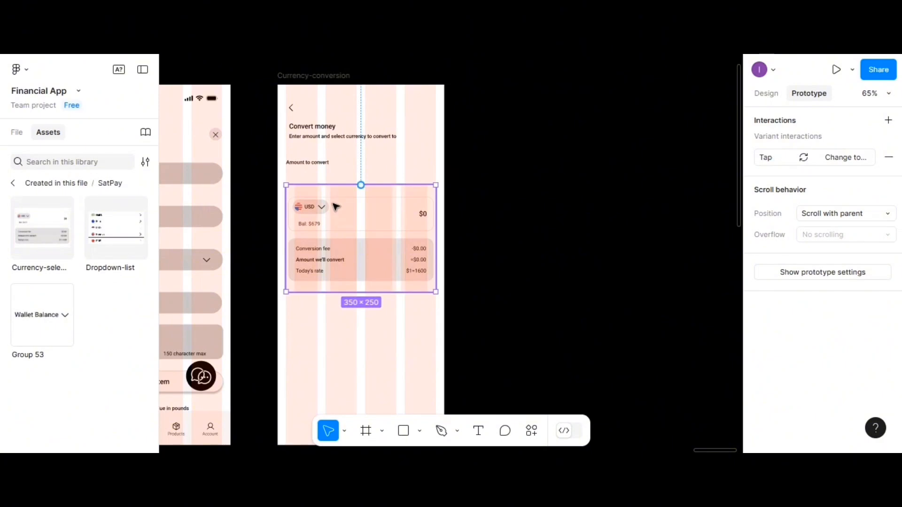
# - Preview the Currency-conversion screen as a prototype, test toggling the USD currency dropdown, and close the preview
pyautogui.click(288, 79)
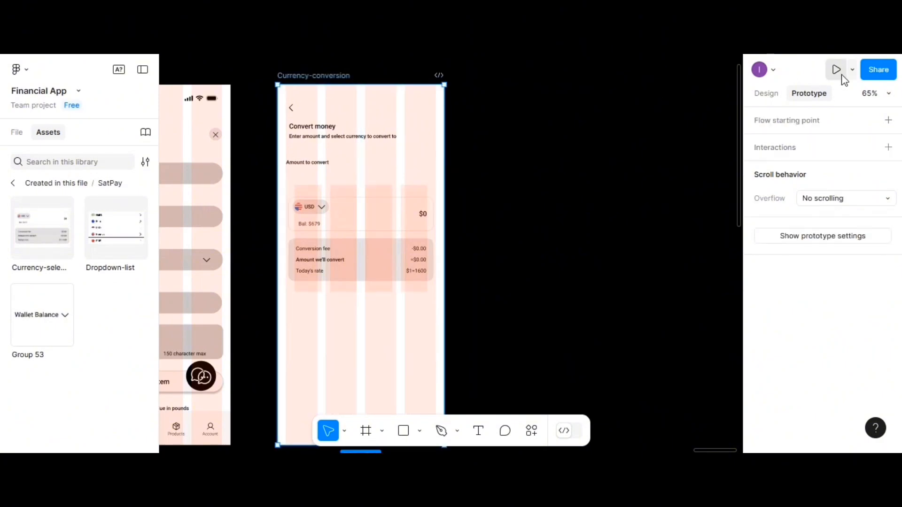
pyautogui.click(853, 69)
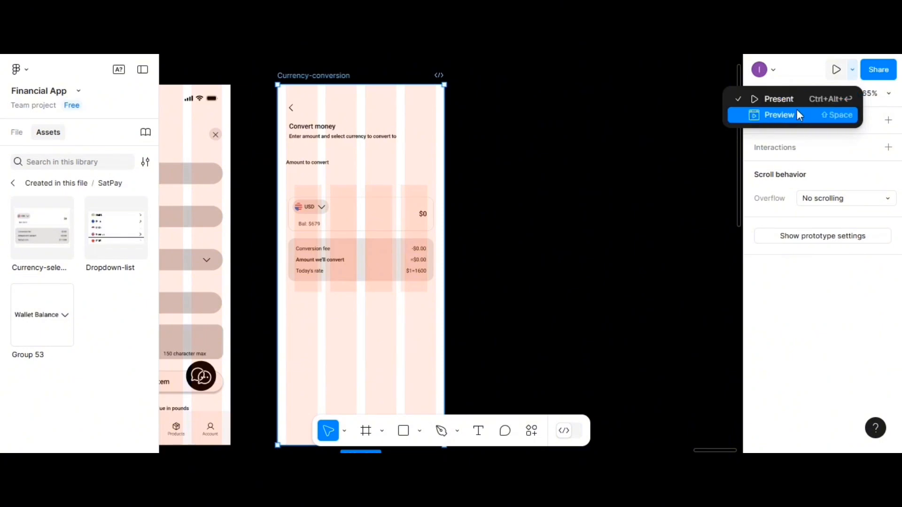
pyautogui.click(796, 115)
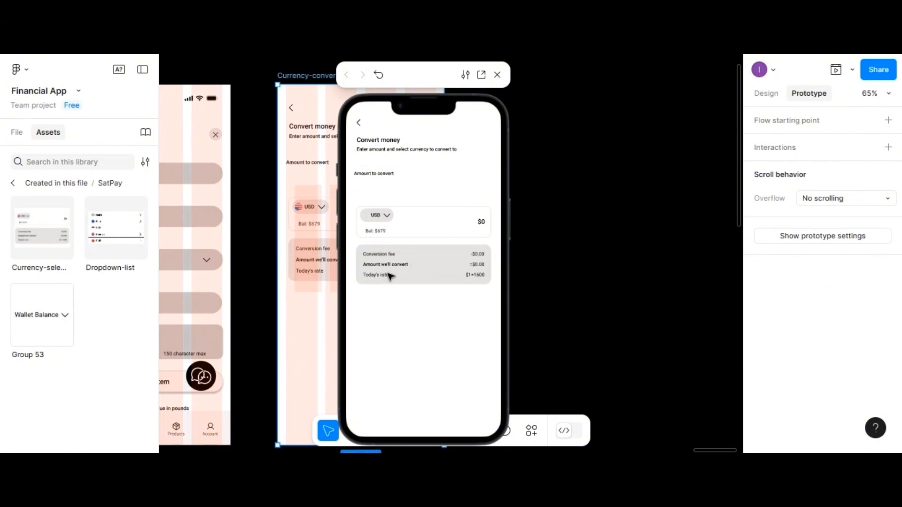
pyautogui.click(376, 214)
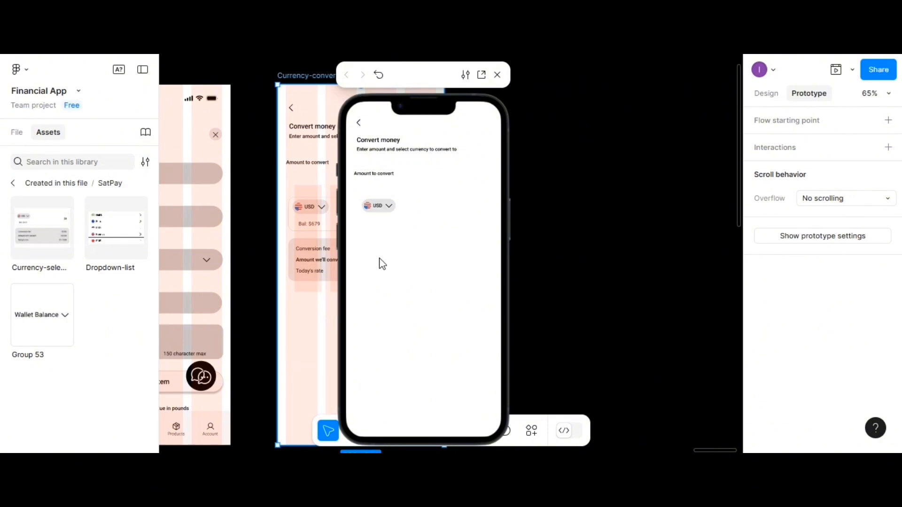
pyautogui.click(374, 209)
pyautogui.click(374, 211)
pyautogui.click(374, 213)
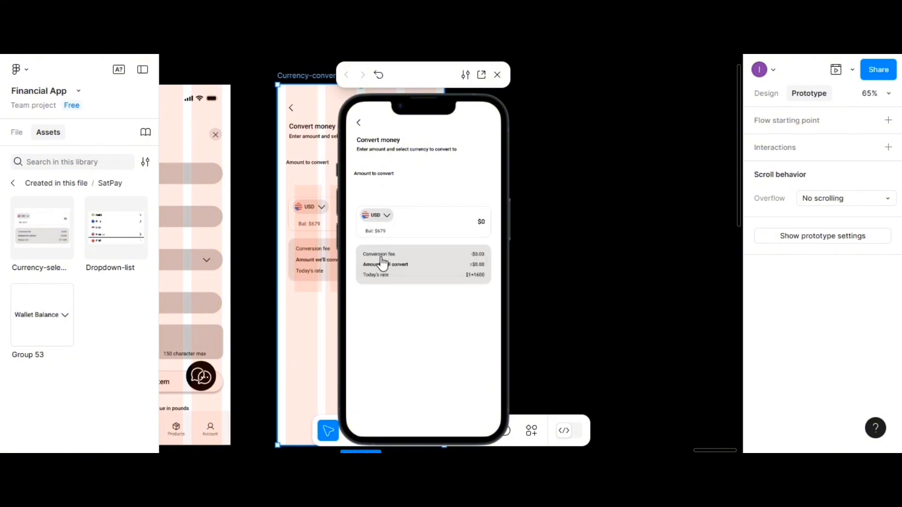
pyautogui.click(498, 76)
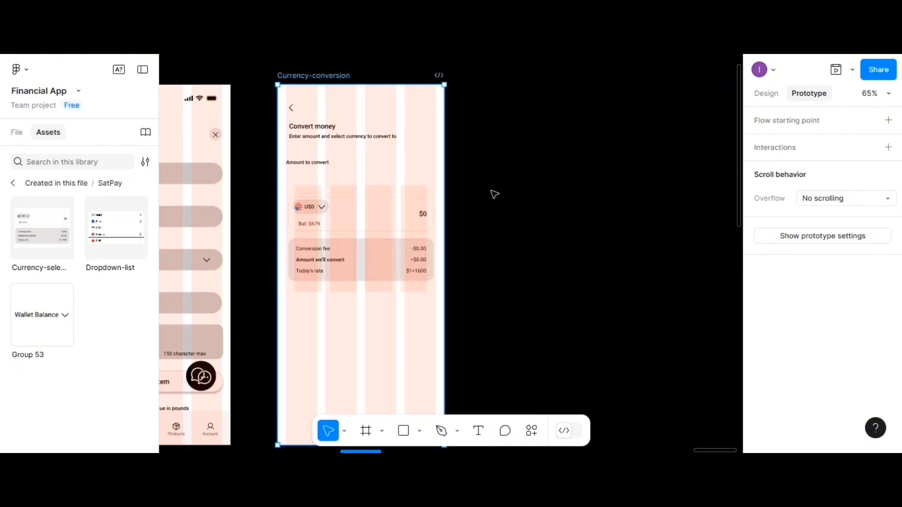
# - Extend Variant2 of the Currency-selection-dropdwon set downward to a height of about 278 to reveal its currency list
pyautogui.click(500, 240)
pyautogui.scroll(-6, 499, 241)
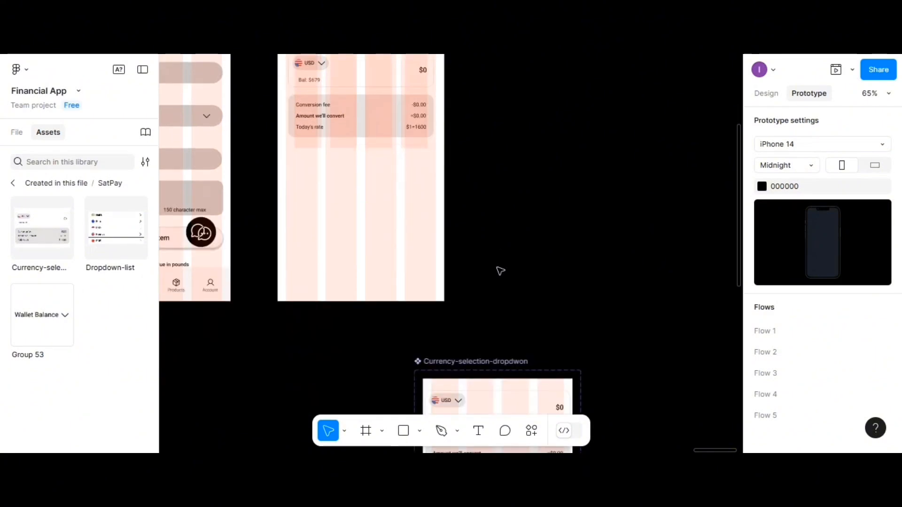
pyautogui.scroll(-4, 500, 270)
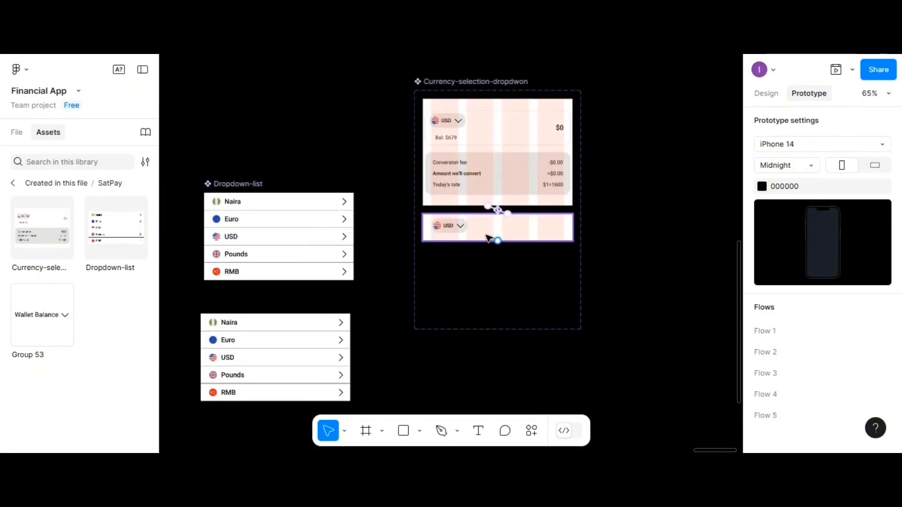
pyautogui.click(487, 236)
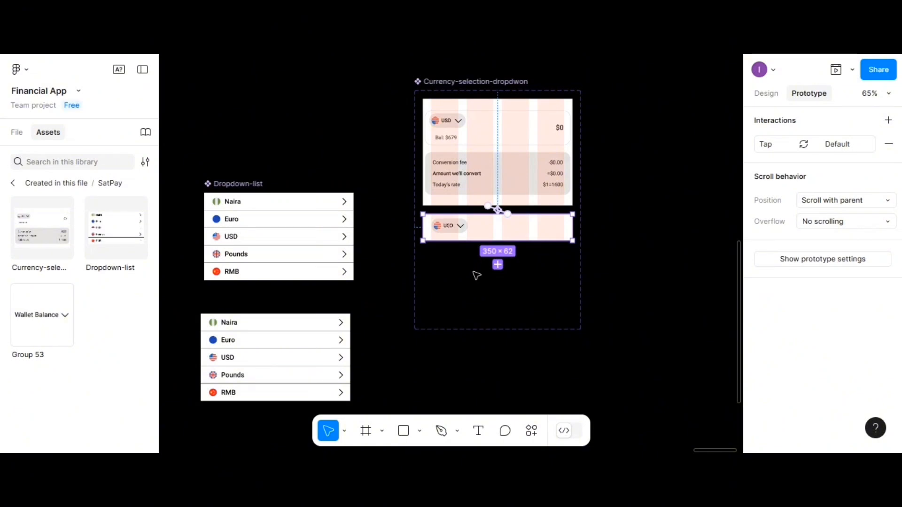
pyautogui.click(476, 276)
pyautogui.click(476, 239)
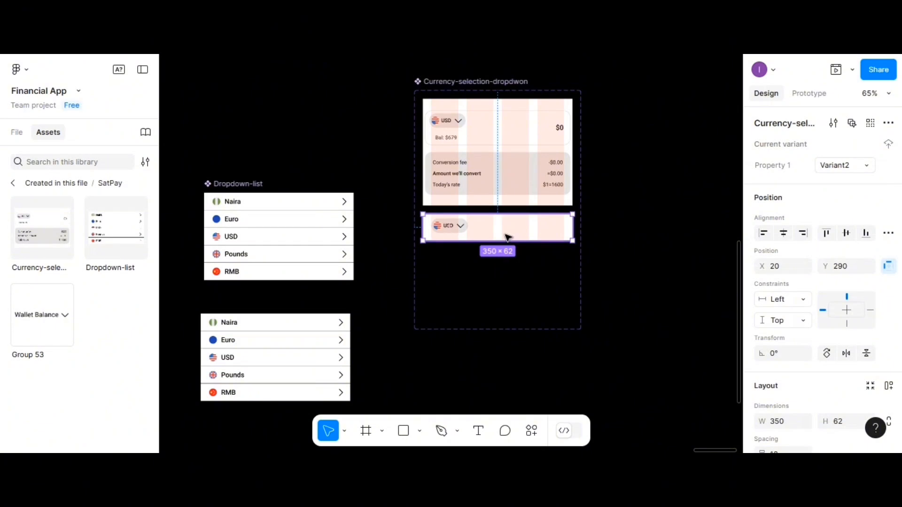
pyautogui.scroll(-1, 495, 260)
pyautogui.moveTo(496, 208); pyautogui.dragTo(495, 298)
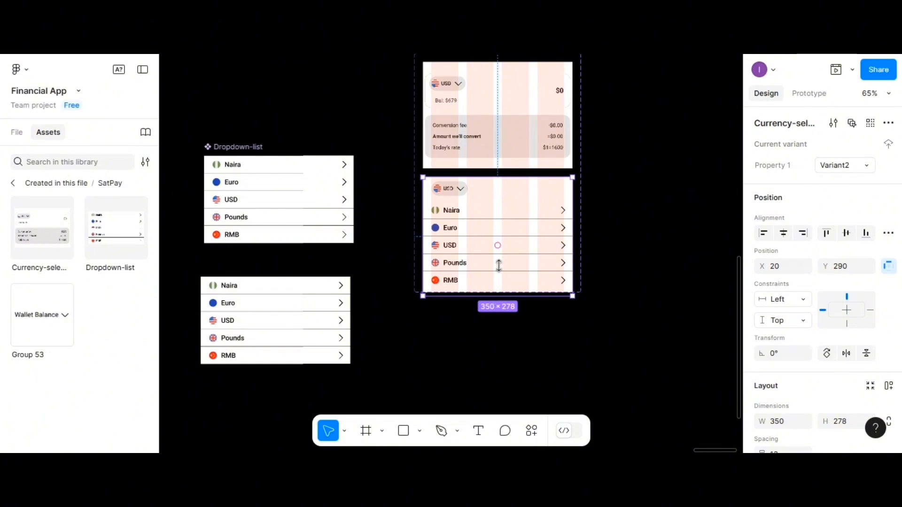
pyautogui.scroll(-2, 514, 183)
pyautogui.press('Escape')
# - Preview the Currency-conversion screen again, test opening the dropdown and tapping currencies in the list, and close the preview
pyautogui.scroll(10, 584, 255)
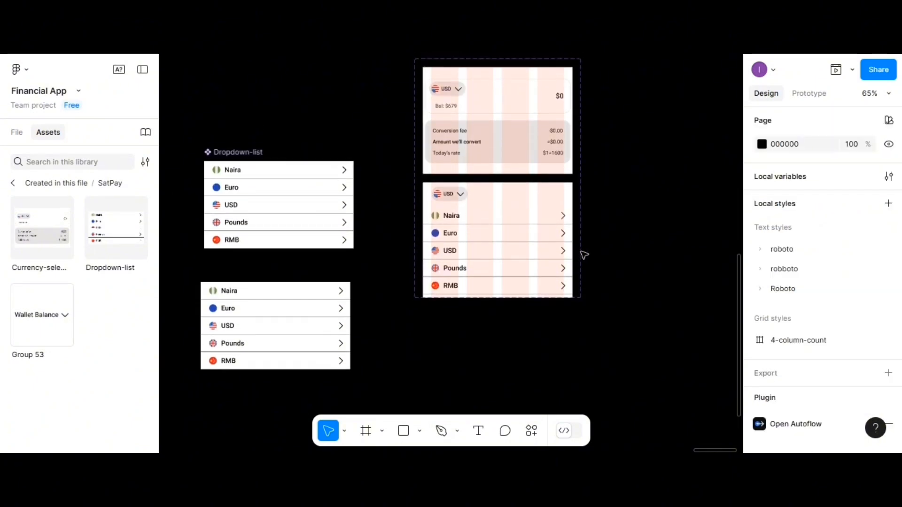
pyautogui.scroll(5, 584, 255)
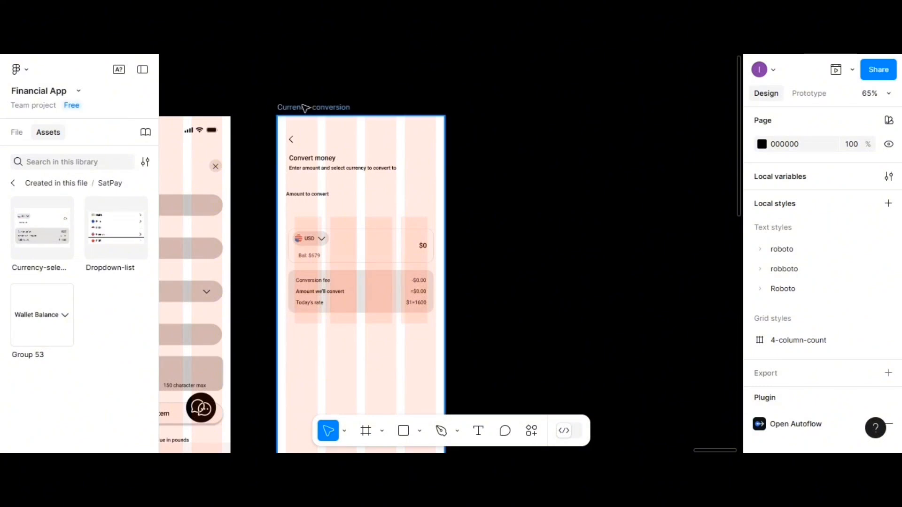
pyautogui.click(308, 111)
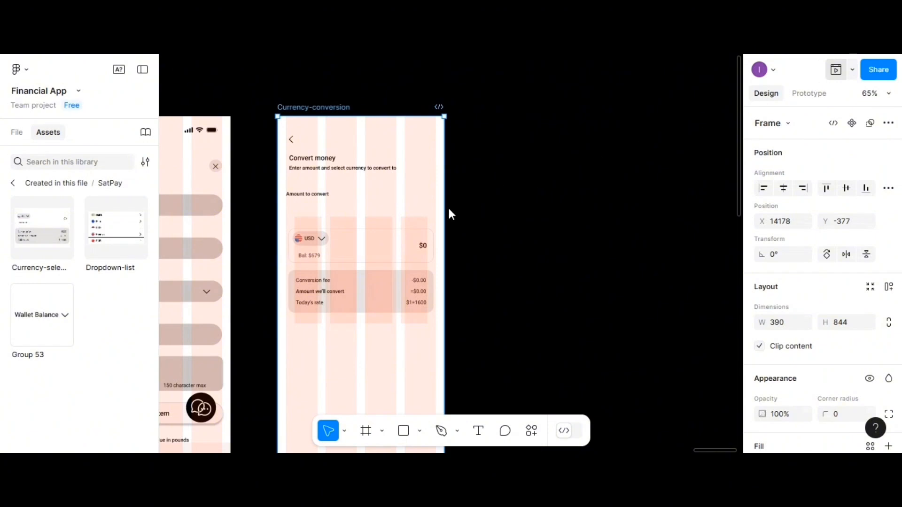
pyautogui.hotkey('shift', 'space')
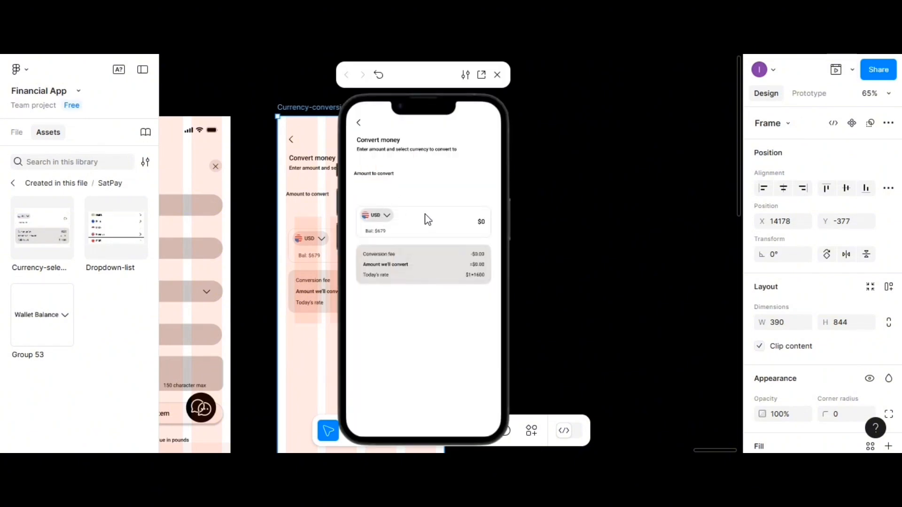
pyautogui.click(376, 217)
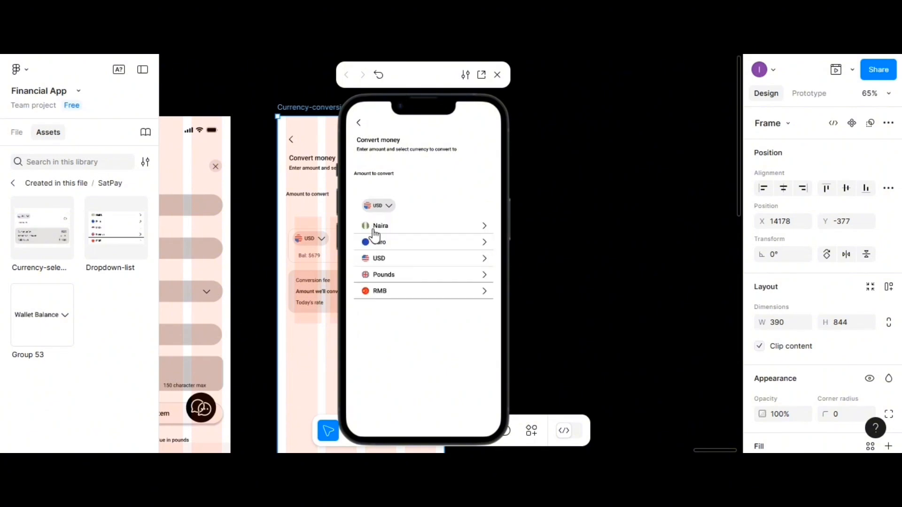
pyautogui.click(380, 262)
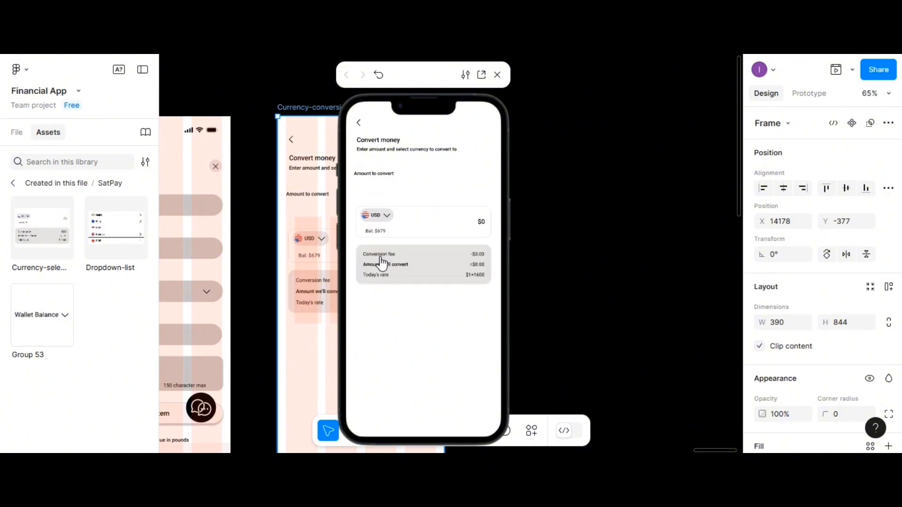
pyautogui.click(379, 222)
pyautogui.click(389, 276)
pyautogui.click(387, 224)
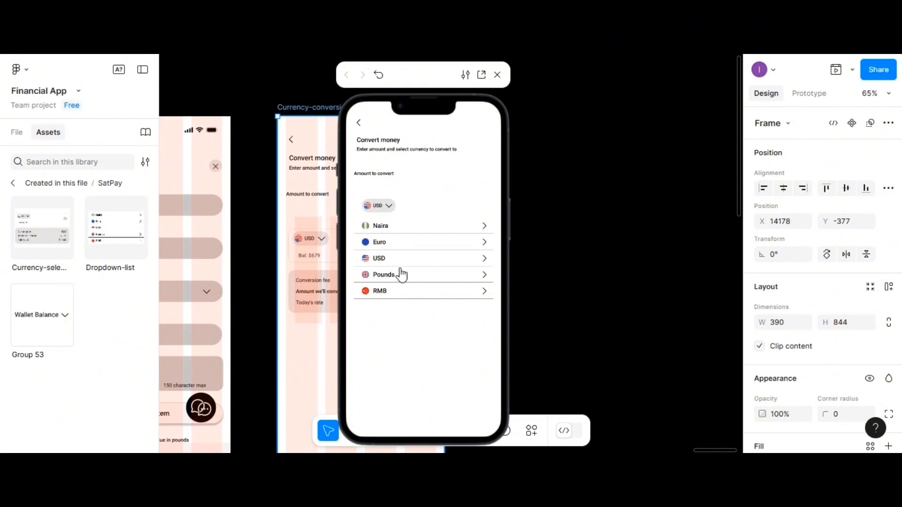
pyautogui.click(397, 277)
pyautogui.click(392, 221)
pyautogui.click(395, 292)
pyautogui.click(497, 76)
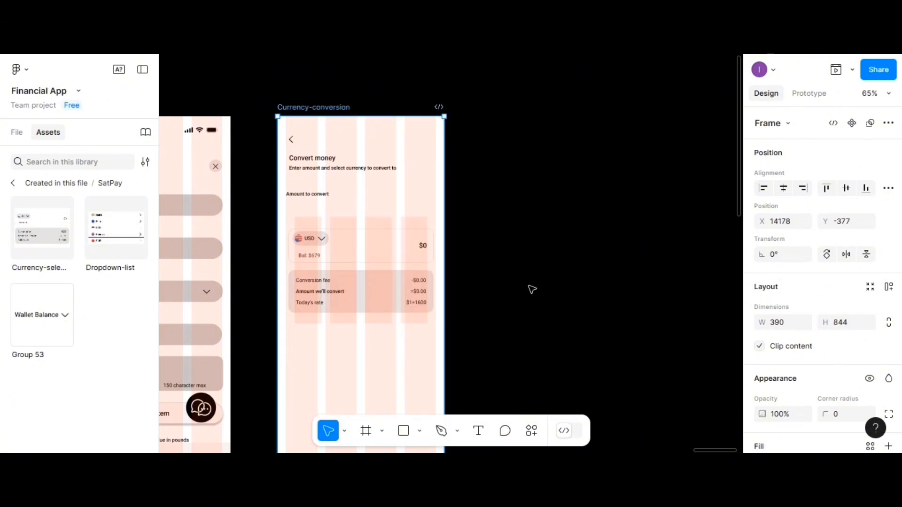
# - Widen the Currency-selection-dropdwon component set's frame to the right, to a width of about 1352, making room beside the two variants
pyautogui.click(730, 495)
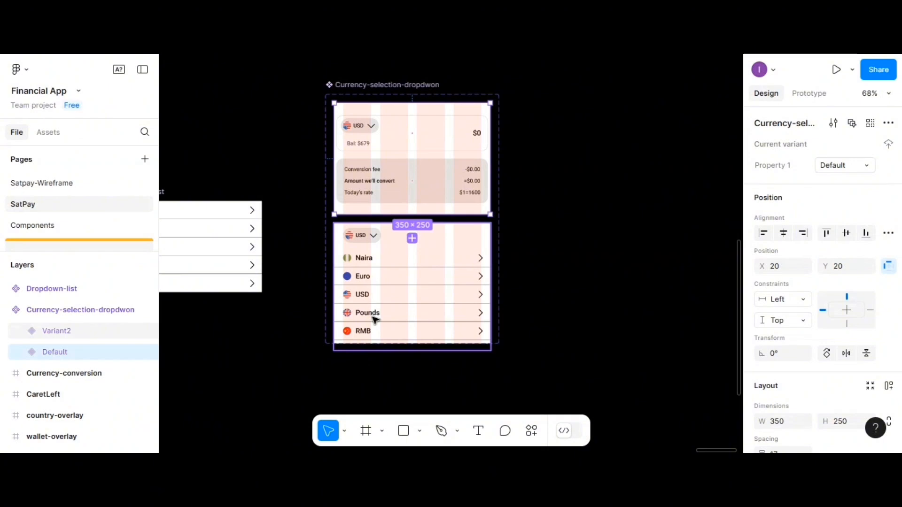
pyautogui.click(393, 88)
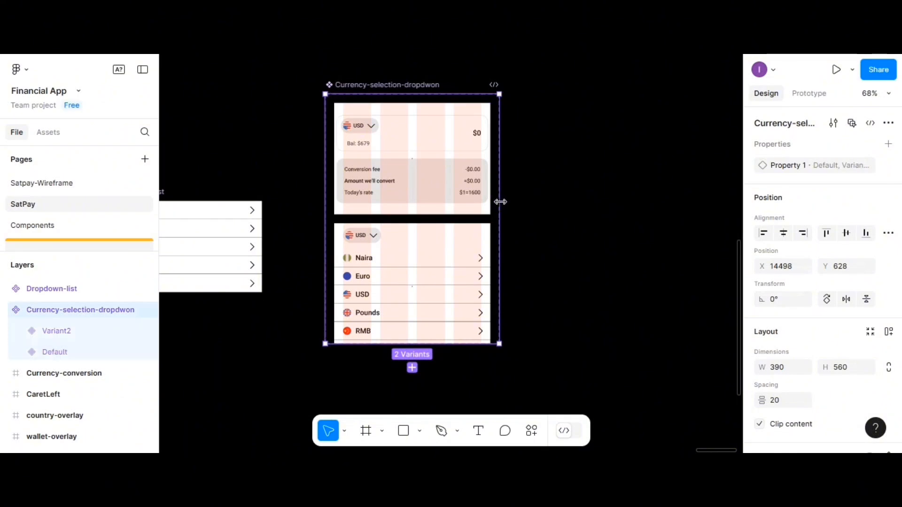
pyautogui.moveTo(593, 207); pyautogui.dragTo(703, 214)
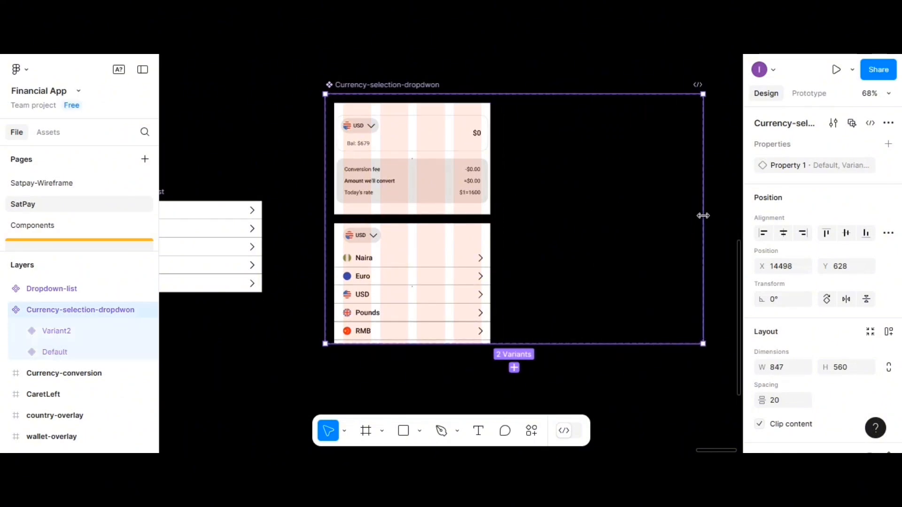
pyautogui.hscroll(3, 683, 219)
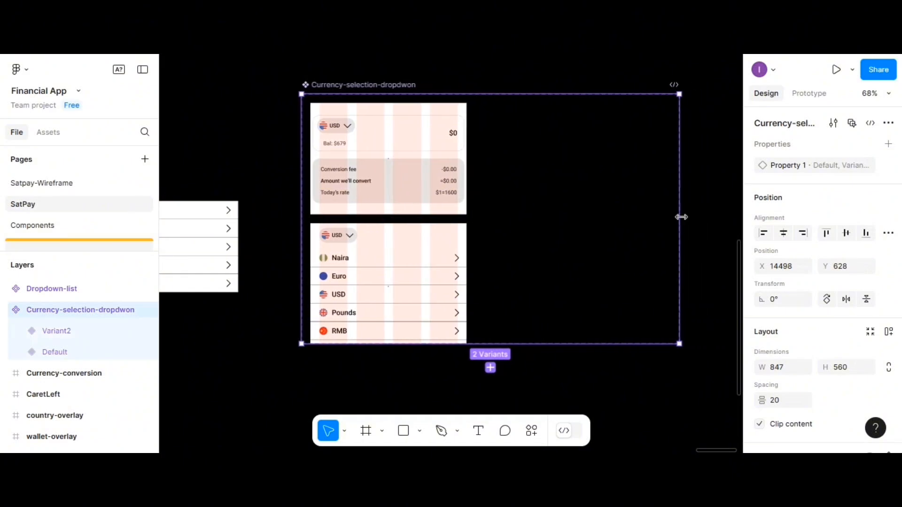
pyautogui.moveTo(657, 204); pyautogui.dragTo(718, 203)
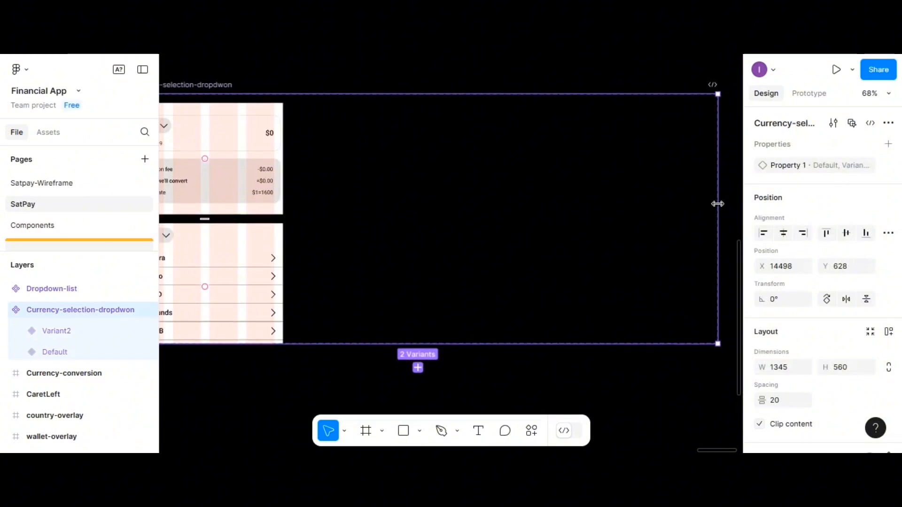
pyautogui.hotkey('ctrl', 'z')
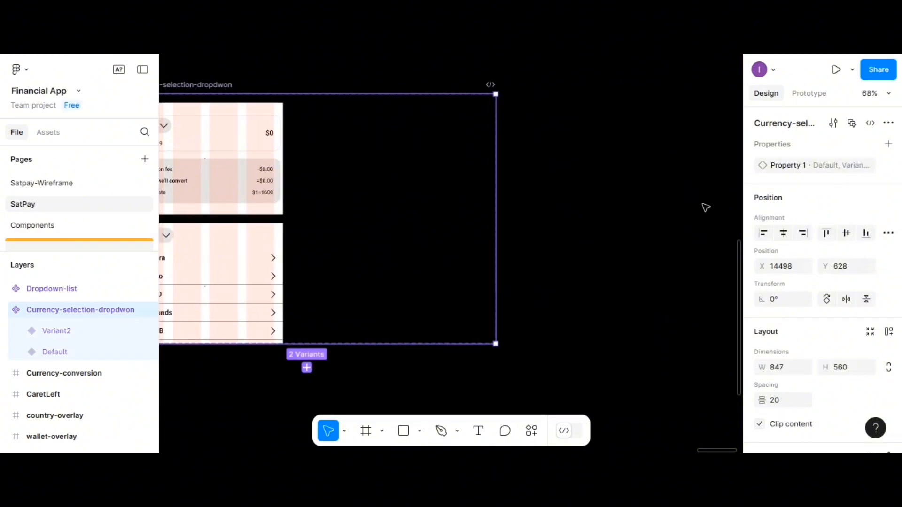
pyautogui.click(505, 205)
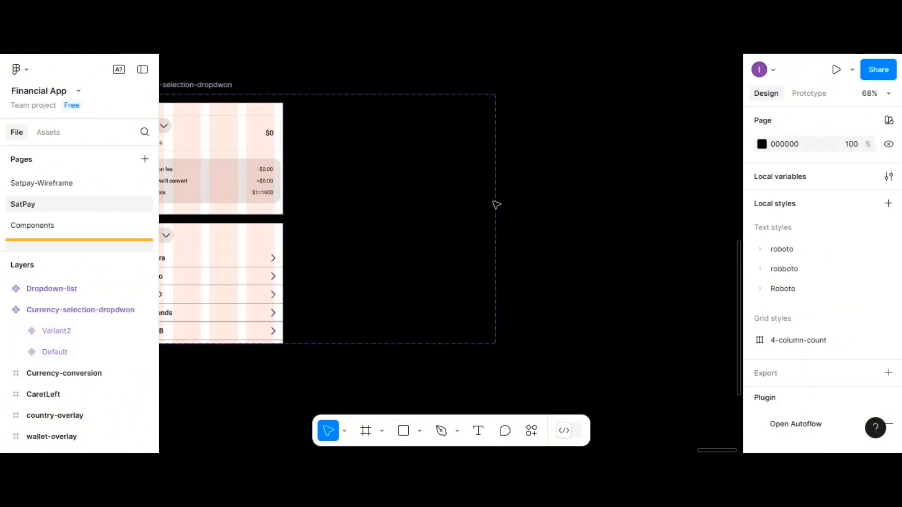
pyautogui.click(231, 88)
pyautogui.moveTo(514, 188); pyautogui.dragTo(719, 199)
pyautogui.scroll(-2, 448, 267)
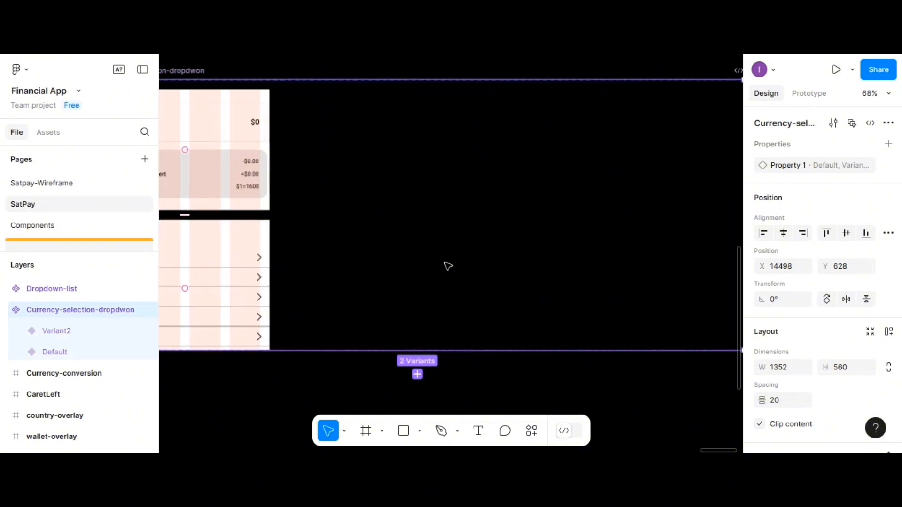
pyautogui.hscroll(-3, 448, 266)
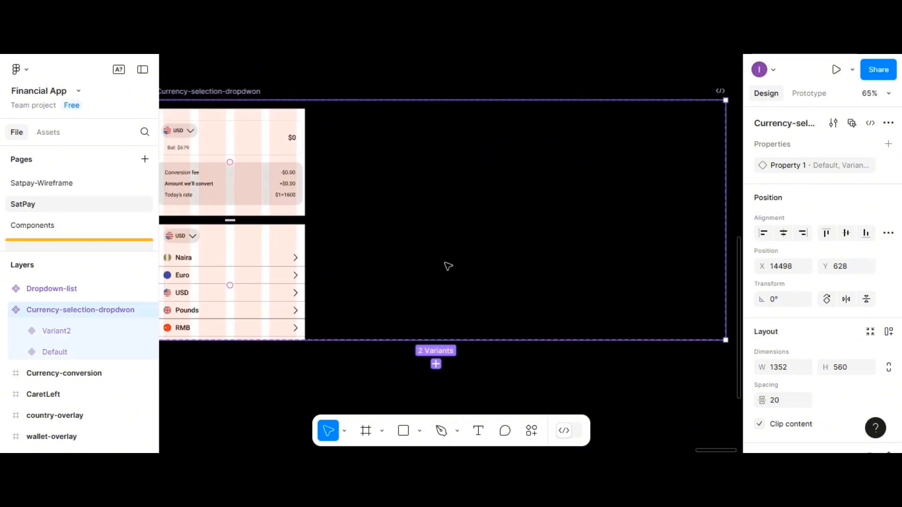
# - Add a third variant based on the Default variant and place it beside Default, at X 455 and Y 20 in the set
pyautogui.click(290, 179)
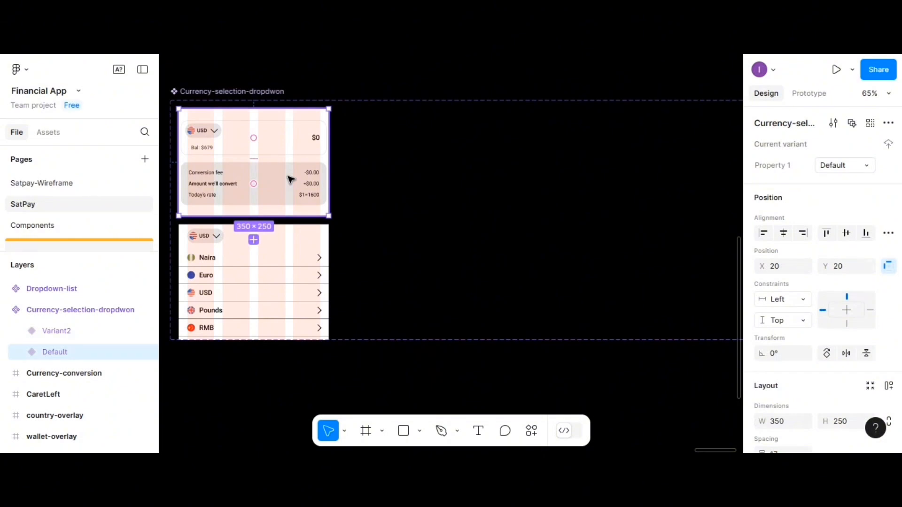
pyautogui.click(253, 241)
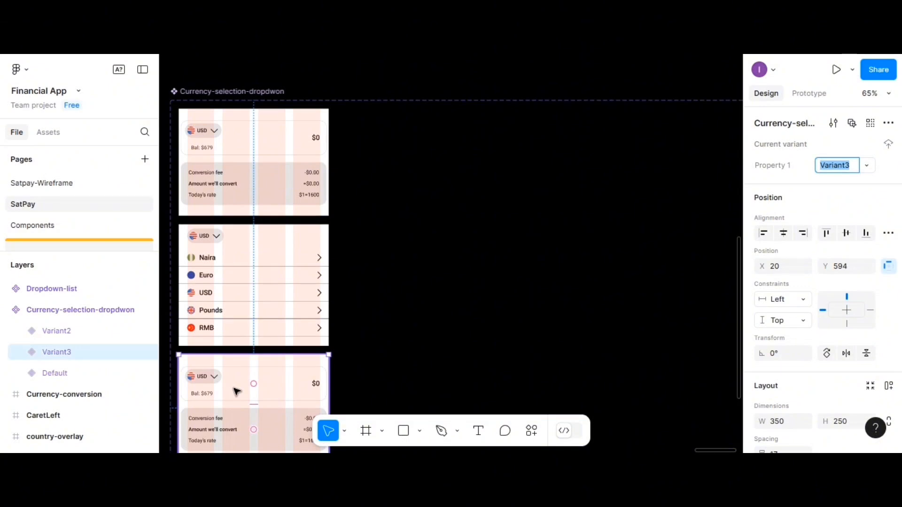
pyautogui.moveTo(237, 391); pyautogui.dragTo(423, 146)
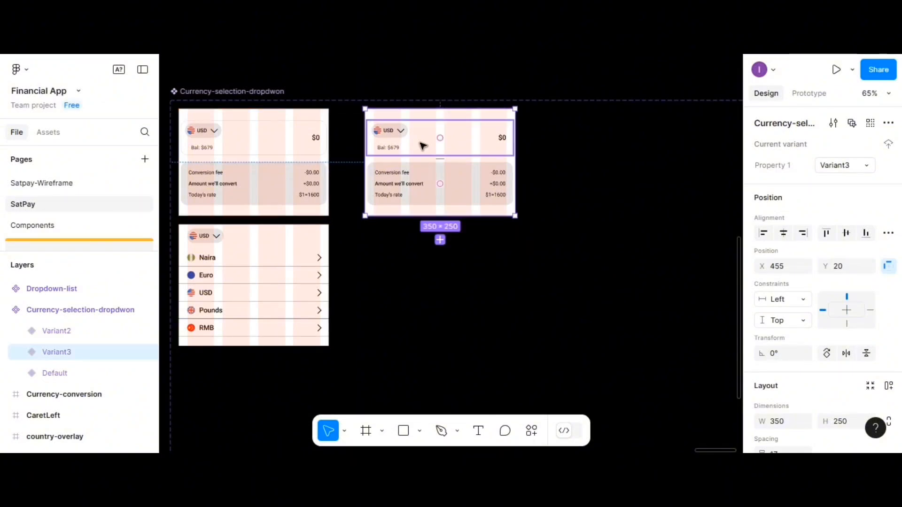
pyautogui.scroll(-2, 423, 146)
pyautogui.hscroll(2, 423, 146)
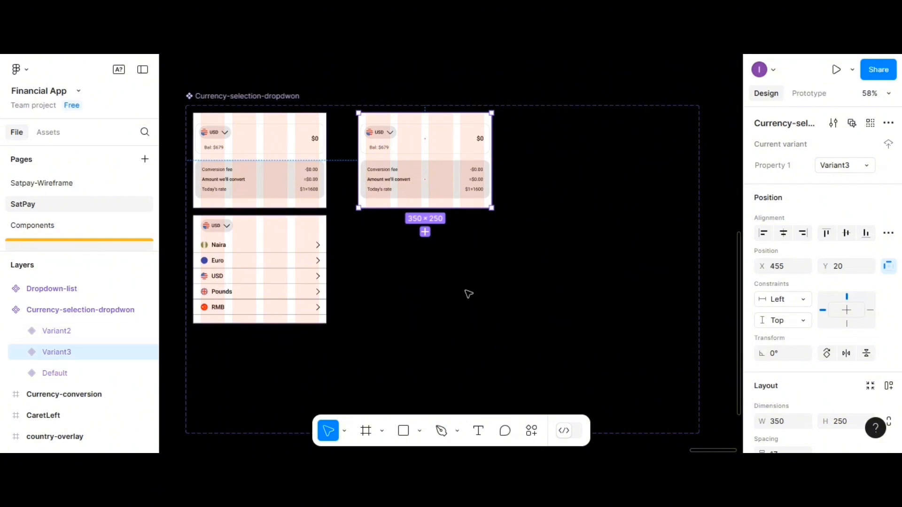
pyautogui.hscroll(6, 468, 295)
pyautogui.hscroll(1, 468, 295)
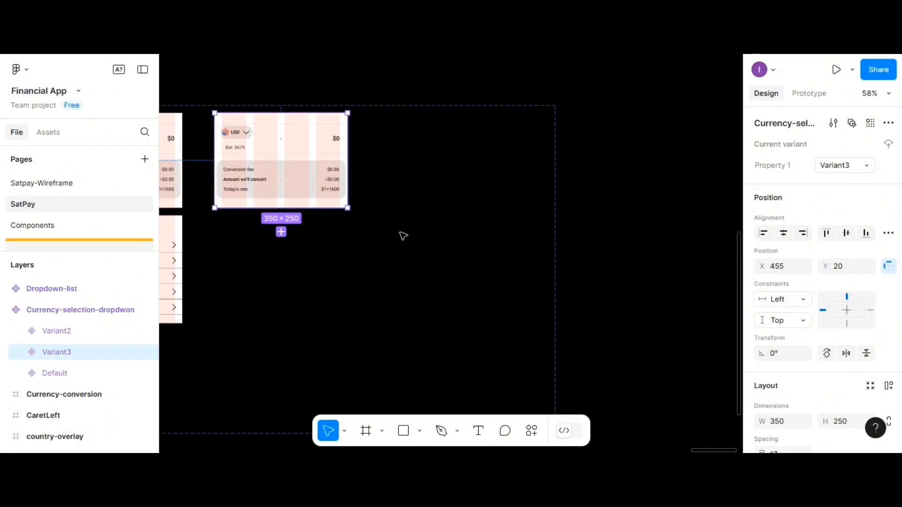
pyautogui.hscroll(2, 403, 236)
pyautogui.hscroll(-8, 403, 236)
pyautogui.scroll(1, 403, 236)
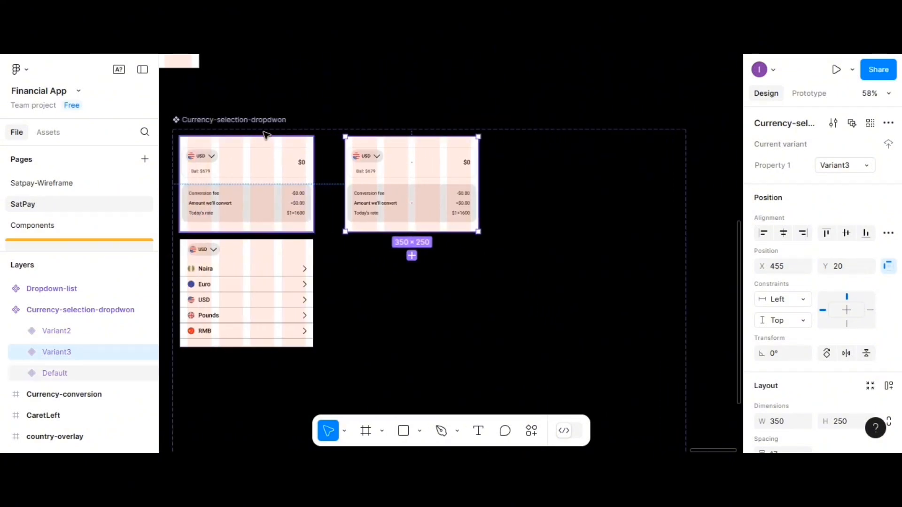
# - Widen the Currency-selection-dropdwon component set to 1778 by extending its right edge
pyautogui.click(459, 266)
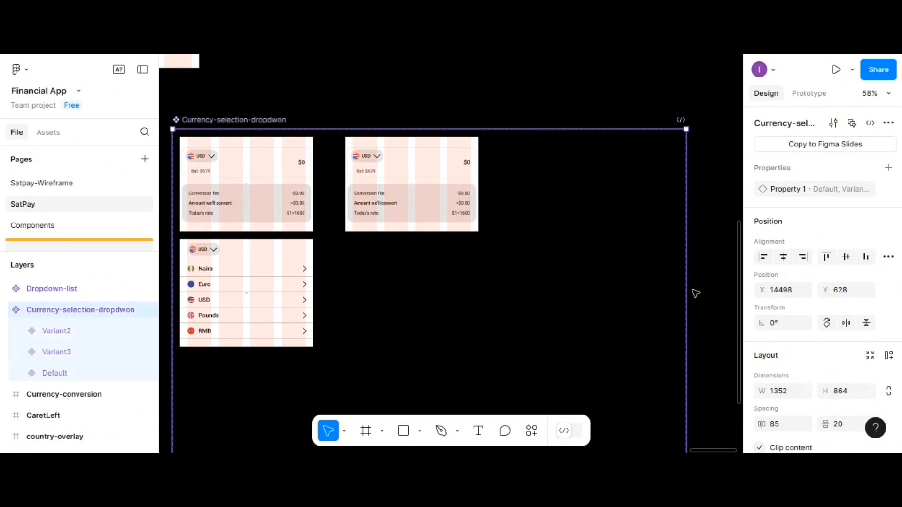
pyautogui.moveTo(689, 290); pyautogui.dragTo(607, 287)
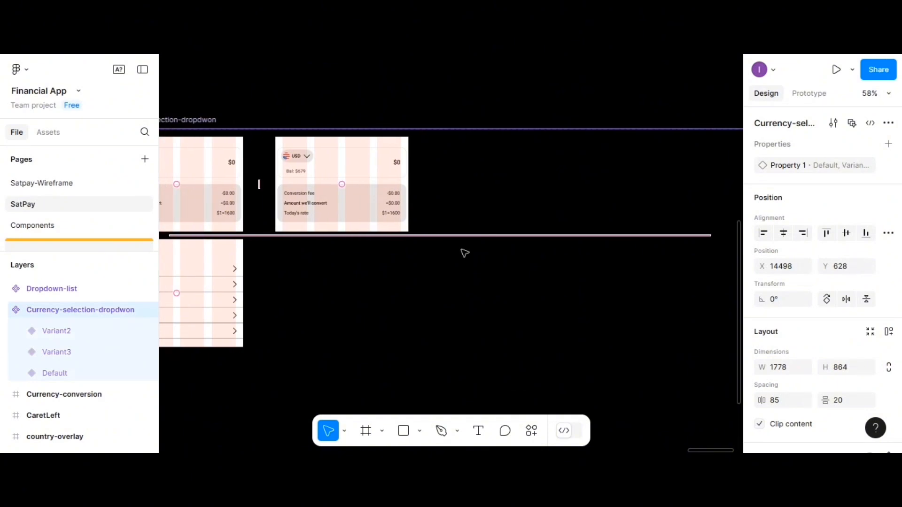
pyautogui.click(359, 194)
pyautogui.moveTo(359, 194); pyautogui.dragTo(481, 190)
pyautogui.hotkey('ctrl', 'z')
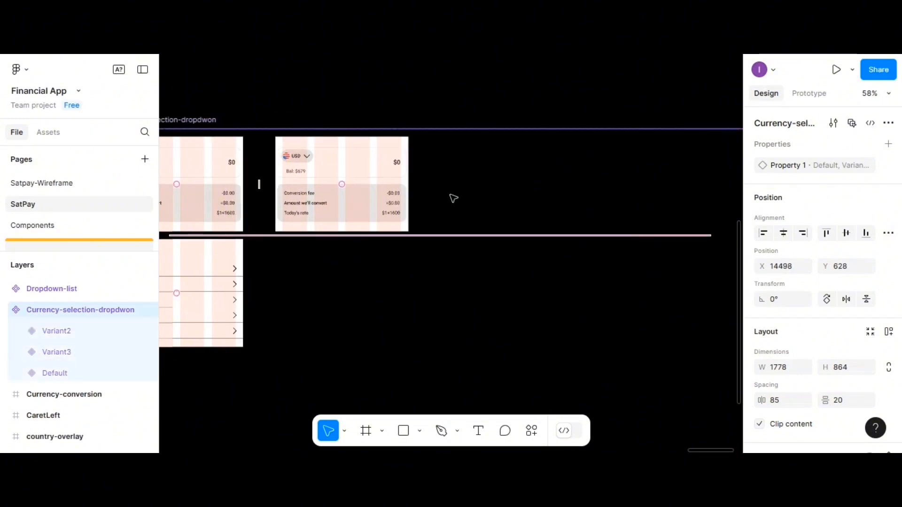
# - Add a variant based on Variant3 and place it beside that card at X 825, Y 20
pyautogui.click(378, 192)
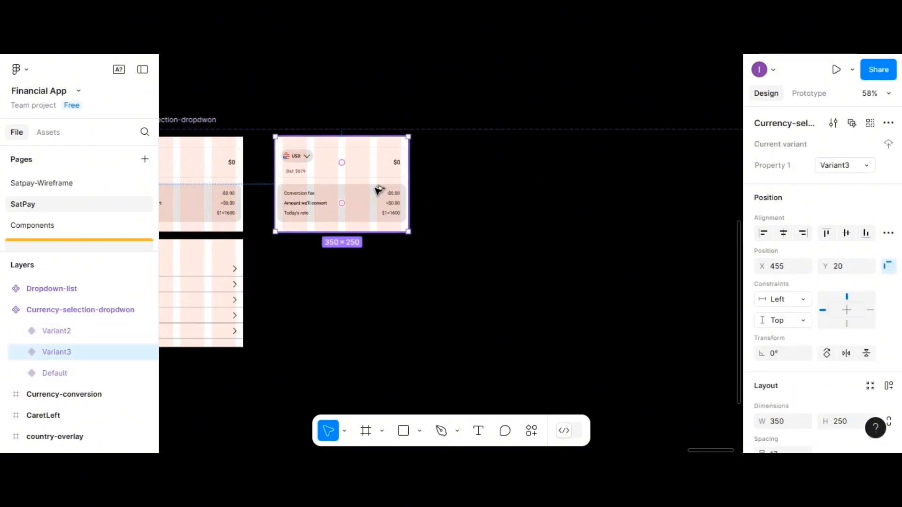
pyautogui.moveTo(379, 190); pyautogui.dragTo(471, 202)
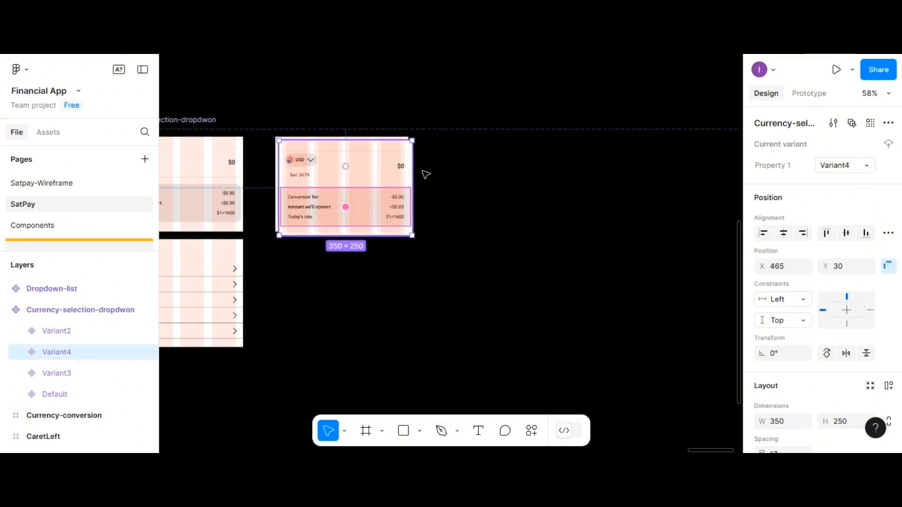
pyautogui.moveTo(426, 175); pyautogui.dragTo(497, 170)
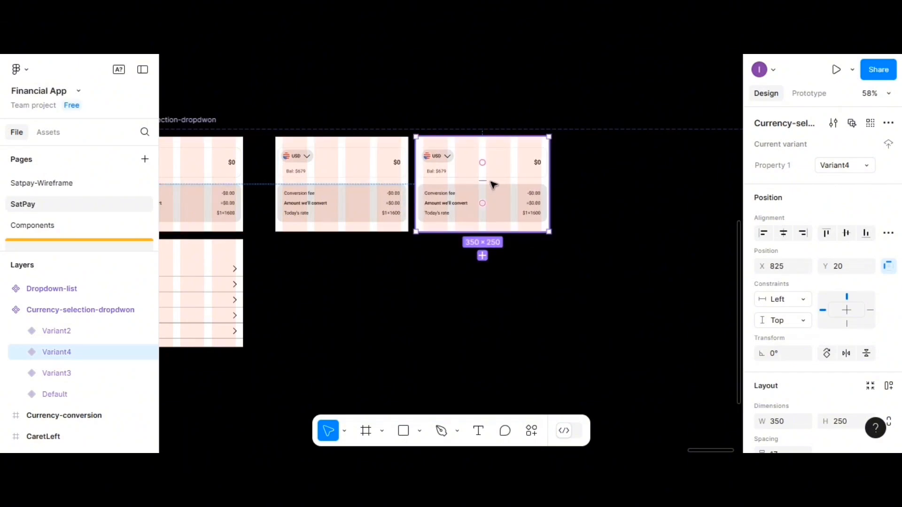
# - Add another variant based on Variant4 and place it at the end of the row at X 1195, Y 20
pyautogui.click(483, 256)
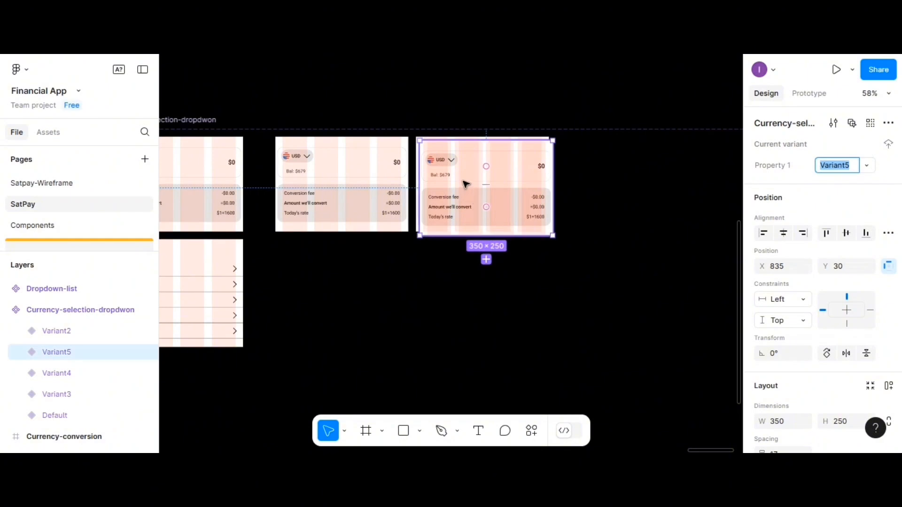
pyautogui.moveTo(466, 182); pyautogui.dragTo(604, 179)
pyautogui.hscroll(5, 604, 179)
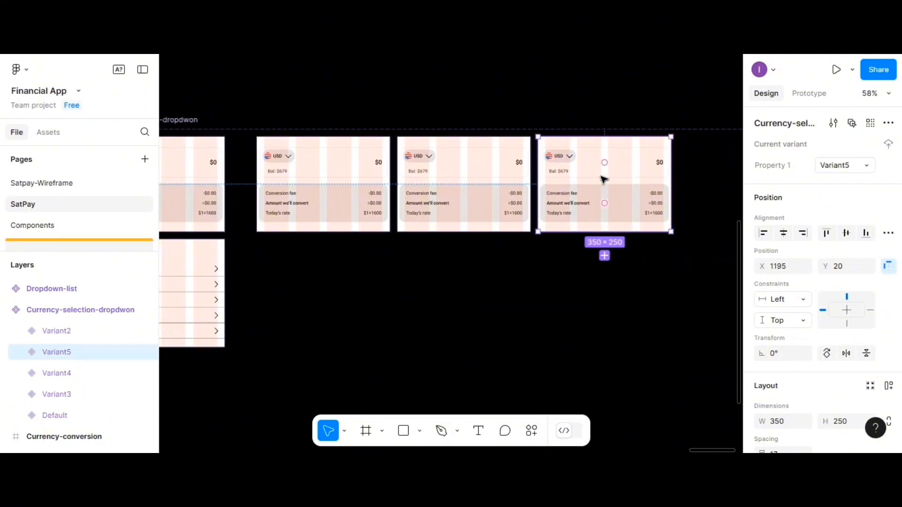
# - Extend the right edge of the Currency-selection-dropdwon component set to a width of 1949
pyautogui.hscroll(3, 604, 179)
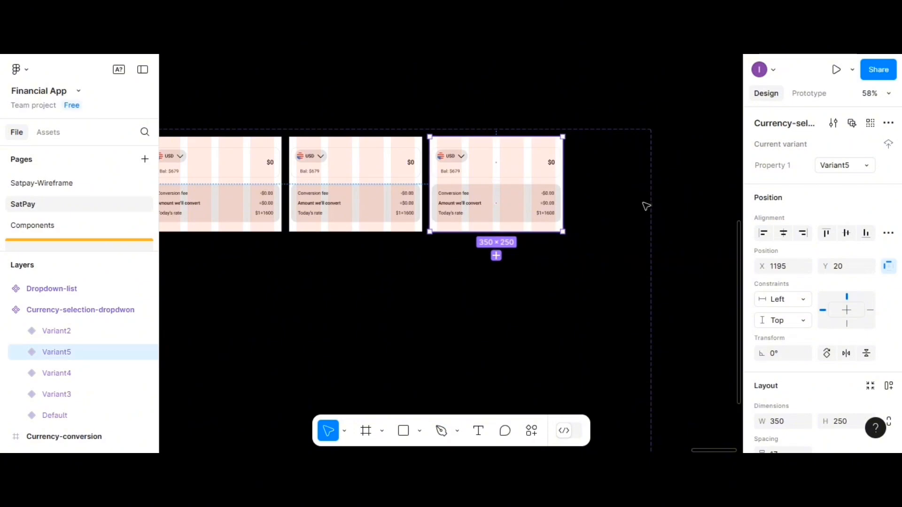
pyautogui.click(634, 135)
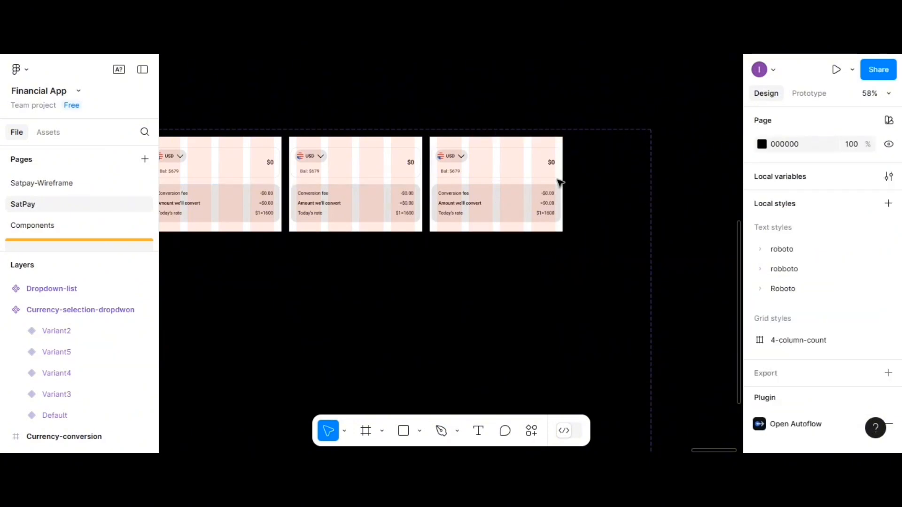
pyautogui.scroll(2, 555, 217)
pyautogui.scroll(3, 555, 216)
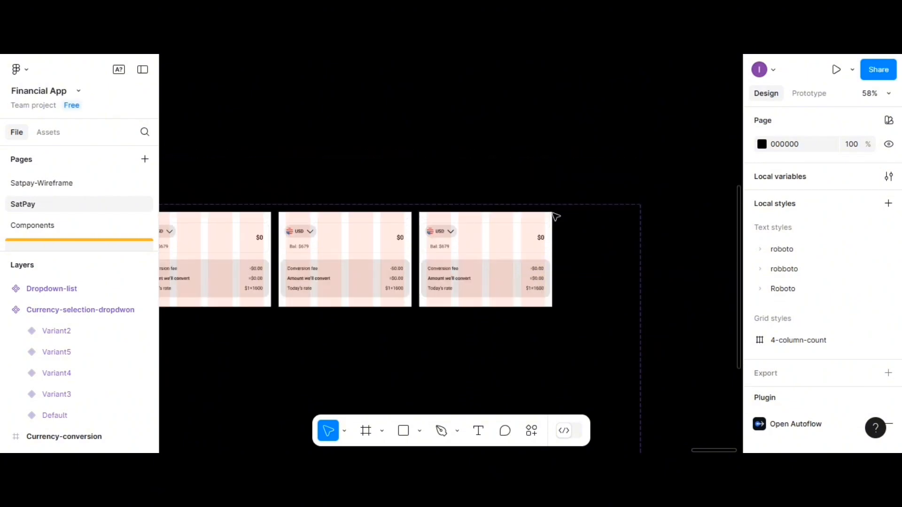
pyautogui.scroll(-5, 555, 216)
pyautogui.scroll(2, 556, 216)
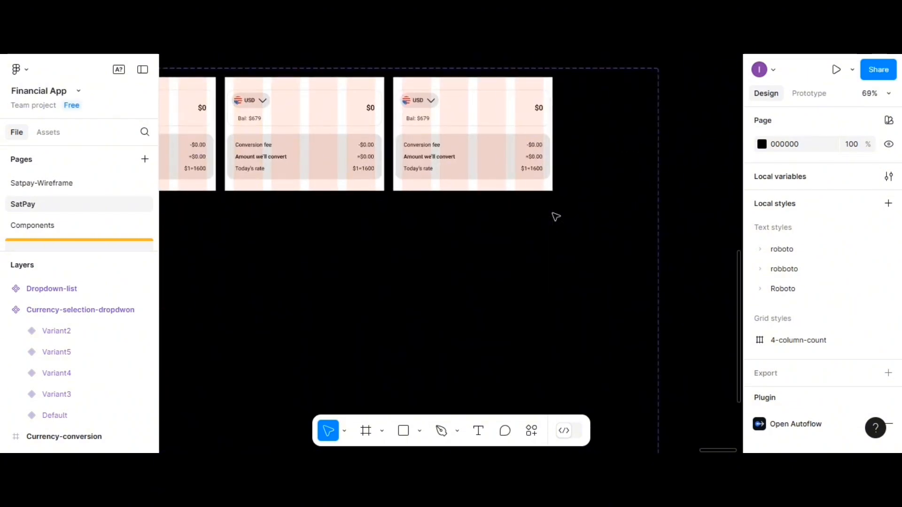
pyautogui.hscroll(3, 556, 216)
pyautogui.hscroll(3, 556, 216)
pyautogui.hscroll(-8, 556, 216)
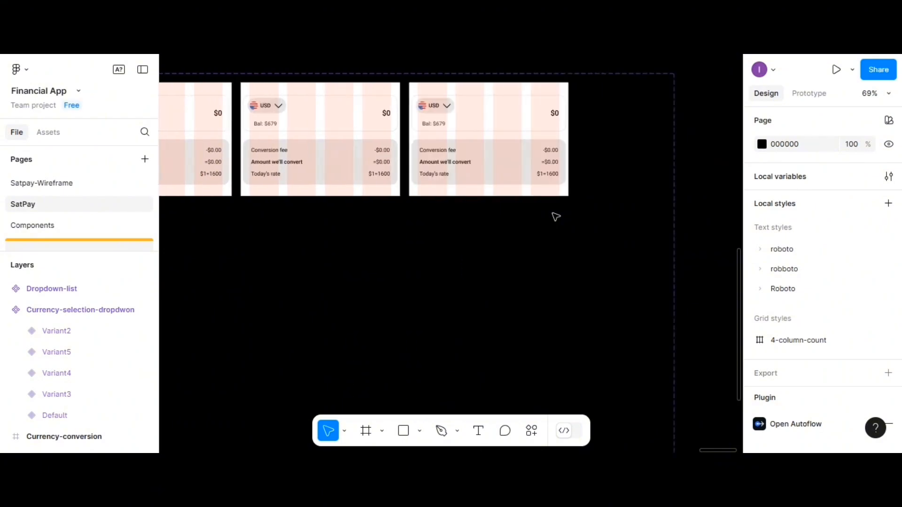
pyautogui.hscroll(-1, 556, 216)
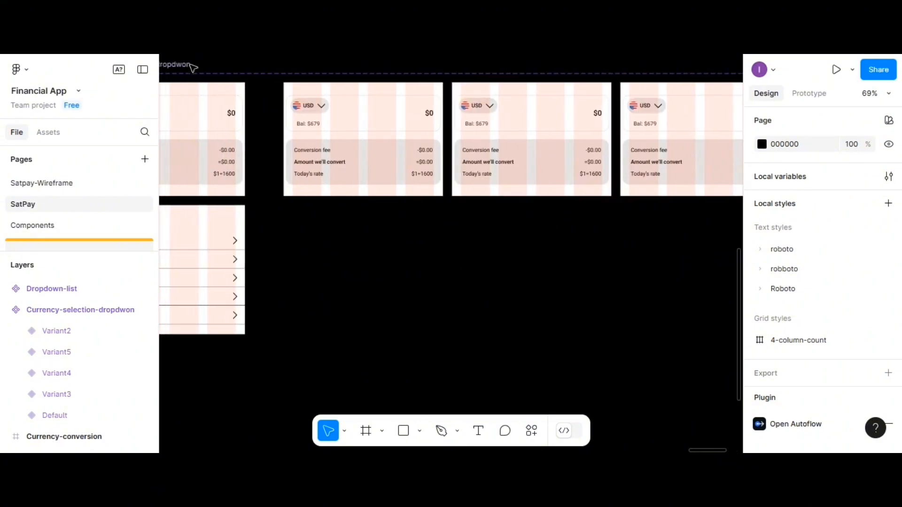
pyautogui.click(227, 91)
pyautogui.hscroll(6, 460, 246)
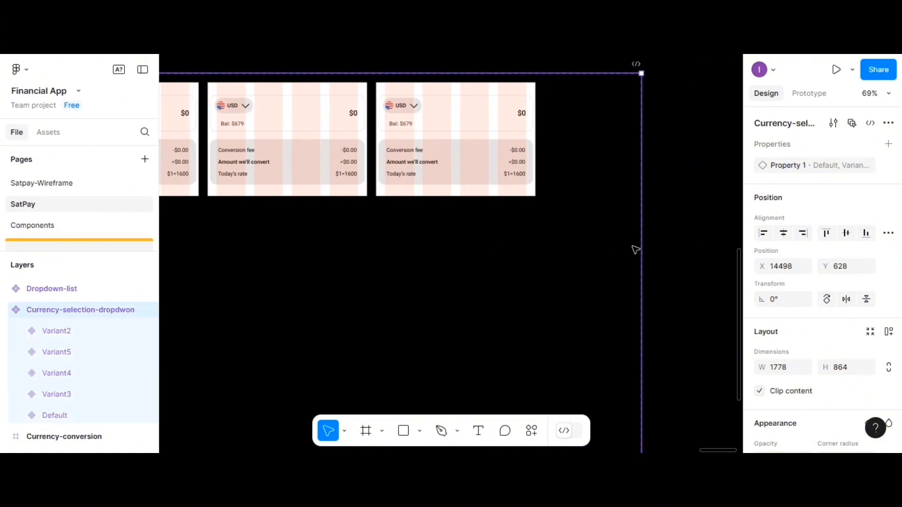
pyautogui.moveTo(641, 244); pyautogui.dragTo(719, 243)
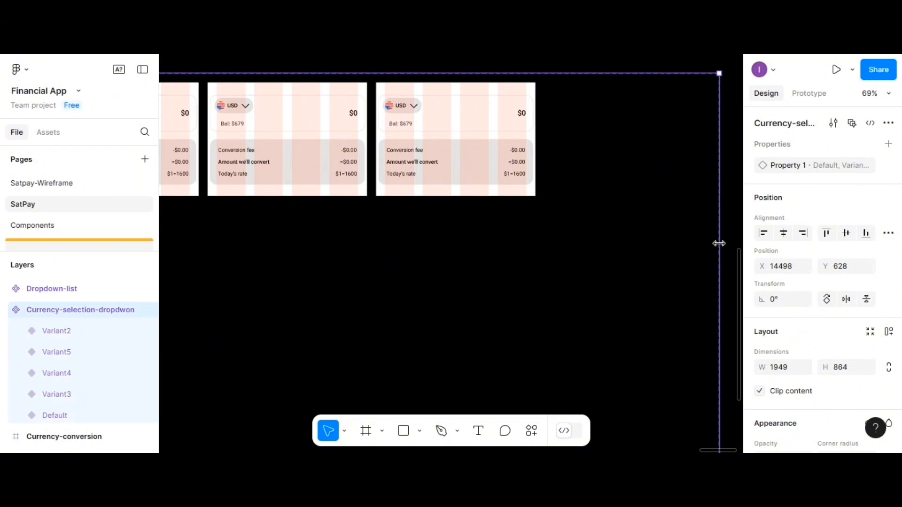
# - Add a variant based on Variant5 and place it to the right of that card at X 1565, Y 20
pyautogui.click(424, 118)
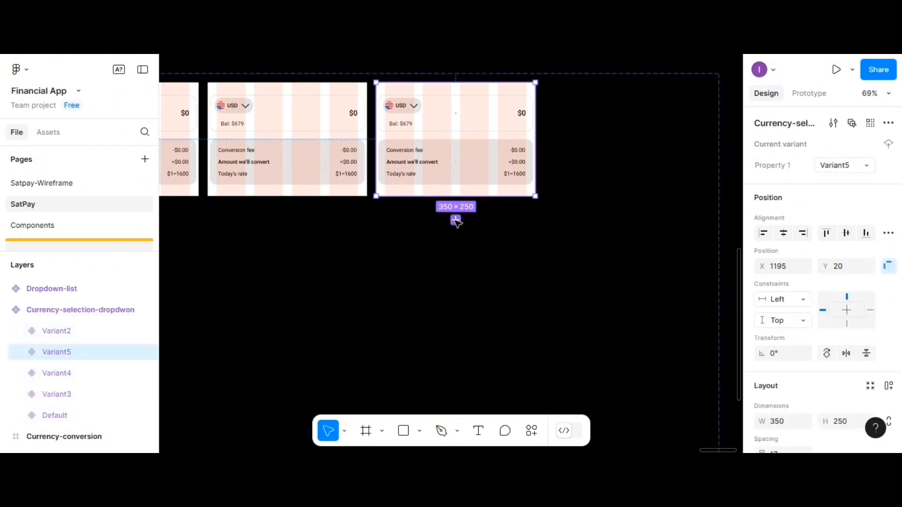
pyautogui.click(456, 220)
pyautogui.moveTo(443, 133); pyautogui.dragTo(606, 132)
# - Replace the USD label in Variant3's currency pill with "Naira"
pyautogui.hscroll(-5, 374, 264)
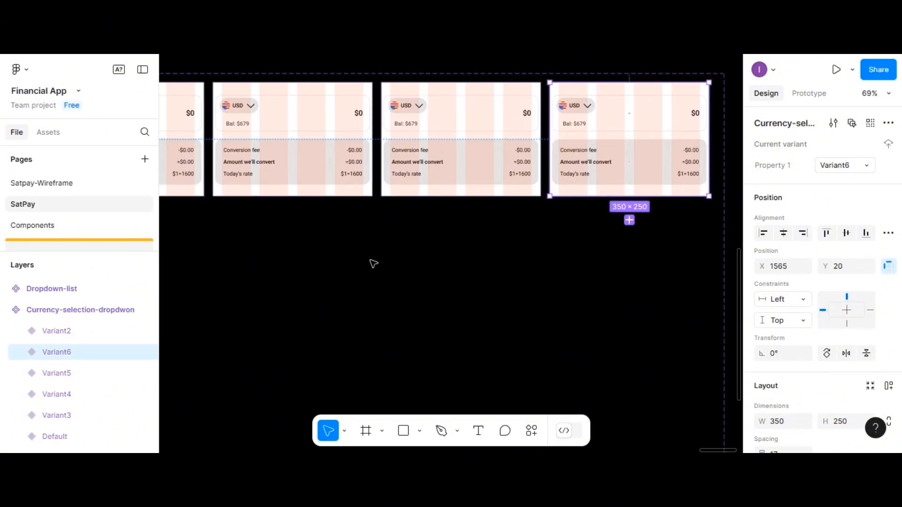
pyautogui.scroll(1, 331, 244)
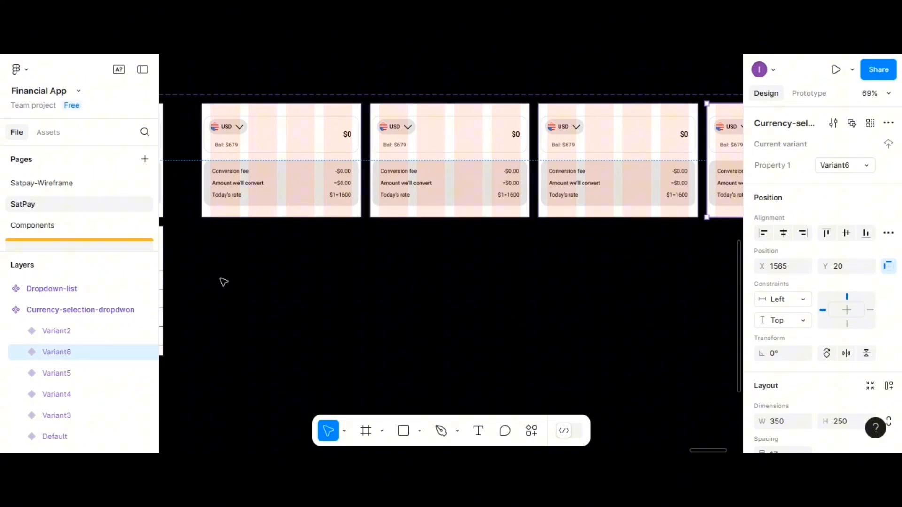
pyautogui.hscroll(-3, 222, 281)
pyautogui.hscroll(-4, 223, 282)
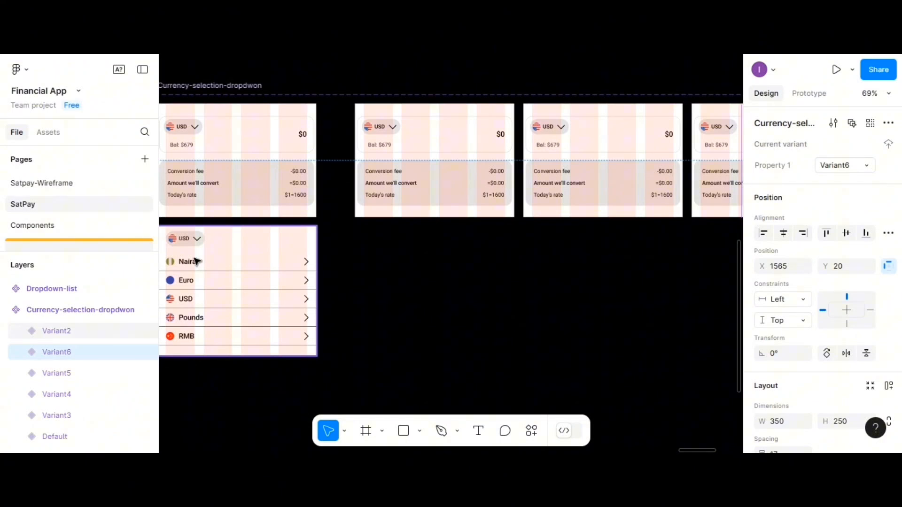
pyautogui.hscroll(3, 362, 294)
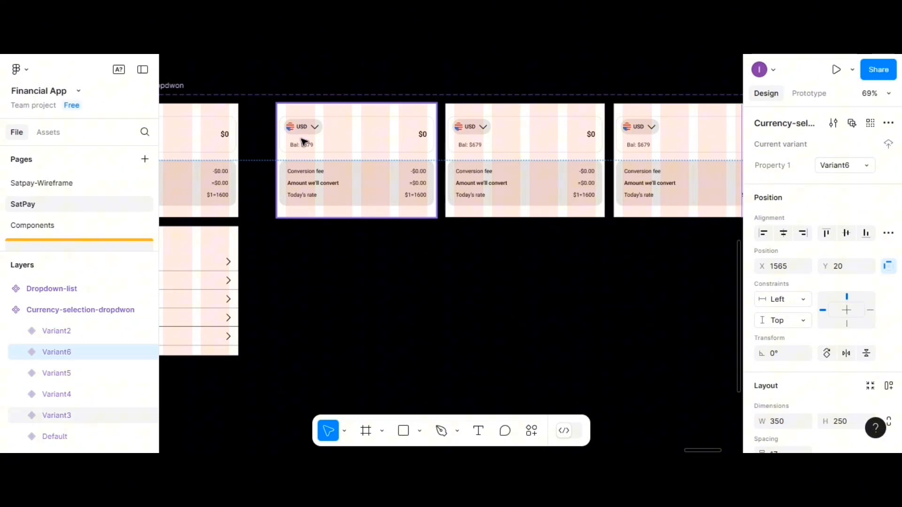
pyautogui.scroll(5, 303, 142)
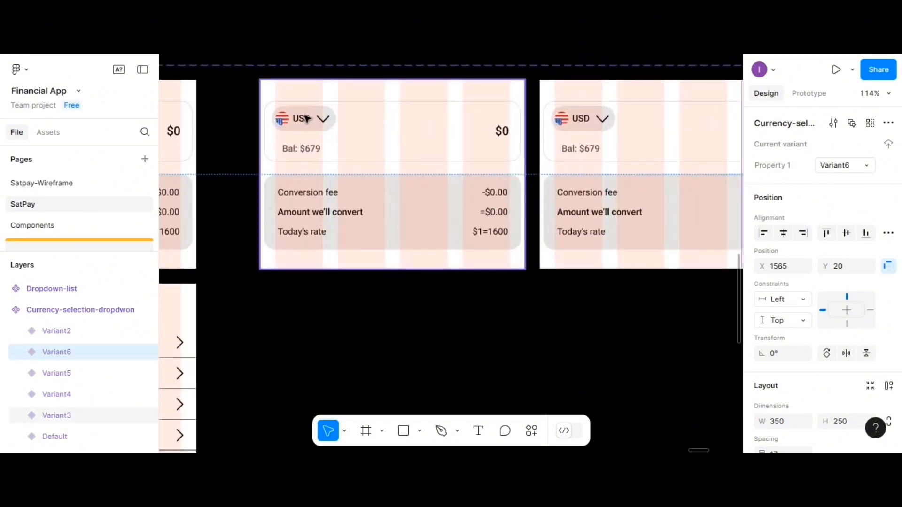
pyautogui.click(305, 118)
pyautogui.doubleClick(305, 119)
pyautogui.doubleClick(306, 118)
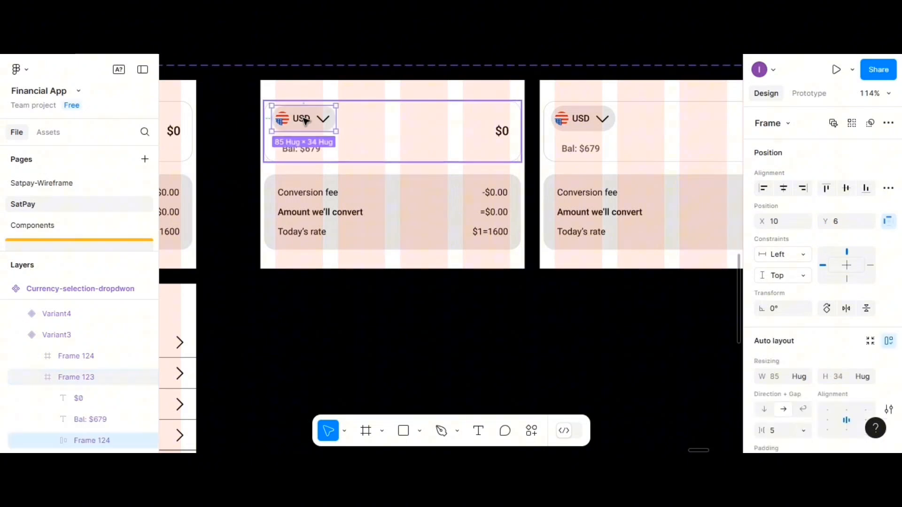
pyautogui.doubleClick(306, 120)
pyautogui.doubleClick(305, 120)
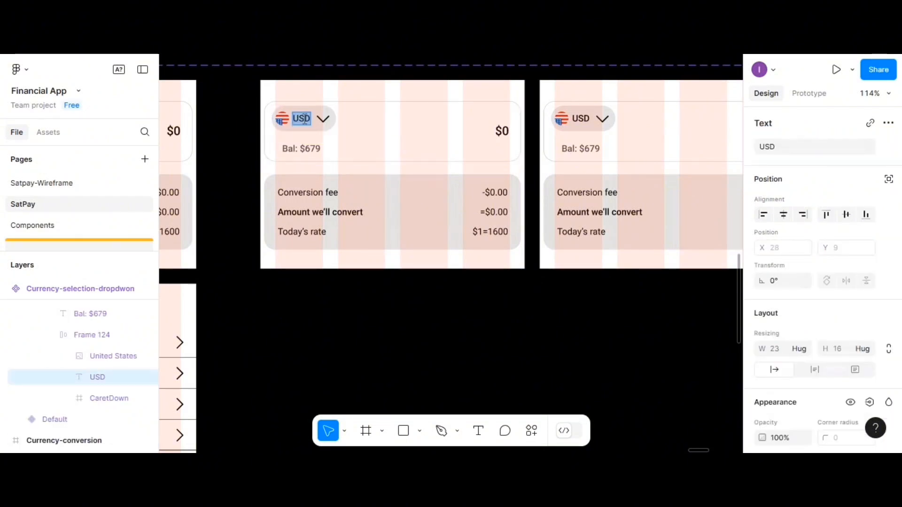
pyautogui.write('Naira')
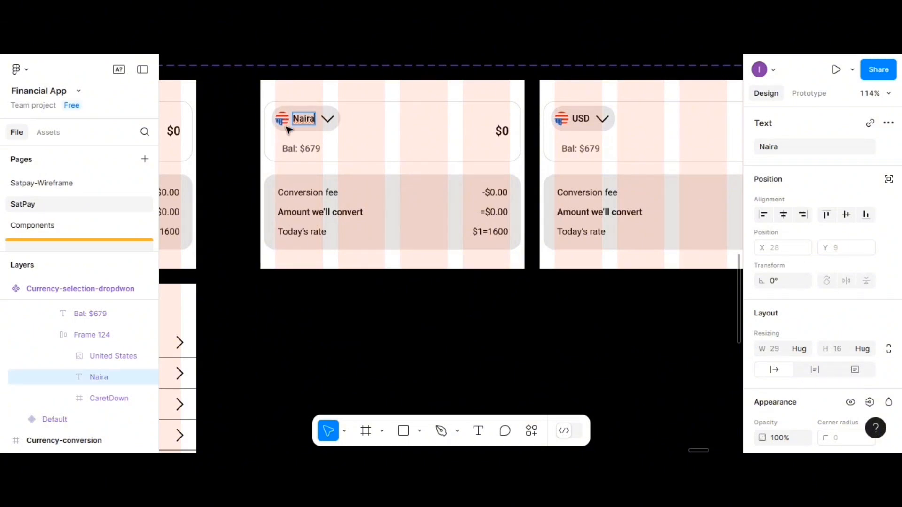
pyautogui.press('Escape')
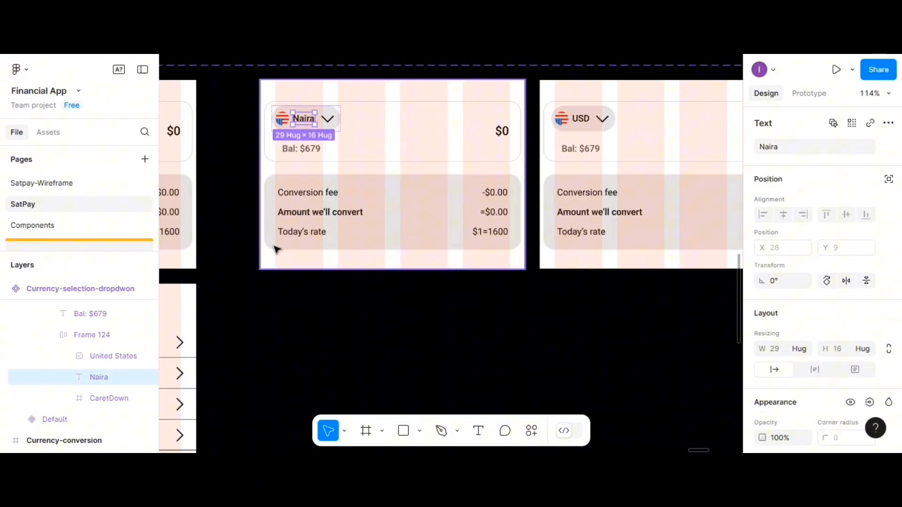
# - Copy the Nigeria flag from the open dropdown list into Variant3's amount box and delete the United States flag from its currency pill
pyautogui.scroll(-1, 288, 256)
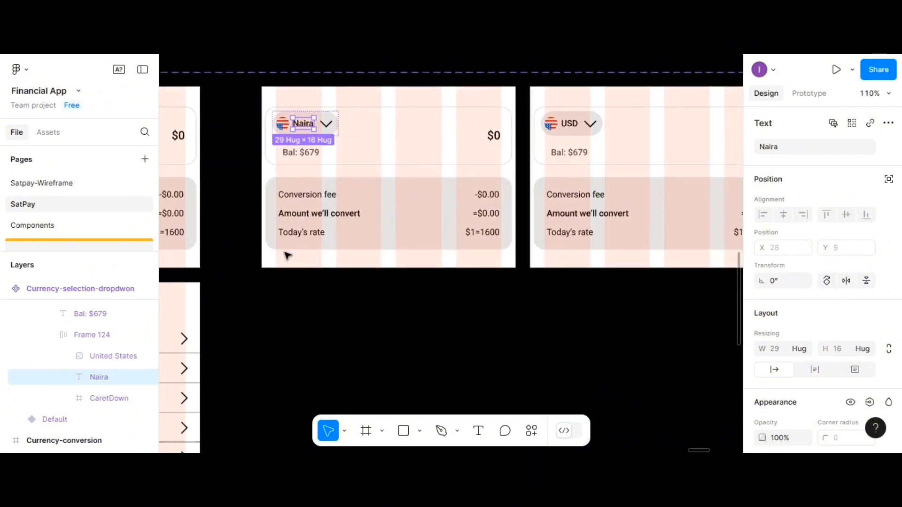
pyautogui.hscroll(-5, 288, 256)
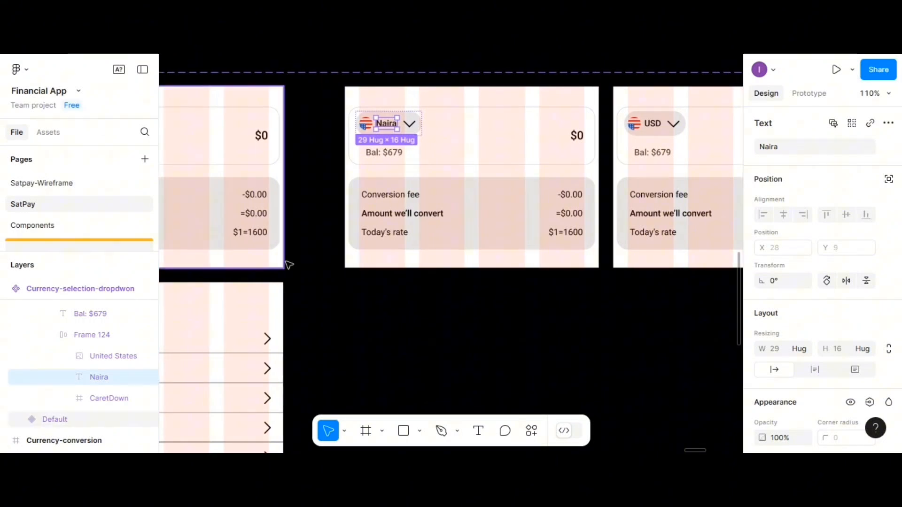
pyautogui.hscroll(-1, 286, 264)
pyautogui.hscroll(-2, 225, 306)
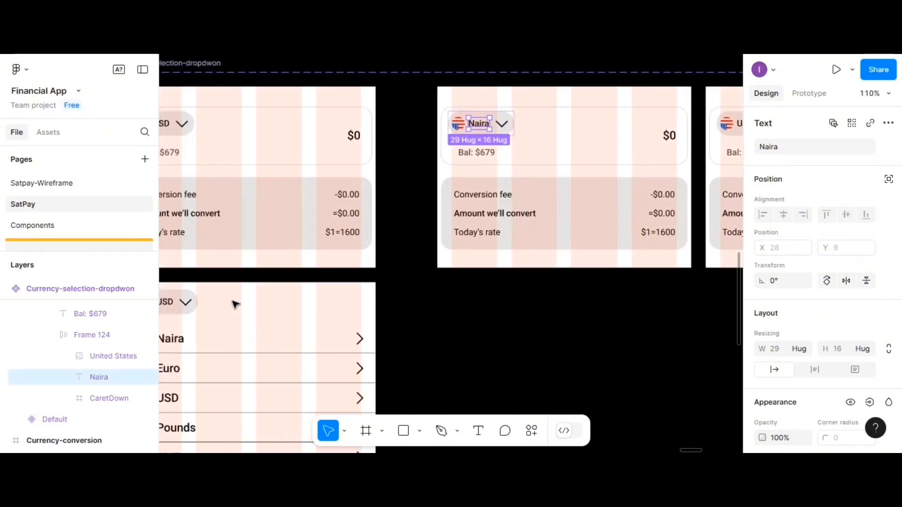
pyautogui.hscroll(-1, 226, 317)
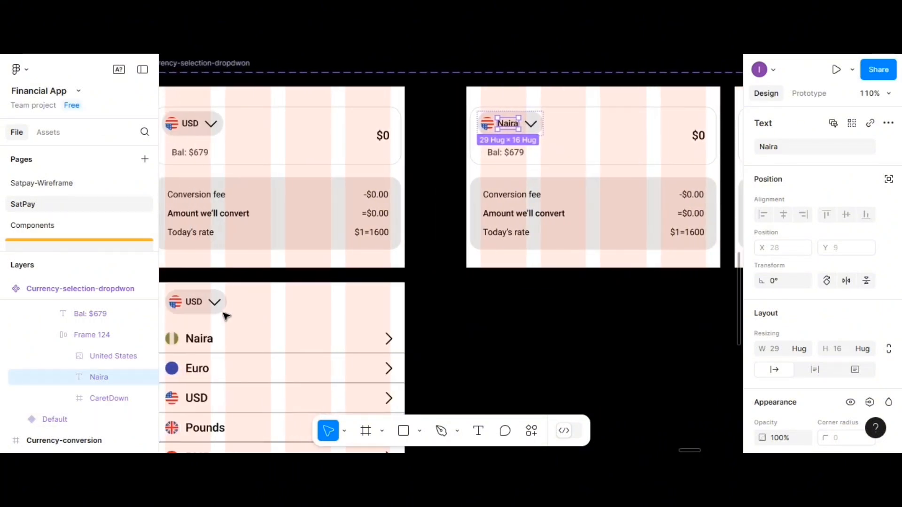
pyautogui.click(181, 342)
pyautogui.click(181, 342)
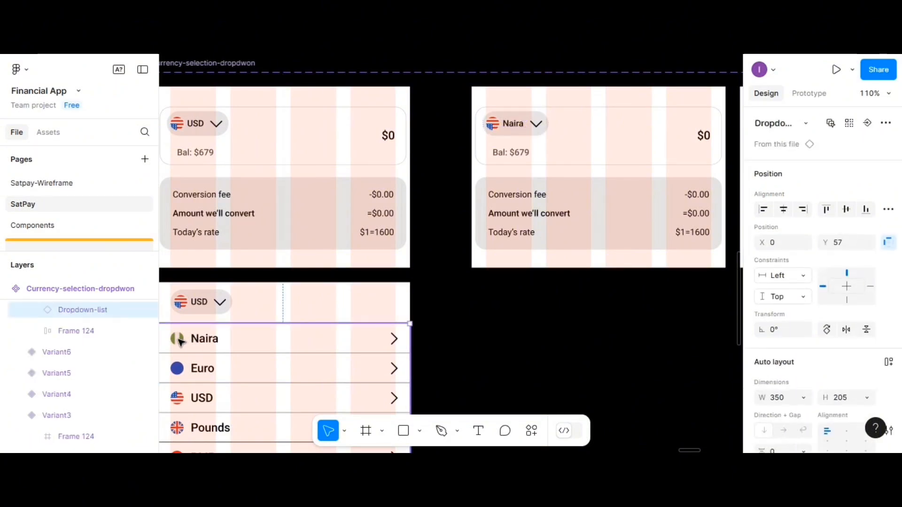
pyautogui.doubleClick(181, 342)
pyautogui.doubleClick(181, 342)
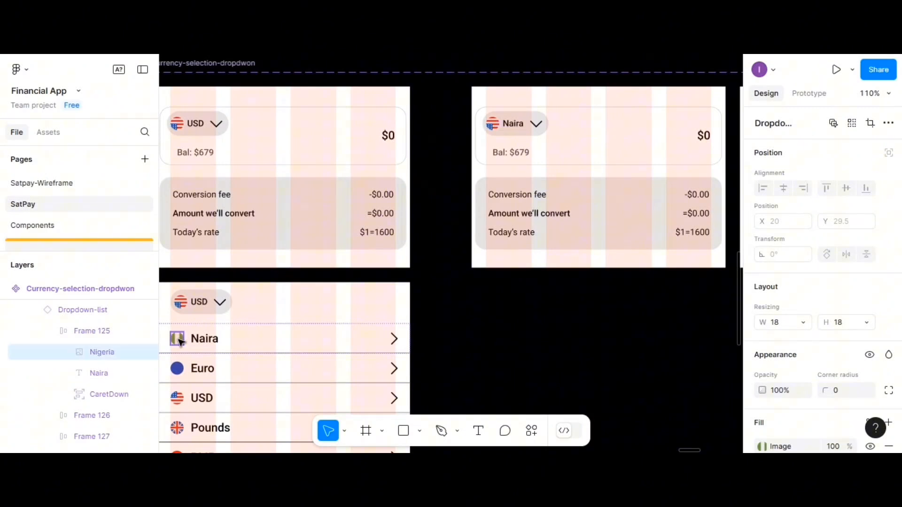
pyautogui.moveTo(181, 343); pyautogui.dragTo(577, 143)
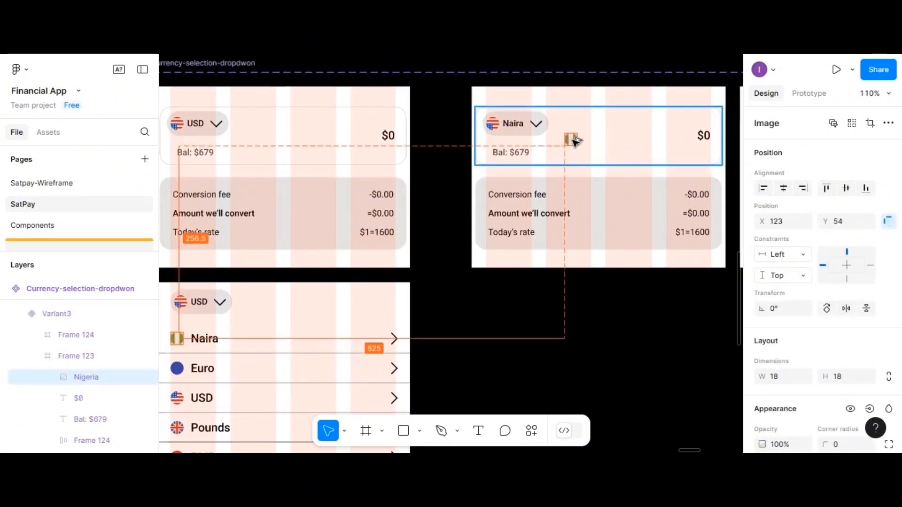
pyautogui.doubleClick(493, 126)
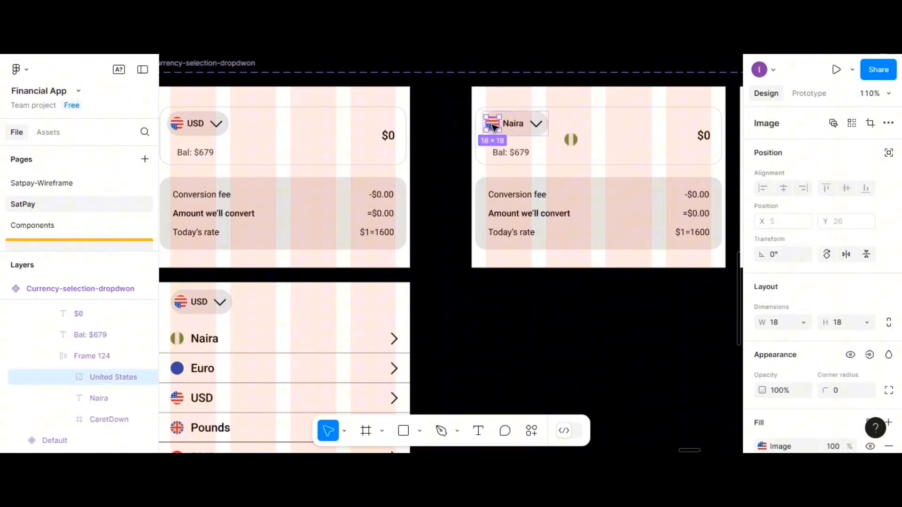
pyautogui.press('Delete')
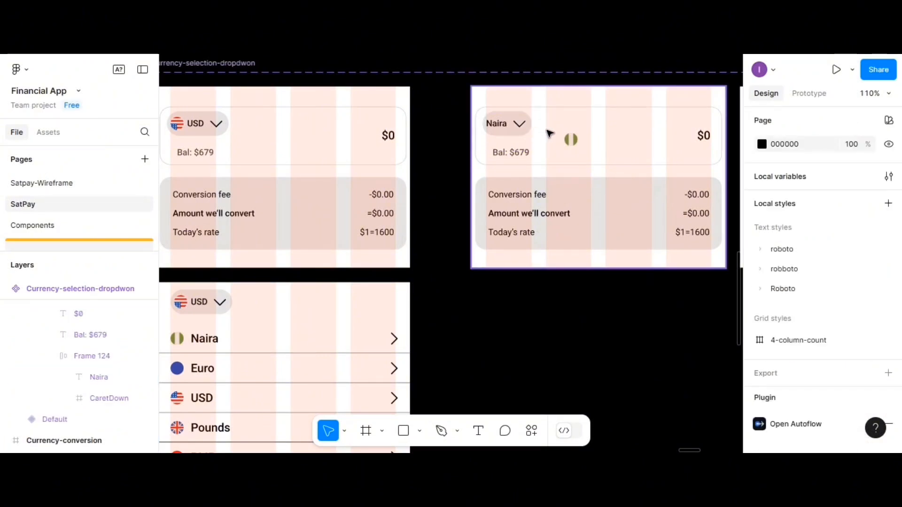
# - Move the Nigeria flag from Variant3's amount box into its currency pill, in front of the Naira label
pyautogui.click(572, 140)
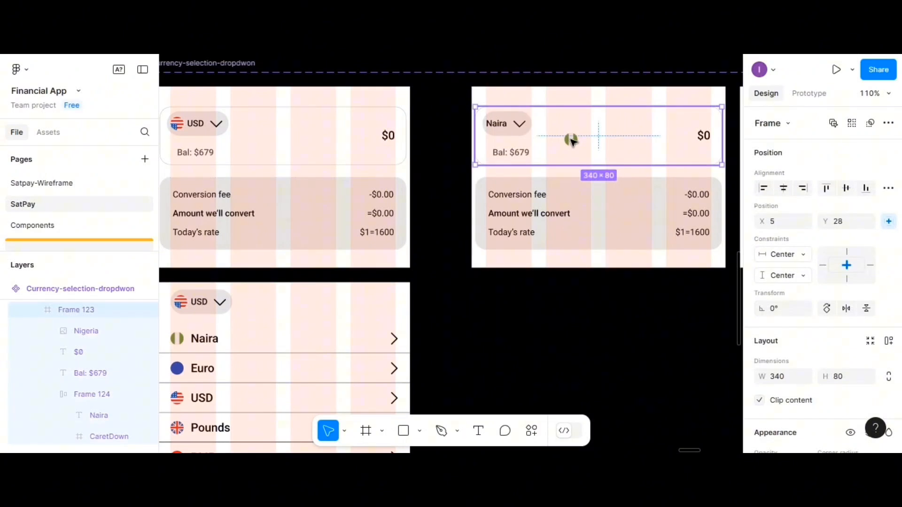
pyautogui.moveTo(571, 140); pyautogui.dragTo(491, 125)
pyautogui.click(573, 140)
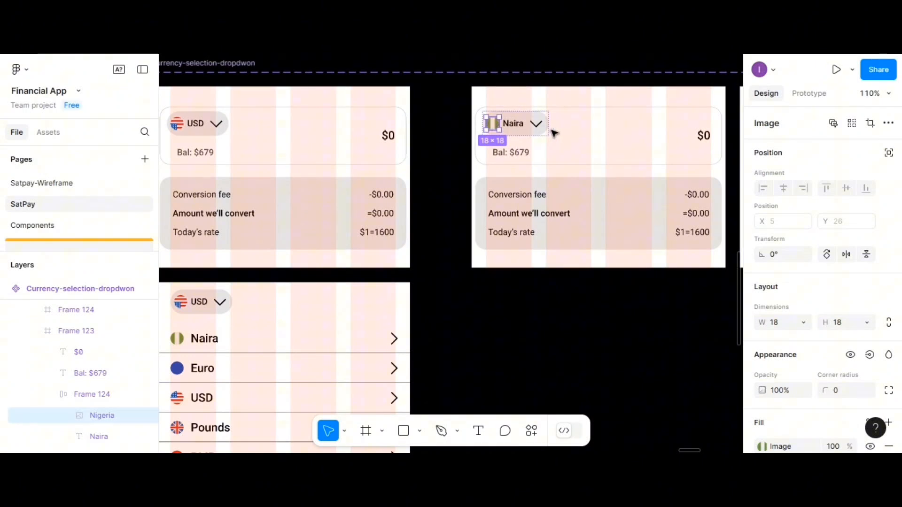
# - Change the large amount on the Naira card to "N0"
pyautogui.click(705, 136)
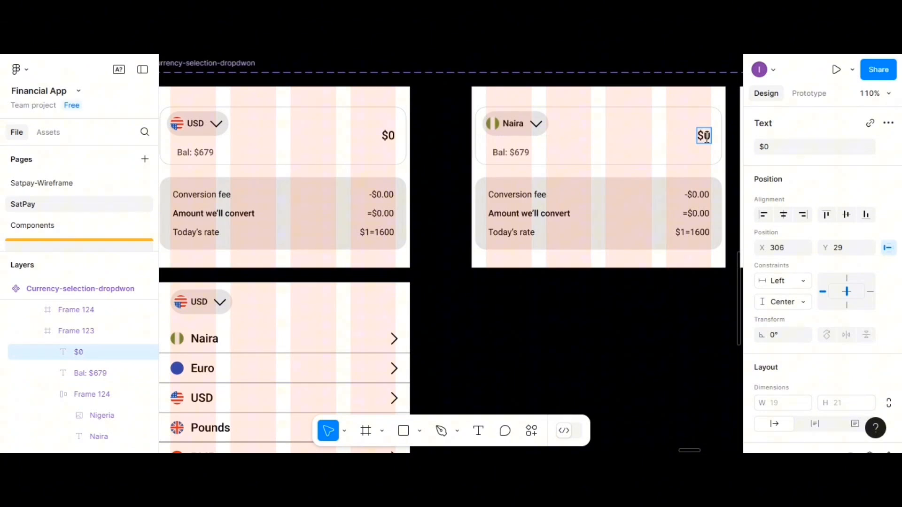
pyautogui.press('BackSpace')
pyautogui.write('N')
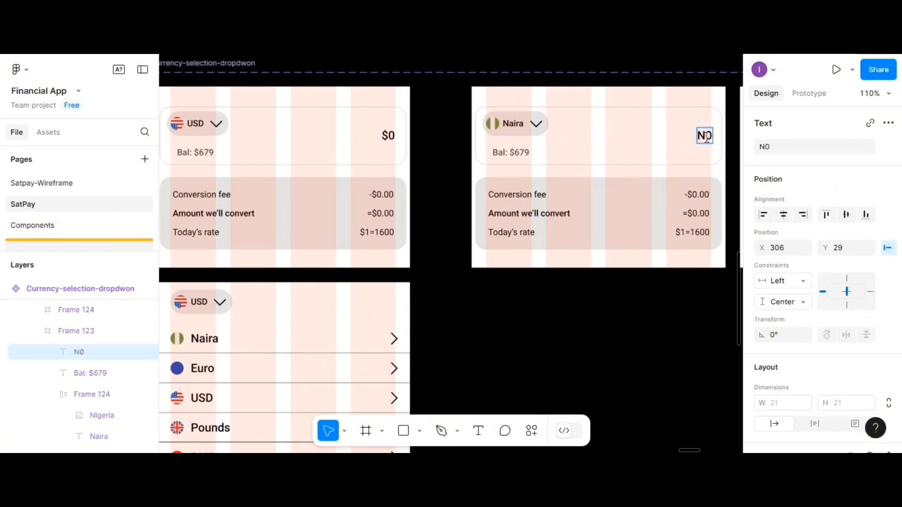
# - Change the balance text on the Naira card to "Bal: N6600"
pyautogui.click(516, 153)
pyautogui.doubleClick(516, 153)
pyautogui.press('BackSpace')
pyautogui.write('N')
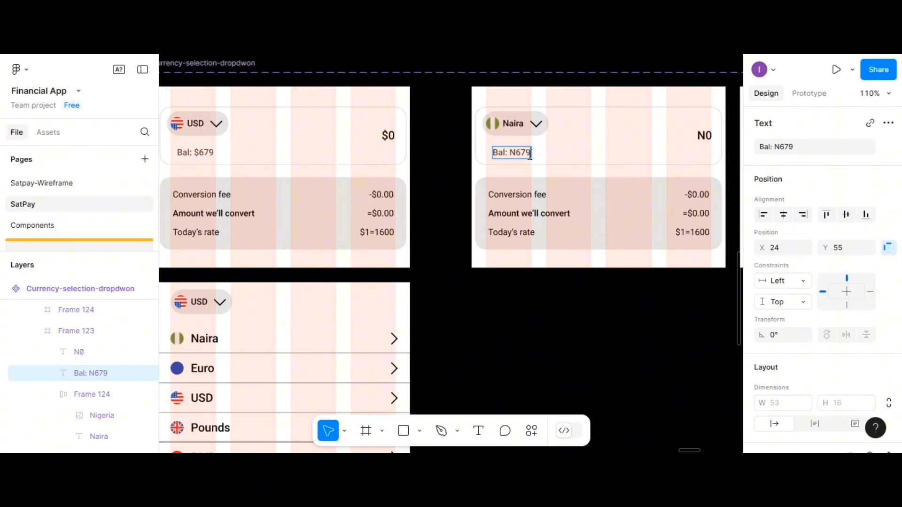
pyautogui.press('BackSpace')
pyautogui.press('BackSpace')
pyautogui.write('600')
# - Set the Naira card's conversion fee to "-N0.00" and its amount to convert to "=N0.00"
pyautogui.click(690, 197)
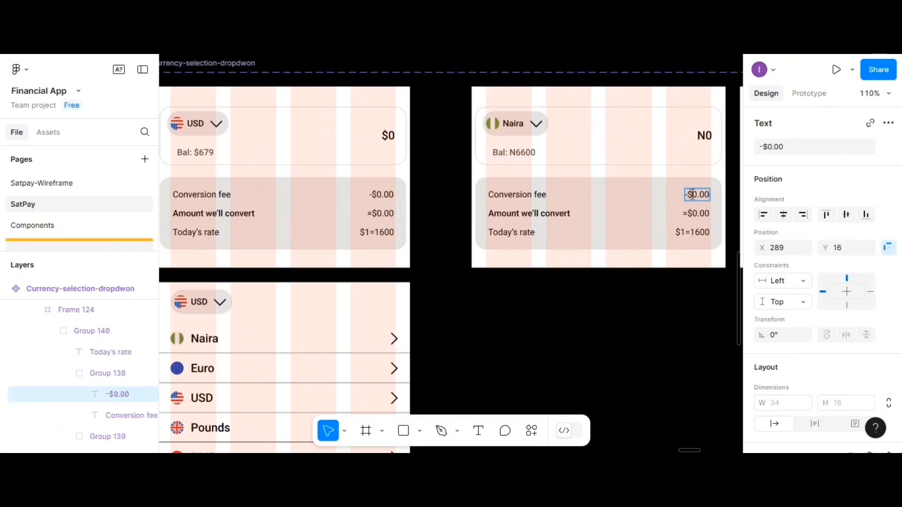
pyautogui.doubleClick(692, 194)
pyautogui.write('N')
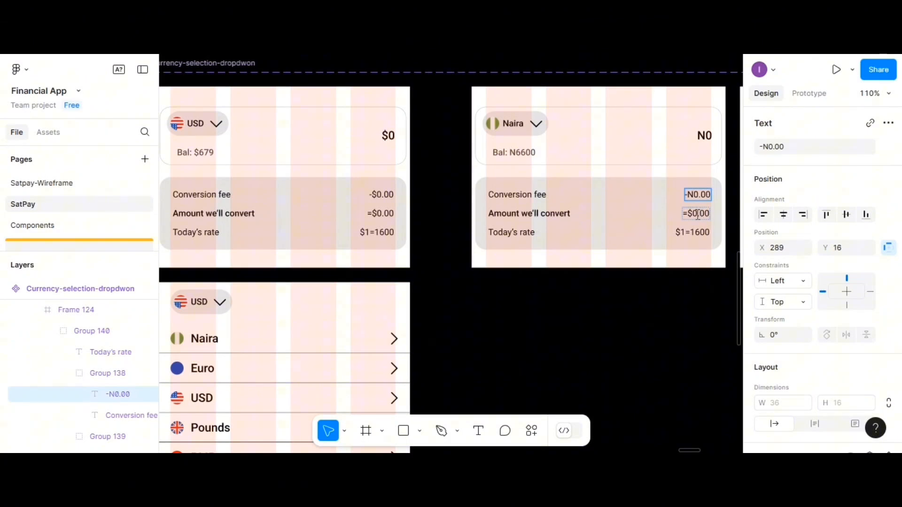
pyautogui.click(694, 213)
pyautogui.doubleClick(694, 214)
pyautogui.write('N')
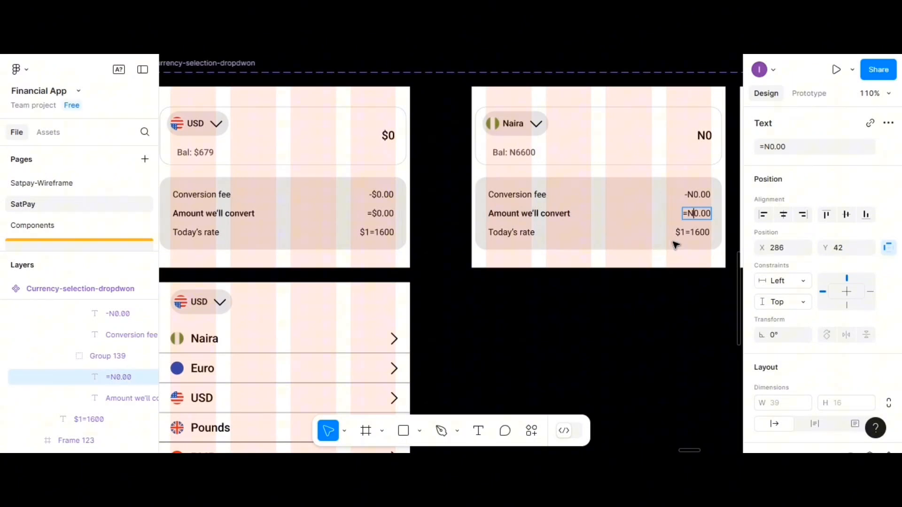
# - Set the Naira card's rate for today to "N1=0.7888$" and shift the text left to fit inside the grey box
pyautogui.click(685, 233)
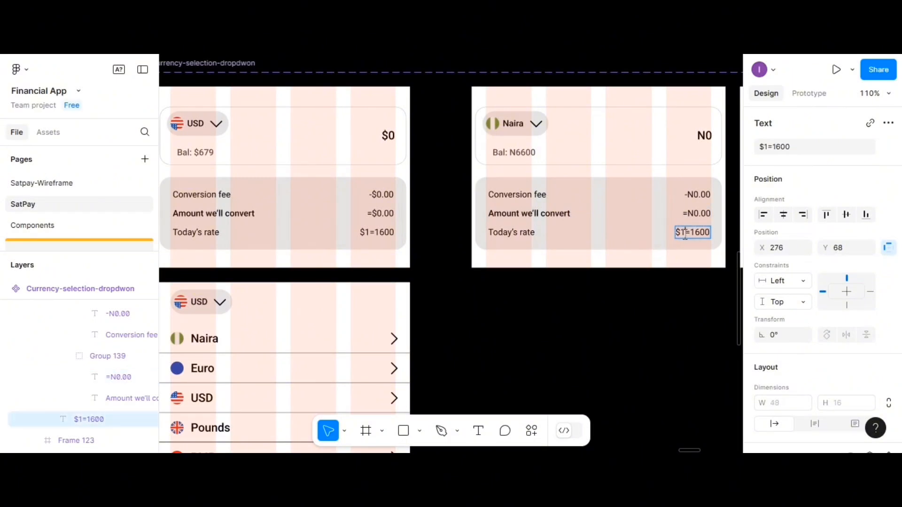
pyautogui.write('N')
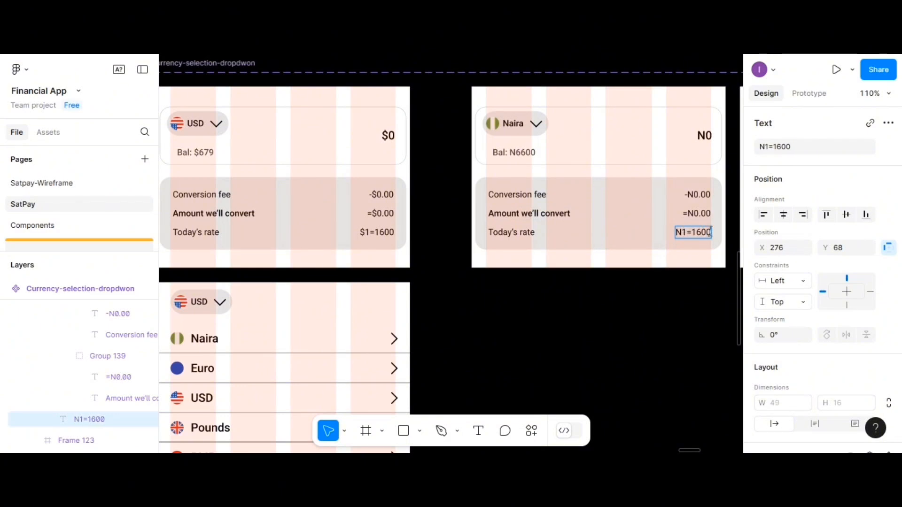
pyautogui.press('BackSpace')
pyautogui.press('BackSpace')
pyautogui.press('BackSpace')
pyautogui.press('BackSpace')
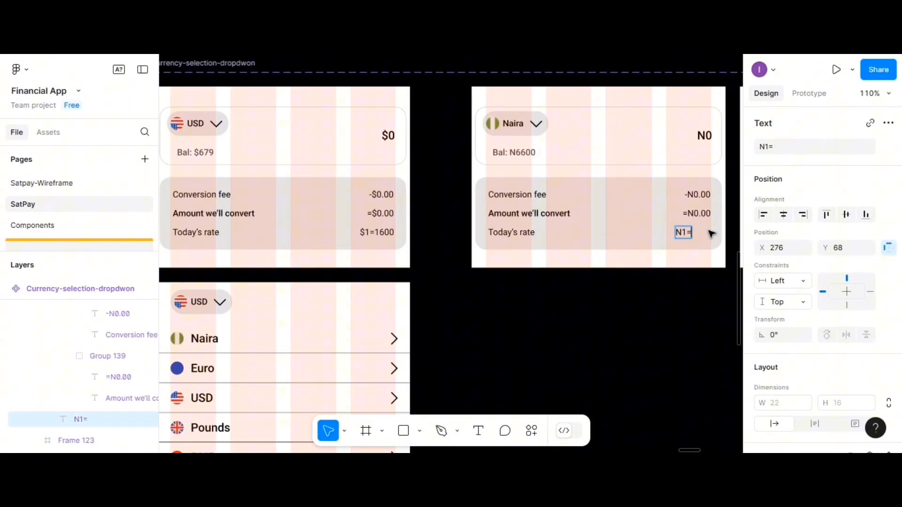
pyautogui.write('0.7888')
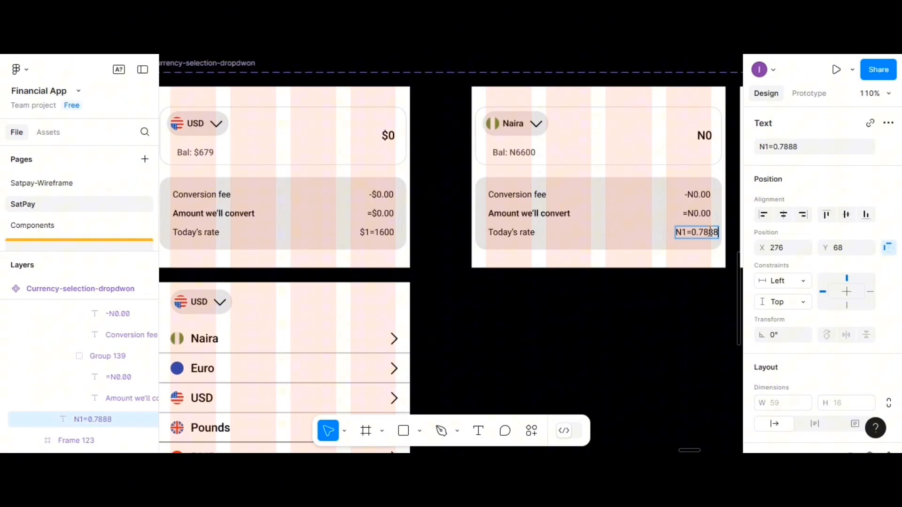
pyautogui.write('$')
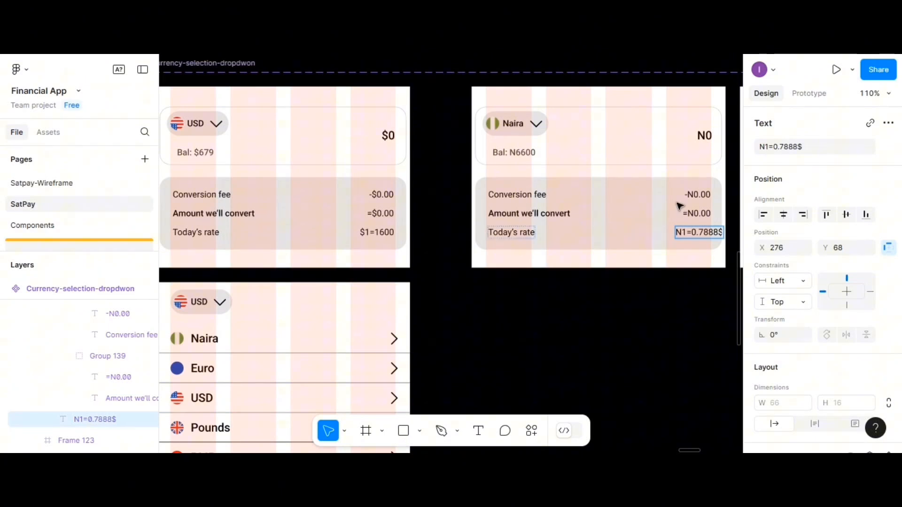
pyautogui.press('Escape')
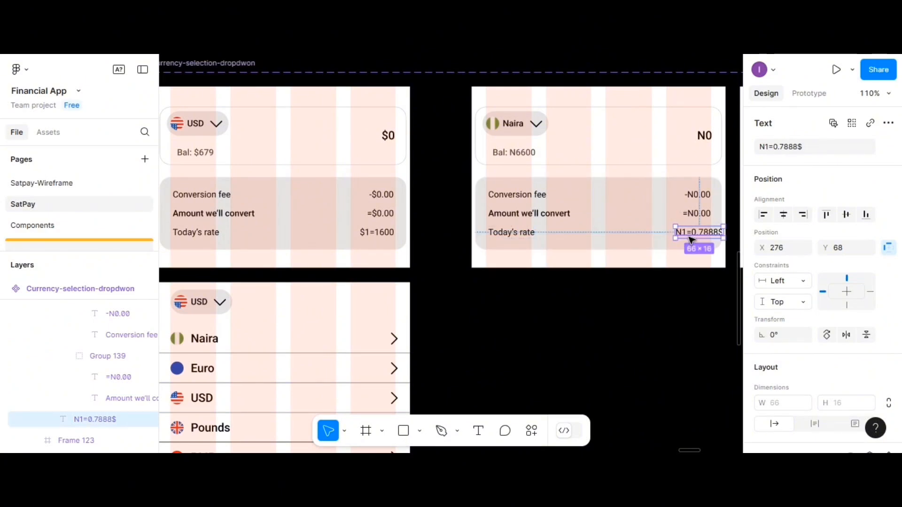
pyautogui.moveTo(684, 239); pyautogui.dragTo(672, 239)
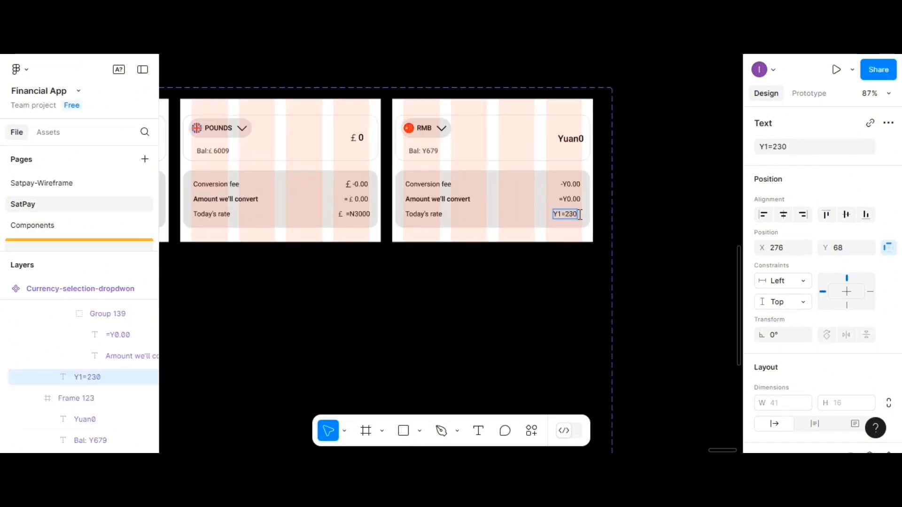
# - Link the Naira row of the open dropdown list to the Naira card with an on-tap interaction that changes to Variant3 instantly
pyautogui.press('Escape')
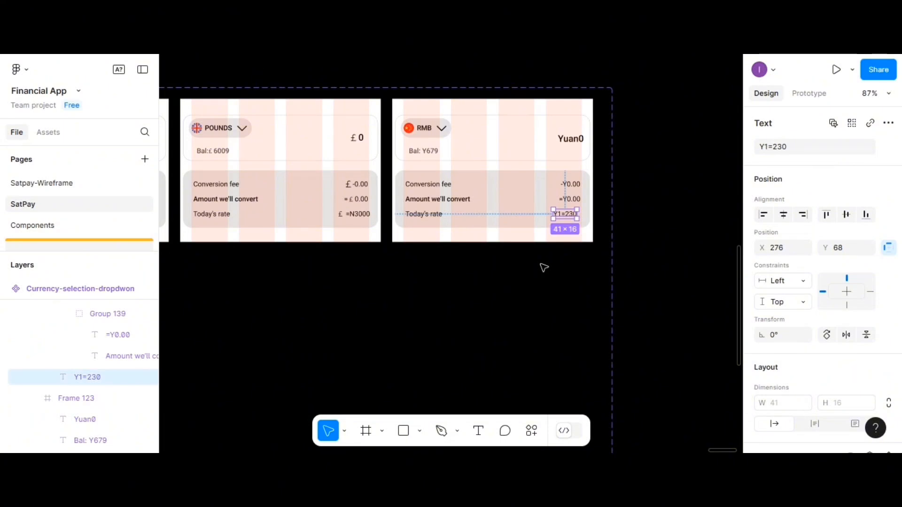
pyautogui.scroll(-5, 545, 268)
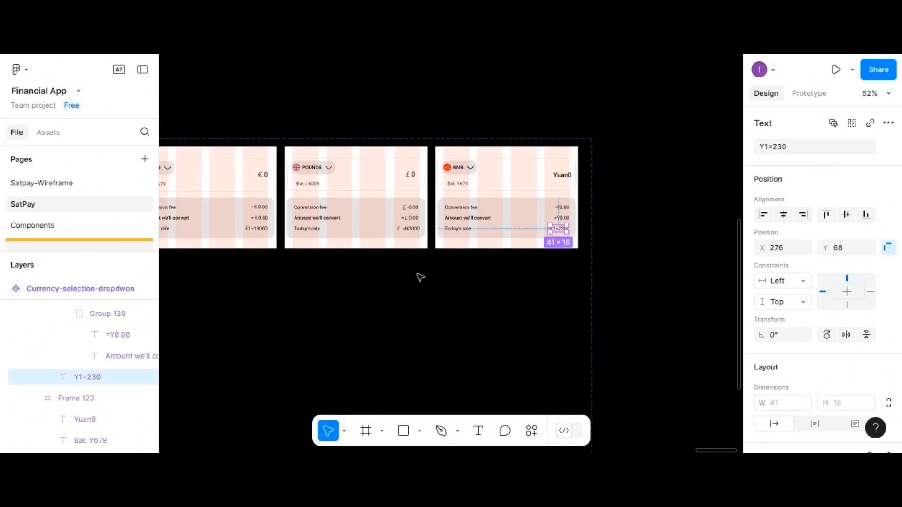
pyautogui.hscroll(-10, 421, 278)
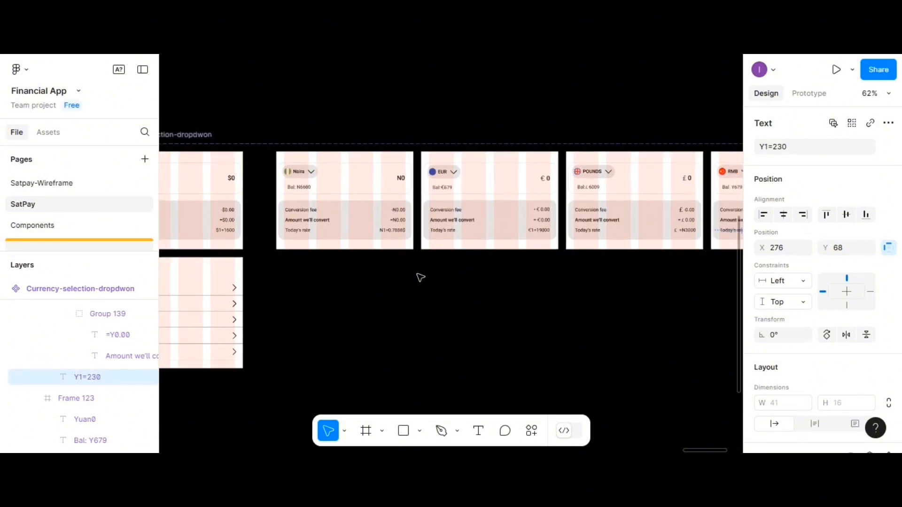
pyautogui.scroll(-5, 421, 278)
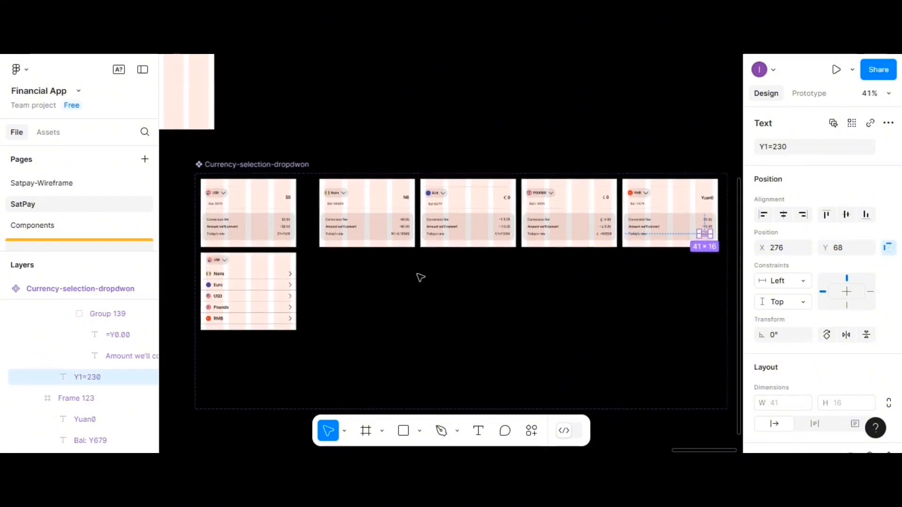
pyautogui.scroll(1, 421, 278)
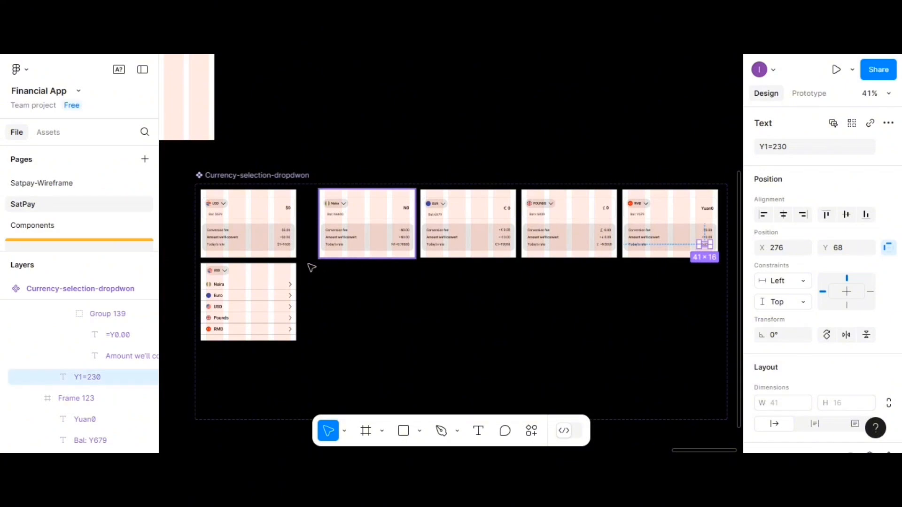
pyautogui.keyDown('ctrl'); pyautogui.scroll(5, 263, 292); pyautogui.keyUp('ctrl')
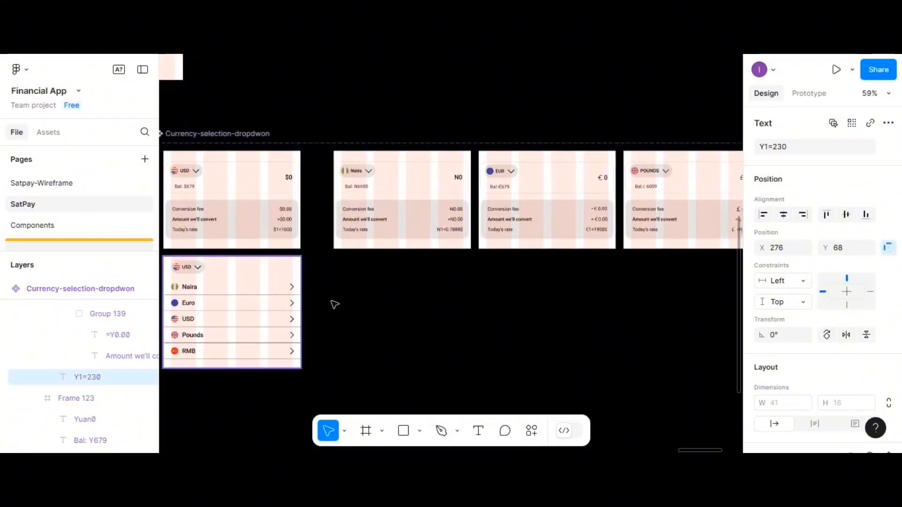
pyautogui.scroll(1, 329, 304)
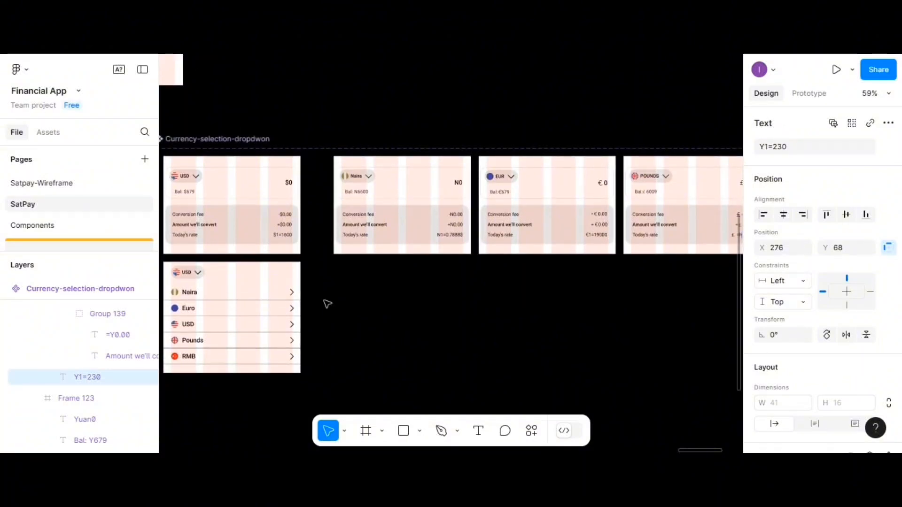
pyautogui.click(232, 297)
pyautogui.doubleClick(232, 297)
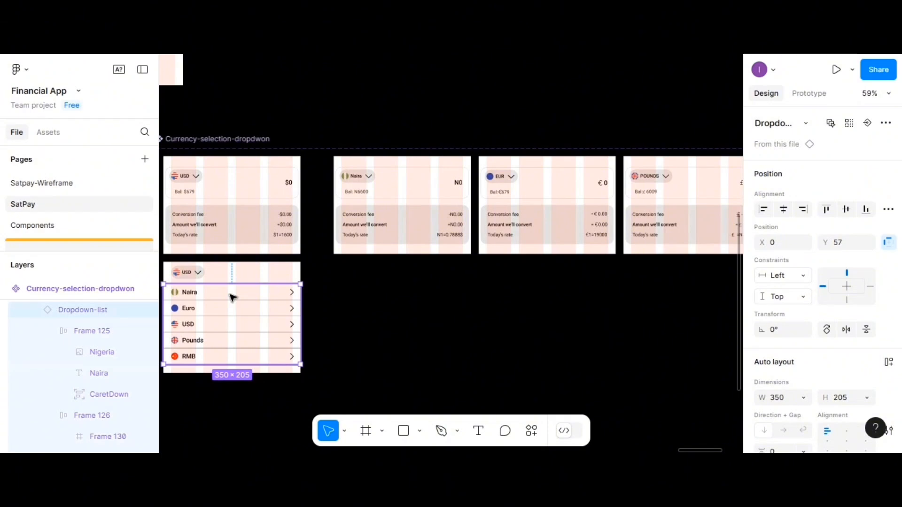
pyautogui.click(232, 296)
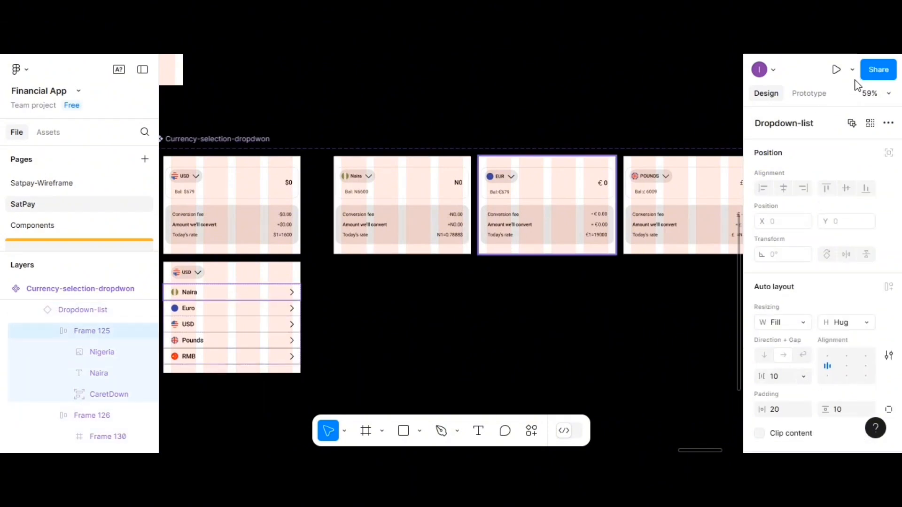
pyautogui.click(817, 97)
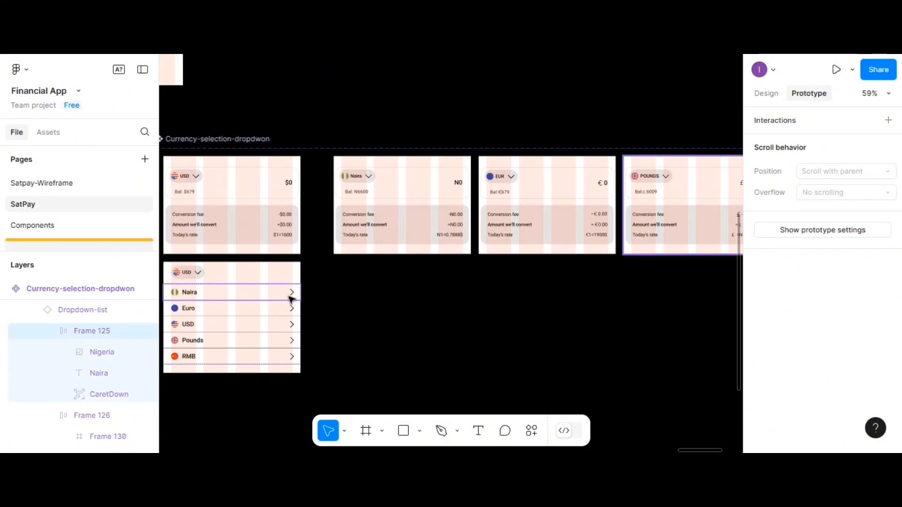
pyautogui.moveTo(296, 293)
pyautogui.moveTo(300, 293); pyautogui.dragTo(391, 249)
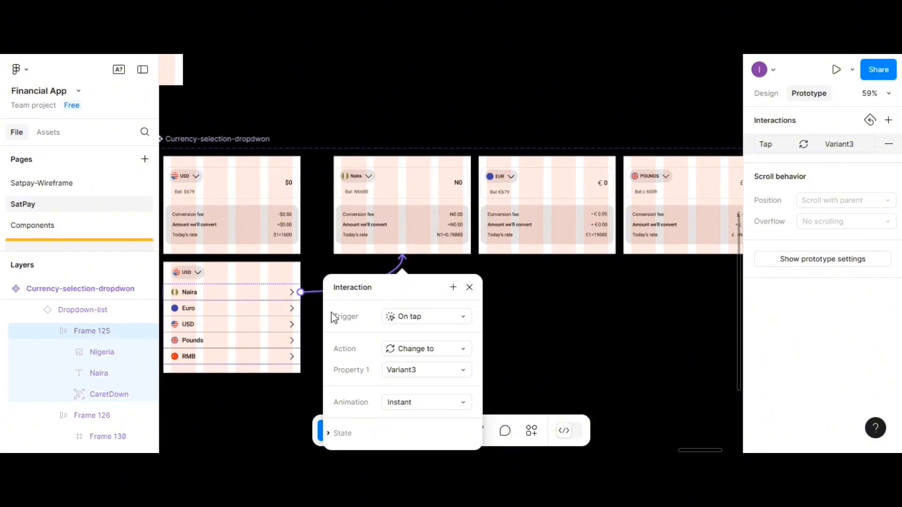
# - Link the dropdown list's Euro row to the EUR card and its USD row to the Default USD card
pyautogui.click(291, 309)
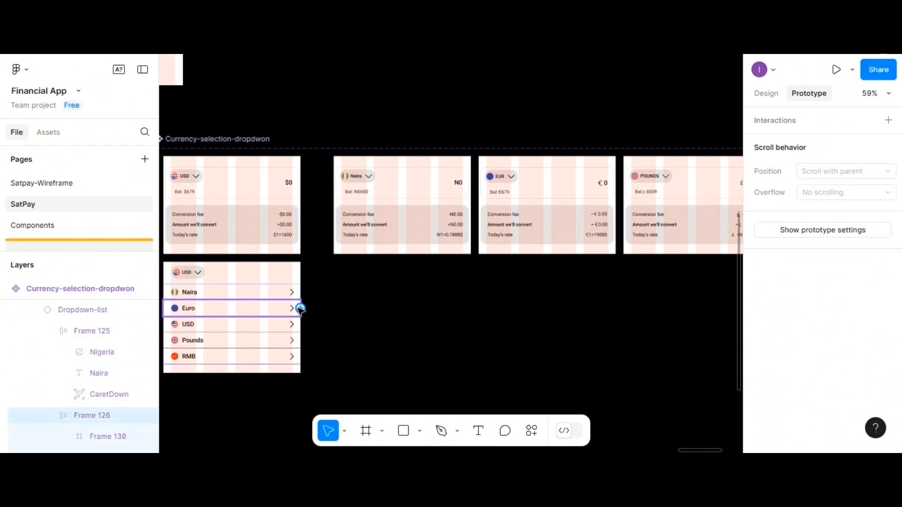
pyautogui.moveTo(300, 309); pyautogui.dragTo(545, 249)
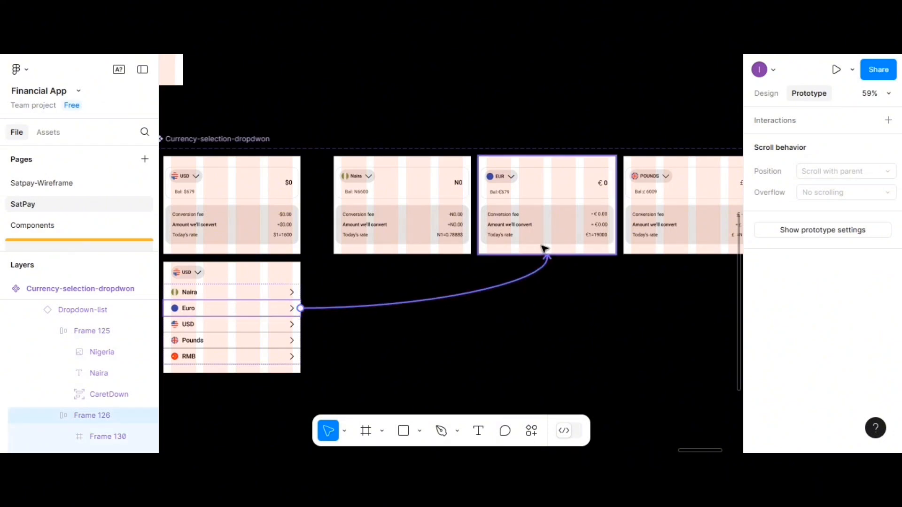
pyautogui.click(294, 325)
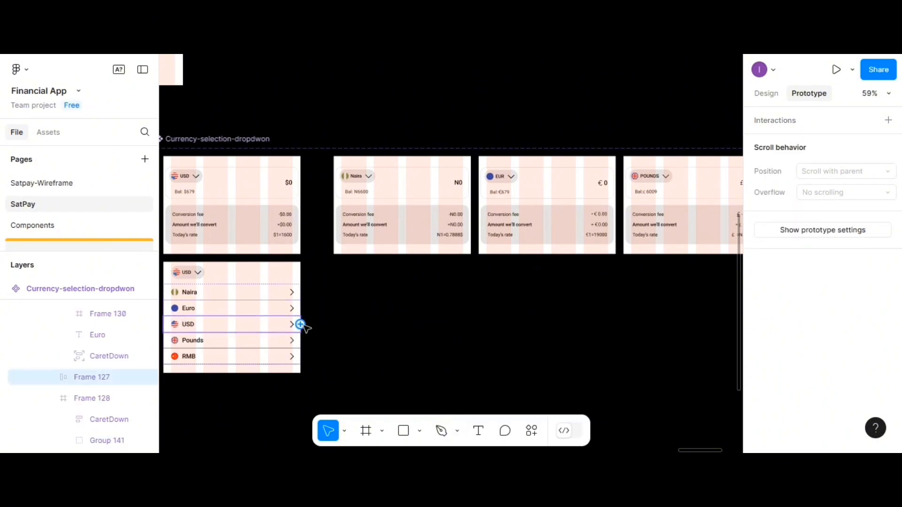
pyautogui.moveTo(300, 324); pyautogui.dragTo(263, 256)
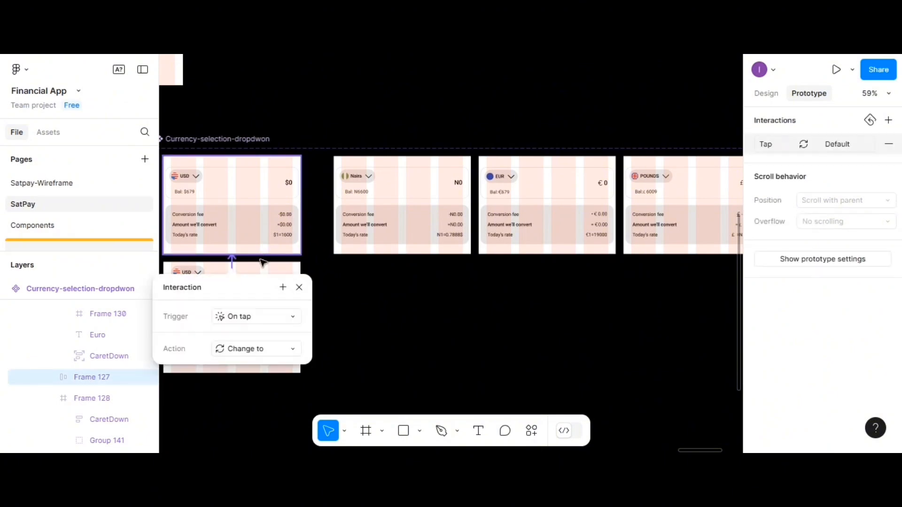
pyautogui.click(337, 346)
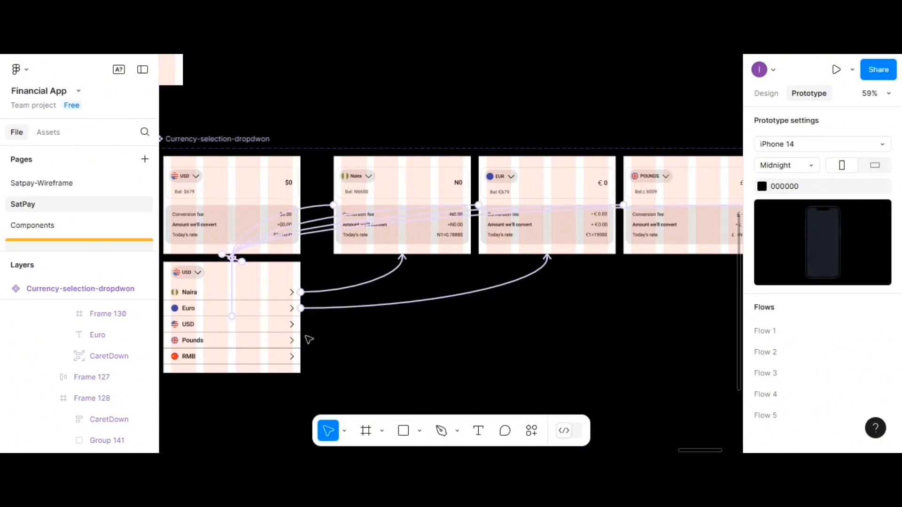
# - Link the dropdown list's Pounds row to the POUNDS card
pyautogui.click(295, 341)
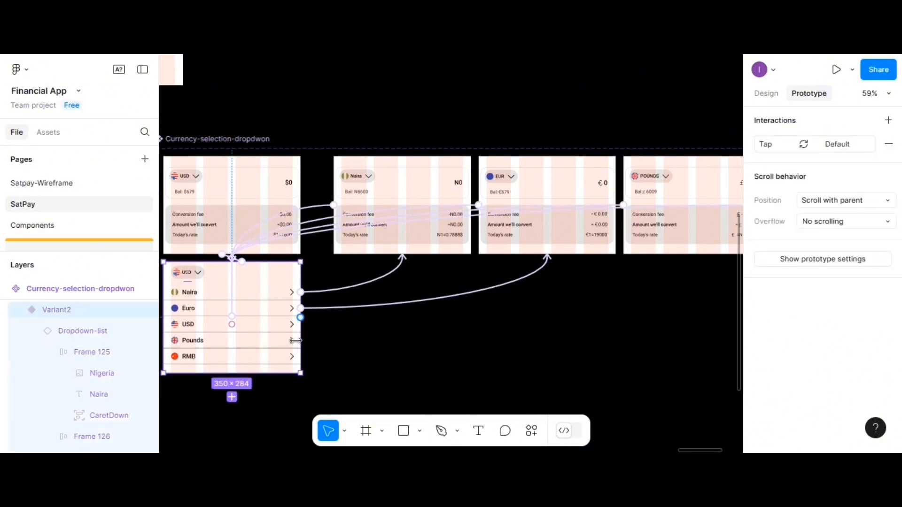
pyautogui.click(287, 344)
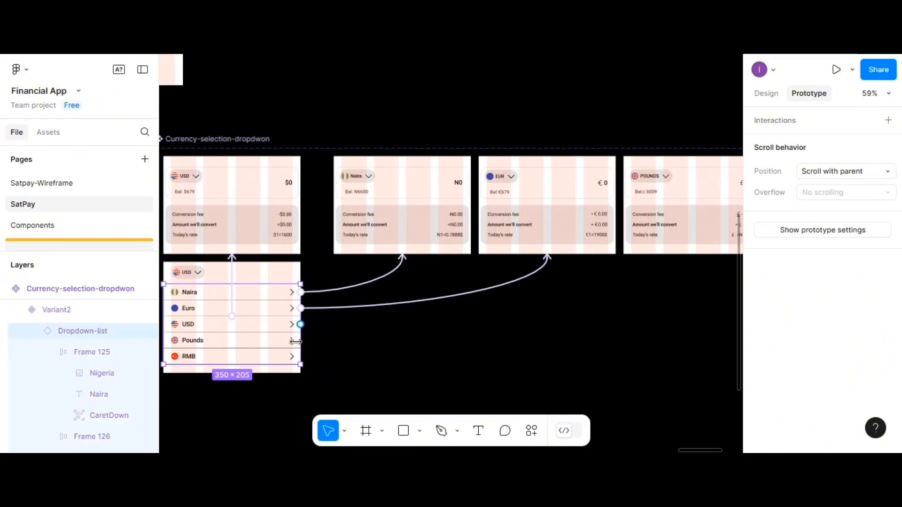
pyautogui.click(287, 340)
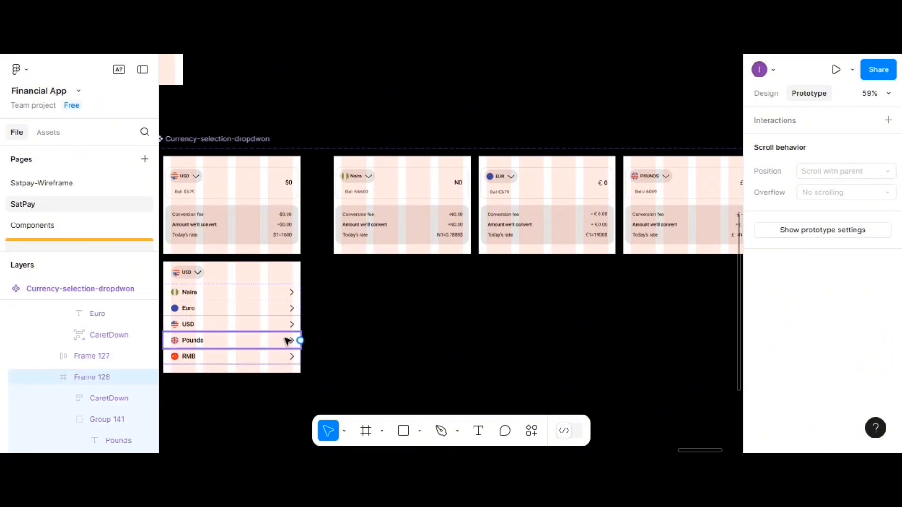
pyautogui.moveTo(299, 341); pyautogui.dragTo(677, 235)
pyautogui.click(469, 315)
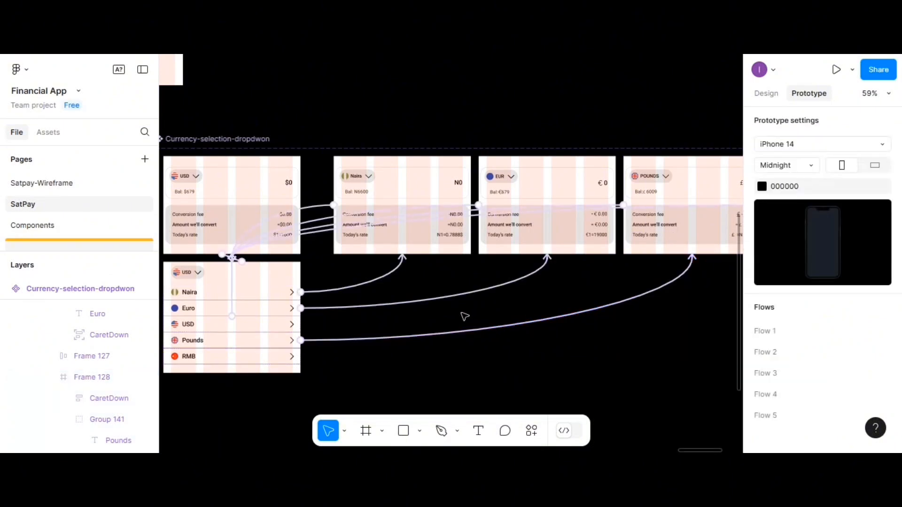
# - Link the dropdown list's RMB row to the RMB card with an on-tap interaction that changes to Variant6 instantly
pyautogui.hscroll(5, 463, 317)
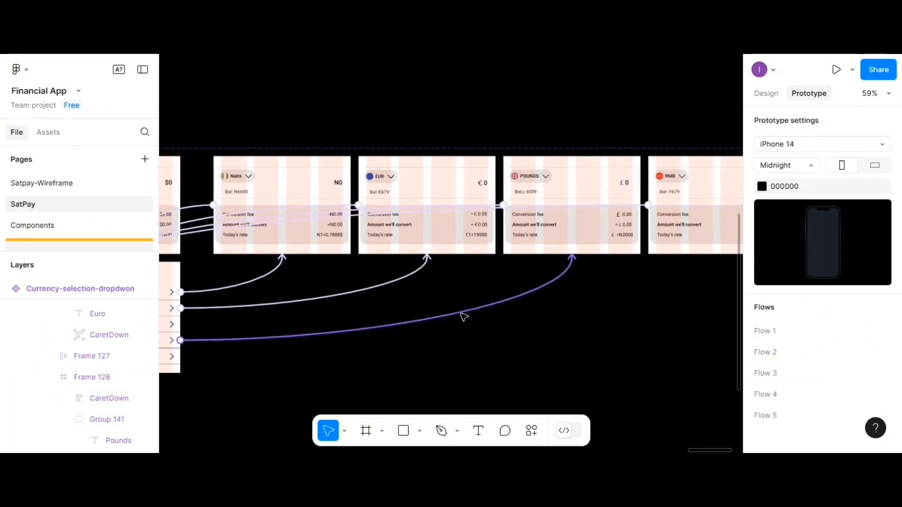
pyautogui.click(177, 362)
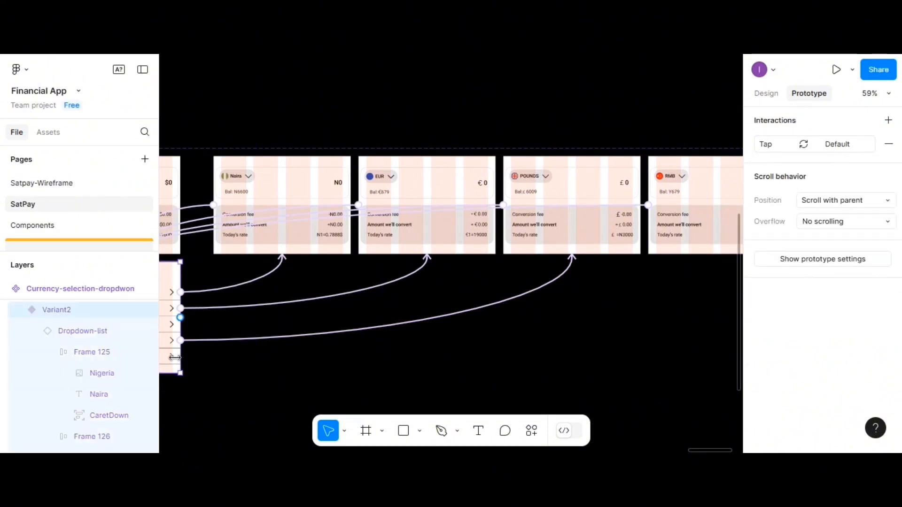
pyautogui.click(174, 360)
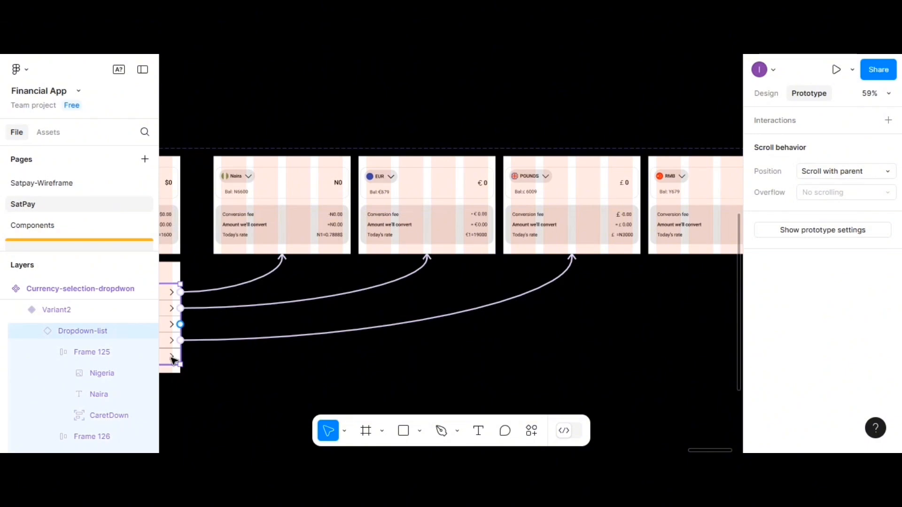
pyautogui.click(173, 358)
pyautogui.moveTo(180, 356); pyautogui.dragTo(706, 246)
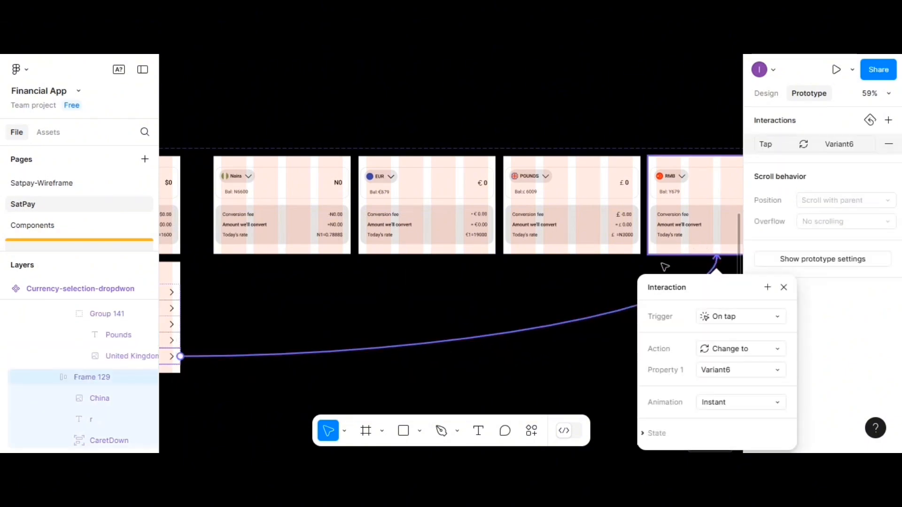
pyautogui.click(492, 135)
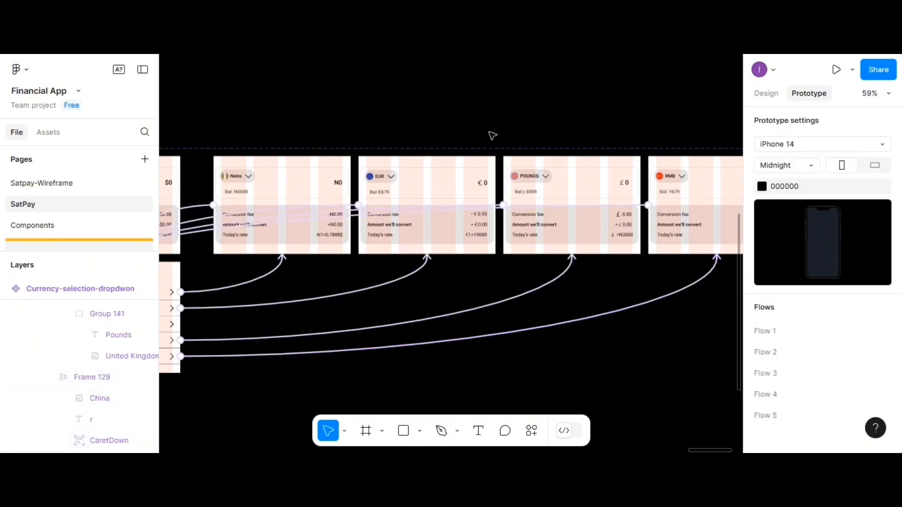
# - Open a prototype preview of the Currency-conversion frame
pyautogui.scroll(-5, 492, 135)
pyautogui.hscroll(-3, 414, 206)
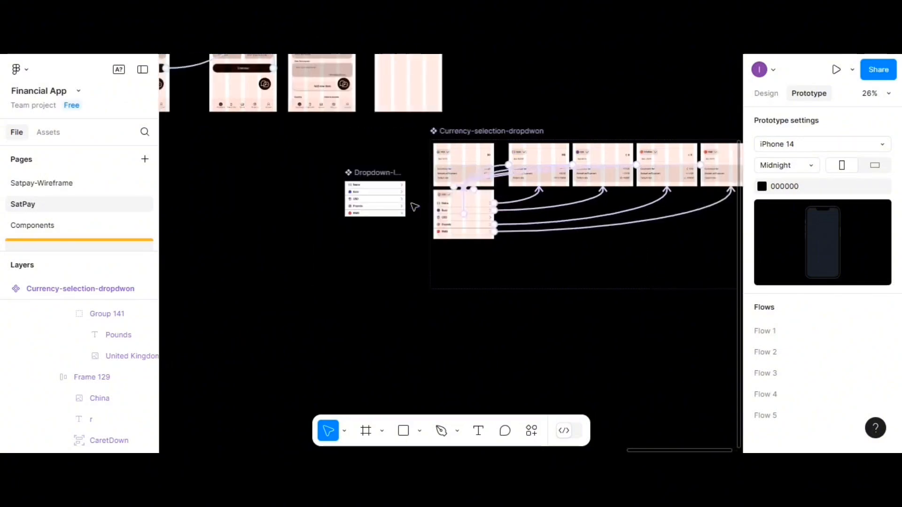
pyautogui.scroll(5, 413, 205)
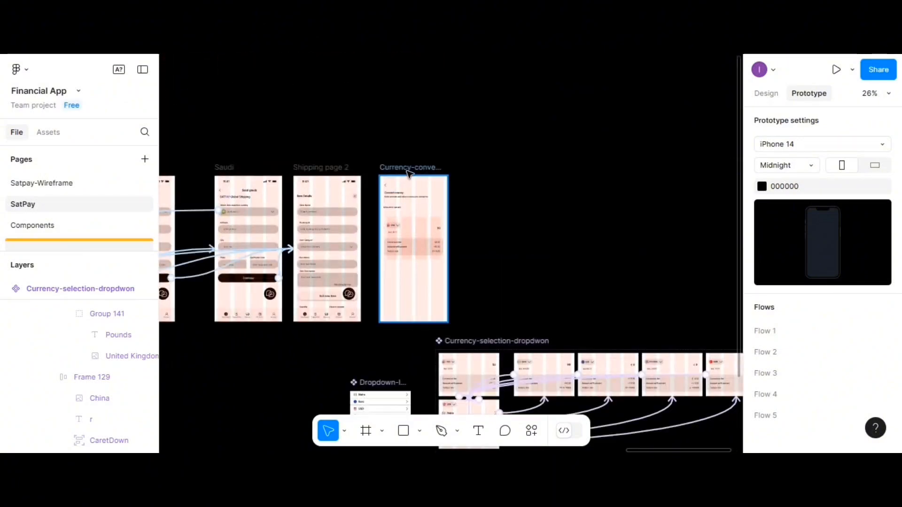
pyautogui.click(409, 173)
pyautogui.scroll(5, 409, 173)
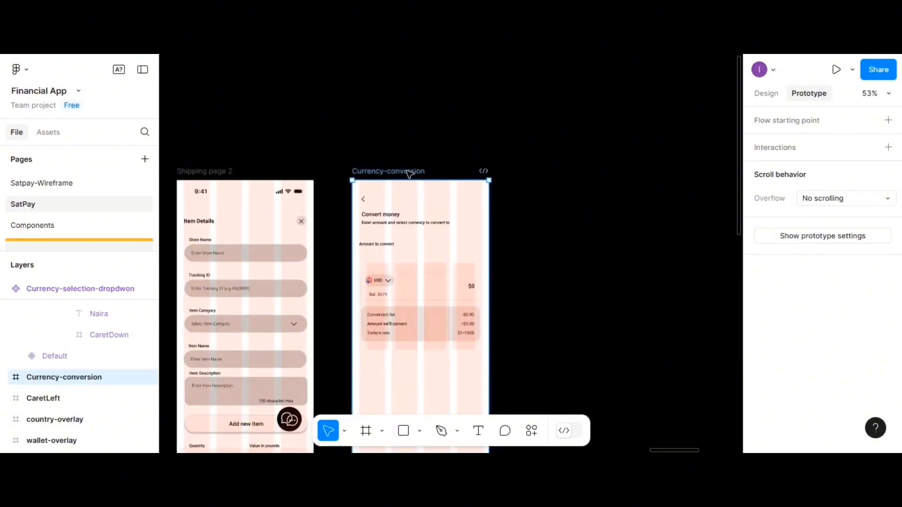
pyautogui.scroll(-3, 409, 174)
pyautogui.scroll(2, 406, 158)
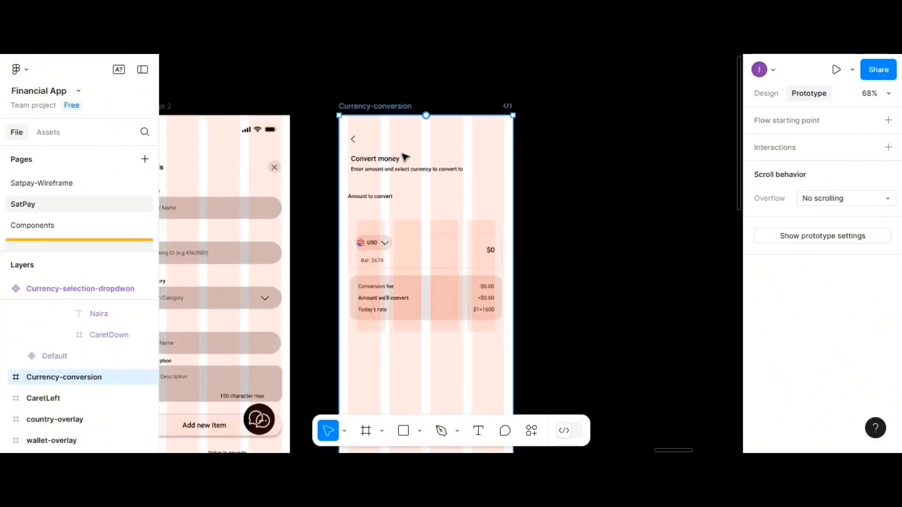
pyautogui.click(610, 197)
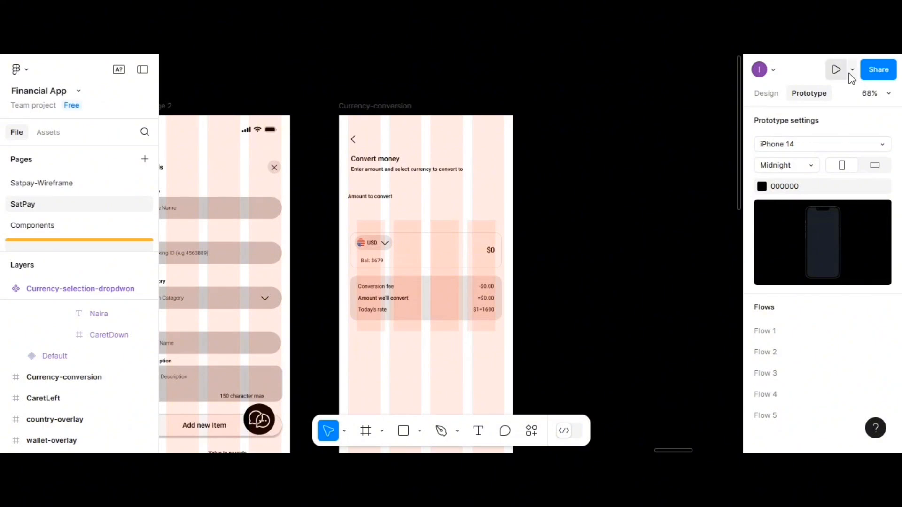
pyautogui.click(852, 71)
pyautogui.click(771, 115)
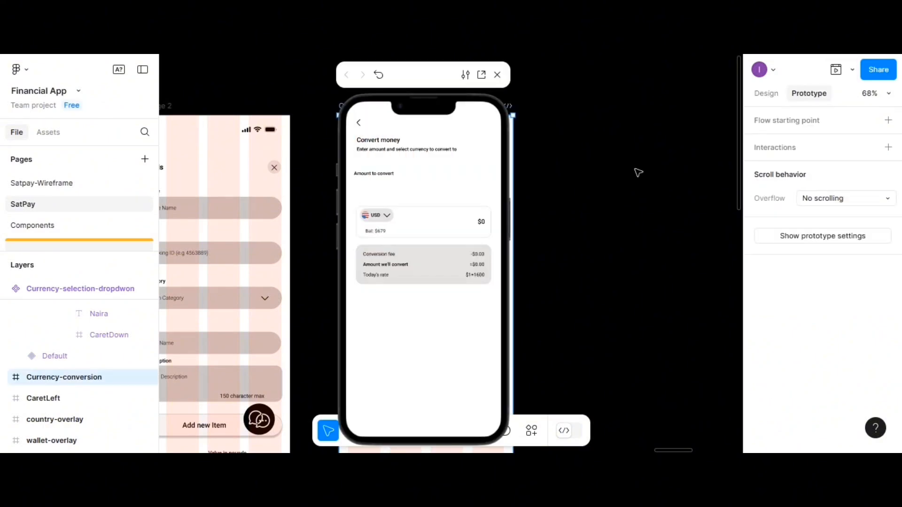
# - Test the currency dropdown in the preview by choosing Euro, USD and RMB in turn, and close the preview
pyautogui.click(377, 219)
pyautogui.click(378, 248)
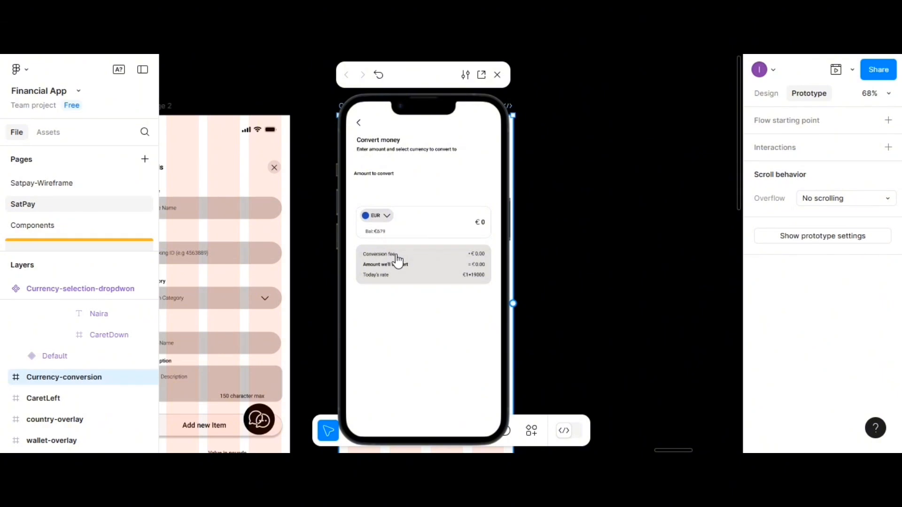
pyautogui.click(377, 219)
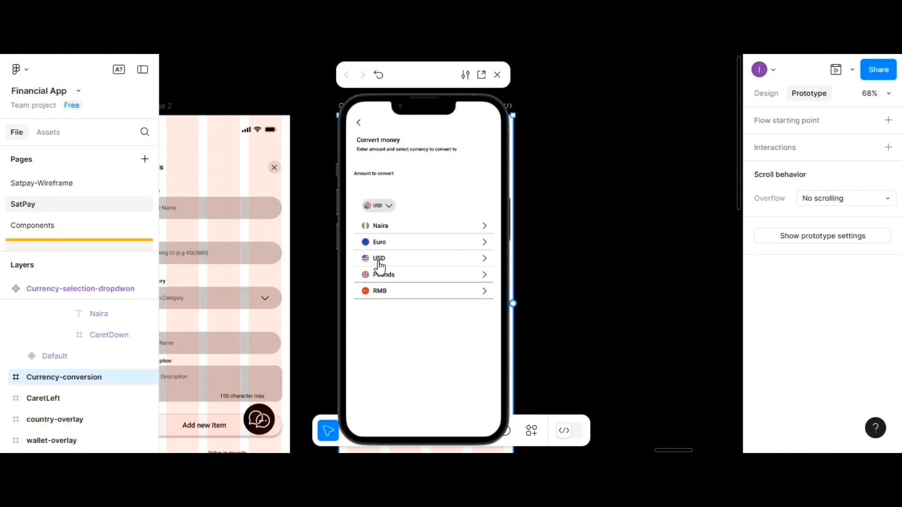
pyautogui.click(379, 260)
pyautogui.click(378, 218)
pyautogui.click(386, 294)
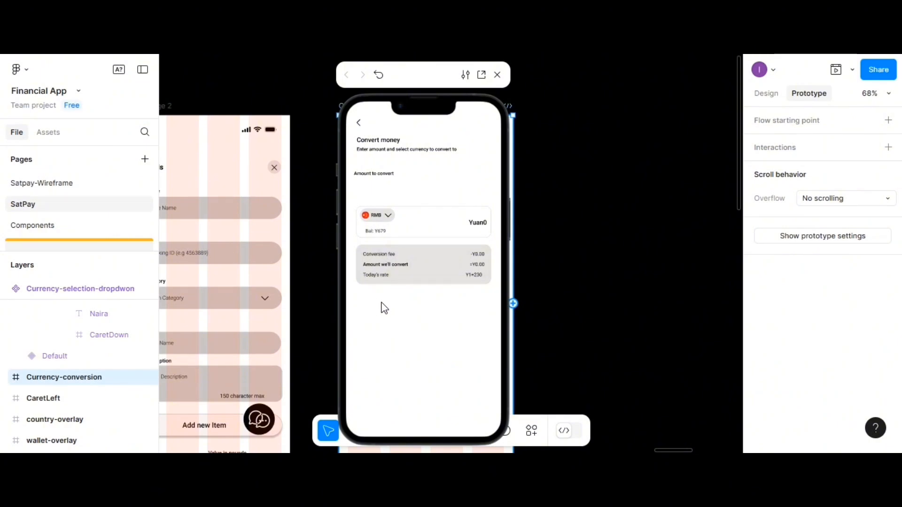
pyautogui.click(497, 75)
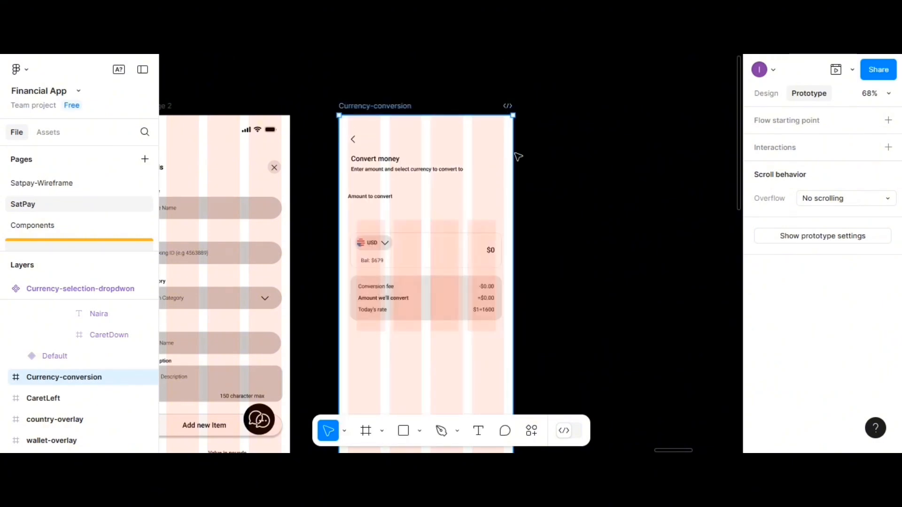
# - Move the Dropdown-list component further away from the Currency-selection-dropdwon component set, to below the shipping screens
pyautogui.scroll(-1, 540, 236)
pyautogui.scroll(-3, 540, 236)
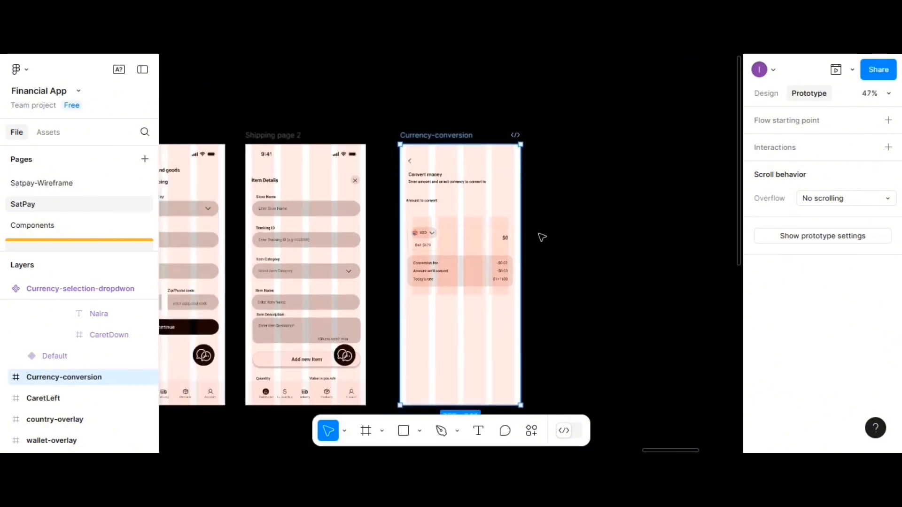
pyautogui.scroll(-3, 542, 237)
pyautogui.scroll(3, 542, 237)
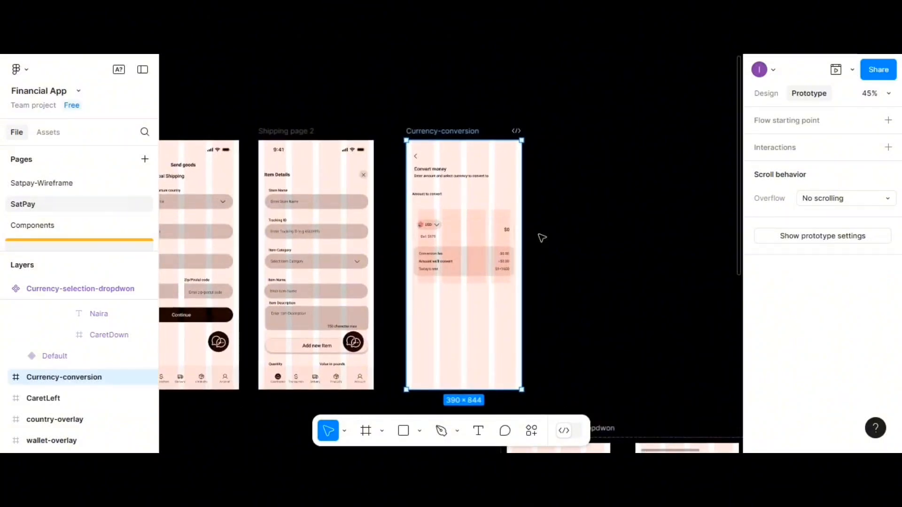
pyautogui.scroll(-5, 542, 238)
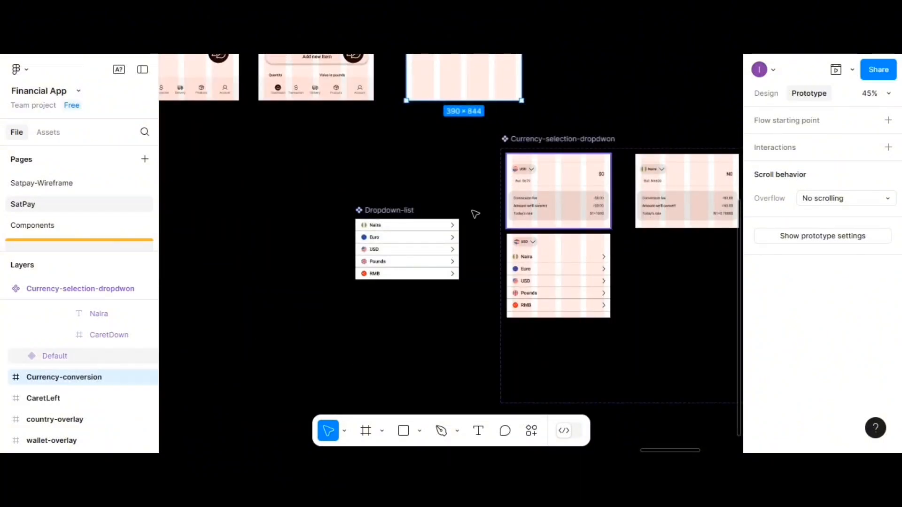
pyautogui.moveTo(252, 177); pyautogui.dragTo(198, 146)
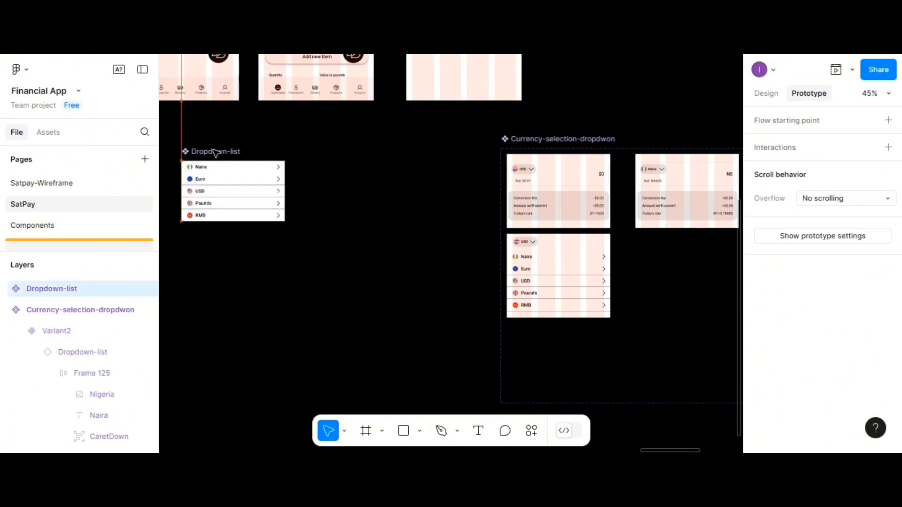
# - Duplicate the Currency-selection-dropdwon component set and place the copy about 133 px below the original
pyautogui.scroll(-5, 500, 168)
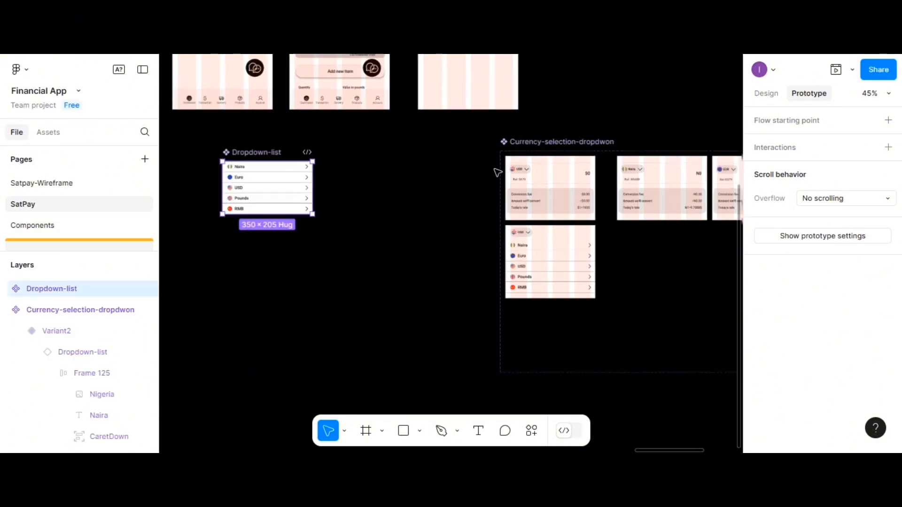
pyautogui.scroll(2, 498, 173)
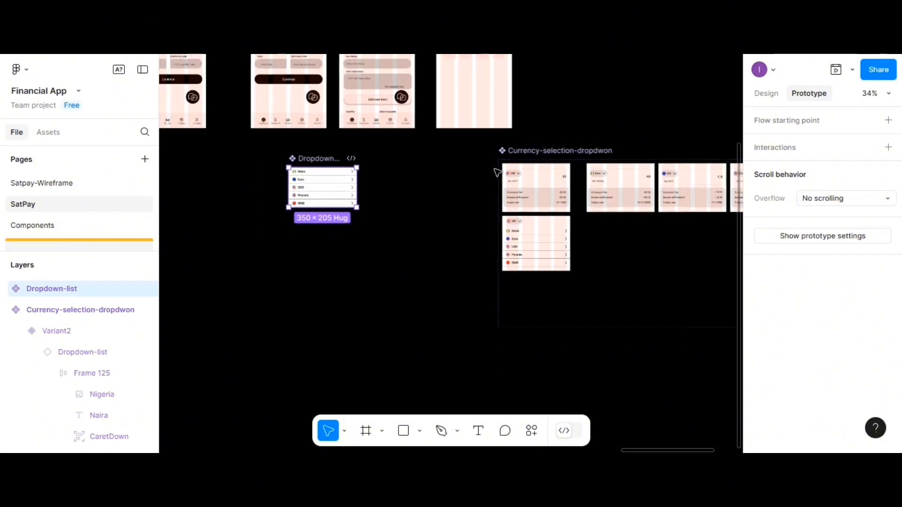
pyautogui.hscroll(5, 498, 173)
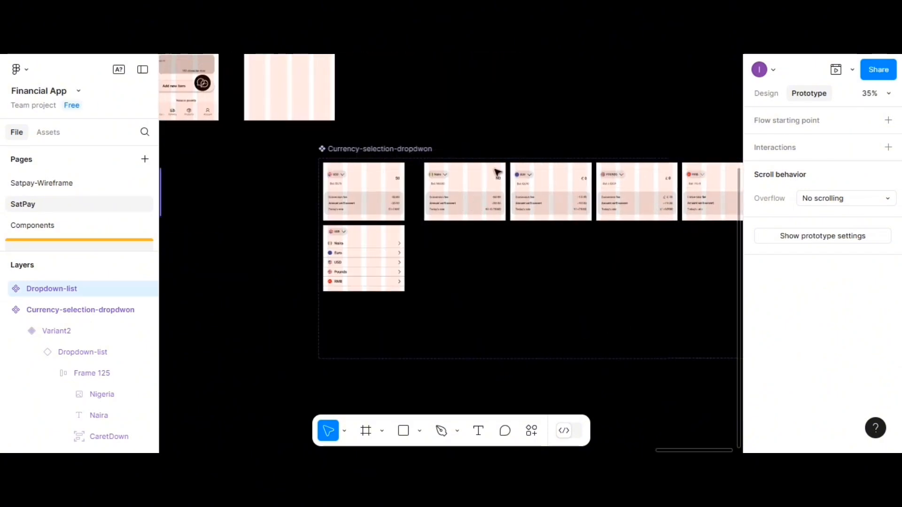
pyautogui.click(363, 149)
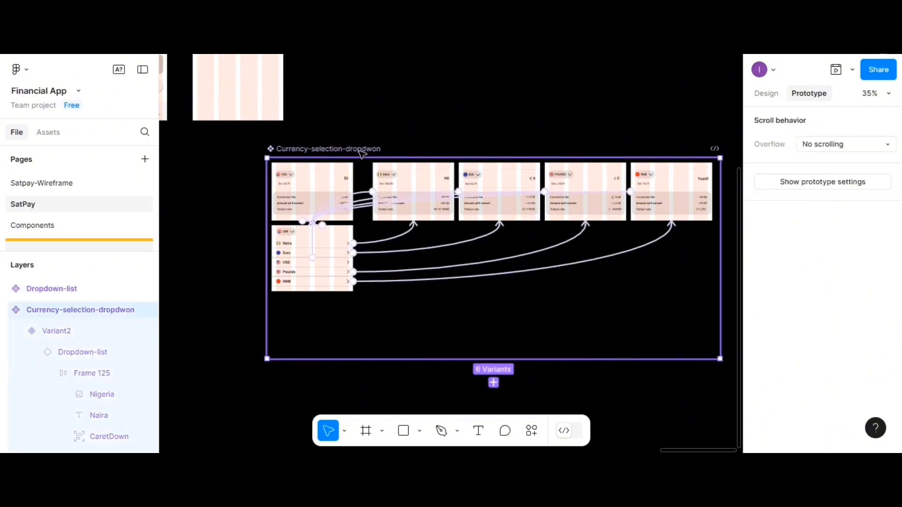
pyautogui.moveTo(360, 150); pyautogui.dragTo(349, 383)
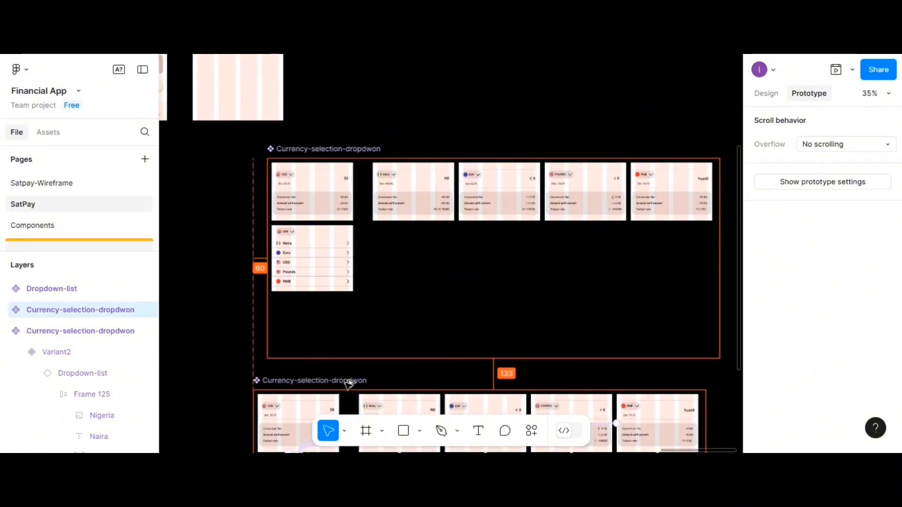
# - Shift the duplicated component set to X 14498, Y 1627 so its left edge lines up with the original
pyautogui.scroll(-5, 346, 377)
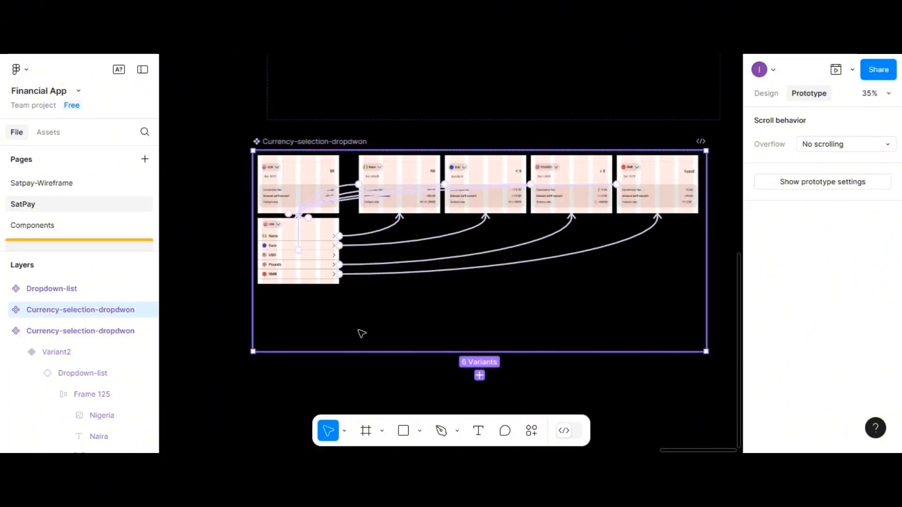
pyautogui.scroll(5, 361, 334)
pyautogui.scroll(3, 361, 334)
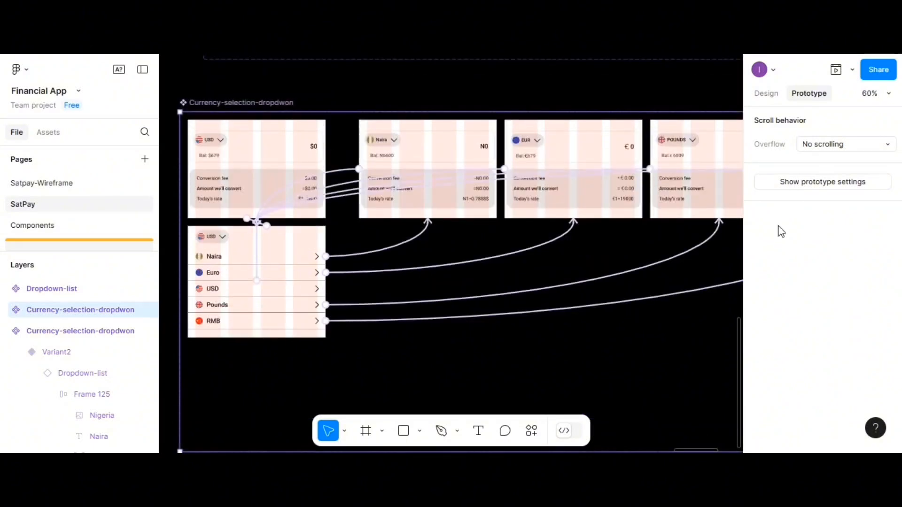
pyautogui.click(782, 94)
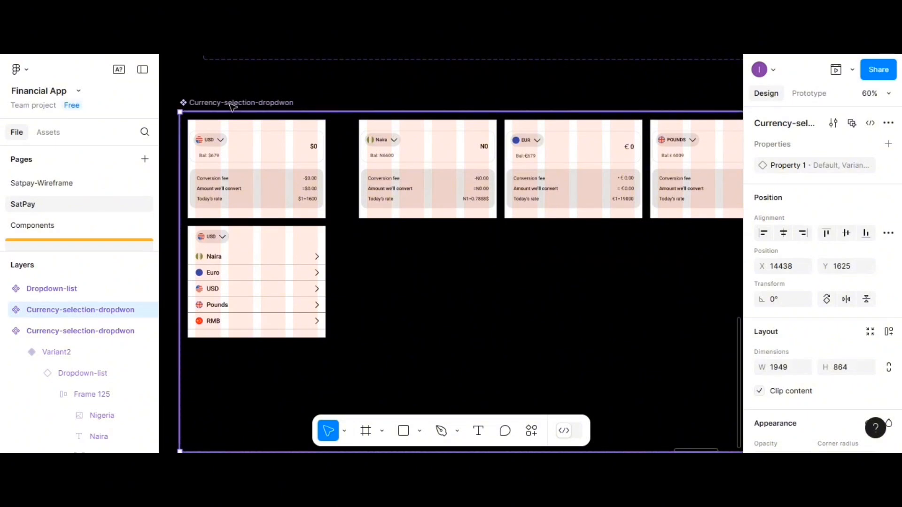
pyautogui.moveTo(249, 107); pyautogui.dragTo(273, 109)
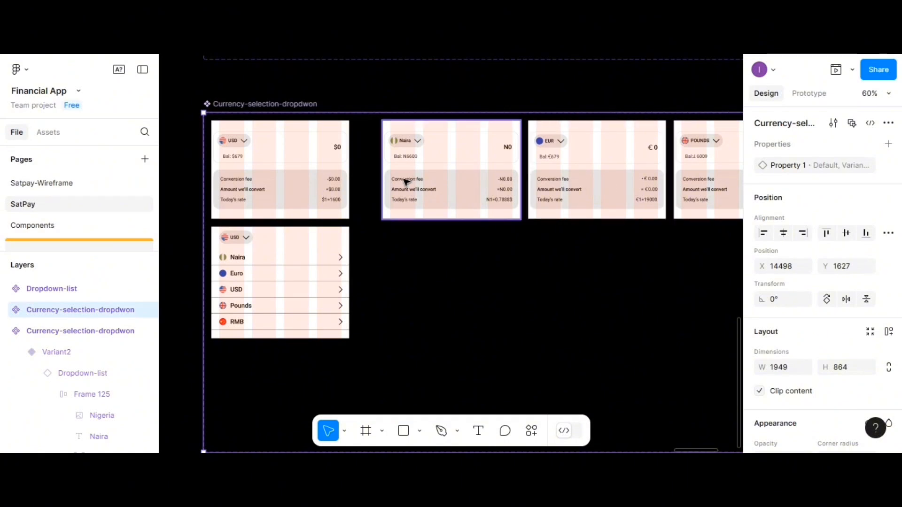
# - Delete the grey conversion-details frame from the duplicate's Default USD variant and shorten the variant to 236 px high
pyautogui.doubleClick(253, 189)
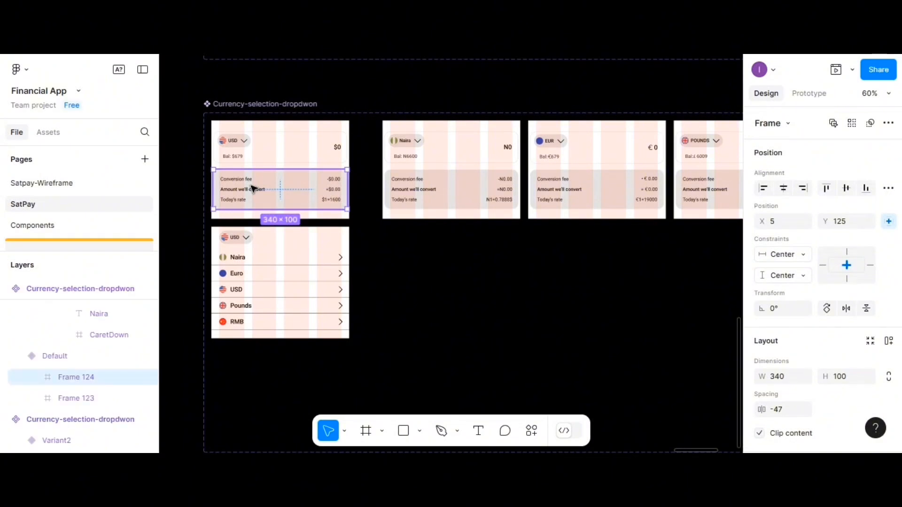
pyautogui.press('Delete')
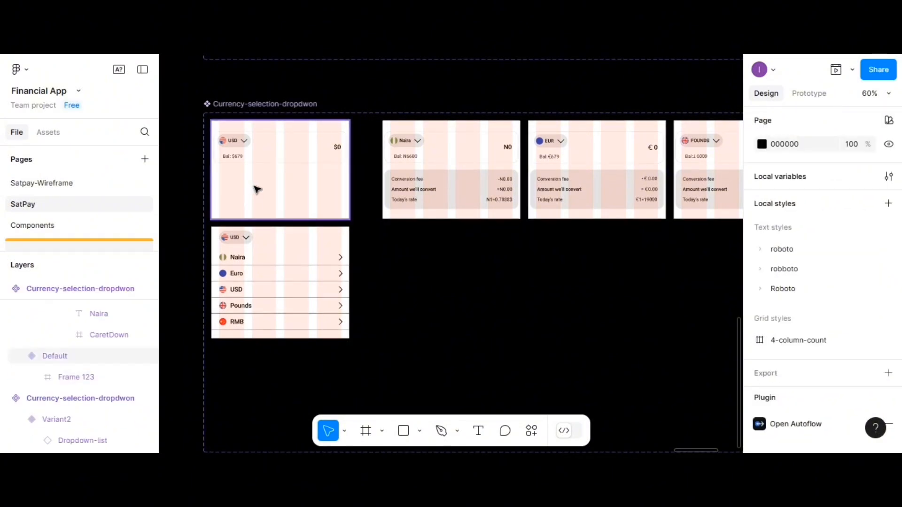
pyautogui.click(269, 220)
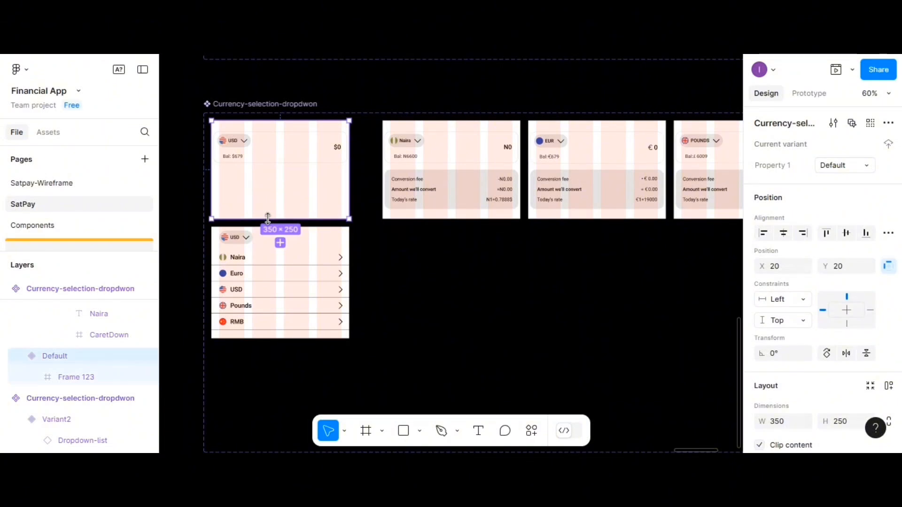
pyautogui.moveTo(268, 220)
pyautogui.mouseDown()
pyautogui.moveTo(276, 185)
pyautogui.moveTo(275, 214)
pyautogui.mouseUp()
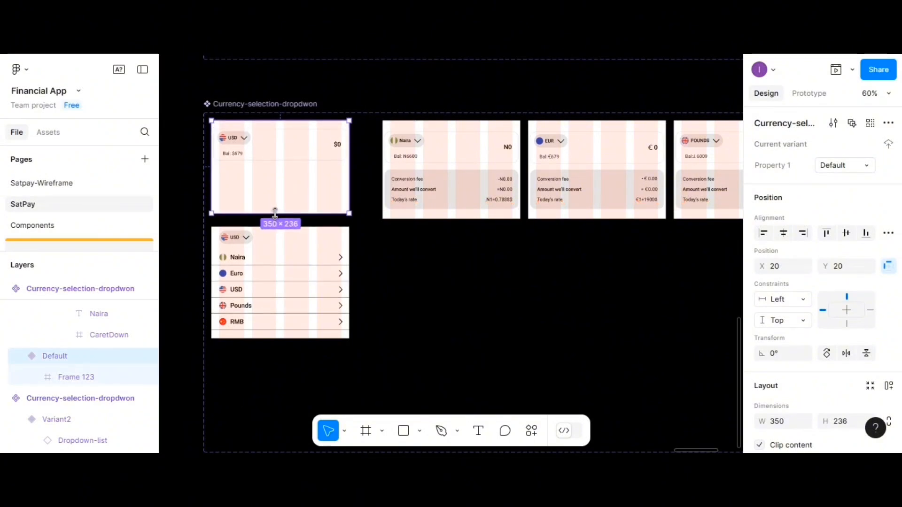
# - Set the vertical constraint of the USD balance frame in the duplicate's Default variant to Top and reselect the variant
pyautogui.click(264, 151)
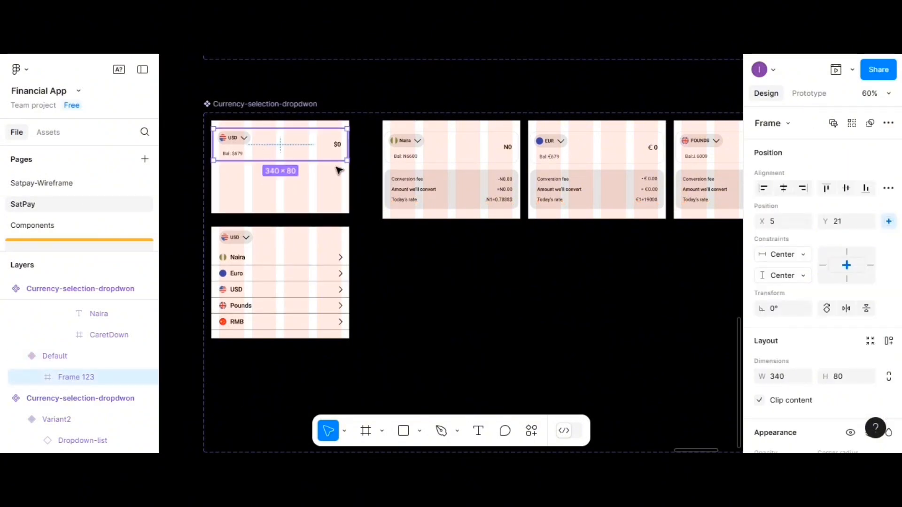
pyautogui.click(846, 252)
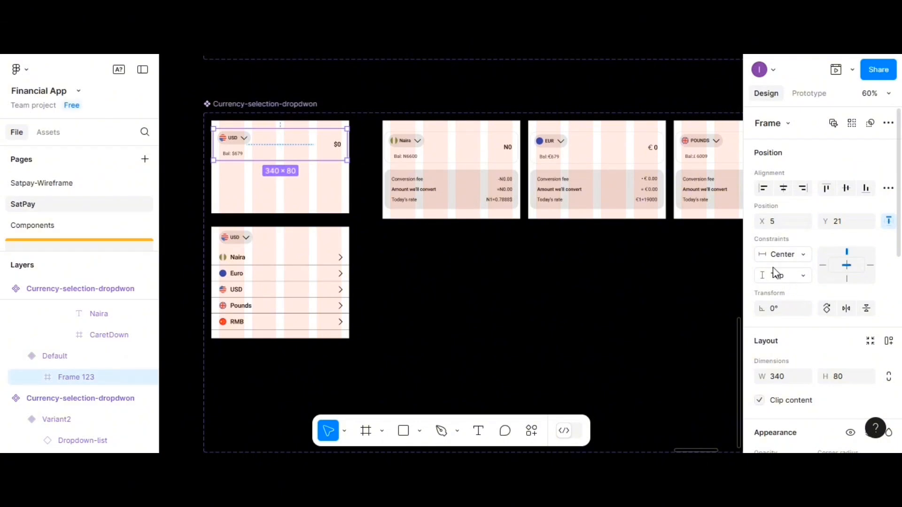
pyautogui.click(274, 205)
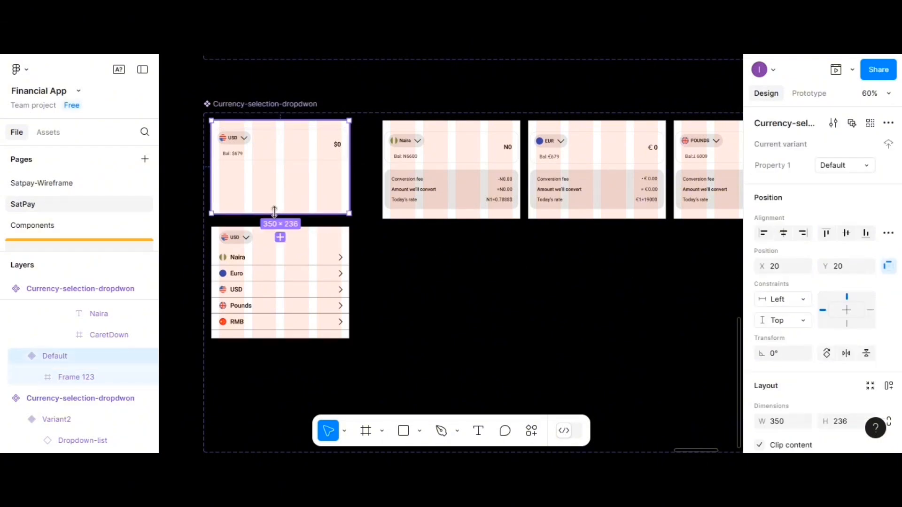
# - Shorten the duplicate's Default USD variant to about 109 px high and delete the grey conversion-details frame from the Naira variant
pyautogui.moveTo(275, 213); pyautogui.dragTo(282, 166)
pyautogui.doubleClick(414, 188)
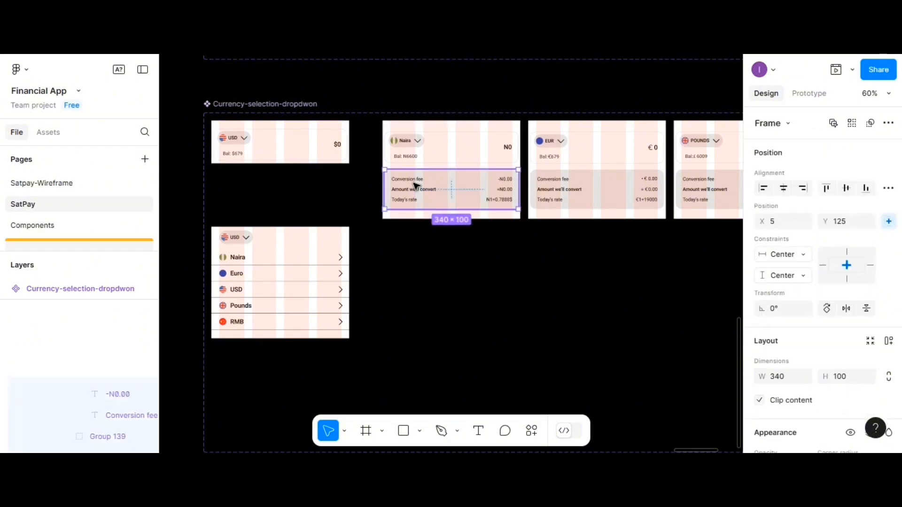
pyautogui.press('Delete')
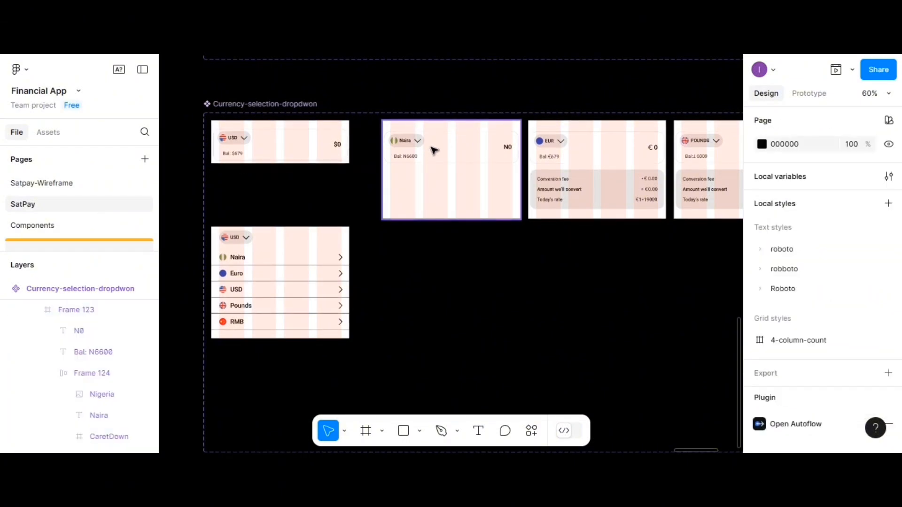
# - Set the Naira balance frame's vertical constraint to Top and shorten the Naira variant to about 125 px high
pyautogui.doubleClick(430, 147)
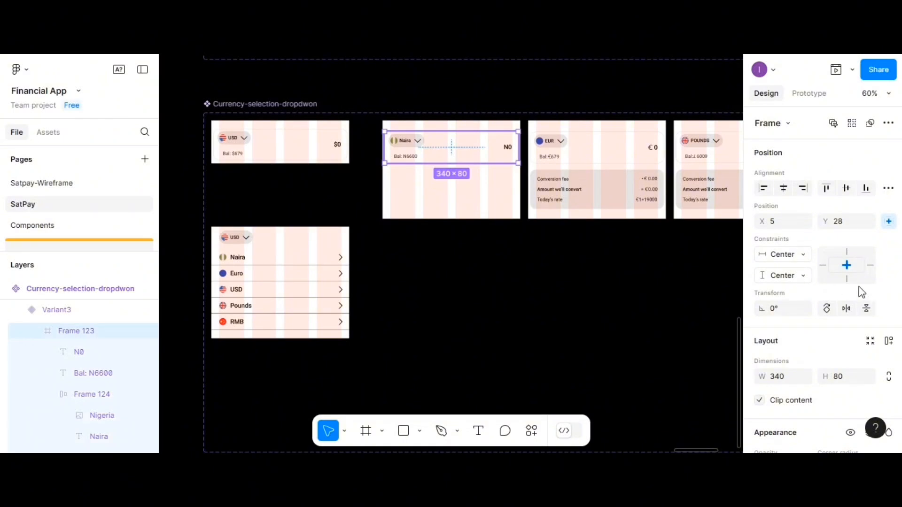
pyautogui.click(847, 253)
pyautogui.click(498, 203)
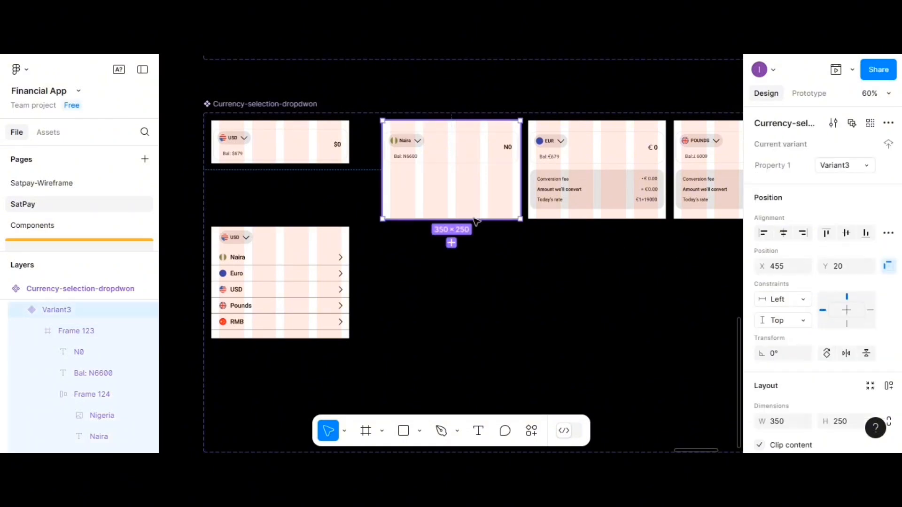
pyautogui.moveTo(474, 193)
pyautogui.mouseDown()
pyautogui.moveTo(477, 165)
pyautogui.moveTo(468, 177)
pyautogui.mouseUp()
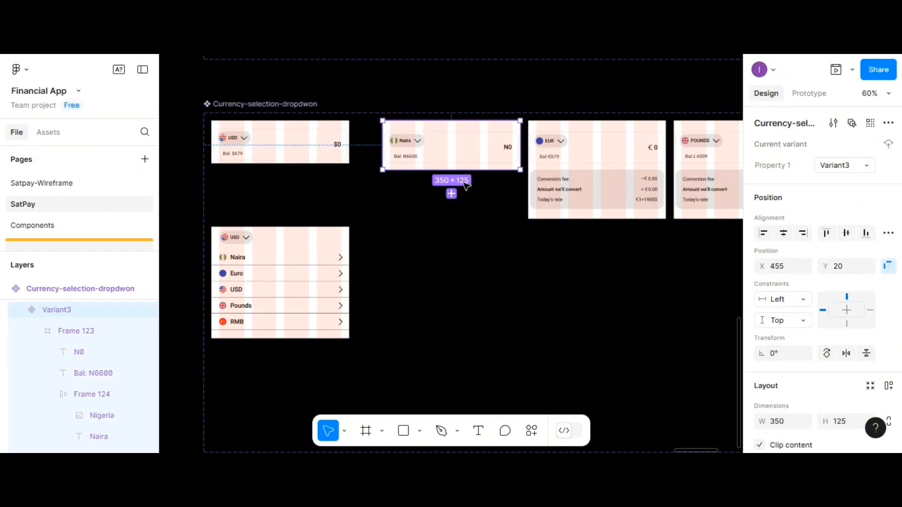
# - Centre the balance frames of the Naira and USD variants vertically within their variants
pyautogui.doubleClick(459, 159)
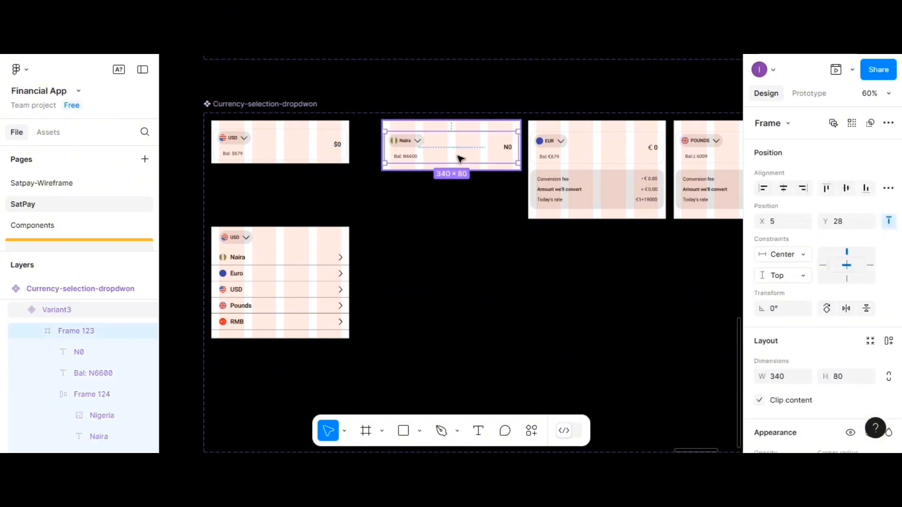
pyautogui.click(847, 190)
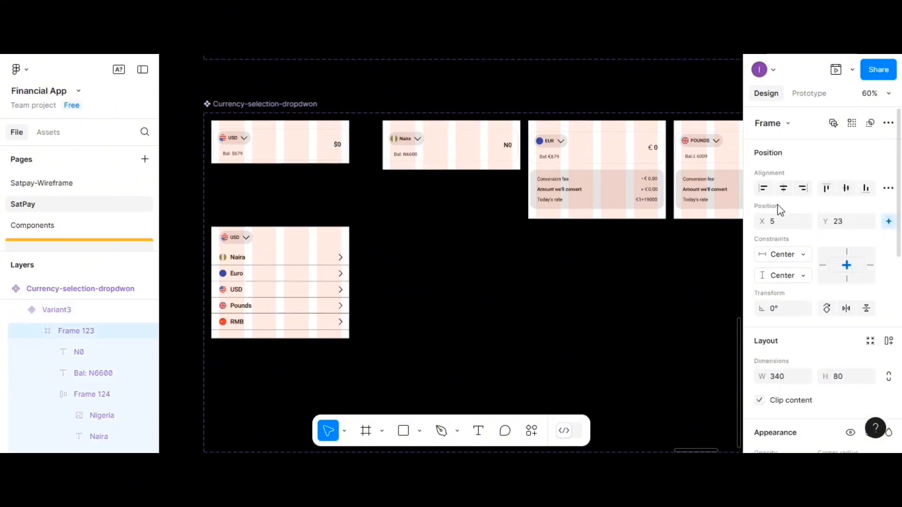
pyautogui.click(283, 141)
pyautogui.doubleClick(318, 153)
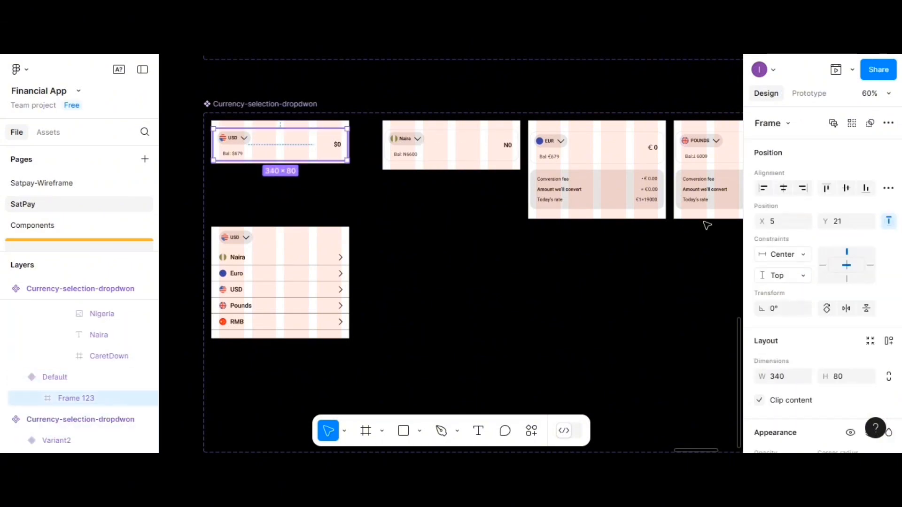
pyautogui.click(847, 193)
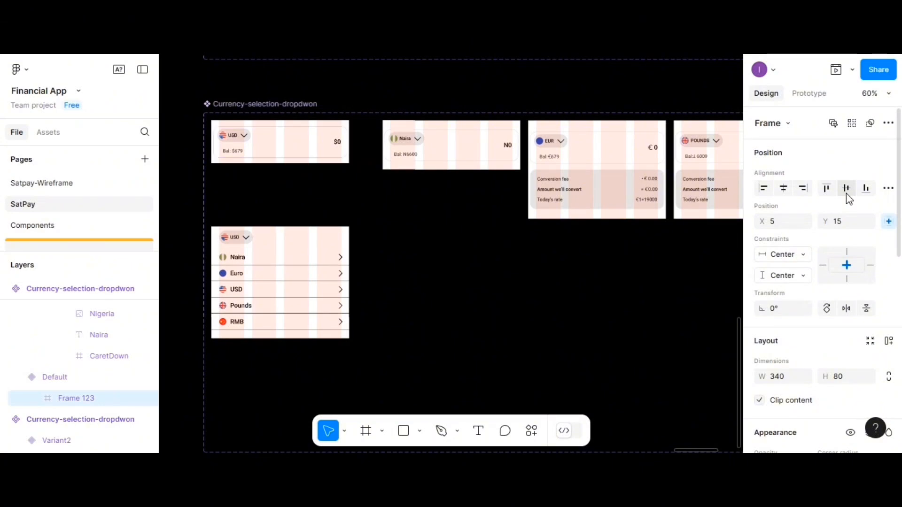
# - Set the Naira variant's height to 109 px so it matches the USD variant
pyautogui.click(458, 146)
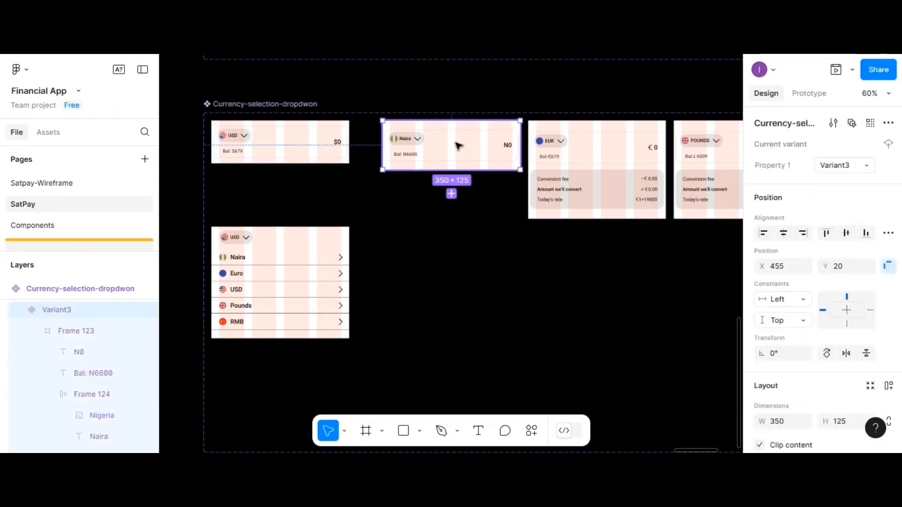
pyautogui.doubleClick(459, 145)
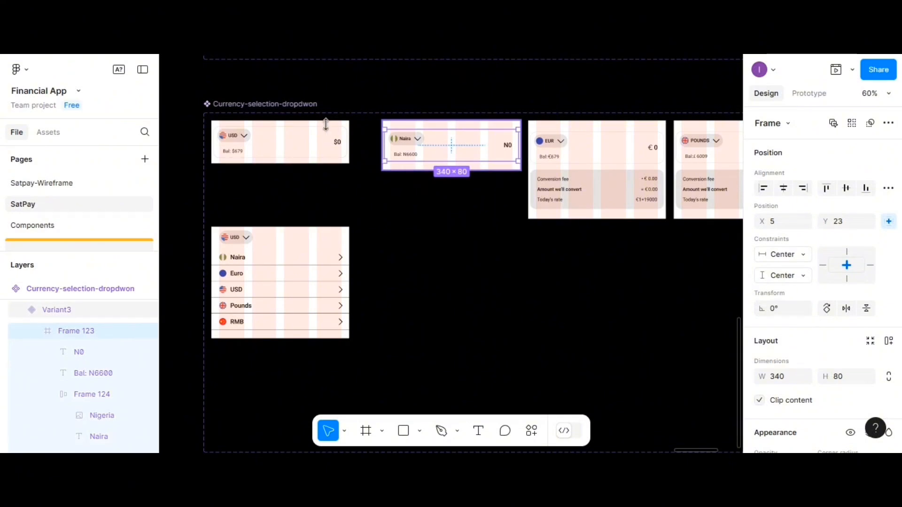
pyautogui.click(253, 162)
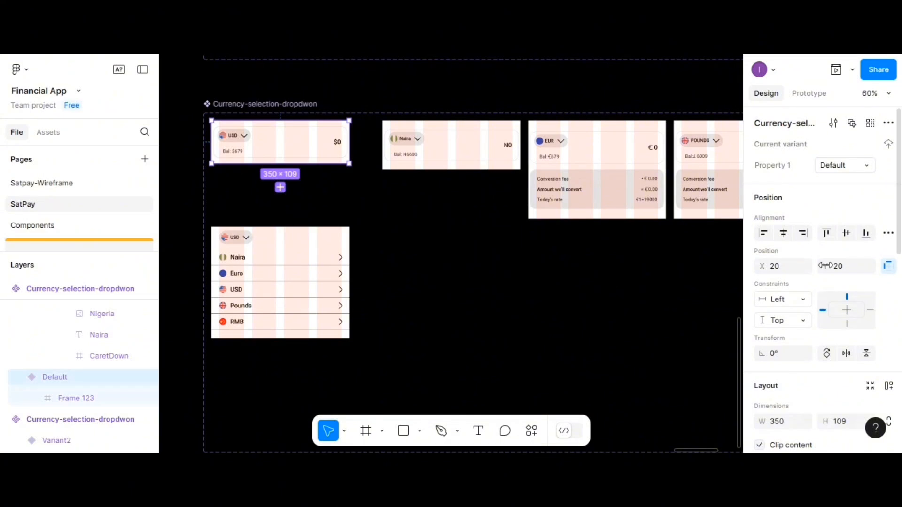
pyautogui.scroll(-3, 835, 273)
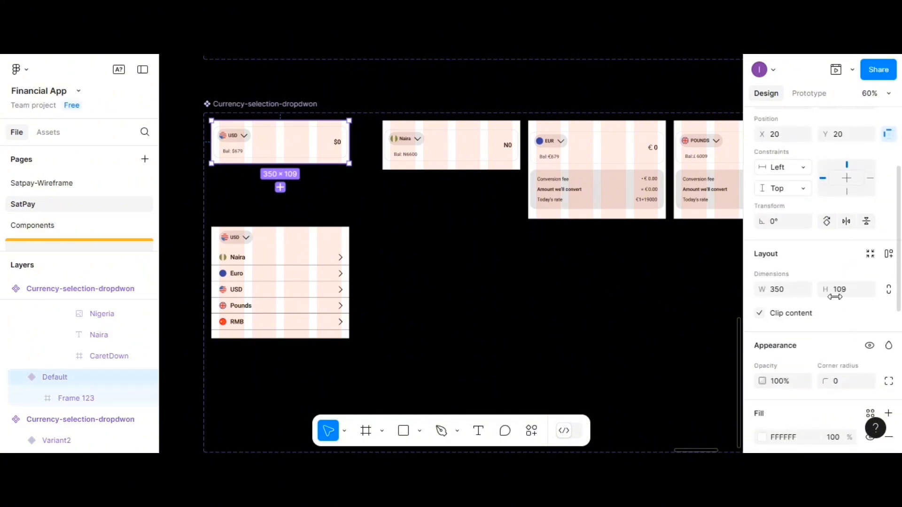
pyautogui.click(471, 168)
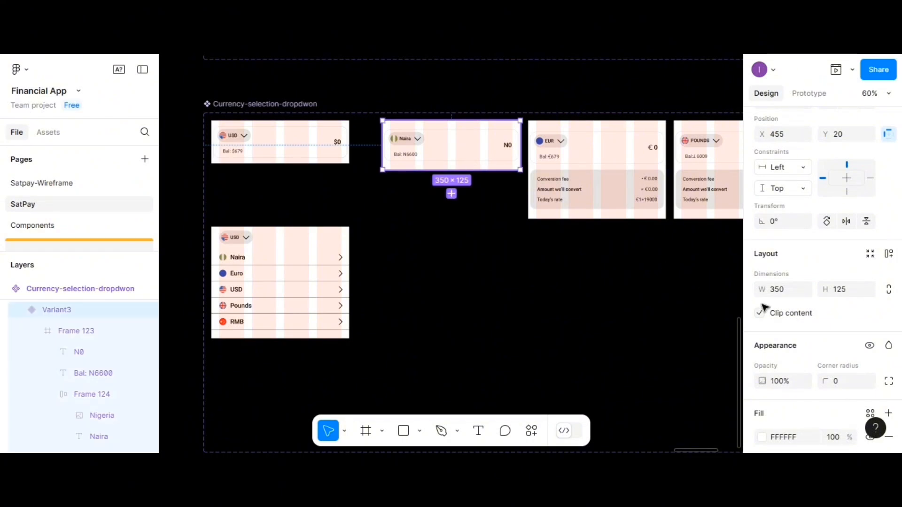
pyautogui.click(851, 294)
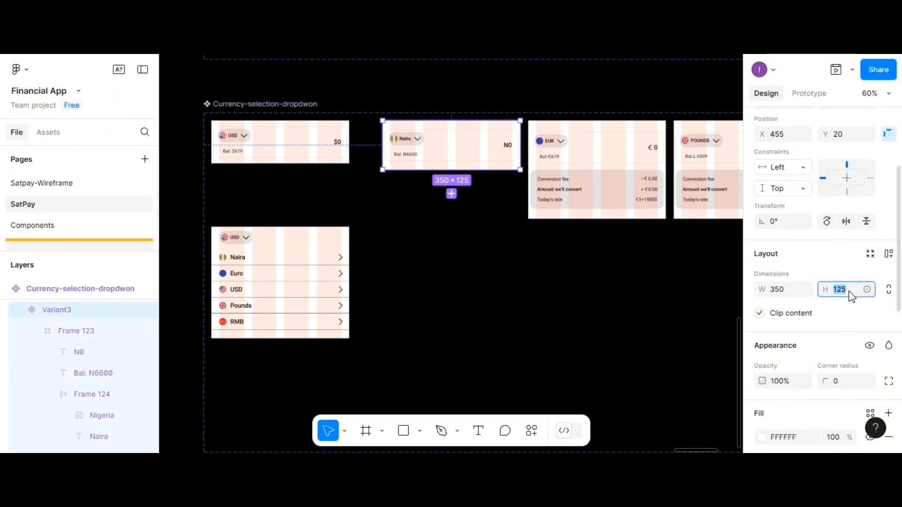
pyautogui.write('109')
pyautogui.press('Return')
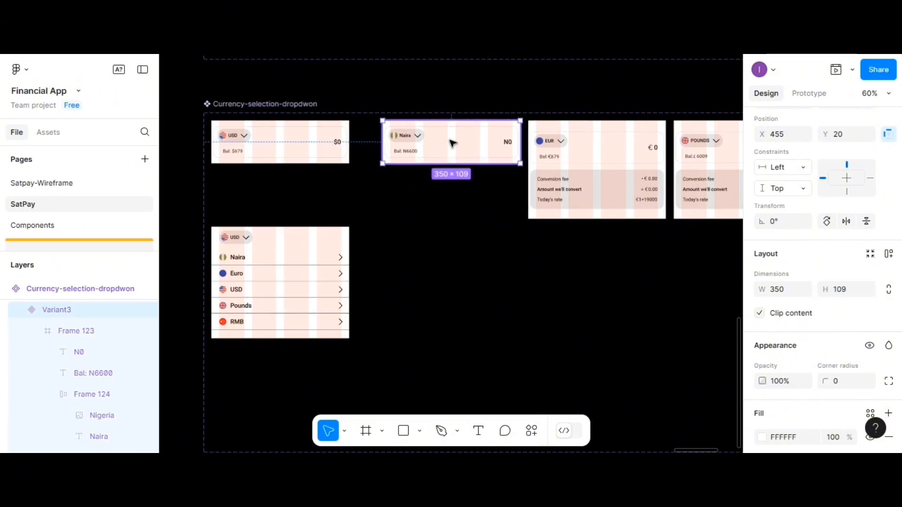
# - Delete the conversion-details frame from the EUR variant and set its balance frame's vertical constraint to Top
pyautogui.hscroll(3, 536, 174)
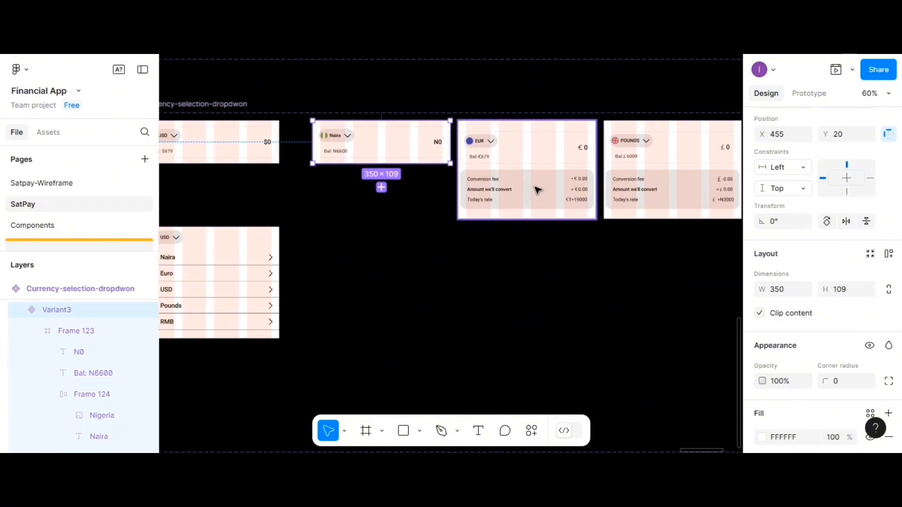
pyautogui.doubleClick(539, 190)
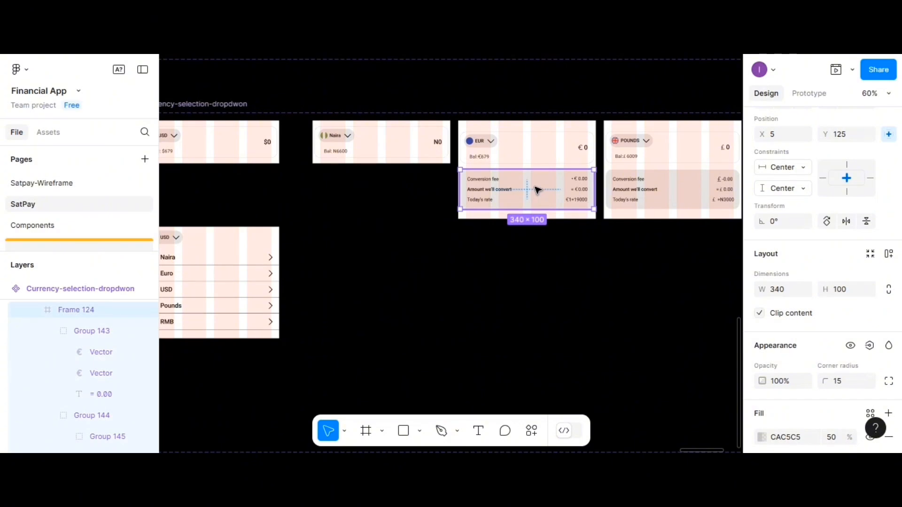
pyautogui.press('Delete')
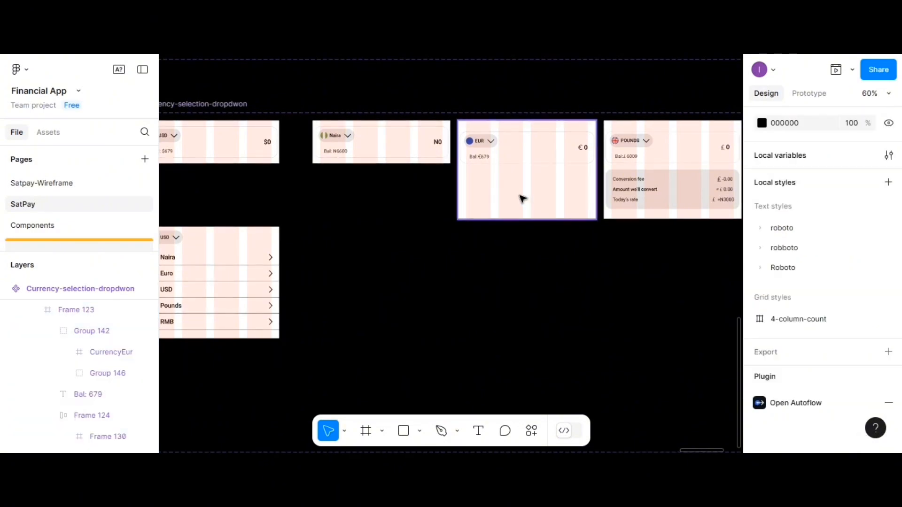
pyautogui.click(517, 185)
pyautogui.click(512, 160)
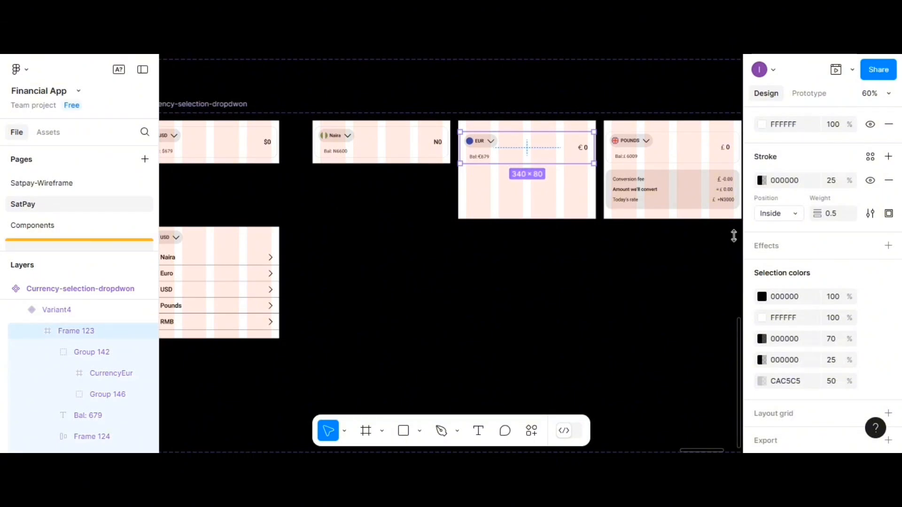
pyautogui.scroll(6, 850, 202)
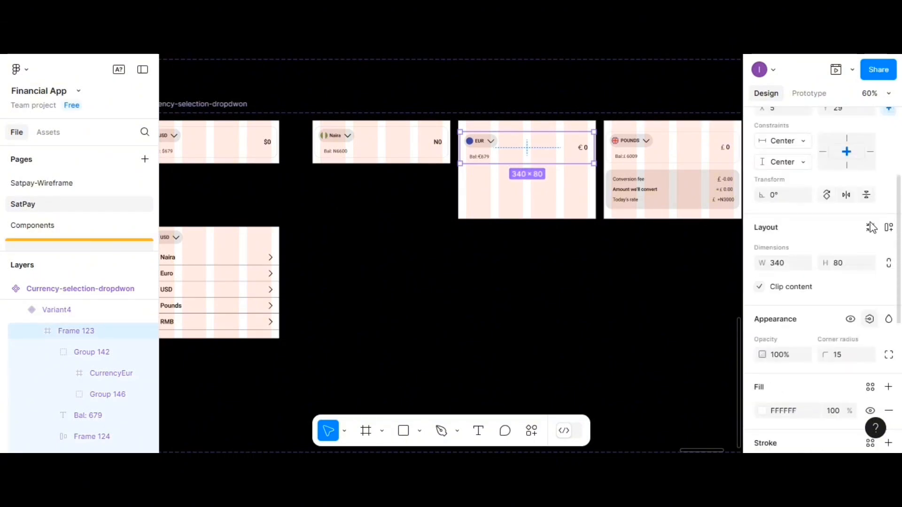
pyautogui.scroll(2, 872, 227)
pyautogui.click(847, 182)
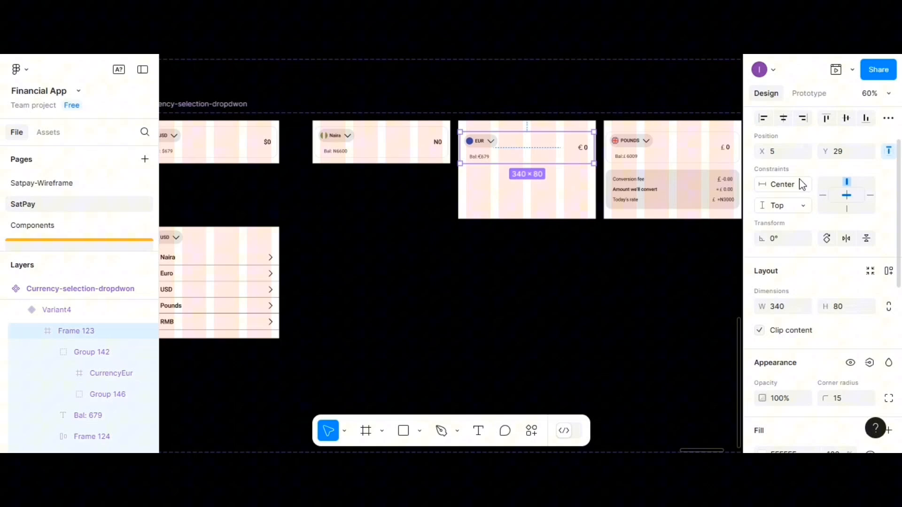
# - Set the EUR variant's height to 109 px and centre its balance frame vertically
pyautogui.click(552, 193)
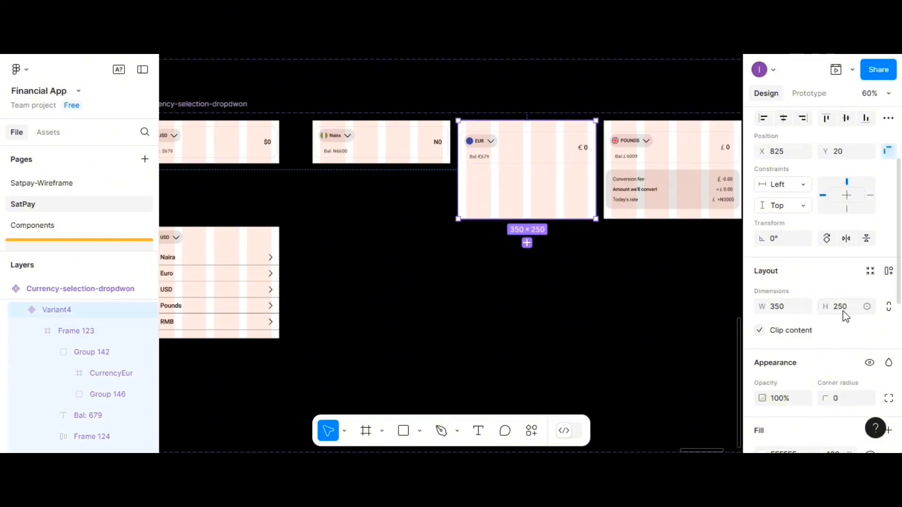
pyautogui.click(844, 312)
pyautogui.write('109')
pyautogui.press('Return')
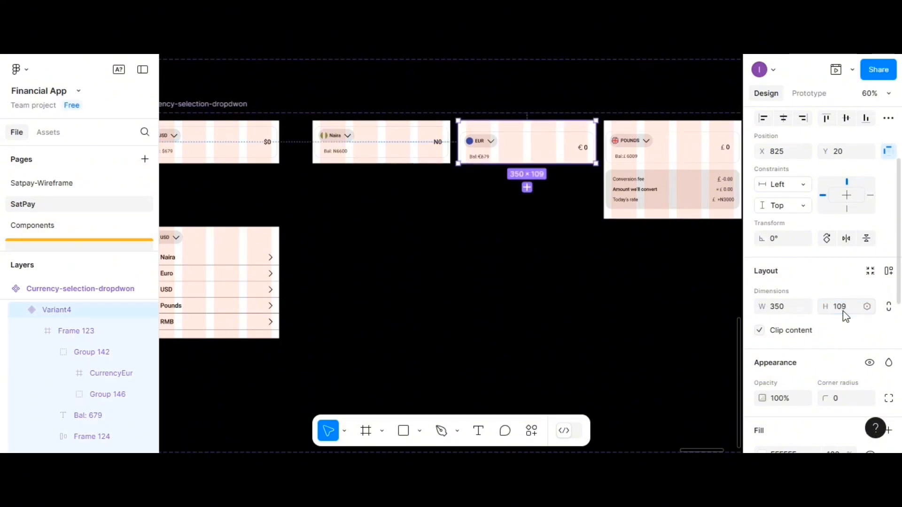
pyautogui.doubleClick(554, 153)
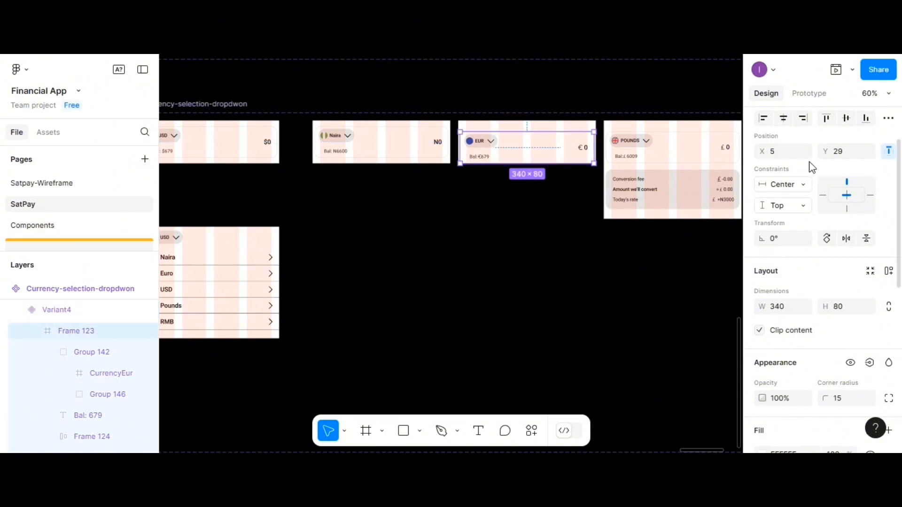
pyautogui.click(846, 118)
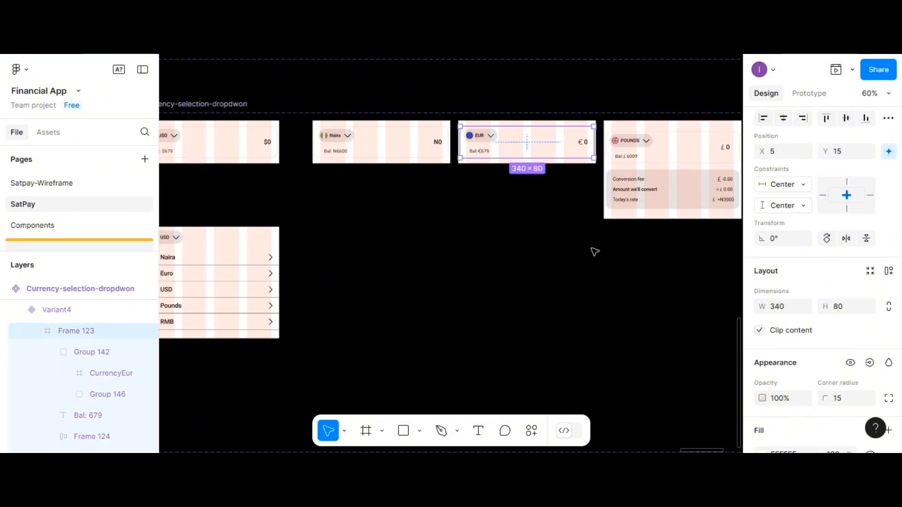
# - Delete the conversion-details frame from the Pounds variant and set its balance frame's vertical constraint to Top
pyautogui.hscroll(5, 595, 252)
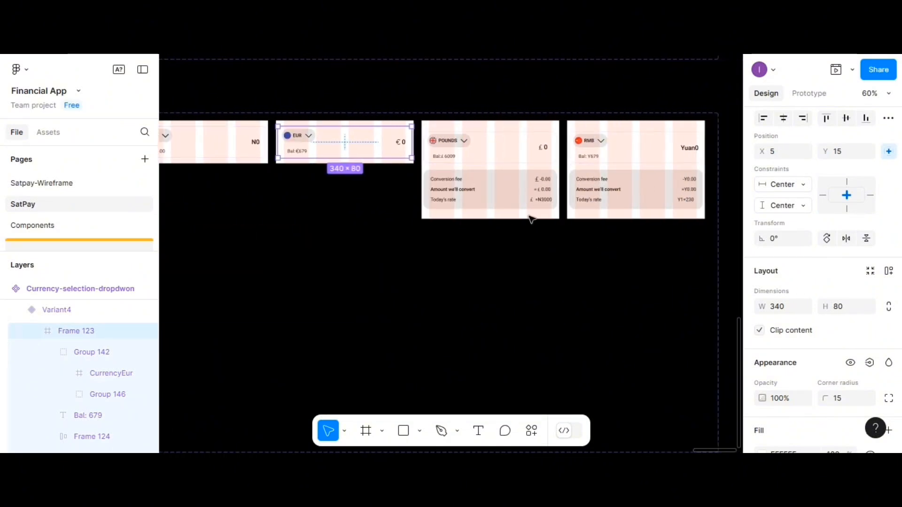
pyautogui.click(512, 199)
pyautogui.doubleClick(512, 199)
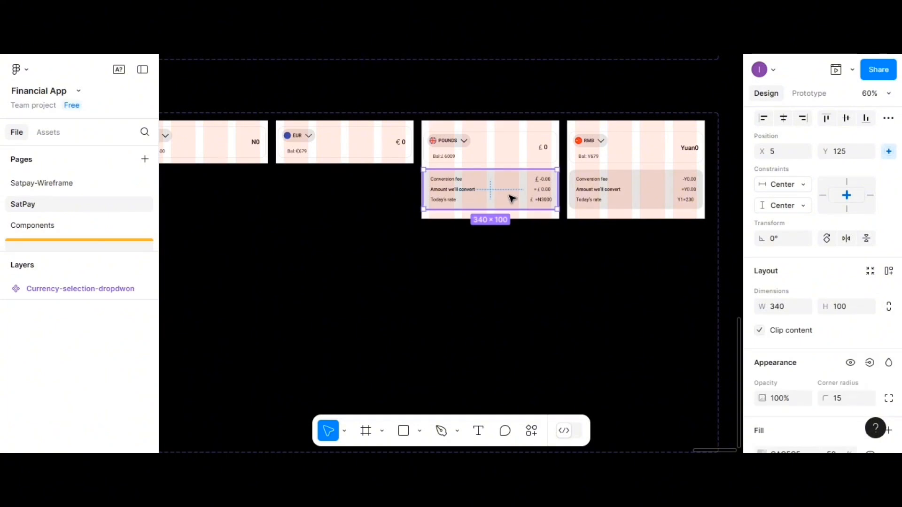
pyautogui.press('Delete')
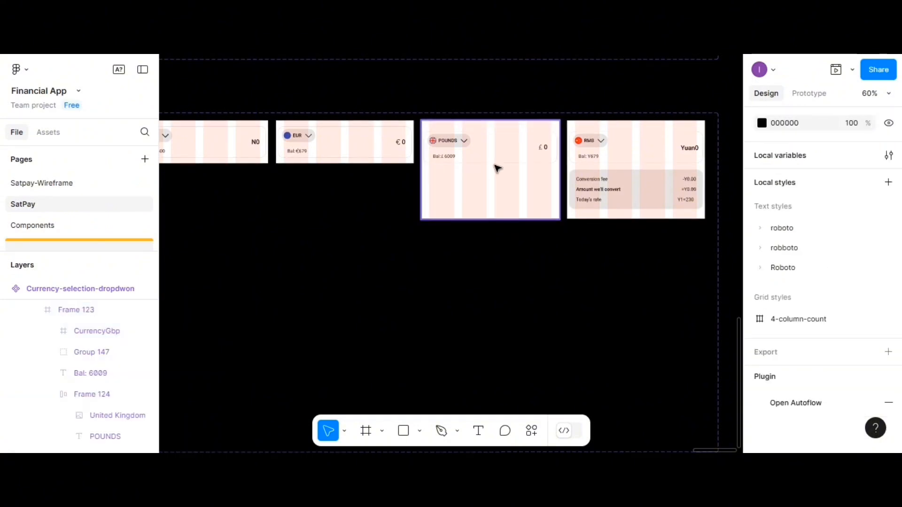
pyautogui.doubleClick(490, 158)
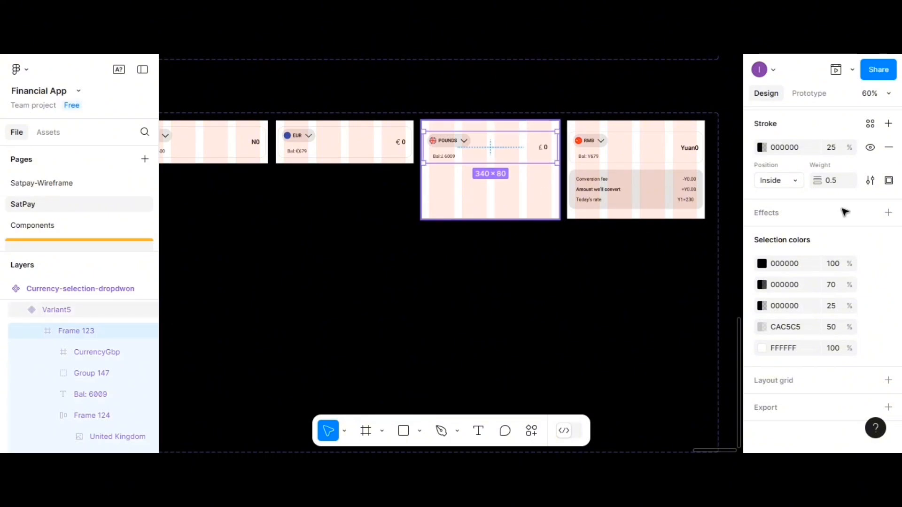
pyautogui.scroll(7, 864, 185)
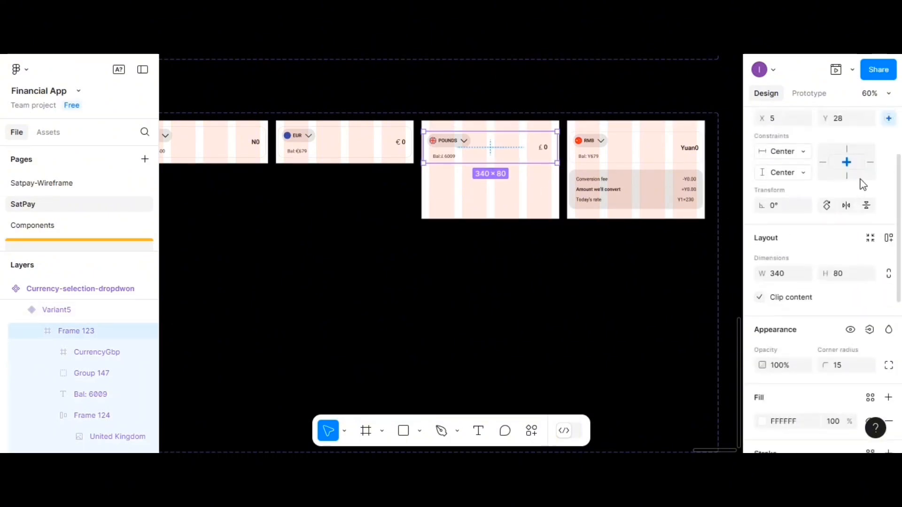
pyautogui.click(848, 150)
# - Set the Pounds variant's height to 109 px and centre its balance frame vertically
pyautogui.click(525, 199)
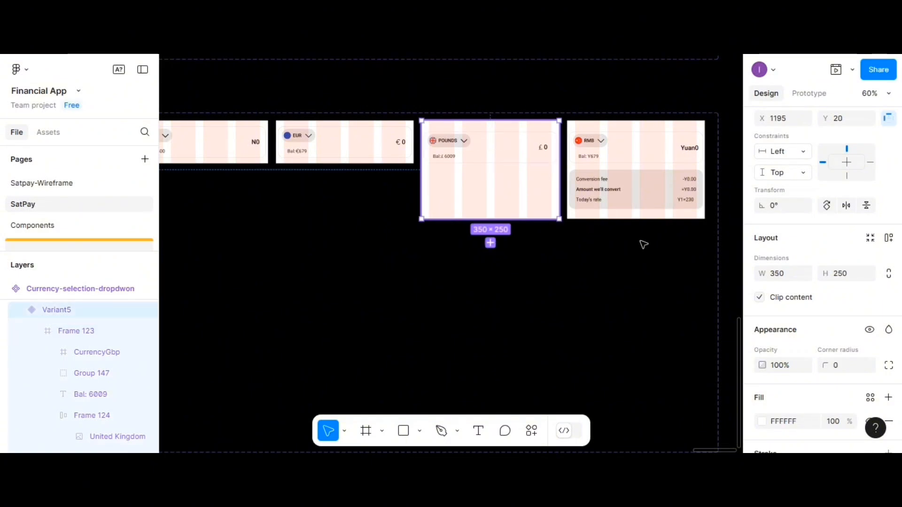
pyautogui.click(843, 278)
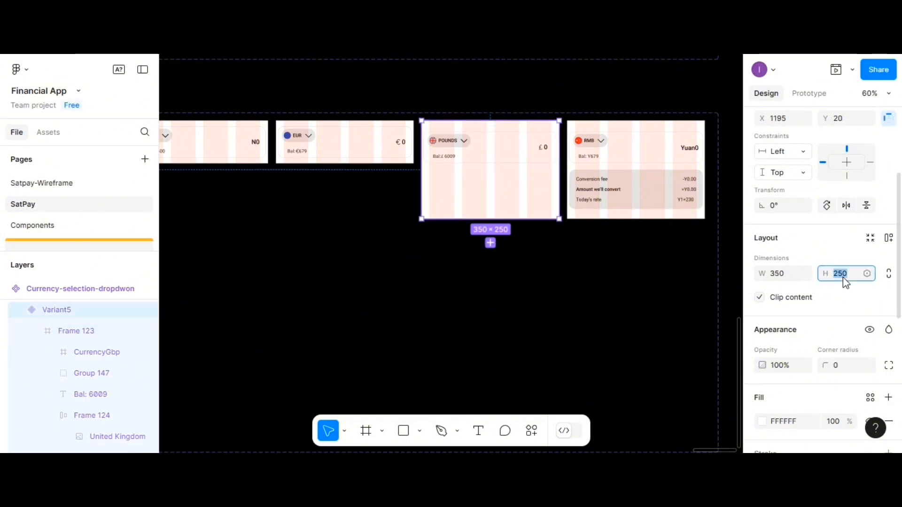
pyautogui.press('Return')
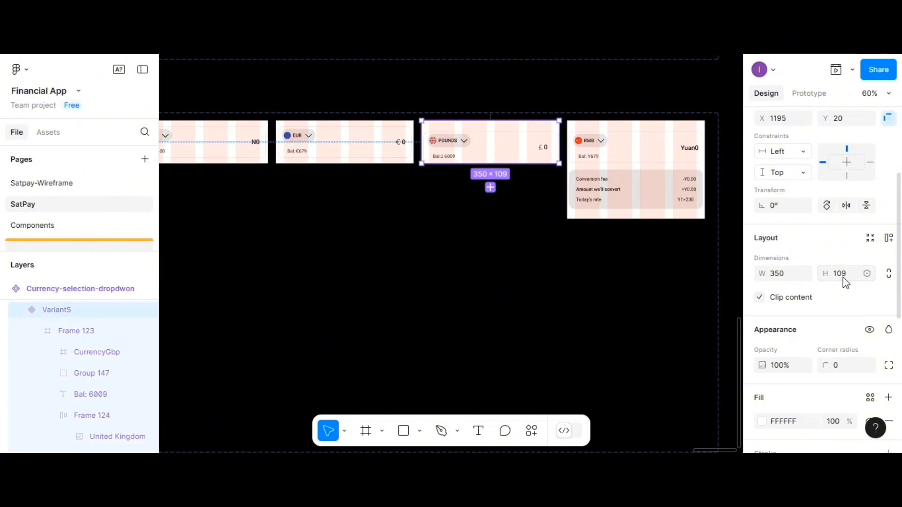
pyautogui.click(499, 146)
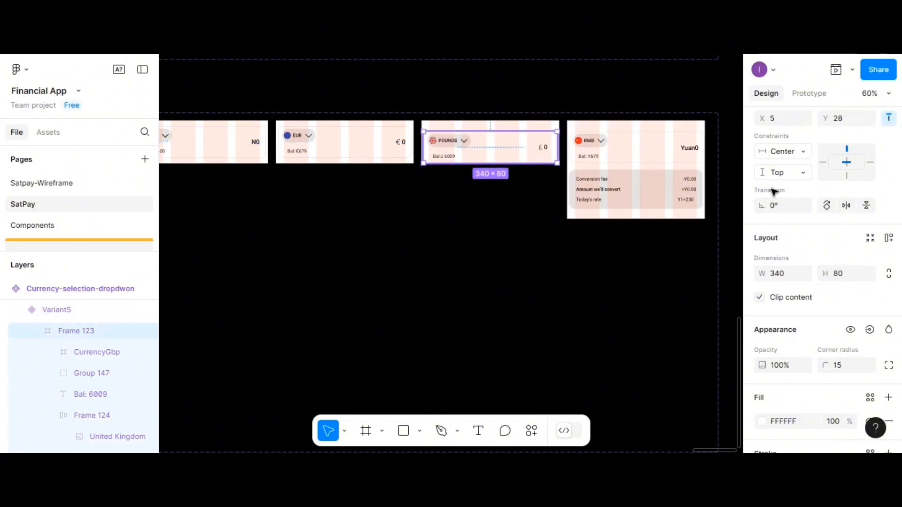
pyautogui.scroll(3, 823, 145)
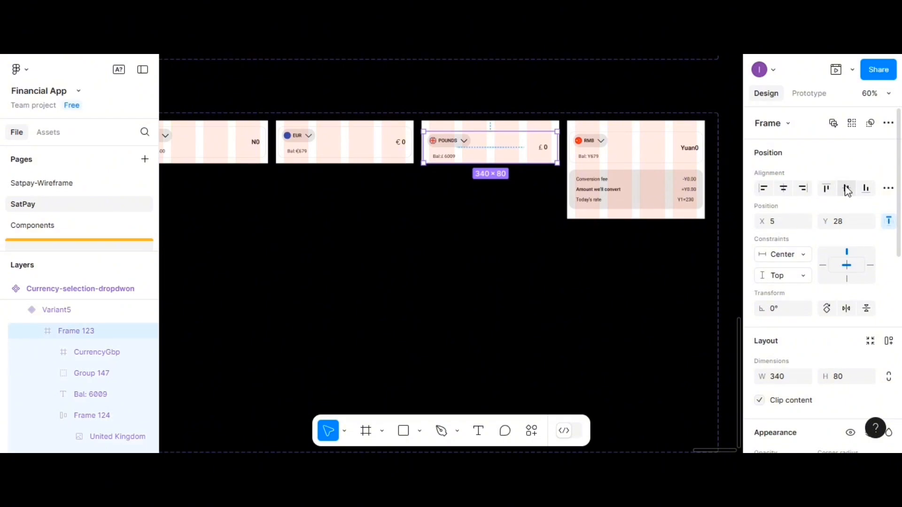
pyautogui.click(846, 188)
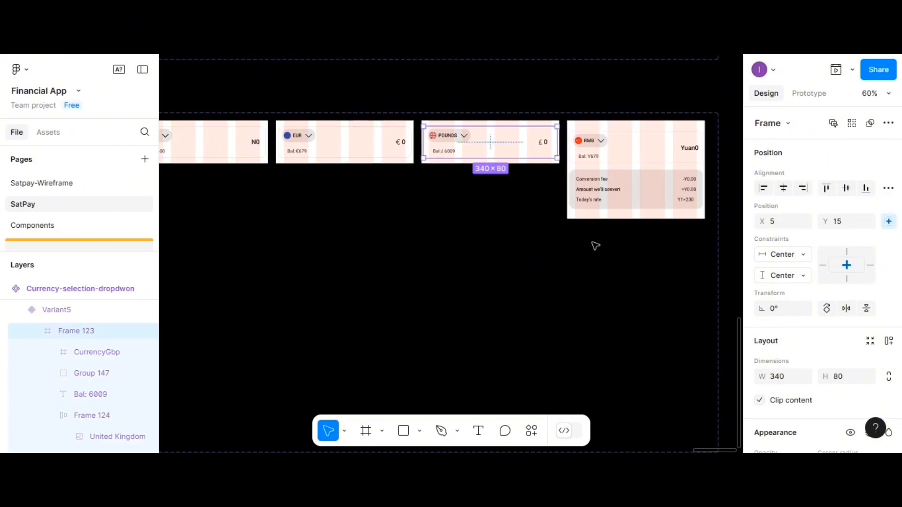
# - Delete the conversion-details frame from the RMB variant and set its balance frame's vertical constraint to Top
pyautogui.hscroll(5, 596, 246)
pyautogui.click(548, 203)
pyautogui.click(548, 203)
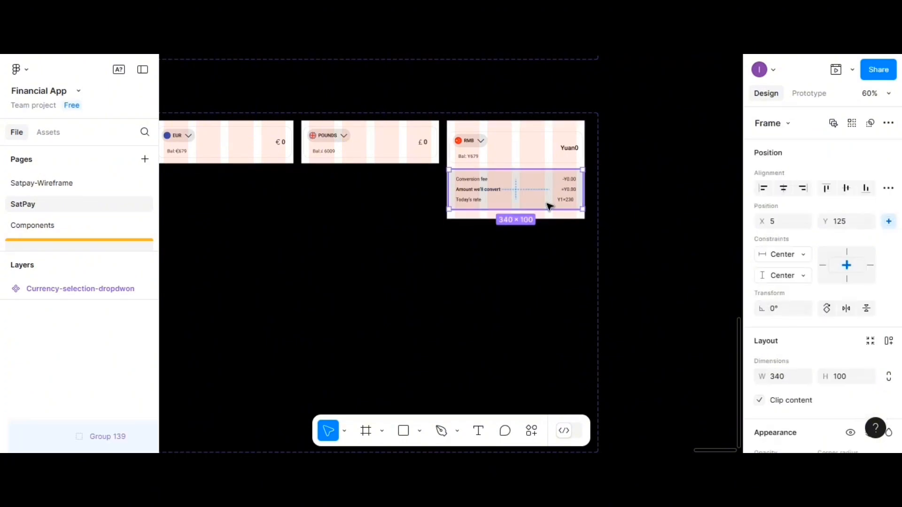
pyautogui.press('Delete')
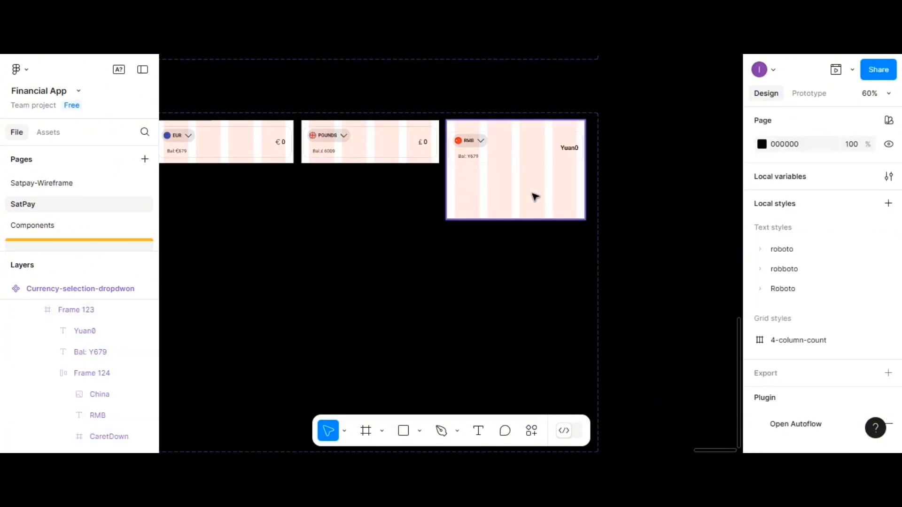
pyautogui.doubleClick(525, 162)
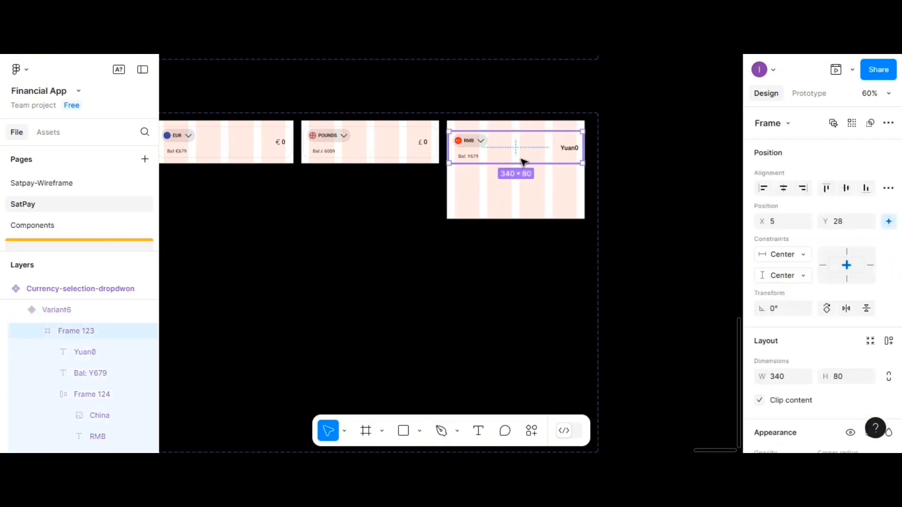
pyautogui.click(847, 252)
# - Set the RMB variant's height to 109 px and centre its balance frame vertically
pyautogui.click(535, 205)
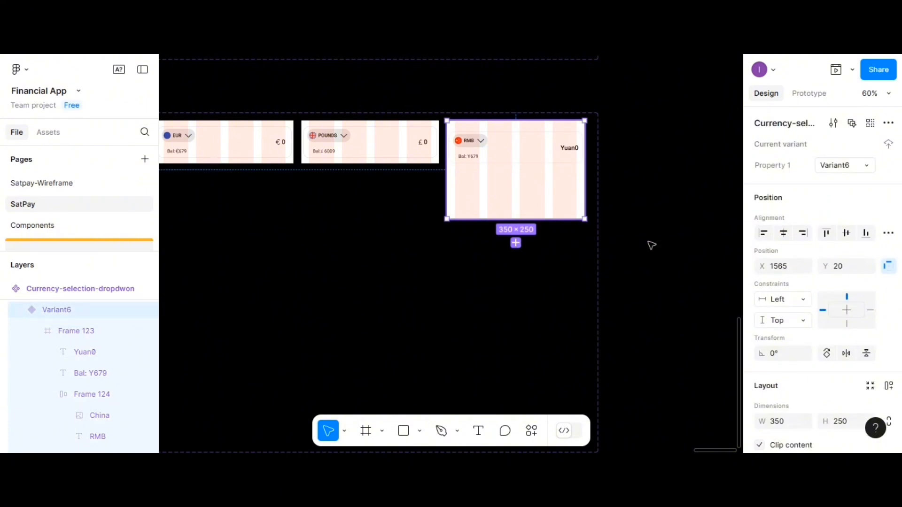
pyautogui.scroll(-3, 827, 332)
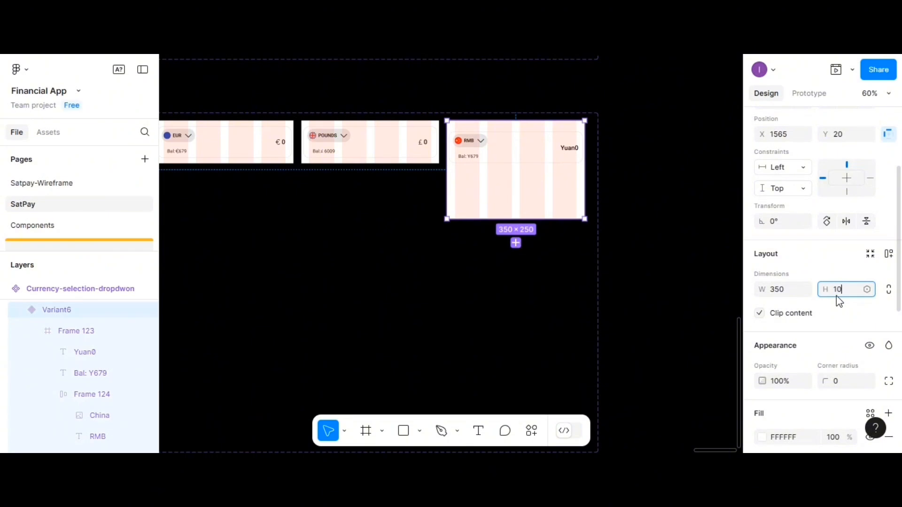
pyautogui.press('Return')
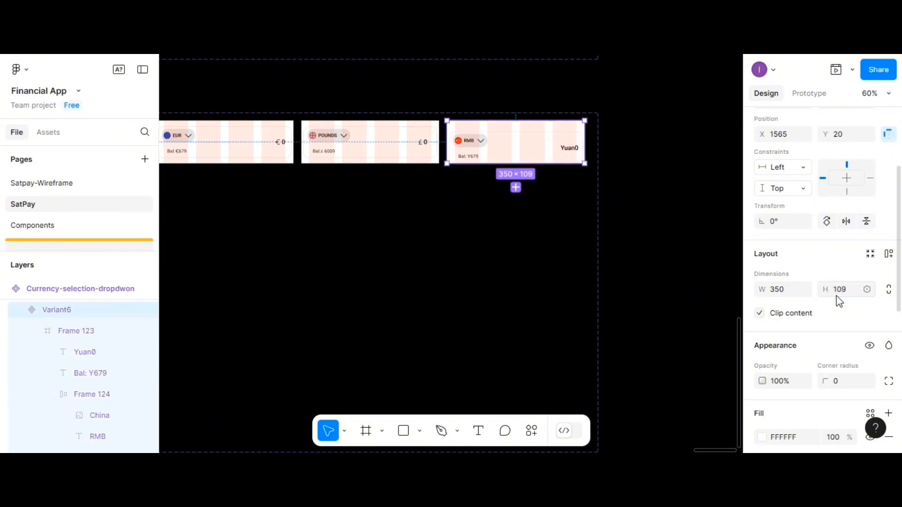
pyautogui.click(490, 149)
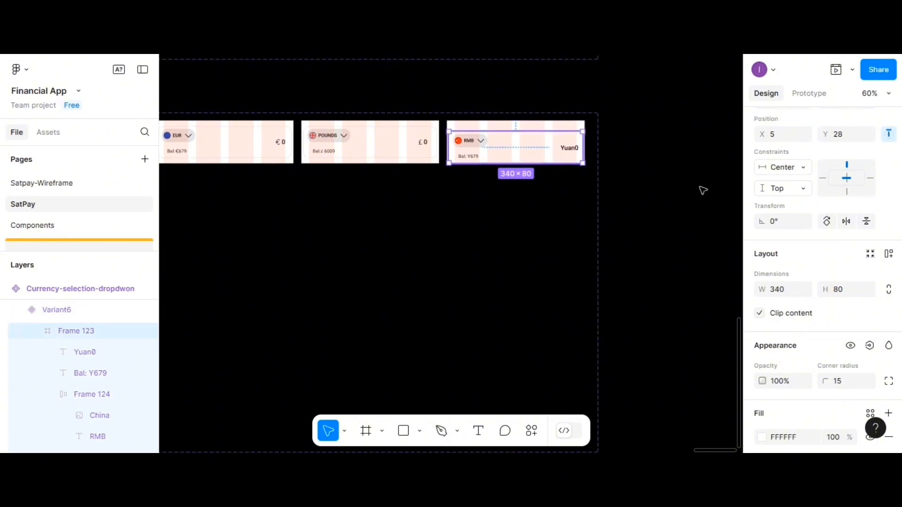
pyautogui.scroll(2, 820, 188)
pyautogui.click(847, 188)
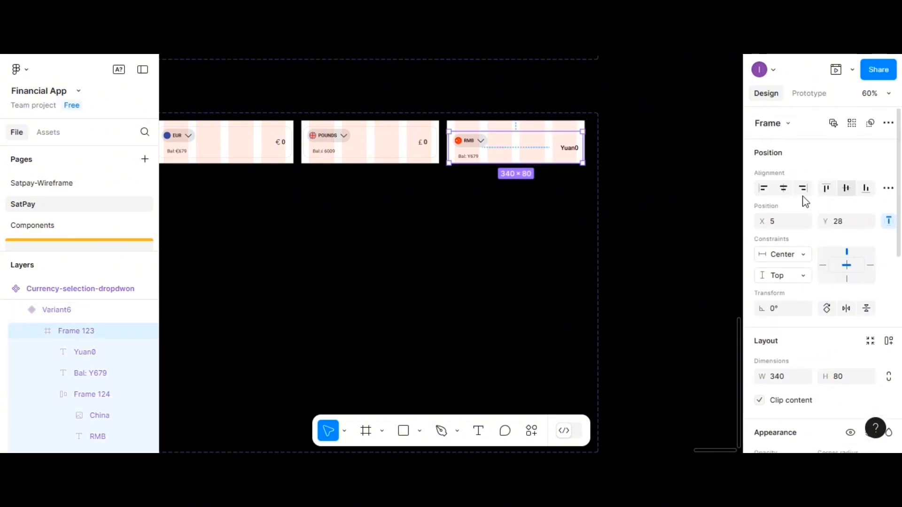
pyautogui.scroll(-2, 499, 281)
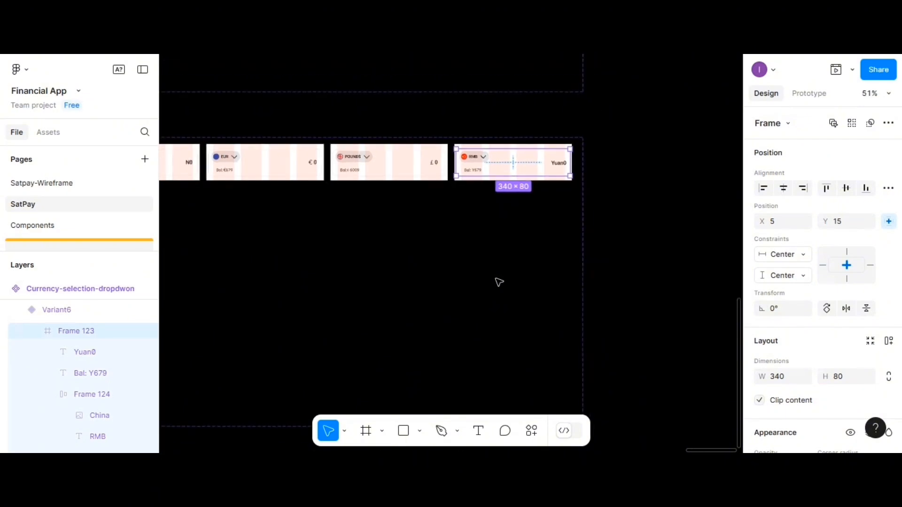
# - Rename the lower component set, whose cards lack conversion details, as "Converstion-to"
pyautogui.hscroll(-6, 499, 282)
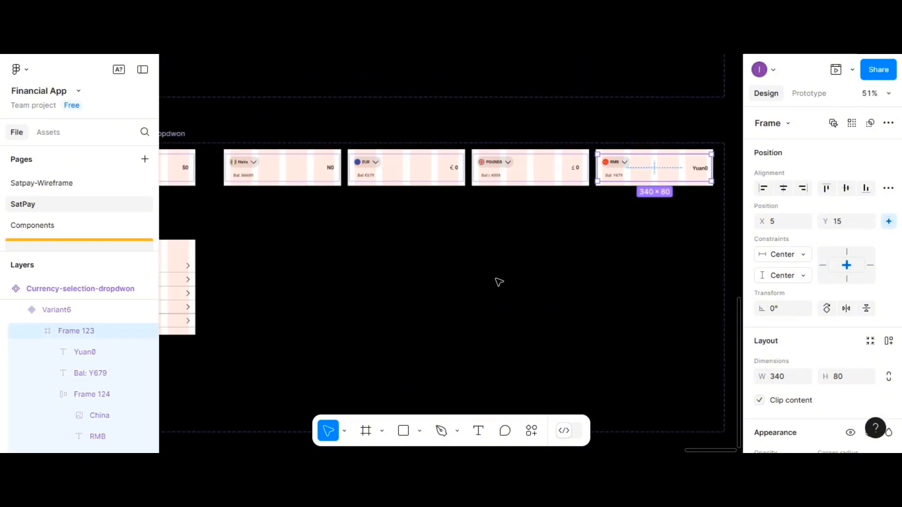
pyautogui.hscroll(-3, 499, 281)
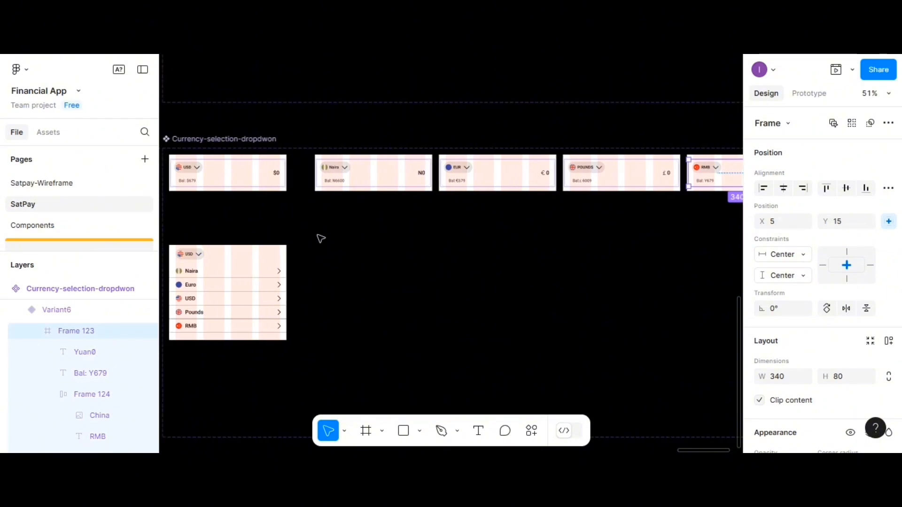
pyautogui.click(231, 141)
pyautogui.doubleClick(229, 138)
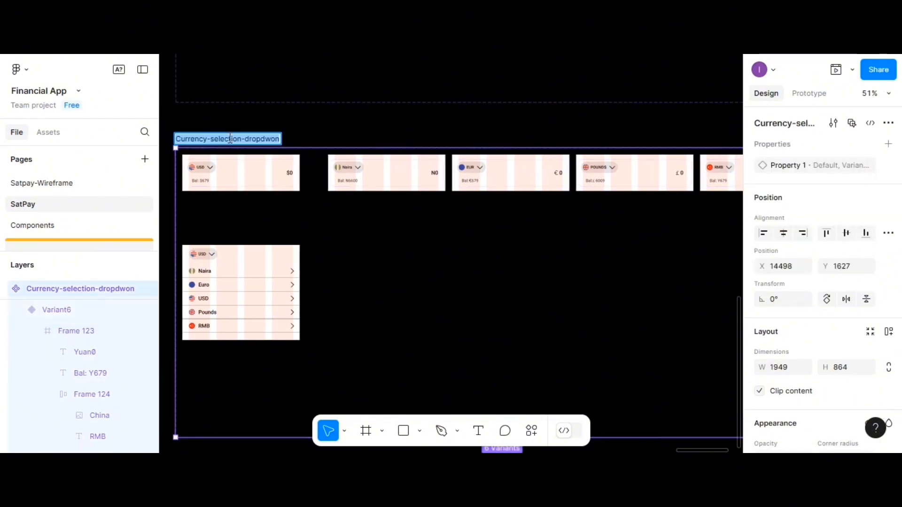
pyautogui.click(229, 139)
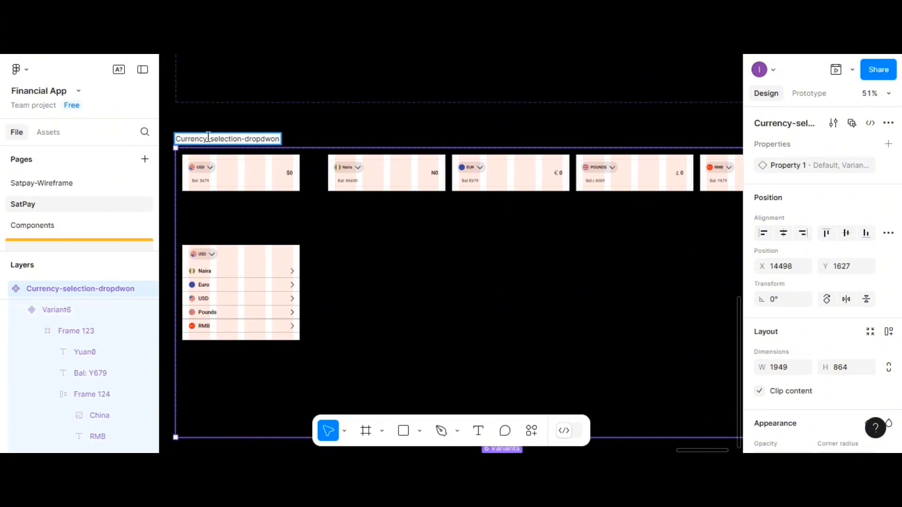
pyautogui.click(179, 139)
pyautogui.write('Conve')
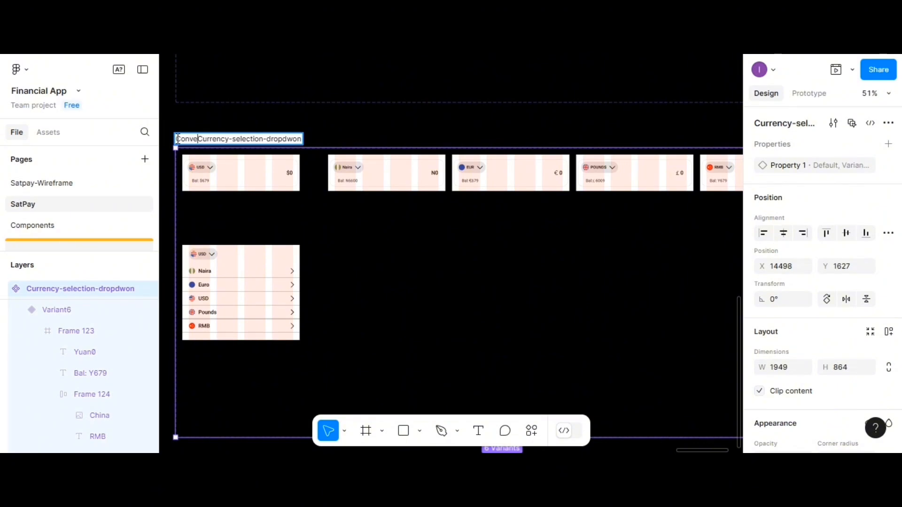
pyautogui.write('rstion')
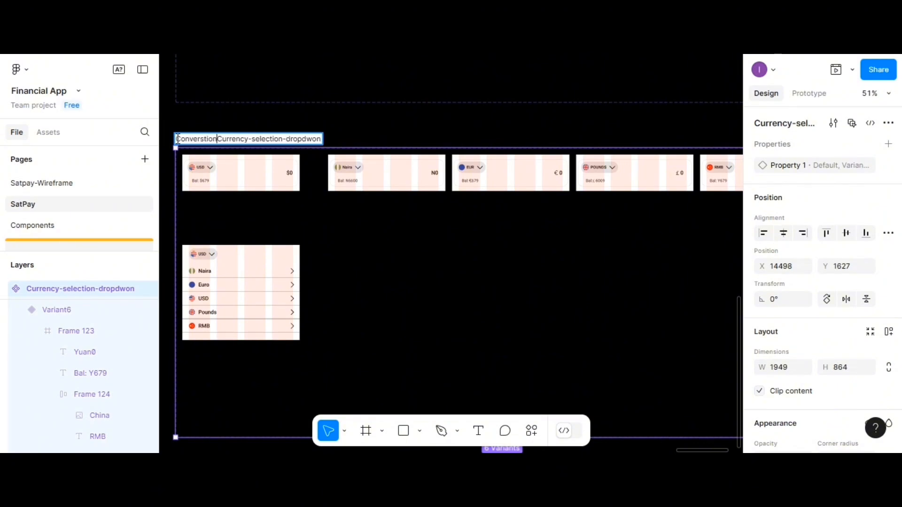
pyautogui.write('-to')
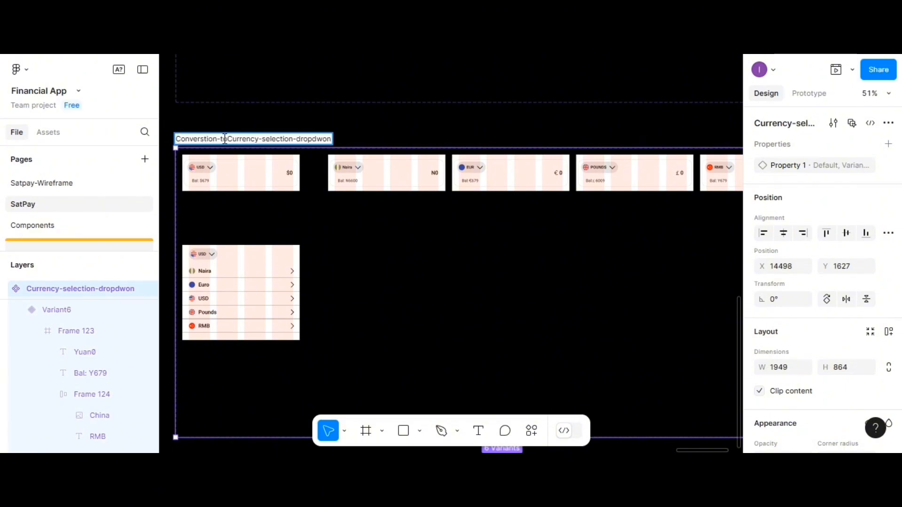
pyautogui.moveTo(229, 139); pyautogui.dragTo(324, 141)
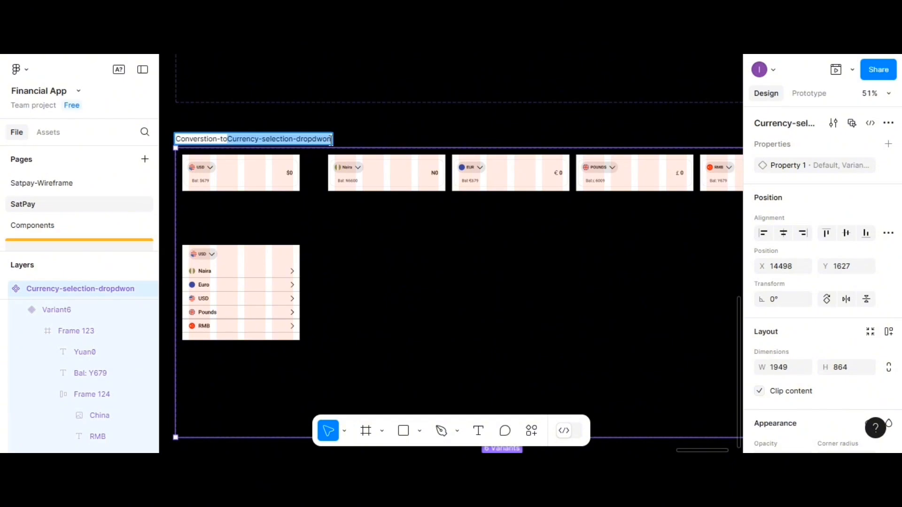
pyautogui.press('BackSpace')
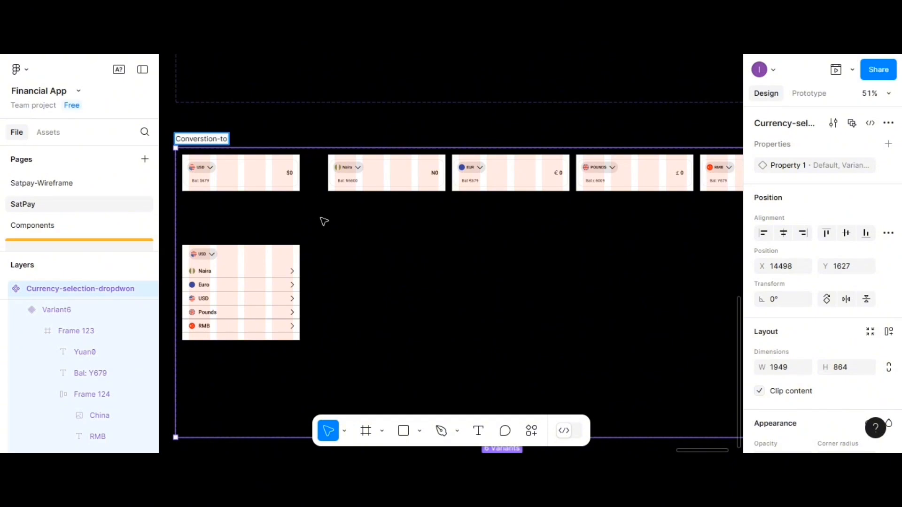
pyautogui.scroll(-3, 325, 221)
pyautogui.scroll(2, 329, 226)
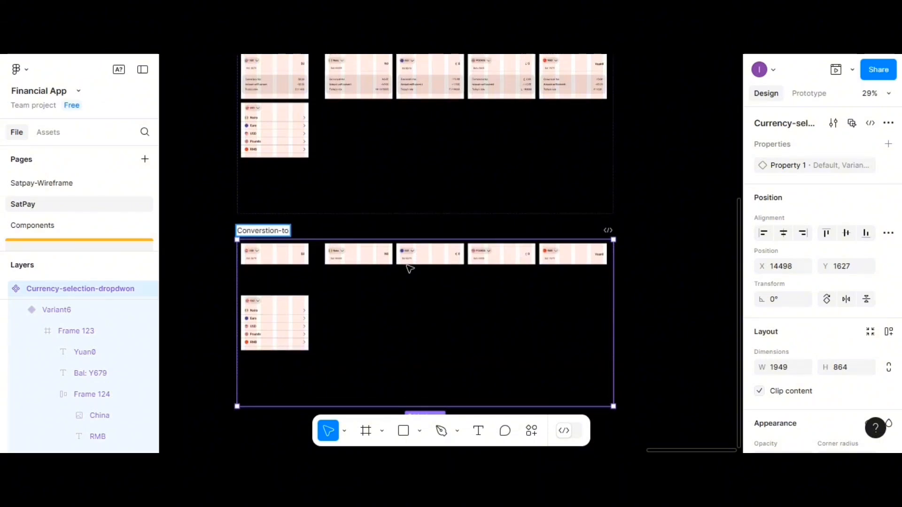
pyautogui.scroll(1, 527, 249)
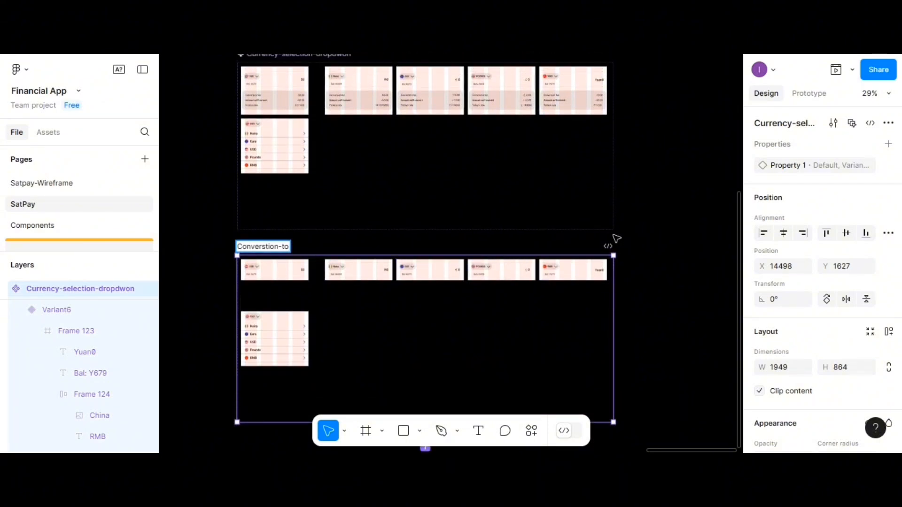
pyautogui.click(560, 245)
# - Select the Currency-selection-dropdwon and Converstion-to component sets together with the Dropdown-list component and cut them from the SatPay page
pyautogui.scroll(3, 557, 245)
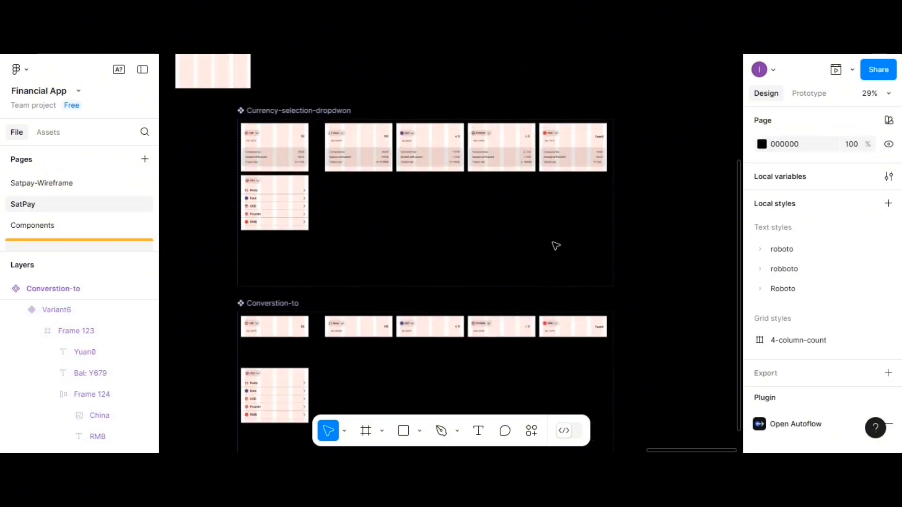
pyautogui.click(304, 112)
pyautogui.keyDown('shift'); pyautogui.click(280, 302); pyautogui.keyUp('shift')
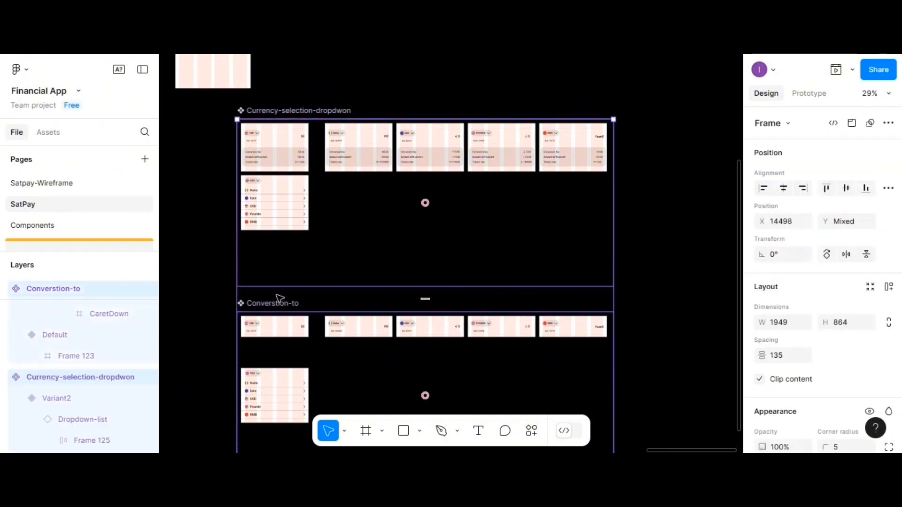
pyautogui.hscroll(-5, 278, 298)
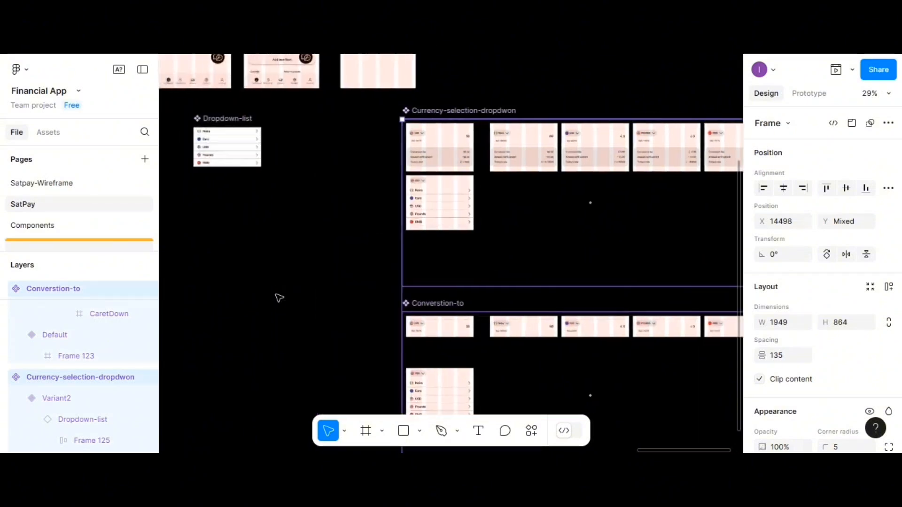
pyautogui.keyDown('shift'); pyautogui.click(268, 125); pyautogui.keyUp('shift')
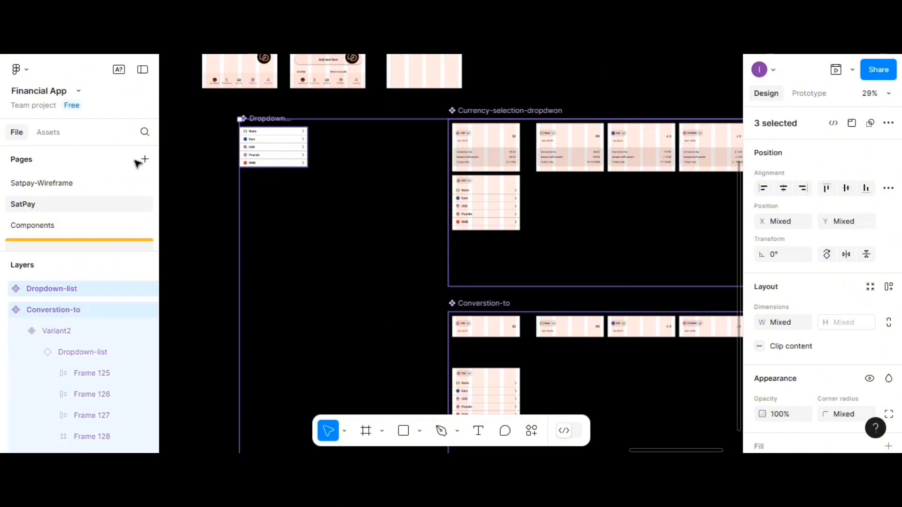
# - Paste the three cut components into the empty area of the Components page, and return to the SatPay page
pyautogui.click(68, 226)
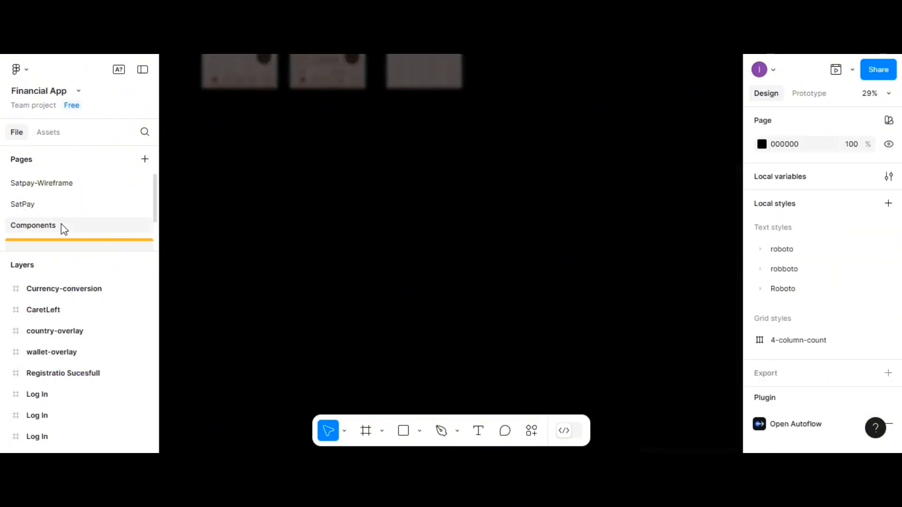
pyautogui.scroll(-5, 413, 258)
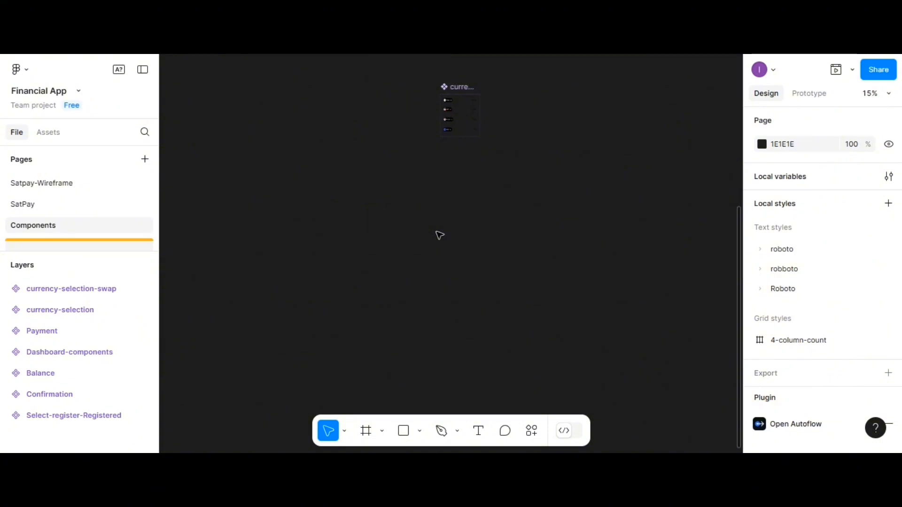
pyautogui.hotkey('ctrl', 'v')
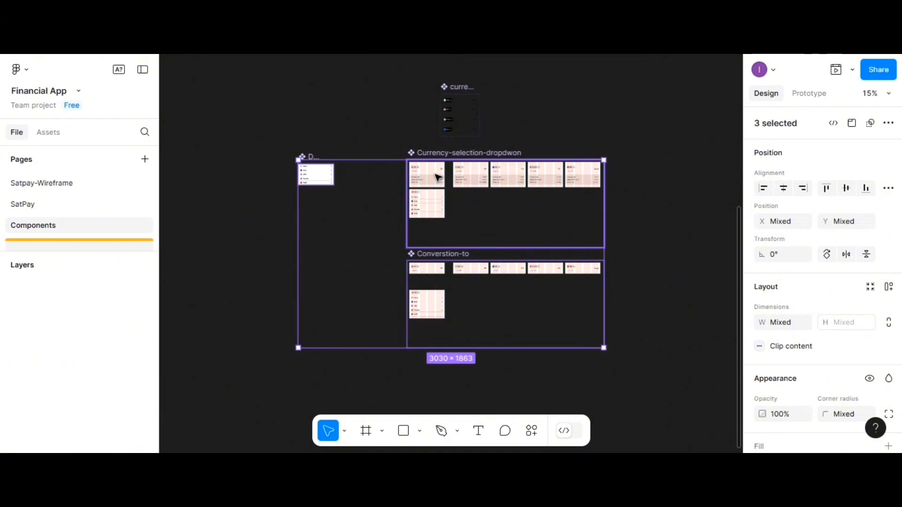
pyautogui.scroll(3, 480, 171)
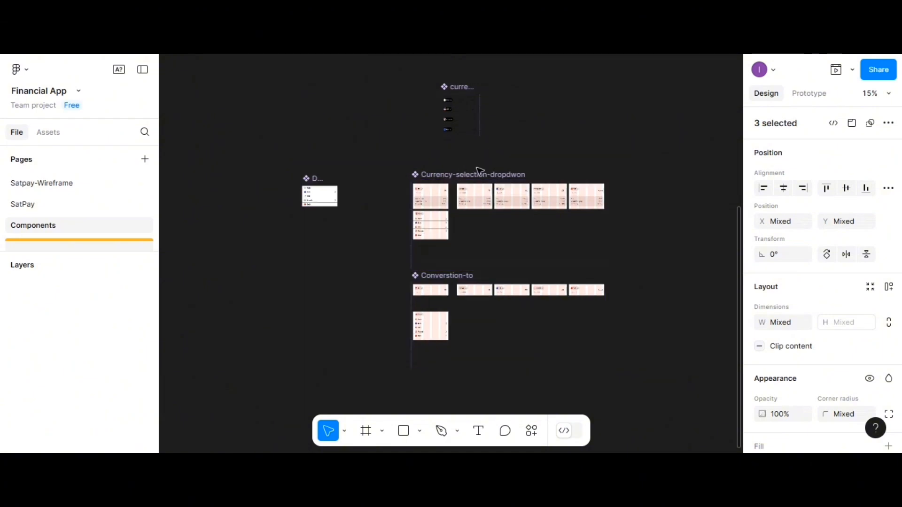
pyautogui.click(50, 207)
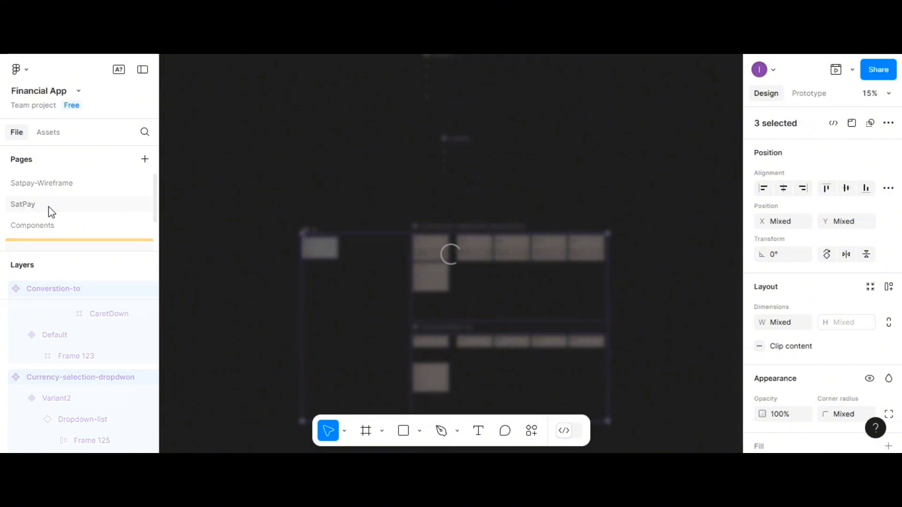
# - Locate the Currency-conversion frame on the SatPay page and examine its Convert money layout up close
pyautogui.scroll(2, 444, 245)
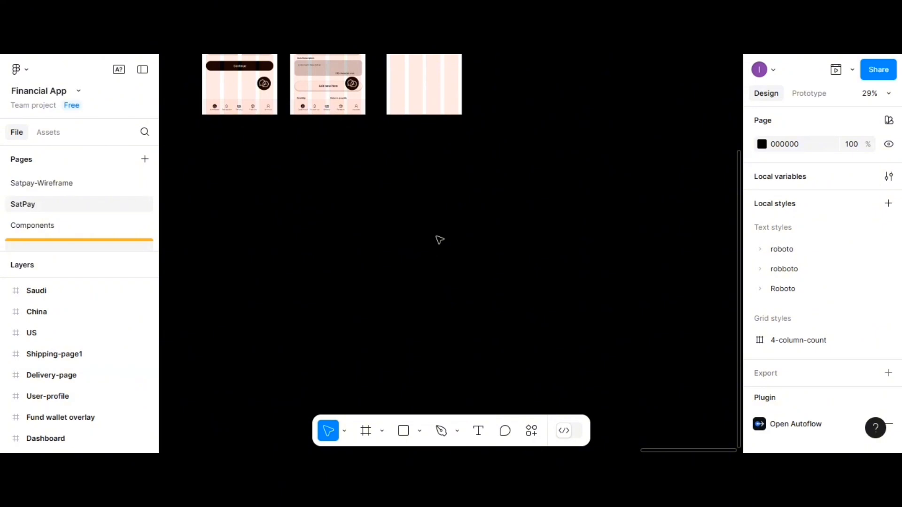
pyautogui.scroll(2, 438, 239)
pyautogui.scroll(4, 438, 238)
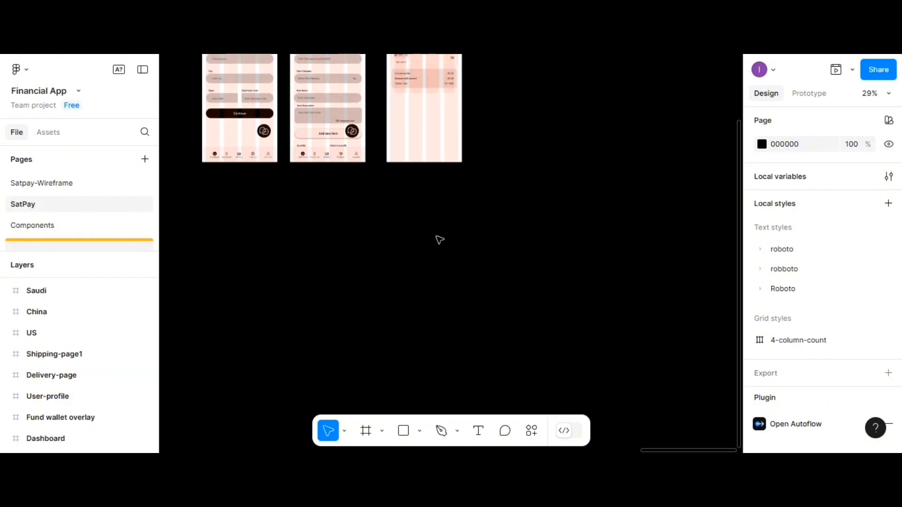
pyautogui.scroll(3, 440, 240)
pyautogui.click(423, 89)
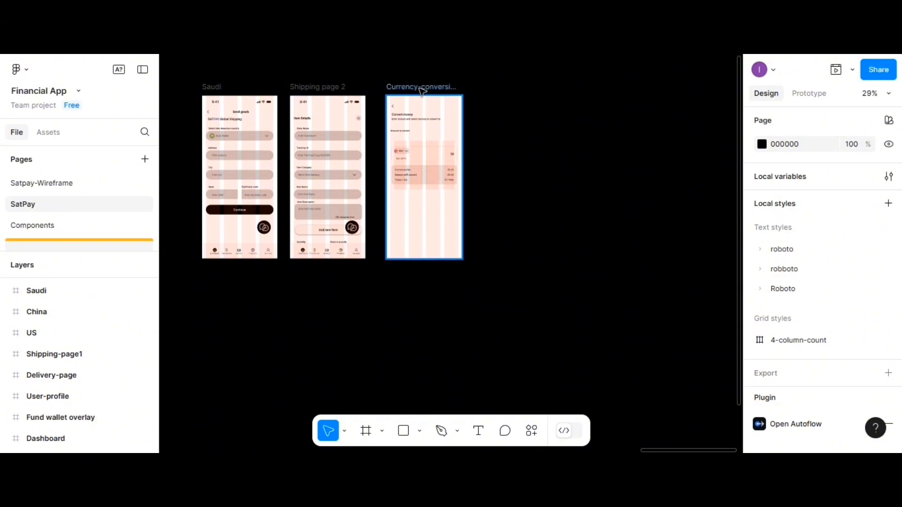
pyautogui.click(415, 100)
pyautogui.scroll(3, 417, 101)
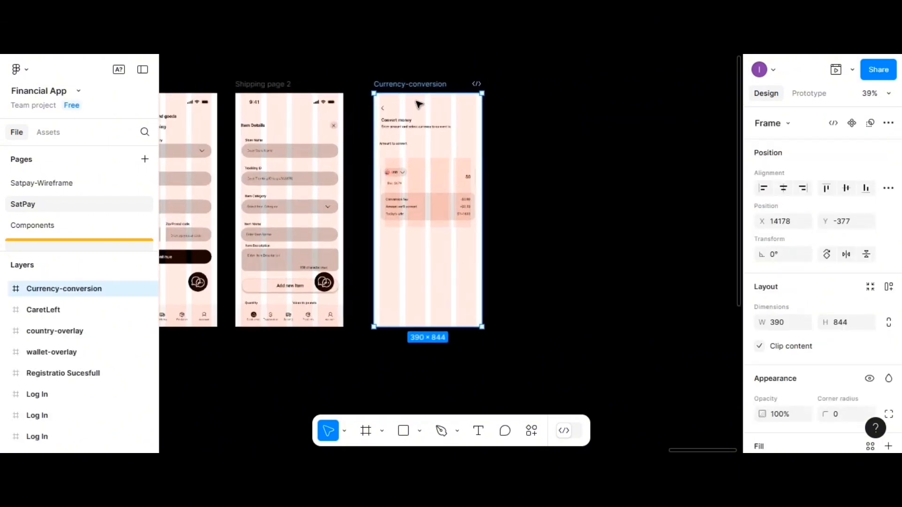
pyautogui.scroll(3, 418, 104)
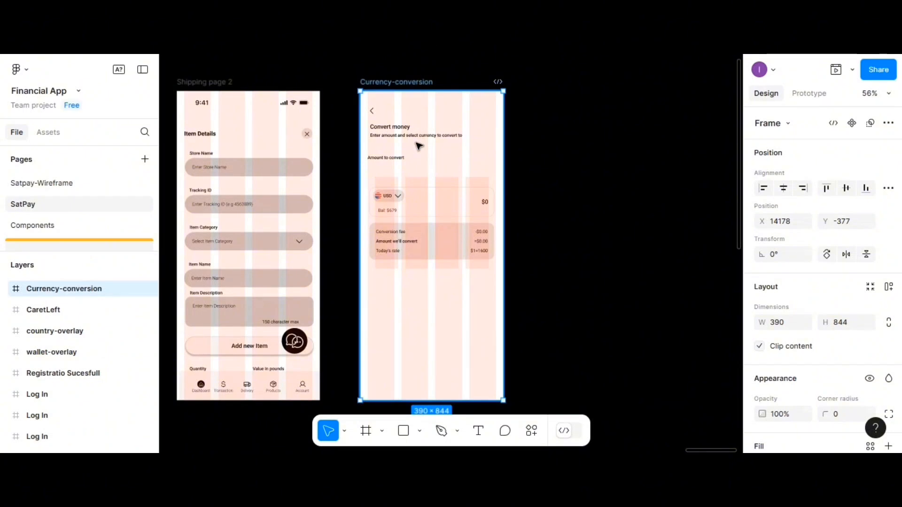
pyautogui.scroll(1, 519, 178)
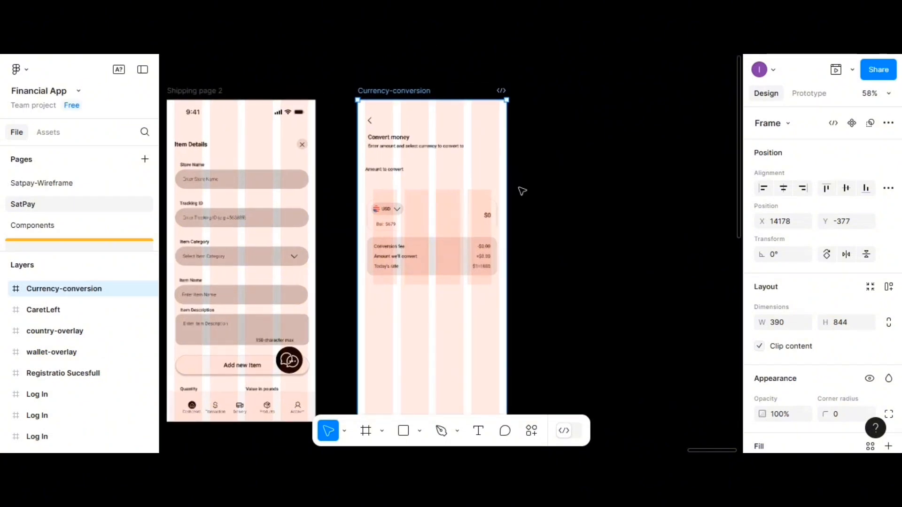
pyautogui.scroll(-1, 496, 195)
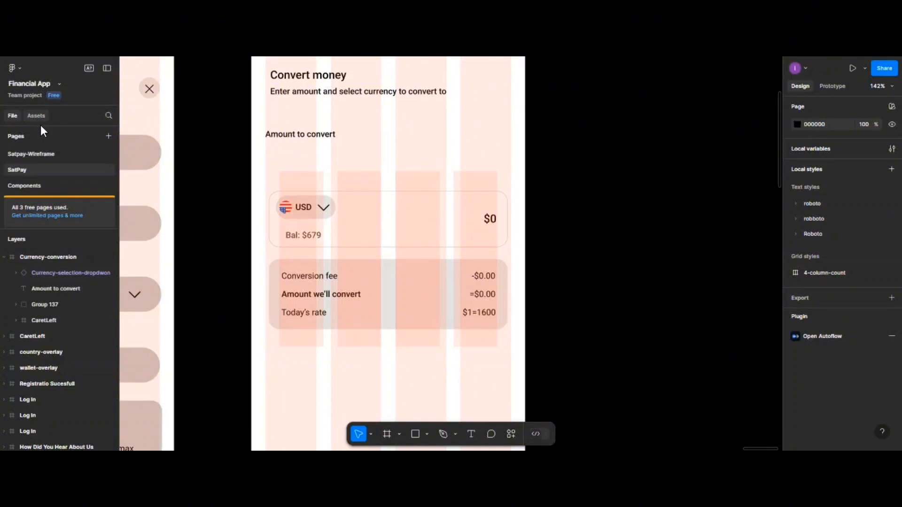
# - Insert an instance of the Converstion-to component from this file's Components assets below the conversion details card in the Currency-conversion frame
pyautogui.click(36, 116)
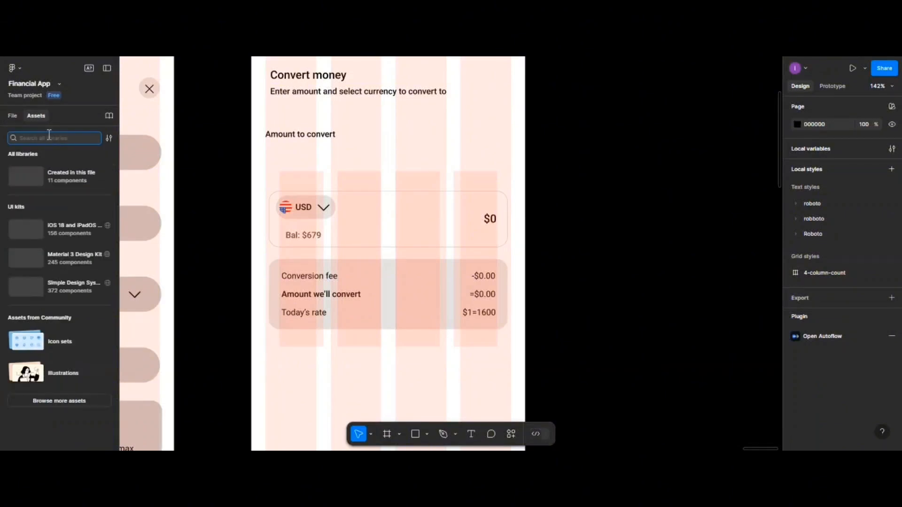
pyautogui.click(46, 183)
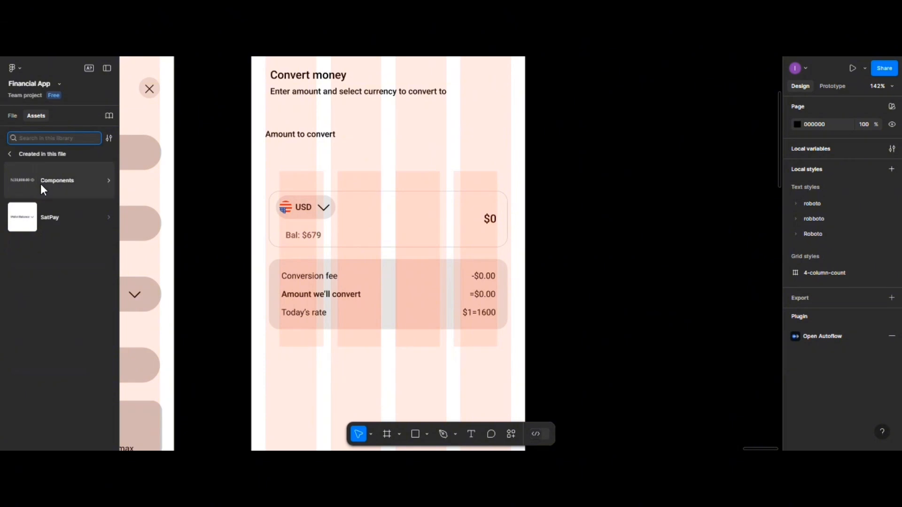
pyautogui.click(41, 183)
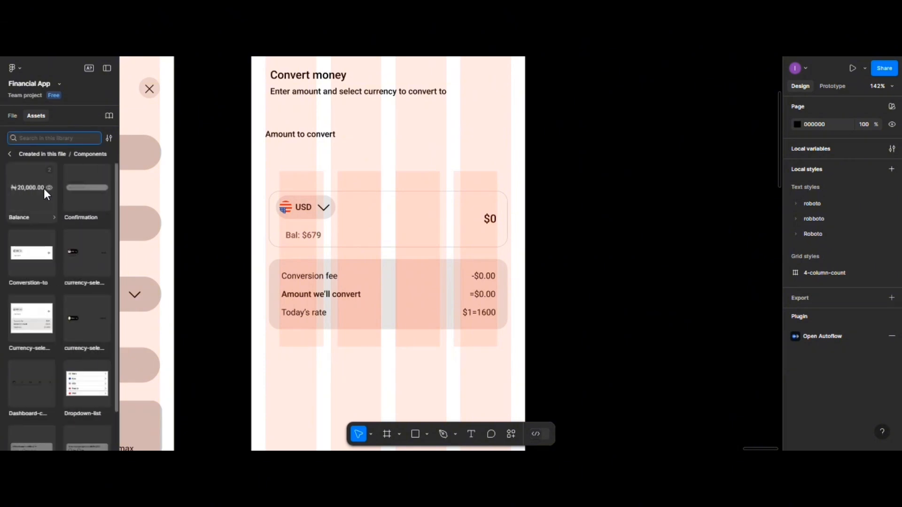
pyautogui.scroll(-2, 47, 215)
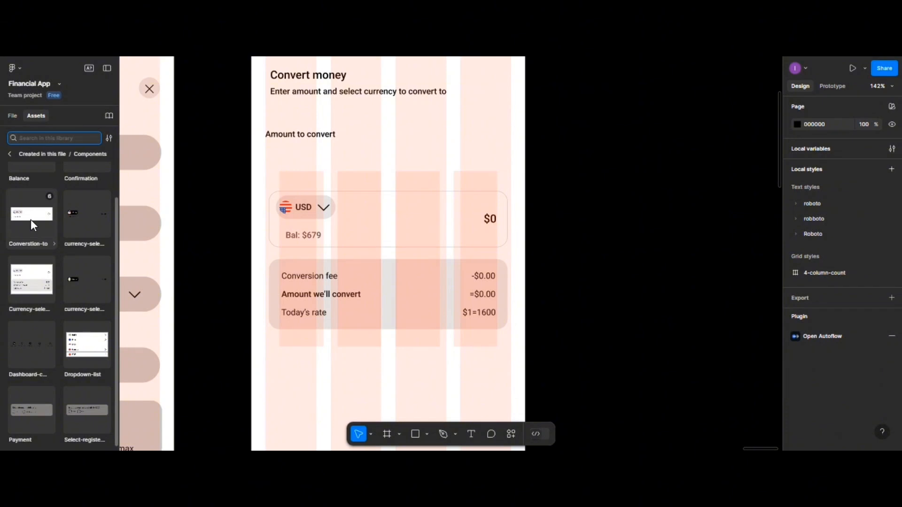
pyautogui.moveTo(31, 221); pyautogui.dragTo(387, 404)
pyautogui.scroll(-4, 385, 388)
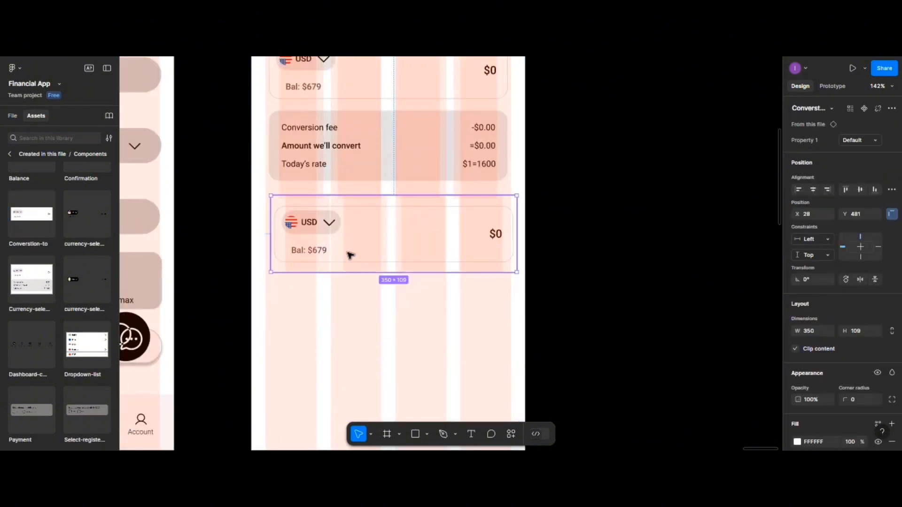
# - Align the Currency-selection-dropdwon and Converstion-to instances on their horizontal centres and remove their vertical overlap, placing the lower one at Y 485
pyautogui.scroll(5, 352, 250)
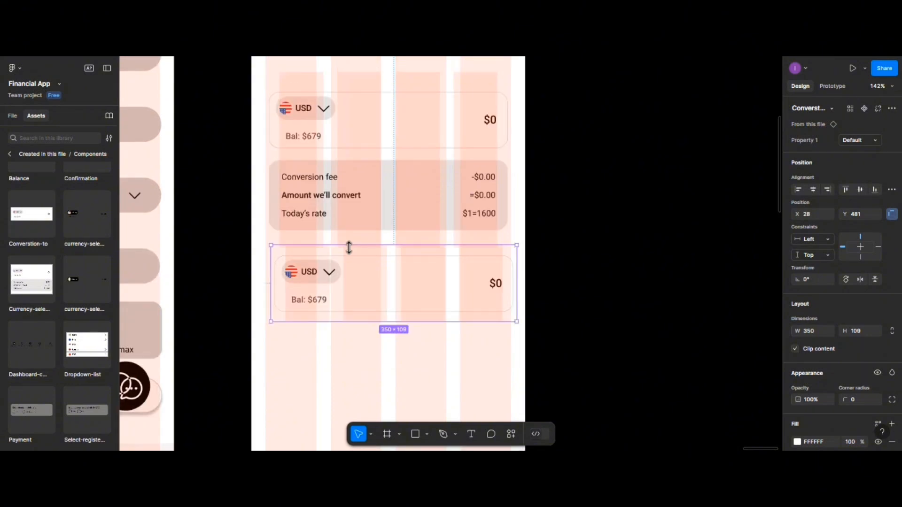
pyautogui.scroll(-2, 353, 251)
pyautogui.scroll(2, 352, 250)
pyautogui.scroll(-2, 352, 251)
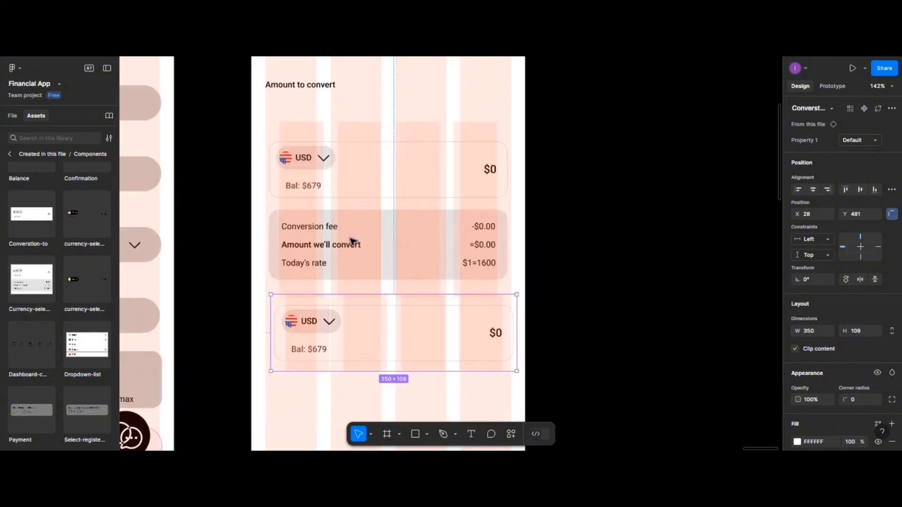
pyautogui.click(356, 202)
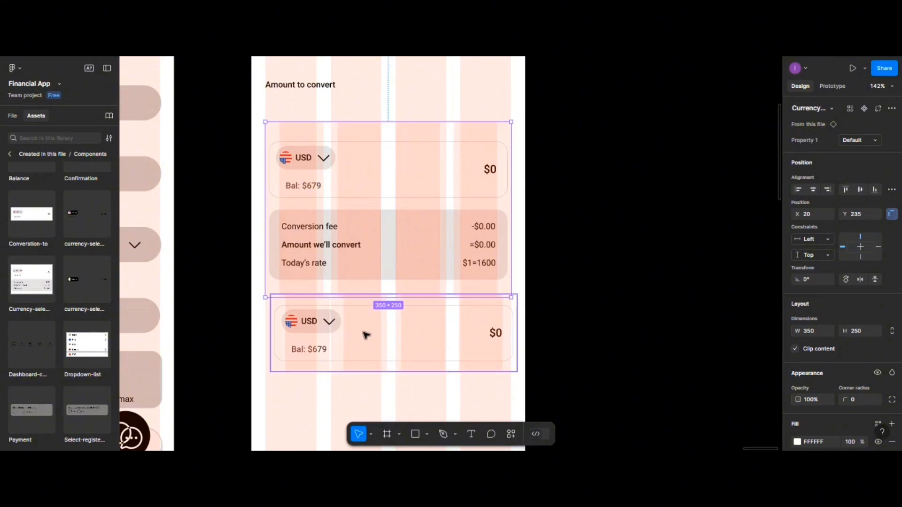
pyautogui.keyDown('shift'); pyautogui.click(365, 336); pyautogui.keyUp('shift')
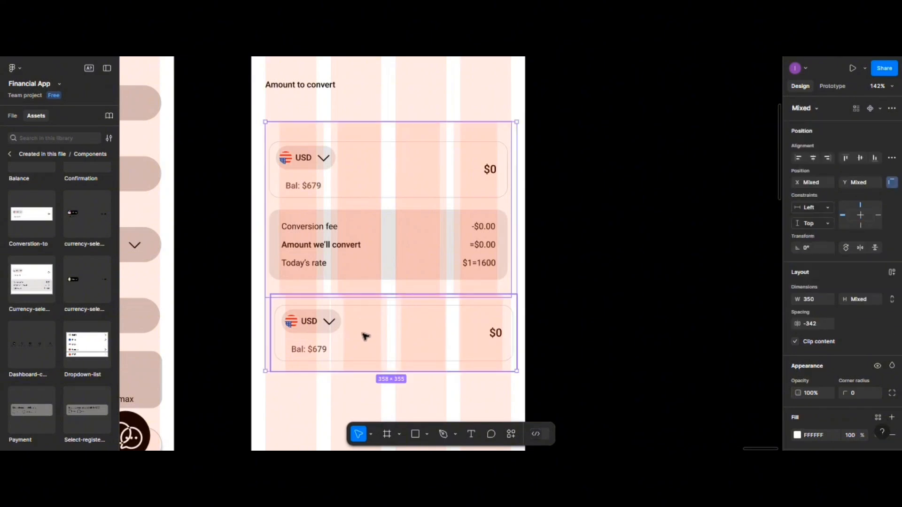
pyautogui.click(815, 159)
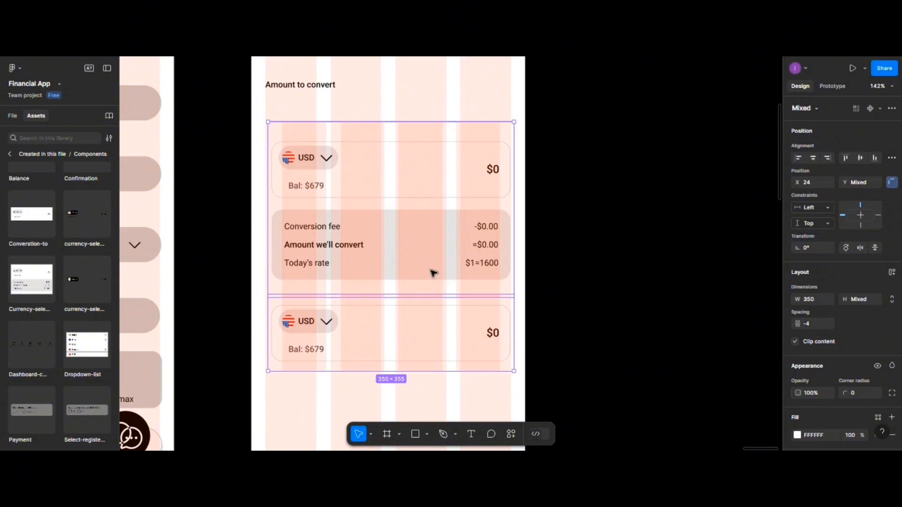
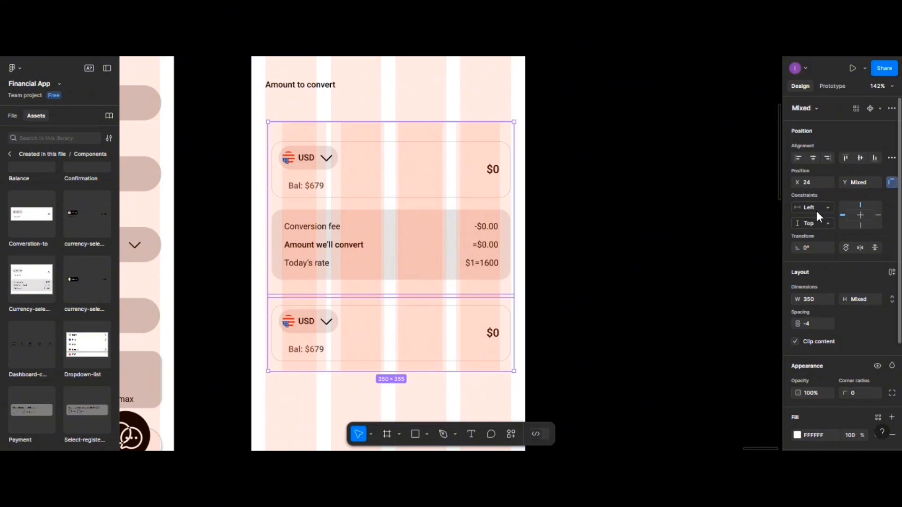
pyautogui.click(891, 158)
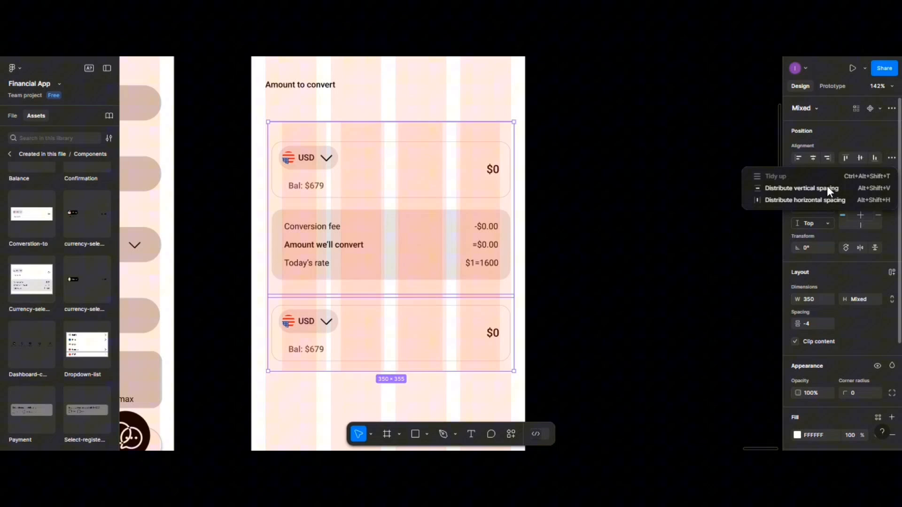
pyautogui.click(782, 188)
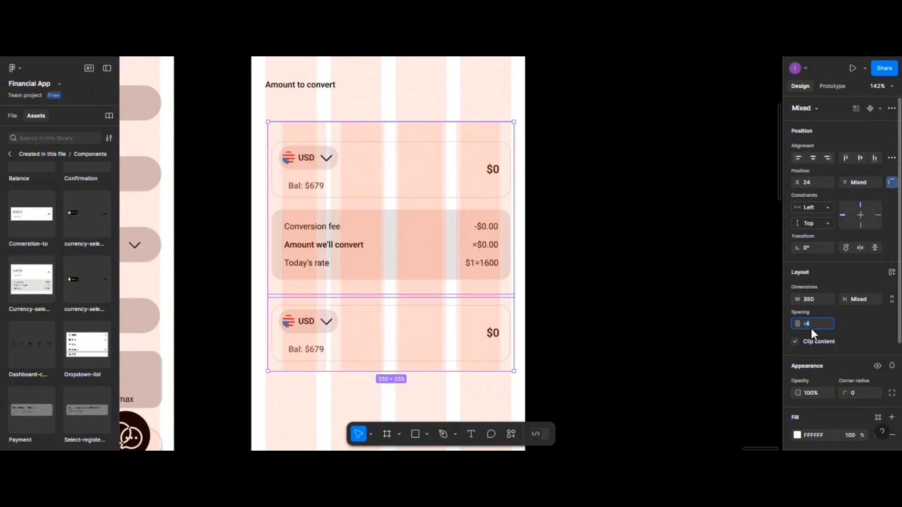
pyautogui.click(449, 318)
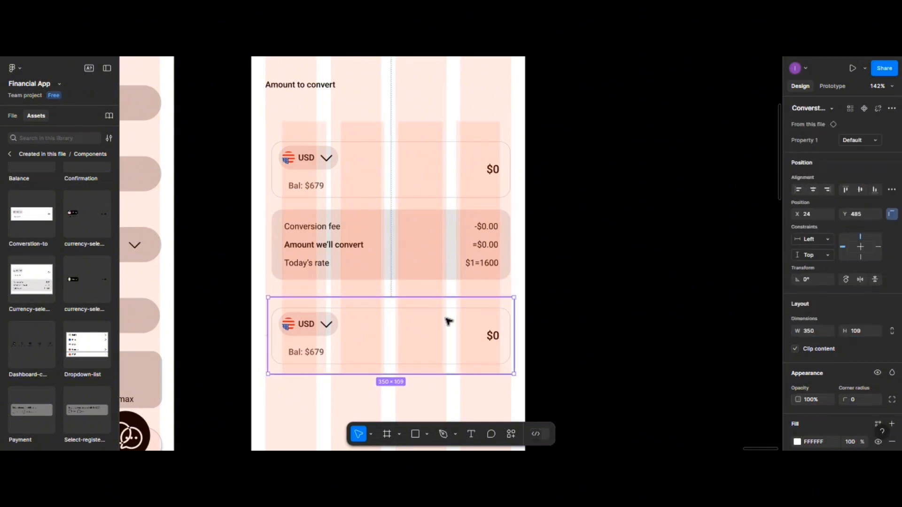
pyautogui.click(318, 401)
# - Move the "Amount to convert" label onto the upper currency card, bring it to the front and place it just above the outlined box at X 47, Y 241
pyautogui.scroll(4, 338, 337)
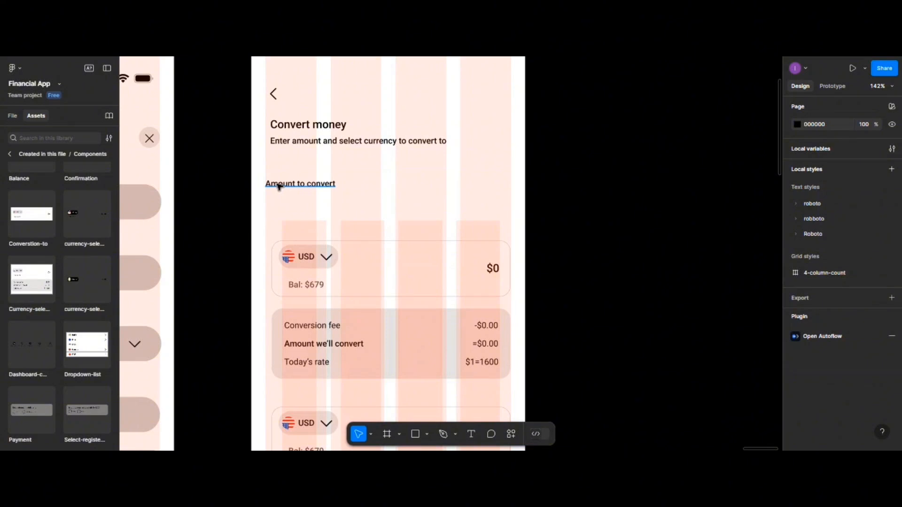
pyautogui.moveTo(279, 187); pyautogui.dragTo(332, 237)
pyautogui.click(324, 238)
pyautogui.scroll(-3, 333, 230)
pyautogui.rightClick(344, 172)
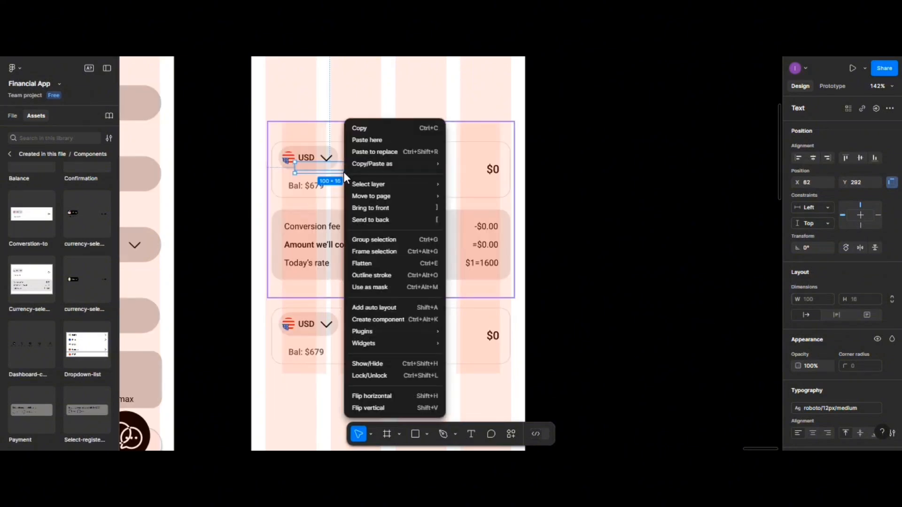
pyautogui.click(367, 208)
pyautogui.moveTo(351, 165); pyautogui.dragTo(342, 135)
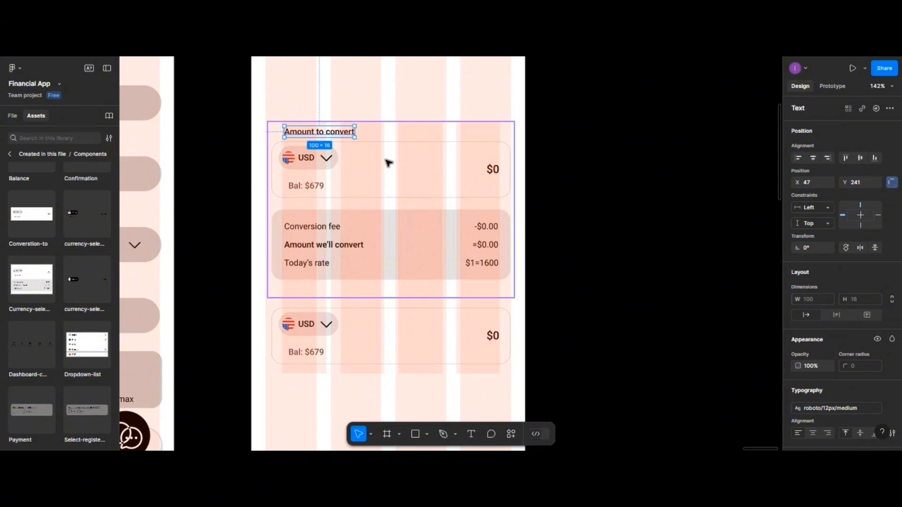
pyautogui.scroll(-3, 403, 324)
pyautogui.click(403, 324)
pyautogui.scroll(3, 403, 324)
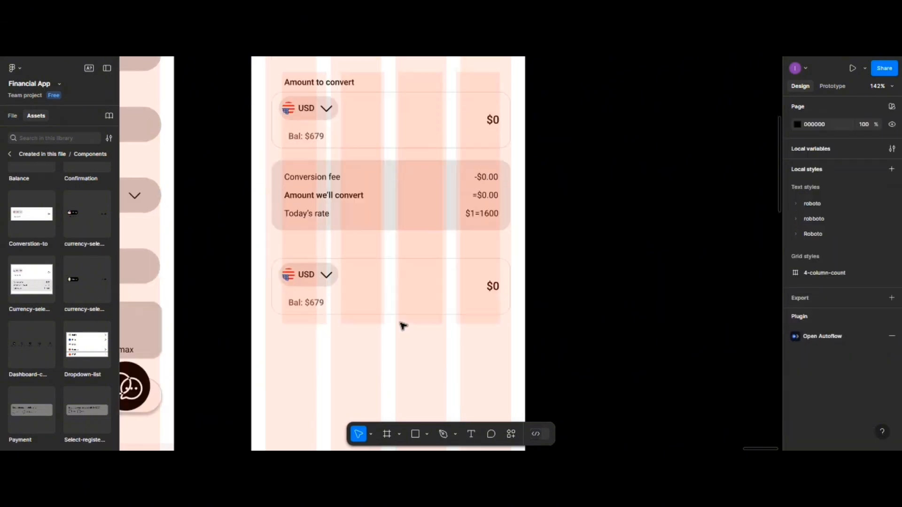
# - Duplicate the "Amount to convert" label above the lower currency card at X 44, Y 477 and change the copy's text to "Amount you will receive"
pyautogui.click(320, 133)
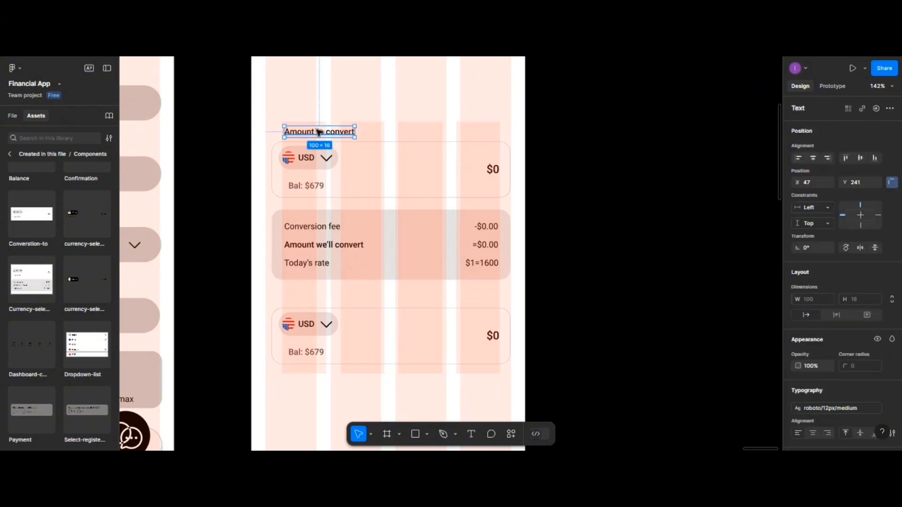
pyautogui.moveTo(319, 132); pyautogui.dragTo(352, 297)
pyautogui.doubleClick(321, 299)
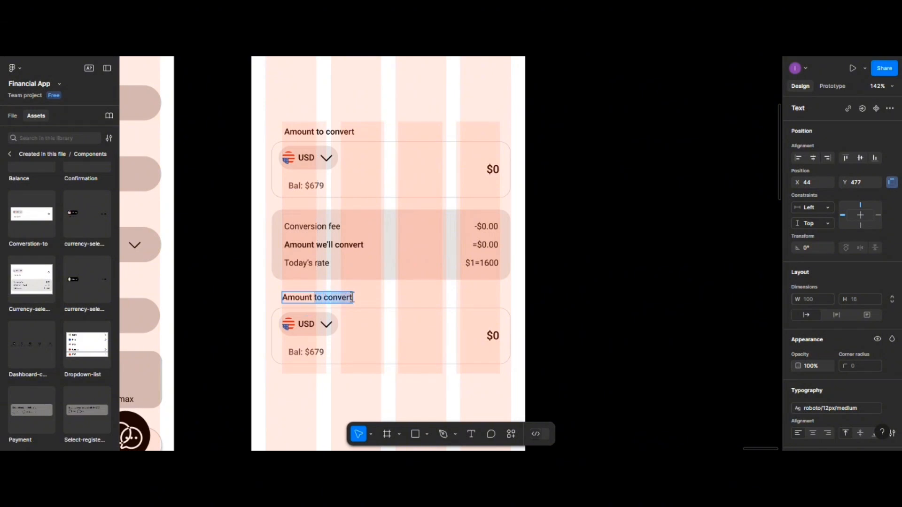
pyautogui.write('yo')
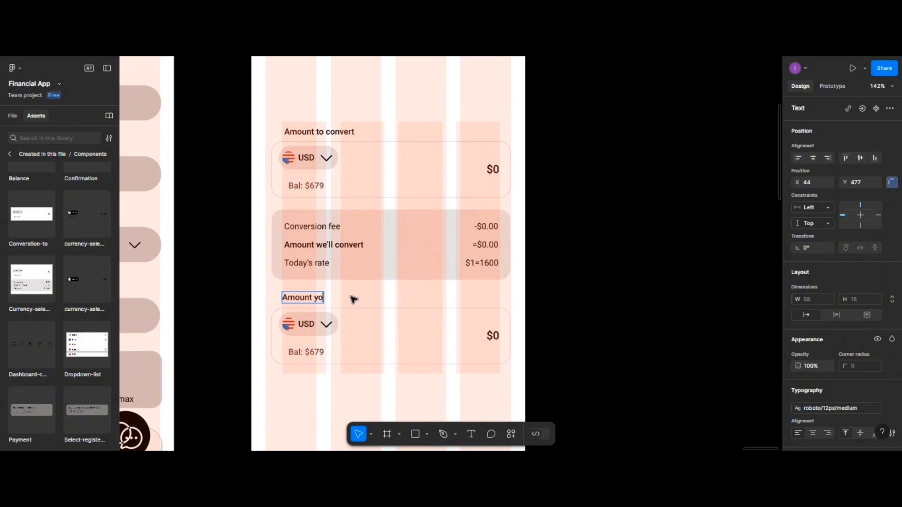
pyautogui.write('u willreceive')
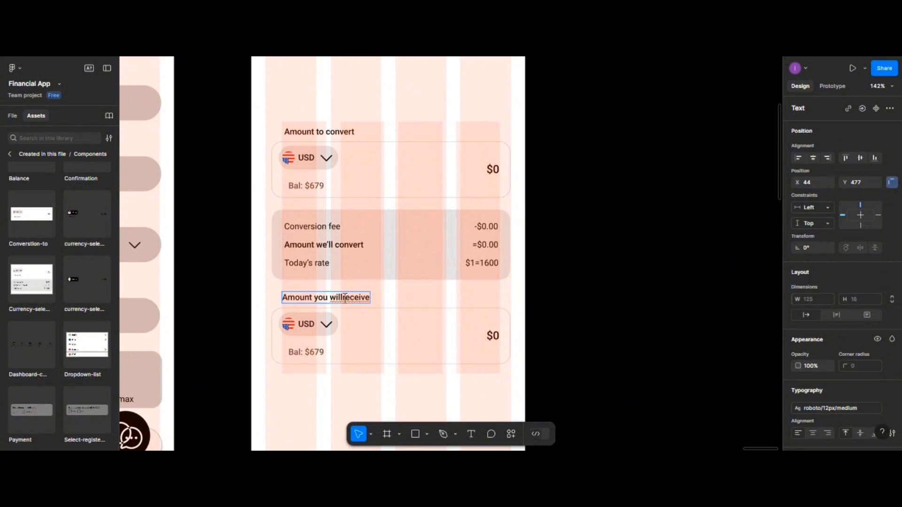
pyautogui.click(343, 298)
pyautogui.press('Escape')
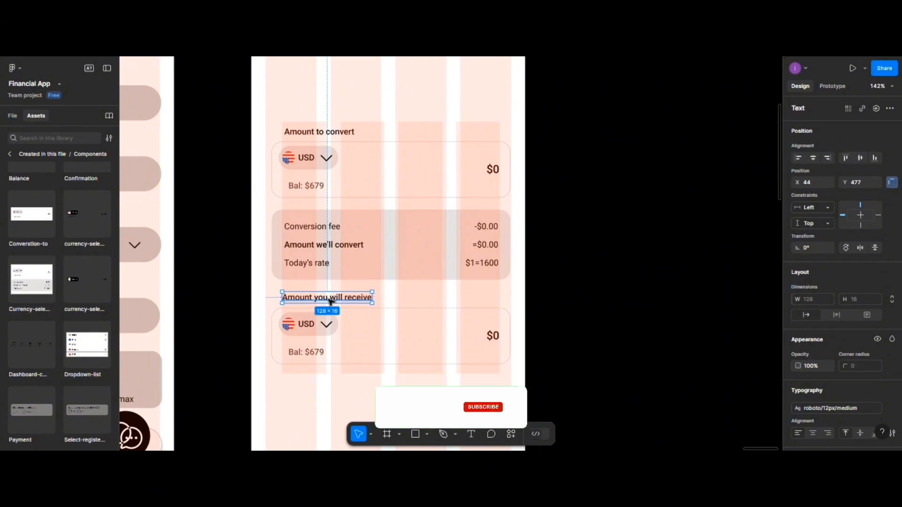
pyautogui.press('Escape')
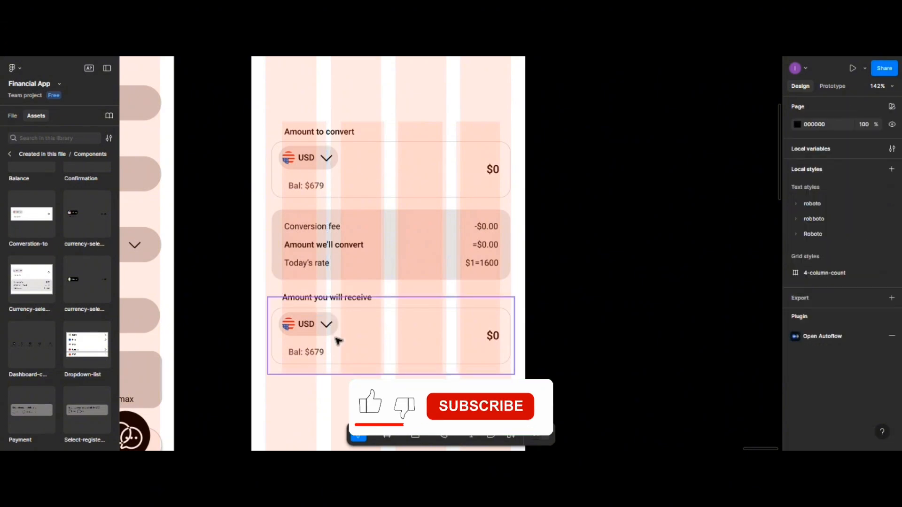
# - Set the vertical spacing between the "Amount you will receive" label and the lower currency card to 0
pyautogui.click(339, 299)
pyautogui.keyDown('shift'); pyautogui.click(339, 348); pyautogui.keyUp('shift')
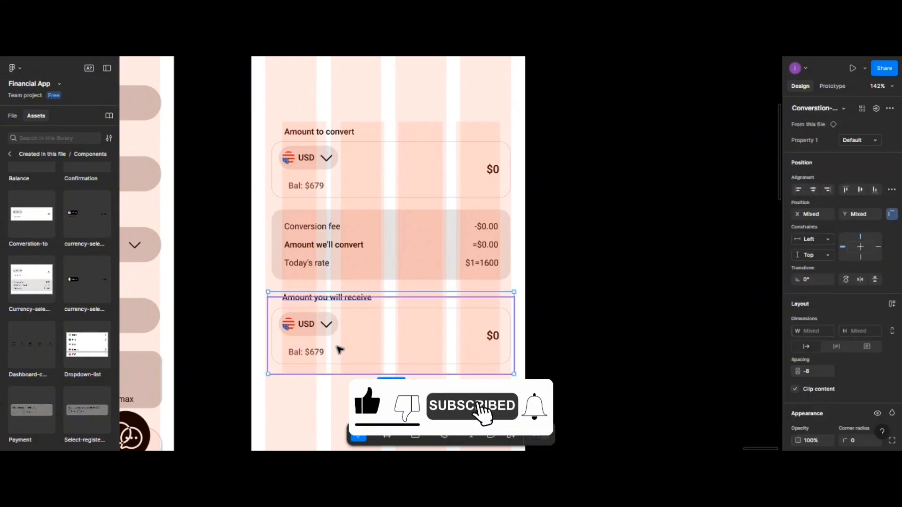
pyautogui.click(812, 372)
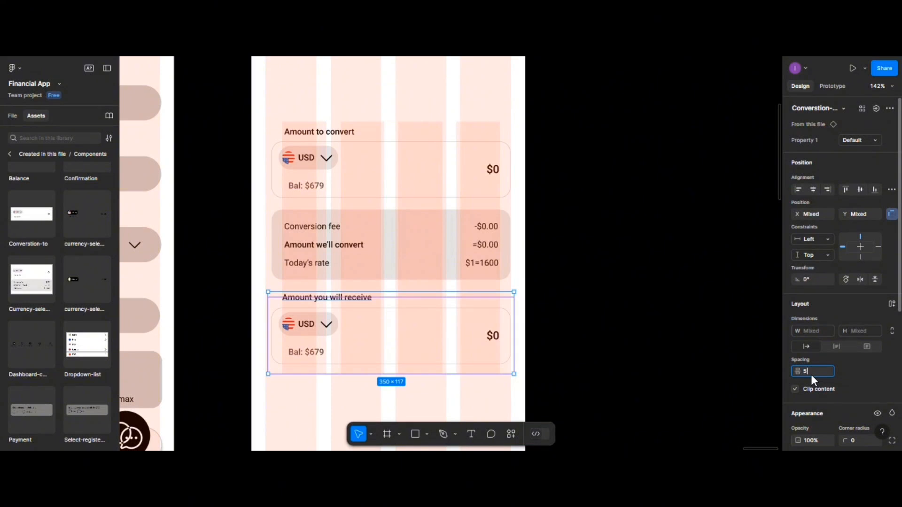
pyautogui.press('Return')
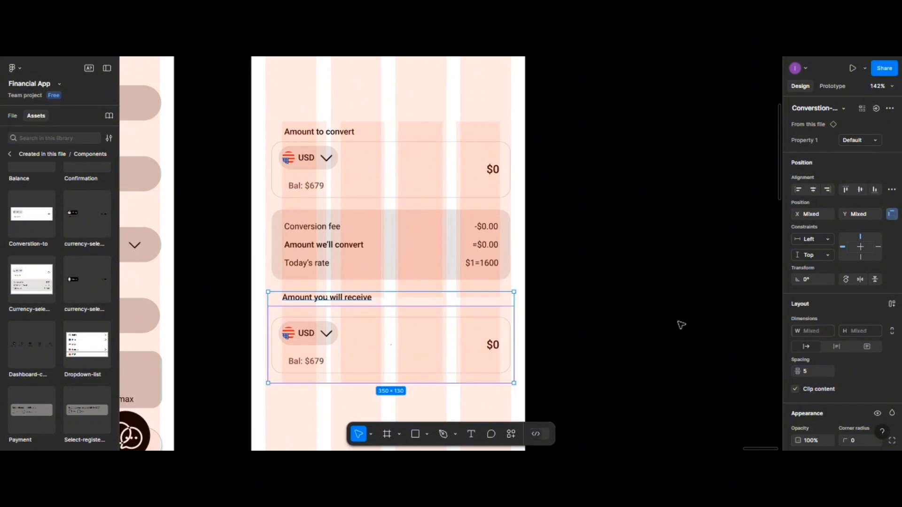
pyautogui.write('0')
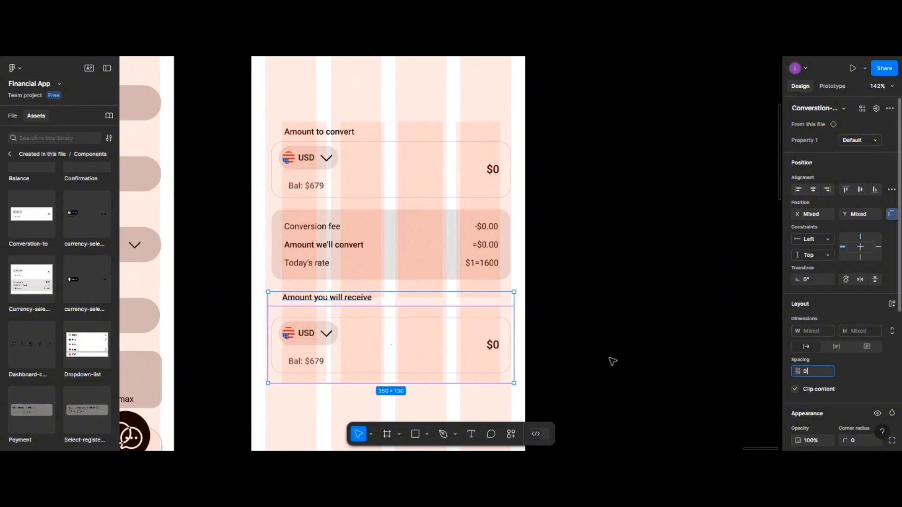
pyautogui.click(429, 348)
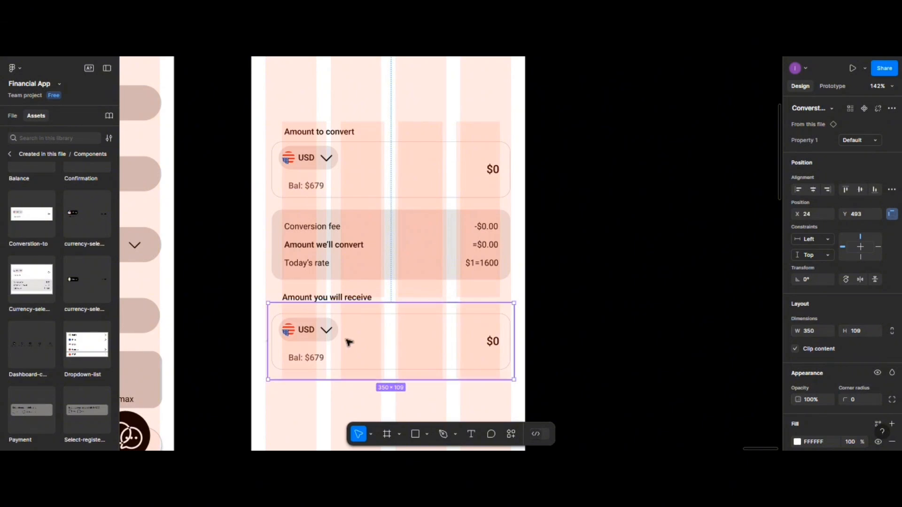
# - Move the "Amount you will receive" label just above the lower card's outlined box, to X 39, Y 489
pyautogui.doubleClick(331, 298)
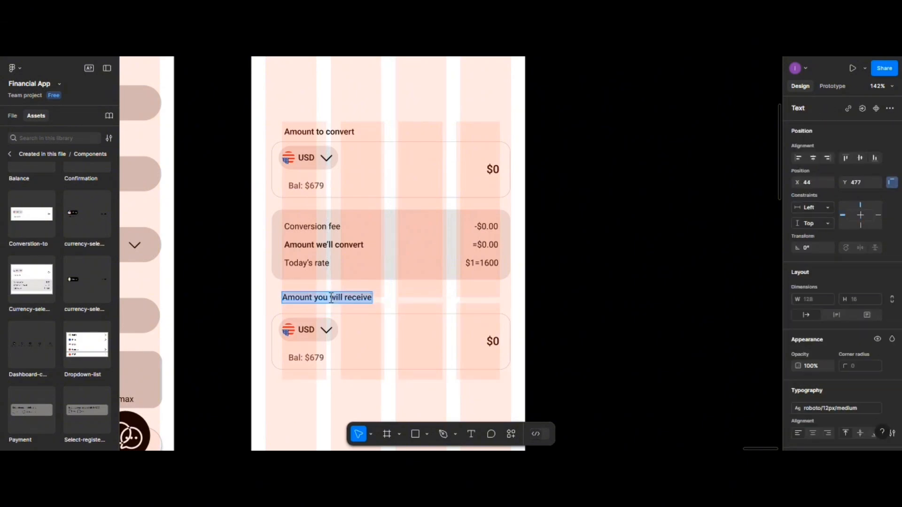
pyautogui.press('Escape')
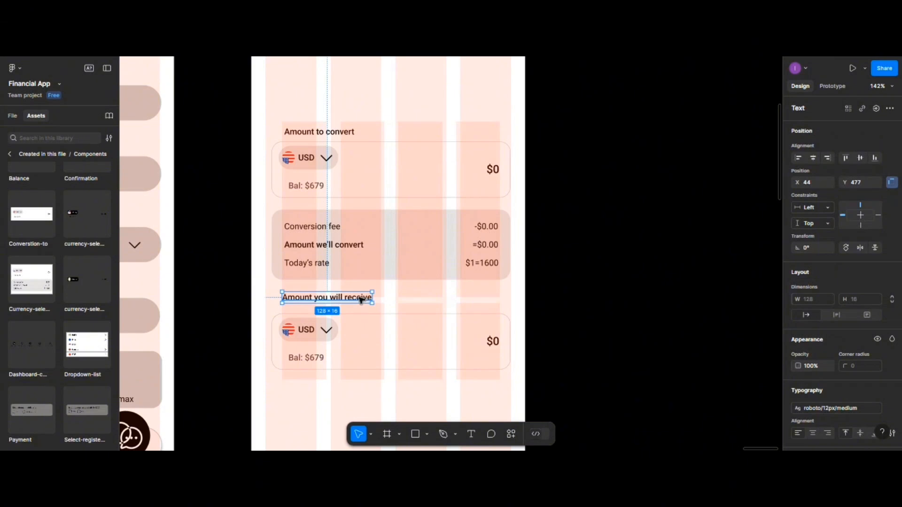
pyautogui.moveTo(361, 300); pyautogui.dragTo(356, 313)
pyautogui.click(341, 378)
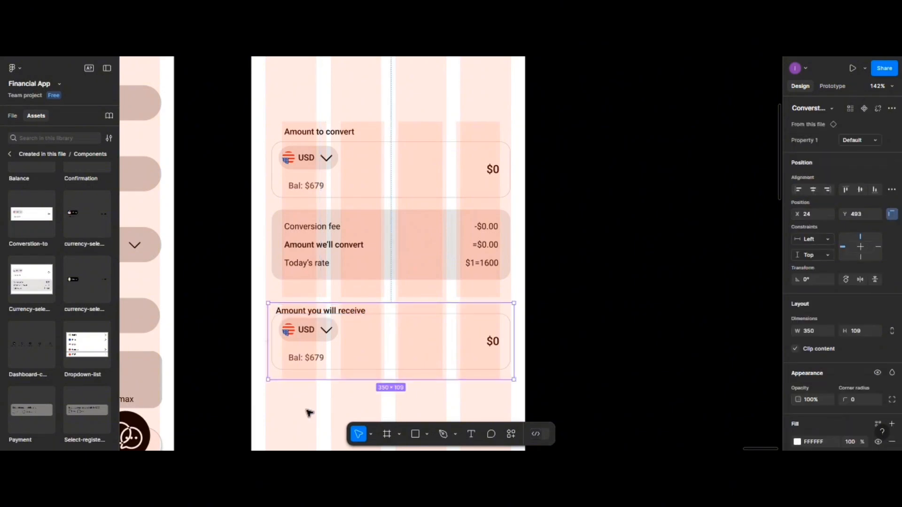
pyautogui.doubleClick(323, 314)
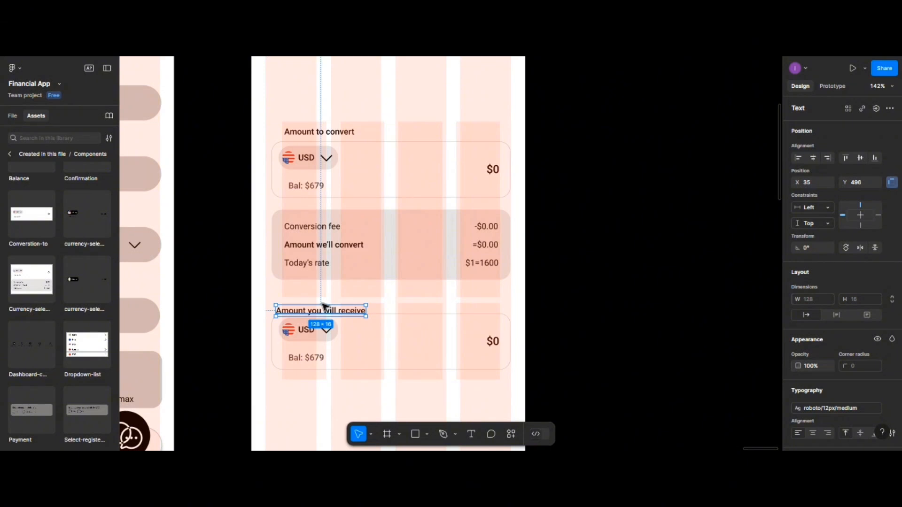
pyautogui.moveTo(323, 312); pyautogui.dragTo(324, 306)
pyautogui.click(597, 295)
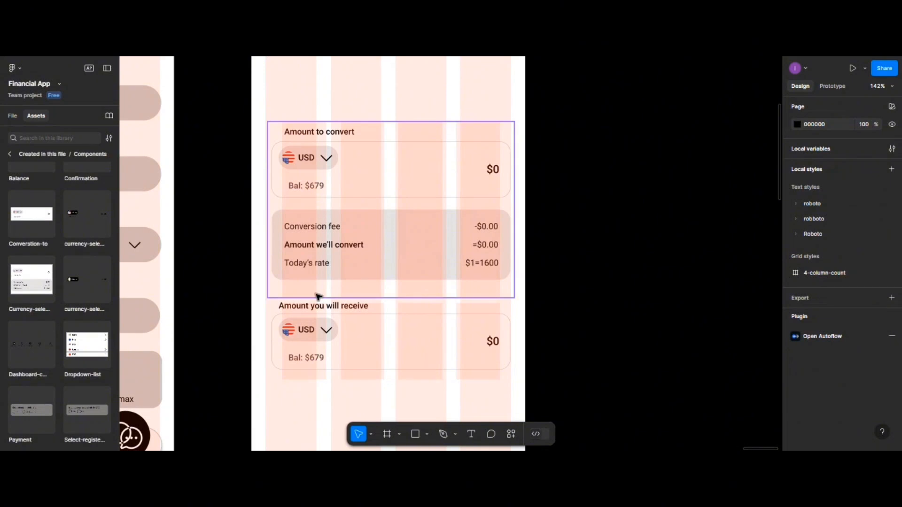
# - Left-align the "Amount to convert" and "Amount you will receive" labels at X 39
pyautogui.click(318, 311)
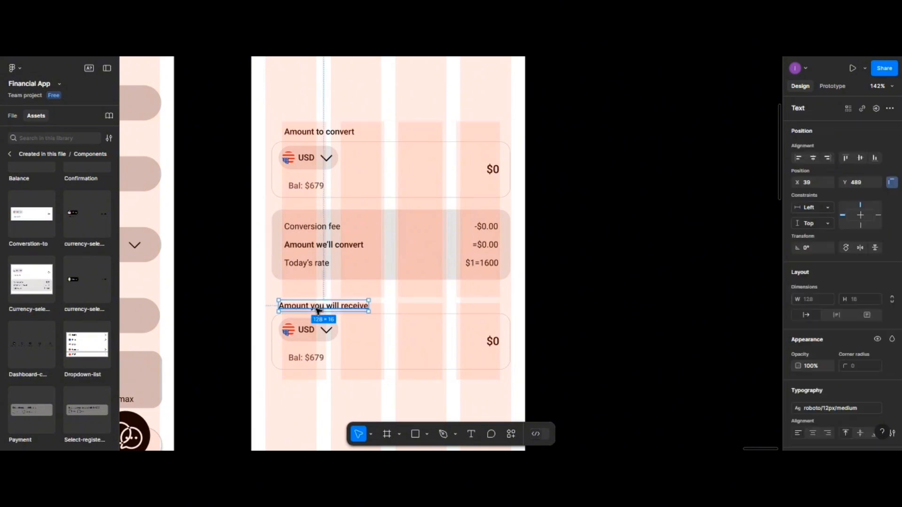
pyautogui.keyDown('shift'); pyautogui.click(320, 135); pyautogui.keyUp('shift')
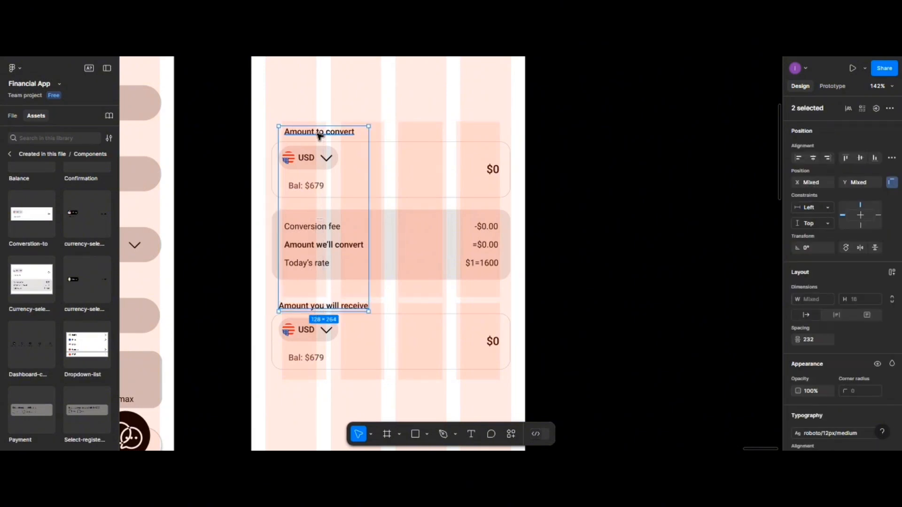
pyautogui.click(810, 158)
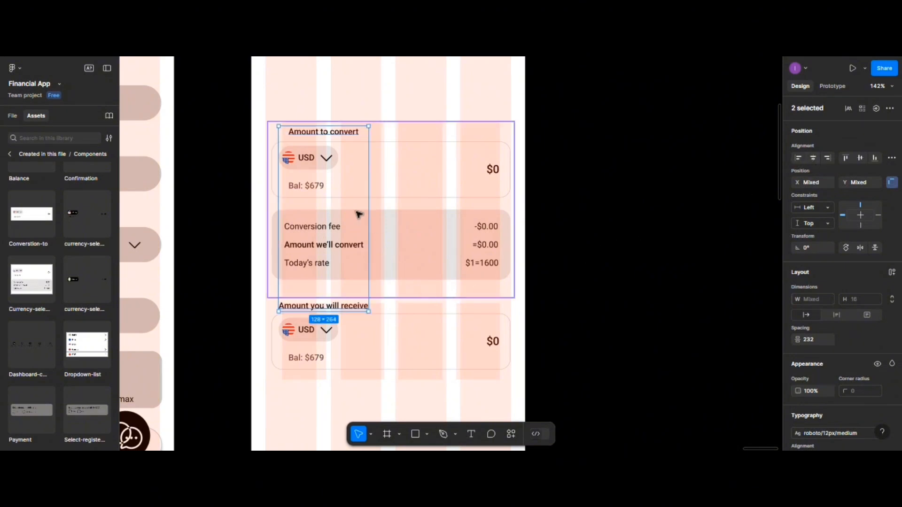
pyautogui.click(799, 158)
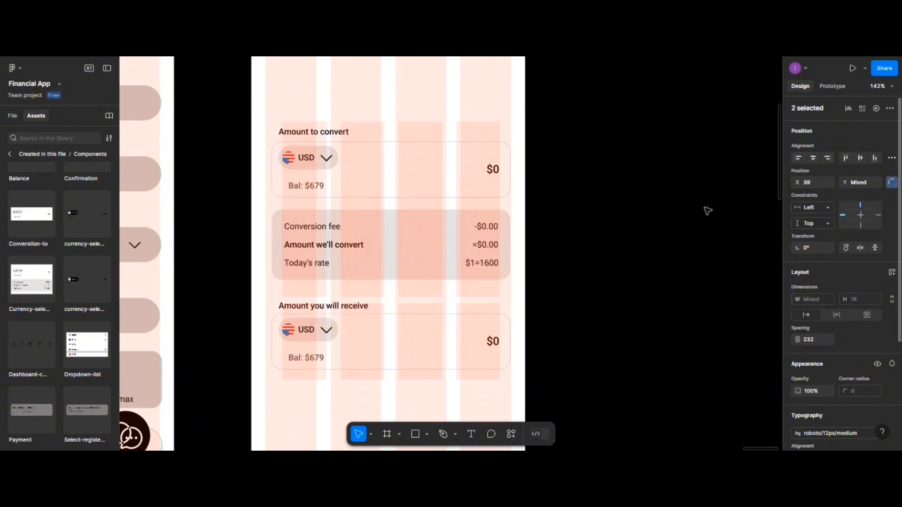
pyautogui.click(307, 308)
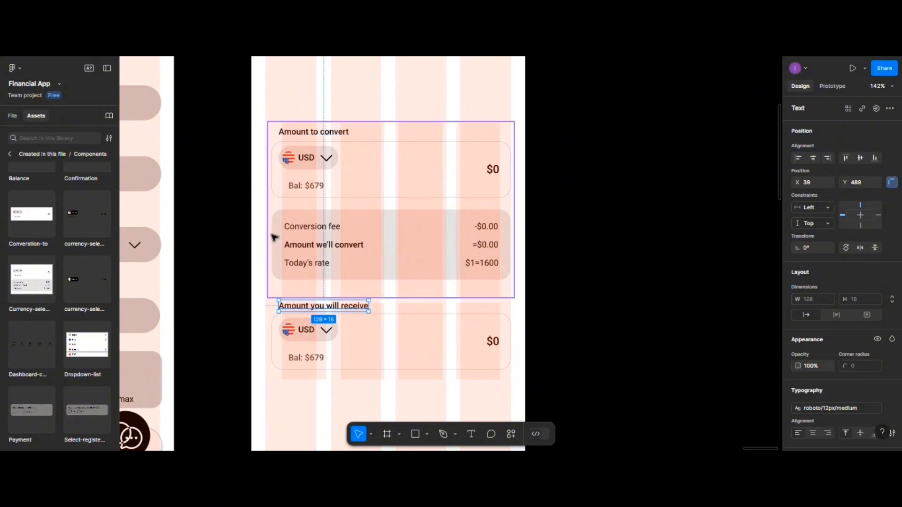
pyautogui.click(345, 401)
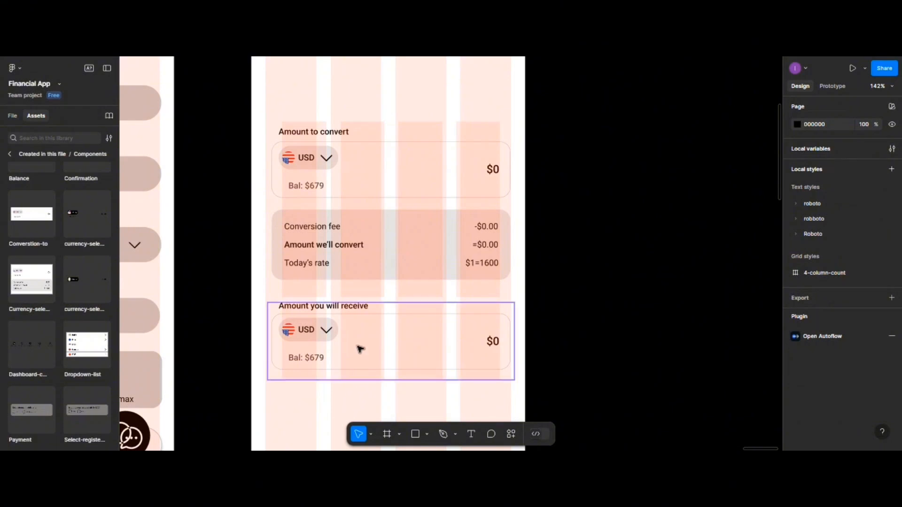
# - Group both labels with the Currency-selection-dropdwon and Converstion-to instances
pyautogui.scroll(3, 375, 324)
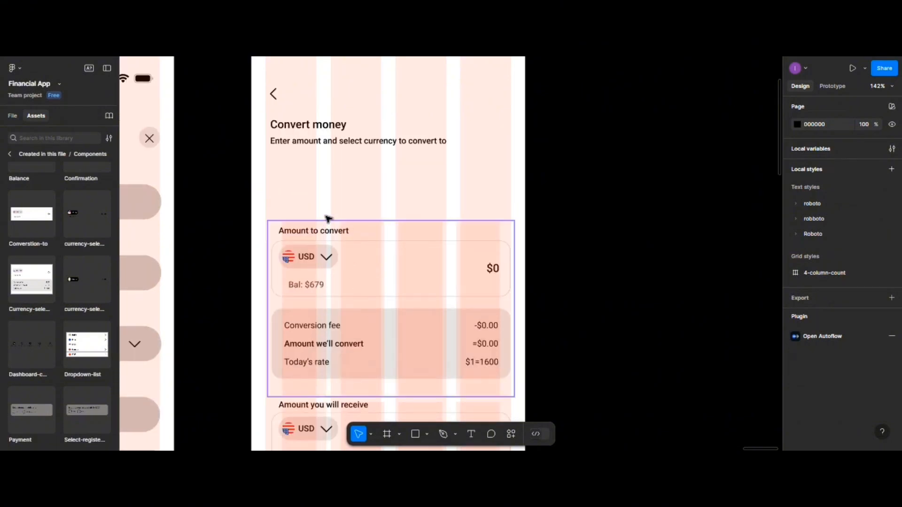
pyautogui.scroll(-3, 326, 216)
pyautogui.moveTo(313, 407); pyautogui.dragTo(343, 125)
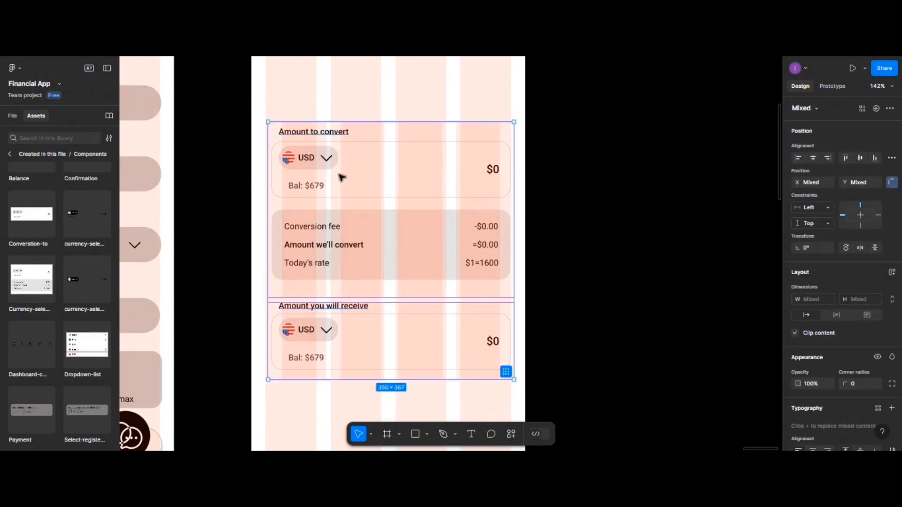
pyautogui.hotkey('ctrl', 'g')
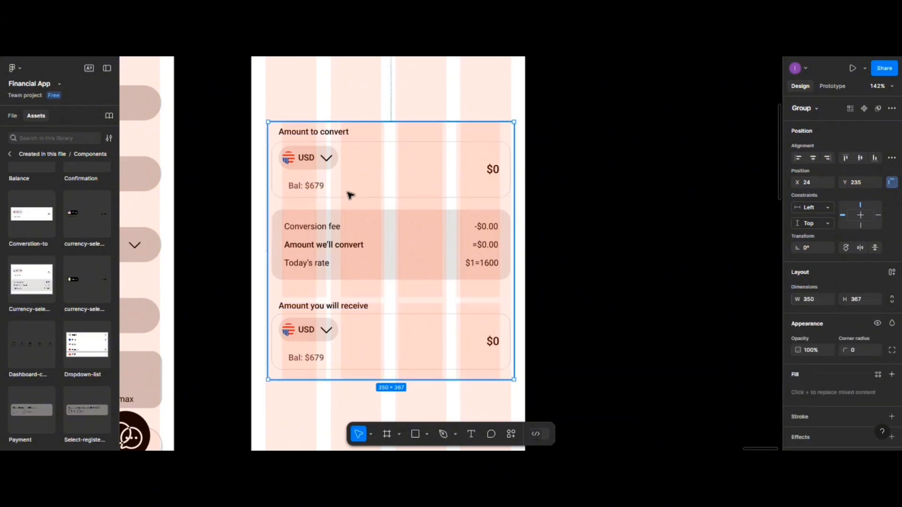
# - Move the conversion group up beneath the "Convert money" heading at X 27 and set the spacing between them to 30
pyautogui.moveTo(365, 285); pyautogui.dragTo(367, 249)
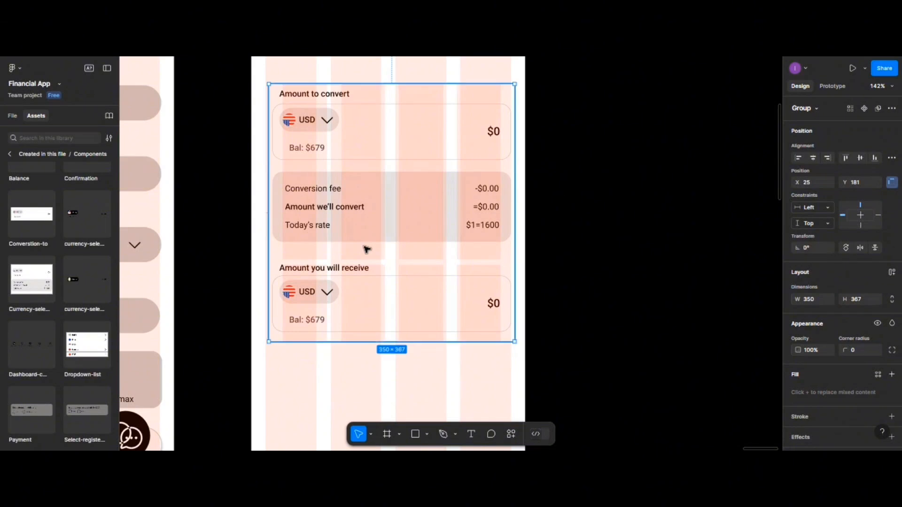
pyautogui.scroll(5, 367, 250)
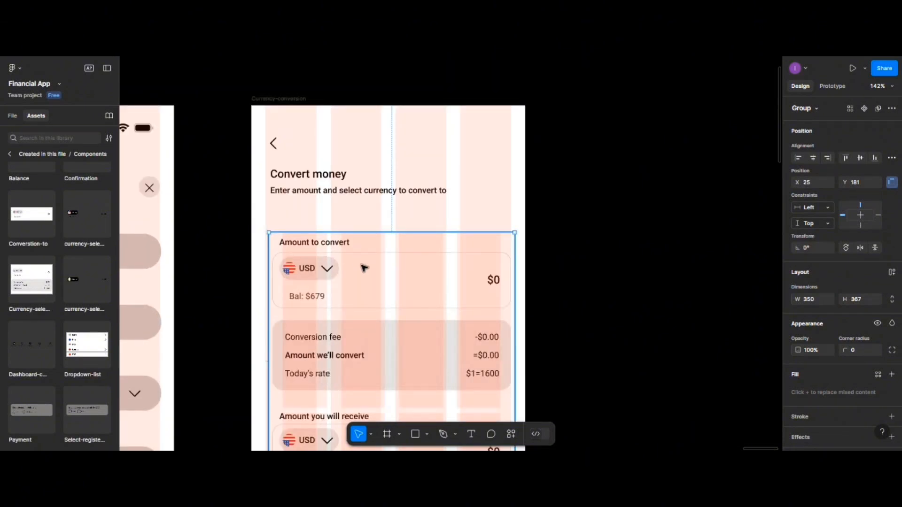
pyautogui.moveTo(363, 255); pyautogui.dragTo(363, 246)
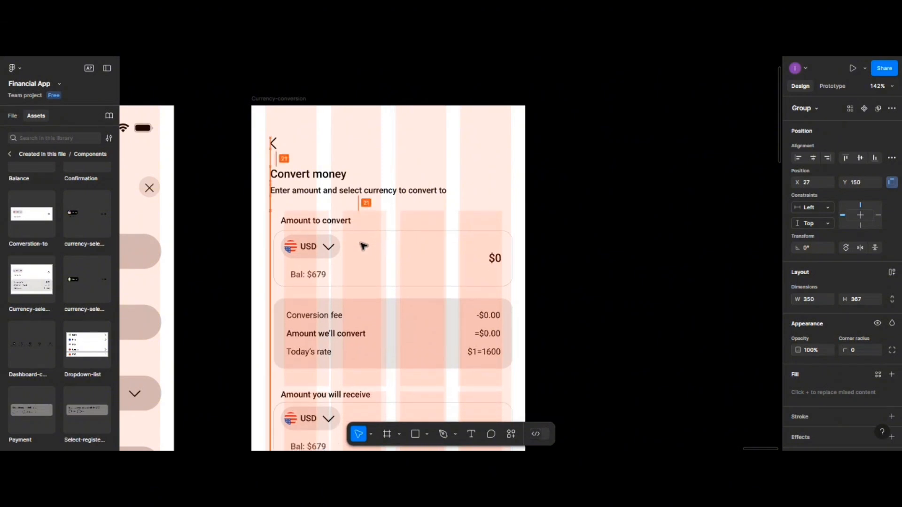
pyautogui.keyDown('shift'); pyautogui.click(328, 191); pyautogui.keyUp('shift')
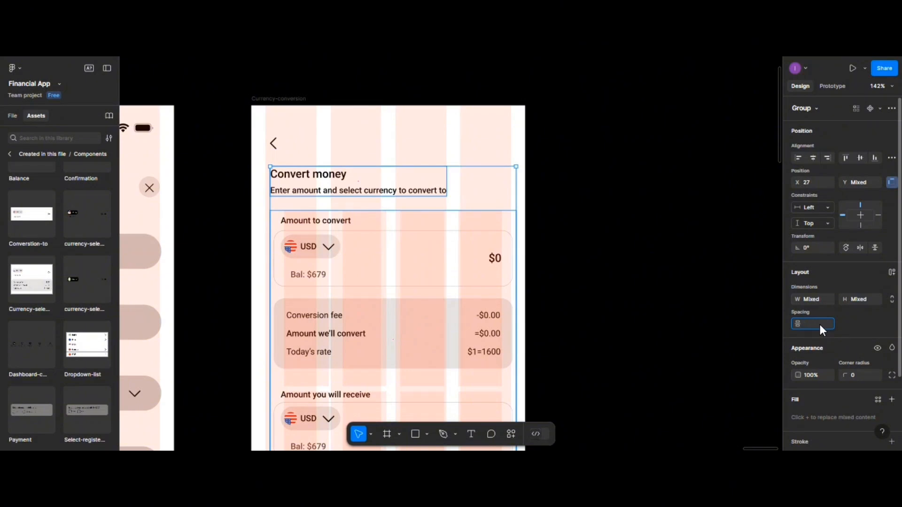
pyautogui.press('Return')
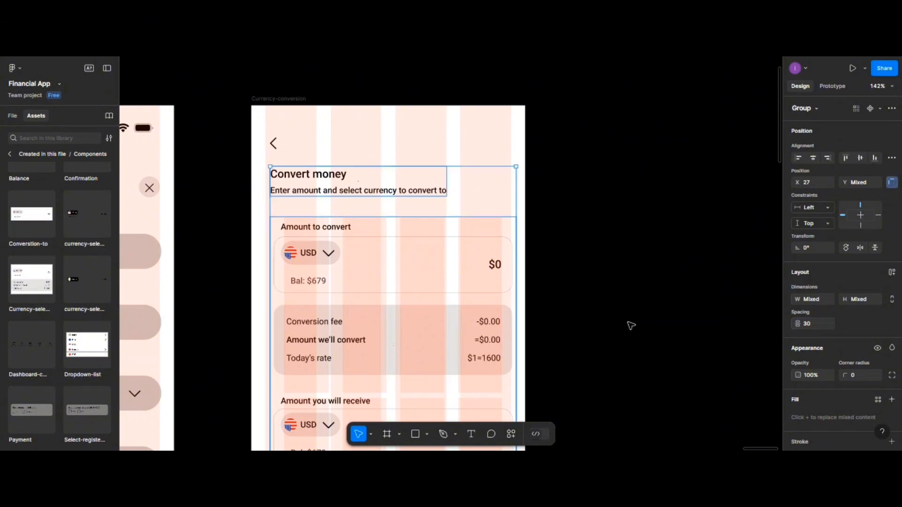
# - Left-align the back arrow and the "Convert money" heading at X 20, space them 10 apart and group them
pyautogui.click(271, 149)
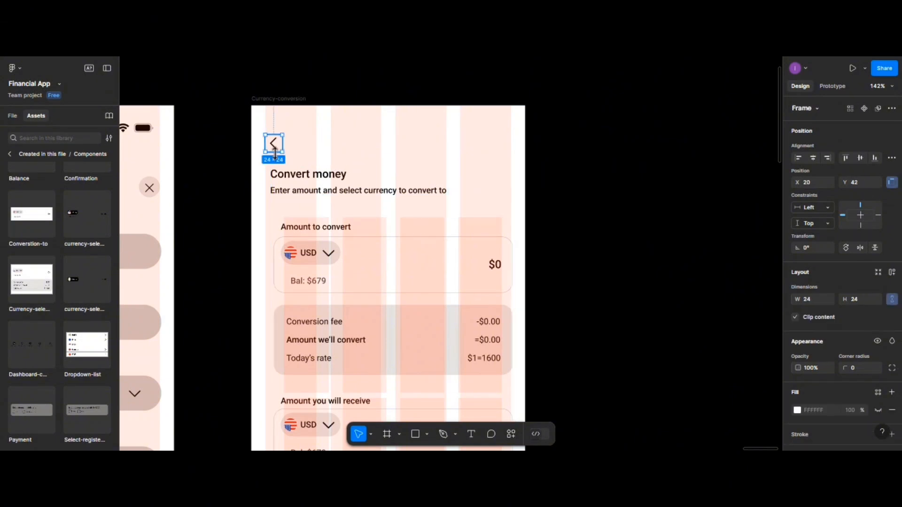
pyautogui.keyDown('shift'); pyautogui.click(287, 176); pyautogui.keyUp('shift')
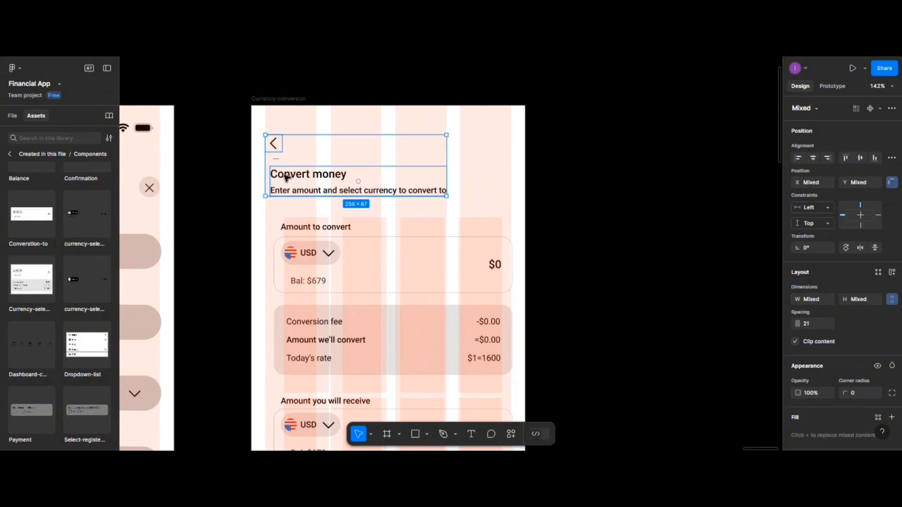
pyautogui.click(800, 159)
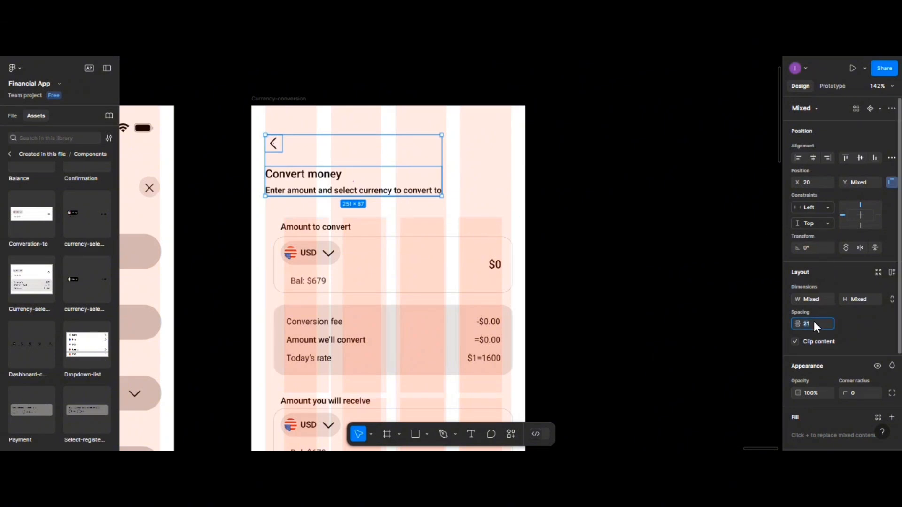
pyautogui.press('Return')
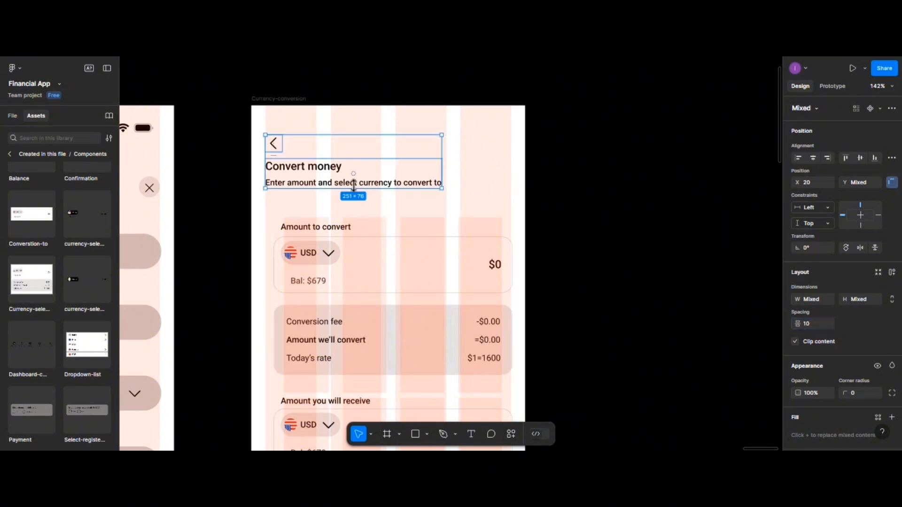
pyautogui.click(353, 183)
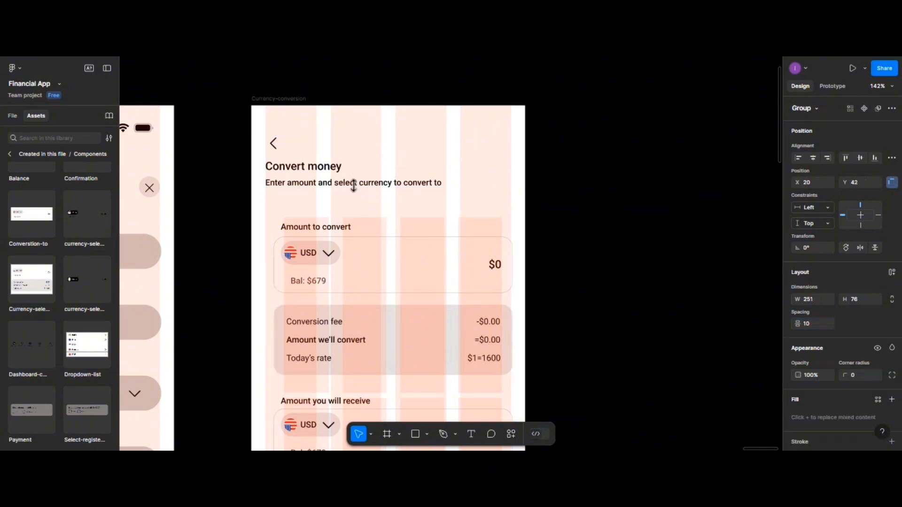
# - Set the spacing between the header group and the conversion group to 30 and align their horizontal centres
pyautogui.keyDown('shift'); pyautogui.click(329, 237); pyautogui.keyUp('shift')
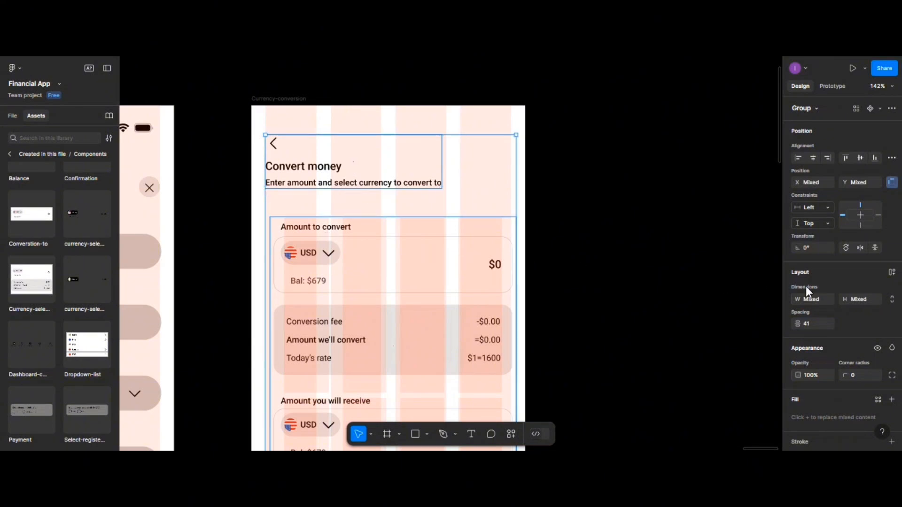
pyautogui.click(810, 324)
pyautogui.write('30')
pyautogui.press('Return')
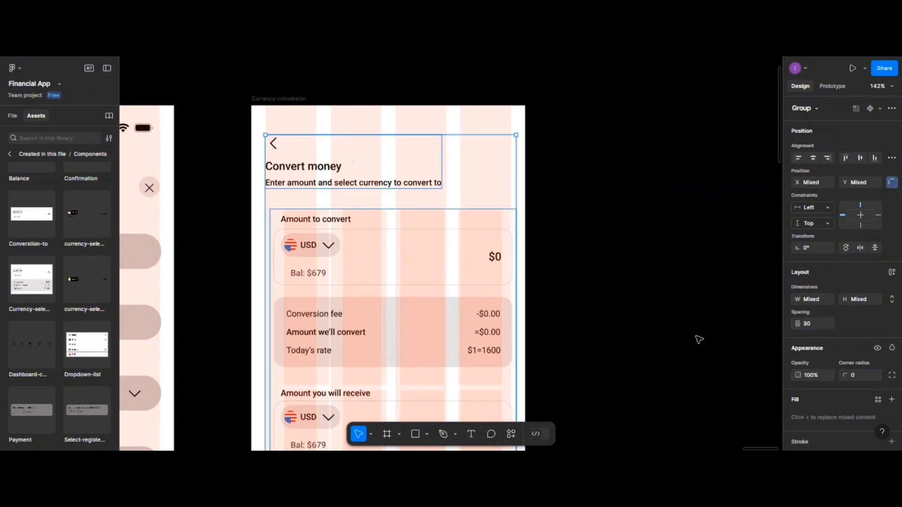
pyautogui.click(813, 158)
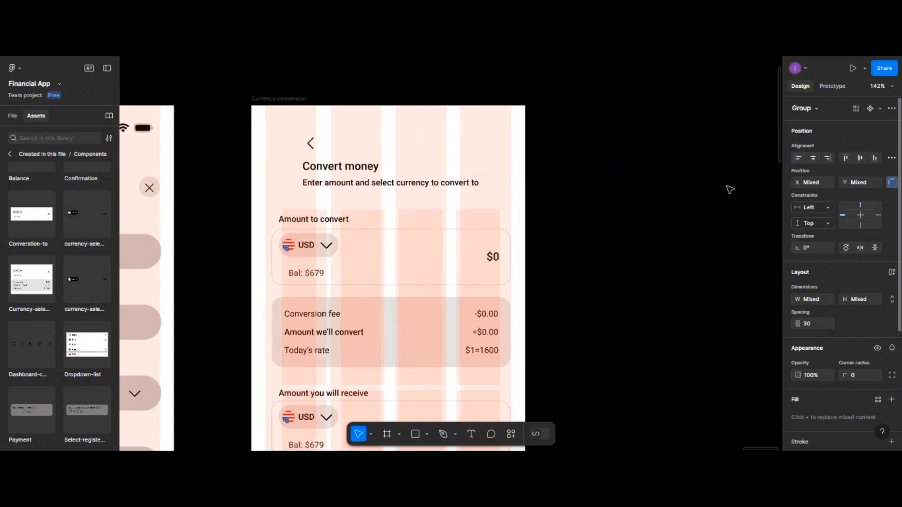
# - Left-align the header group with the back arrow and "Convert money" heading, placing it at X 20, Y 44
pyautogui.scroll(-3, 455, 238)
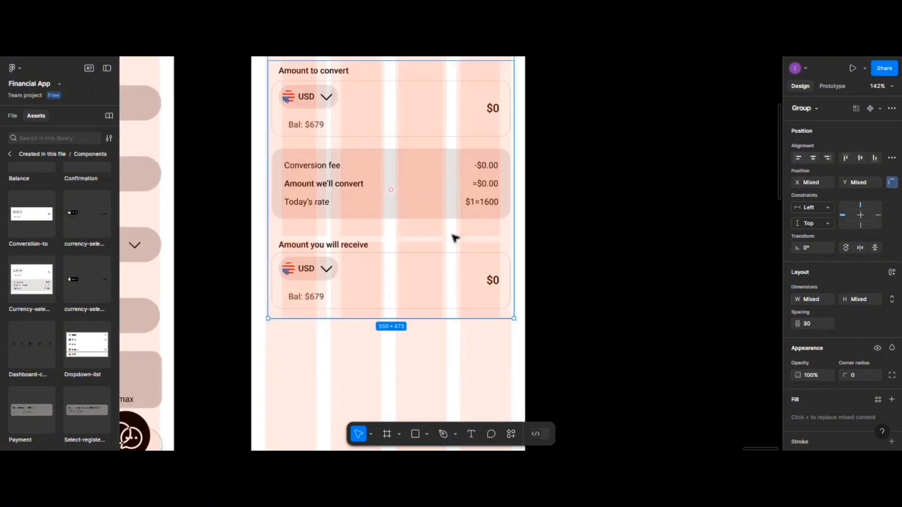
pyautogui.scroll(2, 455, 238)
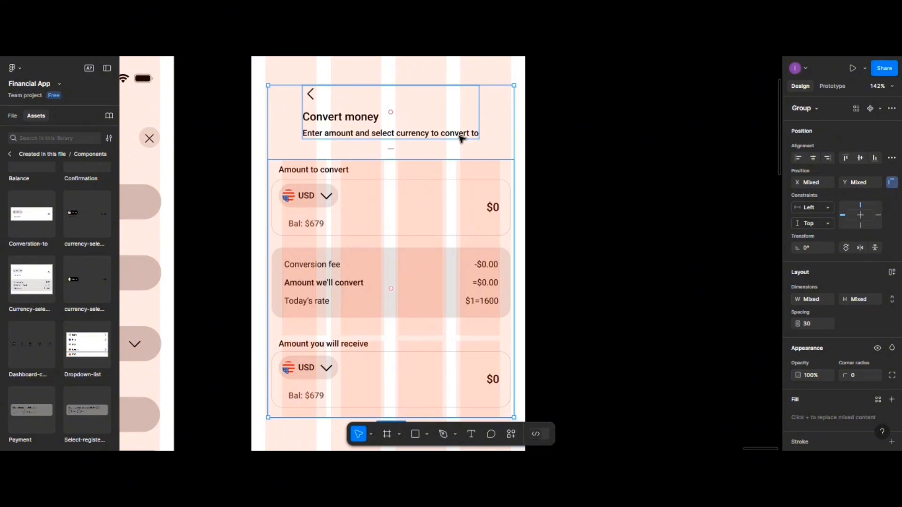
pyautogui.click(415, 129)
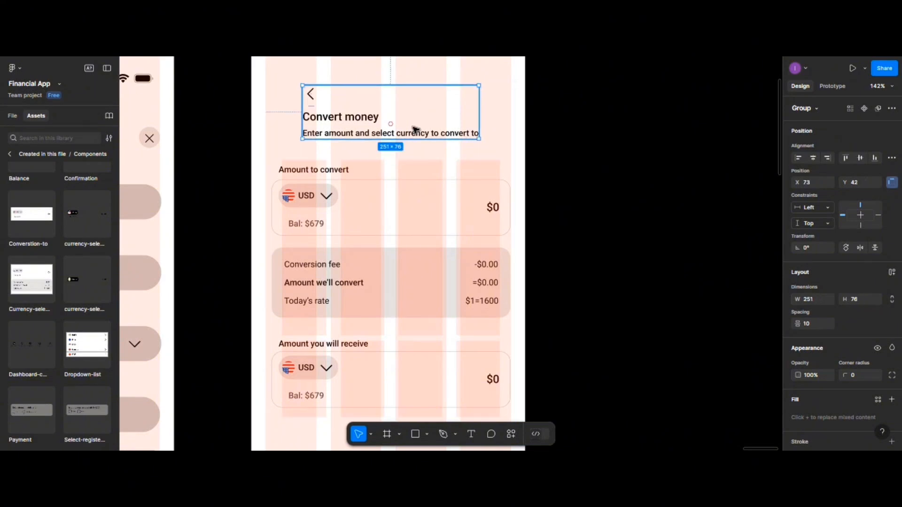
pyautogui.click(798, 158)
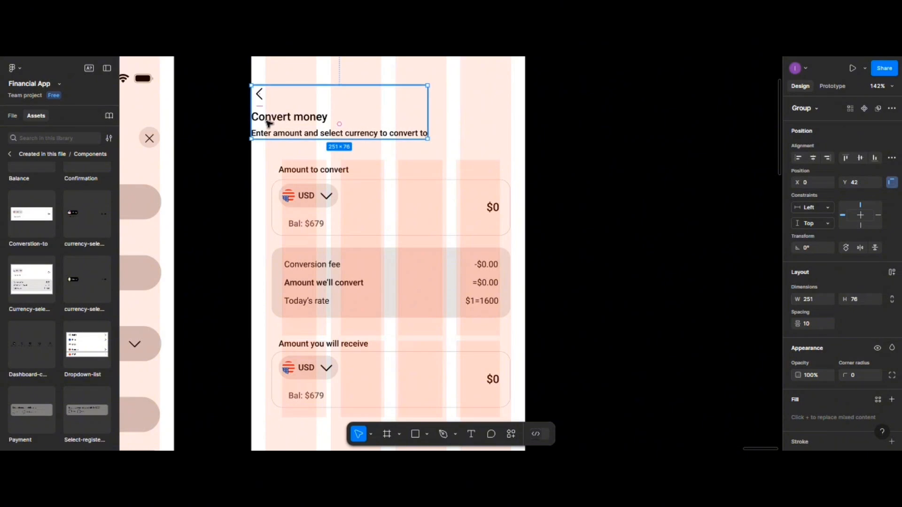
pyautogui.moveTo(272, 124); pyautogui.dragTo(284, 125)
# - Move the header and conversion groups down to Y 90, group them together and centre the result horizontally in the frame
pyautogui.scroll(-5, 371, 205)
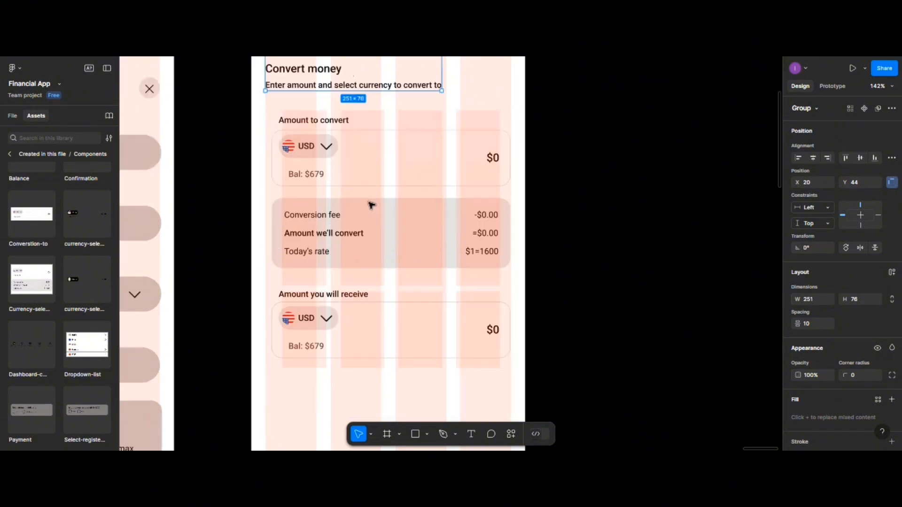
pyautogui.scroll(3, 400, 339)
pyautogui.scroll(-5, 400, 339)
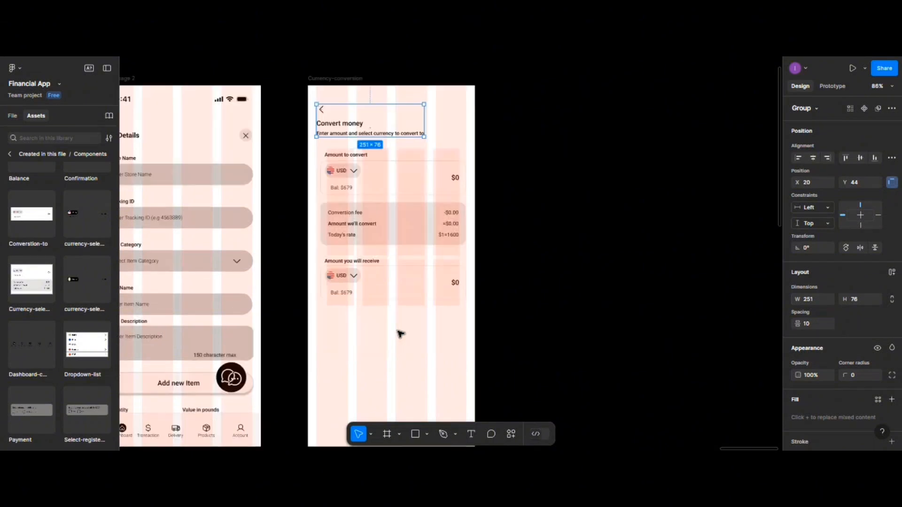
pyautogui.scroll(-3, 402, 318)
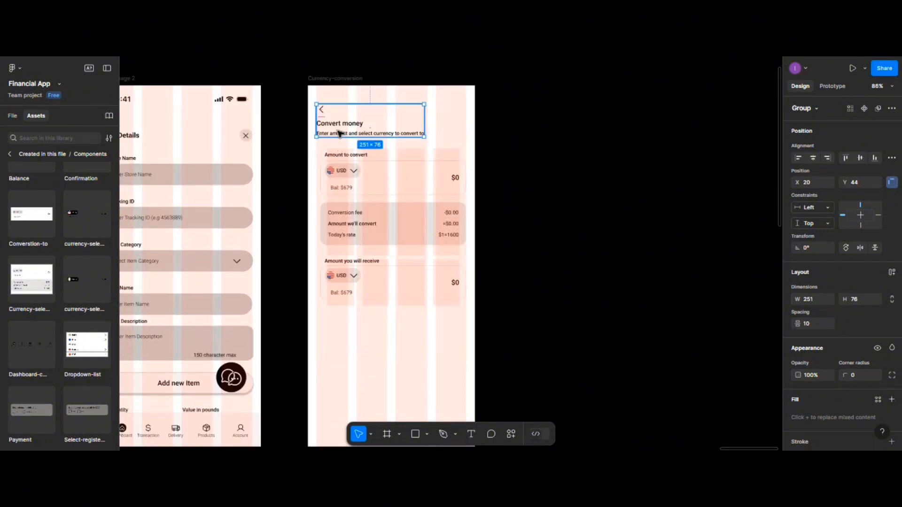
pyautogui.keyDown('shift'); pyautogui.click(351, 214); pyautogui.keyUp('shift')
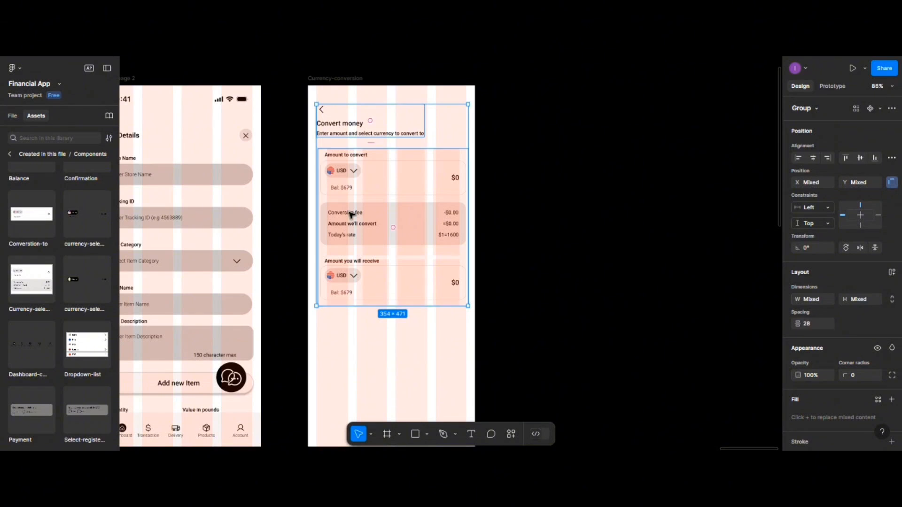
pyautogui.moveTo(352, 214); pyautogui.dragTo(353, 231)
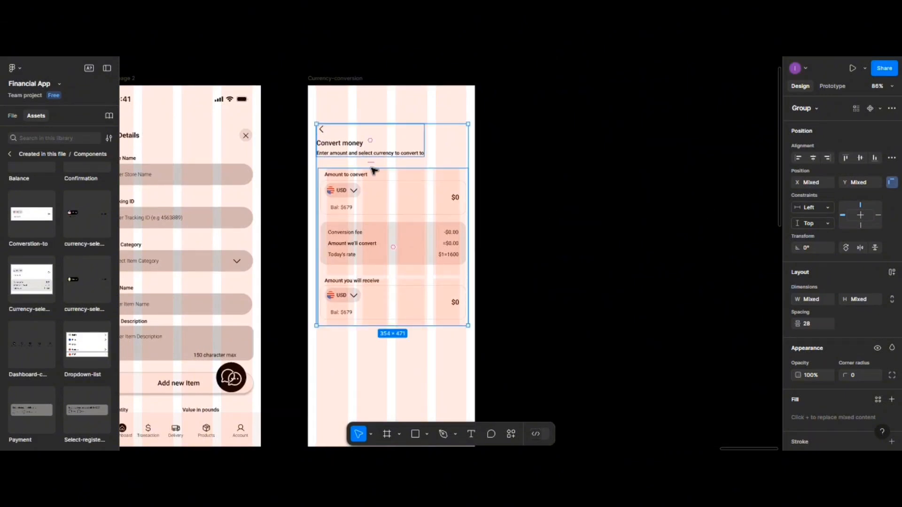
pyautogui.hotkey('ctrl', 'g')
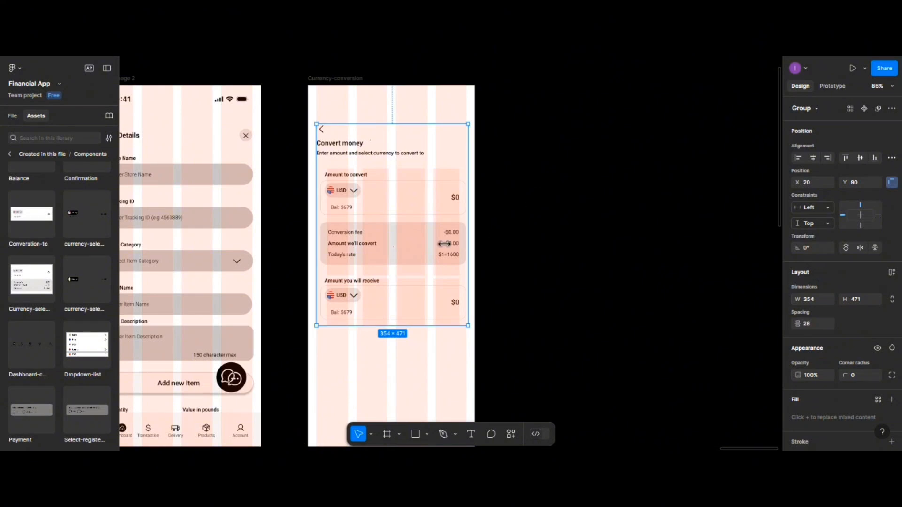
pyautogui.click(809, 159)
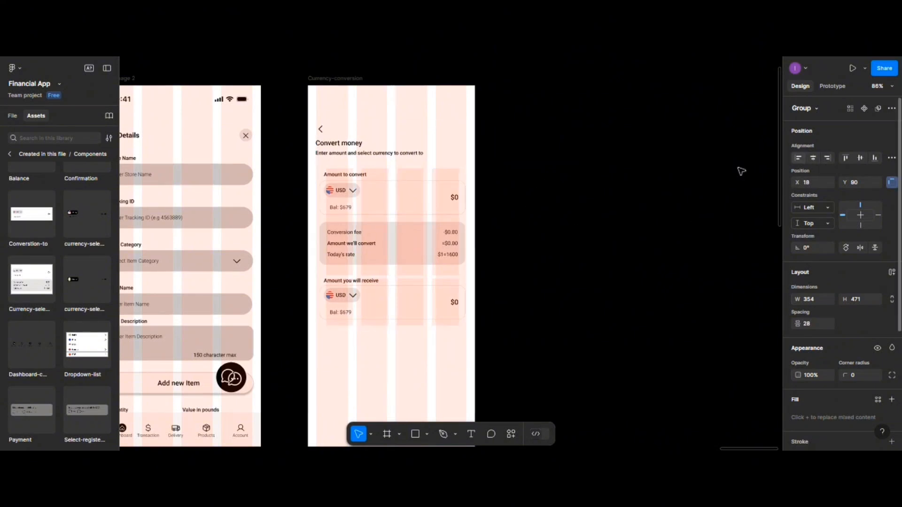
pyautogui.click(855, 182)
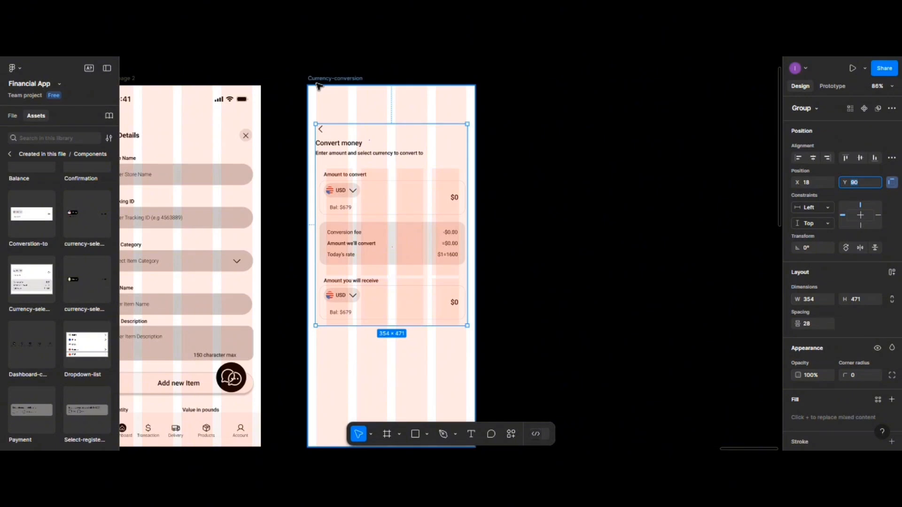
# - Move the Currency-conversion frame aside and duplicate the Shipping page 2 frame into the gap at X 14212, Y -368
pyautogui.moveTo(366, 93); pyautogui.dragTo(580, 98)
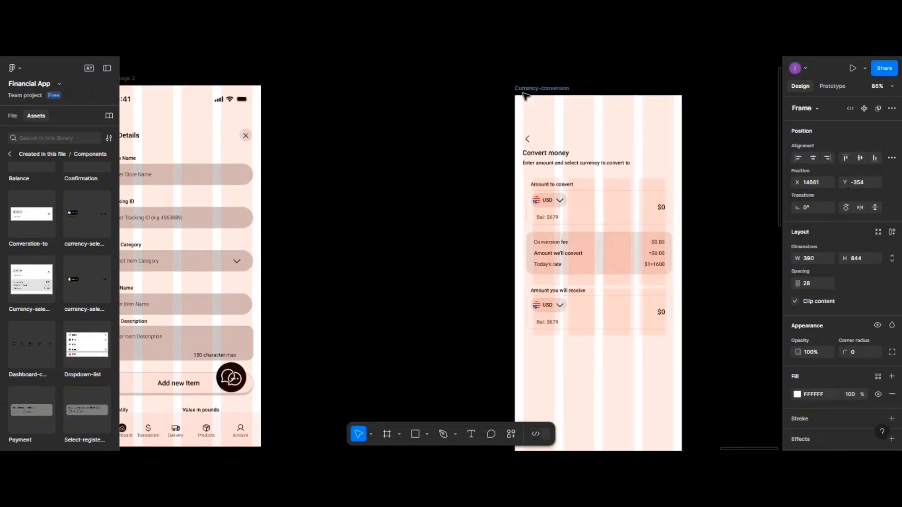
pyautogui.click(137, 80)
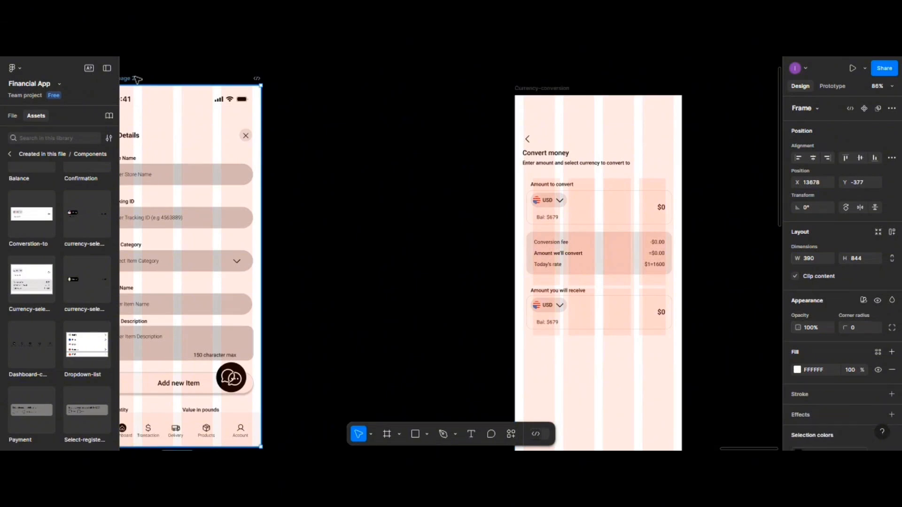
pyautogui.scroll(-3, 137, 80)
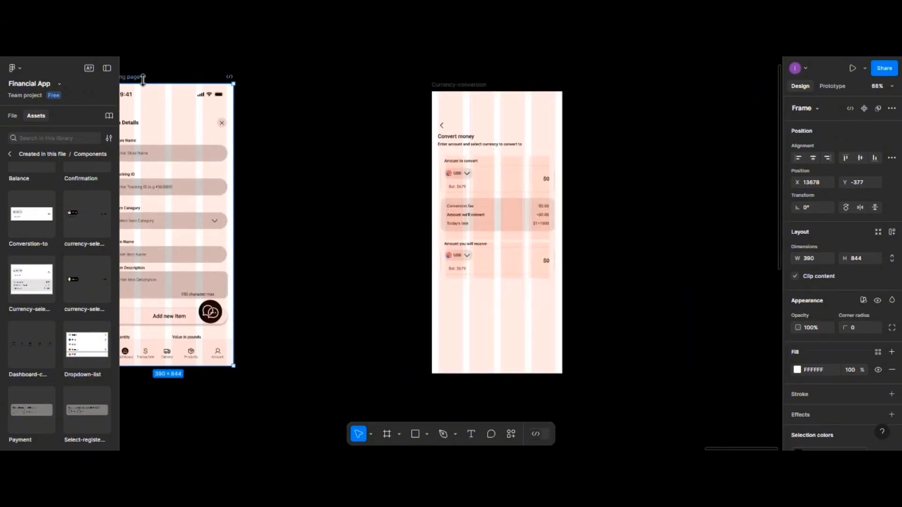
pyautogui.moveTo(140, 81); pyautogui.dragTo(170, 84)
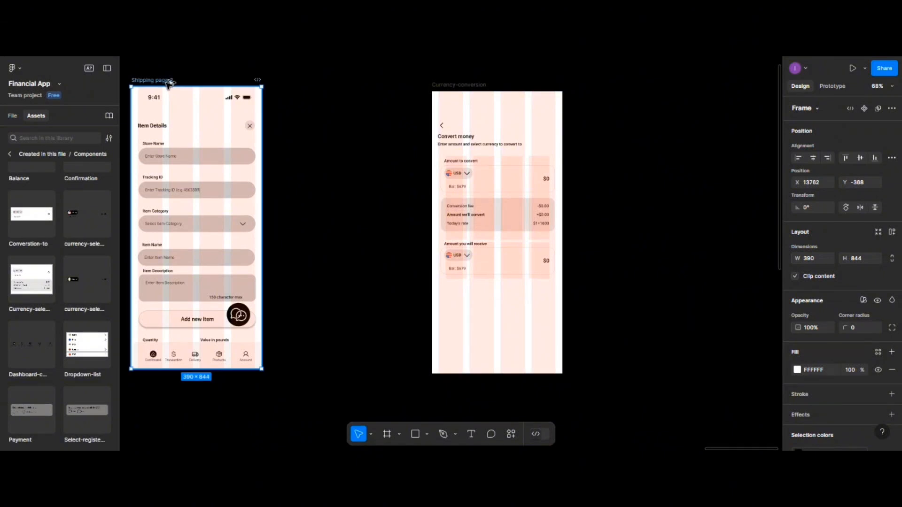
pyautogui.moveTo(264, 85); pyautogui.dragTo(320, 82)
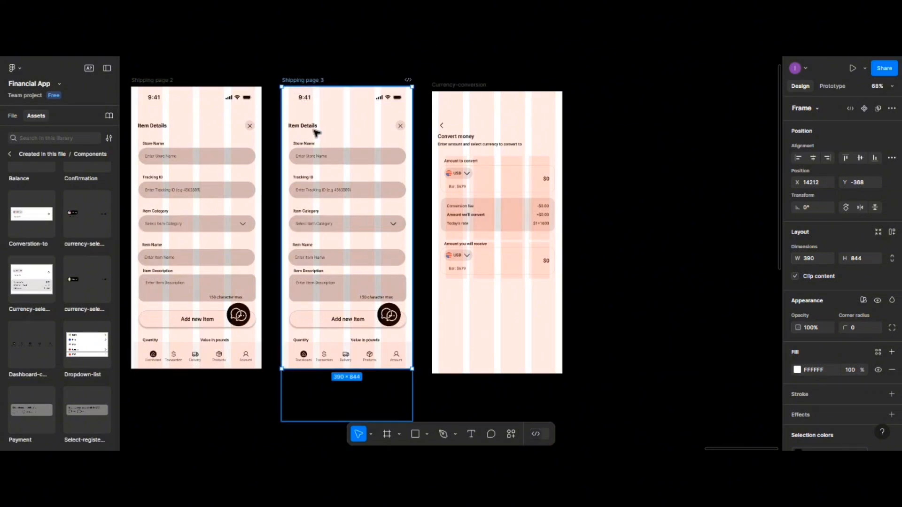
# - Delete the inner item-details form frame from the duplicated shipping page, keeping its status bar, chat button and navigation bar
pyautogui.click(316, 128)
pyautogui.click(327, 118)
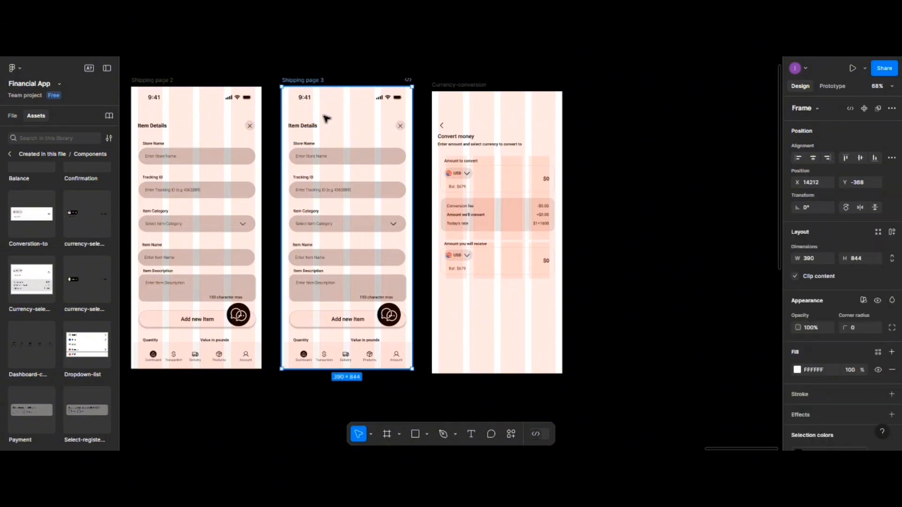
pyautogui.press('Delete')
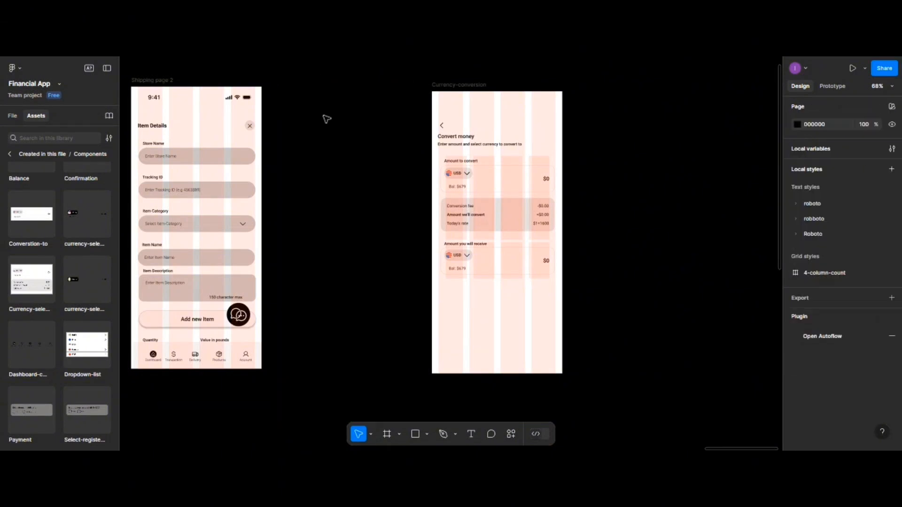
pyautogui.hotkey('ctrl', 'z')
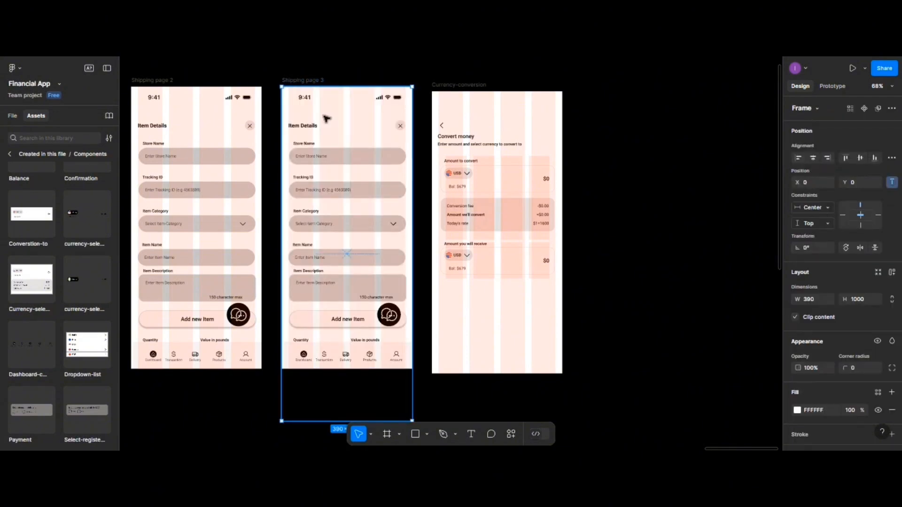
pyautogui.hotkey('ctrl', 'z')
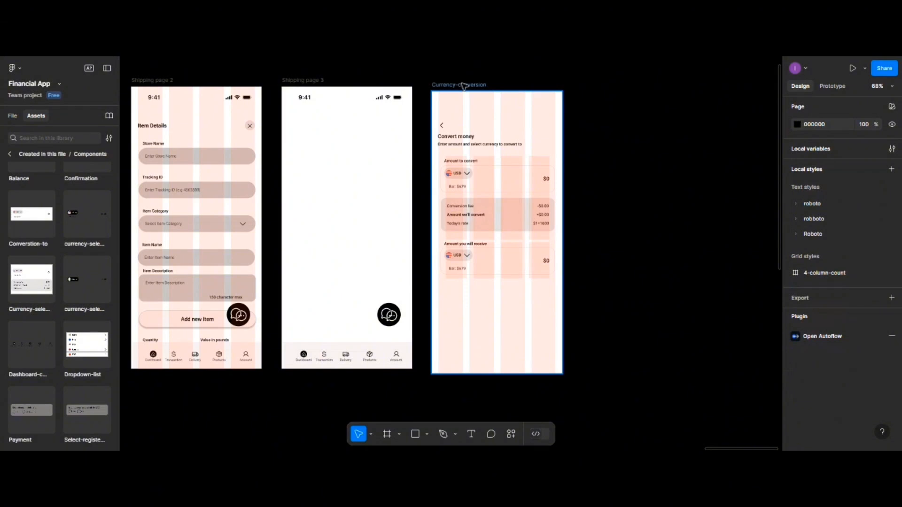
# - Move the Currency-conversion frame inside Shipping page 3 and align it to the horizontal centre and top edge at X 0, Y 0
pyautogui.moveTo(465, 86); pyautogui.dragTo(318, 125)
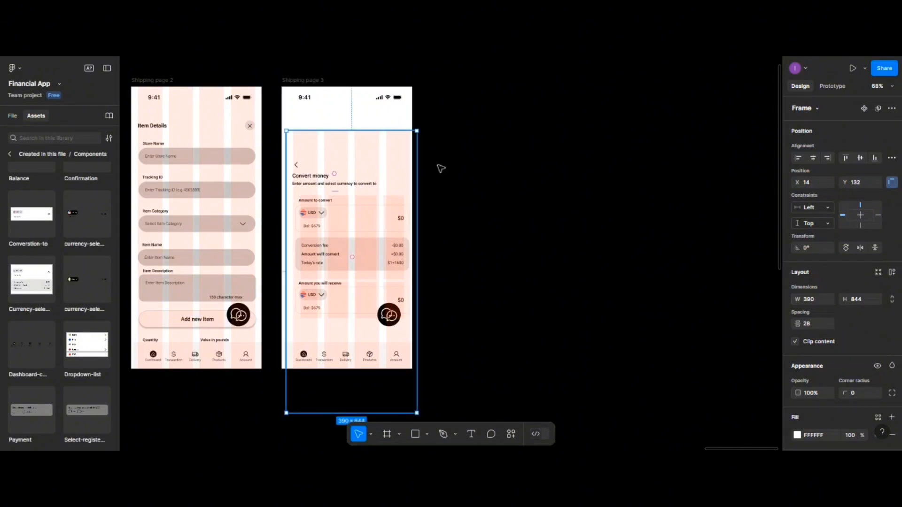
pyautogui.click(797, 158)
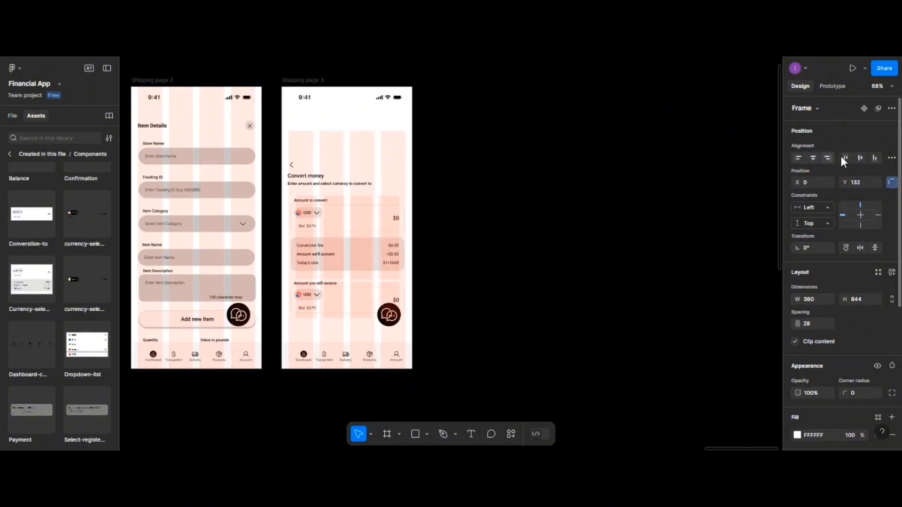
pyautogui.click(813, 158)
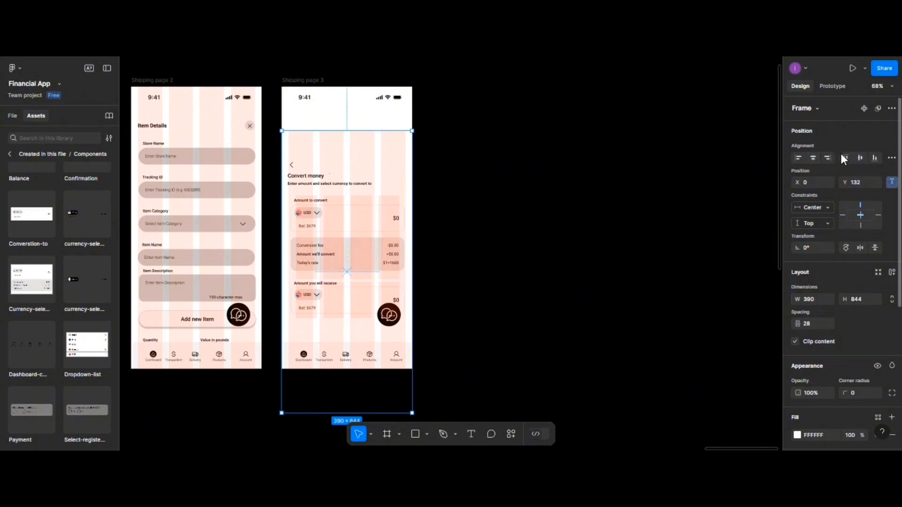
pyautogui.click(845, 158)
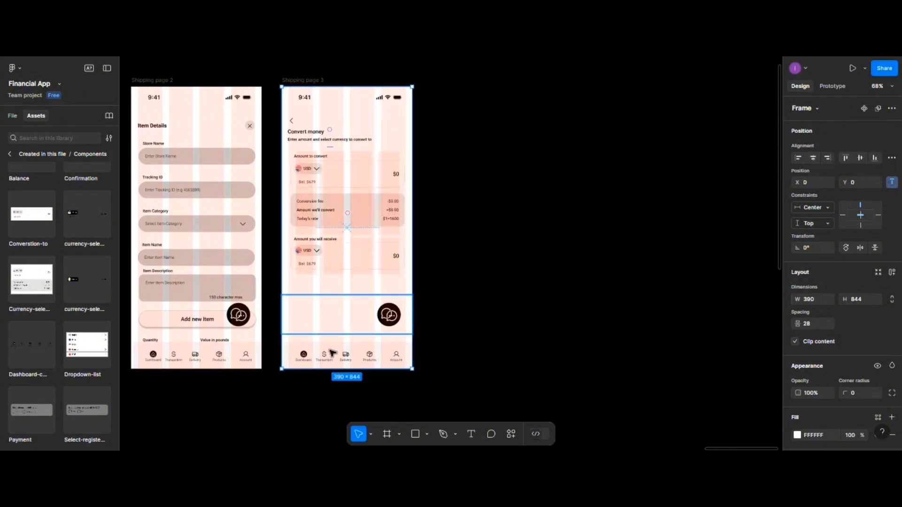
# - Rename the Shipping page 3 frame as Conversion-page
pyautogui.click(311, 80)
pyautogui.doubleClick(311, 81)
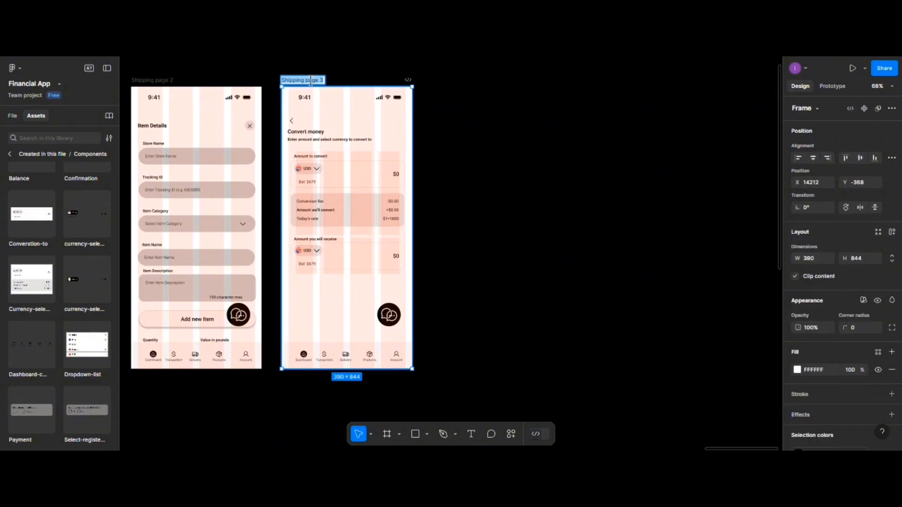
pyautogui.write('q')
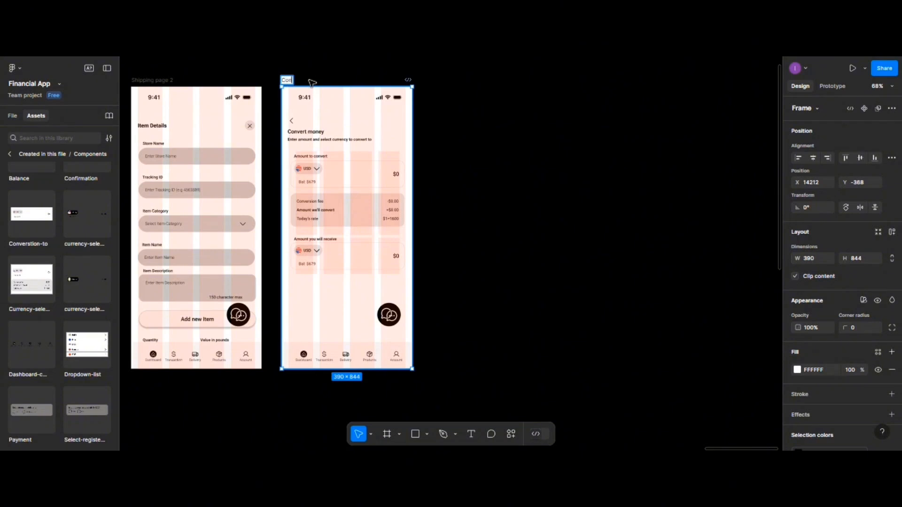
pyautogui.write('onversion-page')
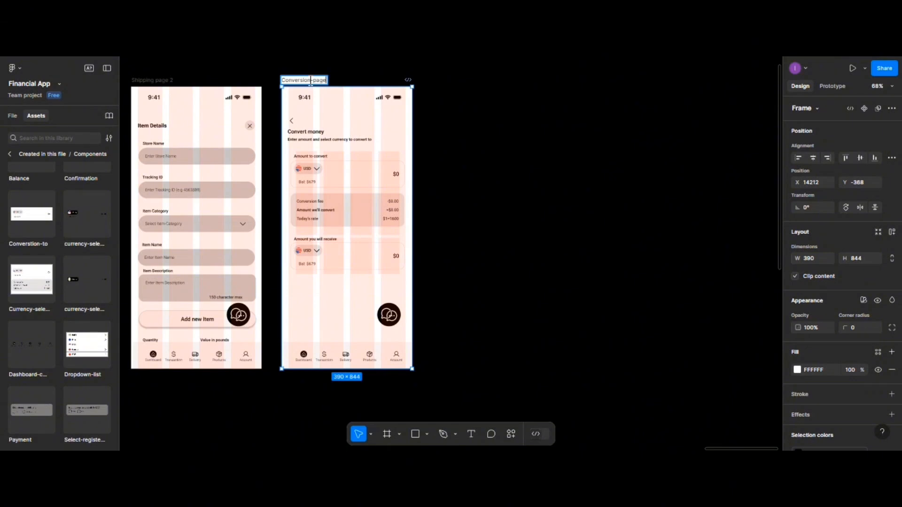
pyautogui.click(468, 192)
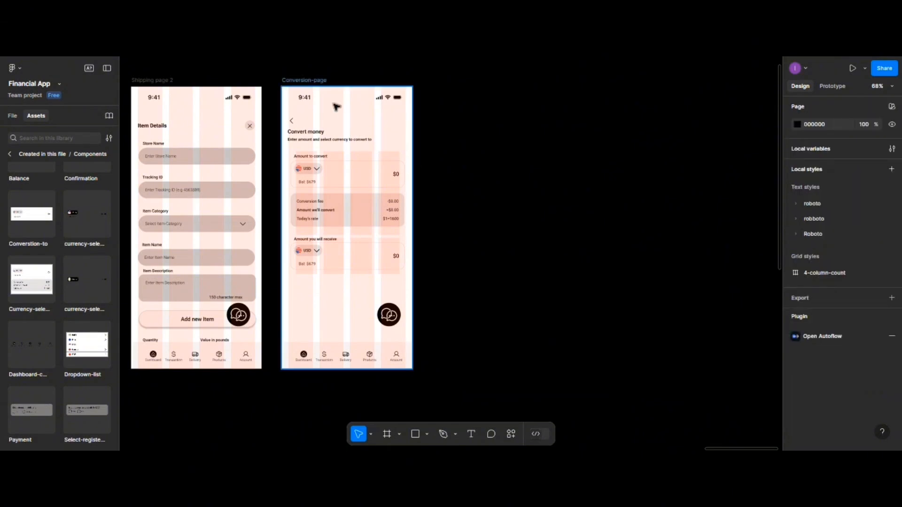
# - Preview the Conversion-page prototype and expand the currency dropdown under "Amount to convert"
pyautogui.click(319, 84)
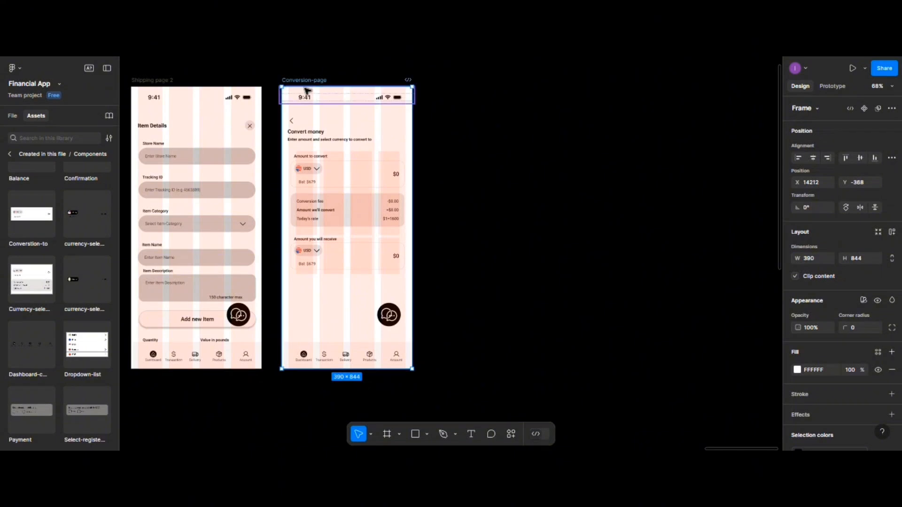
pyautogui.scroll(3, 305, 100)
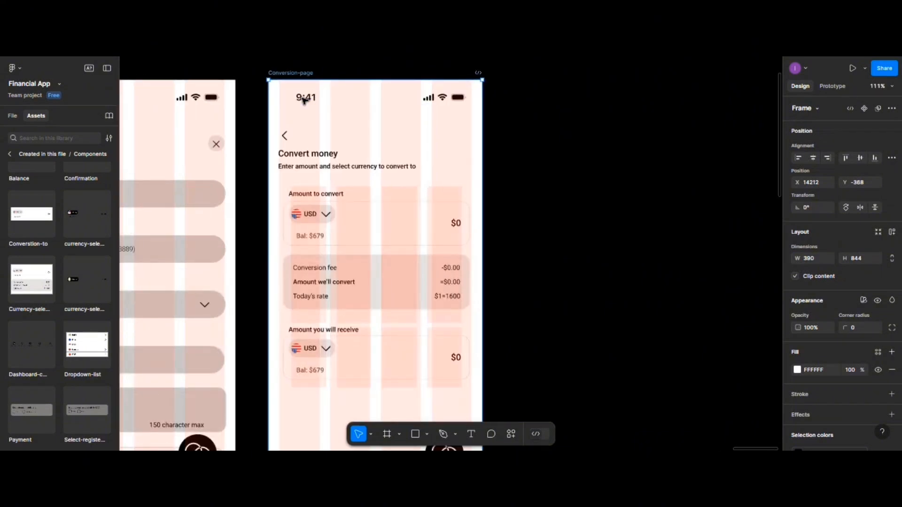
pyautogui.hscroll(-4, 305, 100)
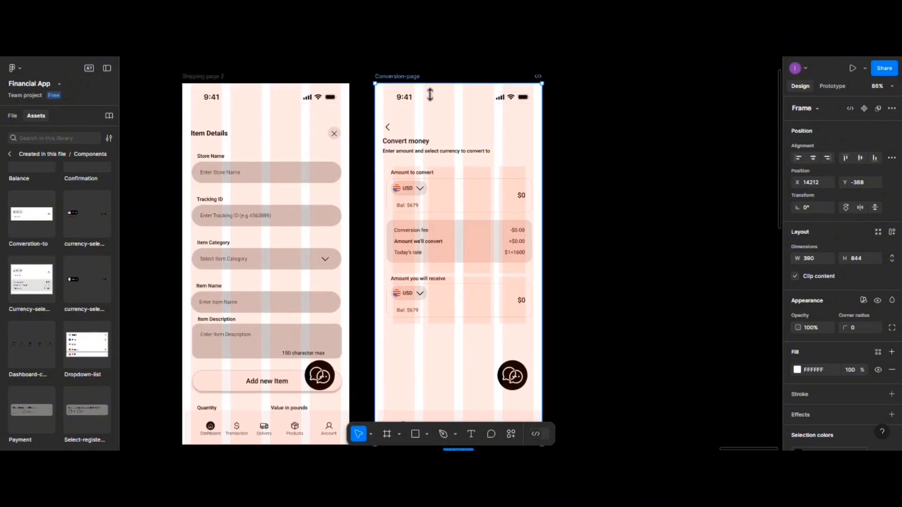
pyautogui.click(865, 68)
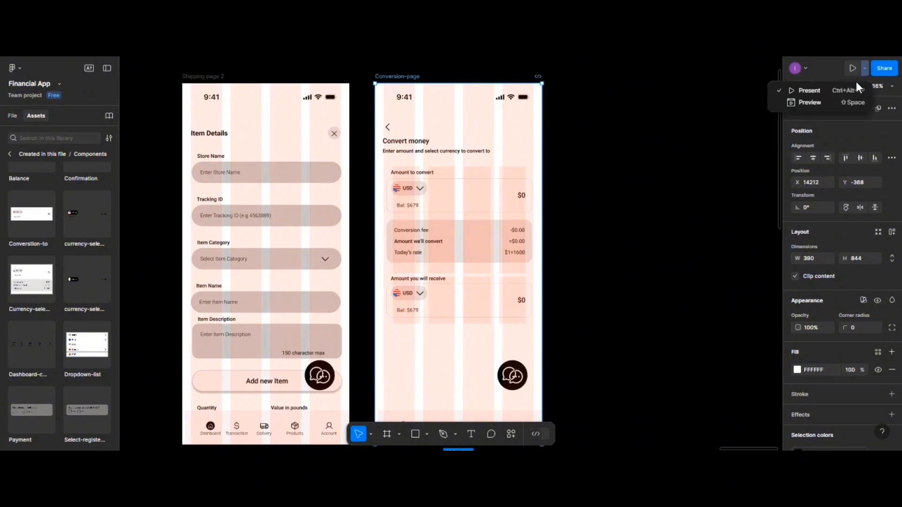
pyautogui.click(841, 102)
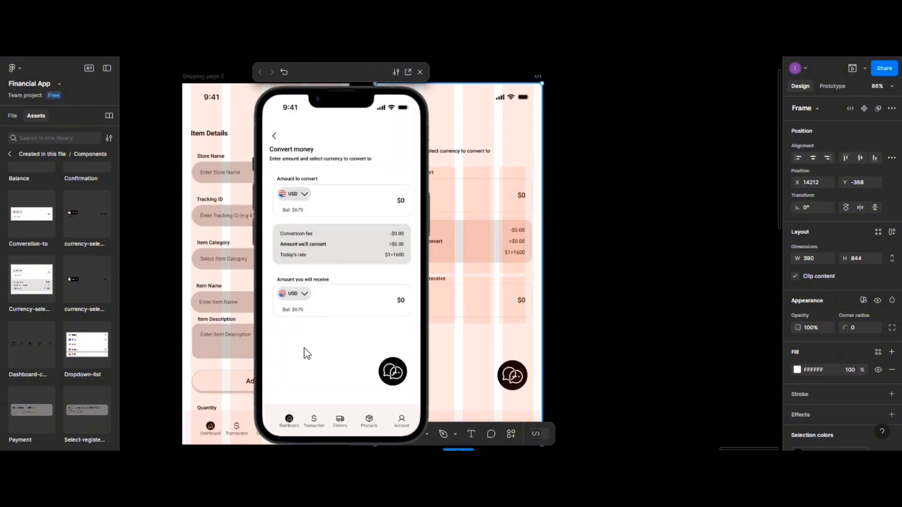
pyautogui.click(306, 200)
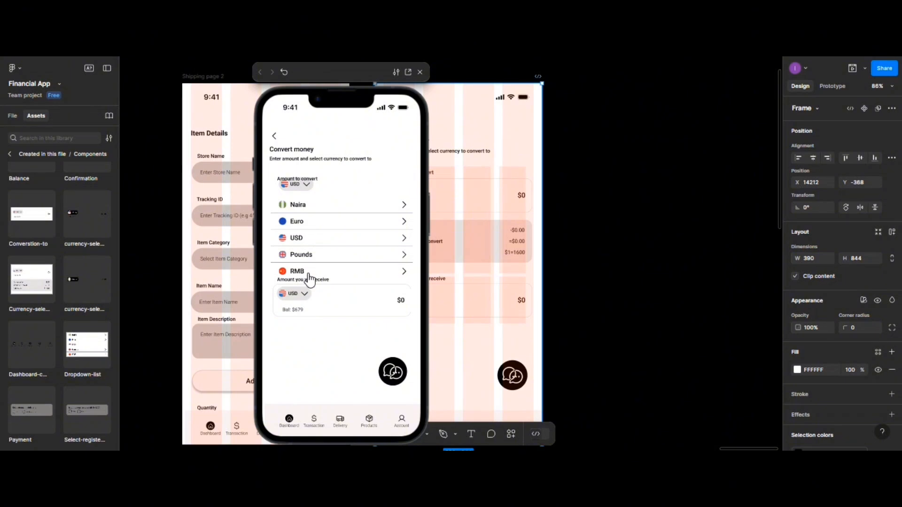
# - Test the "Amount to convert" currency dropdown in the preview by choosing RMB, Euro, and Euro again
pyautogui.click(309, 279)
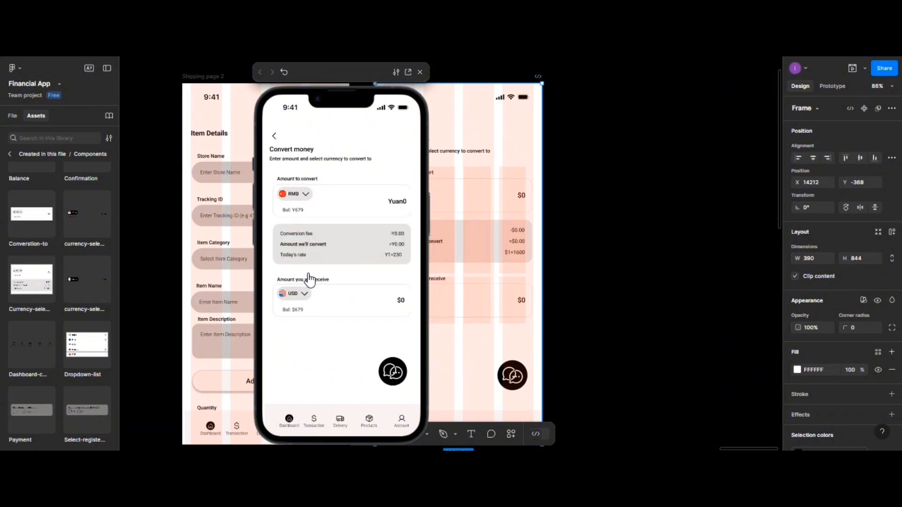
pyautogui.click(298, 195)
pyautogui.click(304, 225)
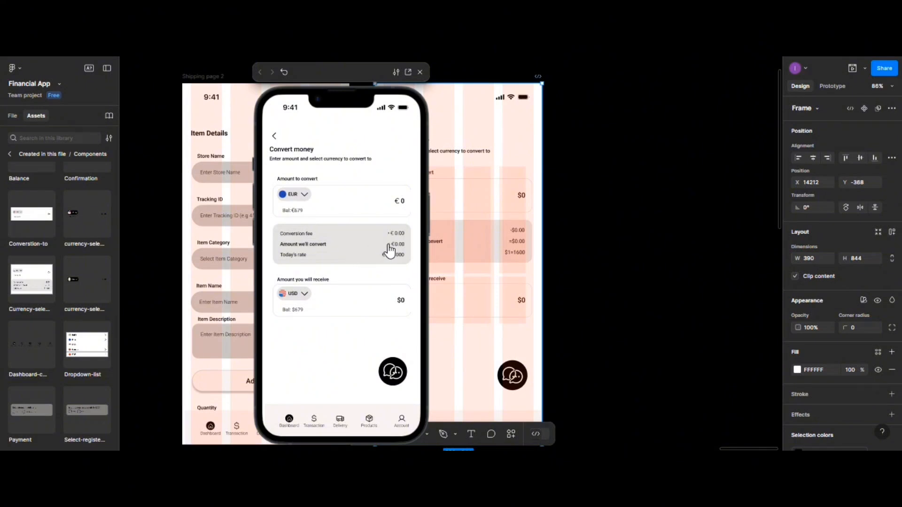
pyautogui.click(302, 198)
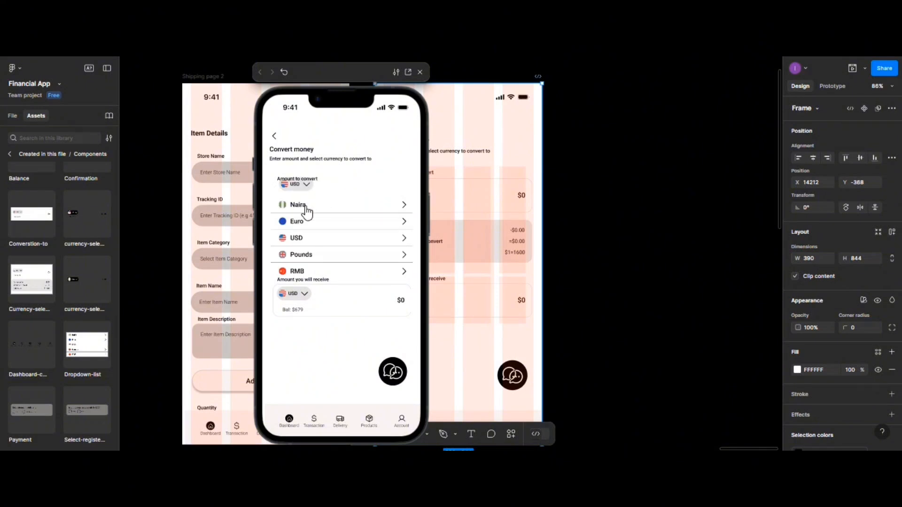
pyautogui.click(314, 230)
# - Test the "Amount you will receive" dropdown with Euro and USD, and set the "Amount to convert" currency to Pounds
pyautogui.click(304, 295)
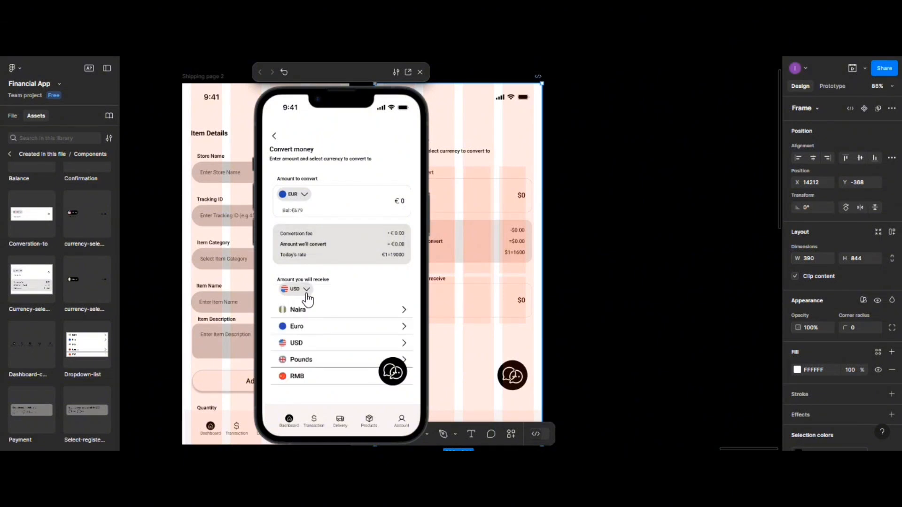
pyautogui.click(299, 329)
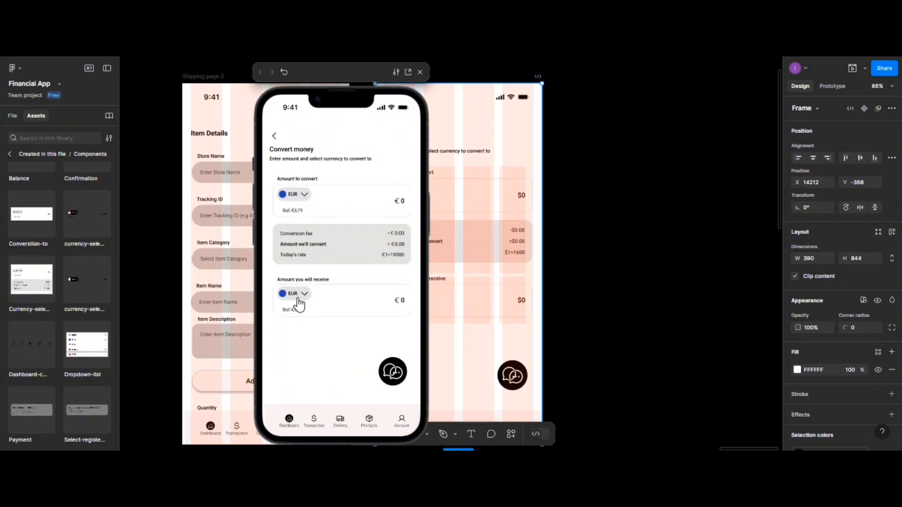
pyautogui.click(299, 296)
pyautogui.click(299, 348)
pyautogui.click(290, 200)
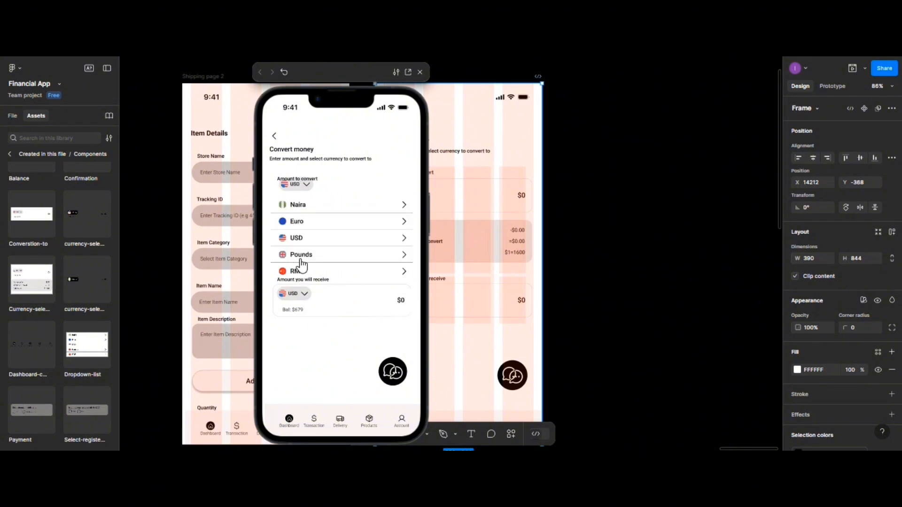
pyautogui.click(297, 257)
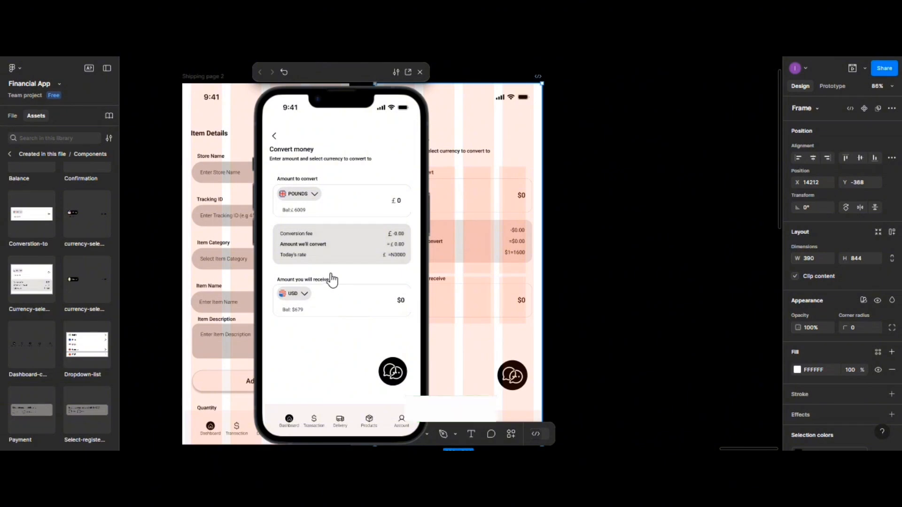